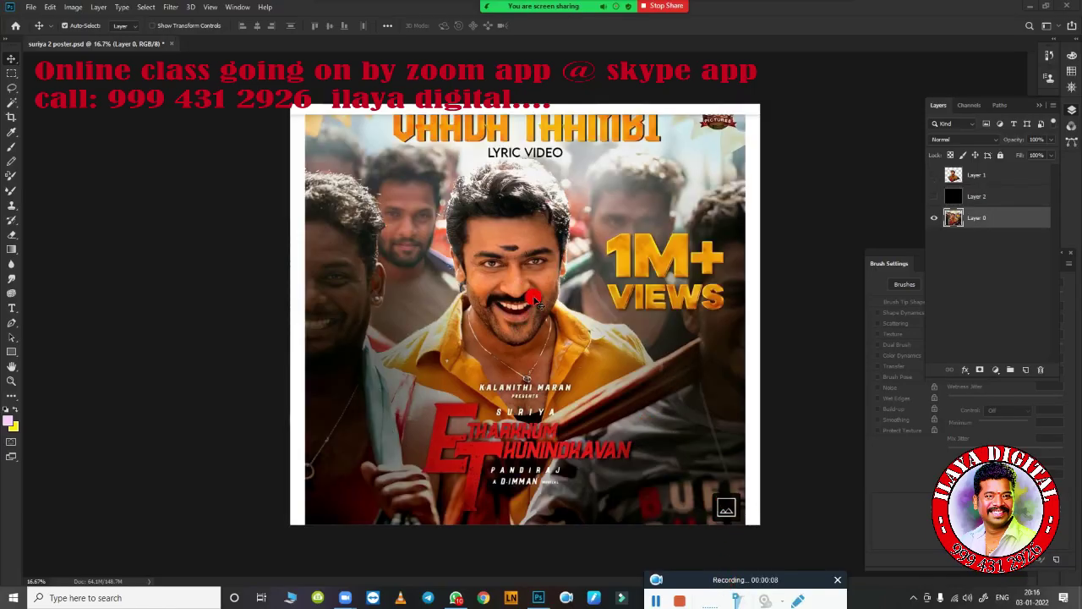
# Step: Show the cutout and backdrop layers and lighten the black backdrop to grey with Hue/Saturation
pyautogui.click(934, 175)
pyautogui.click(934, 196)
pyautogui.click(1003, 198)
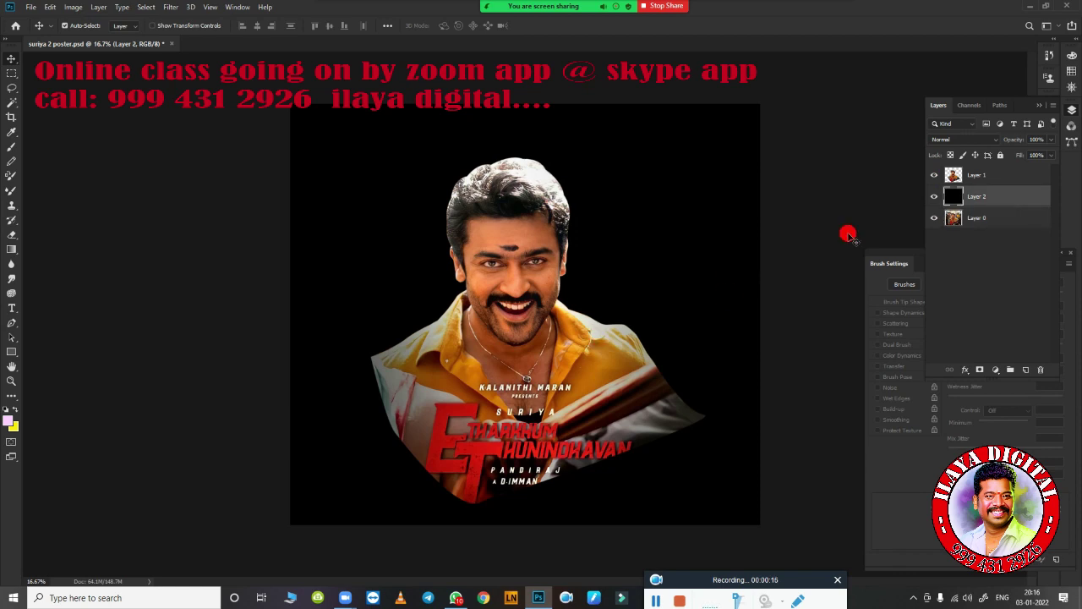
pyautogui.hotkey('ctrl', 'u')
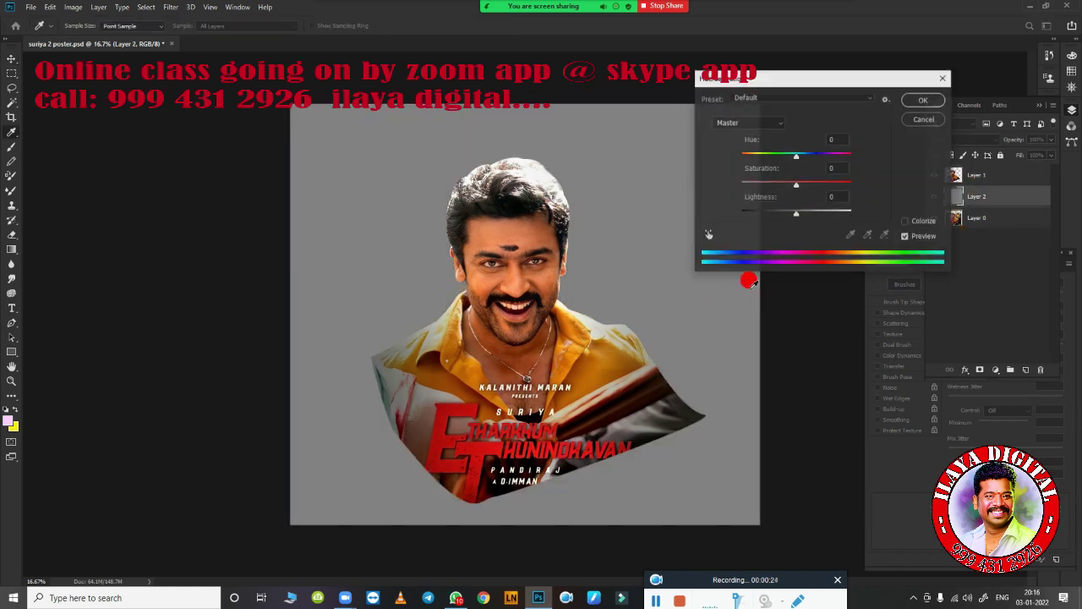
pyautogui.moveTo(796, 211); pyautogui.dragTo(771, 217)
pyautogui.press('Return')
# Step: Enlarge Layer 1 and Layer 0 together to about 177% so the face fills the canvas
pyautogui.click(981, 175)
pyautogui.keyDown('ctrl'); pyautogui.click(980, 217); pyautogui.keyUp('ctrl')
pyautogui.hotkey('ctrl', 't')
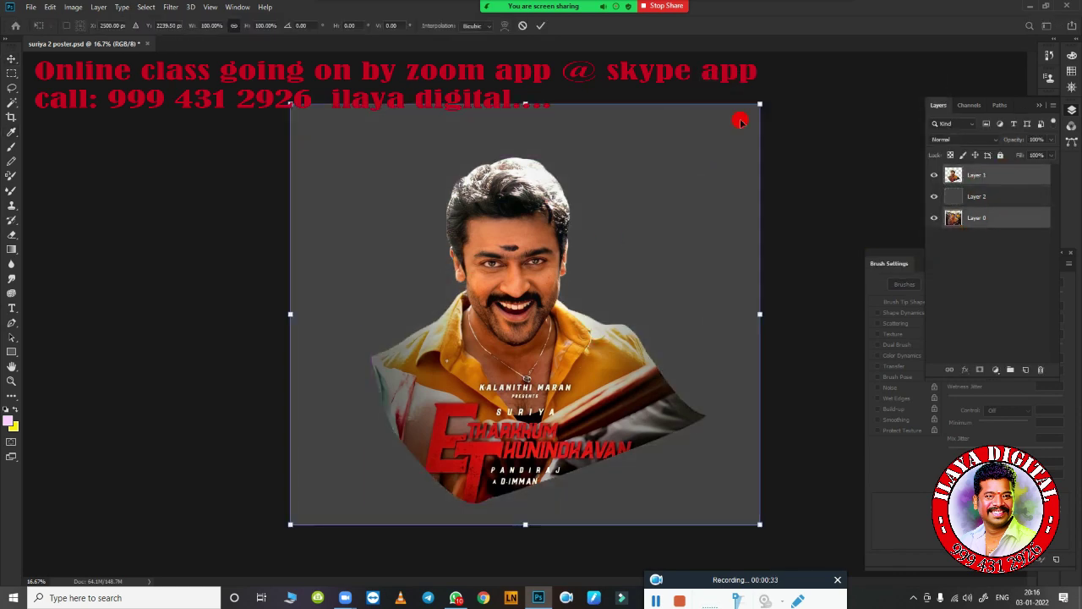
pyautogui.moveTo(760, 103); pyautogui.dragTo(817, 54)
pyautogui.hotkey('ctrl', '-')
pyautogui.hotkey('ctrl', '-')
pyautogui.hotkey('ctrl', '-')
pyautogui.moveTo(633, 208)
pyautogui.mouseDown()
pyautogui.moveTo(681, 180)
pyautogui.moveTo(673, 217)
pyautogui.mouseUp()
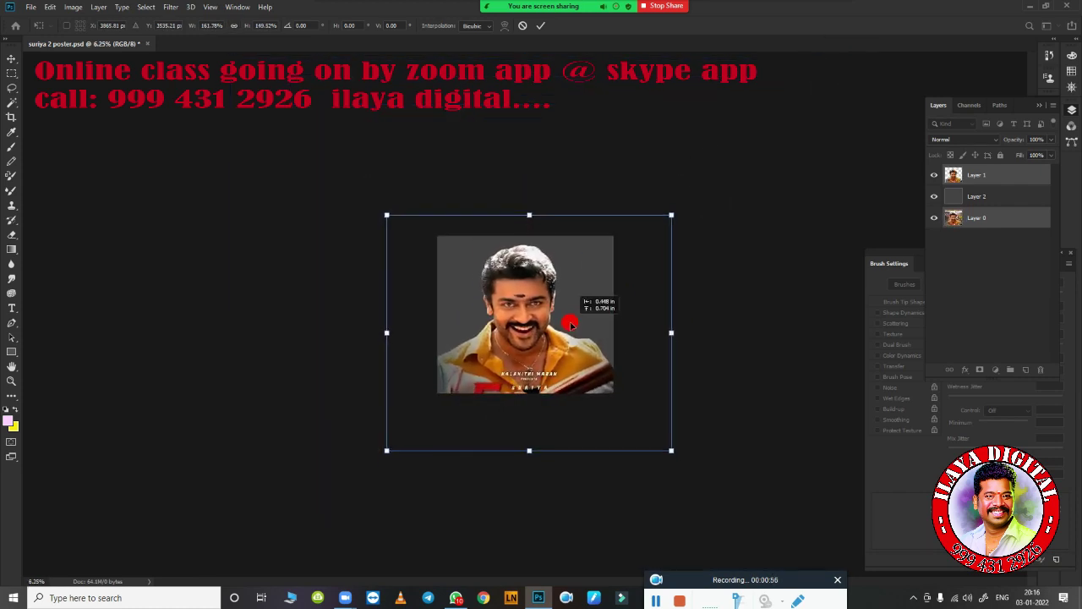
pyautogui.hotkey('ctrl', '+')
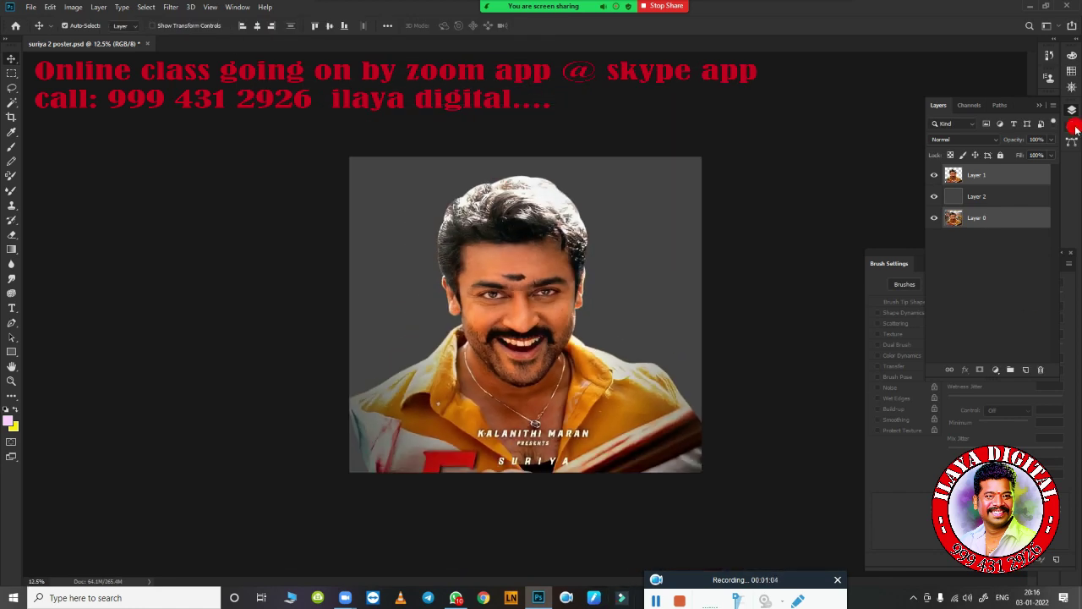
# Step: Duplicate Layer 1 as Layer 1 copy, toggle its visibility, and zoom in to inspect the eye
pyautogui.press('Return')
pyautogui.hotkey('ctrl', 'j')
pyautogui.click(934, 175)
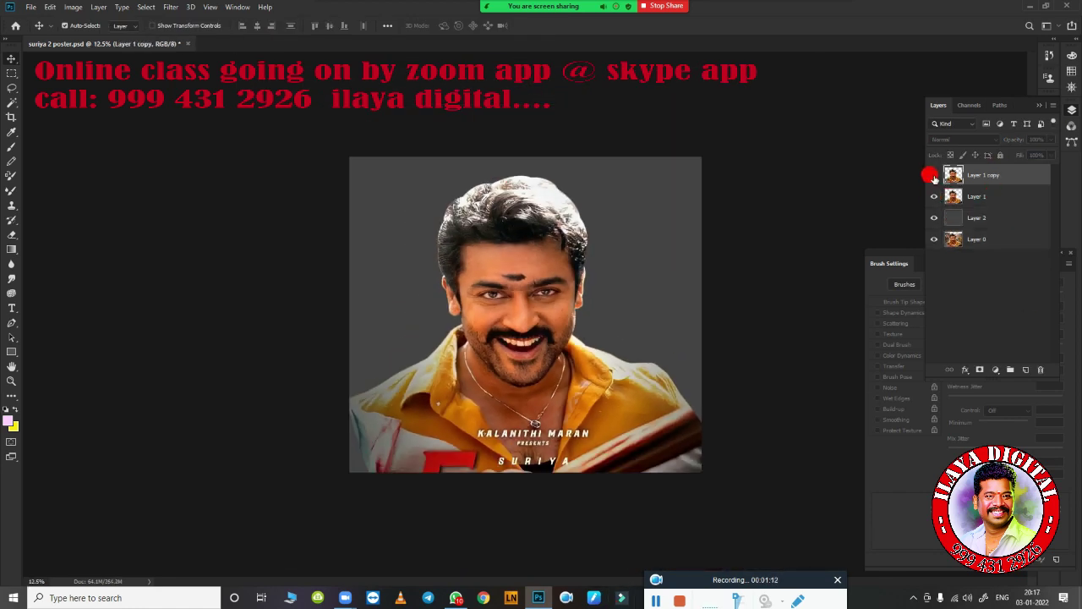
pyautogui.click(934, 176)
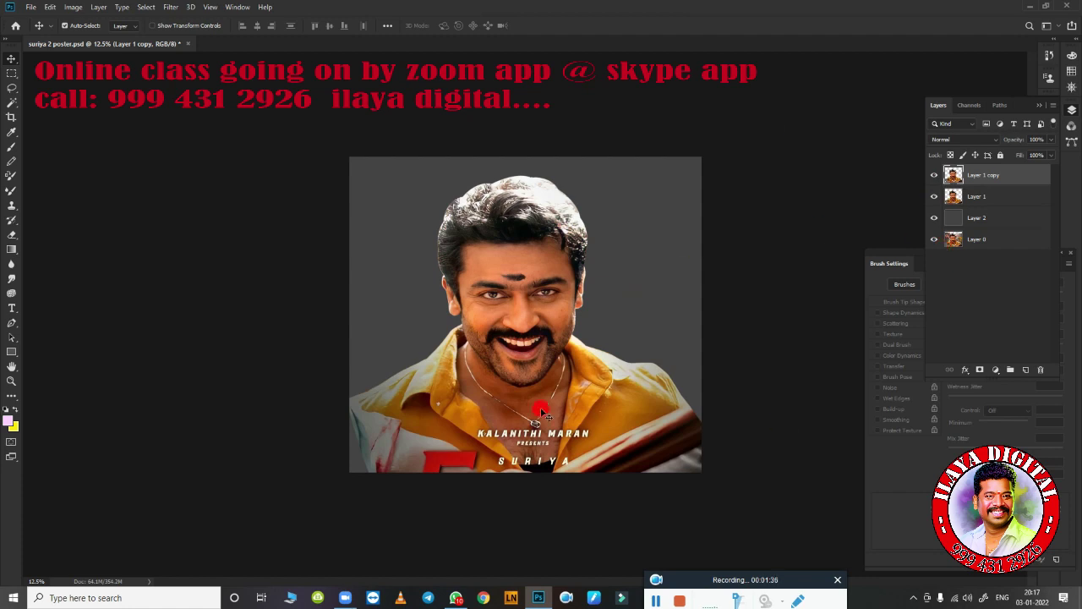
pyautogui.scroll(5, 533, 233)
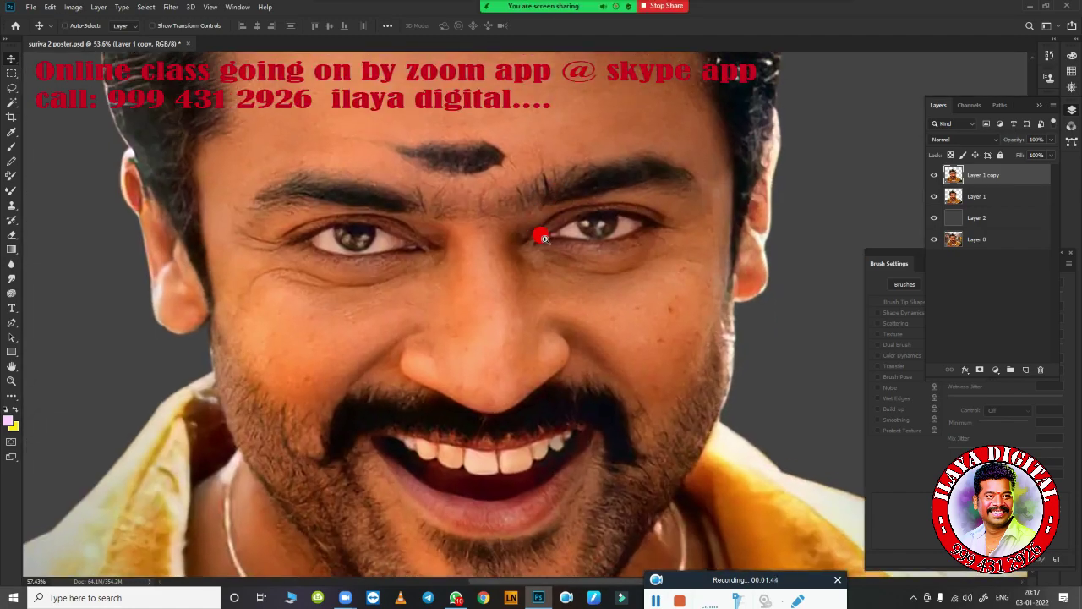
pyautogui.scroll(3, 609, 253)
pyautogui.scroll(3, 744, 295)
pyautogui.scroll(-3, 734, 295)
pyautogui.scroll(-1, 530, 346)
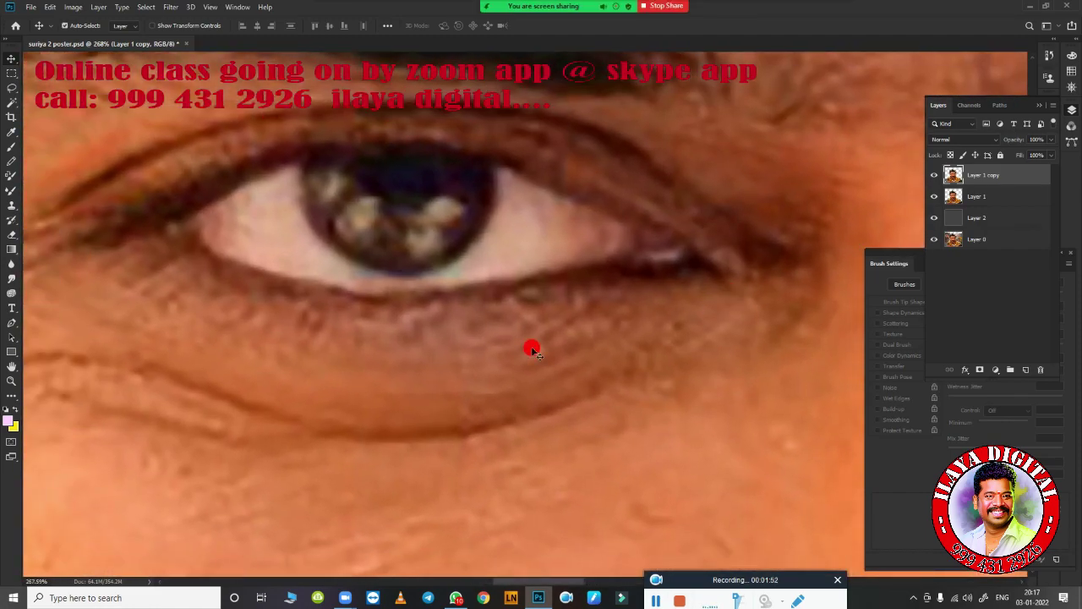
pyautogui.scroll(-3, 587, 319)
pyautogui.scroll(2, 574, 318)
pyautogui.scroll(-2, 566, 319)
pyautogui.scroll(-1, 550, 317)
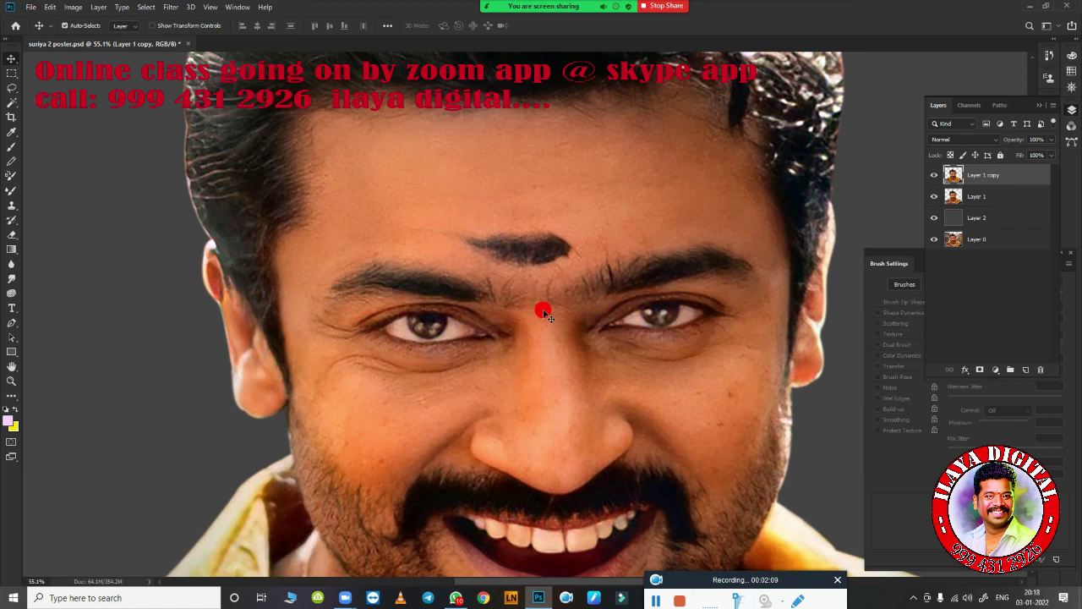
# Step: Resample the image to 20 inches wide at 250 pixels/inch (5000 × 4479 px)
pyautogui.click(73, 7)
pyautogui.moveTo(90, 37)
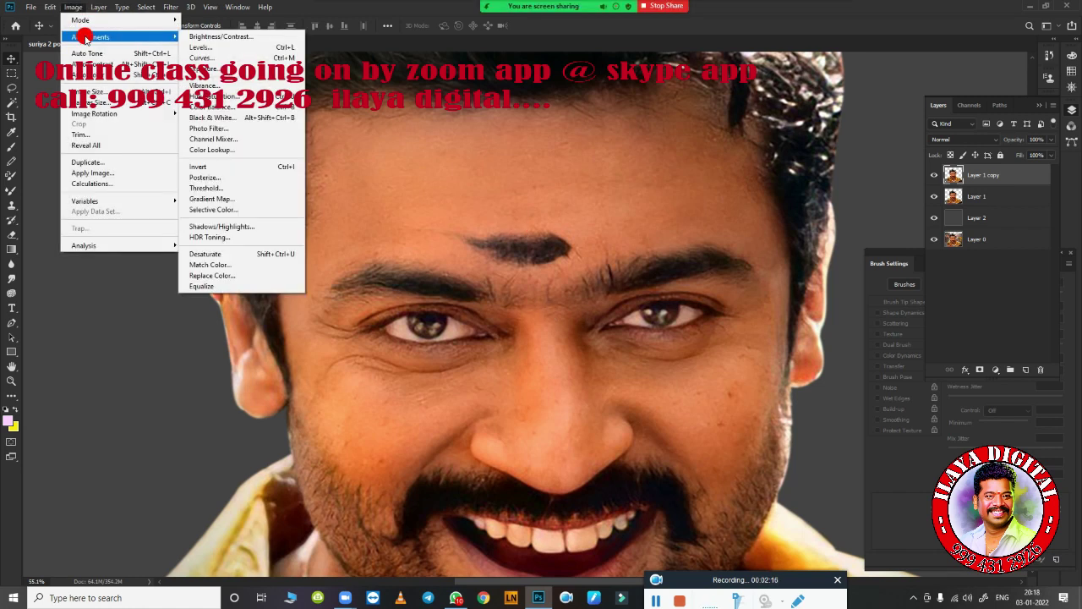
pyautogui.click(89, 91)
pyautogui.moveTo(621, 115); pyautogui.dragTo(726, 90)
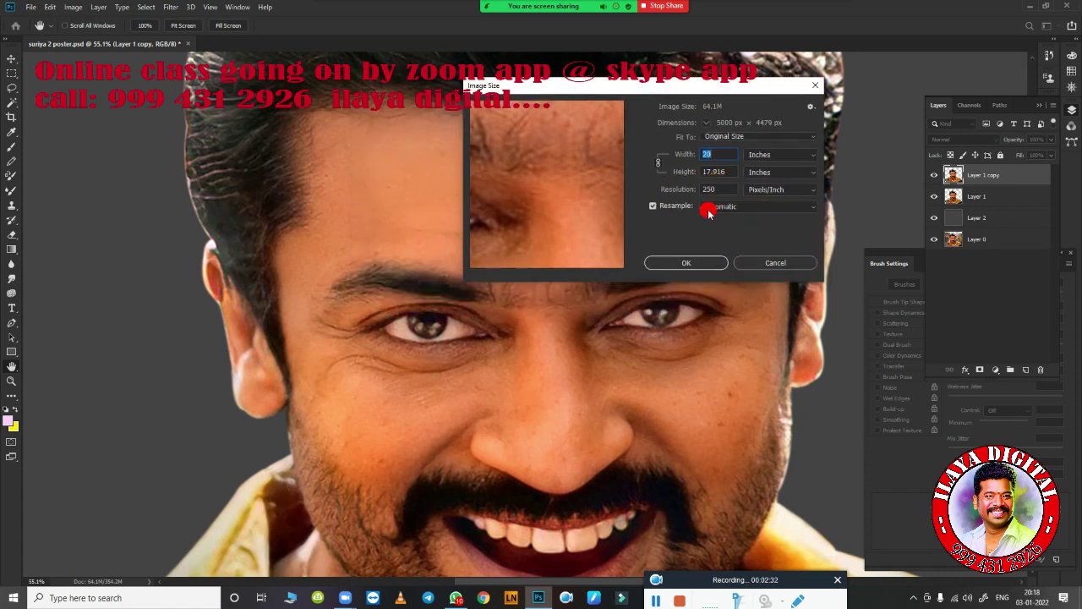
pyautogui.click(686, 263)
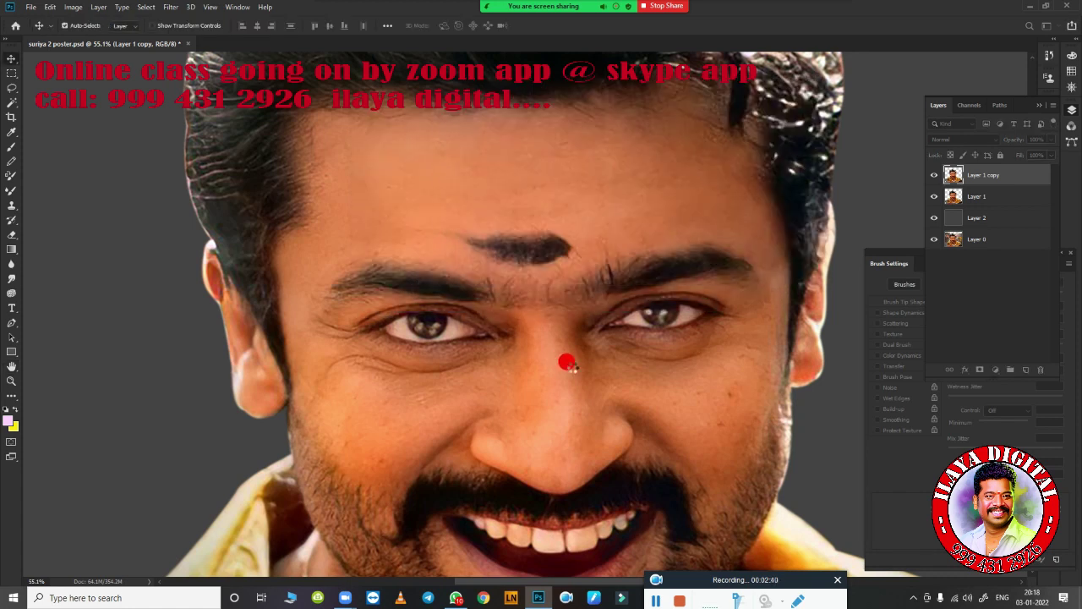
pyautogui.moveTo(422, 265)
pyautogui.mouseDown()
pyautogui.moveTo(741, 308)
pyautogui.moveTo(707, 338)
pyautogui.mouseUp()
pyautogui.hotkey('ctrl', 'alt', 'i')
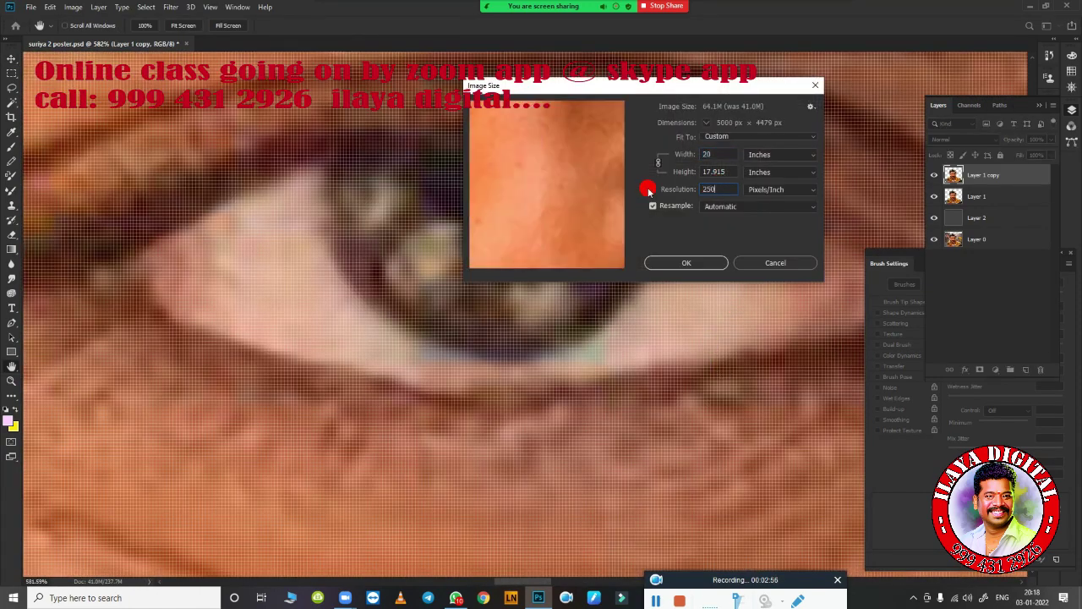
pyautogui.press('Escape')
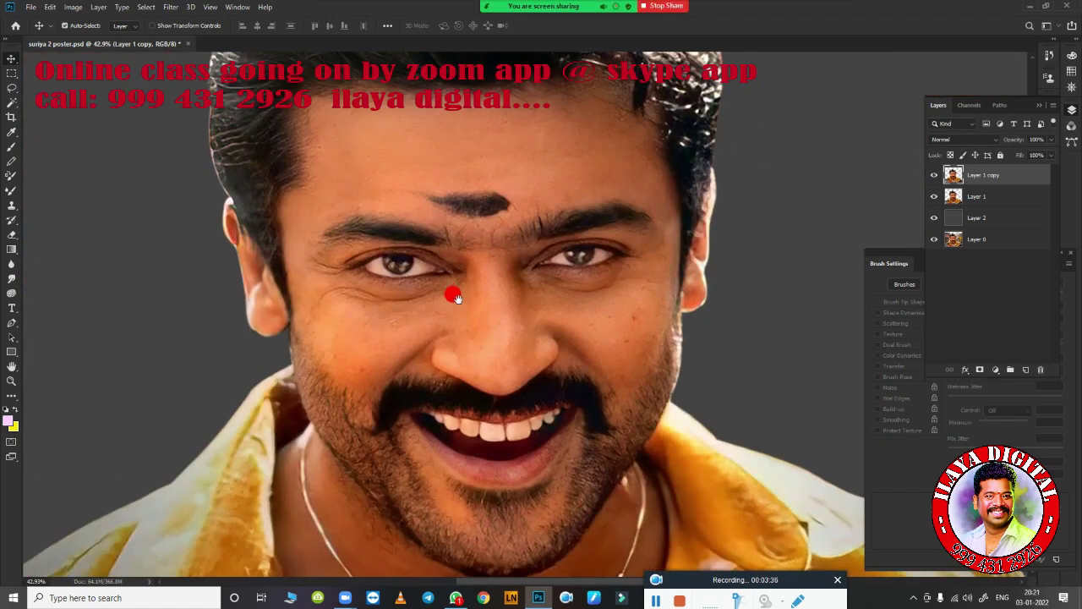
pyautogui.scroll(5, 455, 296)
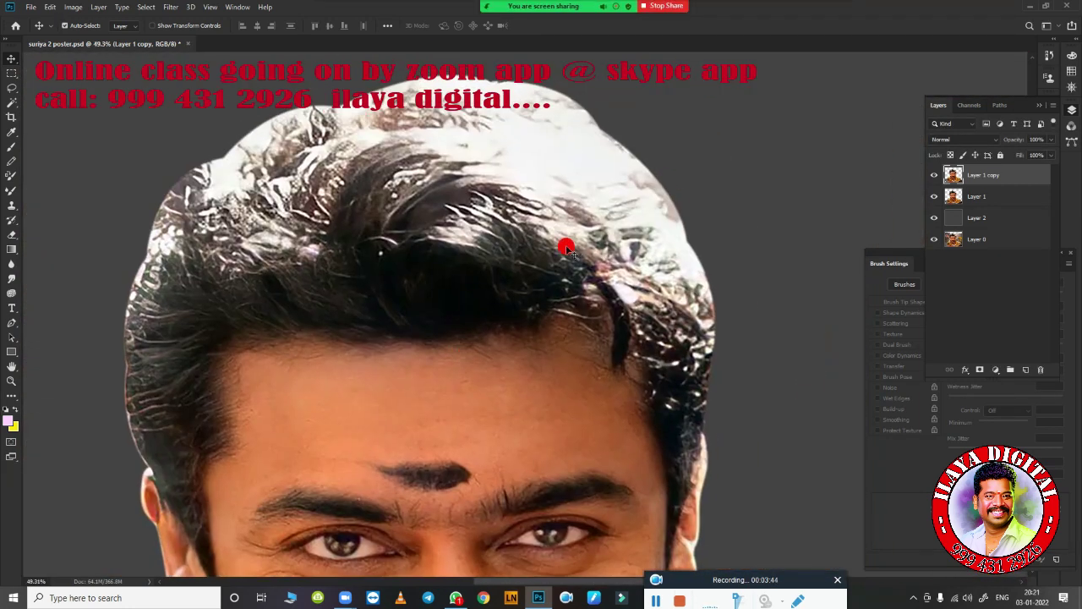
pyautogui.scroll(-6, 452, 181)
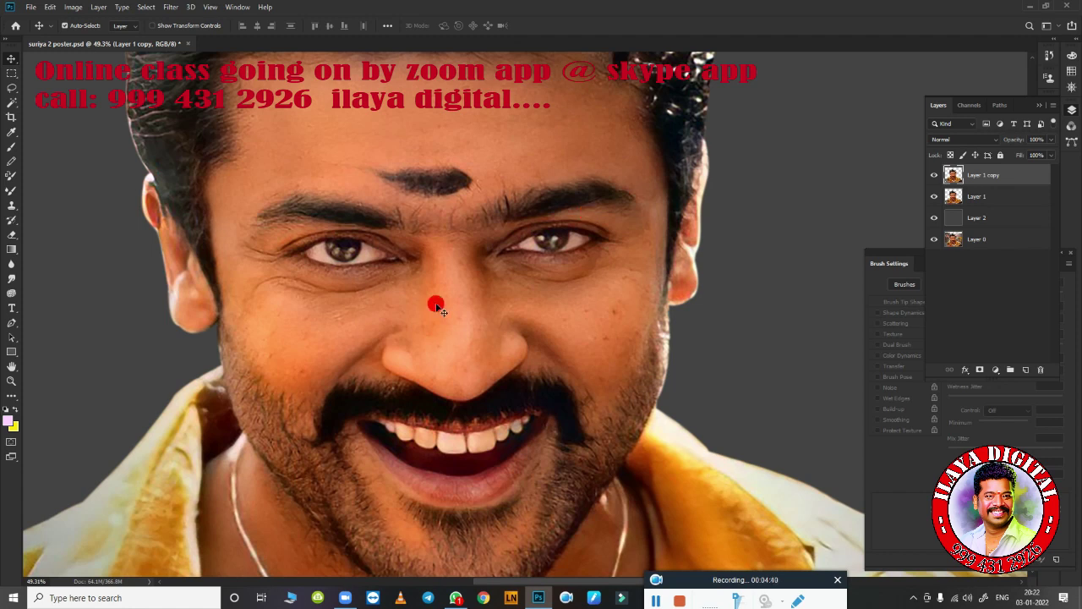
pyautogui.scroll(-1, 535, 316)
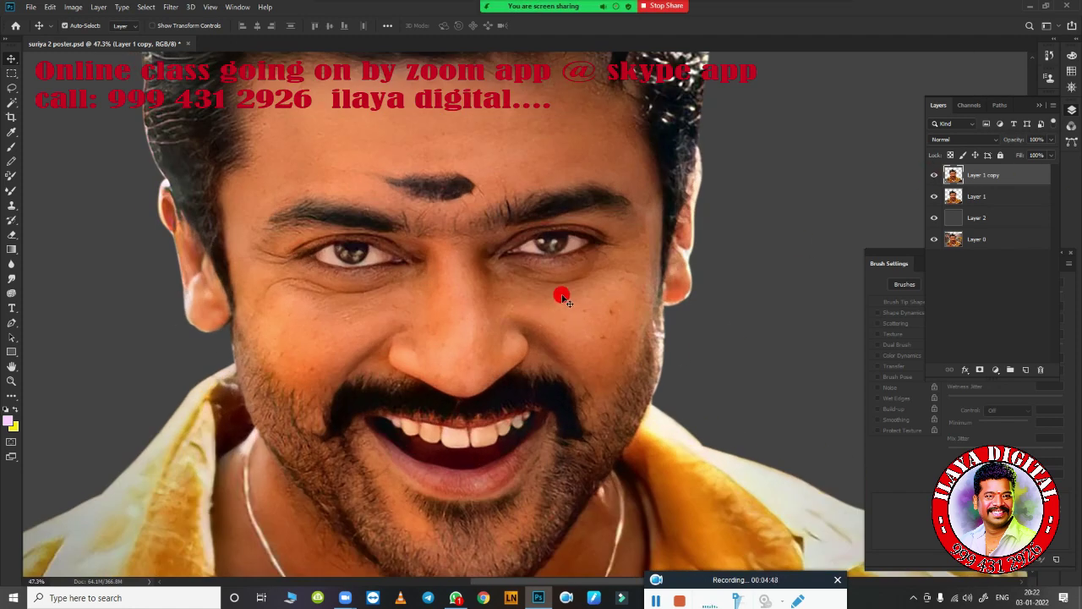
pyautogui.click(71, 7)
pyautogui.click(73, 7)
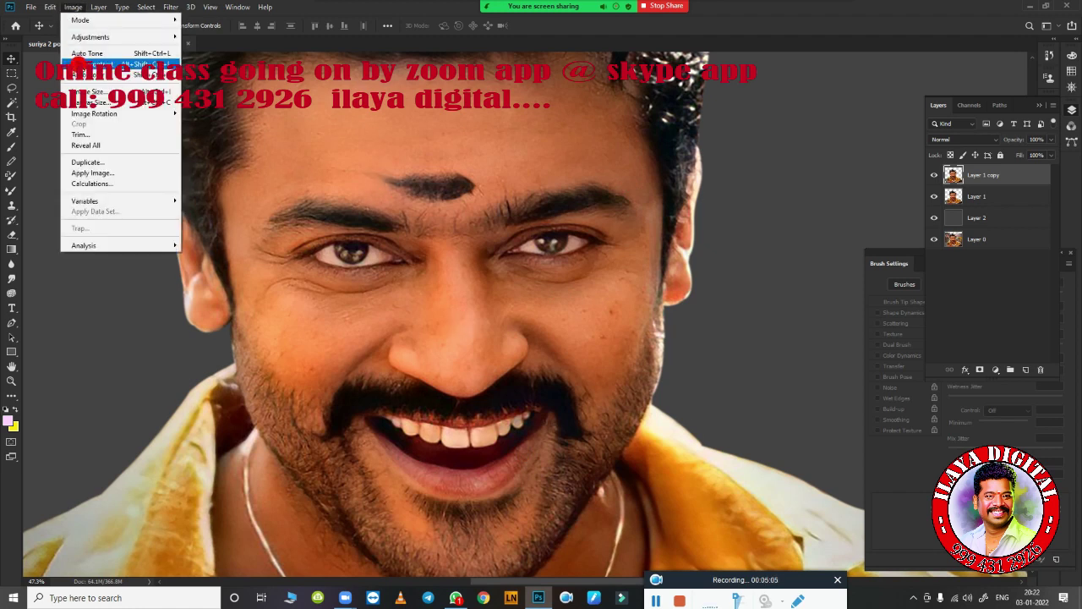
pyautogui.click(73, 6)
pyautogui.click(589, 339)
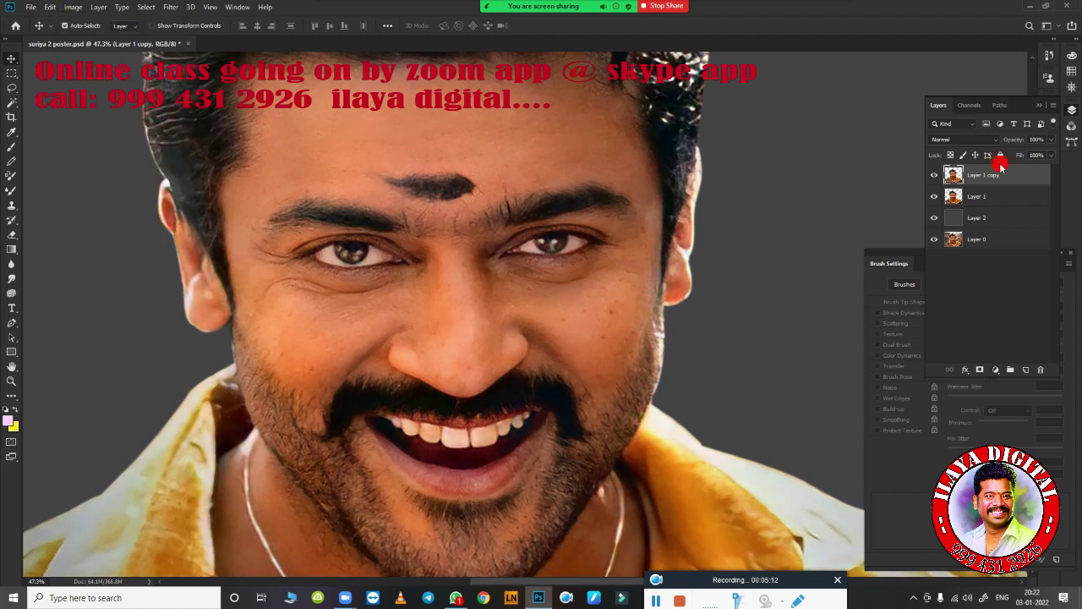
pyautogui.click(933, 175)
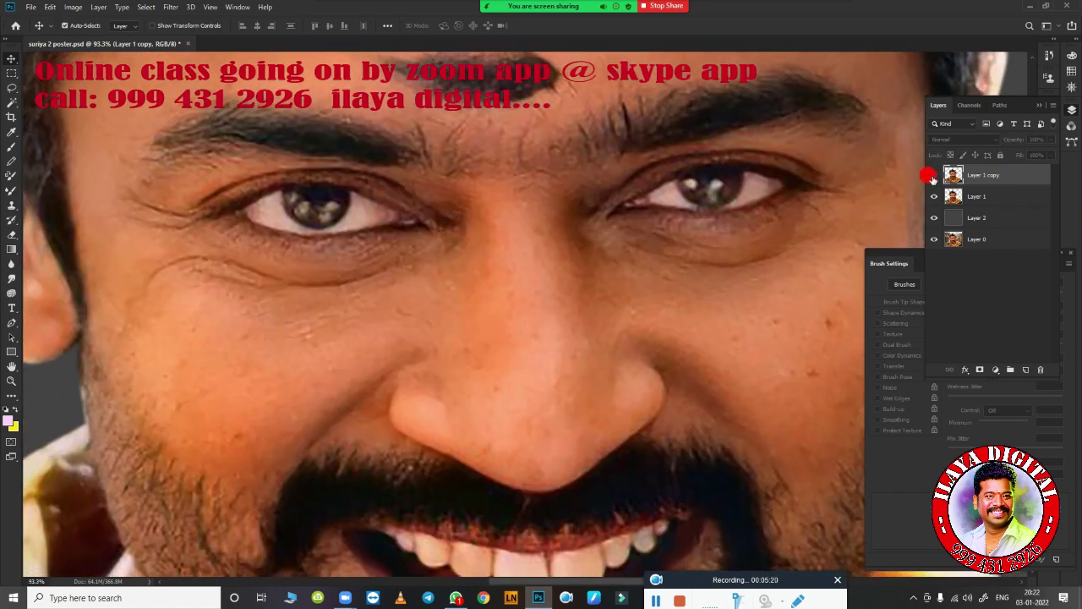
pyautogui.click(933, 175)
pyautogui.scroll(-3, 633, 246)
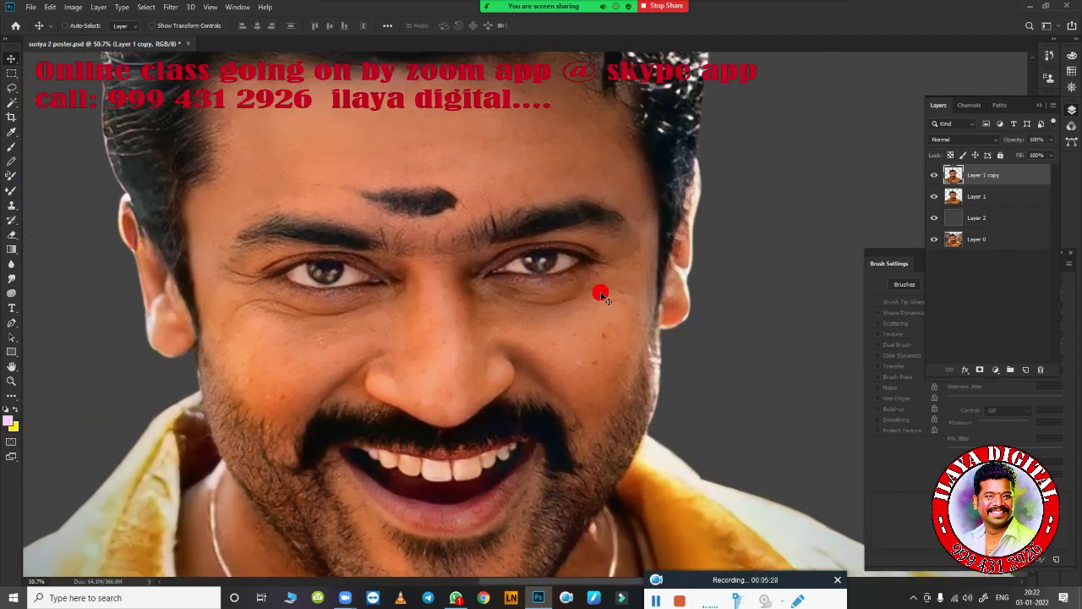
# Step: Apply Color Balance: midtones +14/0/-14, shadows +9 toward red, highlights +23 toward blue
pyautogui.hotkey('ctrl', 'b')
pyautogui.moveTo(696, 108); pyautogui.dragTo(775, 84)
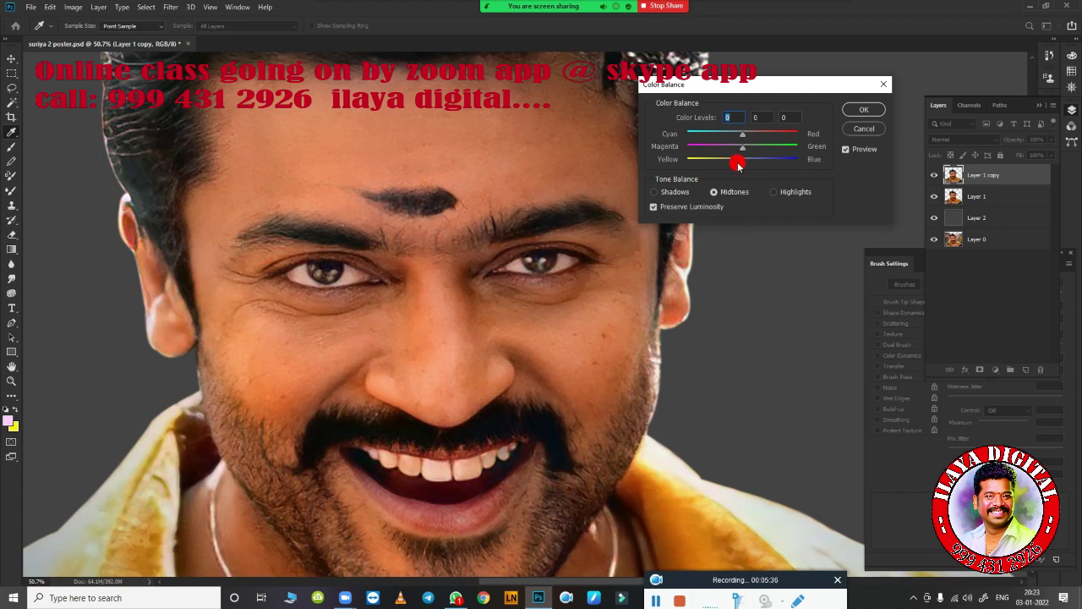
pyautogui.moveTo(742, 134)
pyautogui.mouseDown()
pyautogui.moveTo(753, 135)
pyautogui.moveTo(731, 172)
pyautogui.mouseUp()
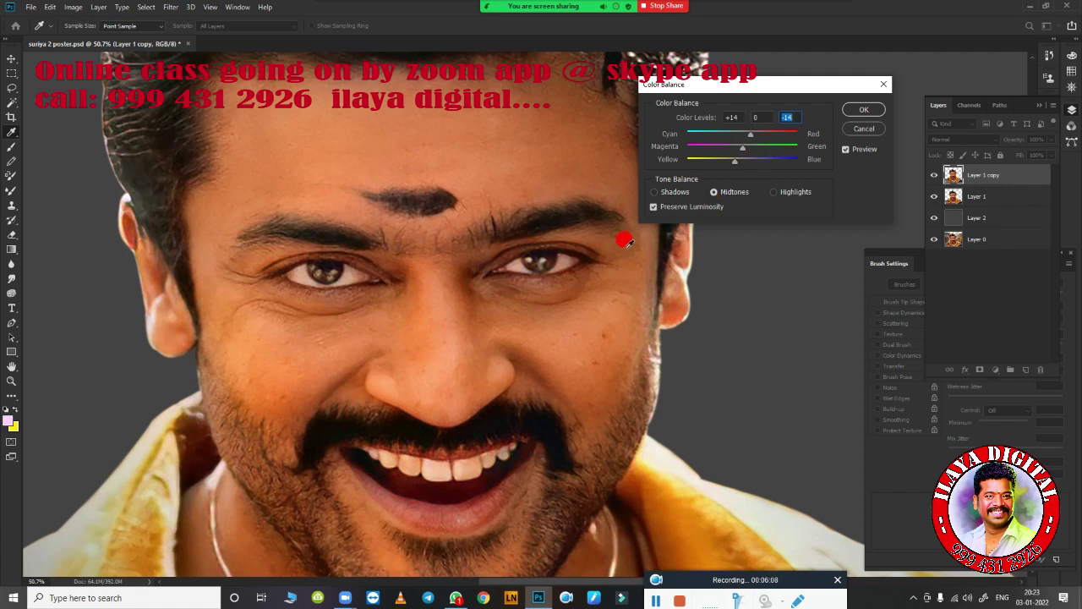
pyautogui.click(655, 192)
pyautogui.moveTo(742, 133); pyautogui.dragTo(752, 160)
pyautogui.click(774, 192)
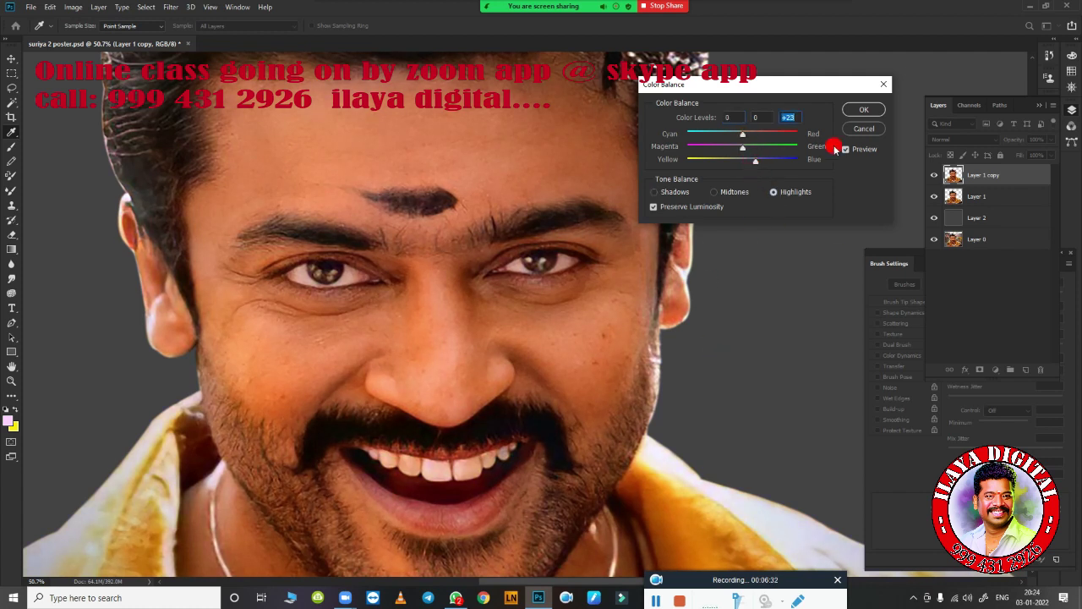
pyautogui.click(863, 109)
pyautogui.press('v')
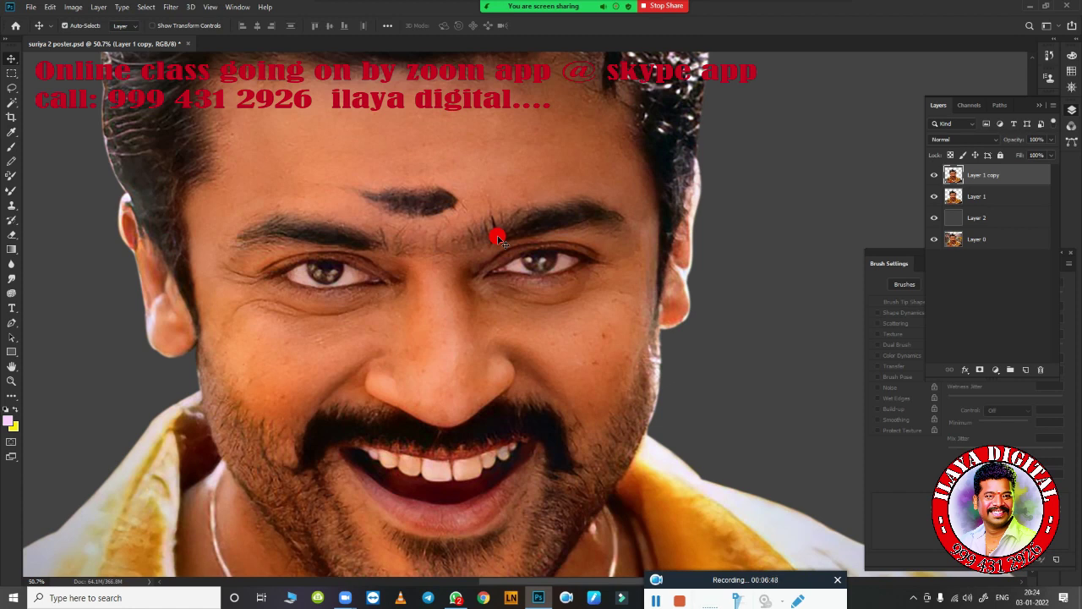
# Step: Select the skin tones with Color Range and feather the selection by 2 px
pyautogui.click(147, 7)
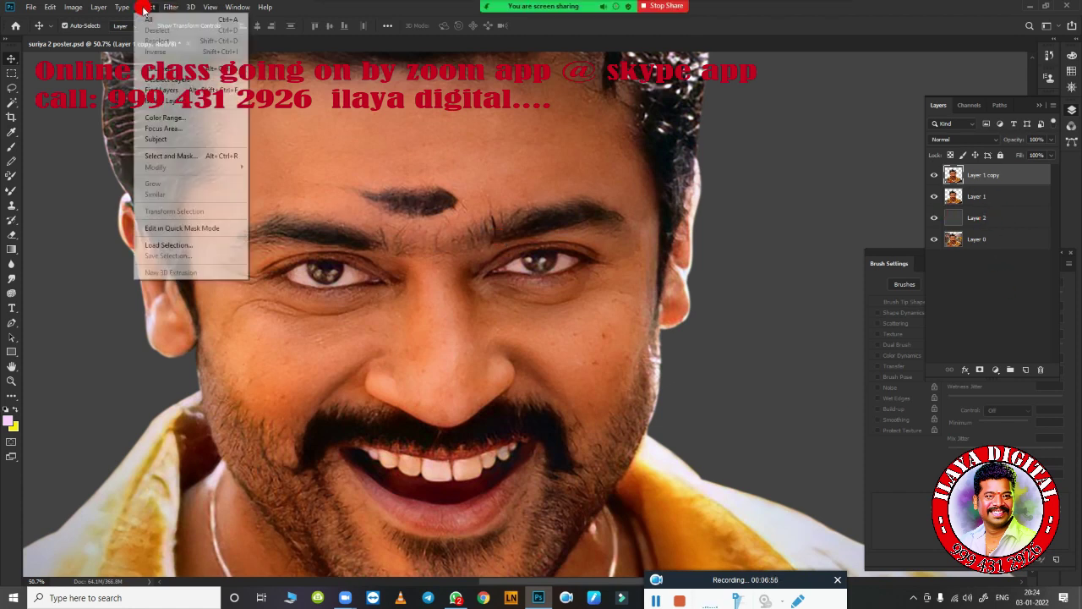
pyautogui.click(161, 139)
pyautogui.click(761, 84)
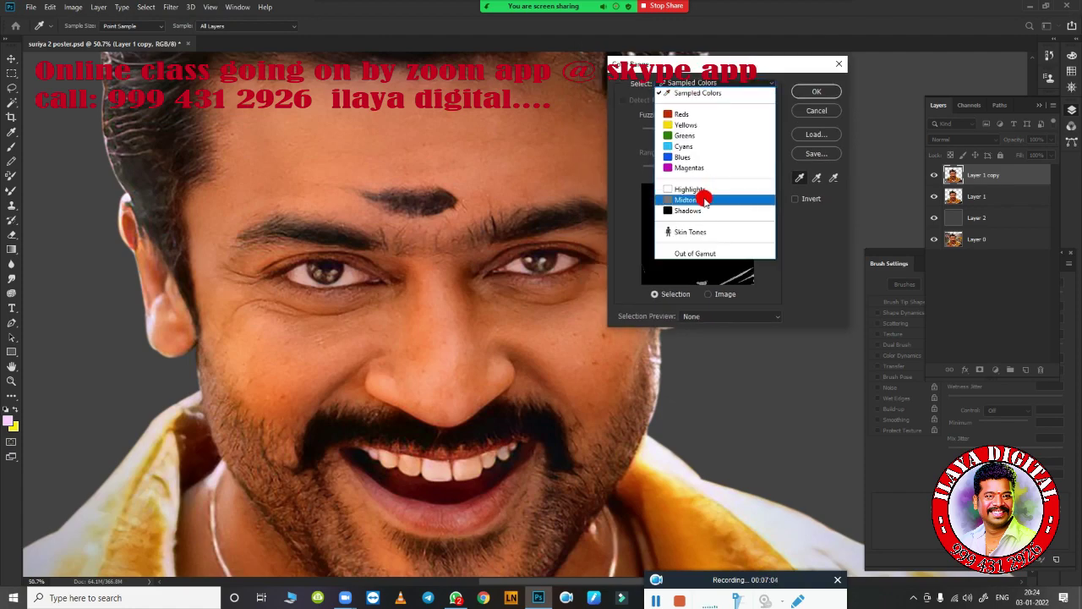
pyautogui.click(701, 194)
pyautogui.click(807, 91)
pyautogui.hotkey('ctrl', 'd')
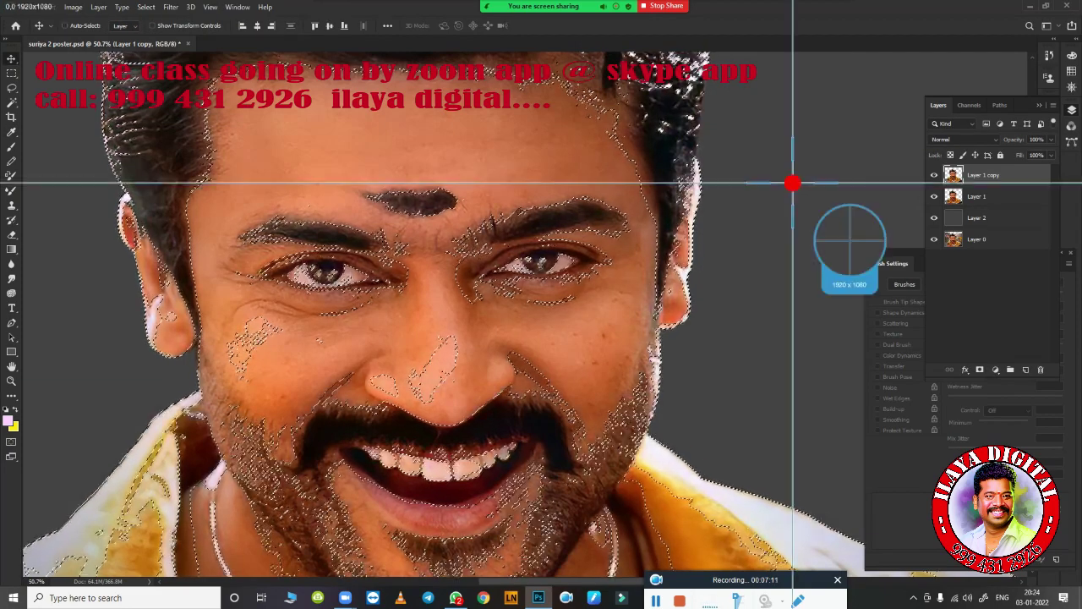
pyautogui.hotkey('ctrl', 'shift', 'd')
pyautogui.hotkey('shift', 'F6')
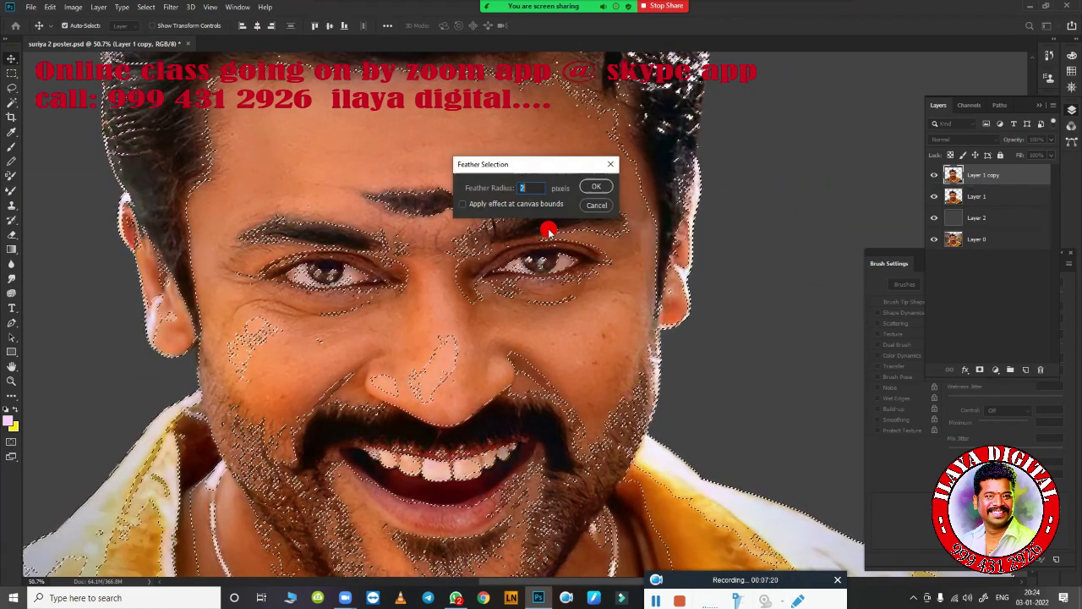
pyautogui.moveTo(556, 158); pyautogui.dragTo(749, 116)
pyautogui.press('Return')
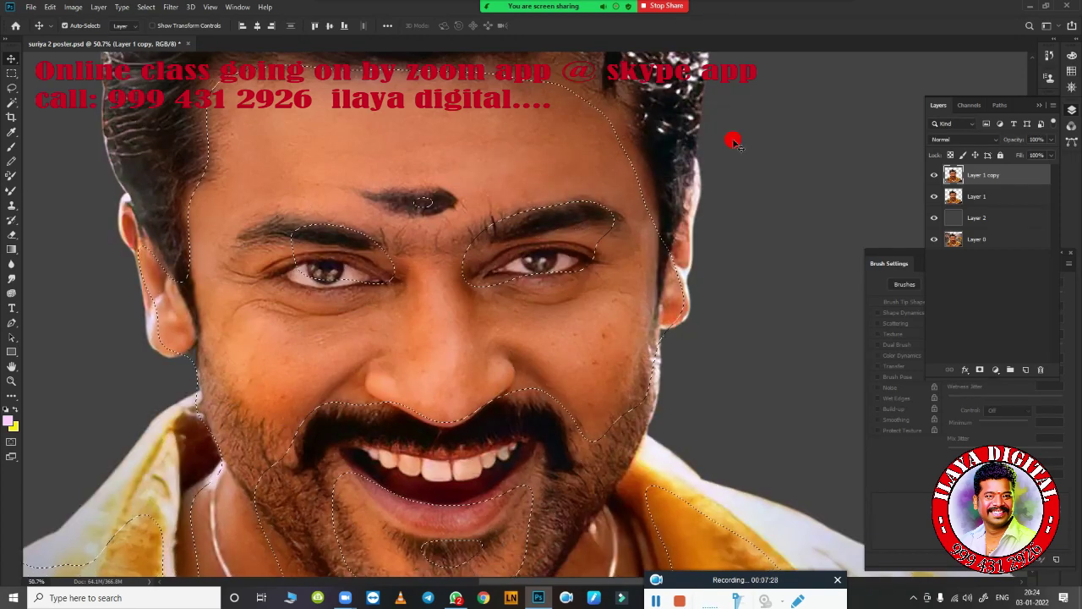
# Step: Close Levels without changes, then reselect the Skin Tones range with Color Range
pyautogui.hotkey('ctrl', 'l')
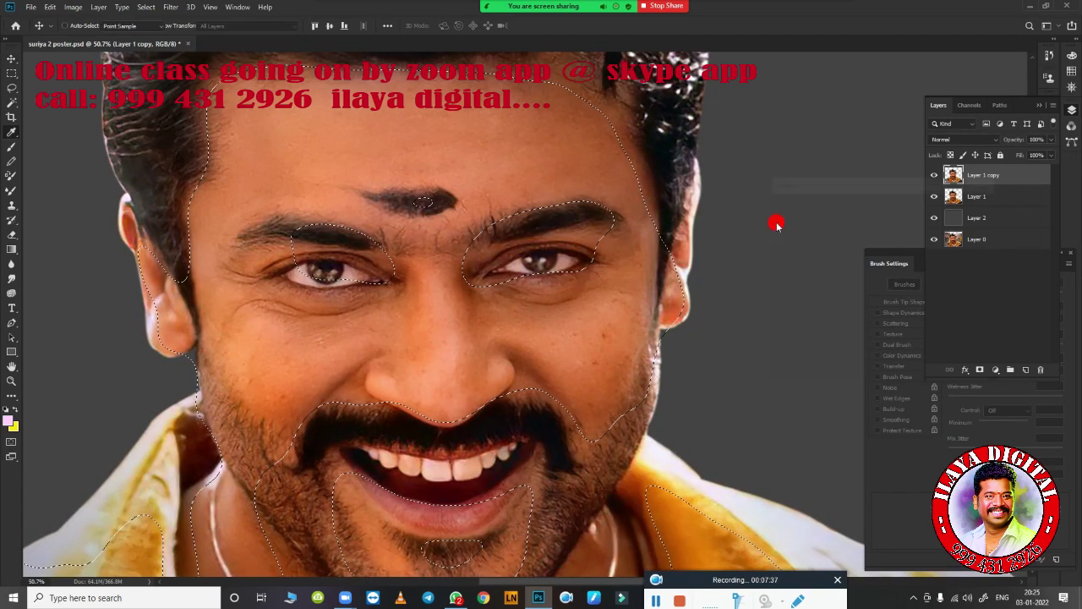
pyautogui.click(862, 225)
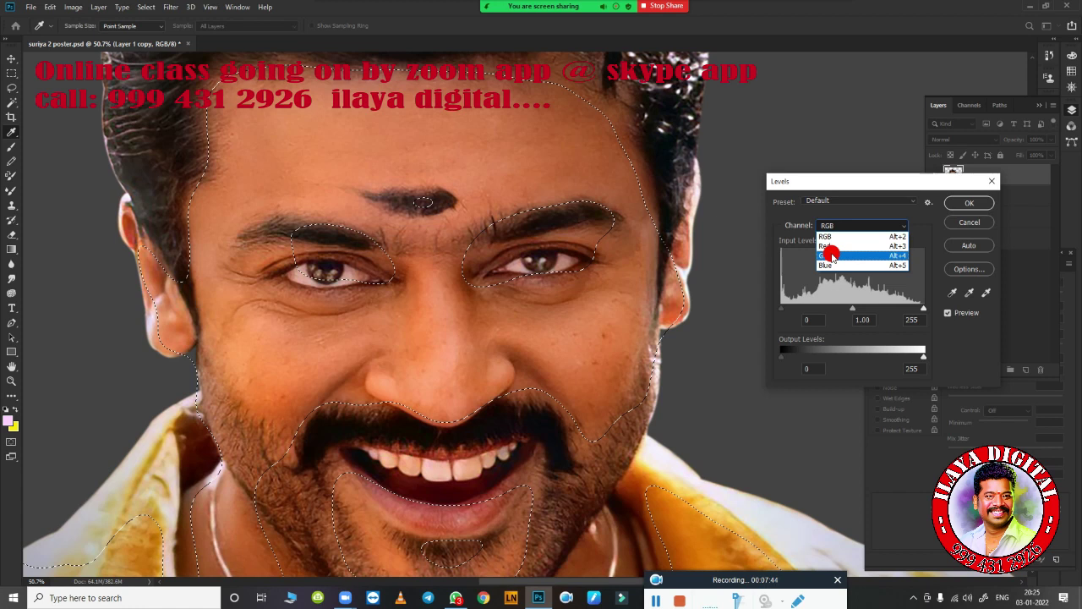
pyautogui.click(966, 205)
pyautogui.click(992, 180)
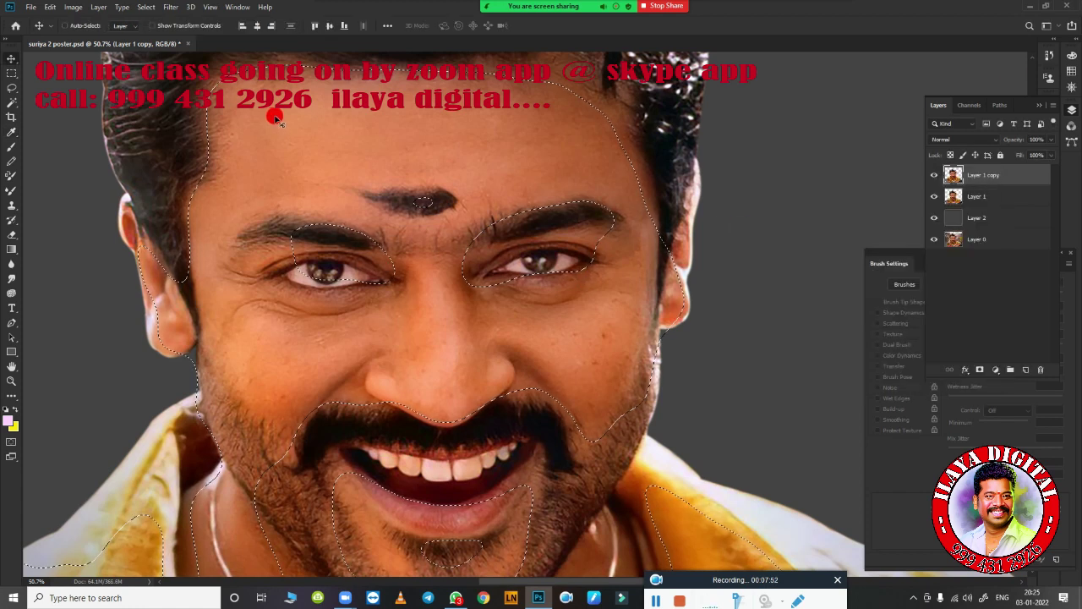
pyautogui.click(146, 7)
pyautogui.click(157, 117)
pyautogui.click(718, 83)
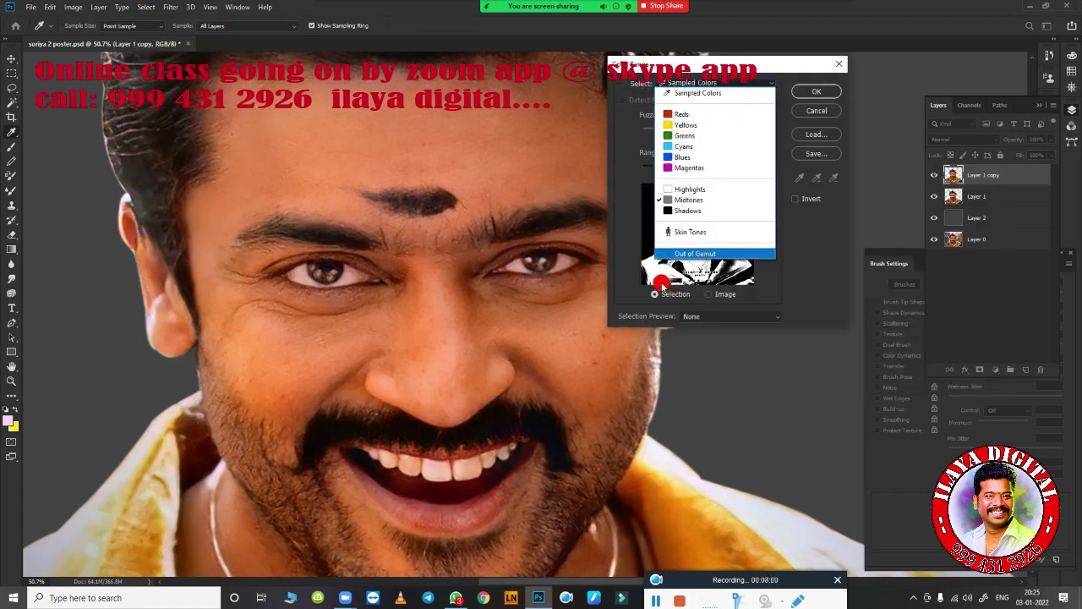
pyautogui.click(737, 229)
pyautogui.click(817, 109)
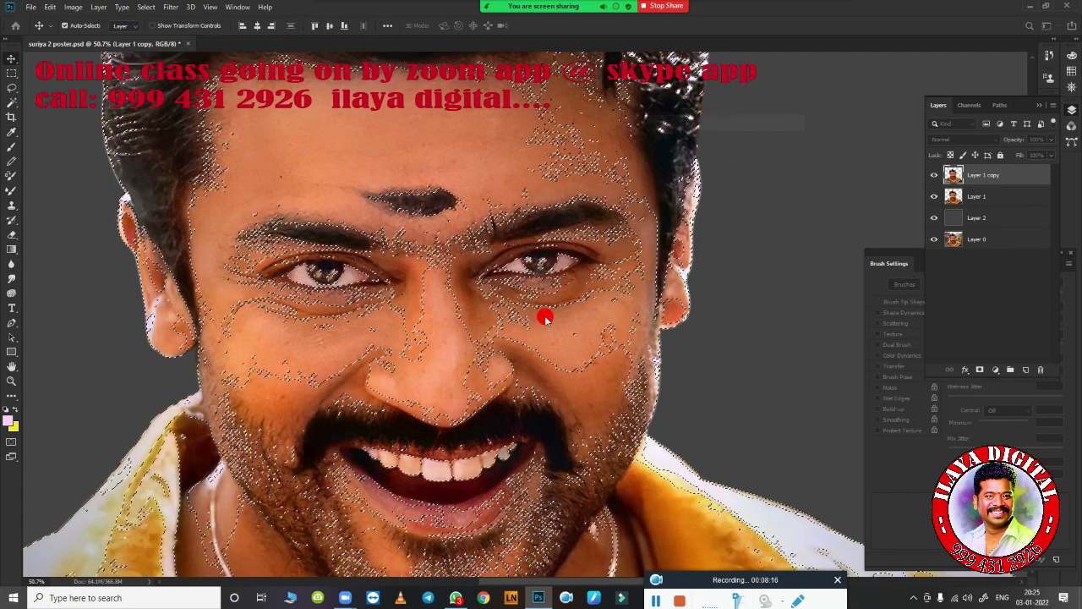
# Step: Warm the skin selection with Color Balance midtones +10, 0, -9, deselect, and compare
pyautogui.hotkey('ctrl', 'b')
pyautogui.moveTo(742, 159); pyautogui.dragTo(738, 163)
pyautogui.click(773, 192)
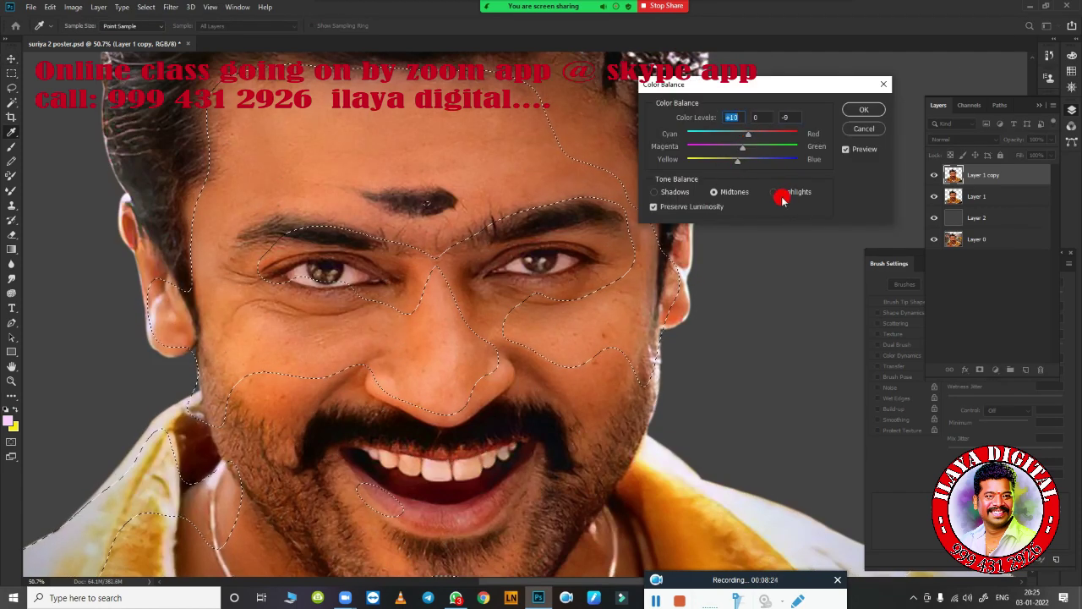
pyautogui.press('Return')
pyautogui.hotkey('ctrl', 'd')
pyautogui.click(934, 174)
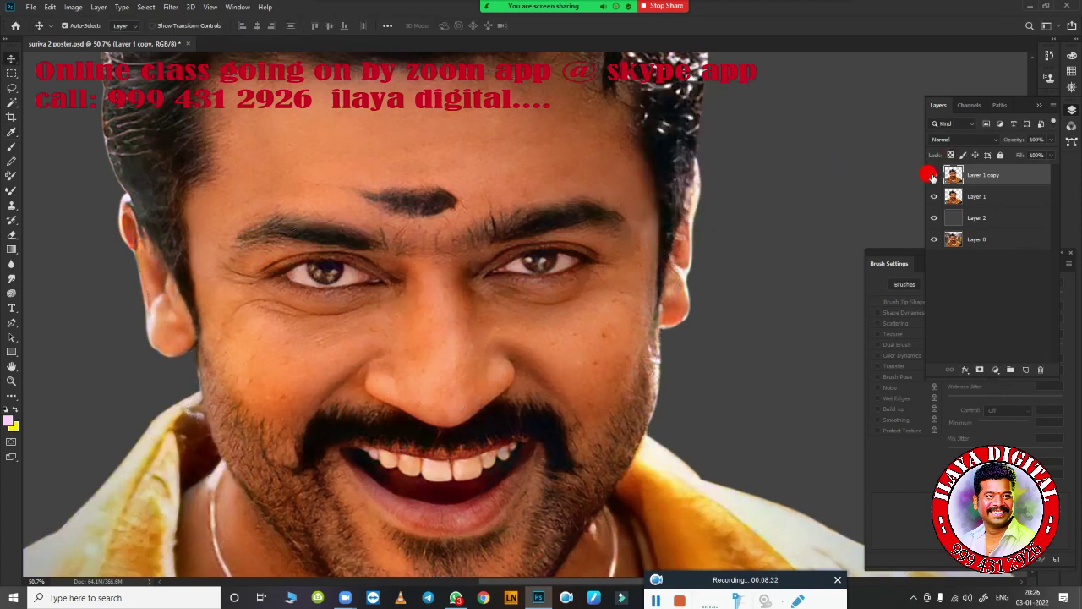
pyautogui.click(935, 174)
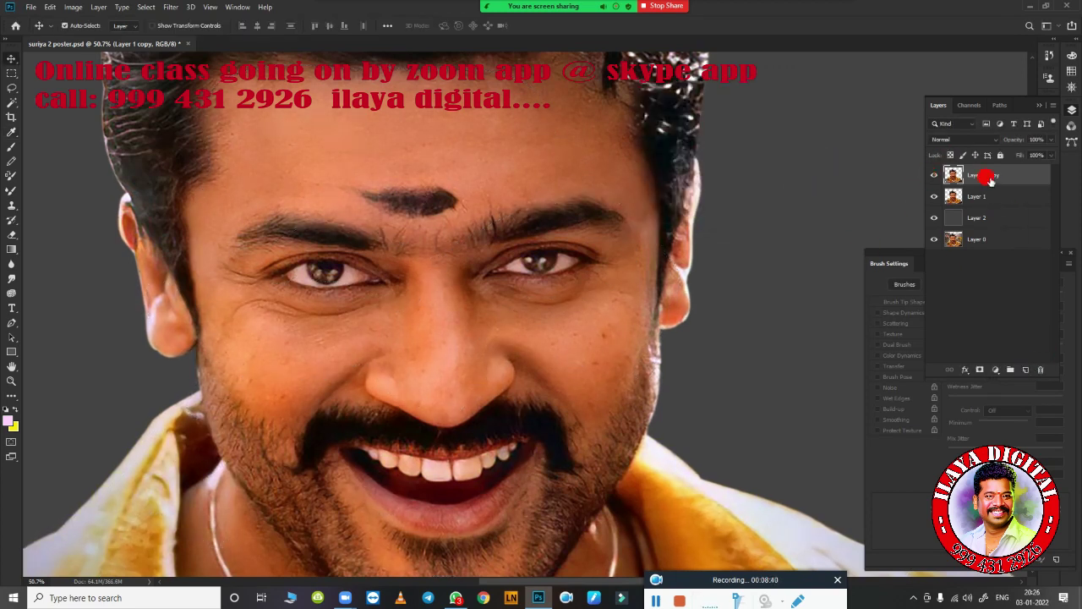
# Step: Add a new empty layer and set the Smudge tool to the soft 1487 preset at size 125
pyautogui.click(1024, 368)
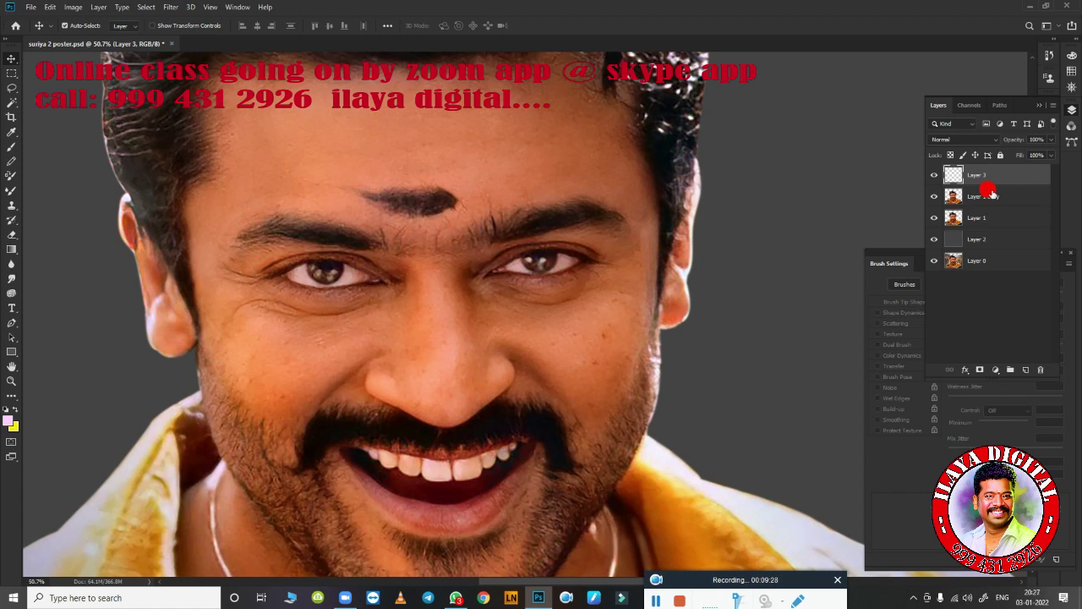
pyautogui.moveTo(466, 316)
pyautogui.mouseDown()
pyautogui.moveTo(589, 329)
pyautogui.moveTo(495, 422)
pyautogui.moveTo(447, 375)
pyautogui.moveTo(527, 386)
pyautogui.moveTo(448, 416)
pyautogui.mouseUp()
pyautogui.click(11, 278)
pyautogui.rightClick(262, 216)
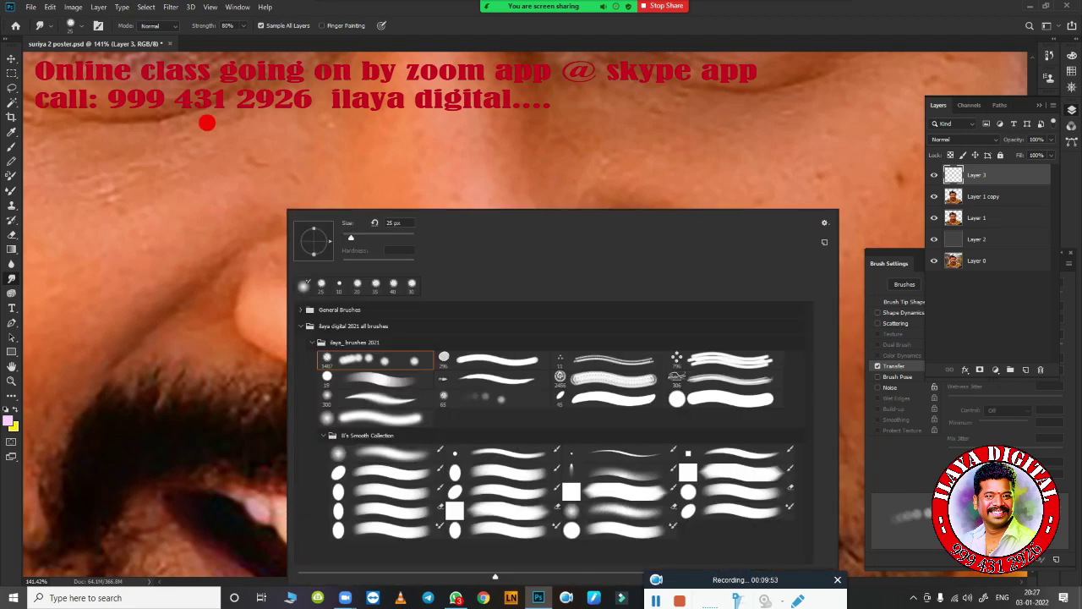
pyautogui.rightClick(208, 121)
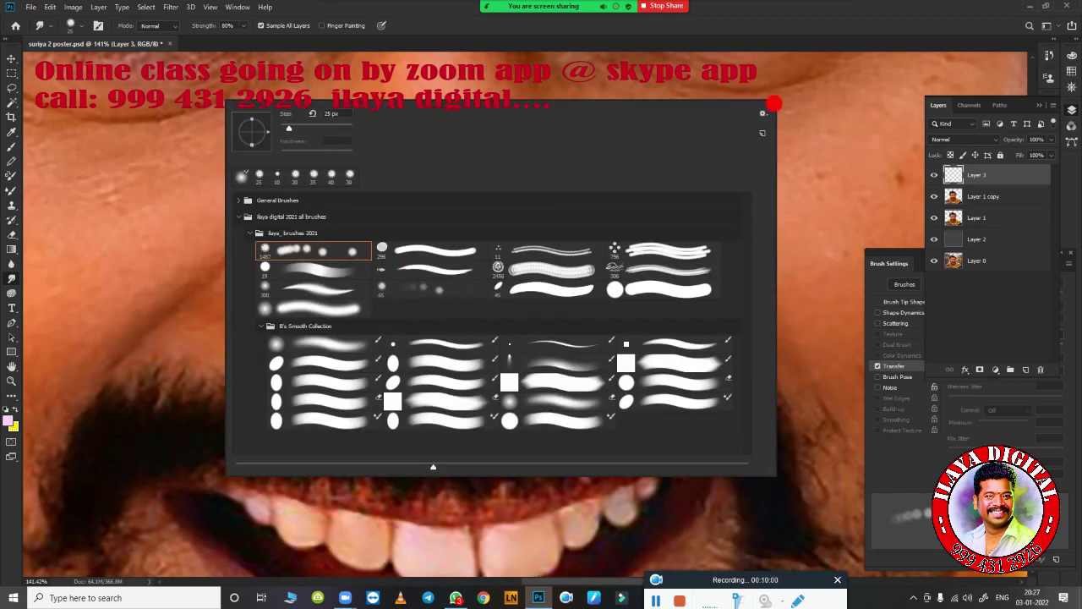
pyautogui.click(763, 112)
pyautogui.press('Escape')
pyautogui.click(326, 248)
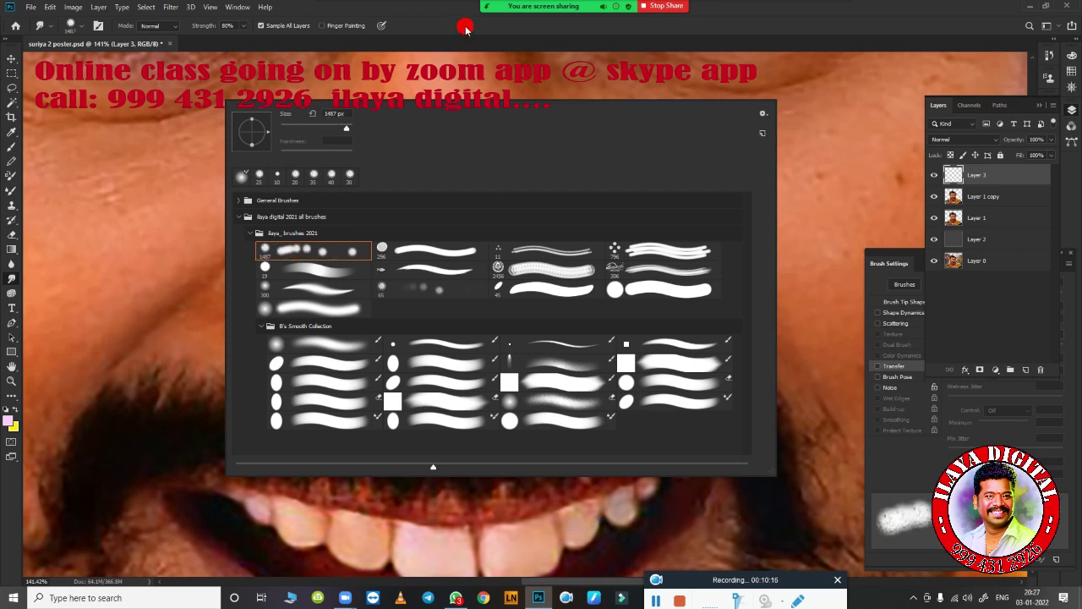
pyautogui.click(465, 28)
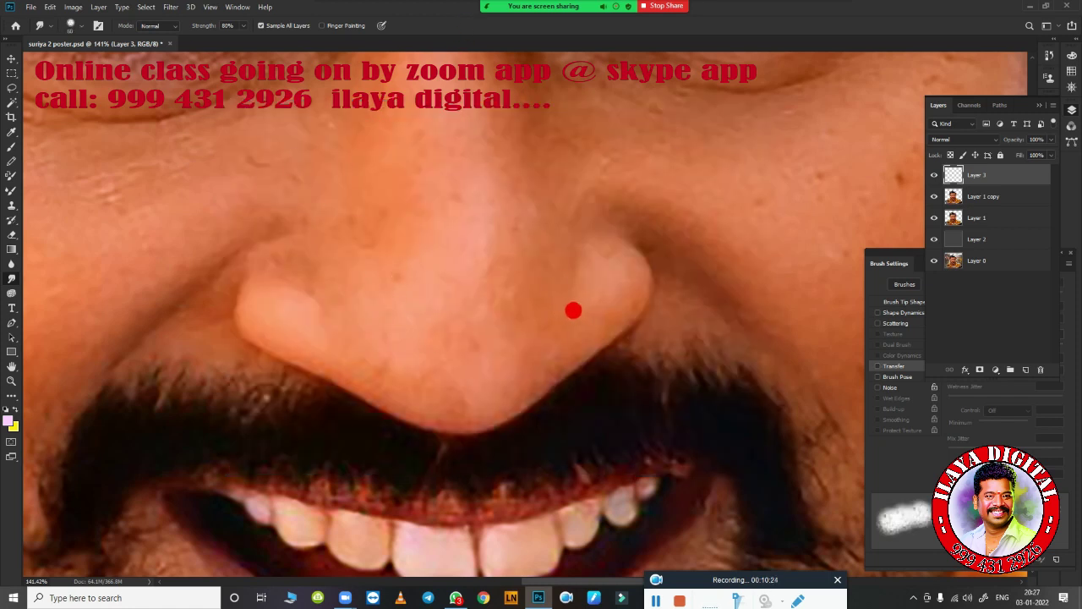
pyautogui.scroll(3, 491, 326)
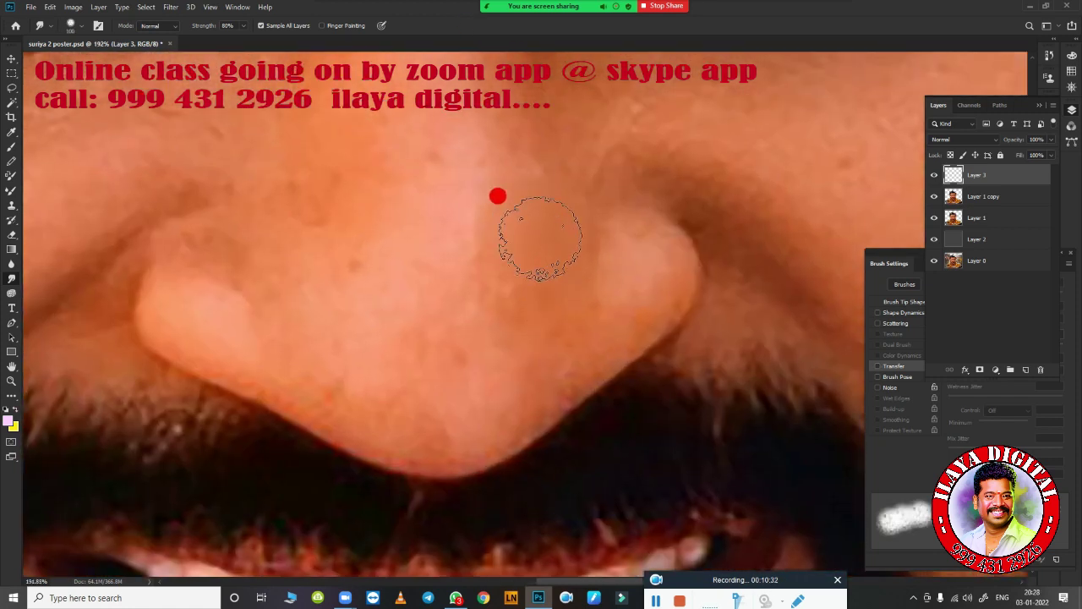
pyautogui.press(']')
pyautogui.press(']')
pyautogui.press(']')
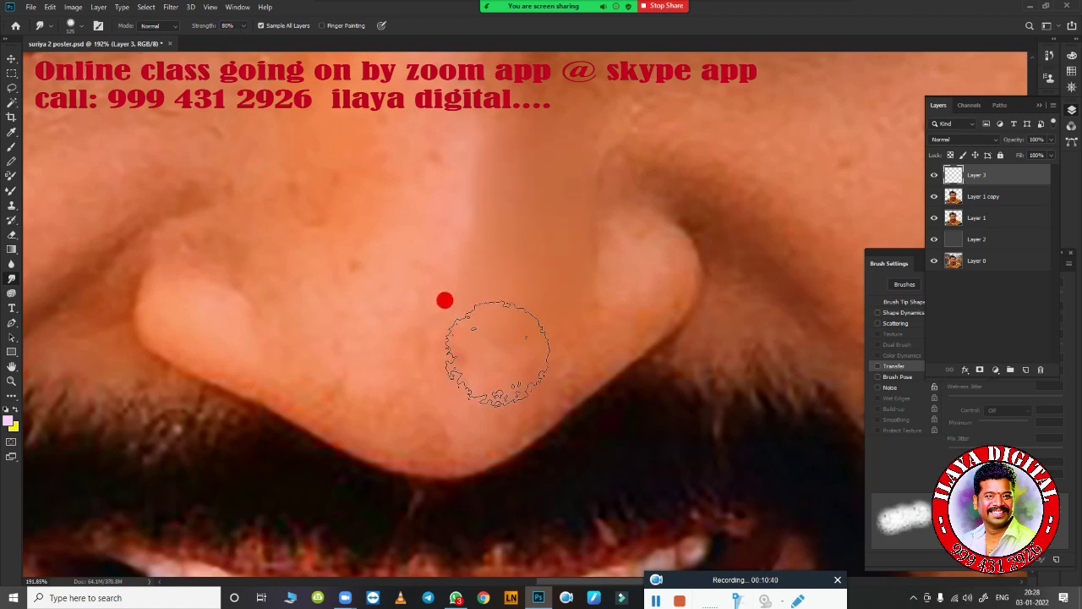
# Step: Smudge the skin on the nose bridge and toggle the photo layers to check it
pyautogui.moveTo(459, 267); pyautogui.dragTo(524, 297)
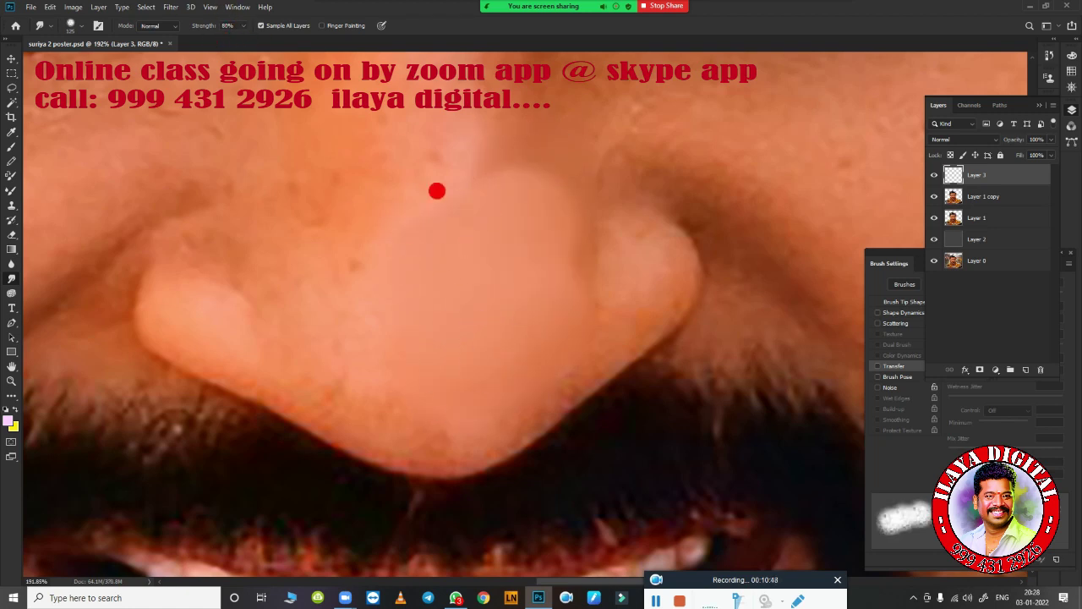
pyautogui.moveTo(434, 188)
pyautogui.mouseDown()
pyautogui.moveTo(482, 318)
pyautogui.moveTo(486, 208)
pyautogui.moveTo(424, 233)
pyautogui.mouseUp()
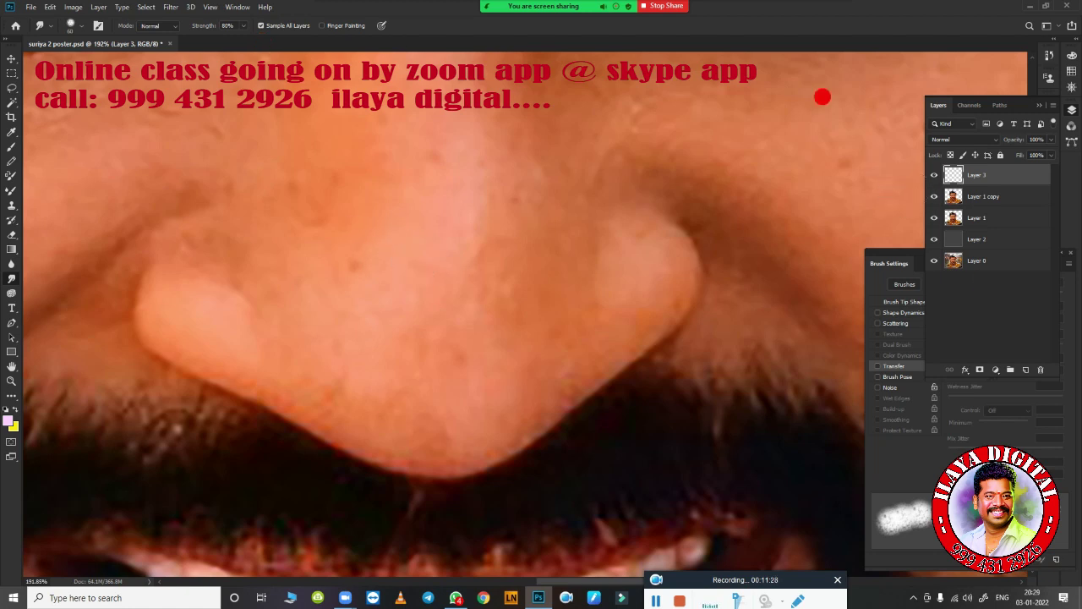
pyautogui.click(934, 196)
pyautogui.click(934, 217)
pyautogui.click(934, 217)
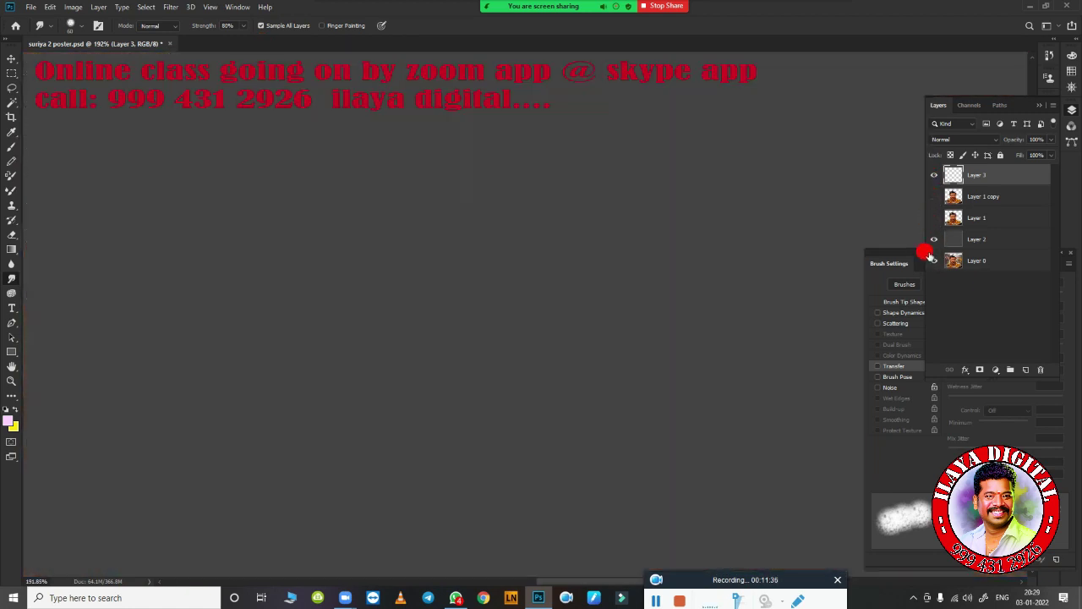
pyautogui.click(935, 217)
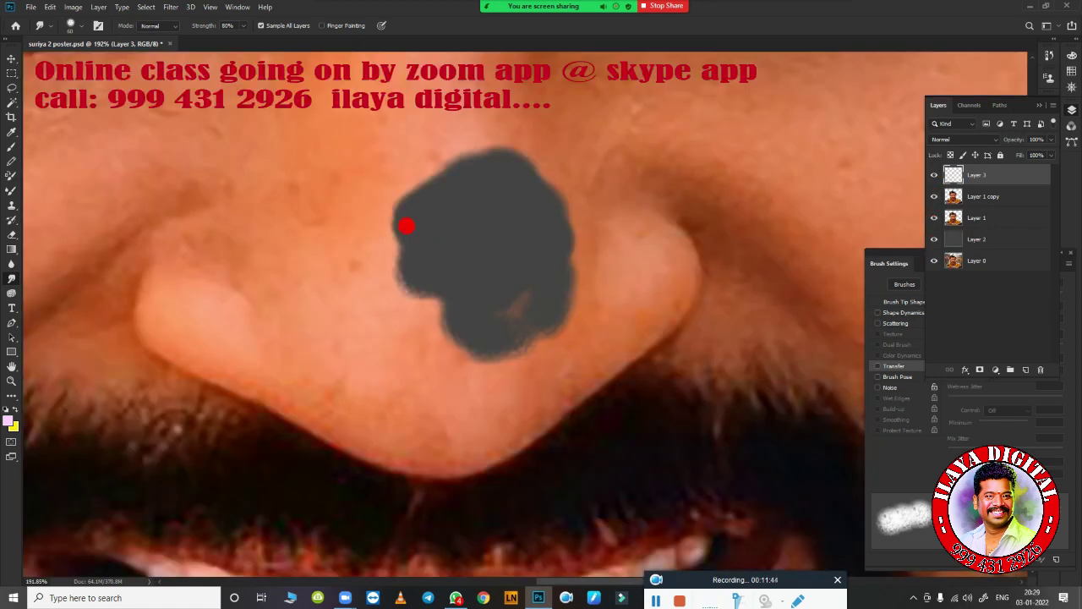
pyautogui.click(935, 218)
pyautogui.click(934, 196)
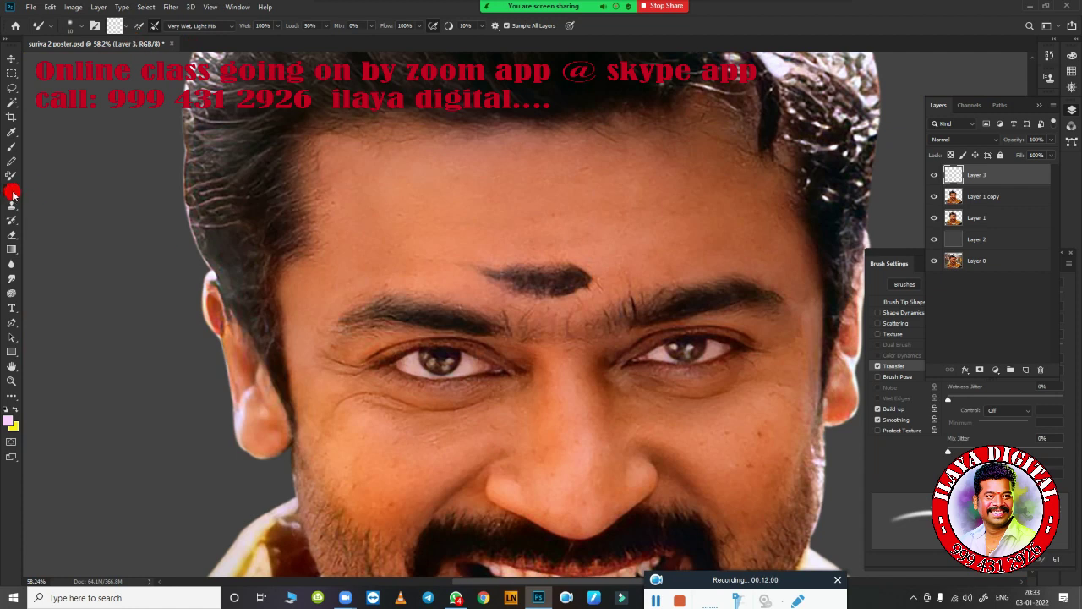
# Step: Smudge away the mark on the forehead
pyautogui.click(12, 278)
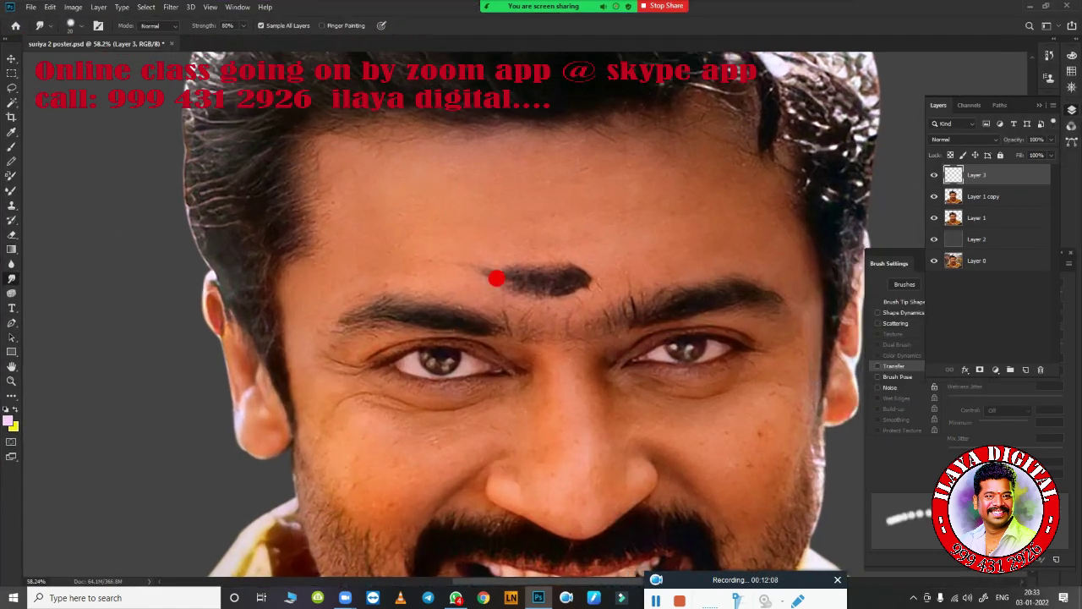
pyautogui.moveTo(496, 278); pyautogui.dragTo(572, 288)
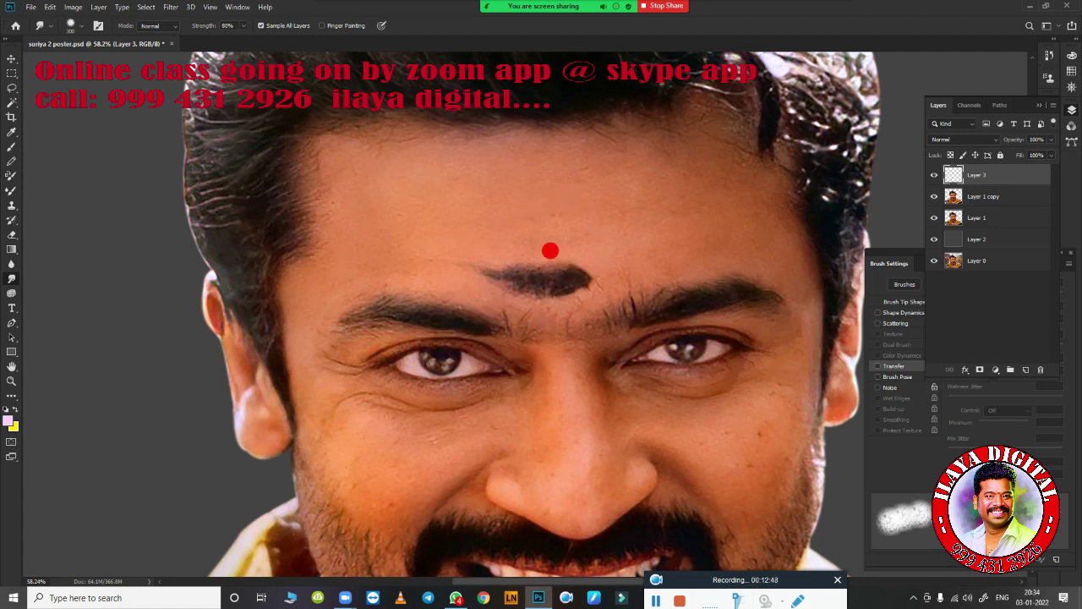
pyautogui.scroll(3, 551, 251)
pyautogui.scroll(-4, 526, 249)
pyautogui.scroll(3, 567, 310)
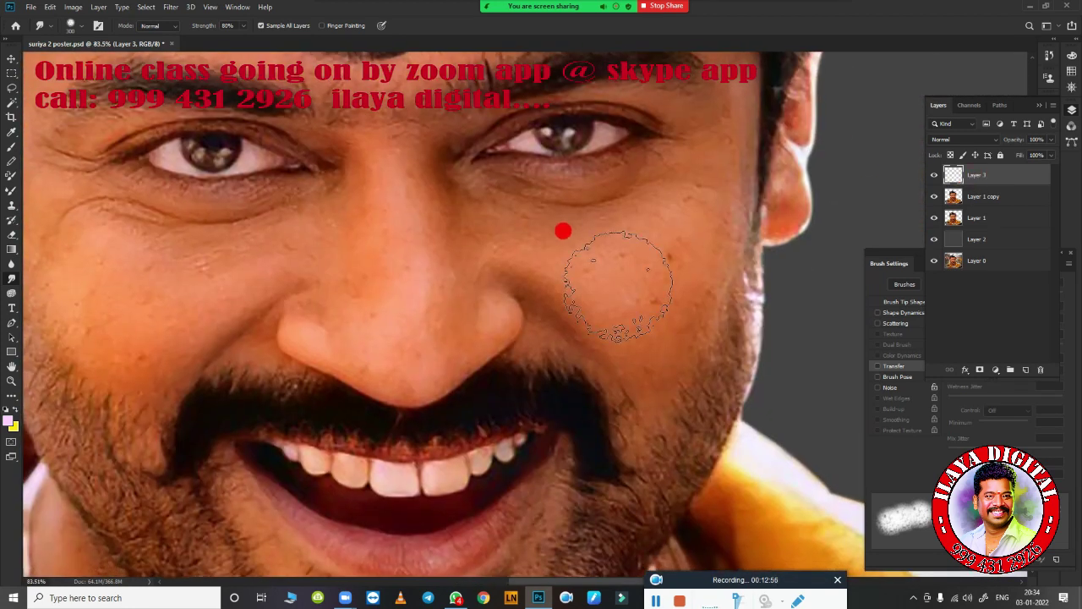
# Step: Set the brush Transfer control to Pen Pressure and enable 25% tip spacing
pyautogui.press('F5')
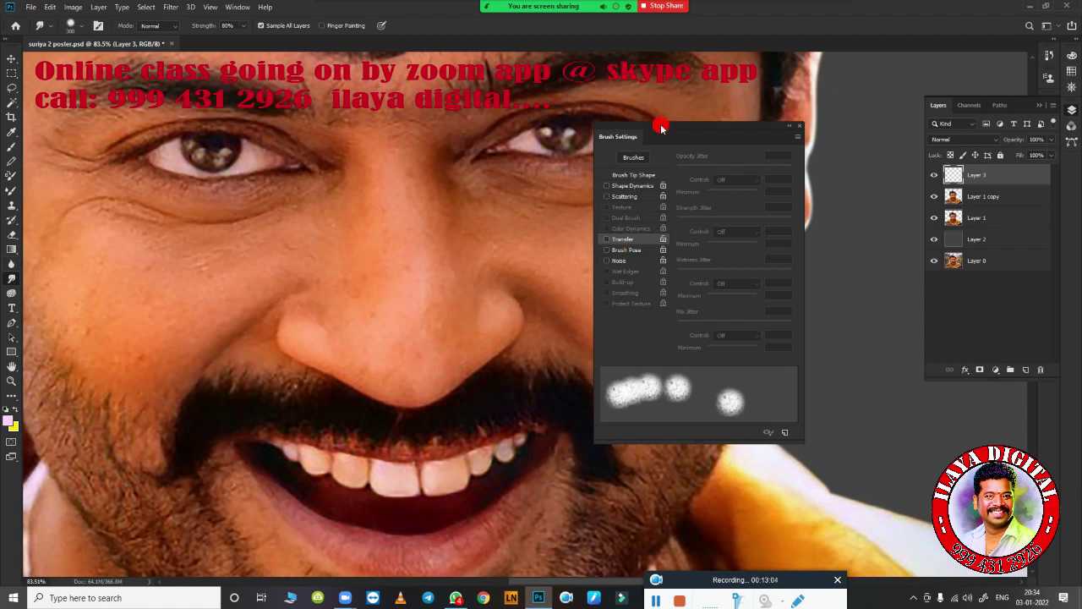
pyautogui.click(645, 241)
pyautogui.click(606, 239)
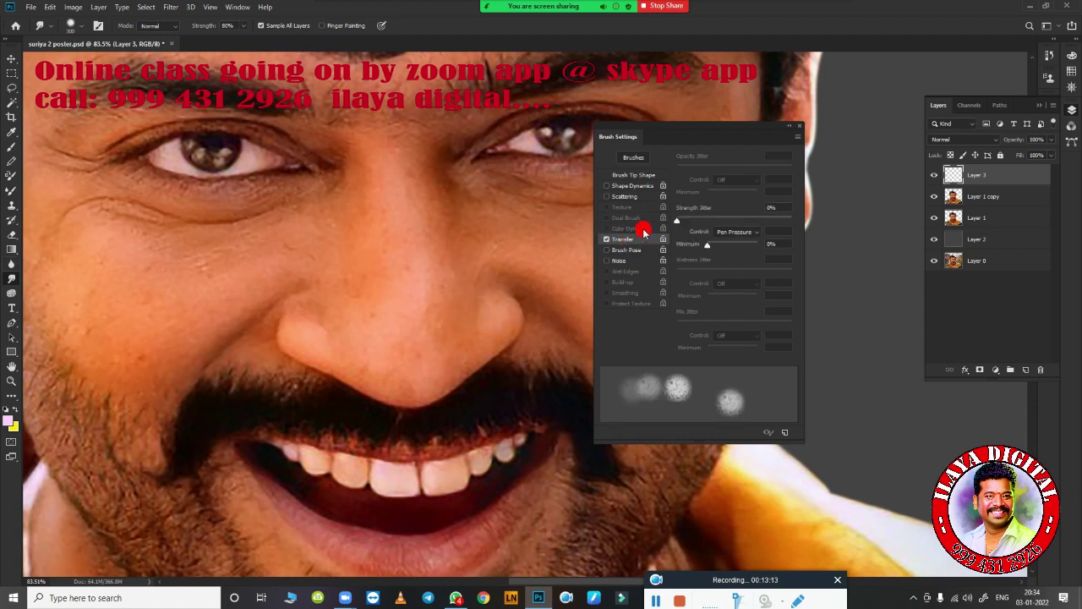
pyautogui.click(630, 250)
pyautogui.click(626, 239)
pyautogui.click(740, 232)
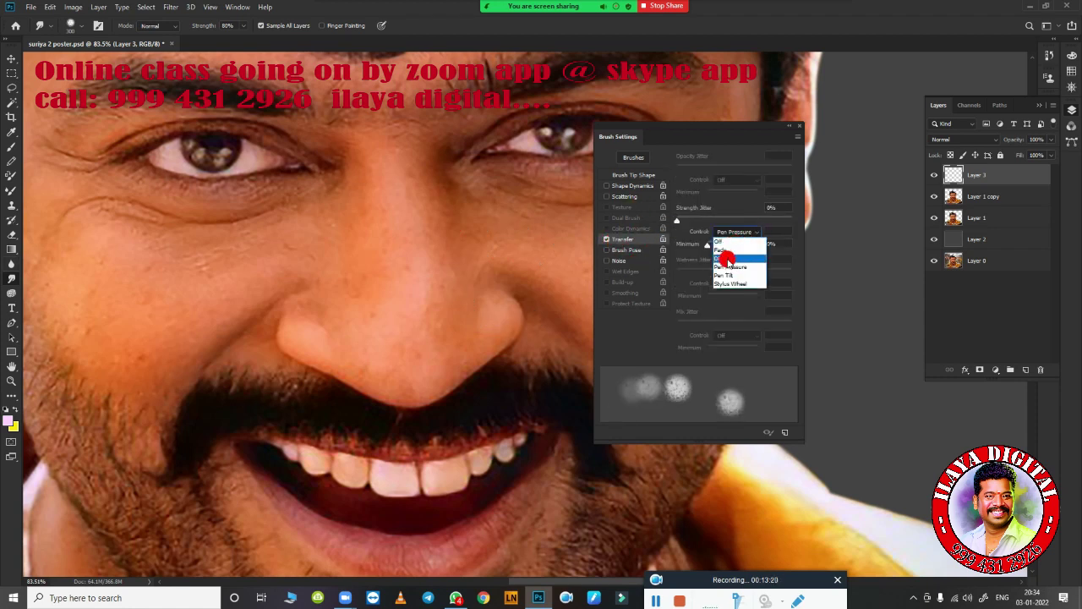
pyautogui.click(621, 239)
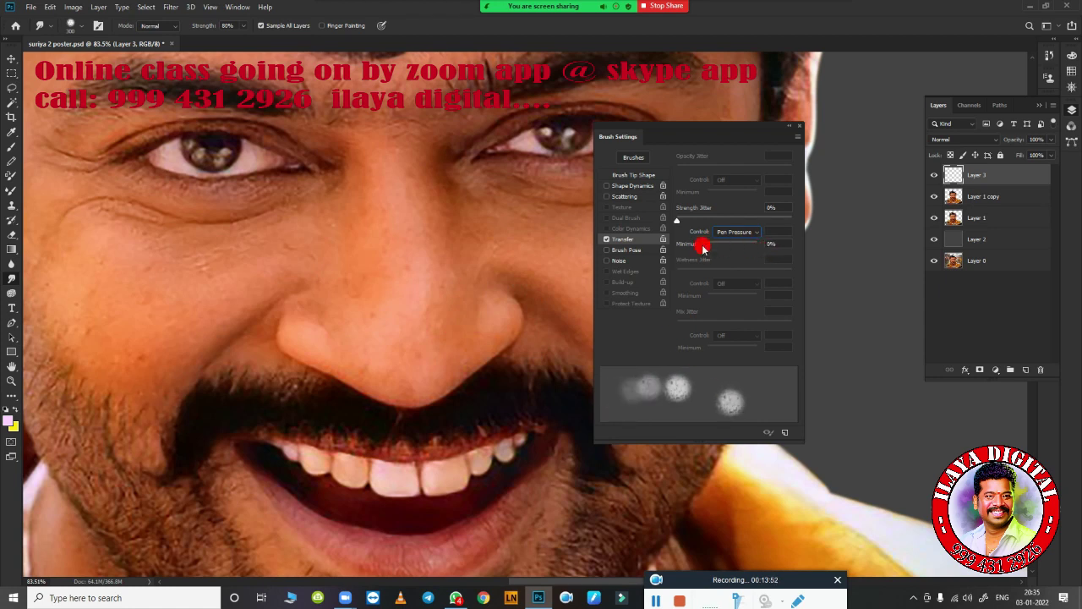
pyautogui.click(633, 174)
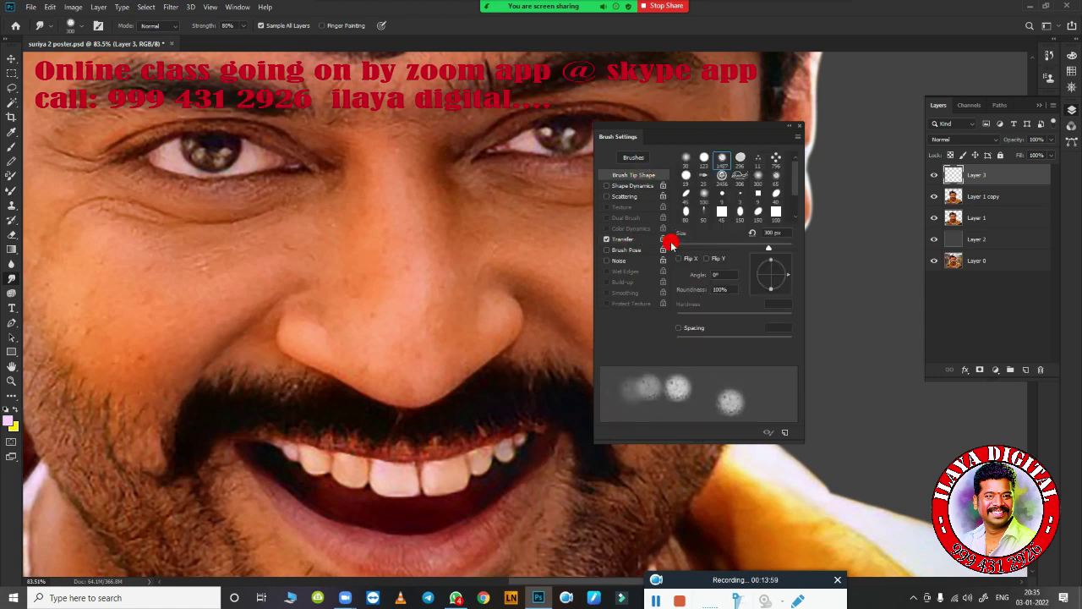
pyautogui.click(680, 328)
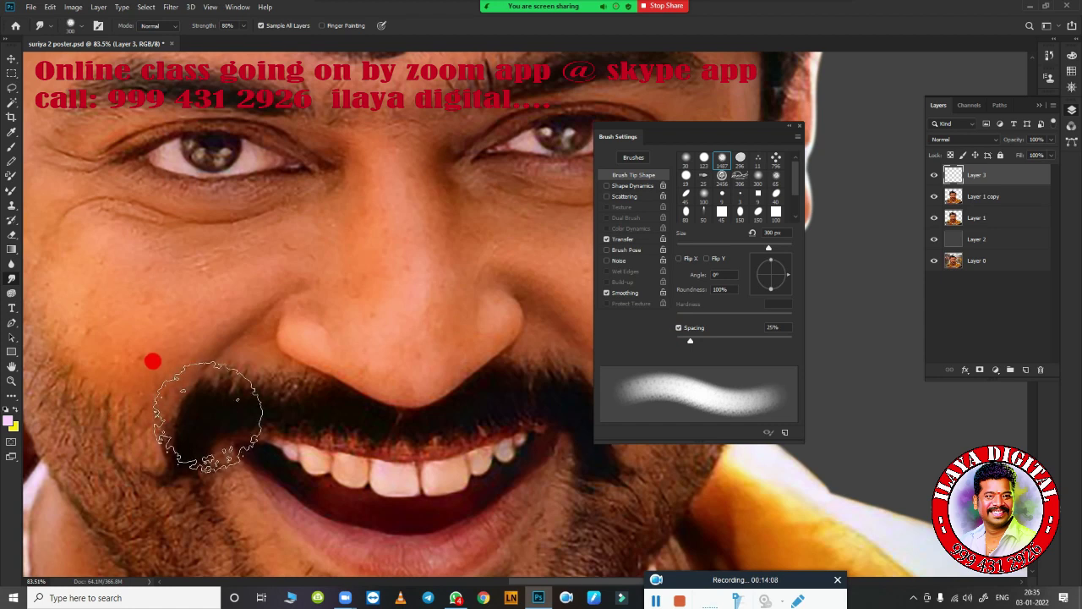
# Step: Shrink the Smudge brush to 150 px and smooth the nose centre and bridge
pyautogui.press('[')
pyautogui.press('[')
pyautogui.press('[')
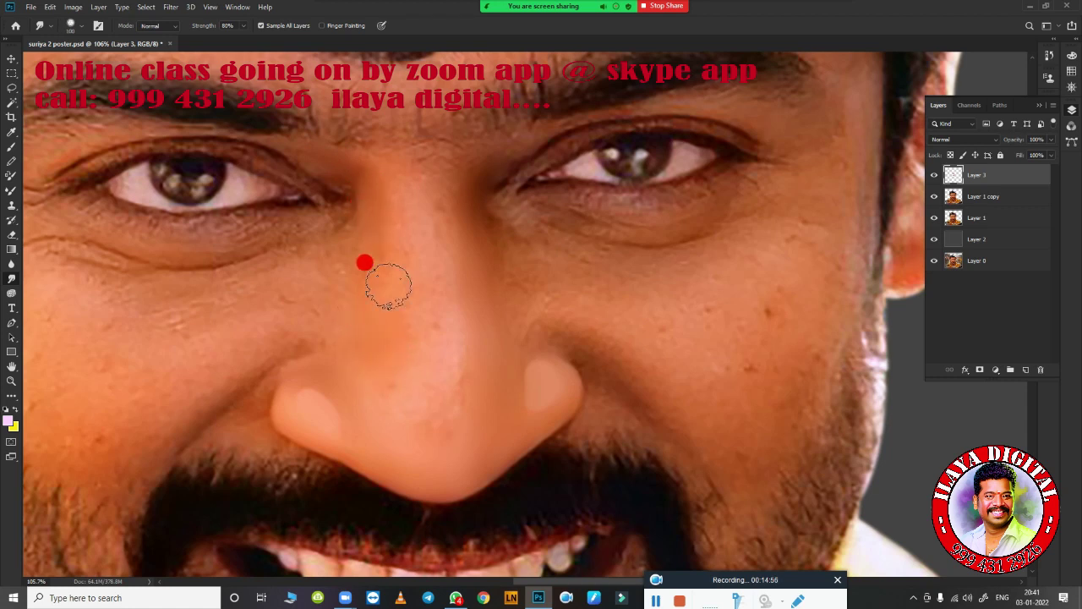
pyautogui.moveTo(396, 403); pyautogui.dragTo(411, 389)
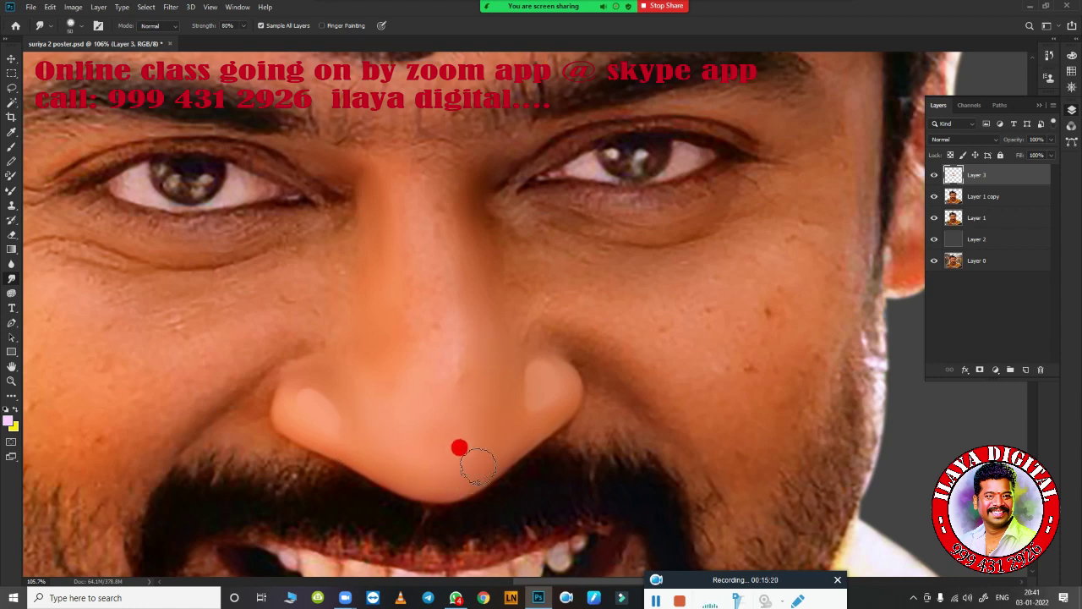
pyautogui.scroll(2, 511, 416)
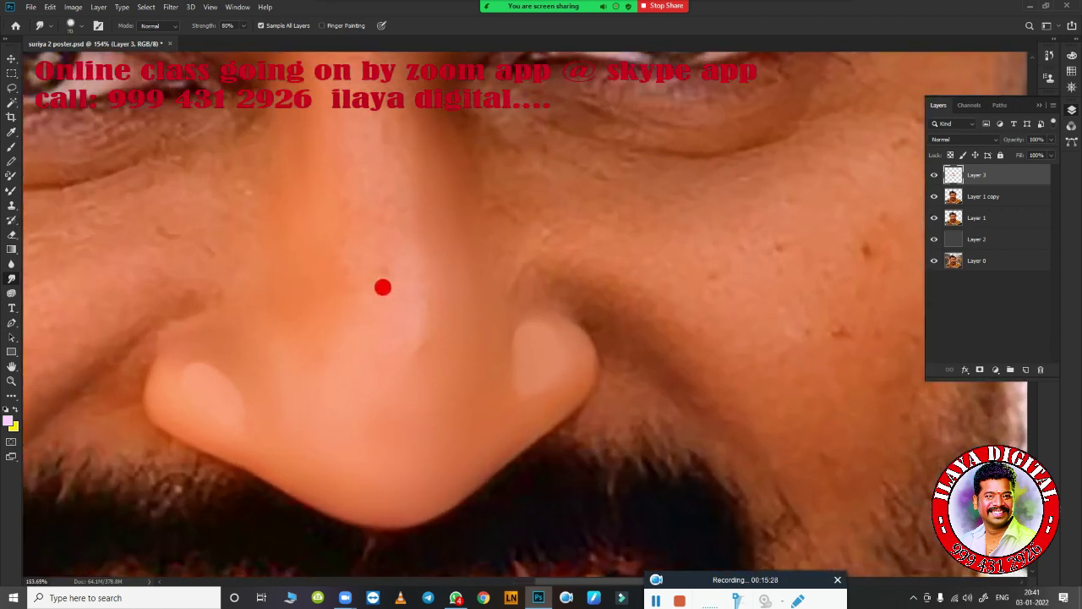
pyautogui.moveTo(383, 288); pyautogui.dragTo(384, 312)
pyautogui.moveTo(347, 381); pyautogui.dragTo(392, 390)
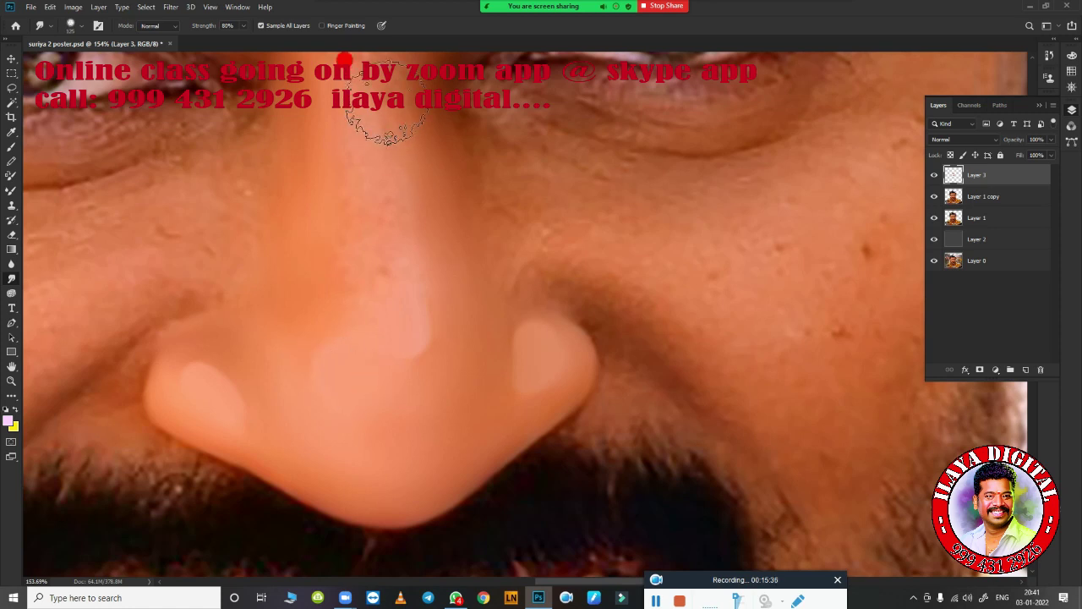
pyautogui.moveTo(339, 161); pyautogui.dragTo(349, 224)
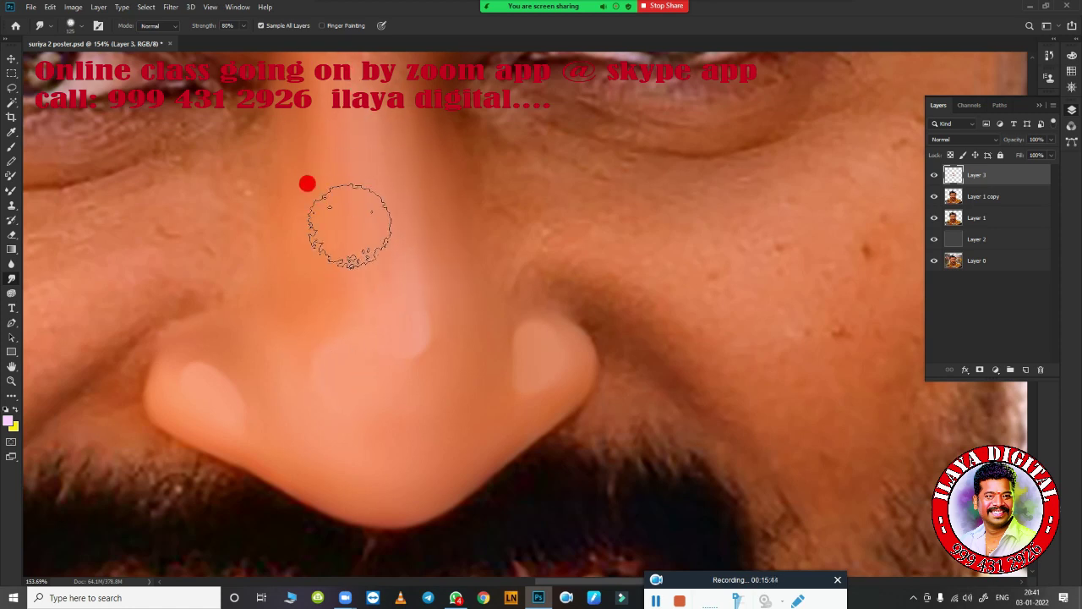
# Step: Smooth the skin between the brows and down the nose bridge, then hide Layer 1 to check
pyautogui.scroll(-3, 398, 299)
pyautogui.scroll(3, 469, 277)
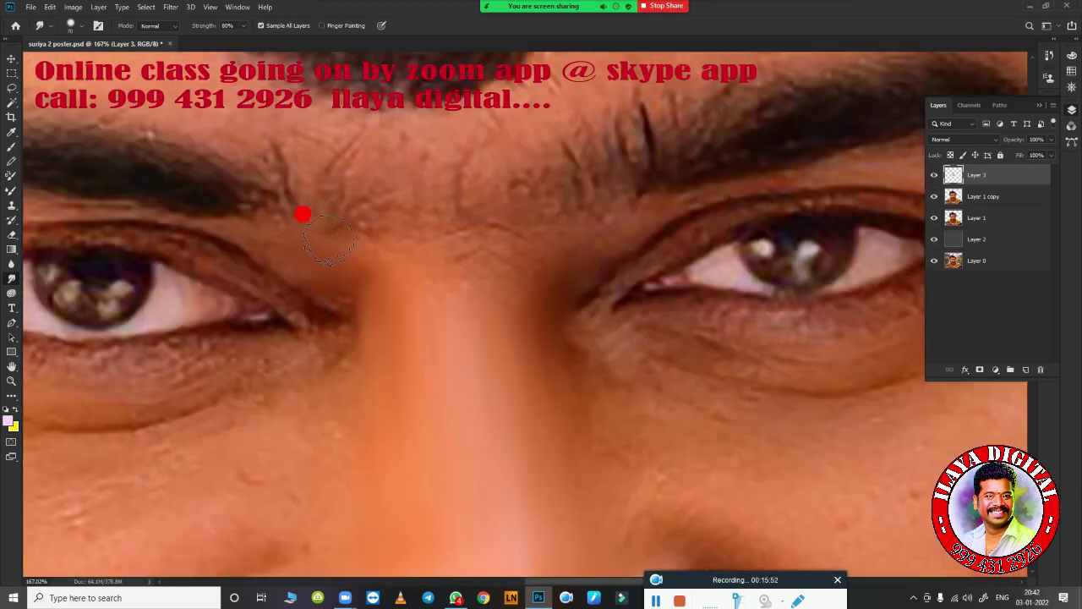
pyautogui.moveTo(434, 224)
pyautogui.mouseDown()
pyautogui.moveTo(466, 210)
pyautogui.moveTo(495, 273)
pyautogui.moveTo(431, 296)
pyautogui.mouseUp()
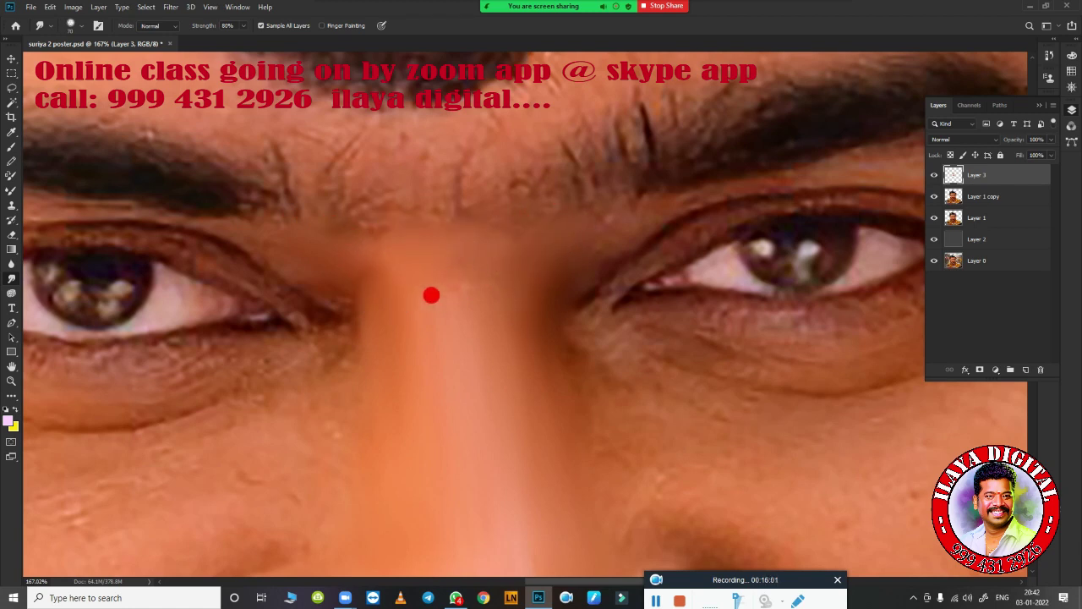
pyautogui.moveTo(438, 235)
pyautogui.mouseDown()
pyautogui.moveTo(423, 279)
pyautogui.moveTo(466, 375)
pyautogui.mouseUp()
pyautogui.scroll(-5, 553, 213)
pyautogui.scroll(-5, 803, 292)
pyautogui.click(934, 215)
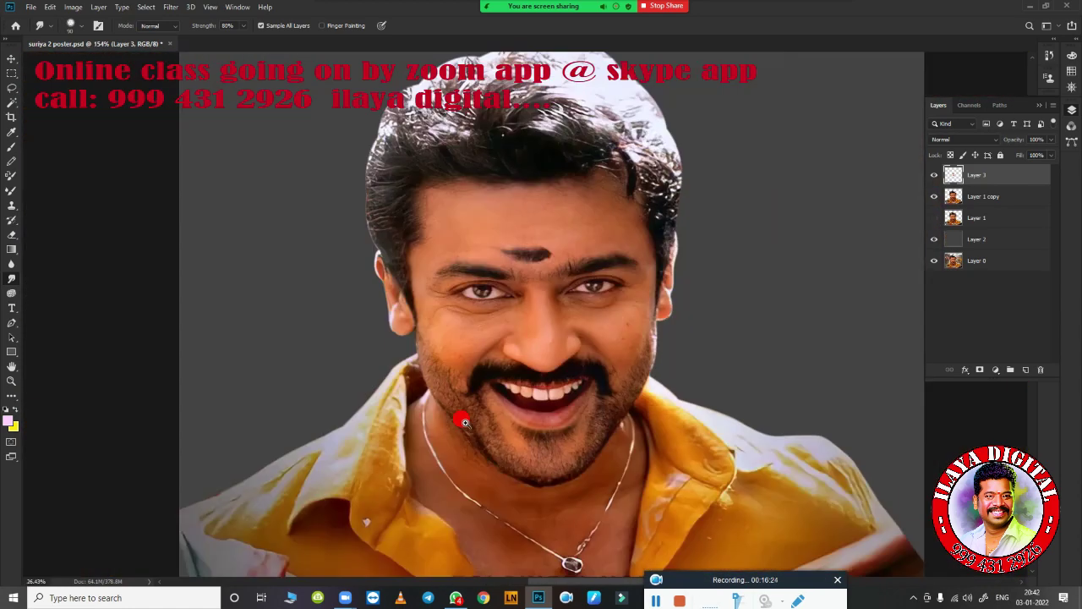
# Step: Choose the Mixer Brush with the Very Wet, Light Mix preset
pyautogui.scroll(10, 459, 416)
pyautogui.scroll(-6, 447, 415)
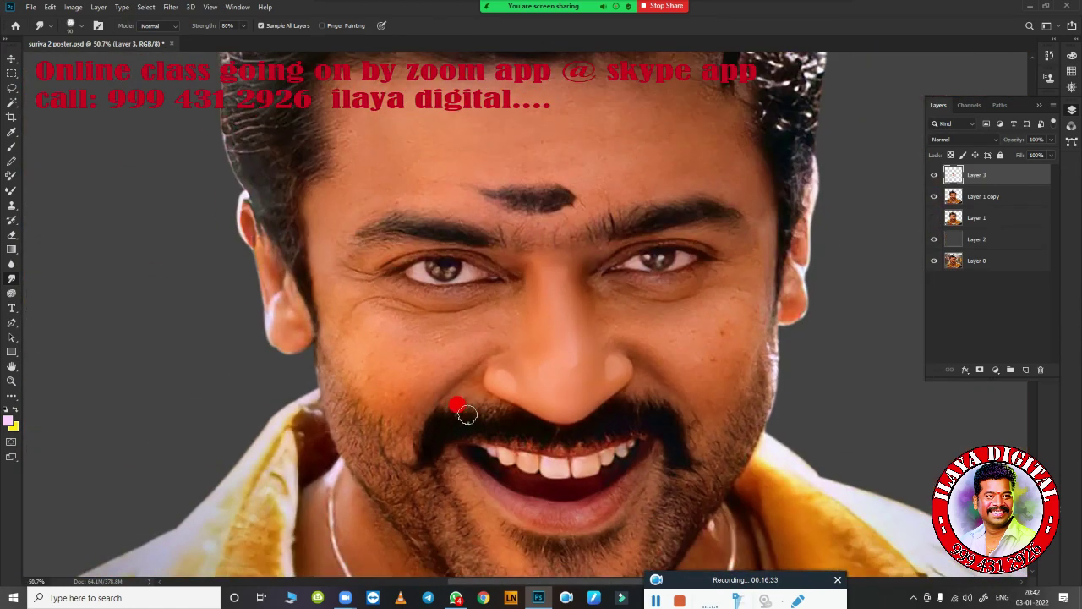
pyautogui.scroll(3, 467, 414)
pyautogui.scroll(2, 530, 389)
pyautogui.scroll(3, 533, 412)
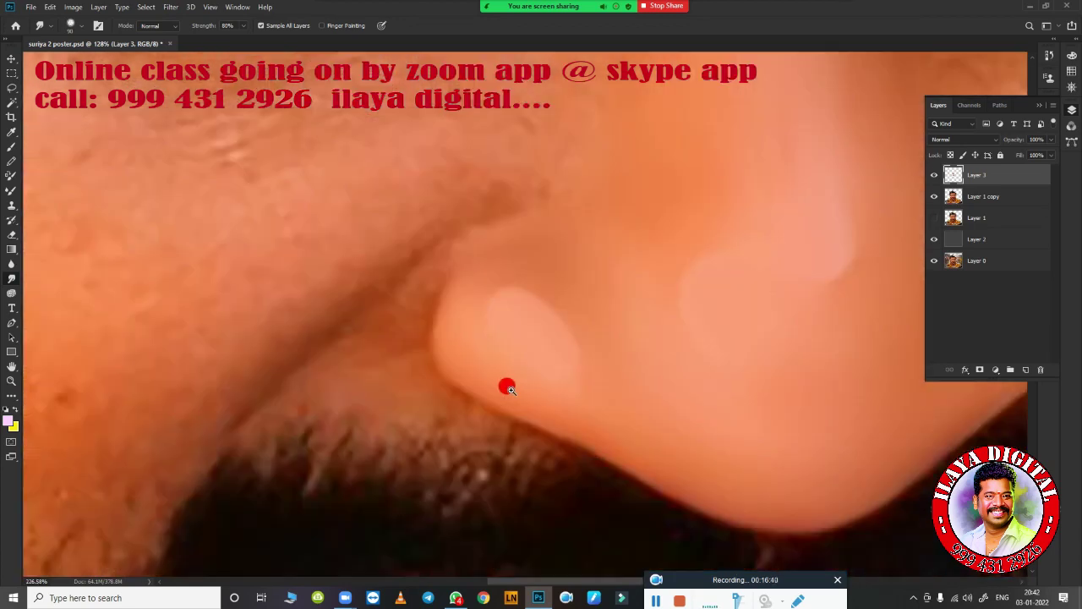
pyautogui.scroll(-3, 434, 391)
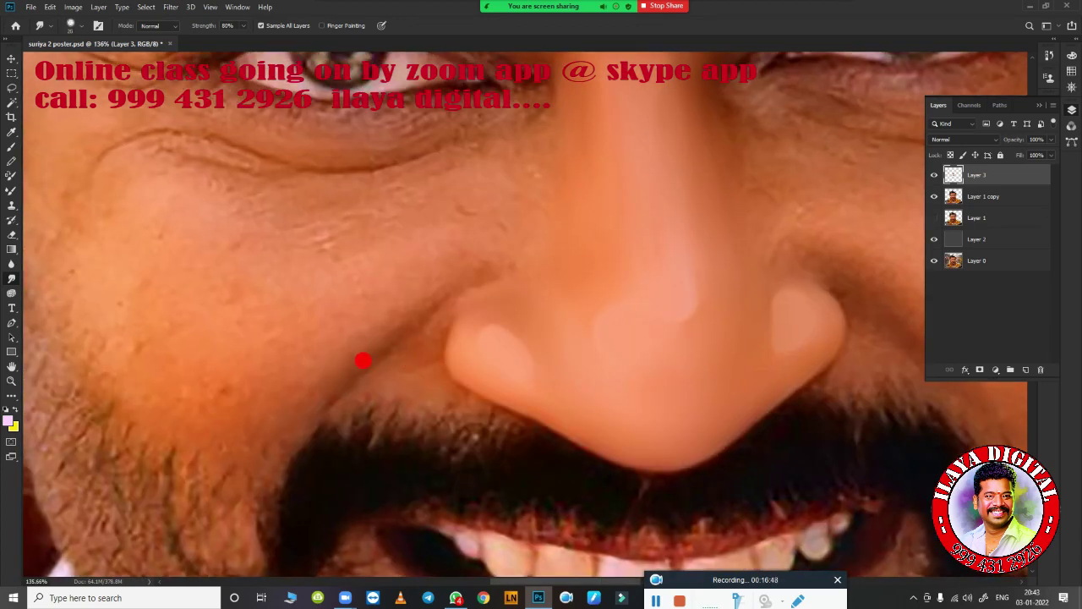
pyautogui.scroll(3, 510, 306)
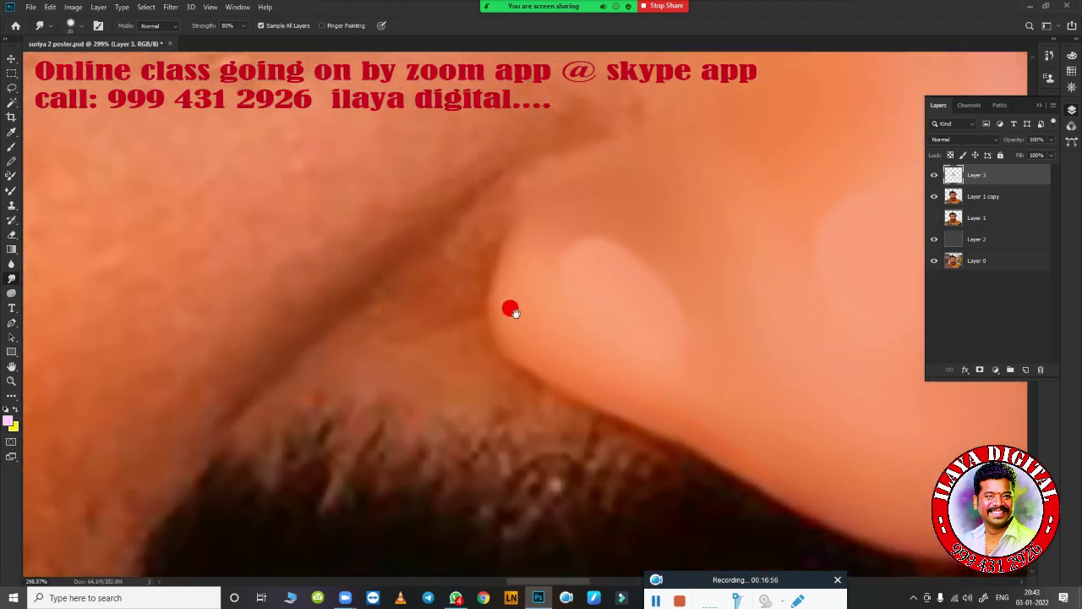
pyautogui.scroll(-4, 569, 330)
pyautogui.scroll(4, 505, 345)
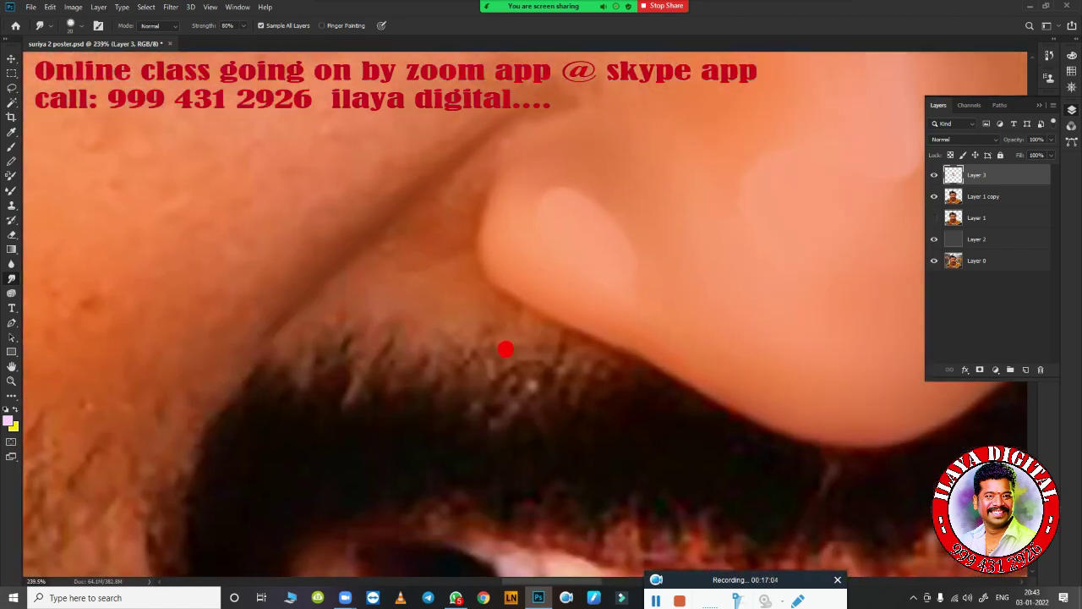
pyautogui.scroll(-4, 567, 367)
pyautogui.doubleClick(683, 527)
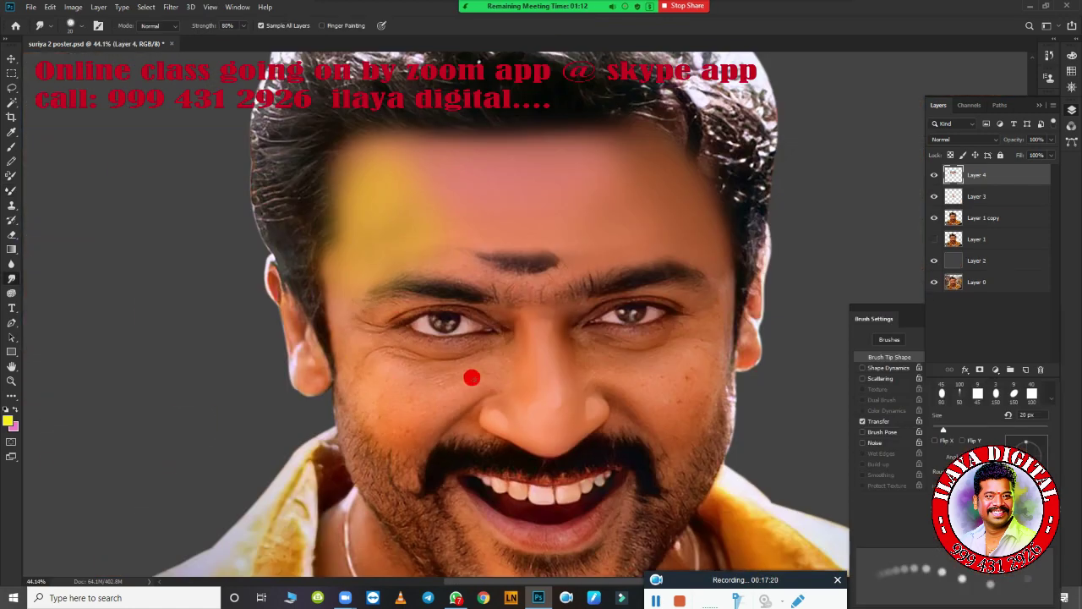
# Step: Rotate the view to follow the nostril edge and return to the Mixer Brush
pyautogui.scroll(5, 594, 293)
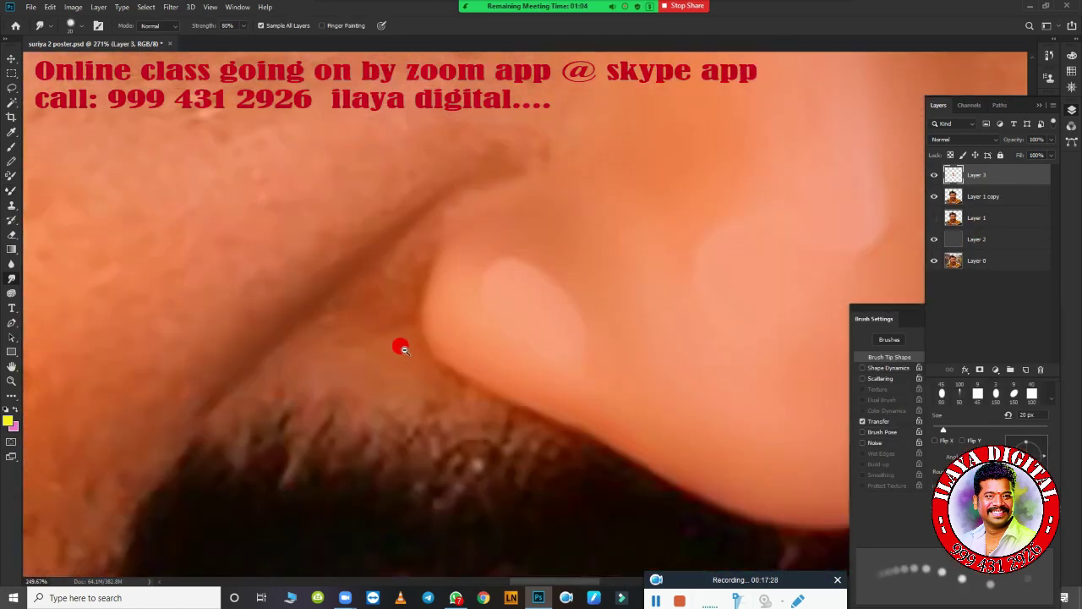
pyautogui.scroll(-5, 398, 343)
pyautogui.scroll(5, 558, 388)
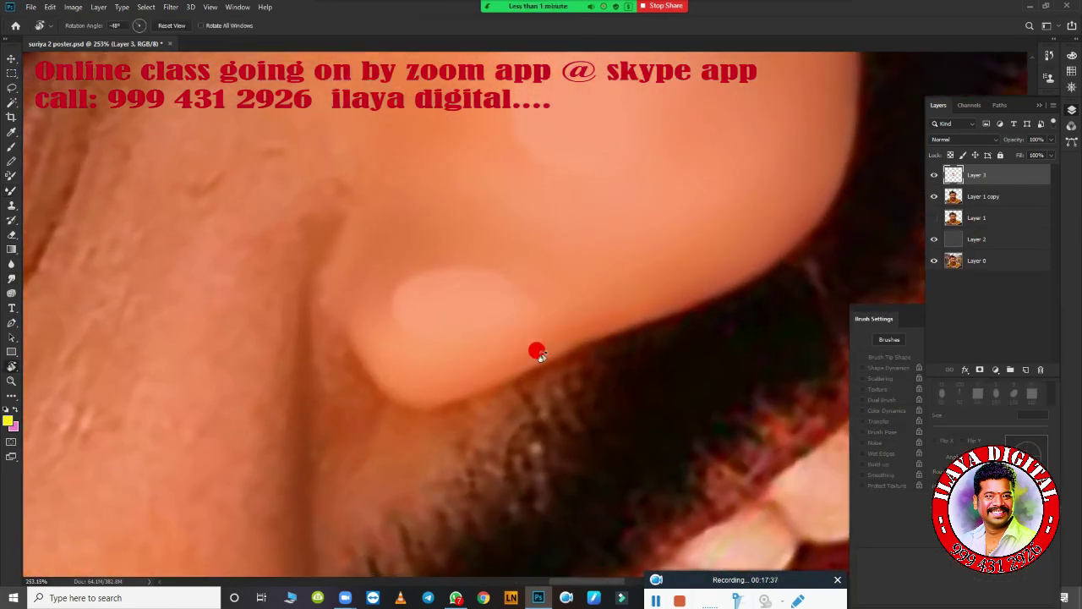
pyautogui.press('r')
pyautogui.moveTo(701, 302); pyautogui.dragTo(468, 317)
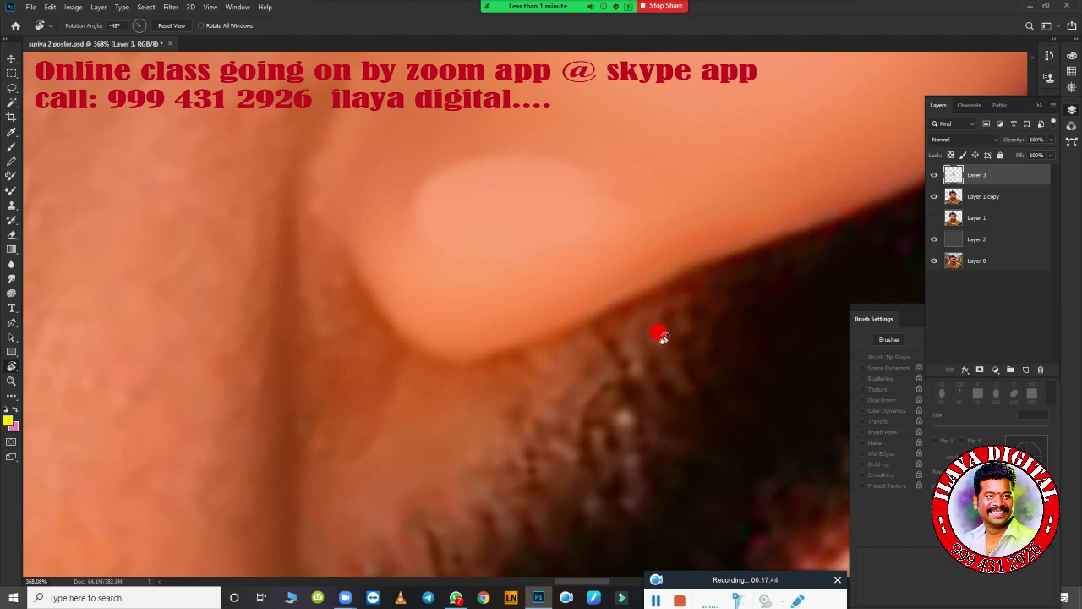
pyautogui.press('b')
pyautogui.scroll(-3, 668, 326)
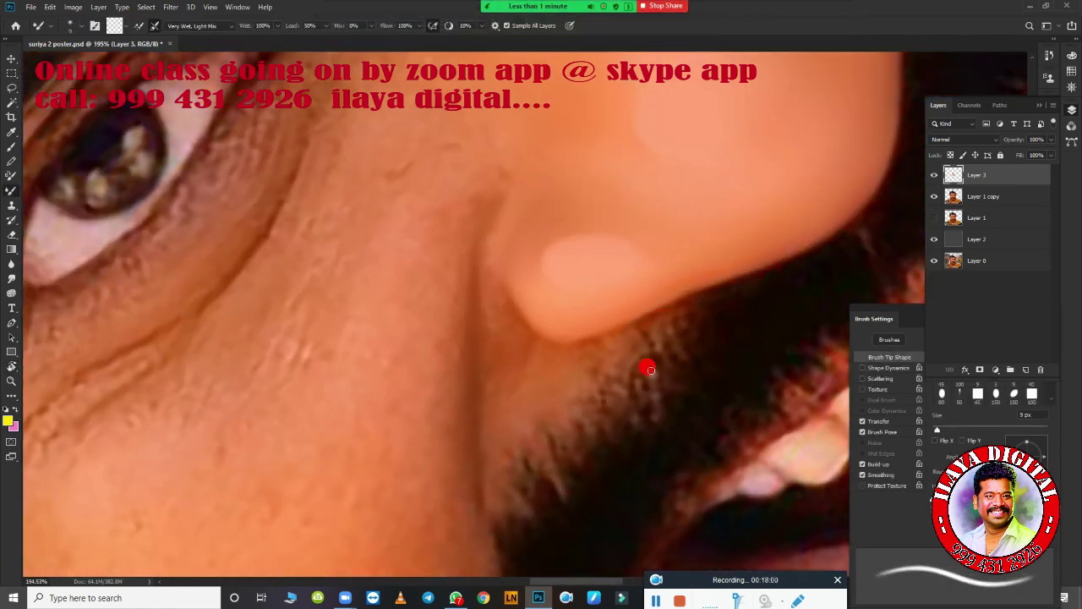
# Step: Zoom in on the skin fold between the nose tip and moustache and select the Pen tool
pyautogui.scroll(3, 625, 275)
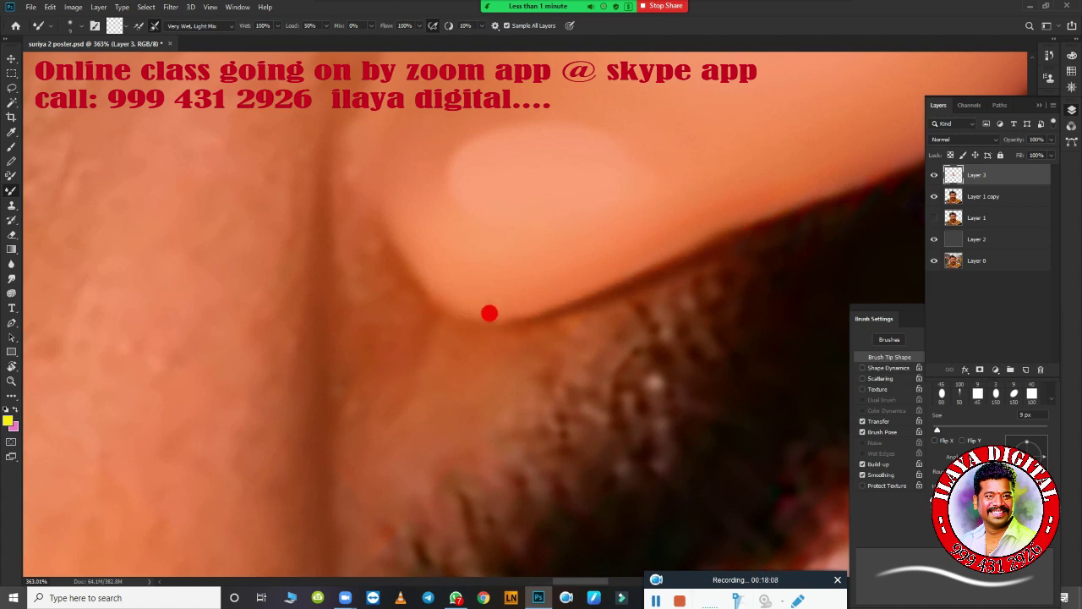
pyautogui.scroll(-3, 489, 313)
pyautogui.scroll(2, 567, 391)
pyautogui.scroll(1, 473, 388)
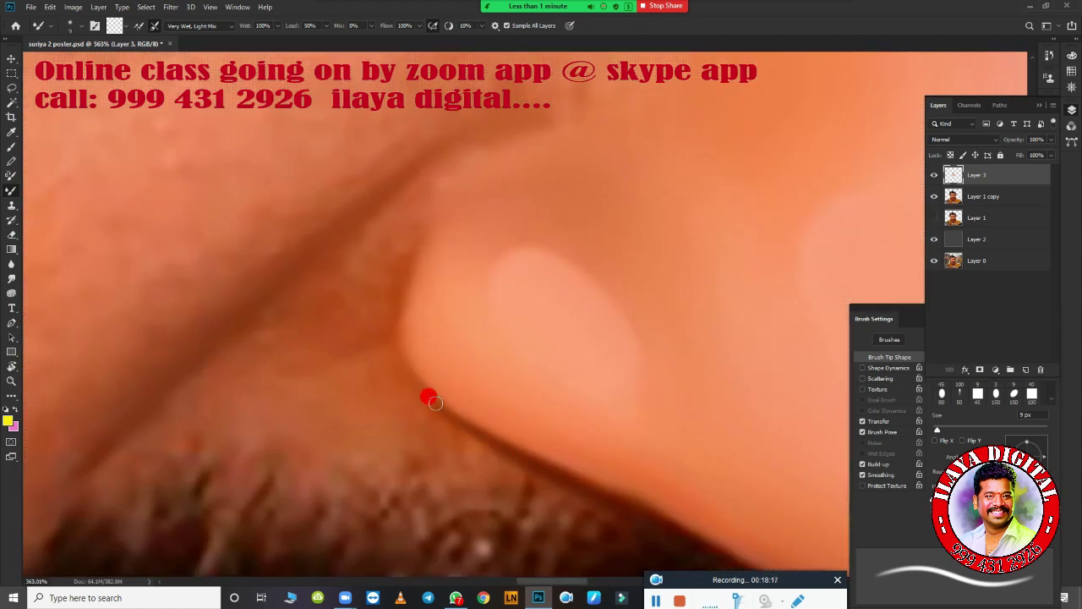
pyautogui.scroll(-4, 470, 263)
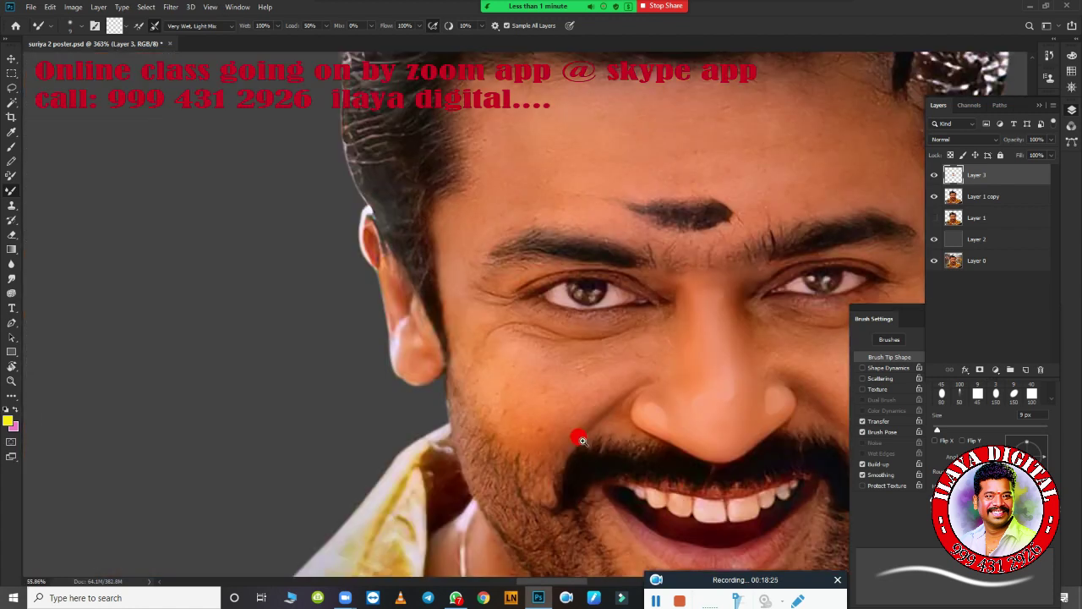
pyautogui.scroll(3, 580, 435)
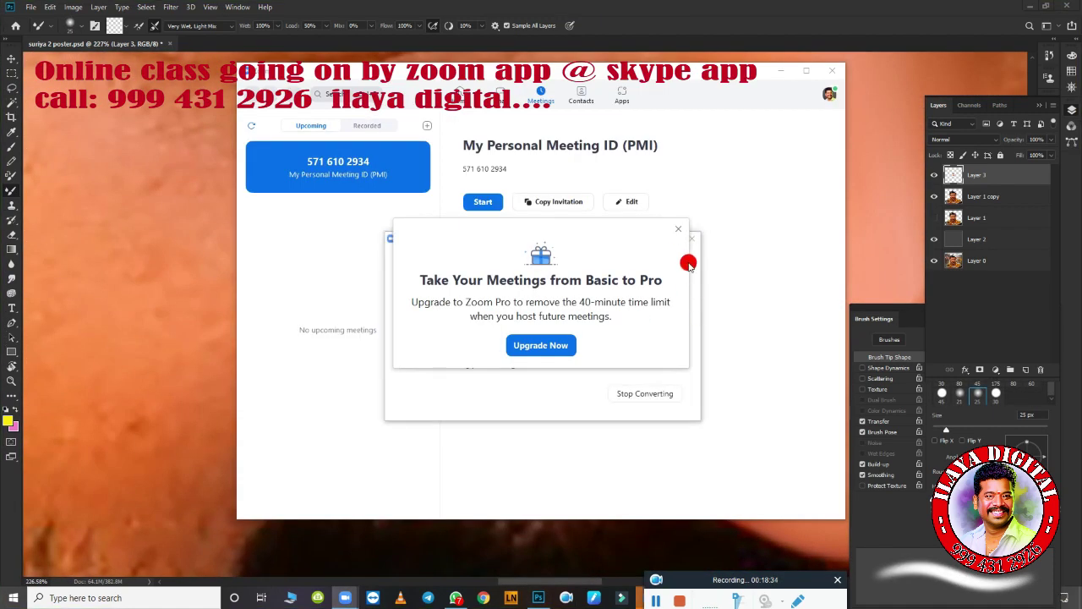
pyautogui.click(688, 261)
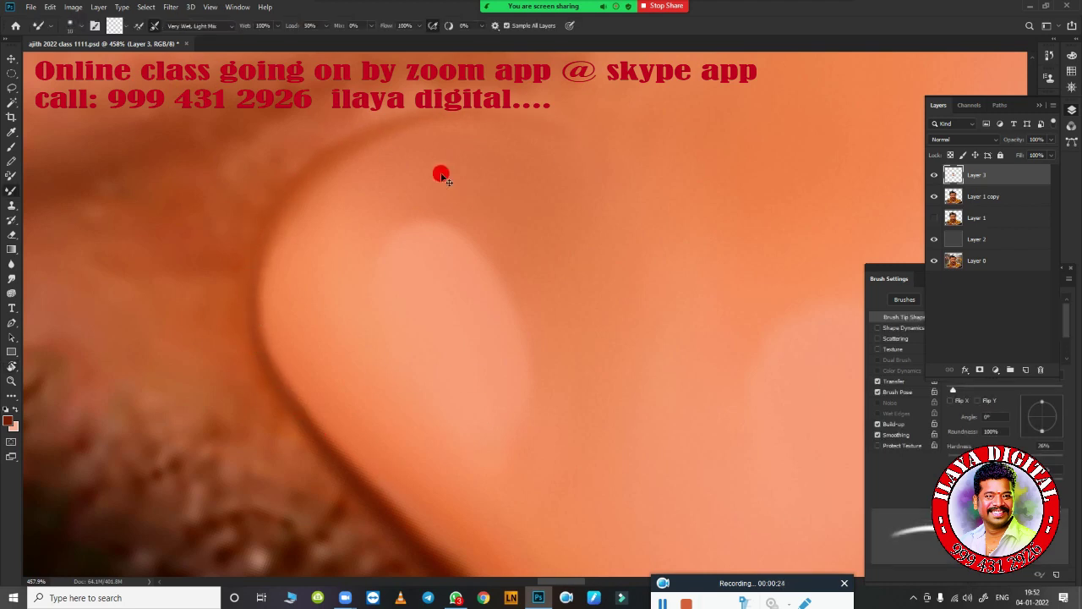
pyautogui.scroll(-5, 592, 389)
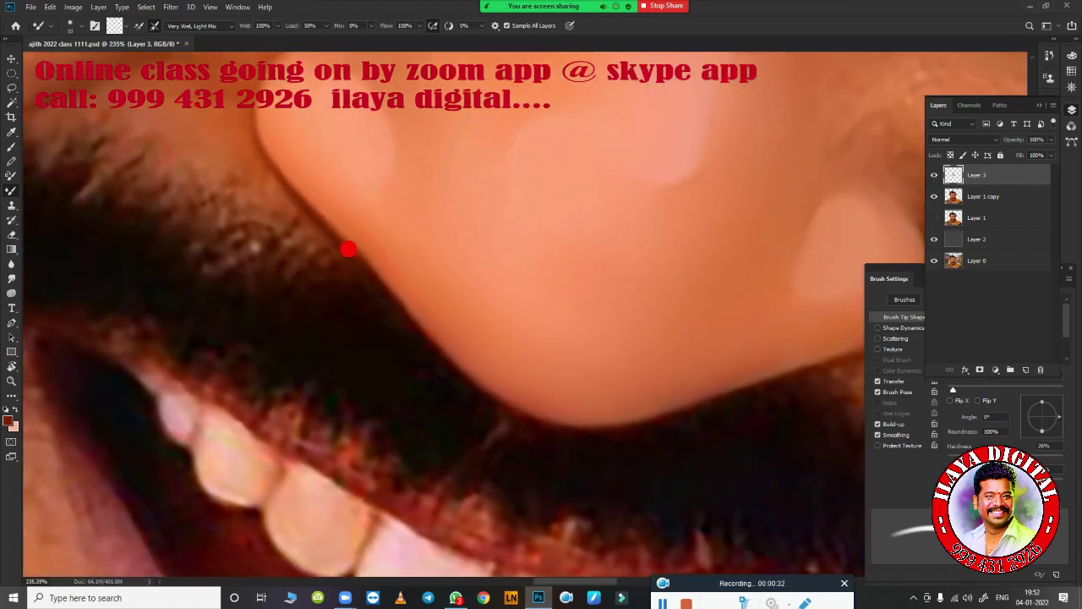
pyautogui.scroll(-2, 486, 395)
pyautogui.scroll(2, 487, 298)
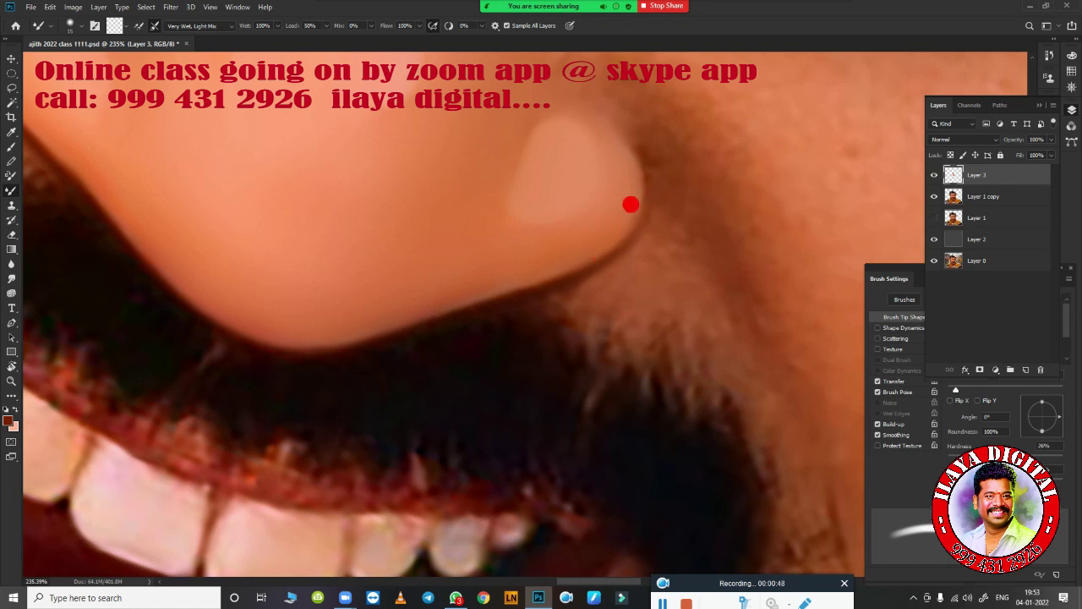
pyautogui.scroll(-1, 601, 297)
pyautogui.scroll(-1, 682, 306)
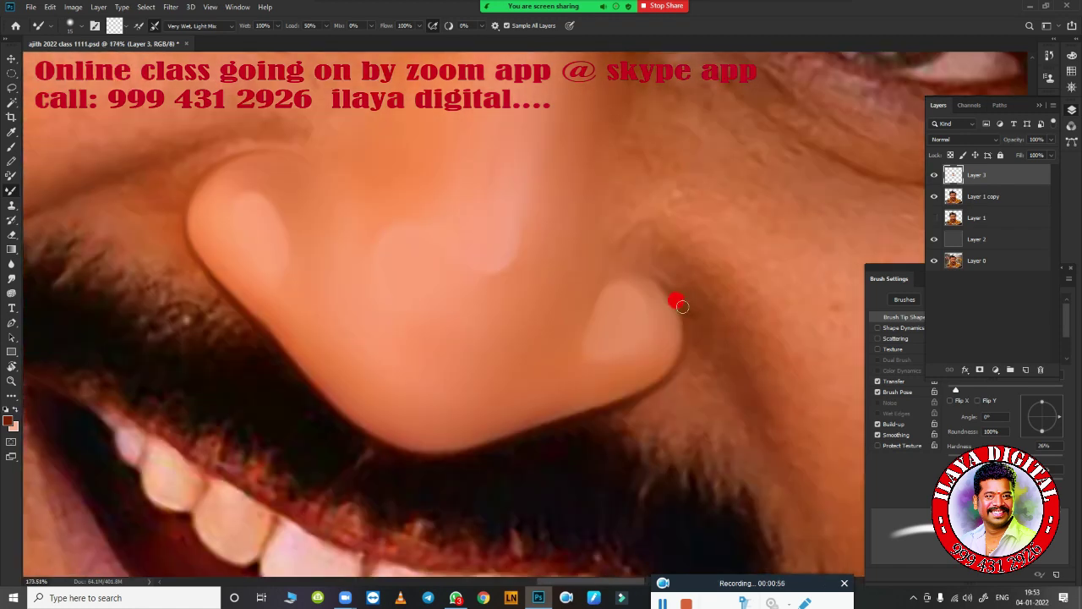
pyautogui.scroll(-1, 569, 465)
pyautogui.scroll(-1, 551, 345)
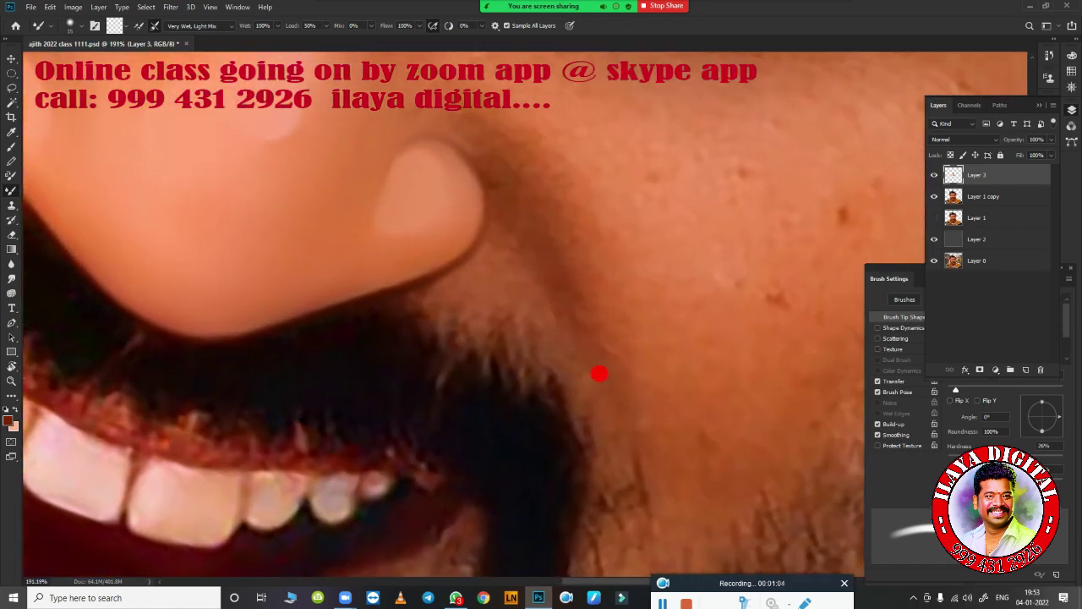
pyautogui.scroll(-1, 599, 375)
pyautogui.scroll(-1, 556, 403)
pyautogui.scroll(1, 510, 282)
pyautogui.scroll(1, 567, 394)
pyautogui.press('p')
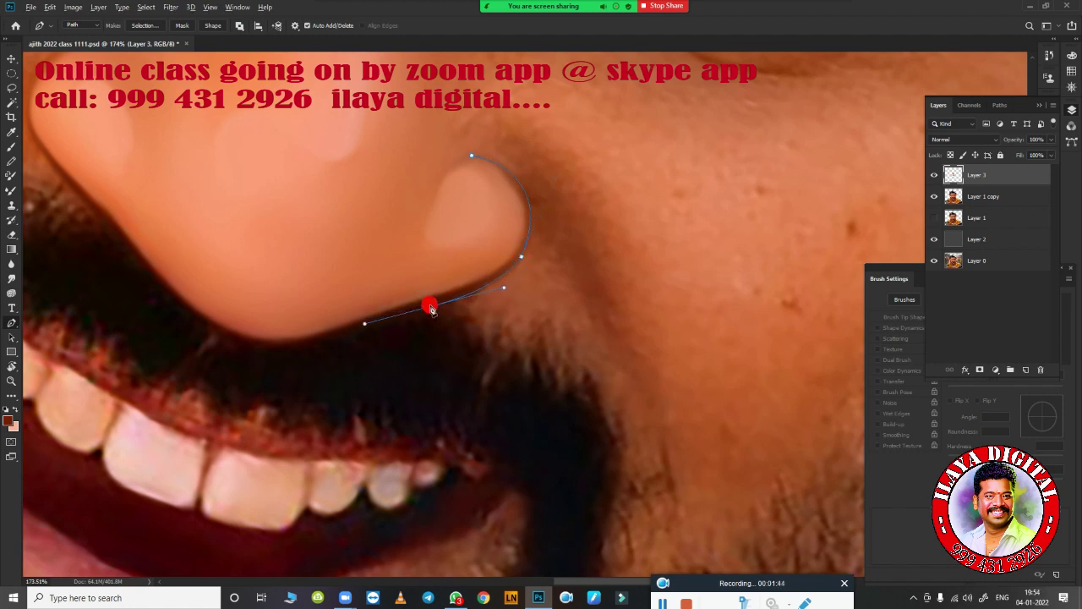
# Step: Curve the Pen path along the nose tip edge around the skin fold beside the nostril
pyautogui.moveTo(620, 436); pyautogui.dragTo(629, 448)
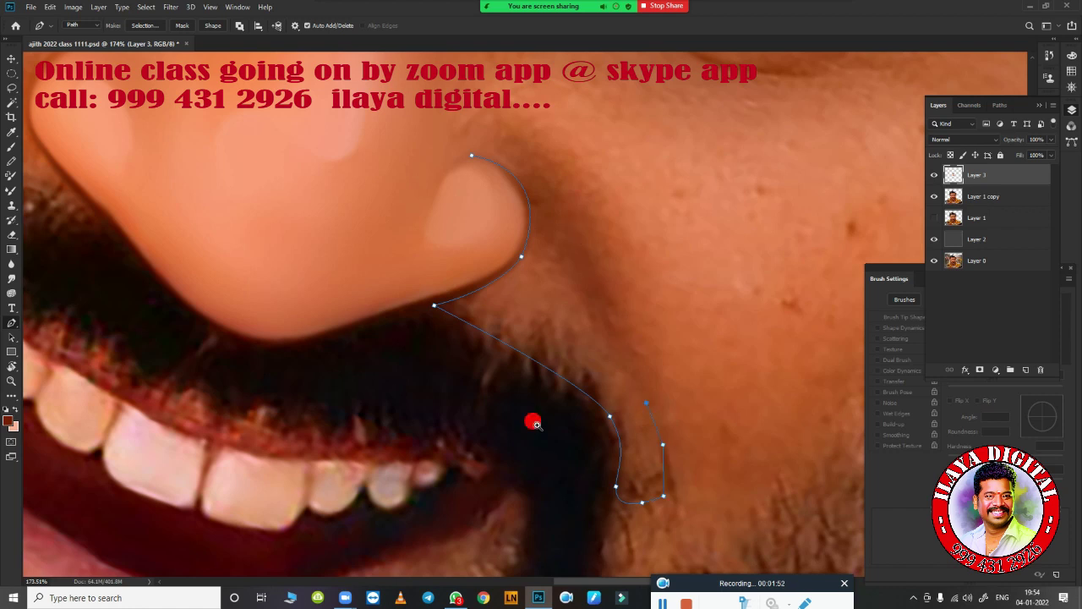
pyautogui.scroll(2, 535, 425)
pyautogui.scroll(3, 665, 341)
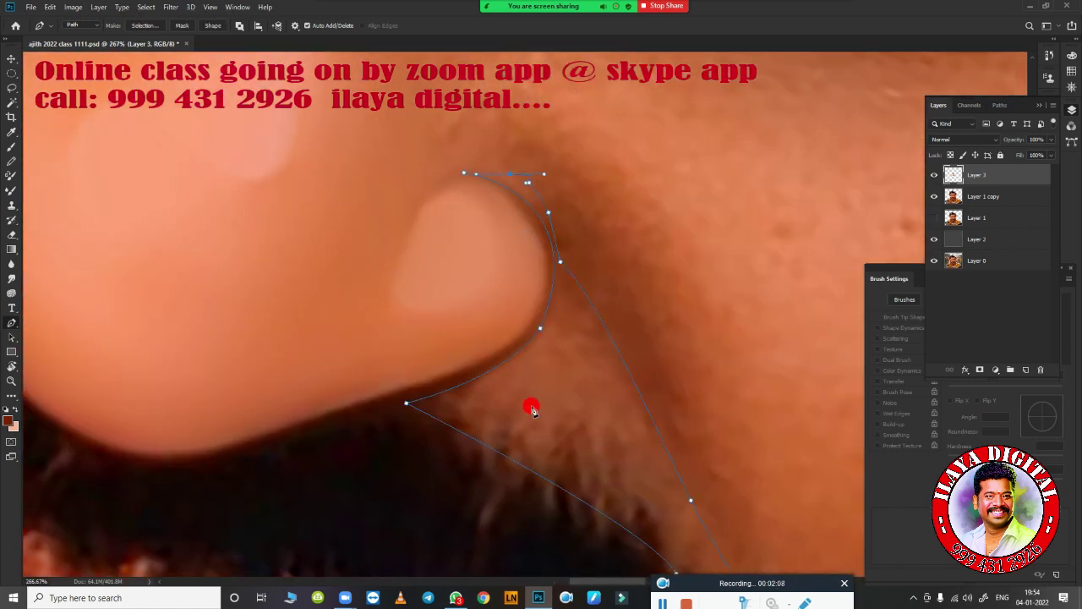
pyautogui.scroll(-2, 592, 419)
pyautogui.scroll(-1, 659, 437)
pyautogui.scroll(2, 664, 447)
pyautogui.scroll(2, 556, 302)
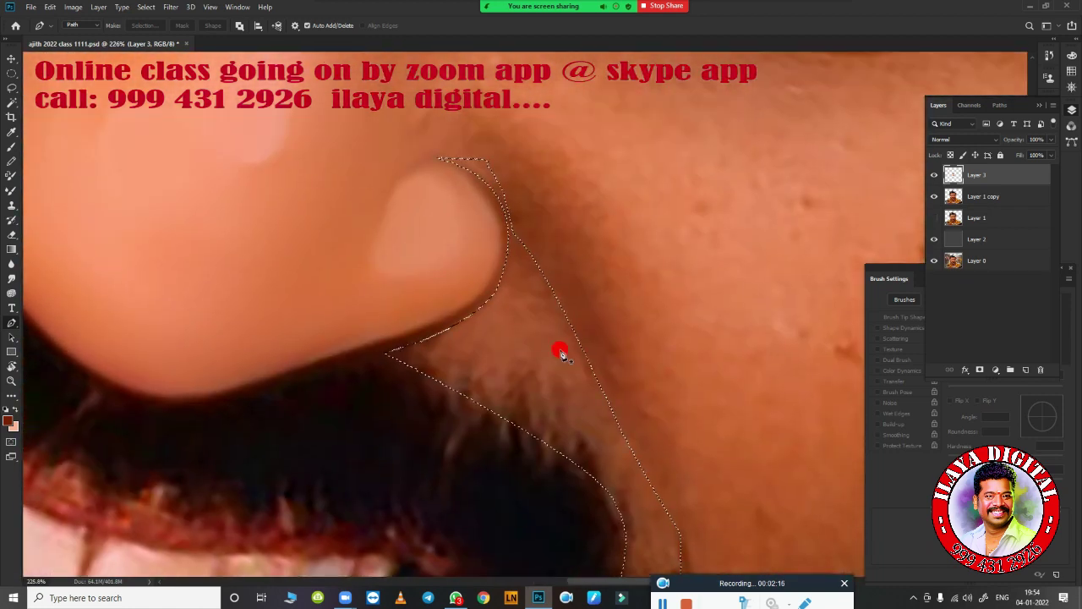
# Step: Feather the selection by 2 px and rotate the view to suit the skin patch
pyautogui.press('b')
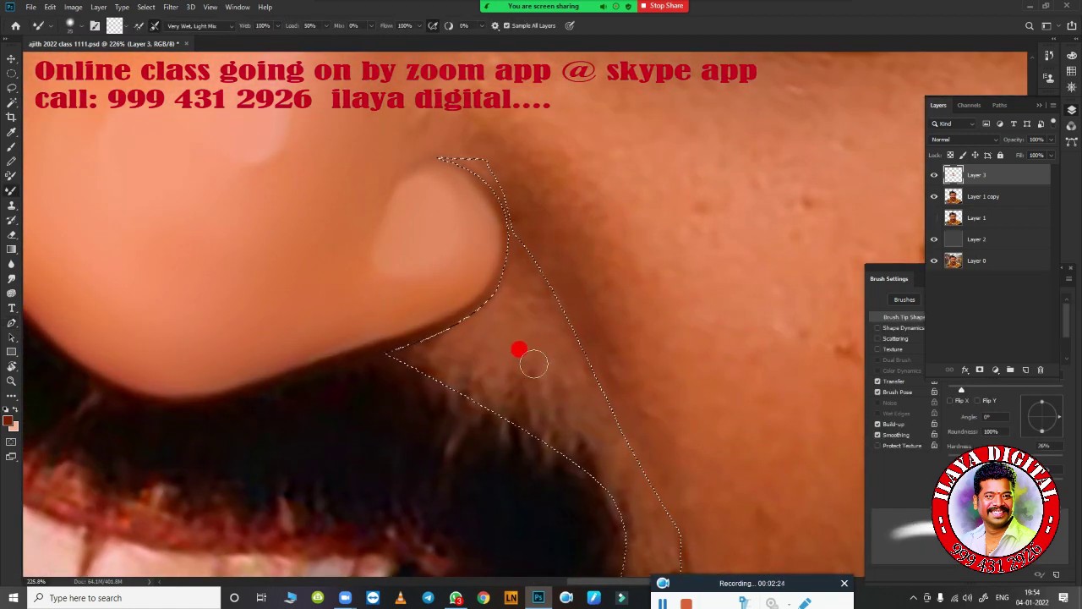
pyautogui.hotkey('shift', 'F6')
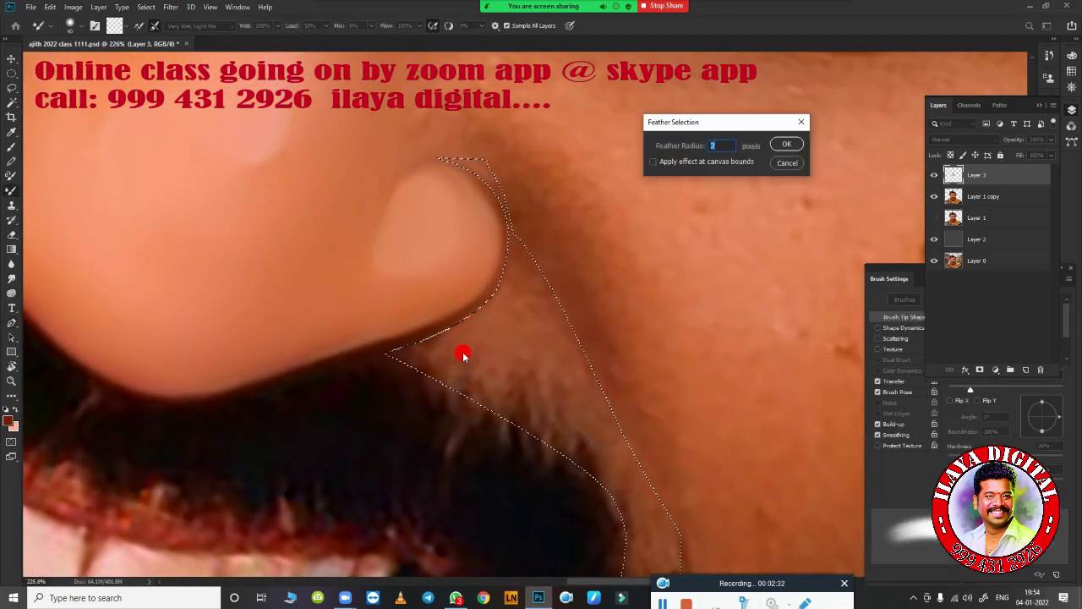
pyautogui.press('Return')
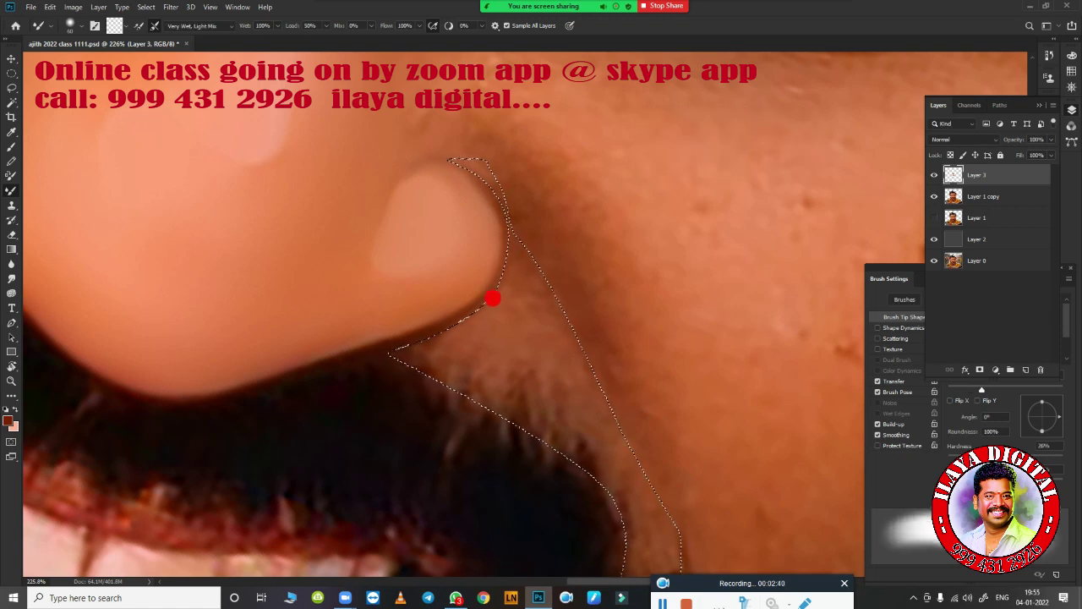
pyautogui.press('r')
pyautogui.scroll(3, 592, 330)
pyautogui.scroll(-2, 645, 293)
pyautogui.moveTo(609, 411); pyautogui.dragTo(451, 321)
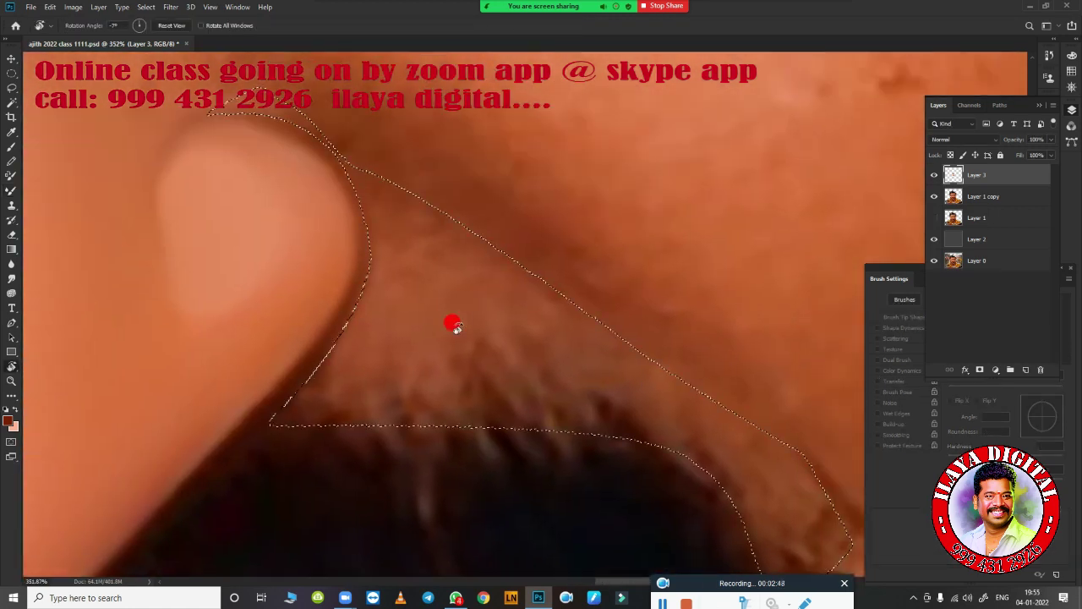
# Step: Blend the skin inside the selected patch with the Mixer Brush, then deselect to check it
pyautogui.press('b')
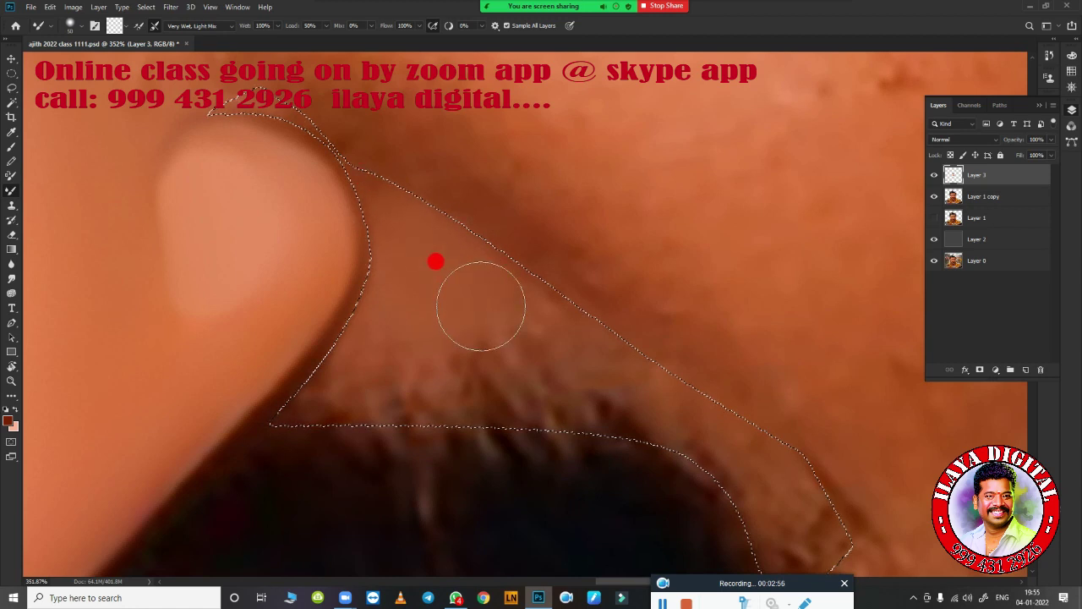
pyautogui.moveTo(476, 353)
pyautogui.mouseDown()
pyautogui.moveTo(434, 273)
pyautogui.moveTo(408, 290)
pyautogui.moveTo(387, 374)
pyautogui.moveTo(605, 413)
pyautogui.moveTo(657, 411)
pyautogui.moveTo(459, 380)
pyautogui.moveTo(396, 212)
pyautogui.moveTo(665, 374)
pyautogui.mouseUp()
pyautogui.click(9, 420)
pyautogui.click(819, 104)
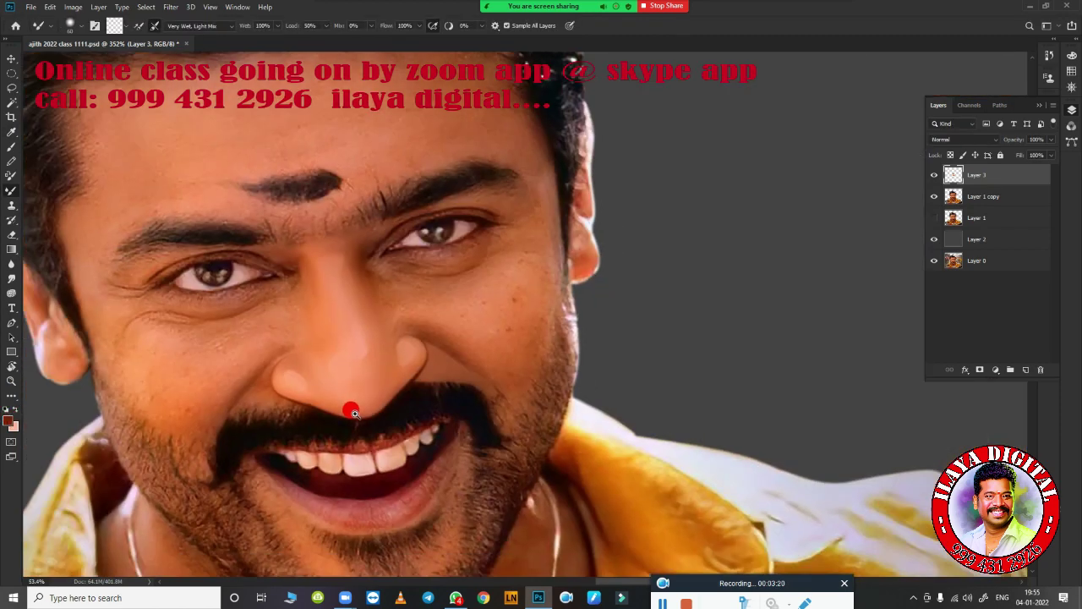
pyautogui.hotkey('ctrl', 'd')
pyautogui.scroll(-5, 432, 436)
pyautogui.scroll(4, 357, 451)
# Step: Restore the selection and blend the skin along the nose tip edge
pyautogui.hotkey('ctrl', 'shift', 'd')
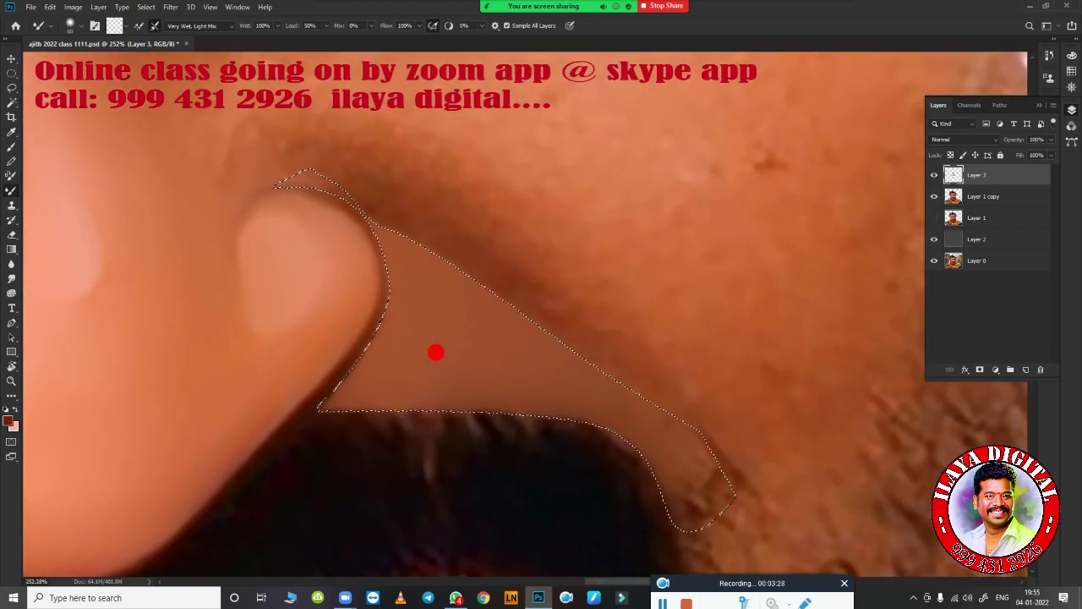
pyautogui.scroll(2, 507, 376)
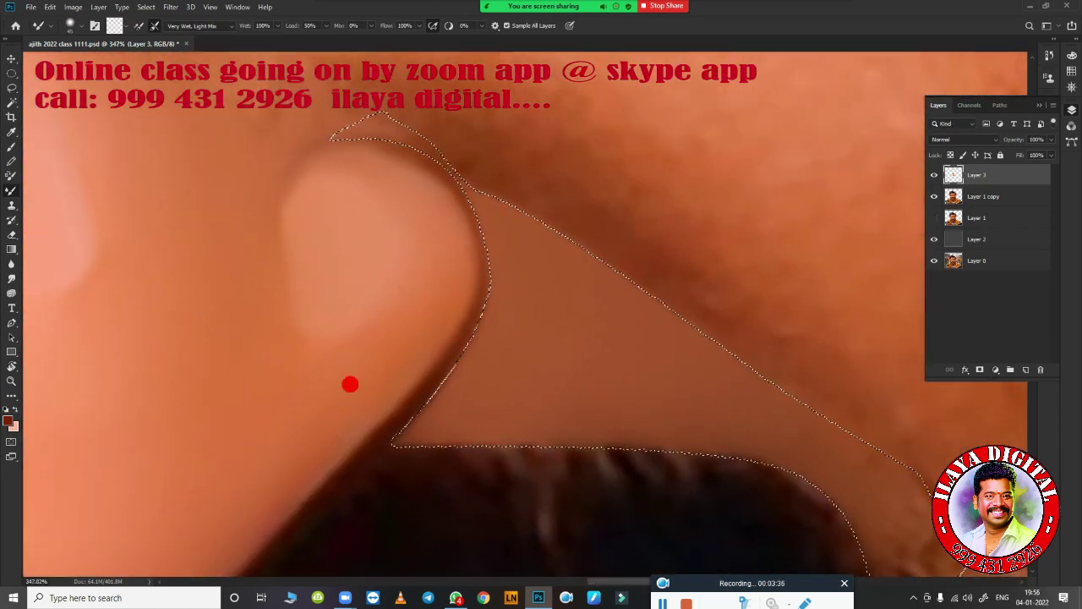
pyautogui.moveTo(435, 389)
pyautogui.mouseDown()
pyautogui.moveTo(496, 271)
pyautogui.moveTo(459, 193)
pyautogui.moveTo(355, 146)
pyautogui.moveTo(408, 158)
pyautogui.moveTo(444, 302)
pyautogui.moveTo(448, 234)
pyautogui.mouseUp()
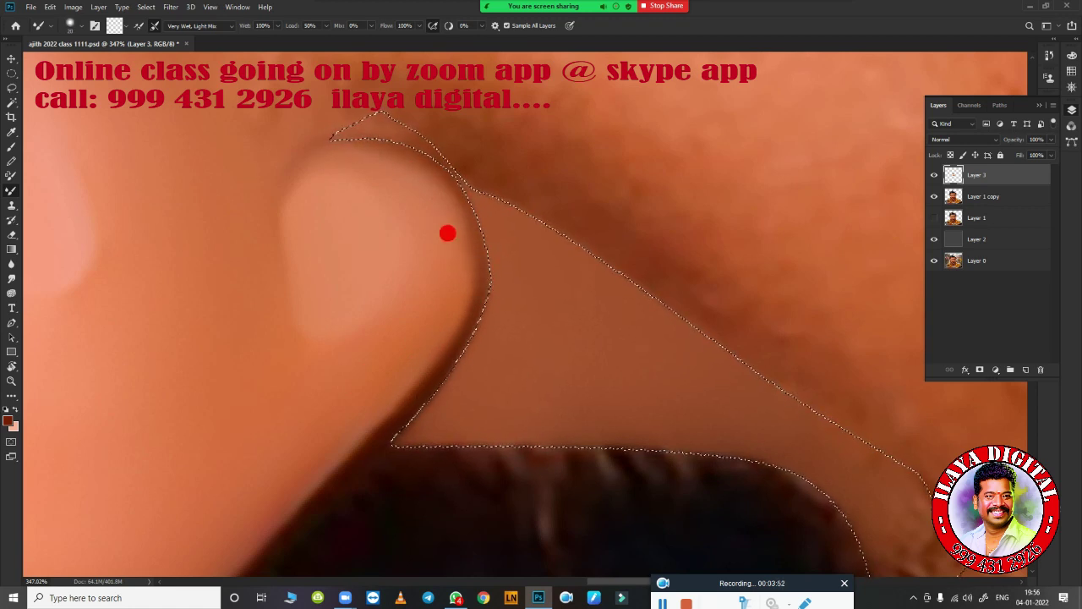
pyautogui.hscroll(2, 443, 318)
pyautogui.scroll(-3, 444, 319)
pyautogui.scroll(-2, 296, 398)
pyautogui.scroll(2, 580, 357)
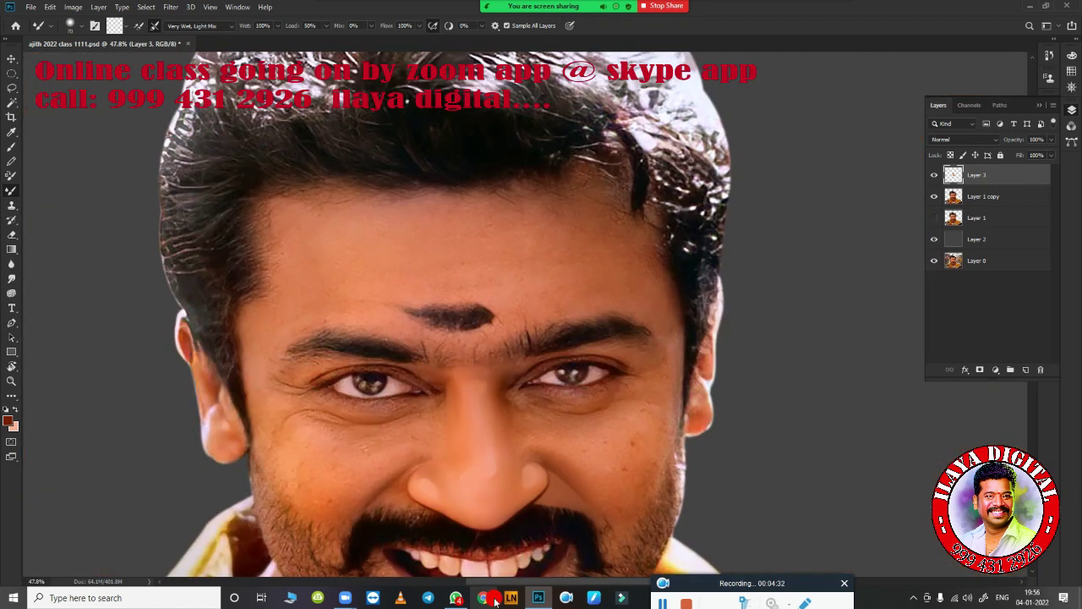
# Step: Soften the moustache's top edge by erasing along it with the Eraser
pyautogui.scroll(3, 464, 251)
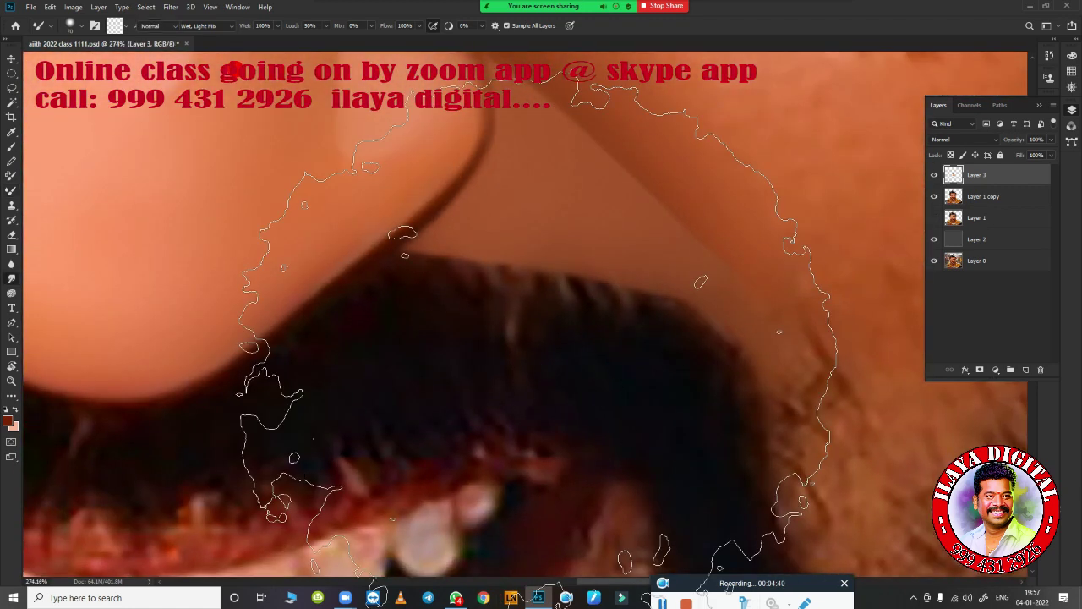
pyautogui.press('e')
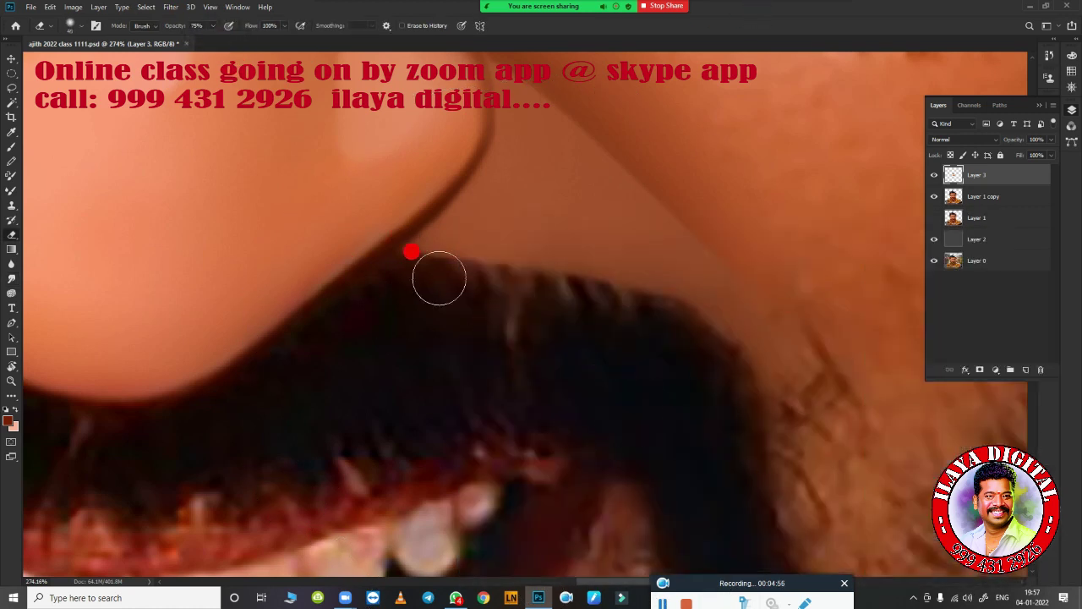
pyautogui.moveTo(411, 248); pyautogui.dragTo(581, 295)
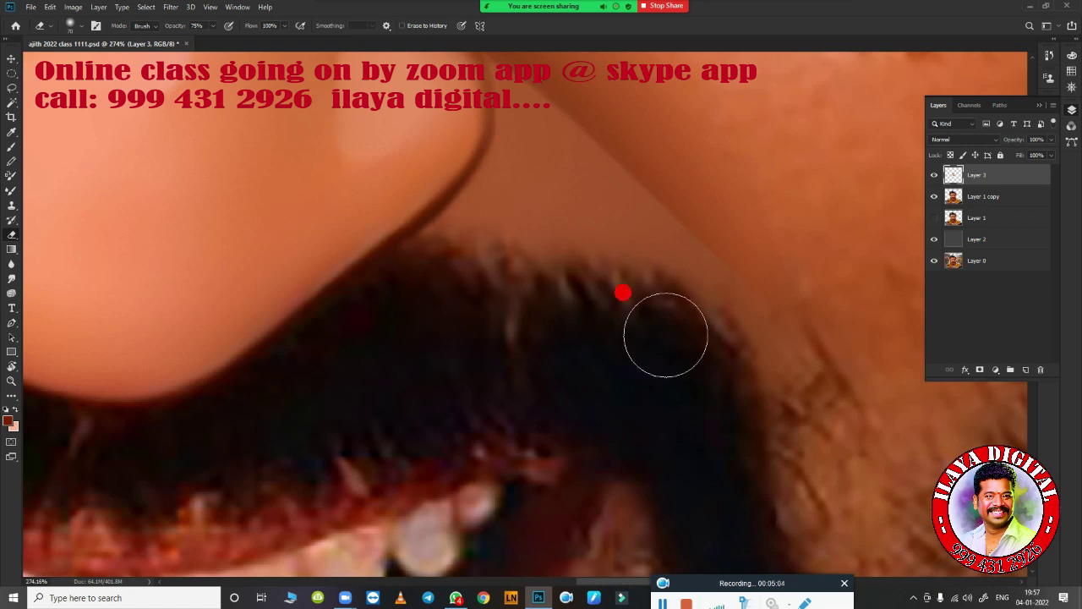
pyautogui.scroll(-3, 623, 290)
pyautogui.scroll(-3, 640, 459)
pyautogui.scroll(4, 611, 420)
pyautogui.scroll(-2, 611, 420)
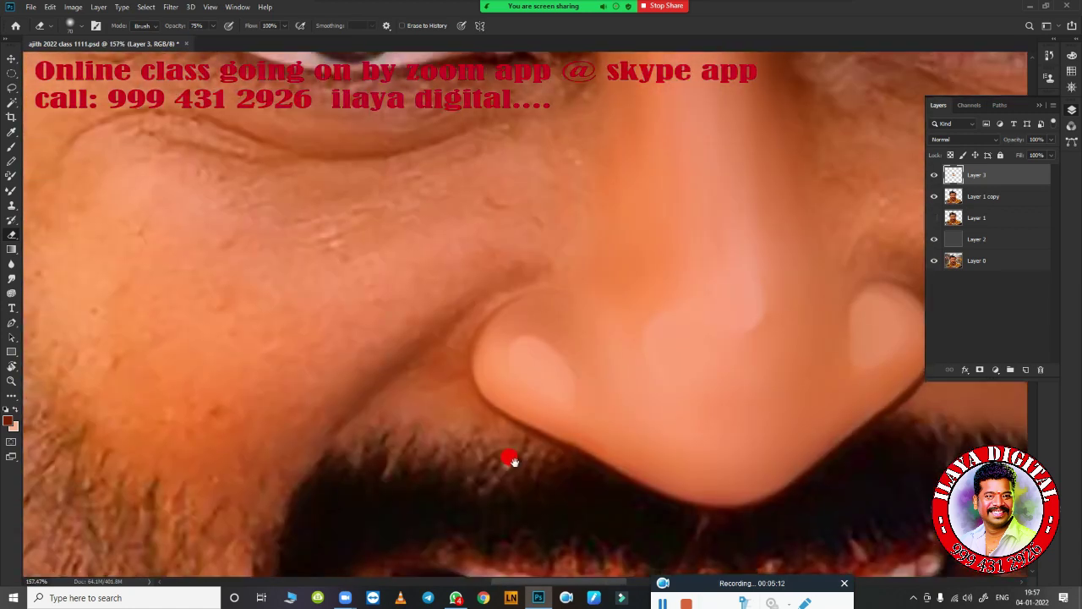
pyautogui.press('p')
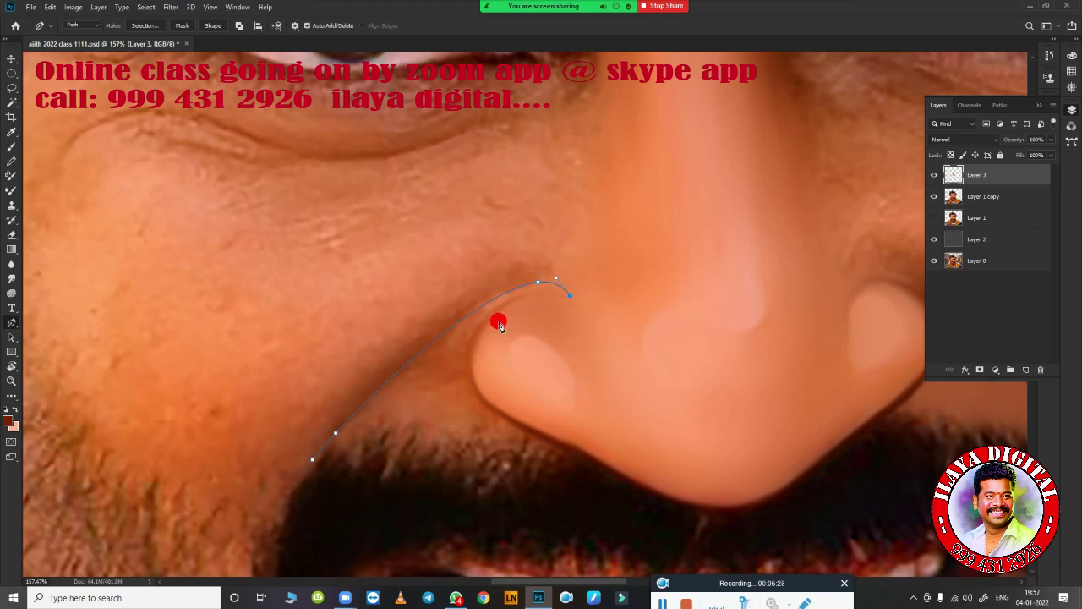
# Step: Close the Pen path under the left nostril and convert it into a selection
pyautogui.scroll(-3, 507, 355)
pyautogui.scroll(-1, 562, 387)
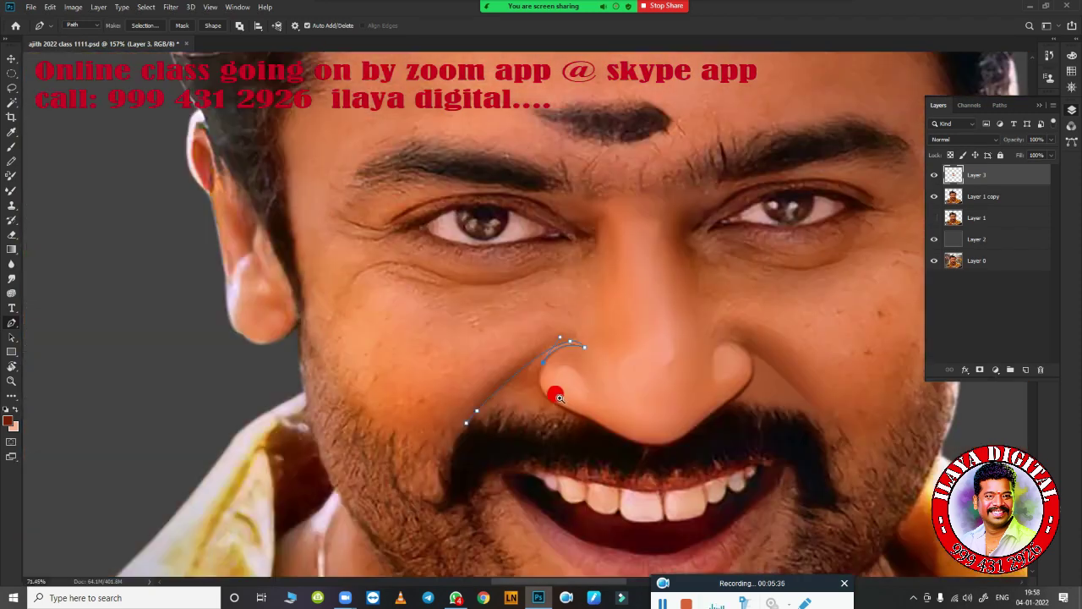
pyautogui.scroll(2, 558, 389)
pyautogui.scroll(3, 571, 380)
pyautogui.scroll(-2, 575, 361)
pyautogui.scroll(2, 618, 265)
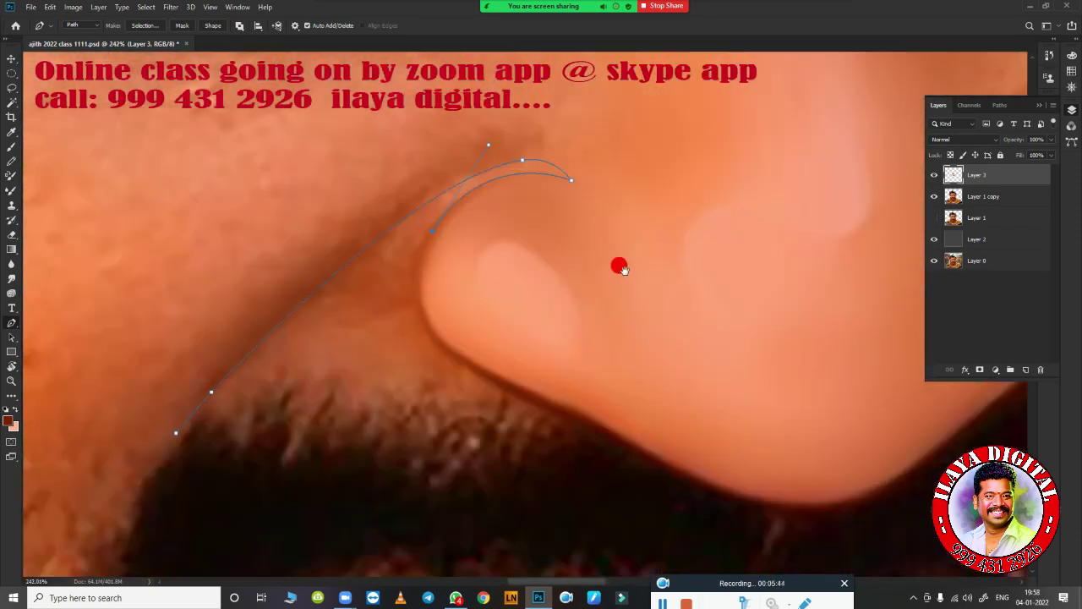
pyautogui.scroll(2, 454, 350)
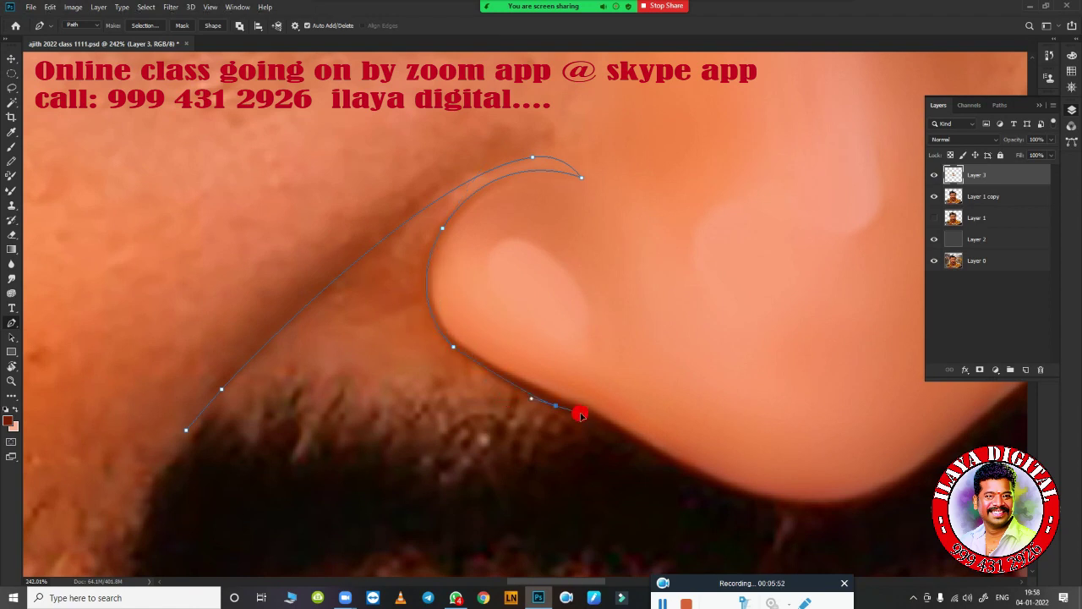
pyautogui.moveTo(394, 507); pyautogui.dragTo(309, 512)
pyautogui.click(186, 429)
pyautogui.hotkey('ctrl', 'Return')
# Step: Feather the selection and blend the skin along its upper edge with the Mixer Brush
pyautogui.hotkey('shift', 'F6')
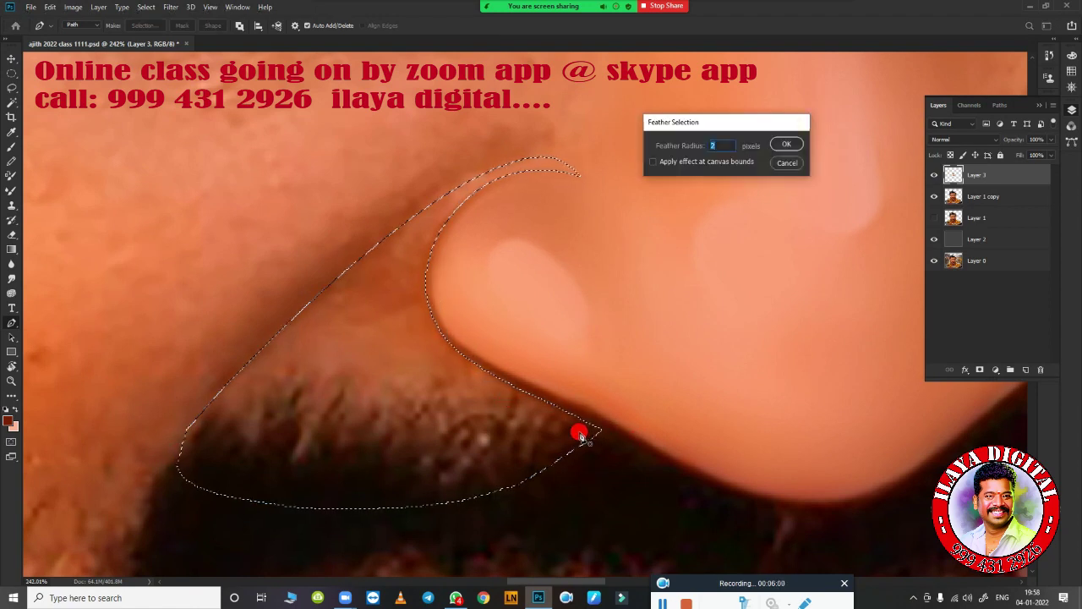
pyautogui.press('Return')
pyautogui.press('b')
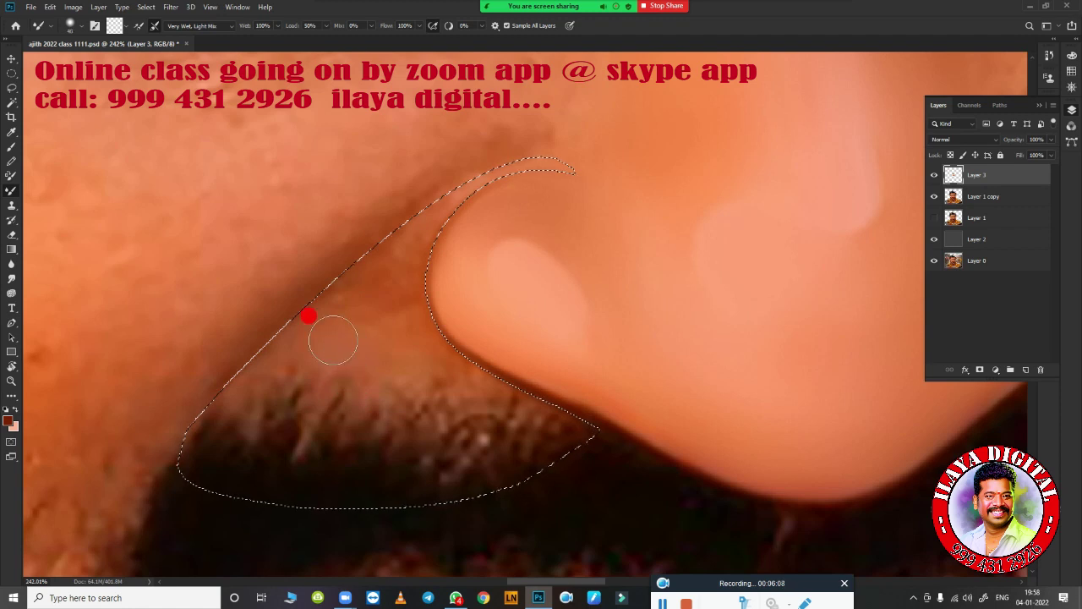
pyautogui.moveTo(310, 314)
pyautogui.mouseDown()
pyautogui.moveTo(316, 298)
pyautogui.moveTo(435, 343)
pyautogui.moveTo(366, 229)
pyautogui.moveTo(553, 141)
pyautogui.moveTo(496, 366)
pyautogui.moveTo(350, 355)
pyautogui.moveTo(527, 144)
pyautogui.moveTo(357, 423)
pyautogui.mouseUp()
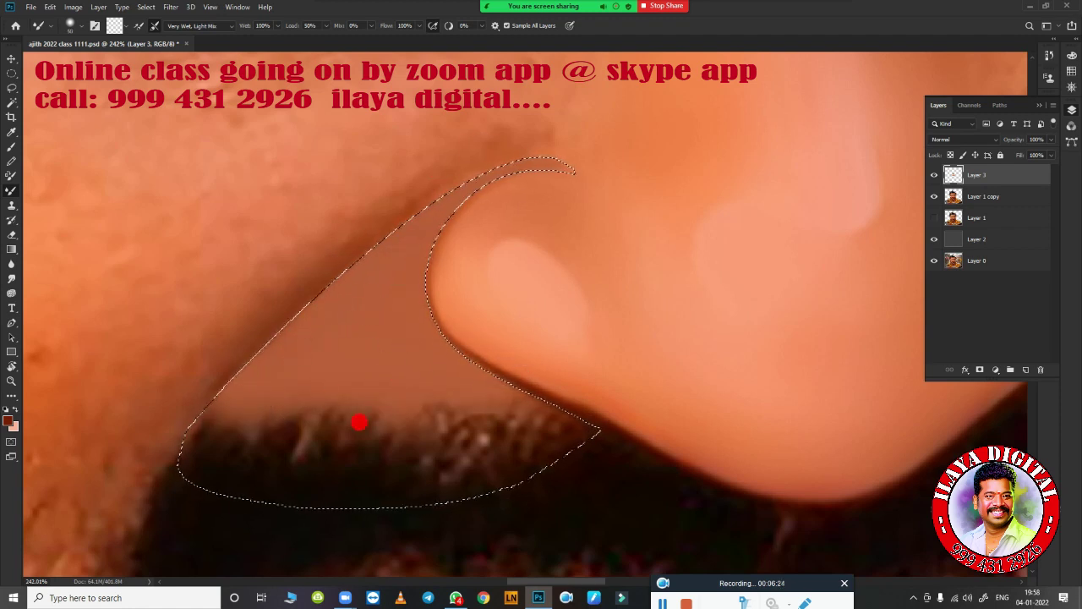
pyautogui.hotkey('ctrl', 'd')
pyautogui.hotkey('ctrl', '0')
# Step: Restore the selection and keep blending the skin along the nose edge
pyautogui.scroll(3, 371, 416)
pyautogui.hotkey('ctrl', 'shift', 'd')
pyautogui.scroll(3, 502, 405)
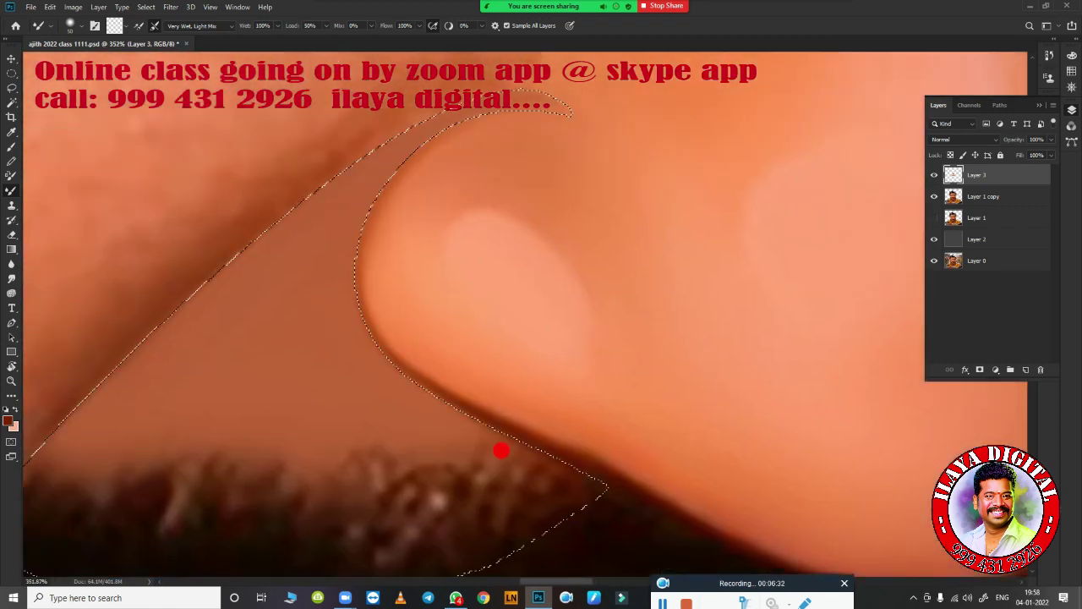
pyautogui.moveTo(385, 273)
pyautogui.mouseDown()
pyautogui.moveTo(474, 406)
pyautogui.moveTo(377, 343)
pyautogui.moveTo(432, 135)
pyautogui.moveTo(414, 351)
pyautogui.moveTo(338, 254)
pyautogui.moveTo(435, 123)
pyautogui.mouseUp()
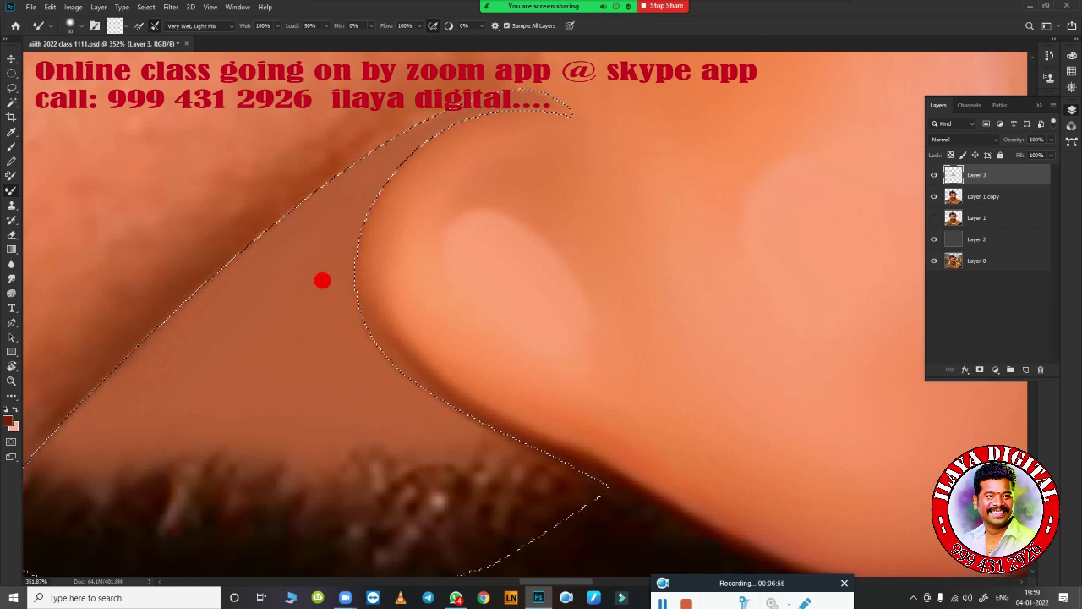
pyautogui.moveTo(351, 304); pyautogui.dragTo(392, 332)
# Step: Rotate the canvas view, reset it to level, and toggle the selection to check the blend
pyautogui.press('r')
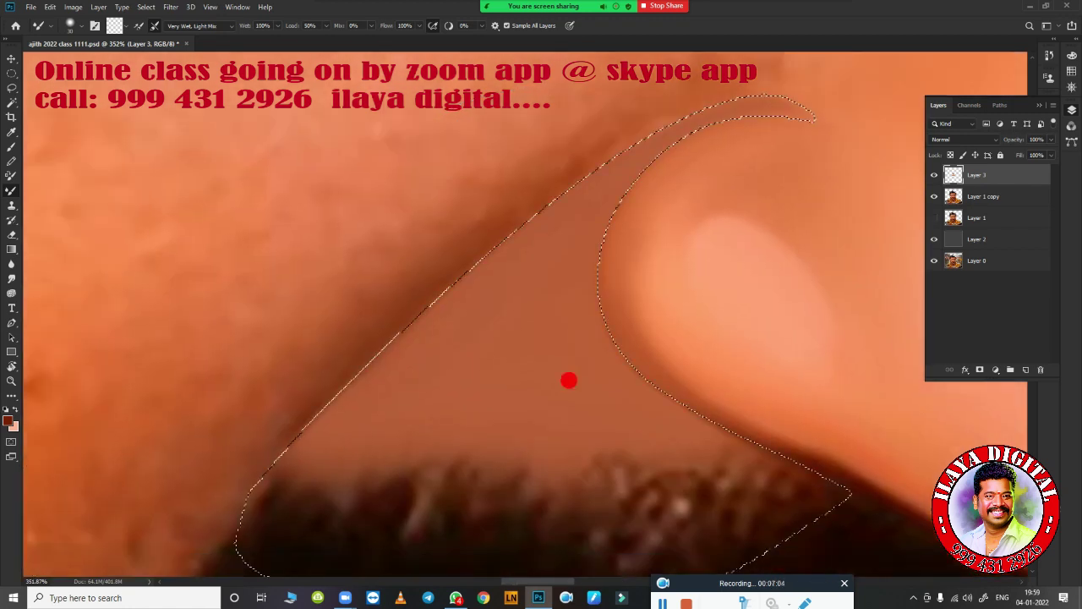
pyautogui.moveTo(567, 379); pyautogui.dragTo(530, 382)
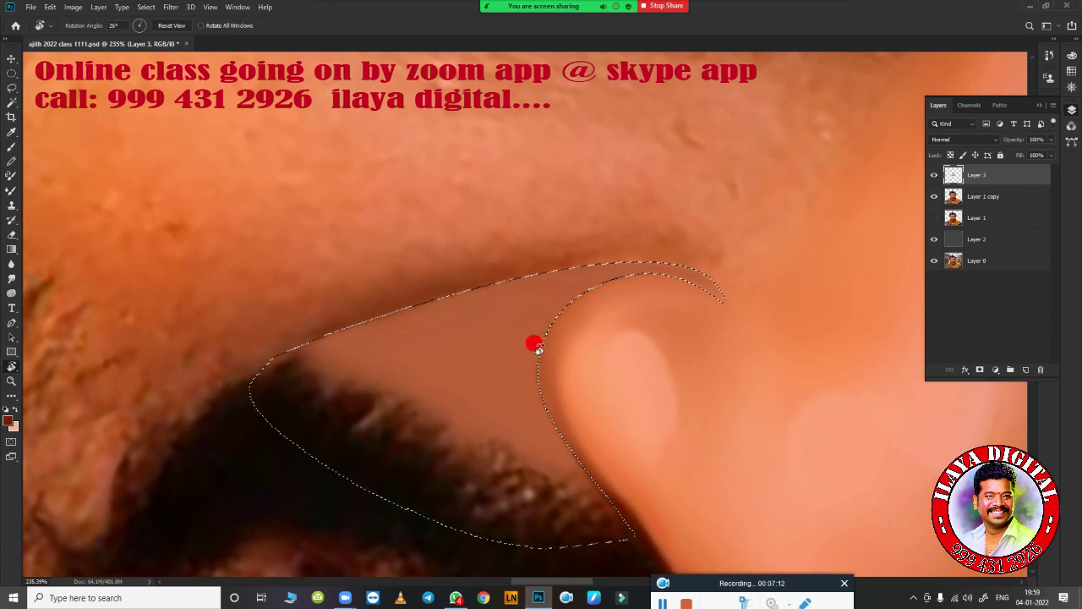
pyautogui.scroll(-1, 673, 353)
pyautogui.scroll(-2, 625, 342)
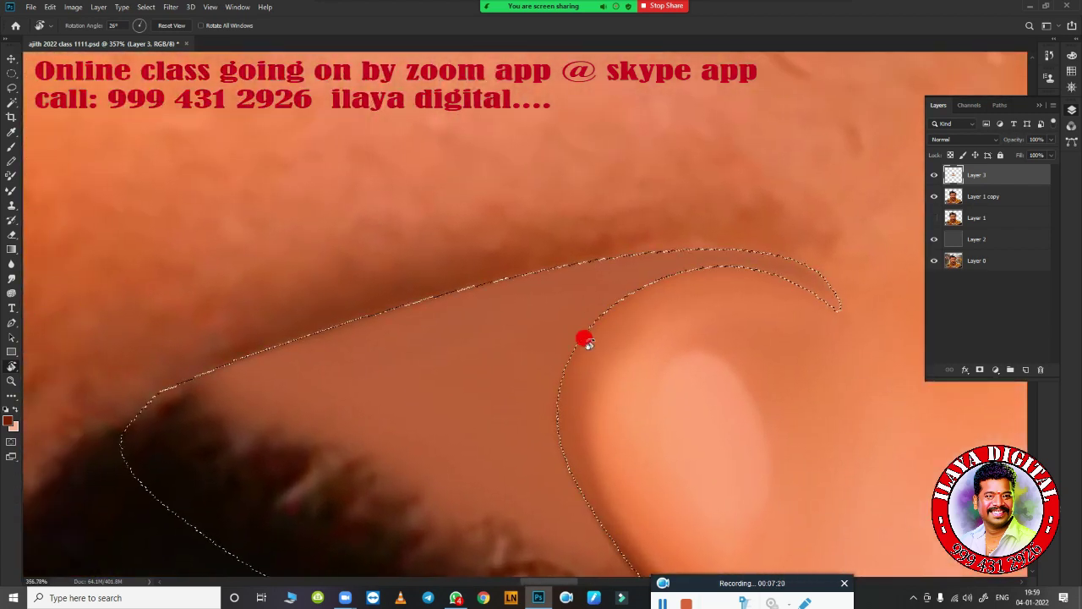
pyautogui.scroll(-2, 588, 342)
pyautogui.scroll(-2, 600, 351)
pyautogui.scroll(-3, 602, 355)
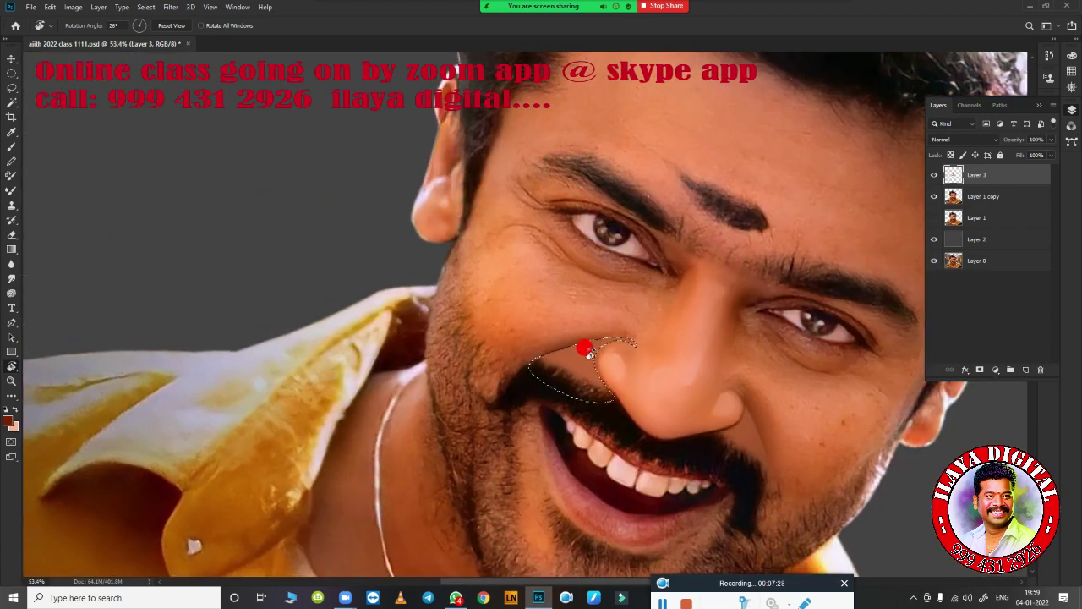
pyautogui.press('Escape')
pyautogui.scroll(3, 592, 355)
pyautogui.scroll(8, 507, 414)
pyautogui.hotkey('ctrl', 'd')
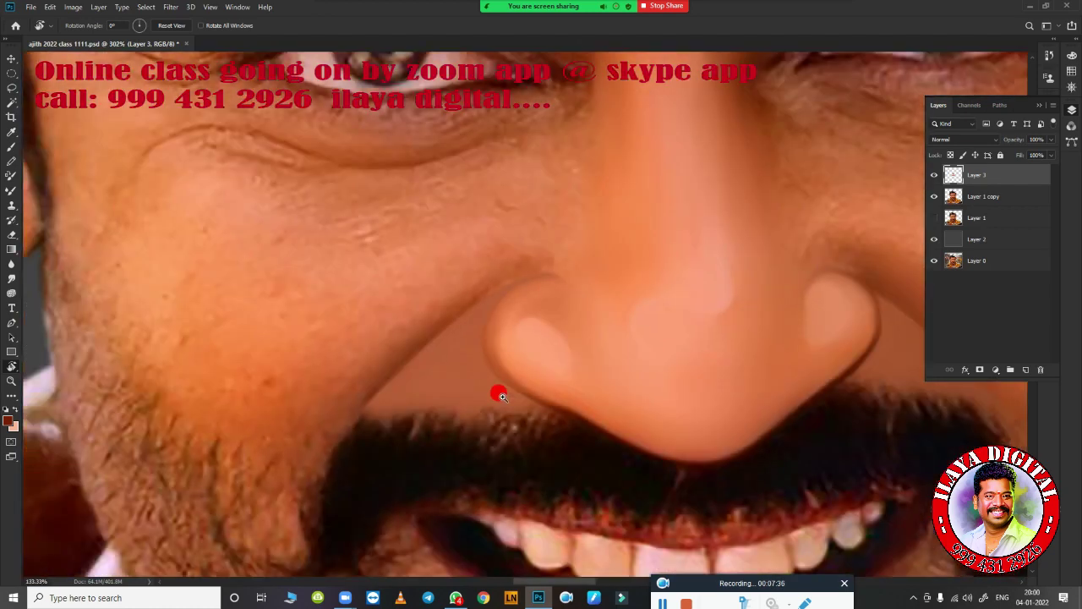
pyautogui.scroll(-4, 502, 396)
pyautogui.hotkey('ctrl', 'z')
# Step: Rotate the view further for painting and clear the selection beside the nostril
pyautogui.moveTo(541, 330)
pyautogui.mouseDown()
pyautogui.moveTo(566, 279)
pyautogui.moveTo(553, 292)
pyautogui.moveTo(554, 366)
pyautogui.moveTo(427, 336)
pyautogui.moveTo(493, 353)
pyautogui.mouseUp()
pyautogui.moveTo(347, 438)
pyautogui.mouseDown()
pyautogui.moveTo(258, 338)
pyautogui.moveTo(319, 445)
pyautogui.moveTo(681, 374)
pyautogui.moveTo(406, 198)
pyautogui.moveTo(444, 358)
pyautogui.mouseUp()
pyautogui.scroll(3, 445, 358)
pyautogui.scroll(1, 616, 338)
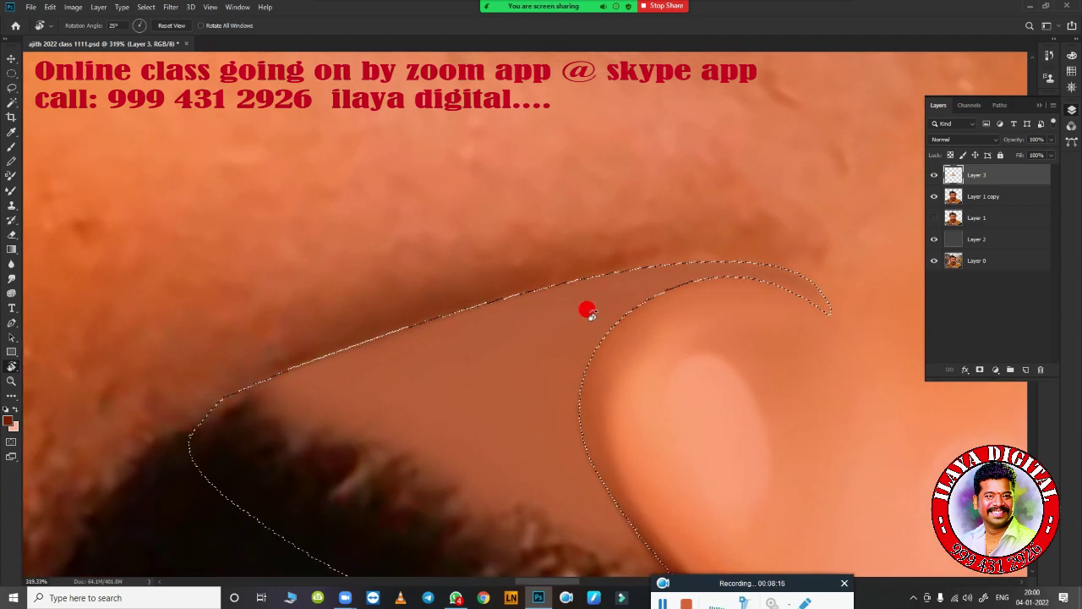
pyautogui.press('b')
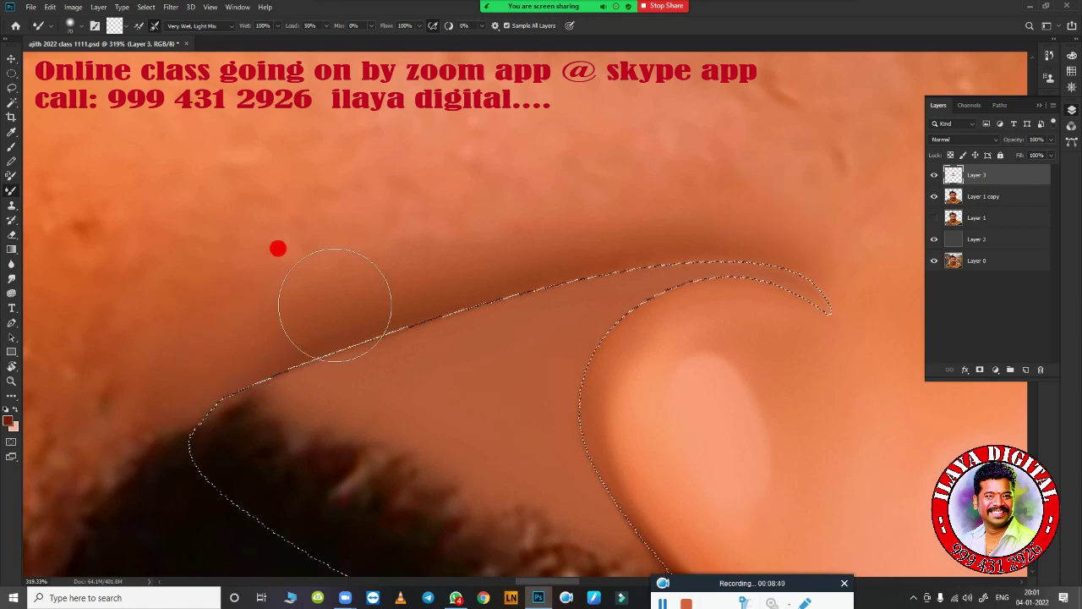
pyautogui.hotkey('ctrl', 'd')
pyautogui.scroll(-3, 505, 355)
pyautogui.scroll(-3, 503, 408)
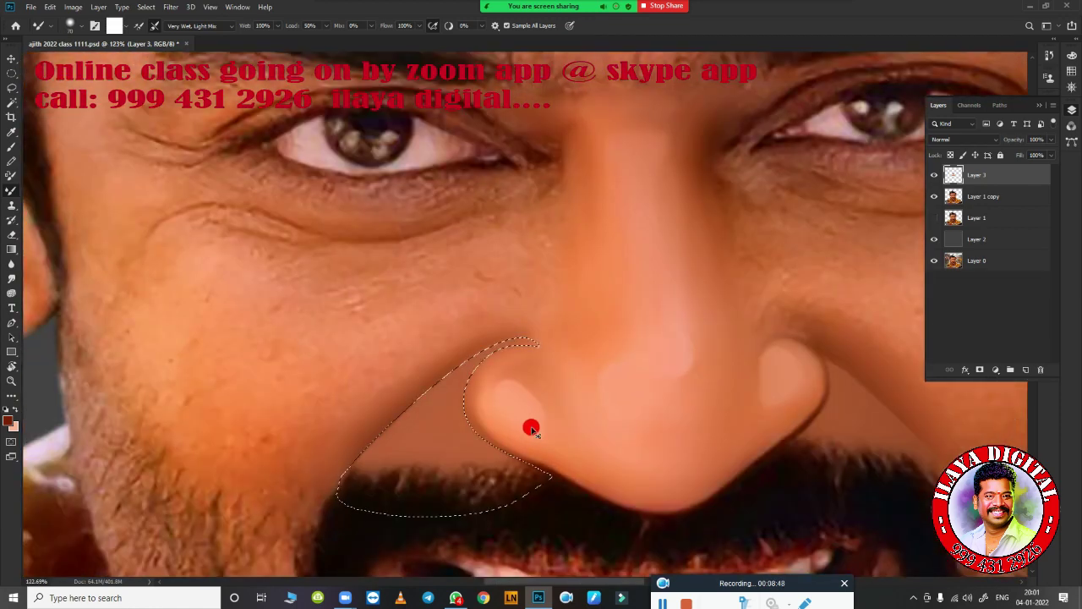
pyautogui.scroll(5, 558, 415)
pyautogui.scroll(2, 567, 440)
pyautogui.scroll(-2, 524, 342)
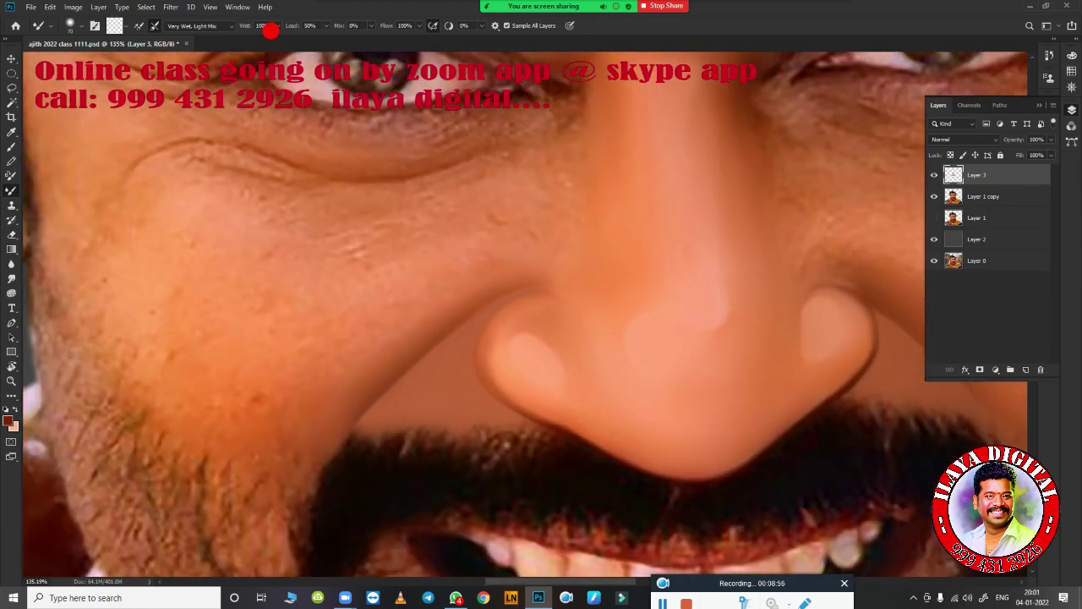
# Step: Pick a brush preset, tilt the view toward the eye, and add empty Layer 4 on top
pyautogui.rightClick(312, 165)
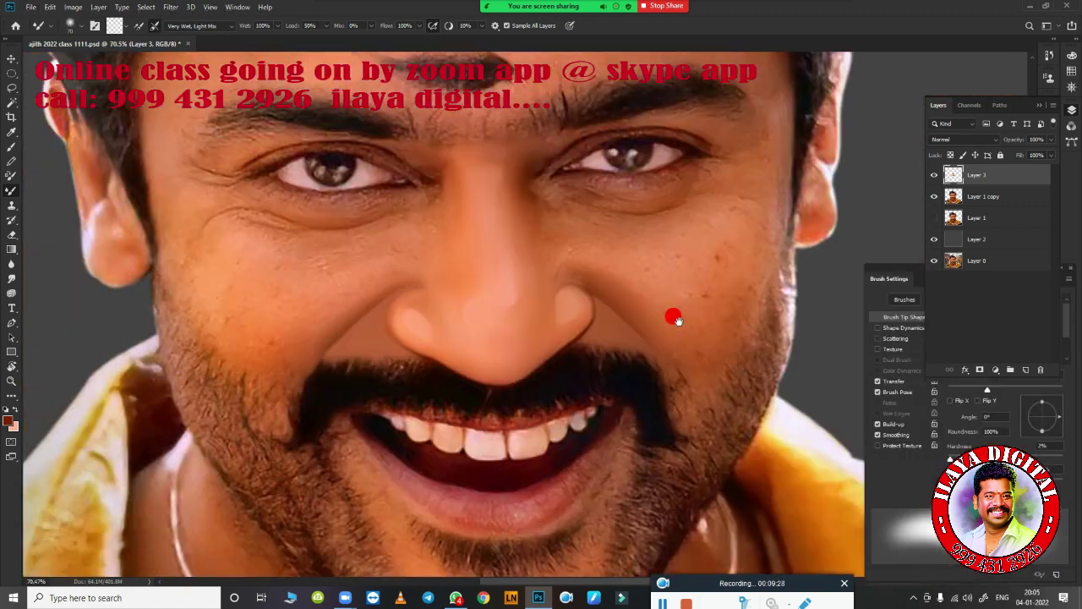
pyautogui.scroll(-2, 220, 321)
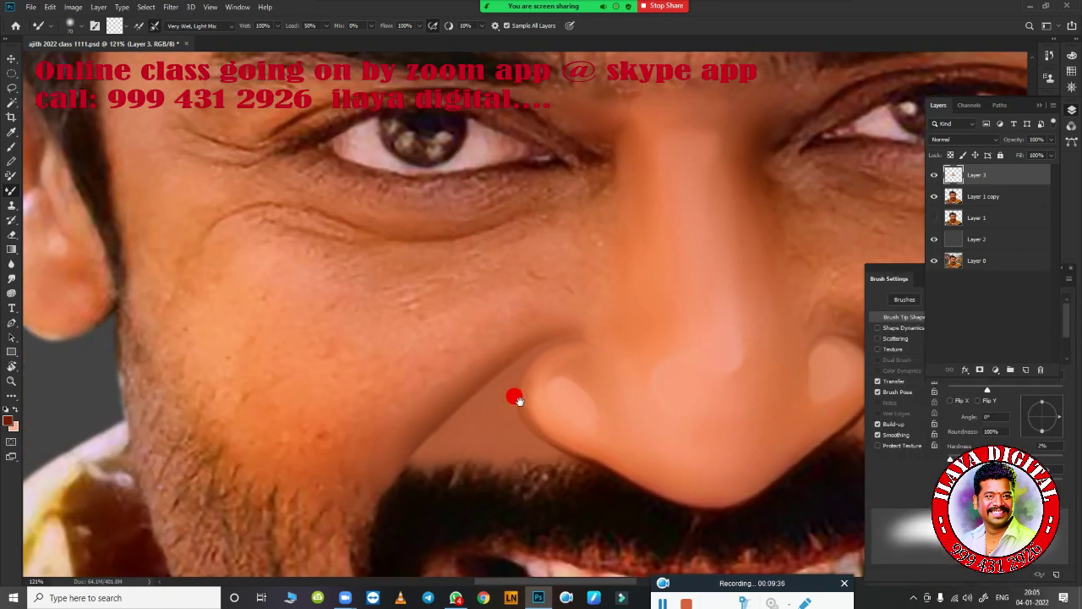
pyautogui.scroll(3, 422, 270)
pyautogui.scroll(2, 604, 483)
pyautogui.press('r')
pyautogui.moveTo(604, 482); pyautogui.dragTo(729, 205)
pyautogui.scroll(-3, 732, 204)
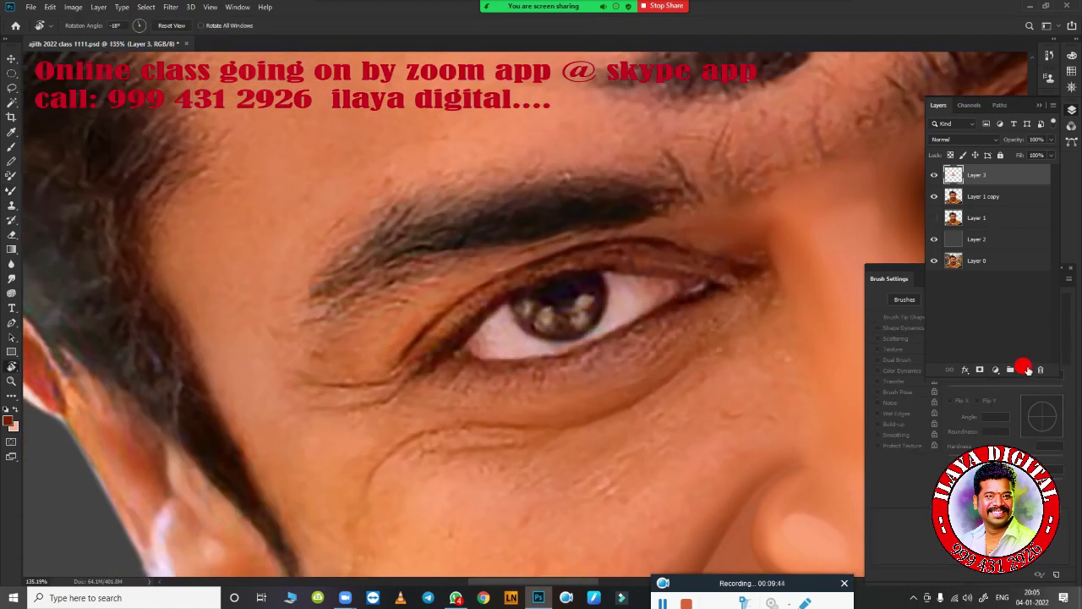
pyautogui.click(1024, 368)
pyautogui.scroll(1, 624, 338)
pyautogui.scroll(2, 593, 328)
# Step: Smudge the skin under the eye, resizing the brush from 60 px up to 90 px
pyautogui.moveTo(594, 329); pyautogui.dragTo(445, 345)
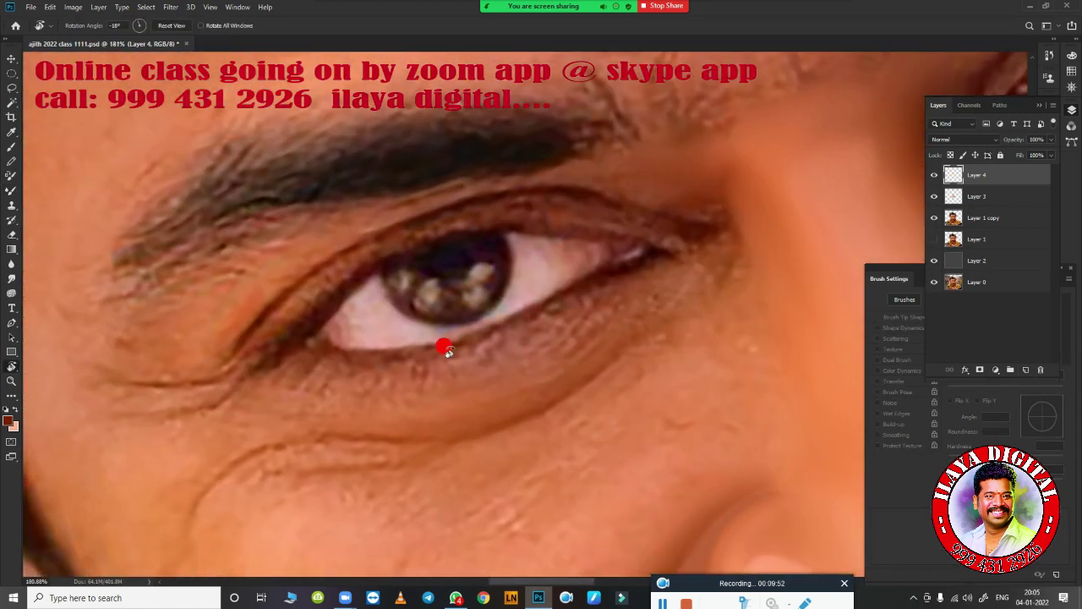
pyautogui.click(904, 316)
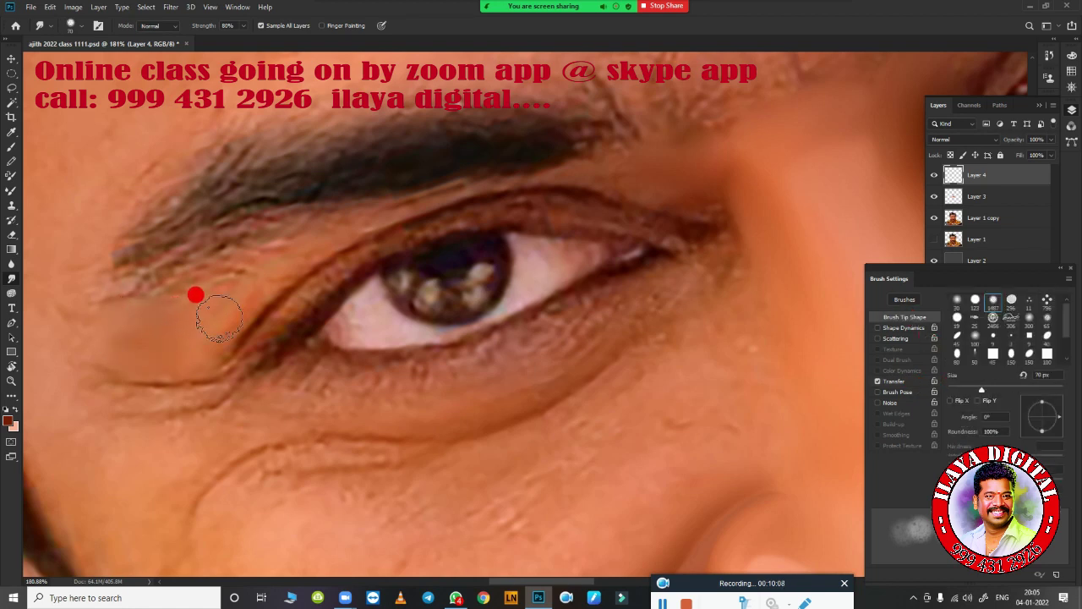
pyautogui.press('[')
pyautogui.press('[')
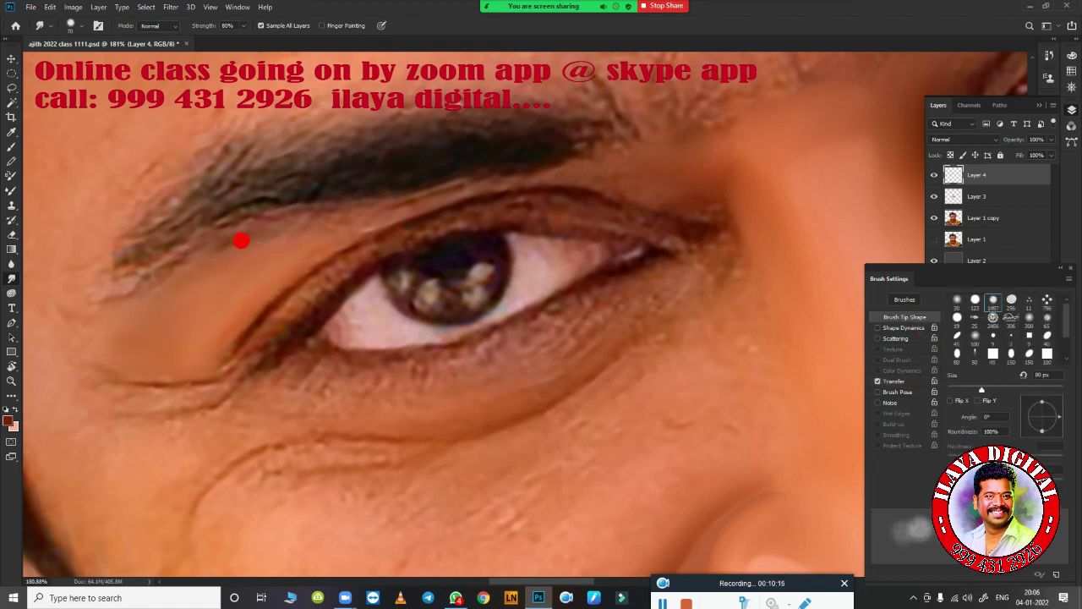
pyautogui.press('[')
pyautogui.press(']')
pyautogui.press(']')
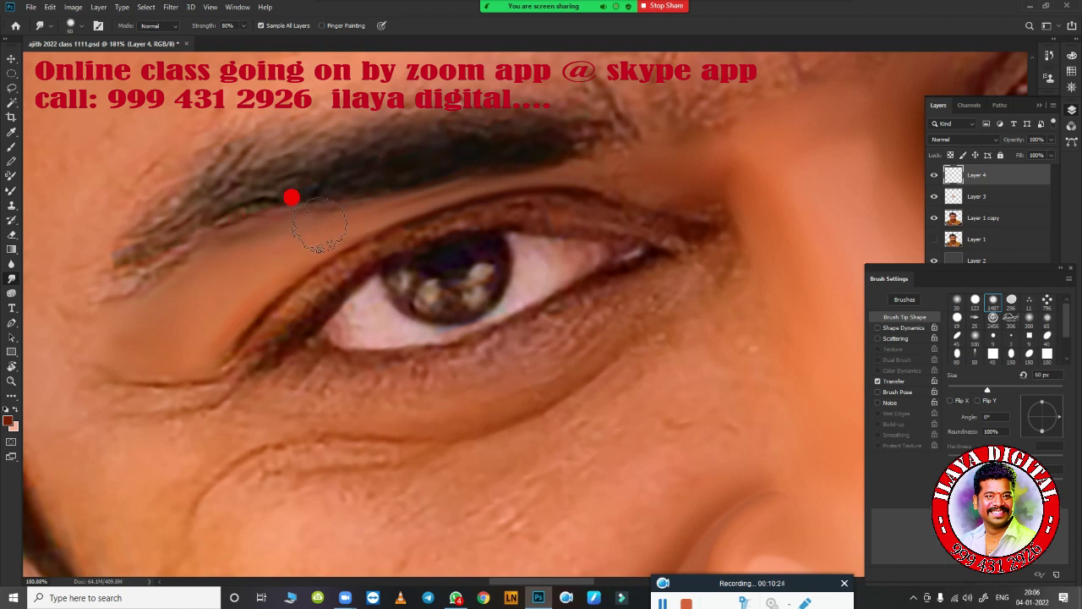
pyautogui.press(']')
# Step: Return to the Mixer Brush and tilt the canvas view slightly around the eye
pyautogui.press('b')
pyautogui.scroll(2, 500, 453)
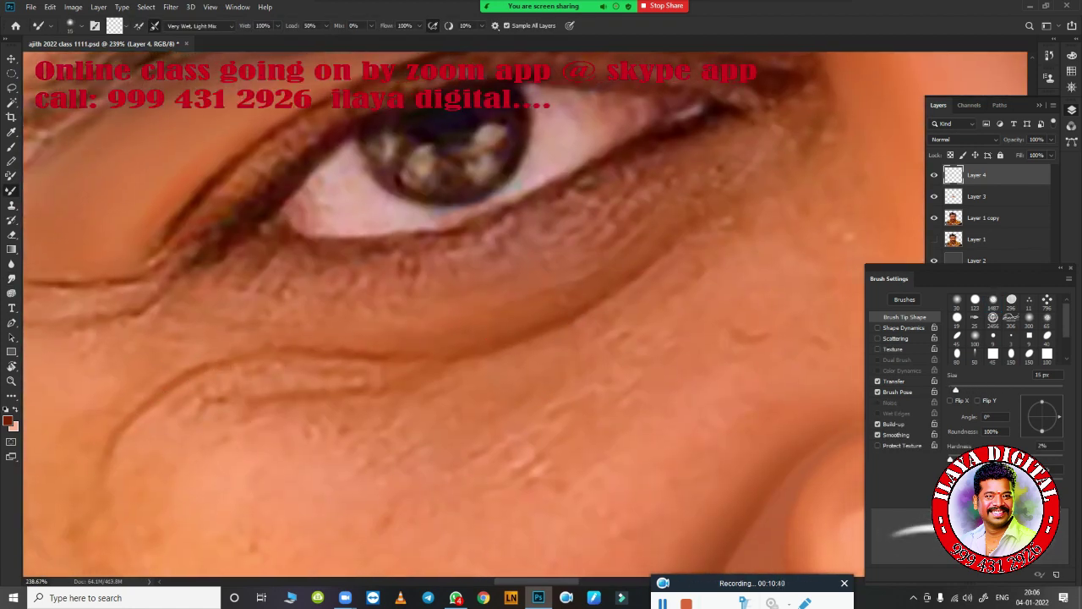
pyautogui.scroll(-3, 189, 157)
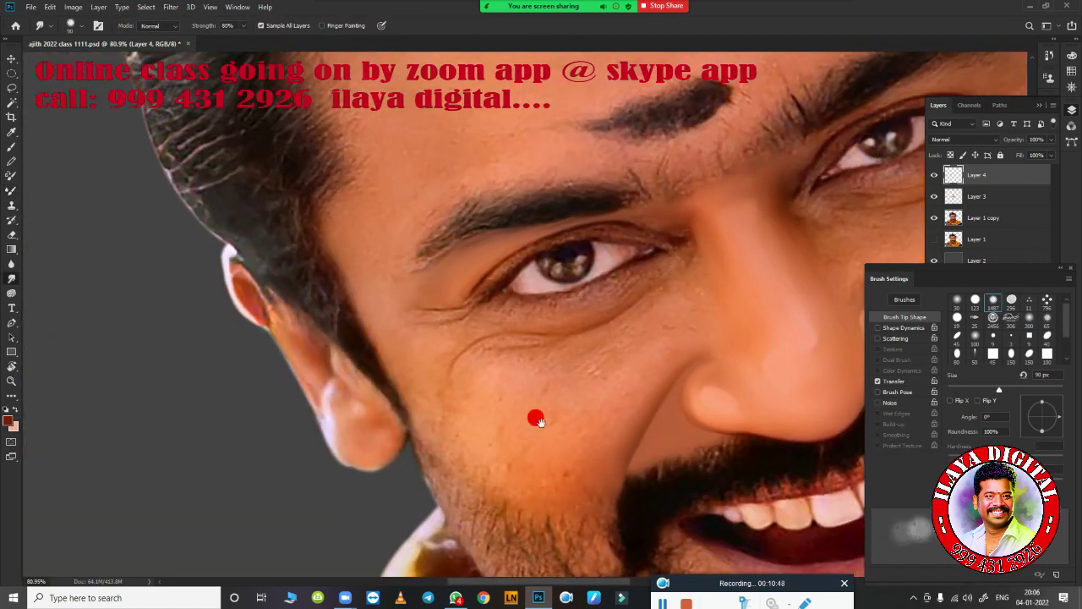
pyautogui.scroll(1, 534, 415)
pyautogui.press('r')
pyautogui.scroll(3, 645, 342)
pyautogui.press('b')
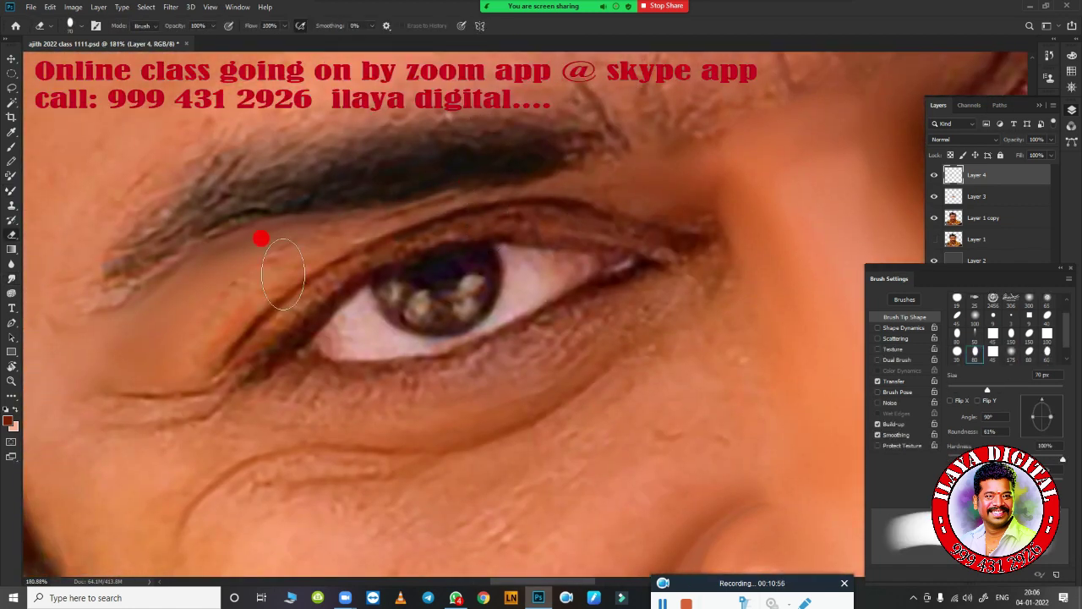
pyautogui.scroll(-2, 403, 423)
pyautogui.press('r')
pyautogui.moveTo(599, 363)
pyautogui.mouseDown()
pyautogui.moveTo(701, 360)
pyautogui.moveTo(640, 394)
pyautogui.moveTo(633, 416)
pyautogui.moveTo(582, 394)
pyautogui.mouseUp()
pyautogui.press('p')
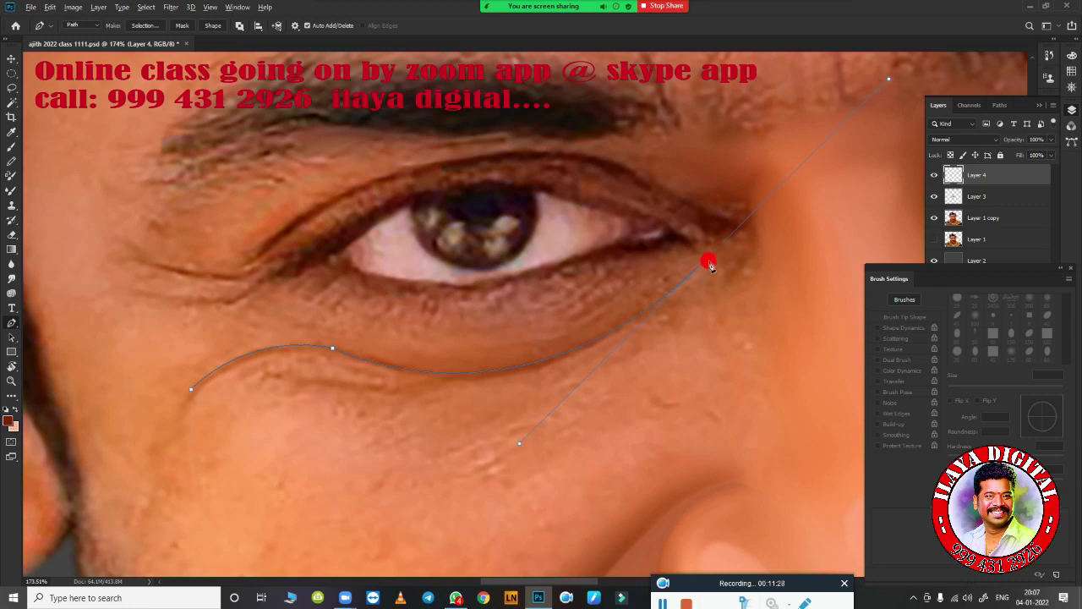
# Step: Bend the path along the upper eyelid and eye edge to loop around the under-eye bag
pyautogui.scroll(-2, 710, 265)
pyautogui.scroll(1, 669, 358)
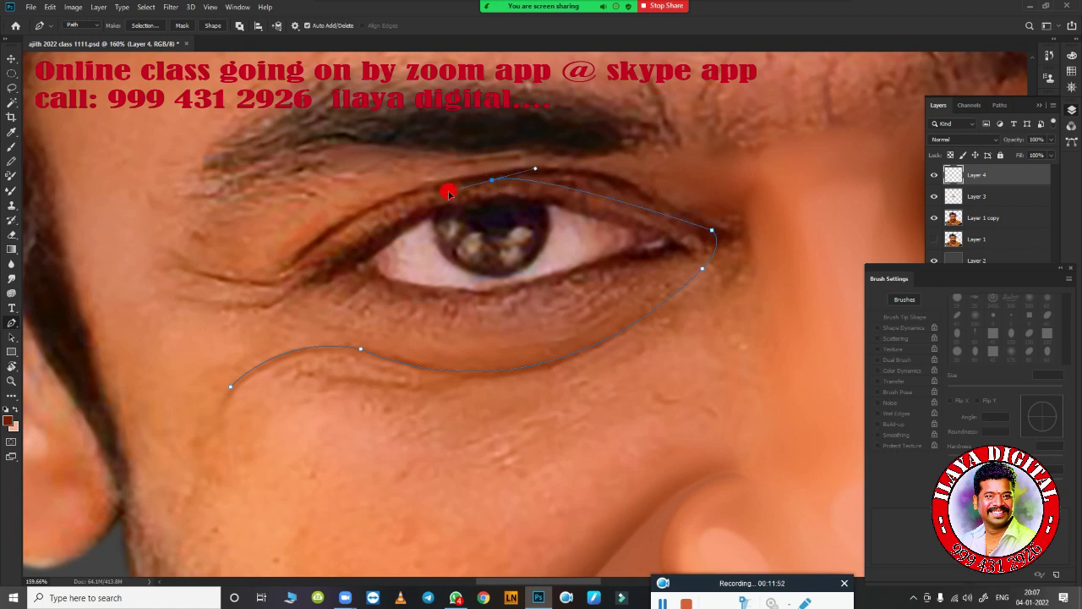
pyautogui.moveTo(449, 193); pyautogui.dragTo(364, 202)
pyautogui.moveTo(139, 402); pyautogui.dragTo(119, 409)
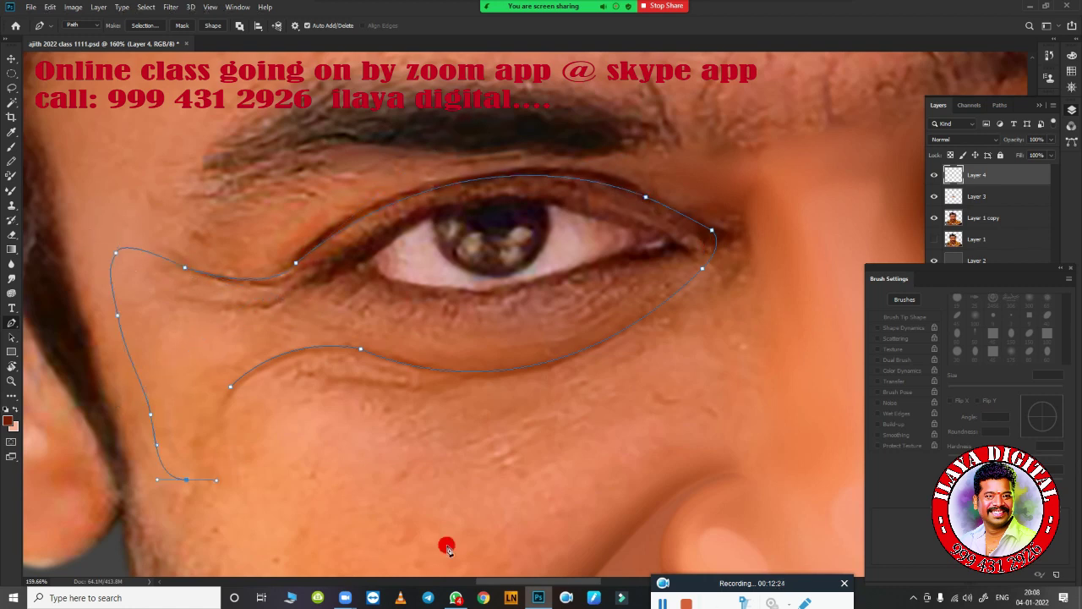
# Step: Convert the under-eye path into a feathered selection for Mixer Brush blending
pyautogui.hotkey('ctrl', 'Return')
pyautogui.hotkey('shift', 'F6')
pyautogui.press('Return')
pyautogui.press('b')
pyautogui.scroll(3, 539, 397)
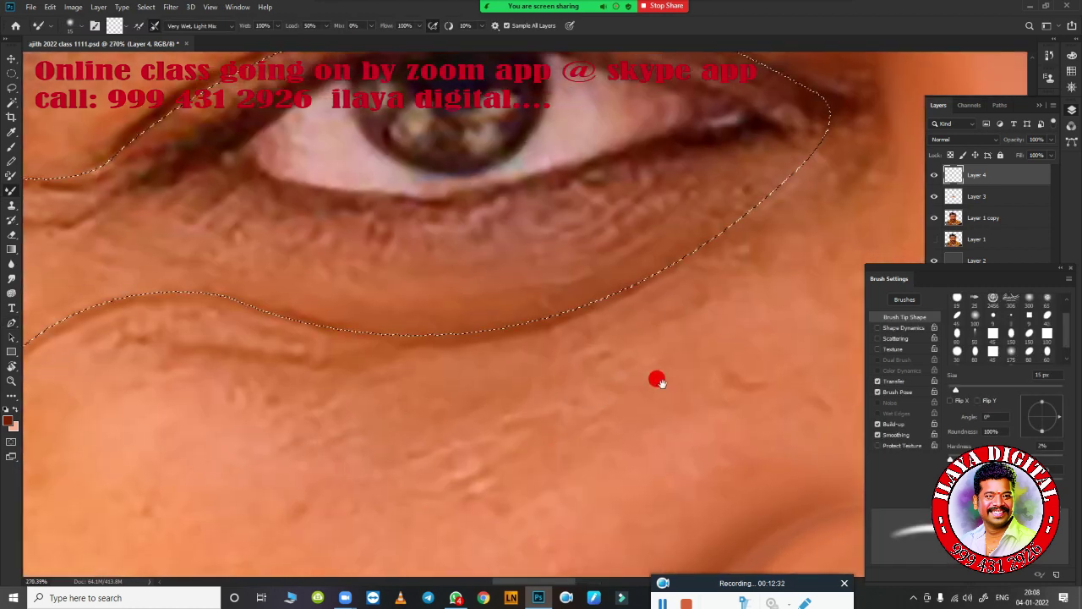
pyautogui.scroll(-2, 440, 376)
# Step: Resize the Mixer Brush to about 40 px and toggle the selection outline to check the blend
pyautogui.press(']')
pyautogui.press(']')
pyautogui.press(']')
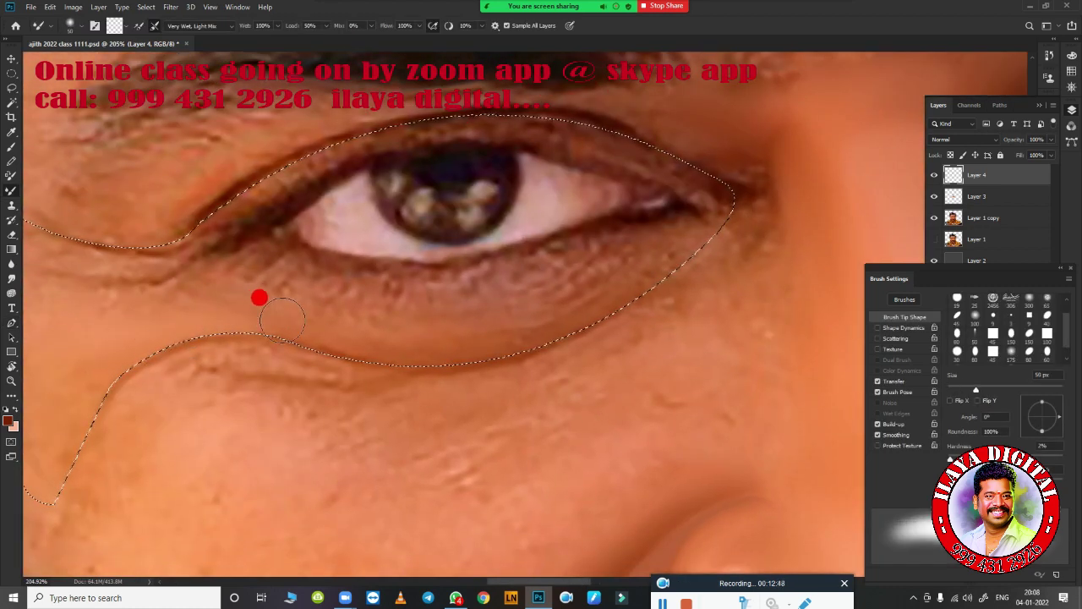
pyautogui.press(']')
pyautogui.press('[')
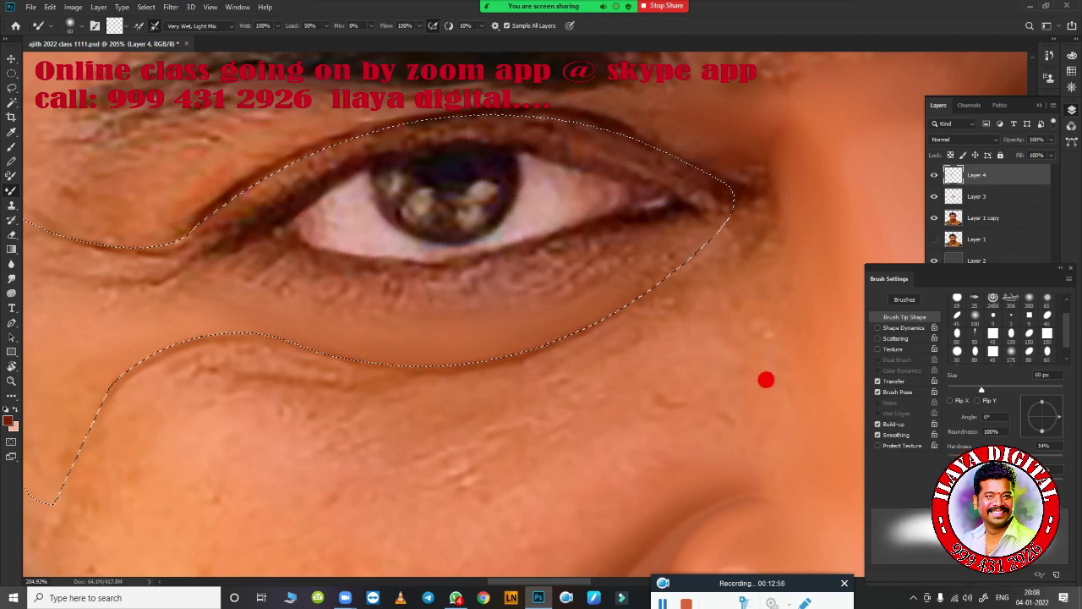
pyautogui.press('[')
pyautogui.press('[')
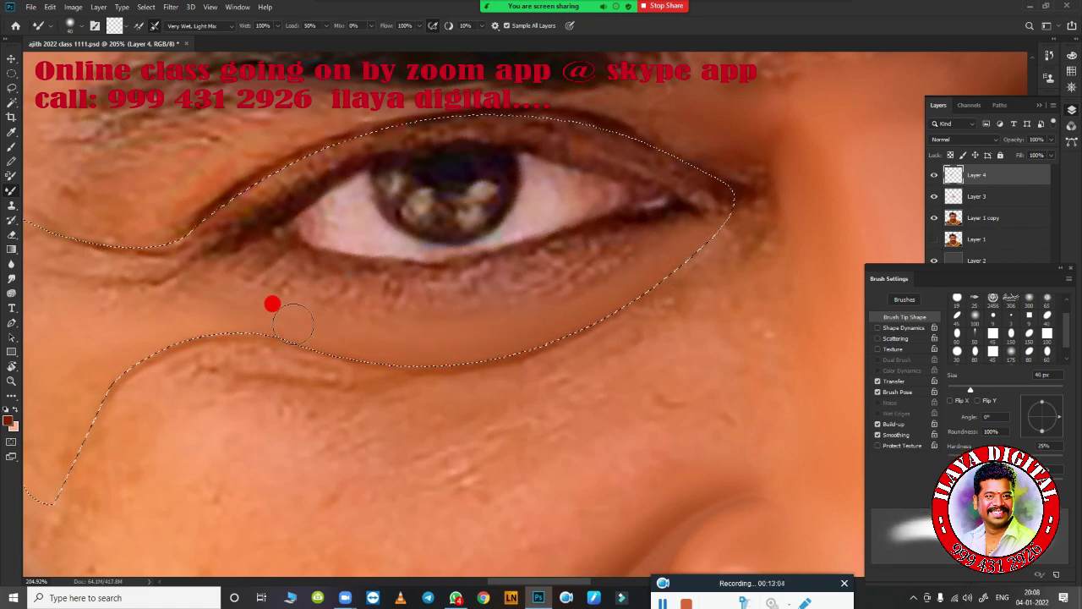
pyautogui.press('[')
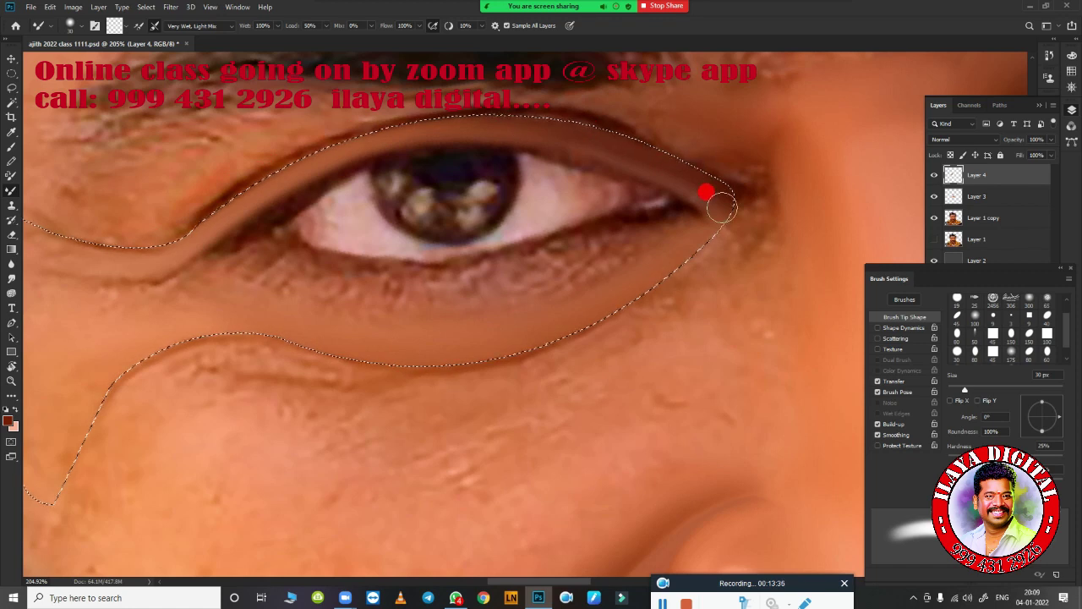
pyautogui.scroll(-3, 532, 417)
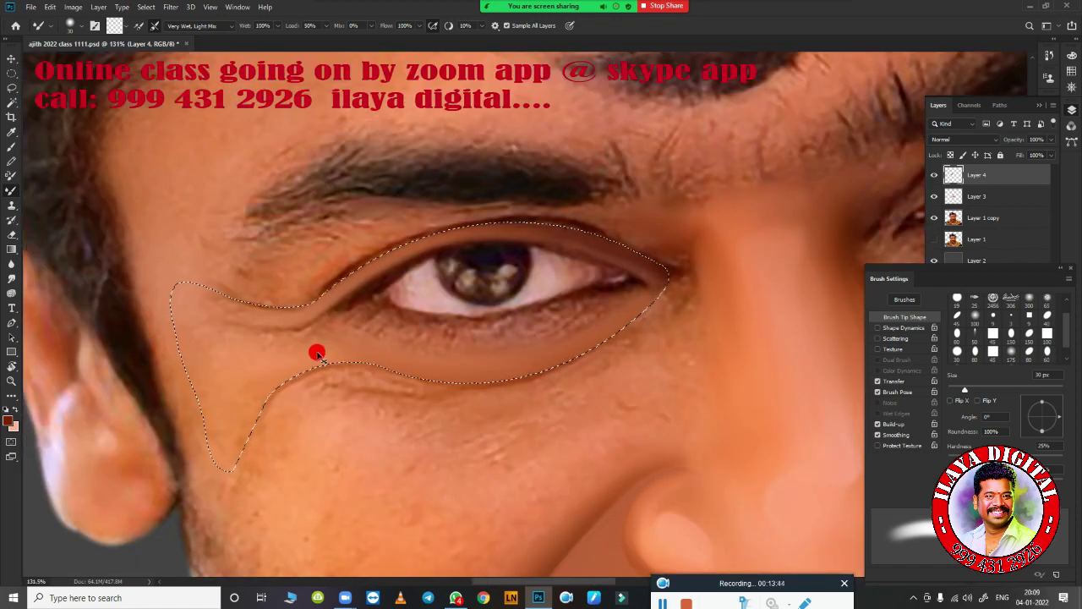
pyautogui.hotkey('ctrl', 'd')
pyautogui.scroll(2, 594, 339)
pyautogui.scroll(3, 363, 313)
pyautogui.hotkey('ctrl', 'shift', 'd')
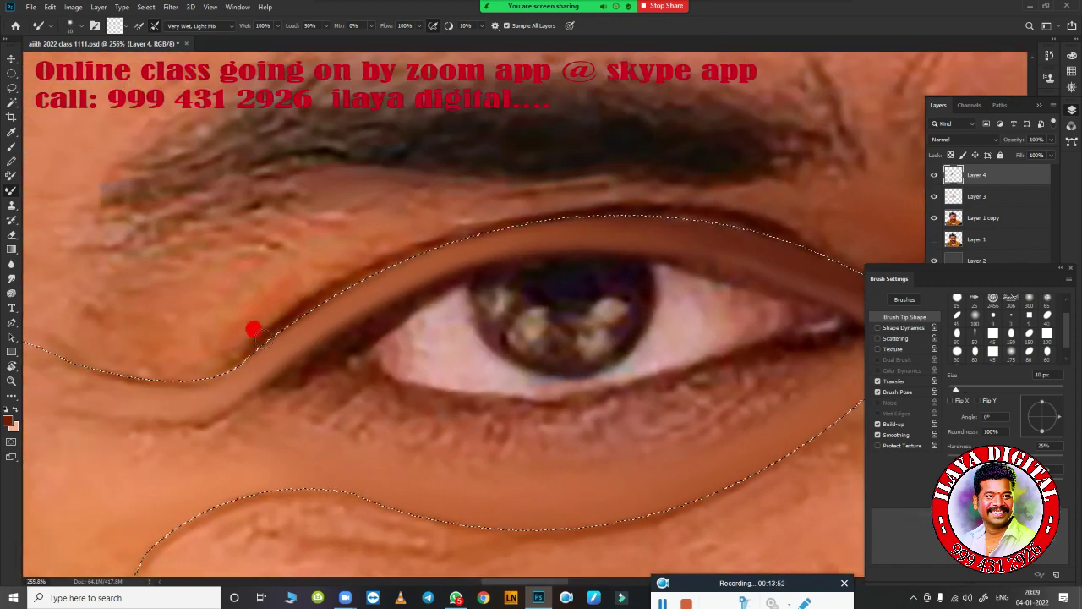
# Step: Blend the under-eye bag skin with a roughly 20 px brush, enlarging it for broader smoothing
pyautogui.press(']')
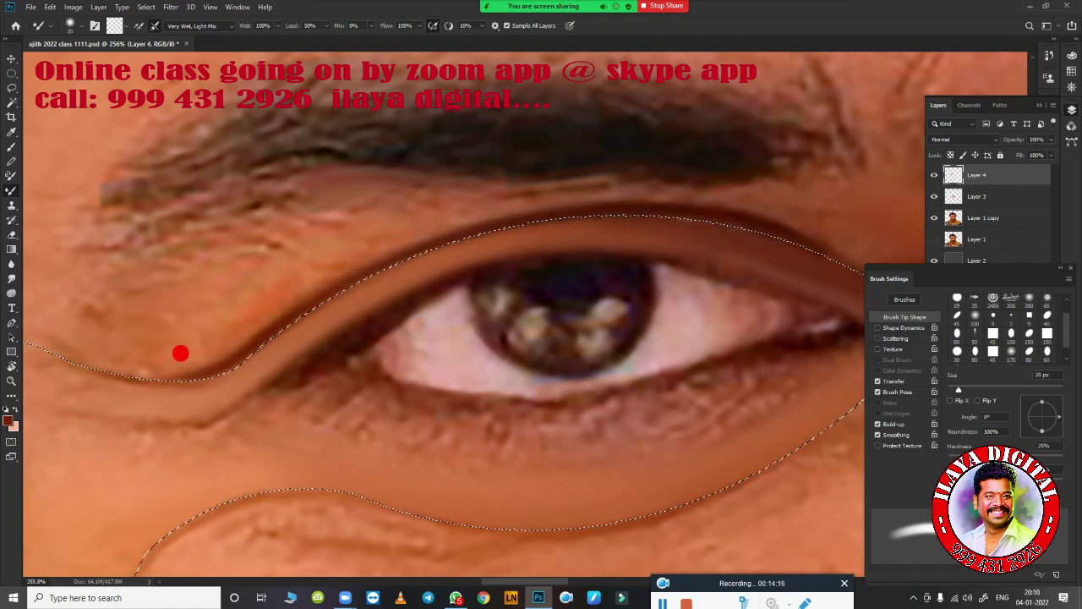
pyautogui.hscroll(3, 409, 221)
pyautogui.press('[')
pyautogui.scroll(-1, 720, 228)
pyautogui.scroll(-1, 531, 367)
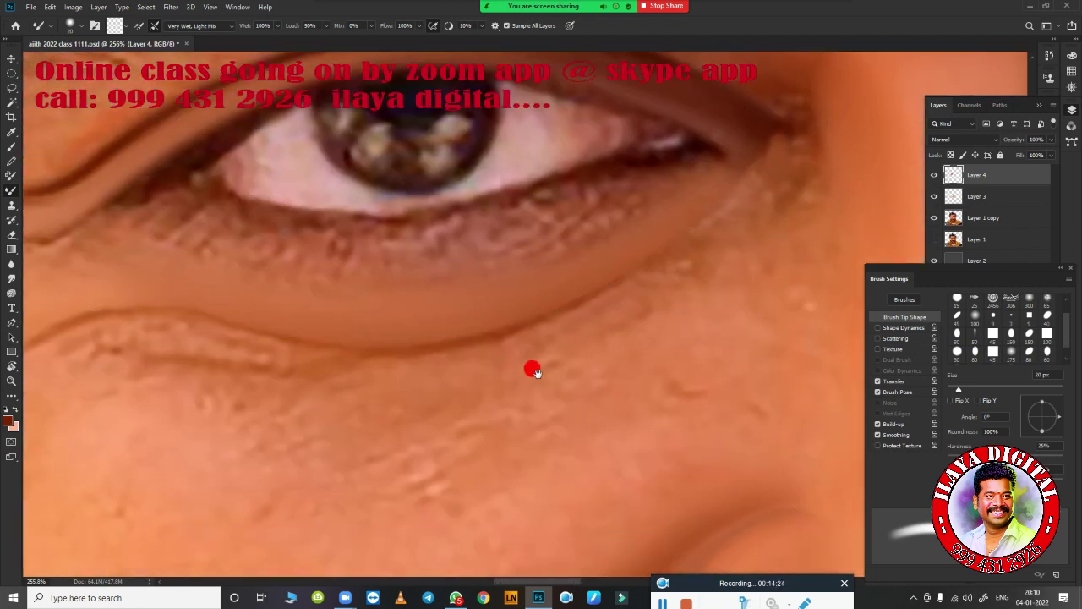
pyautogui.scroll(-1, 408, 298)
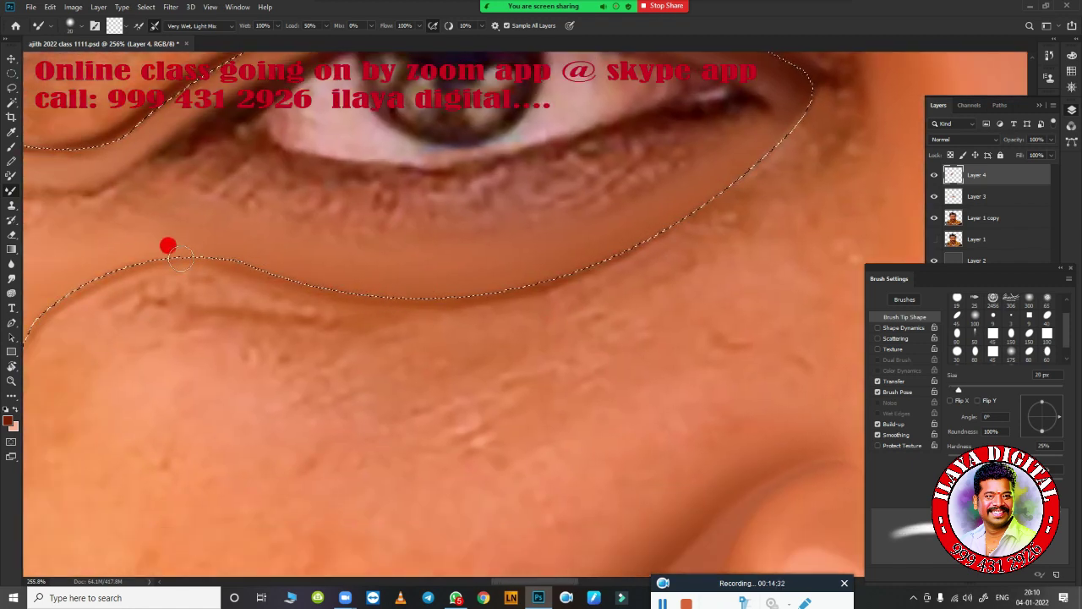
pyautogui.press(']')
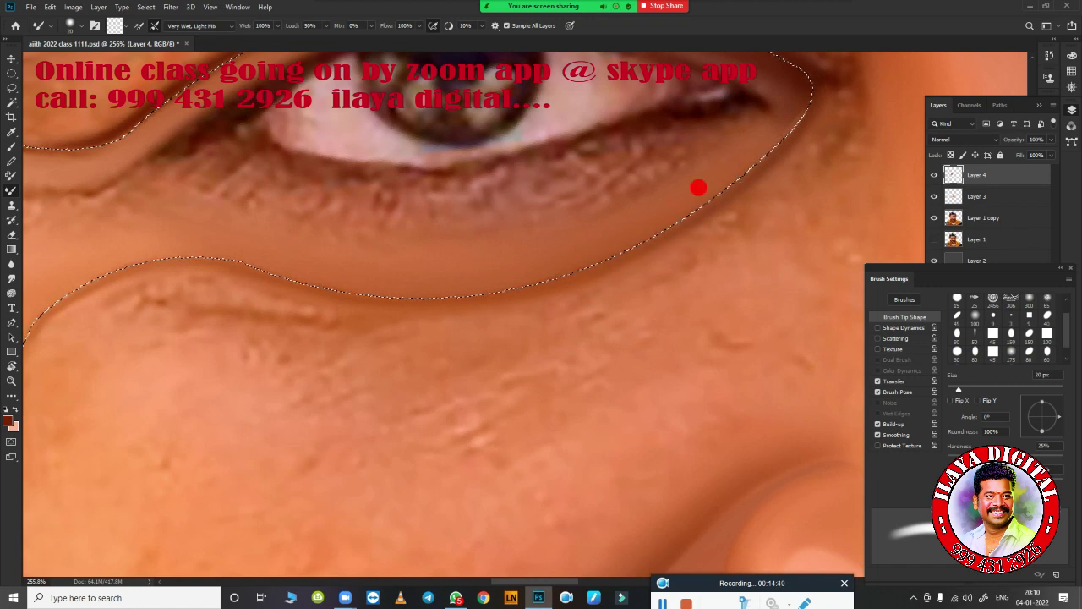
pyautogui.scroll(-2, 592, 372)
pyautogui.scroll(1, 600, 381)
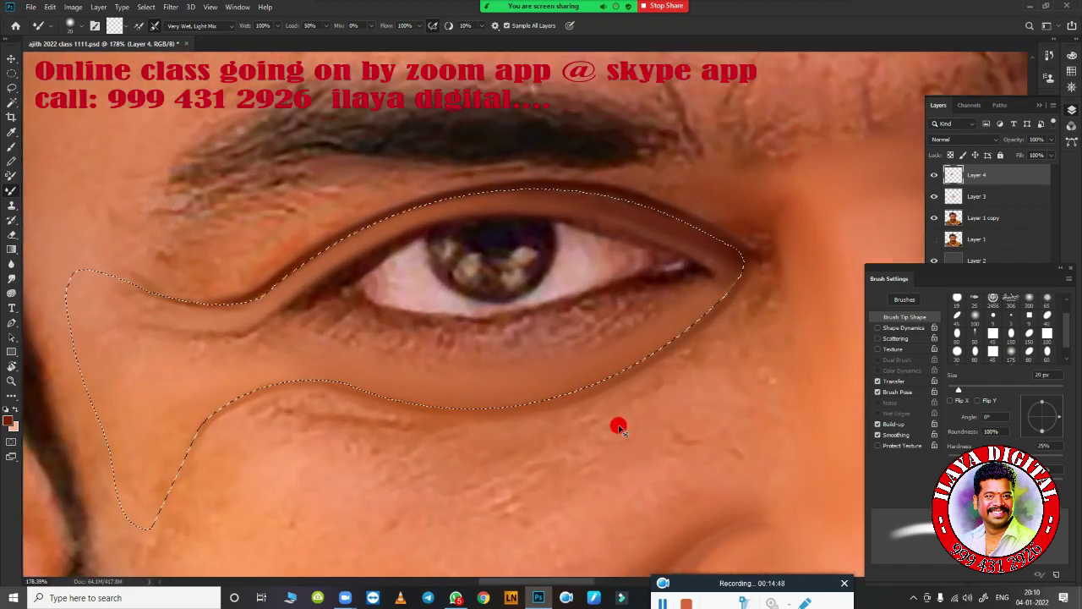
pyautogui.scroll(-1, 618, 432)
pyautogui.press(']')
pyautogui.press(']')
pyautogui.press(']')
pyautogui.press(']')
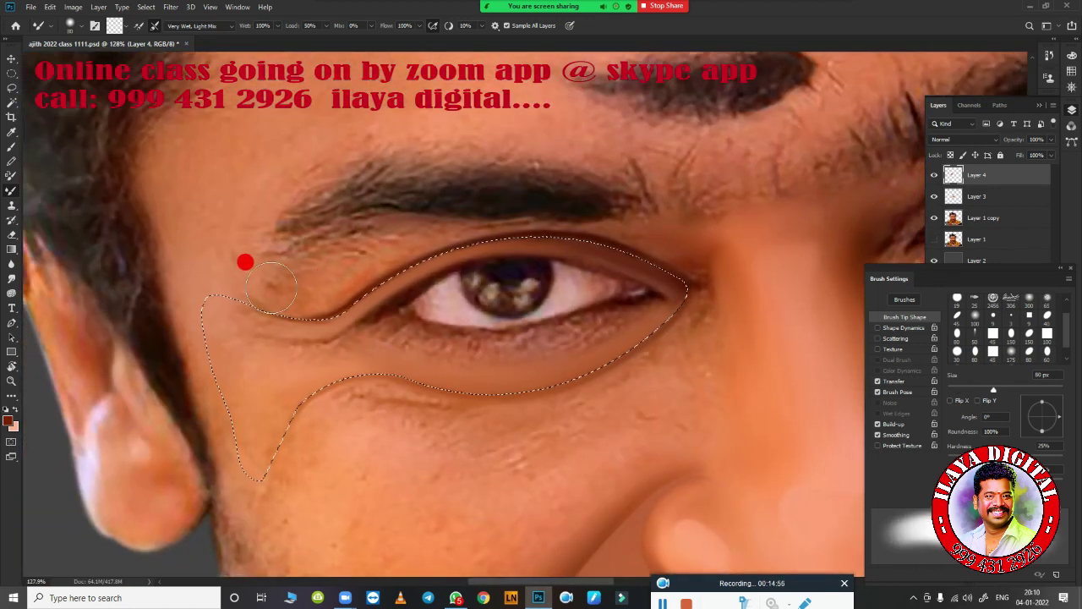
pyautogui.press(']')
pyautogui.press(']')
pyautogui.press(']')
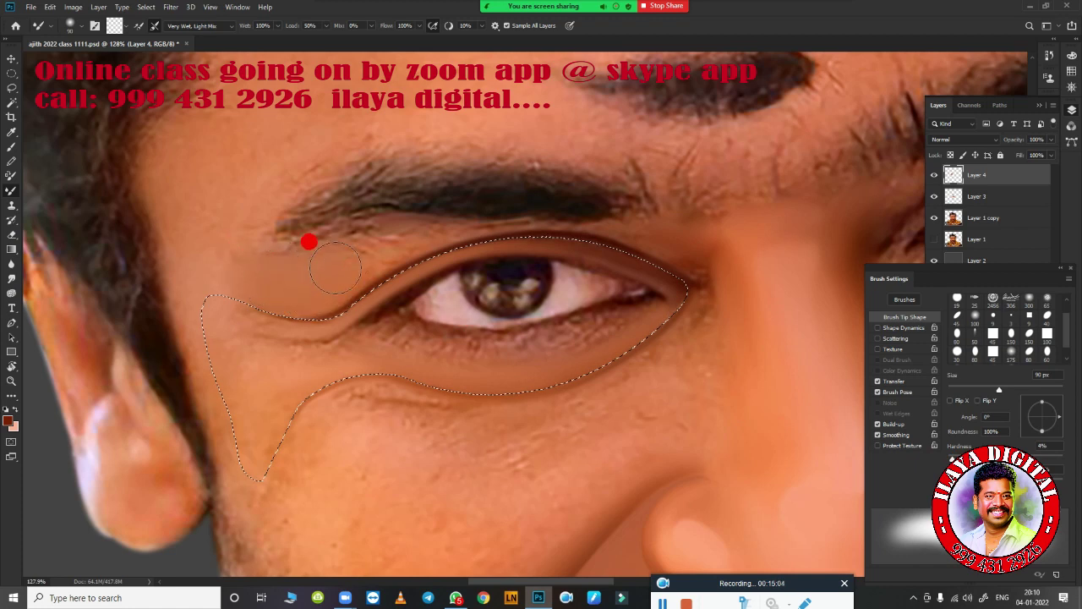
pyautogui.scroll(2, 336, 267)
pyautogui.scroll(2, 355, 279)
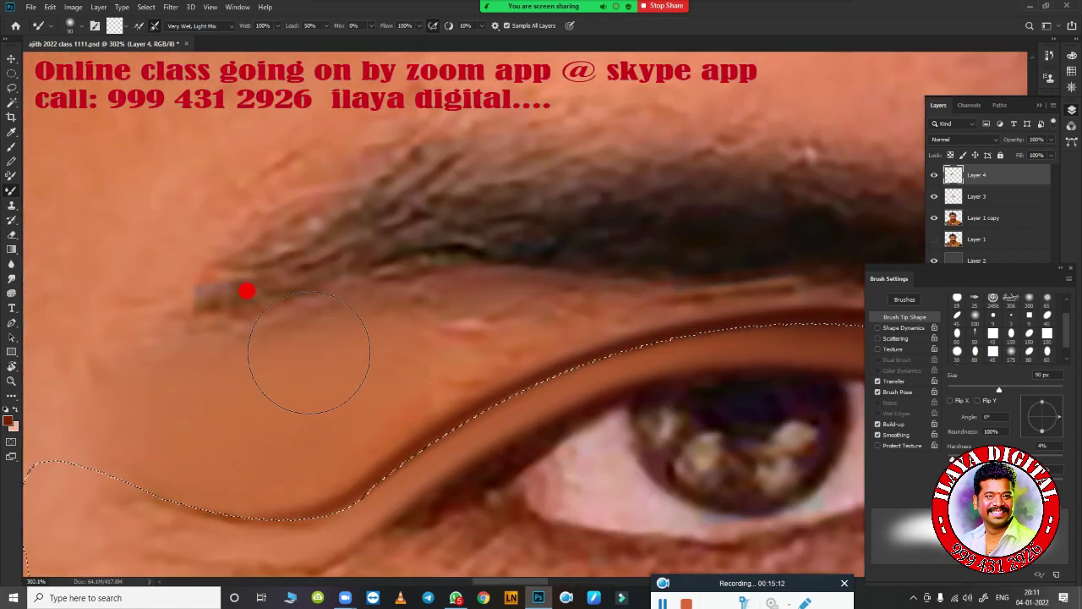
pyautogui.press('[')
# Step: Blend the lid edge, under-eye edge and outer eye-corner skin, varying brush size for each area
pyautogui.press('[')
pyautogui.moveTo(615, 366); pyautogui.dragTo(327, 416)
pyautogui.press('[')
pyautogui.press('[')
pyautogui.press('[')
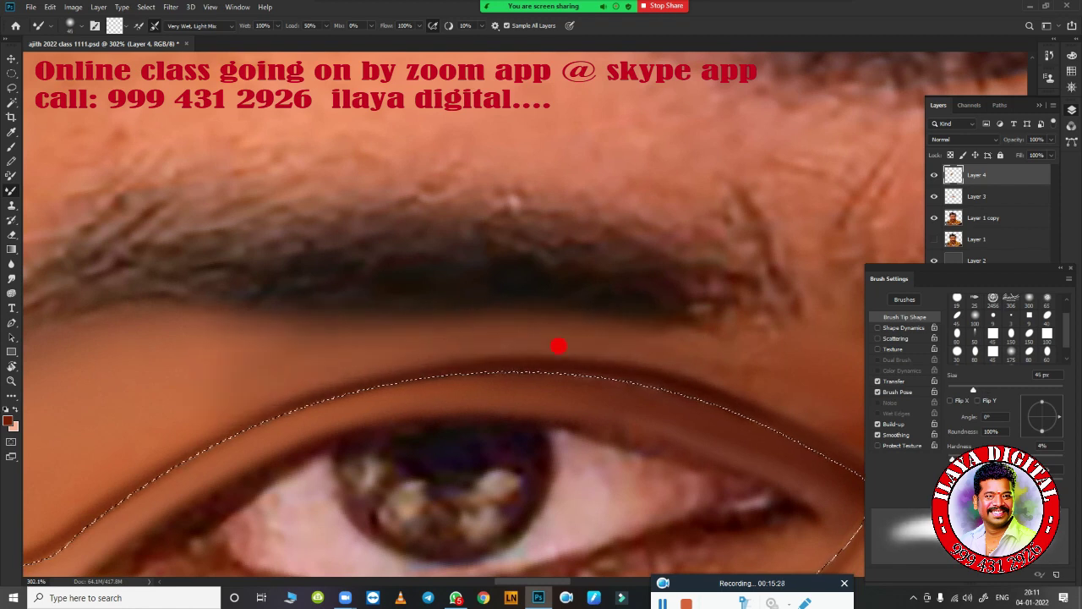
pyautogui.scroll(-1, 423, 321)
pyautogui.hscroll(5, 398, 339)
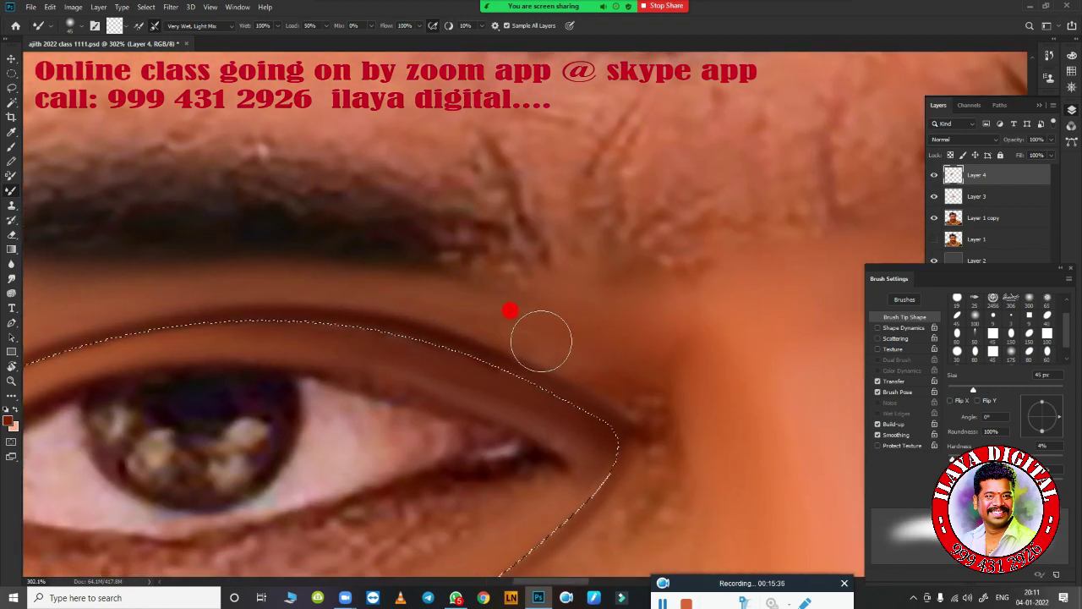
pyautogui.press('[')
pyautogui.press('[')
pyautogui.press('[')
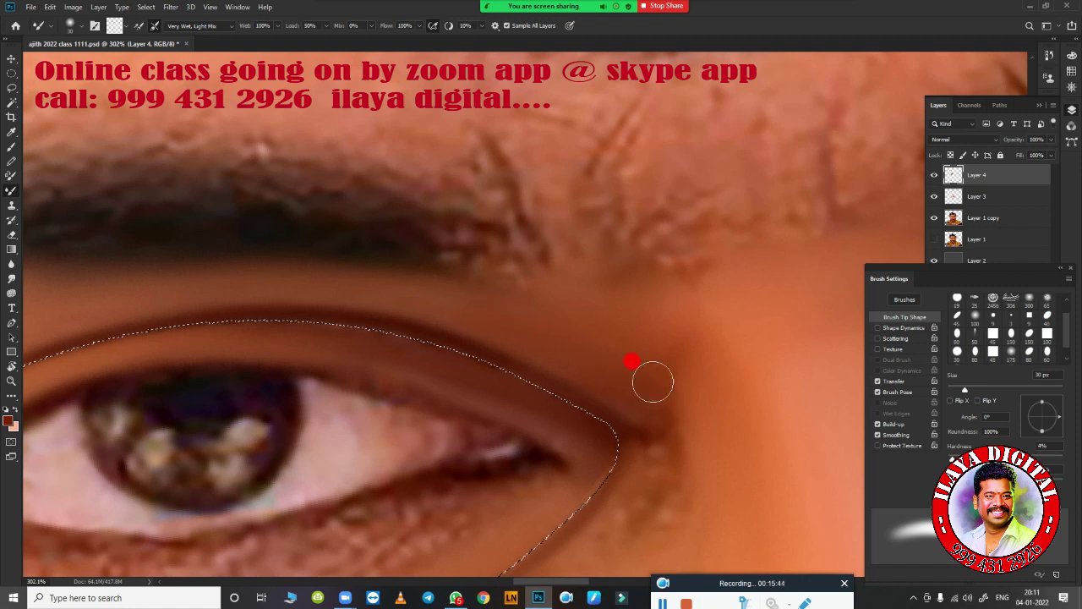
pyautogui.press(']')
pyautogui.press(']')
pyautogui.press(']')
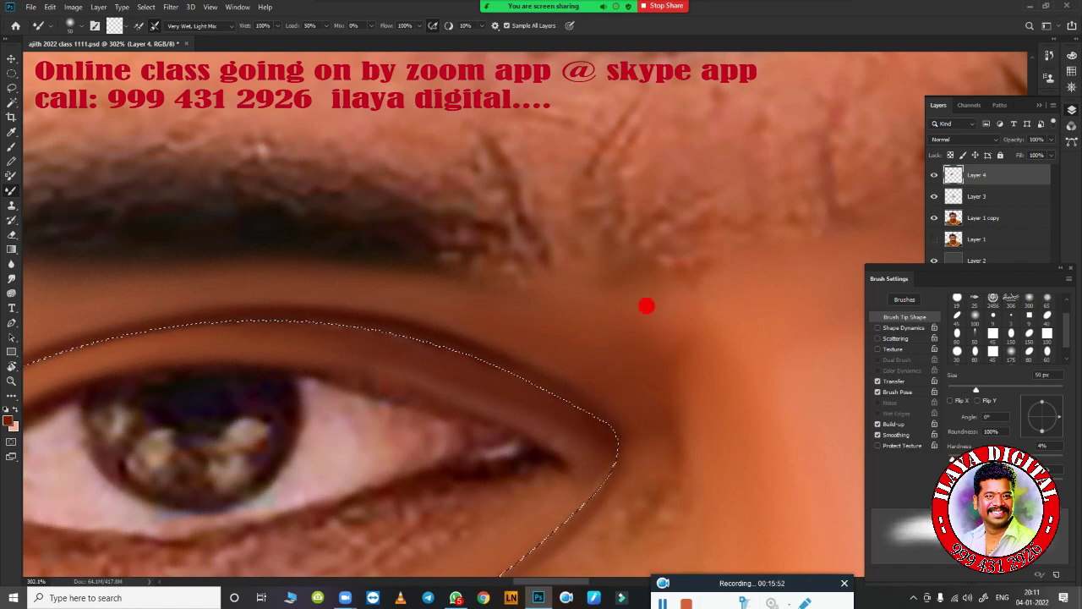
pyautogui.press(']')
pyautogui.scroll(-3, 592, 262)
pyautogui.scroll(2, 616, 304)
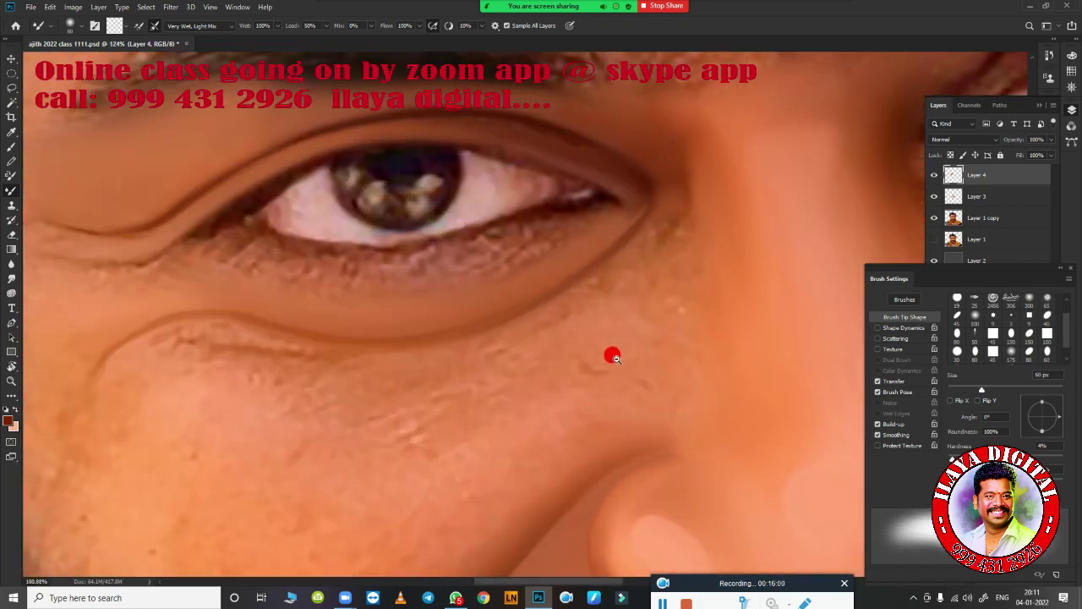
pyautogui.press('[')
pyautogui.press('[')
pyautogui.press('[')
pyautogui.press('[')
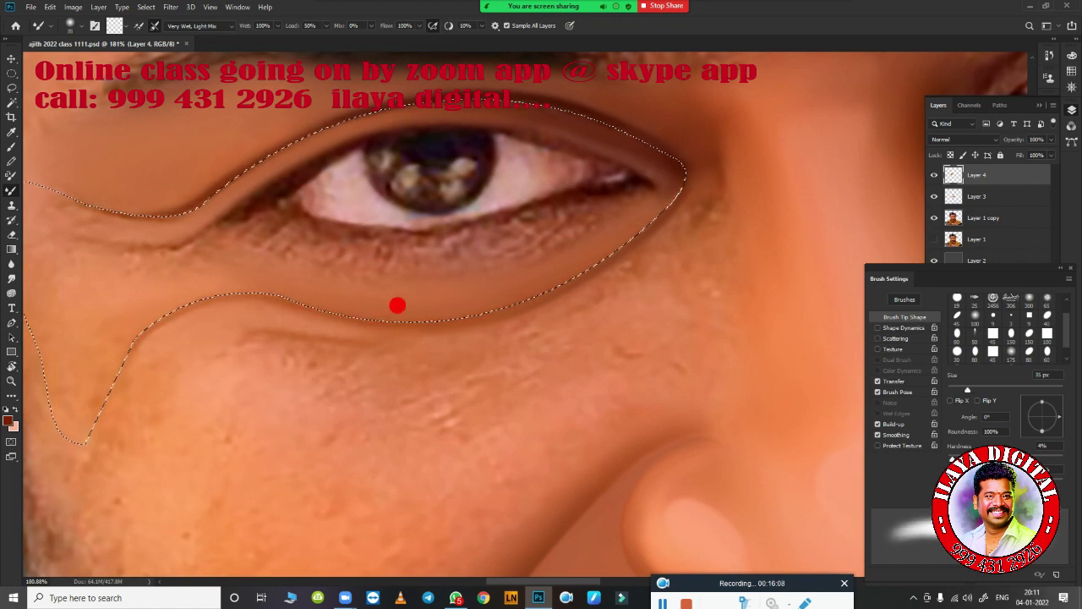
pyautogui.press(']')
pyautogui.press(']')
pyautogui.press(']')
pyautogui.press(']')
pyautogui.press(']')
pyautogui.press(']')
pyautogui.press(']')
pyautogui.press(']')
pyautogui.press(']')
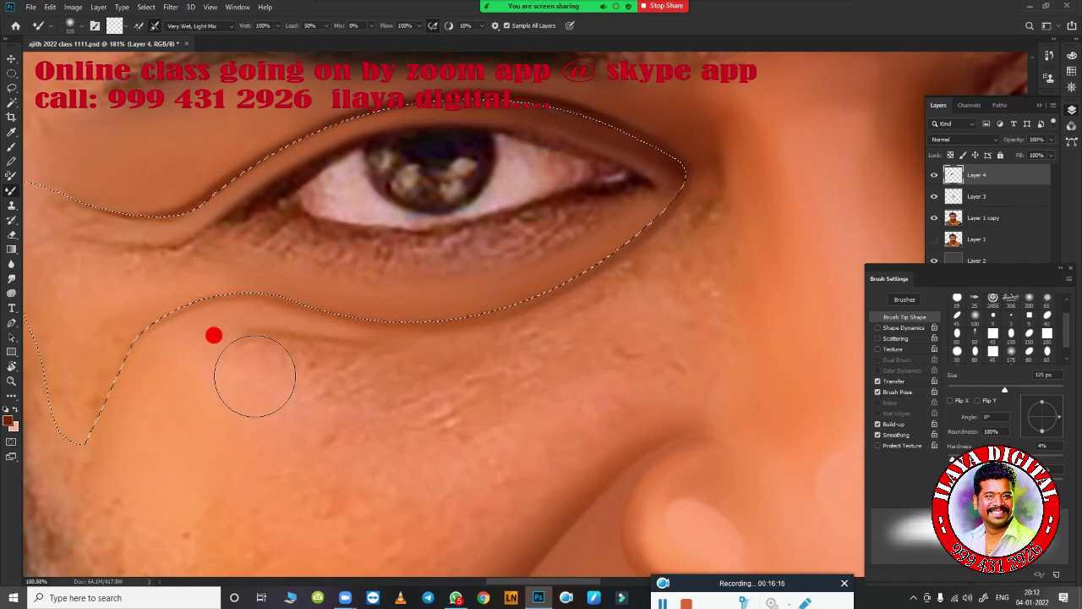
pyautogui.press('[')
pyautogui.press('[')
pyautogui.press('[')
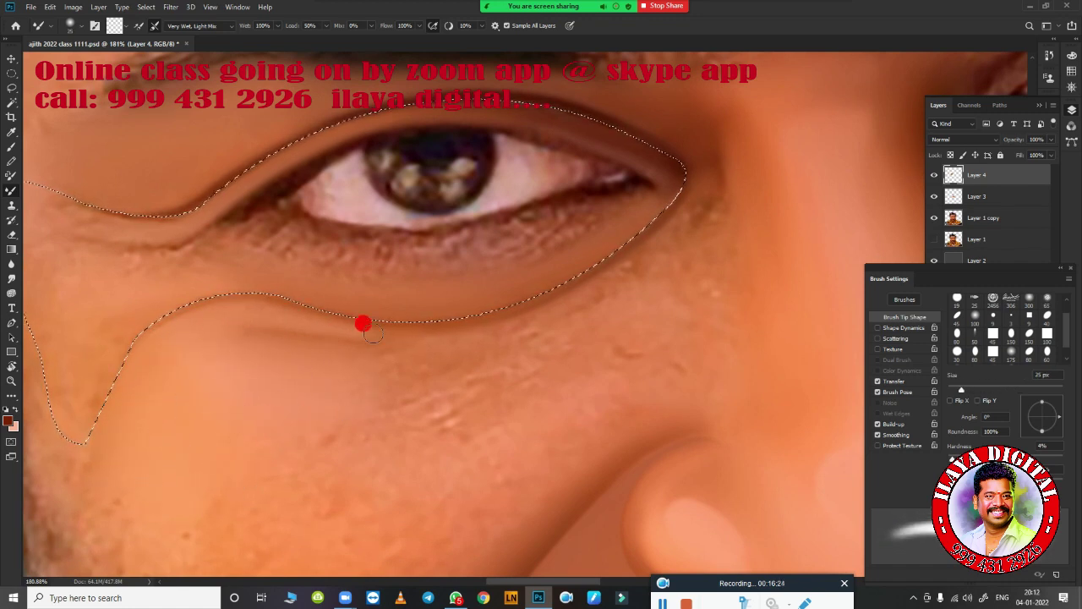
pyautogui.press(']')
pyautogui.press(']')
pyautogui.press(']')
pyautogui.press(']')
pyautogui.press(']')
pyautogui.press(']')
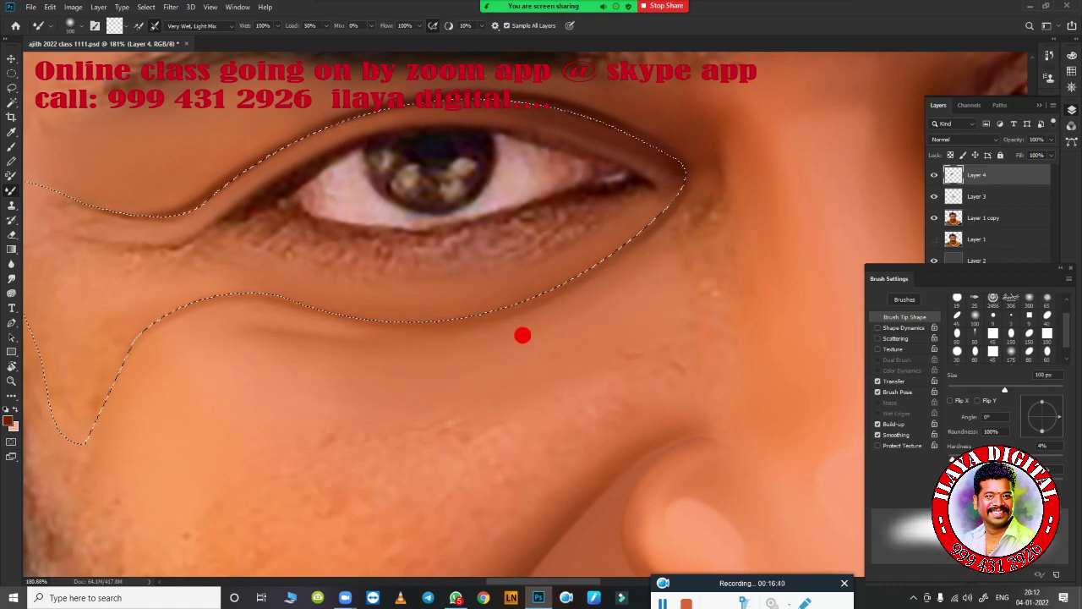
pyautogui.press(']')
pyautogui.press(']')
pyautogui.press(']')
pyautogui.press('[')
pyautogui.press('[')
pyautogui.press('[')
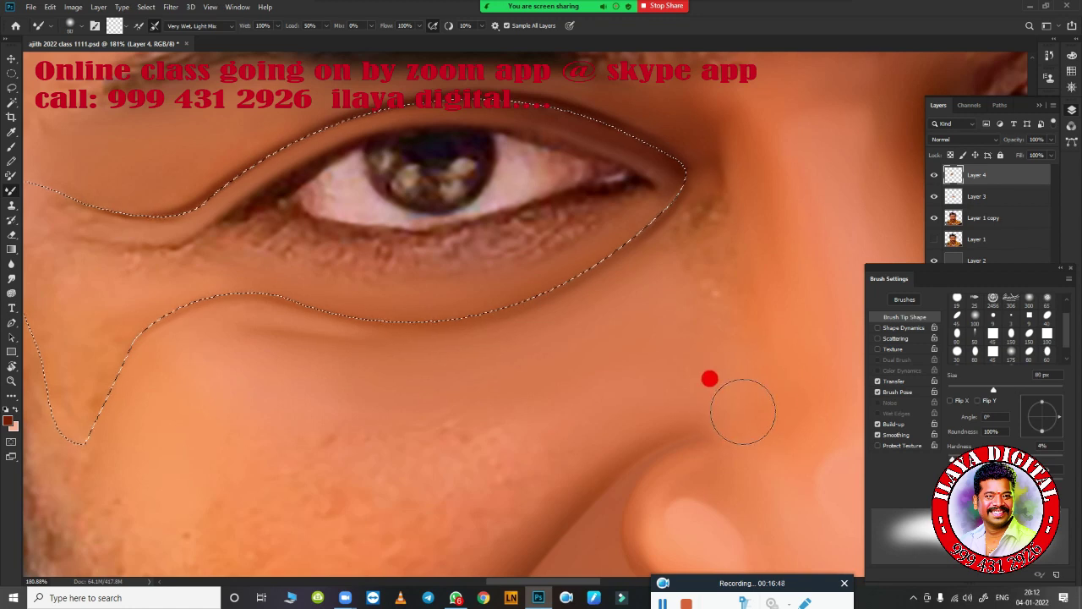
pyautogui.press('[')
pyautogui.press('[')
pyautogui.press(']')
pyautogui.press(']')
pyautogui.press(']')
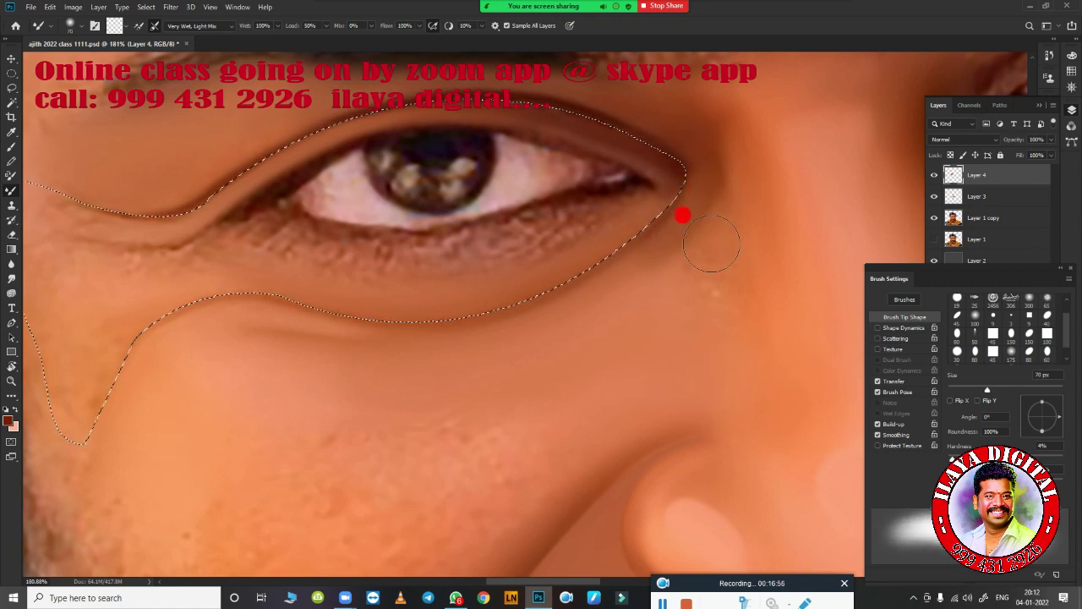
pyautogui.press(']')
pyautogui.press(']')
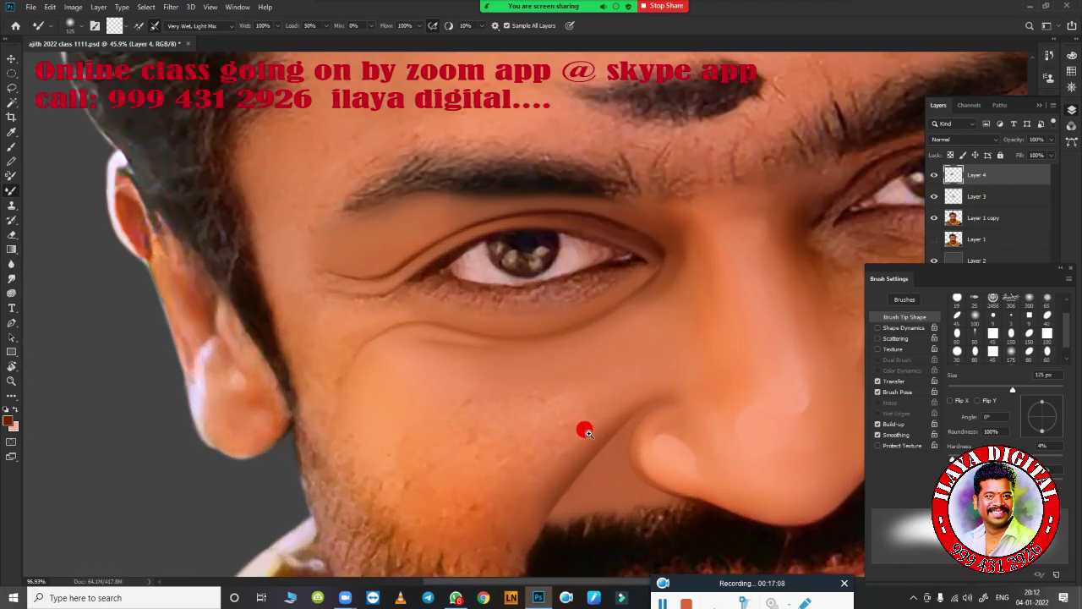
# Step: Zoom in on the eye and smooth the skin left of its outer corner
pyautogui.moveTo(684, 158)
pyautogui.mouseDown()
pyautogui.moveTo(669, 352)
pyautogui.moveTo(640, 498)
pyautogui.mouseUp()
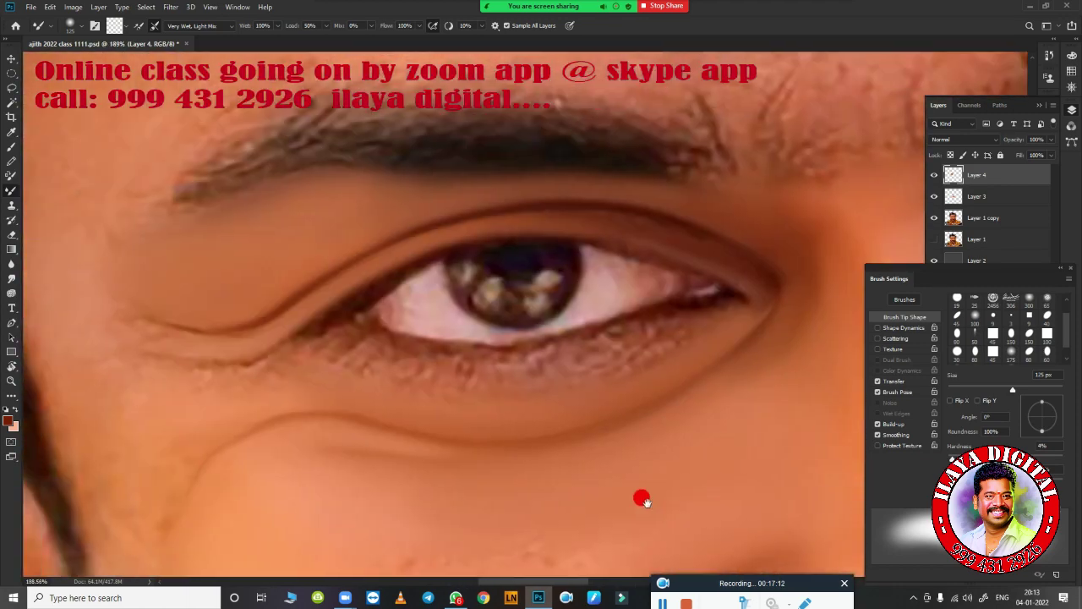
pyautogui.press('[')
pyautogui.press('[')
pyautogui.press('[')
pyautogui.press(']')
pyautogui.press(']')
pyautogui.press(']')
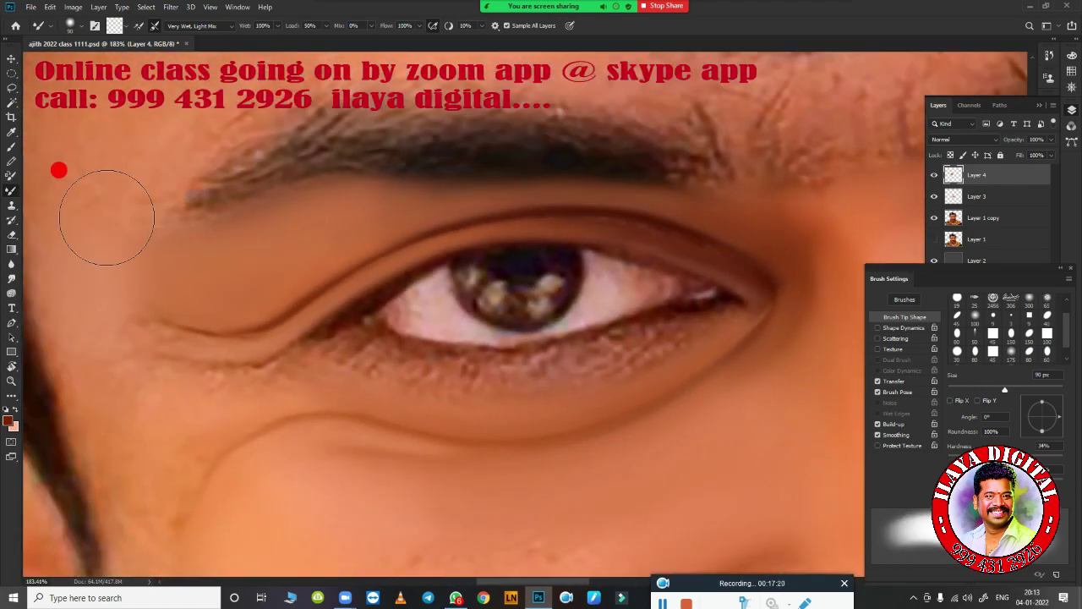
pyautogui.moveTo(104, 212)
pyautogui.mouseDown()
pyautogui.moveTo(135, 433)
pyautogui.moveTo(138, 411)
pyautogui.mouseUp()
# Step: Soften the wrinkle beneath the eye and the skin just under it with a smaller brush
pyautogui.press('[')
pyautogui.press('[')
pyautogui.press('[')
pyautogui.moveTo(169, 341)
pyautogui.mouseDown()
pyautogui.moveTo(258, 341)
pyautogui.moveTo(389, 284)
pyautogui.mouseUp()
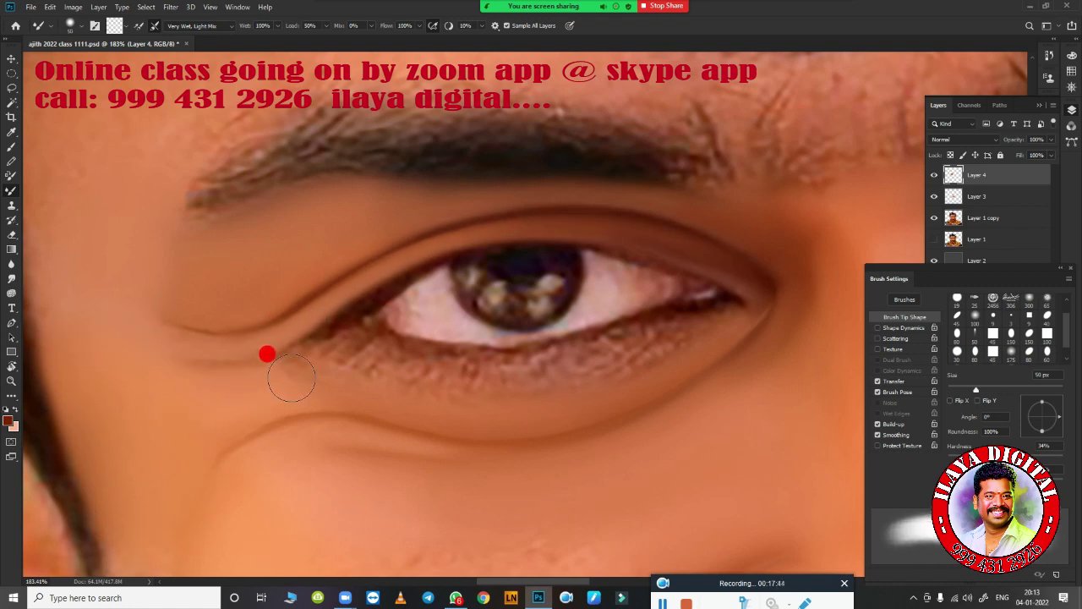
pyautogui.press('[')
pyautogui.moveTo(721, 356); pyautogui.dragTo(706, 359)
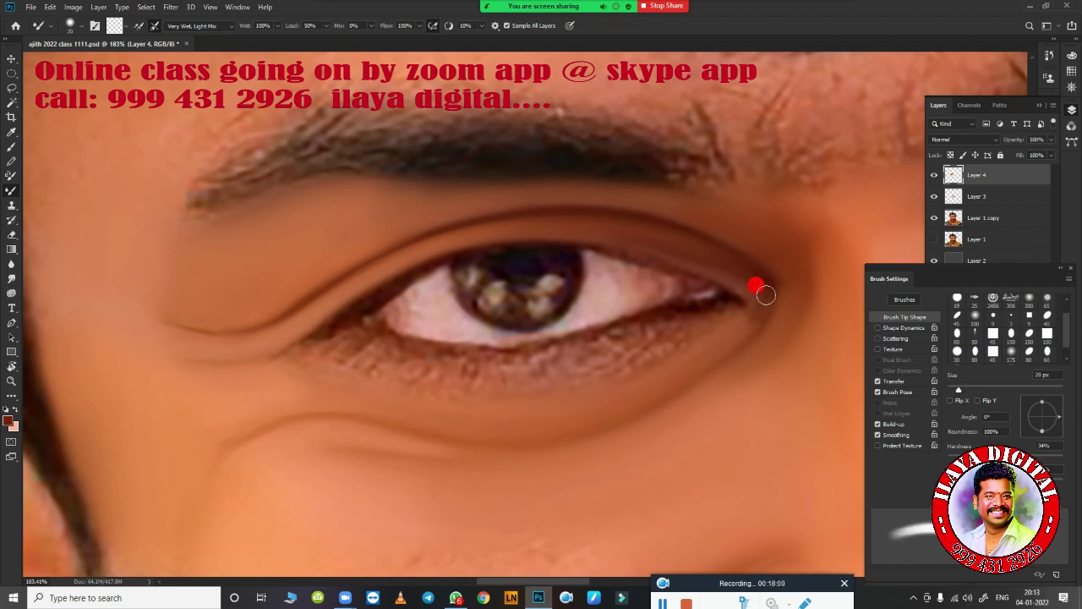
pyautogui.press(']')
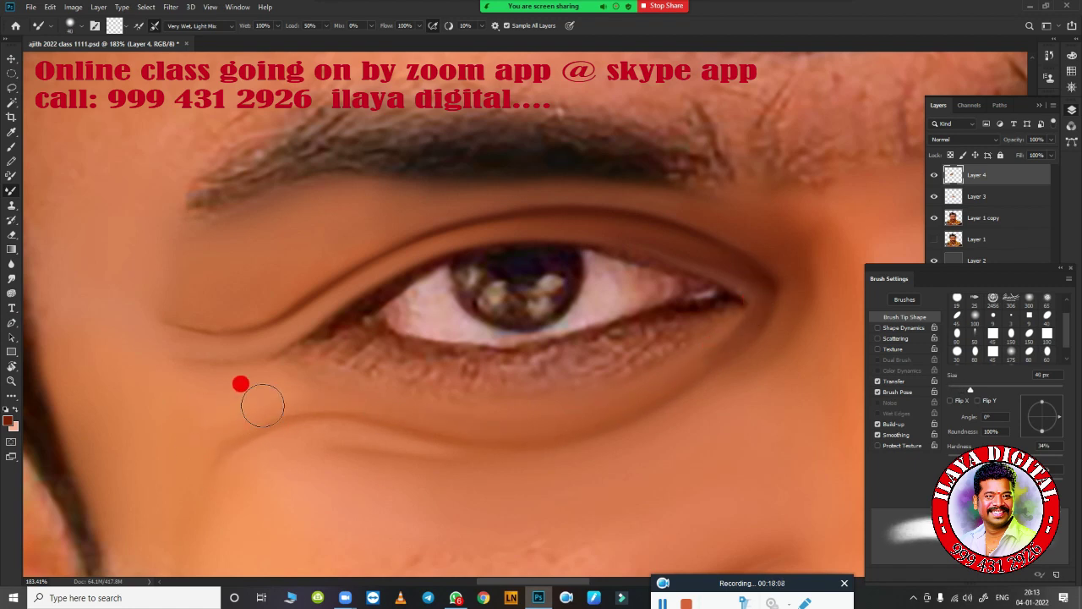
pyautogui.press(']')
pyautogui.scroll(-5, 575, 432)
pyautogui.scroll(5, 648, 420)
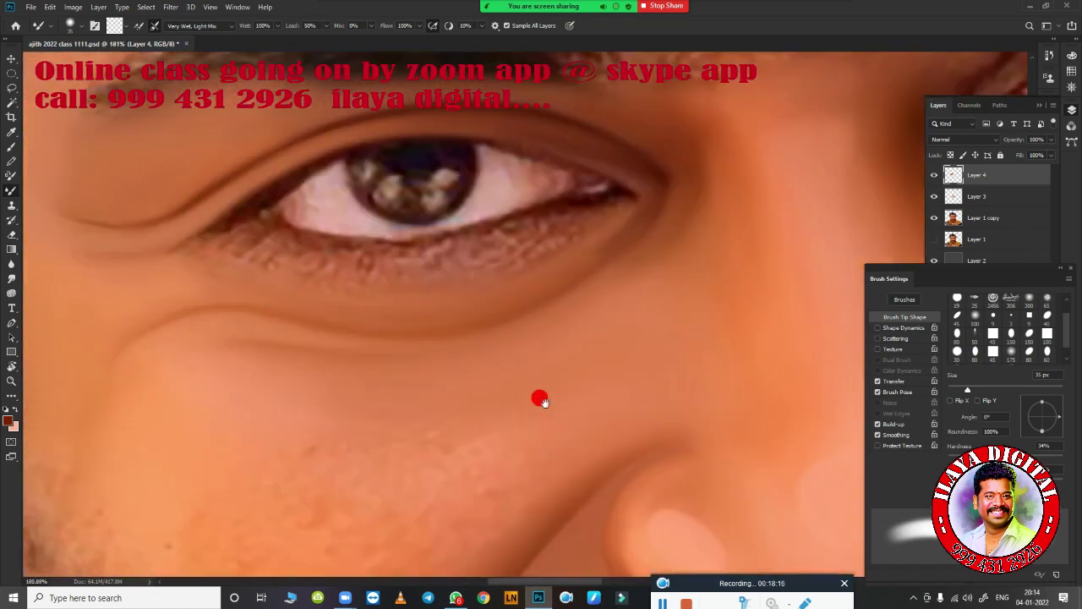
pyautogui.press('p')
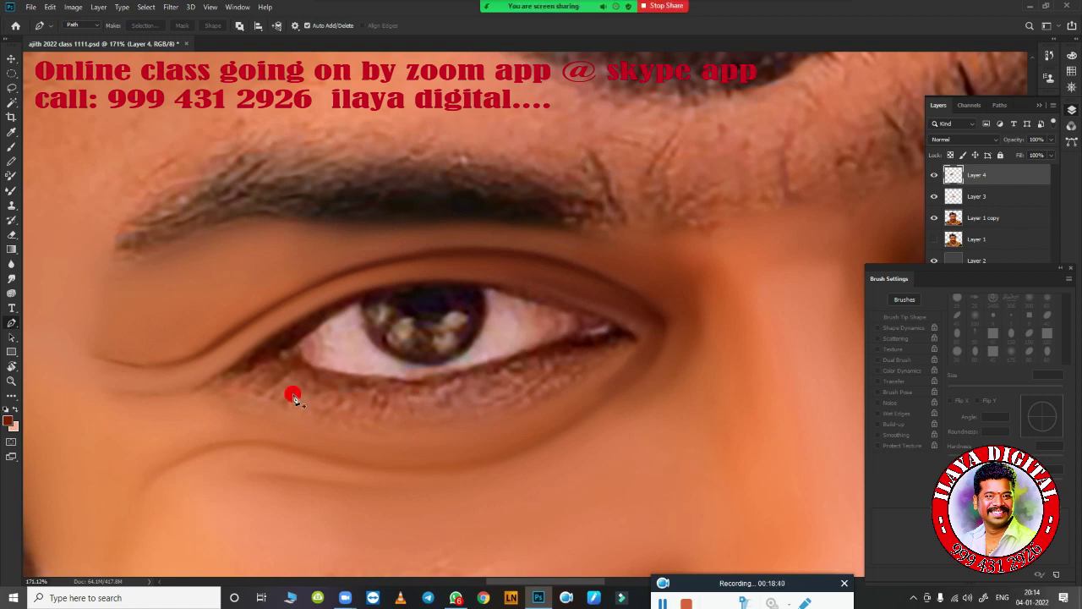
# Step: Extend the path along the eye's outline and feather the resulting eye-white selection
pyautogui.scroll(-4, 292, 397)
pyautogui.scroll(2, 348, 355)
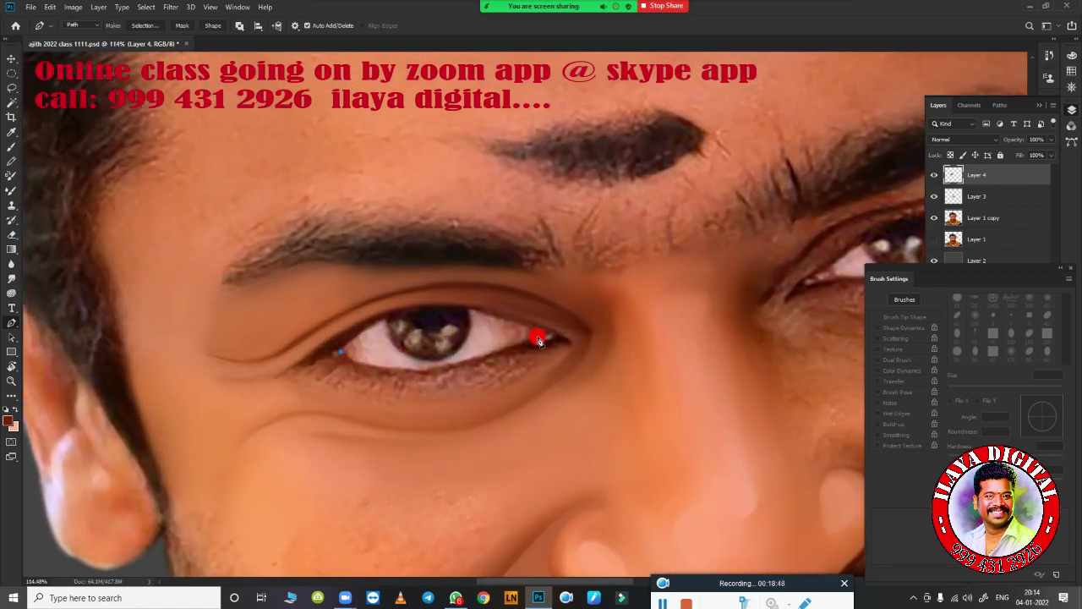
pyautogui.moveTo(534, 329); pyautogui.dragTo(654, 389)
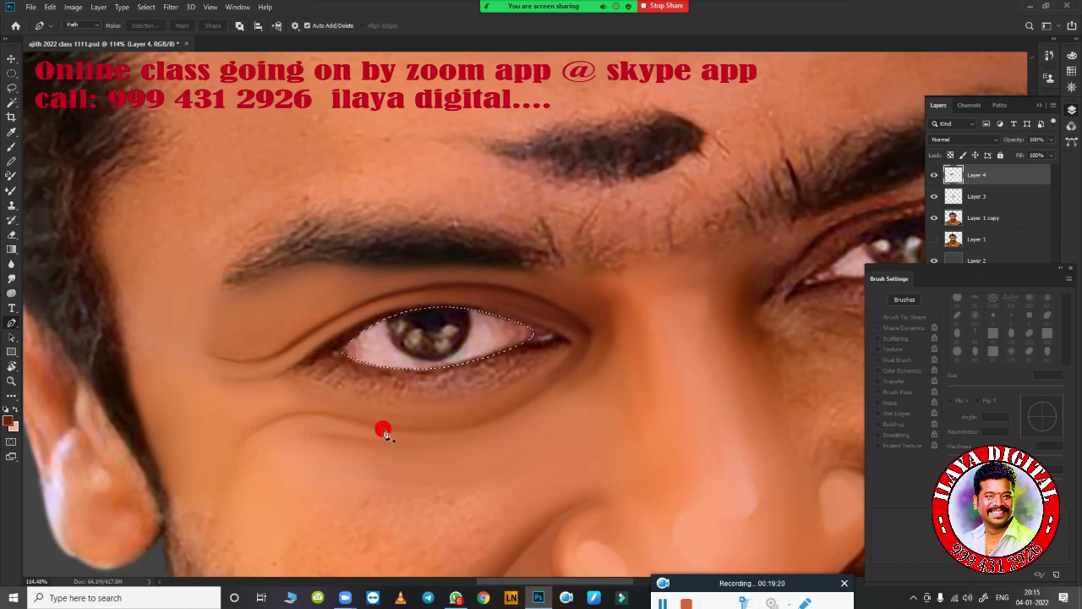
pyautogui.hotkey('shift', 'F6')
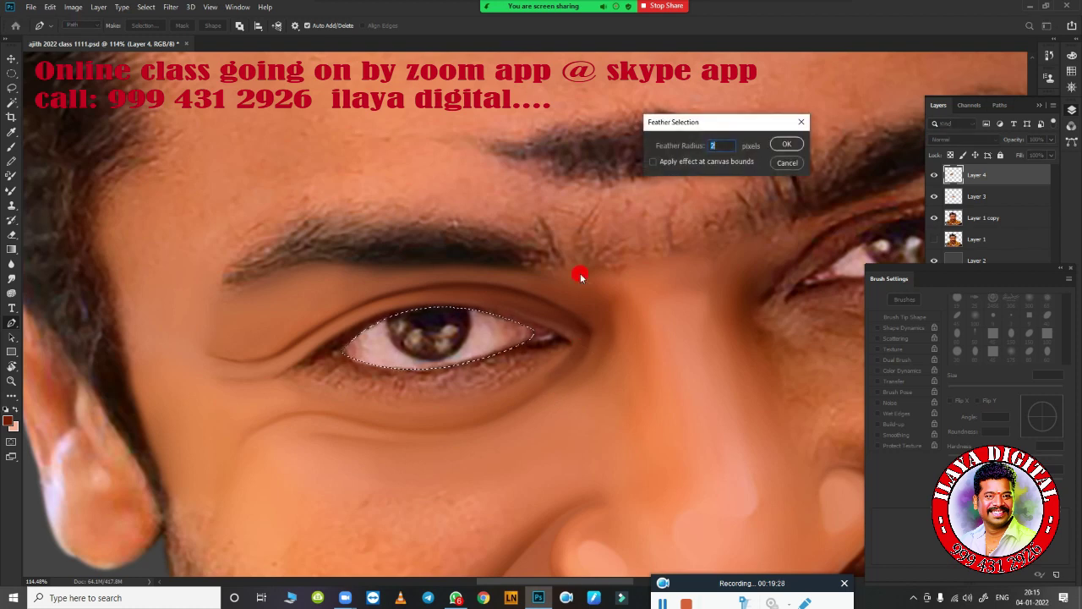
pyautogui.press('Return')
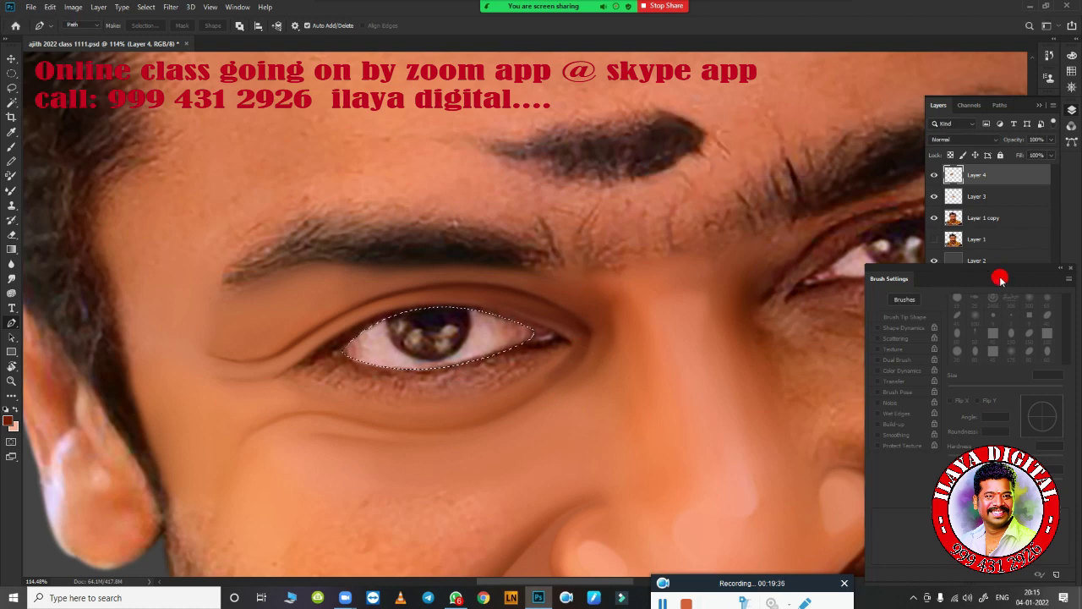
pyautogui.scroll(5, 550, 375)
pyautogui.scroll(1, 575, 381)
# Step: Smooth and lighten the eye white from inner to outer corner with a 35 px Mixer Brush
pyautogui.press('b')
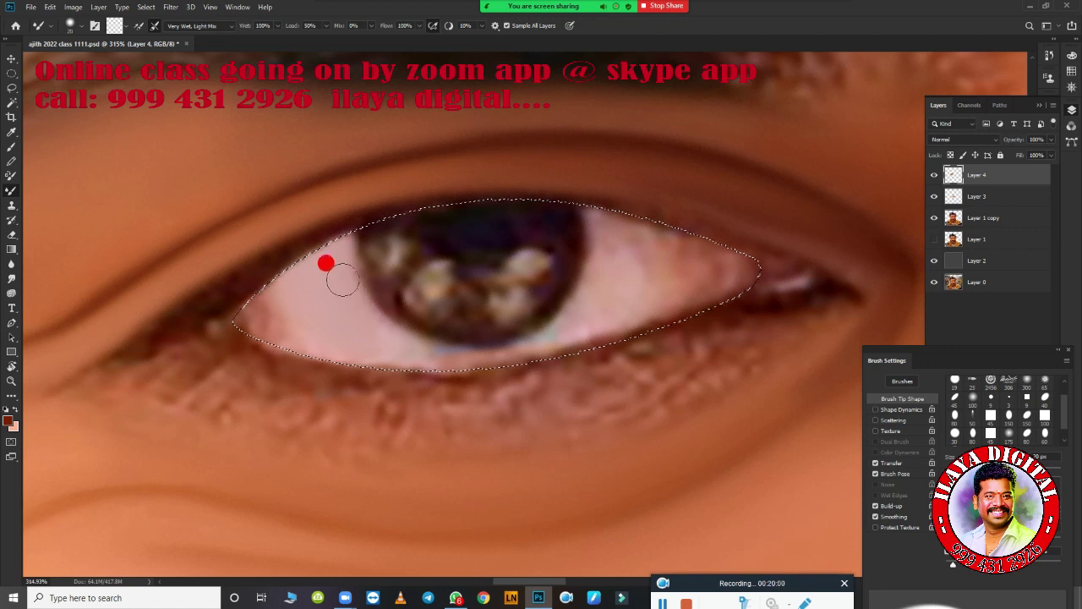
pyautogui.moveTo(343, 279); pyautogui.dragTo(314, 340)
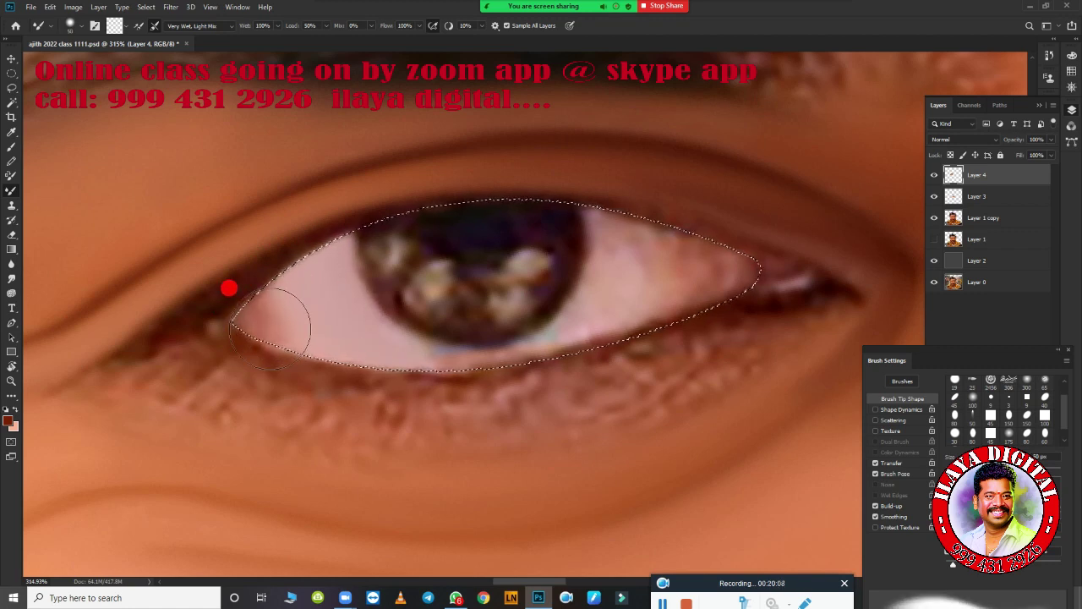
pyautogui.press('[')
pyautogui.press('[')
pyautogui.press('[')
pyautogui.moveTo(279, 268)
pyautogui.mouseDown()
pyautogui.moveTo(358, 343)
pyautogui.moveTo(476, 350)
pyautogui.moveTo(586, 282)
pyautogui.moveTo(586, 228)
pyautogui.moveTo(620, 244)
pyautogui.moveTo(489, 345)
pyautogui.mouseUp()
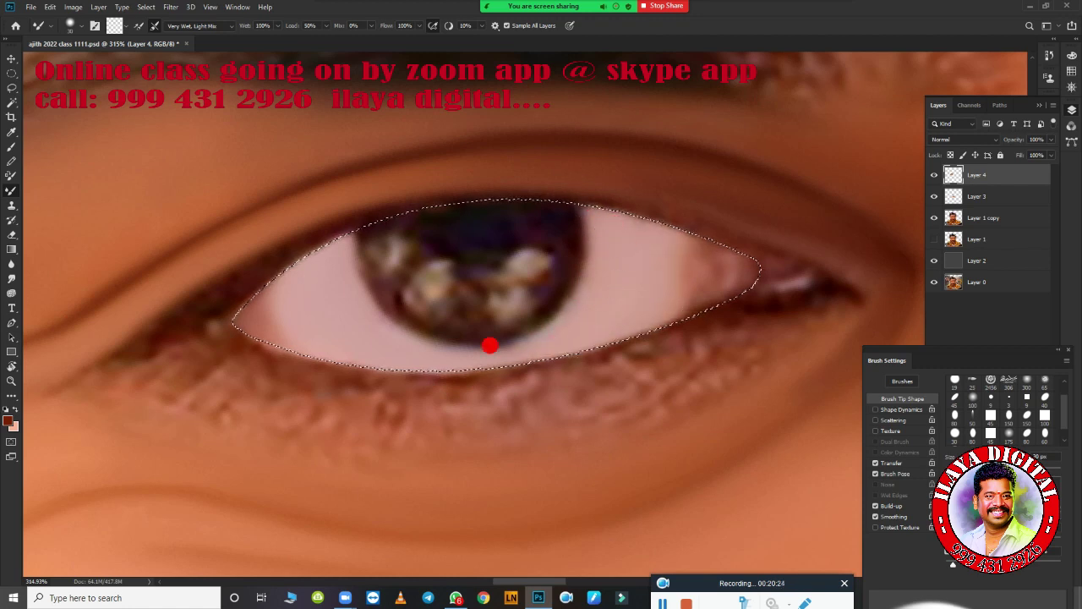
pyautogui.moveTo(634, 256); pyautogui.dragTo(743, 288)
pyautogui.moveTo(651, 271); pyautogui.dragTo(758, 287)
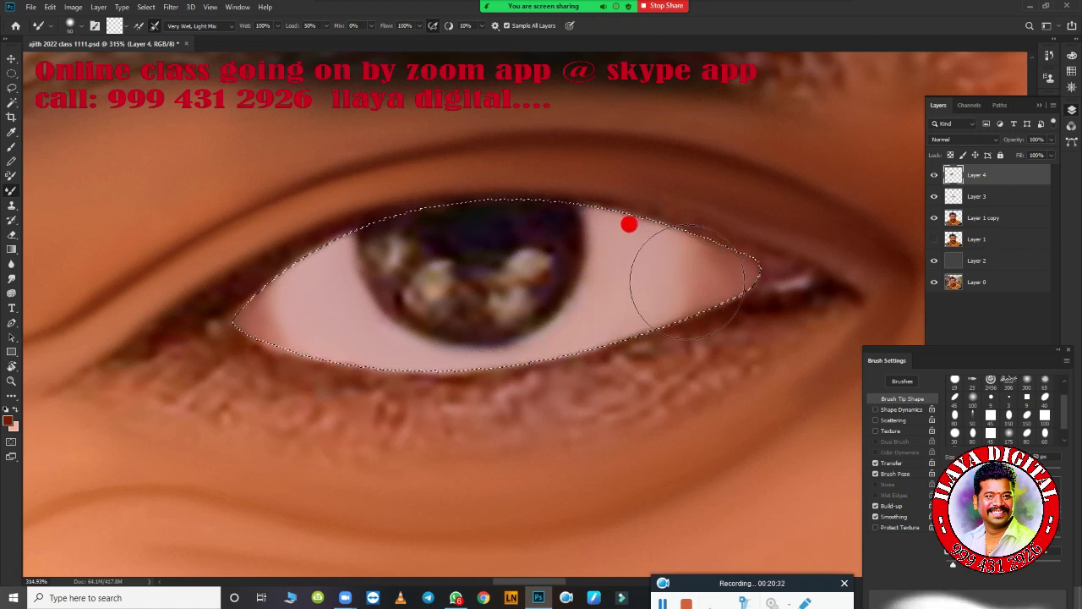
# Step: Check the selection edge, then blend along the lower eyelid to the outer corner
pyautogui.hotkey('ctrl', 'd')
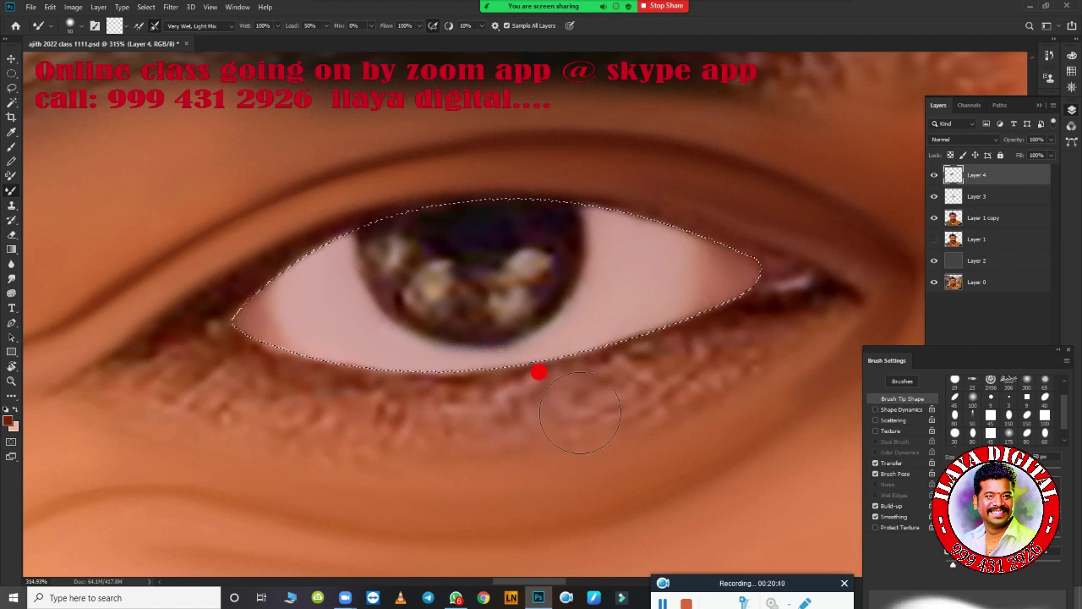
pyautogui.scroll(-5, 585, 430)
pyautogui.scroll(5, 617, 446)
pyautogui.hotkey('ctrl', 'shift', 'd')
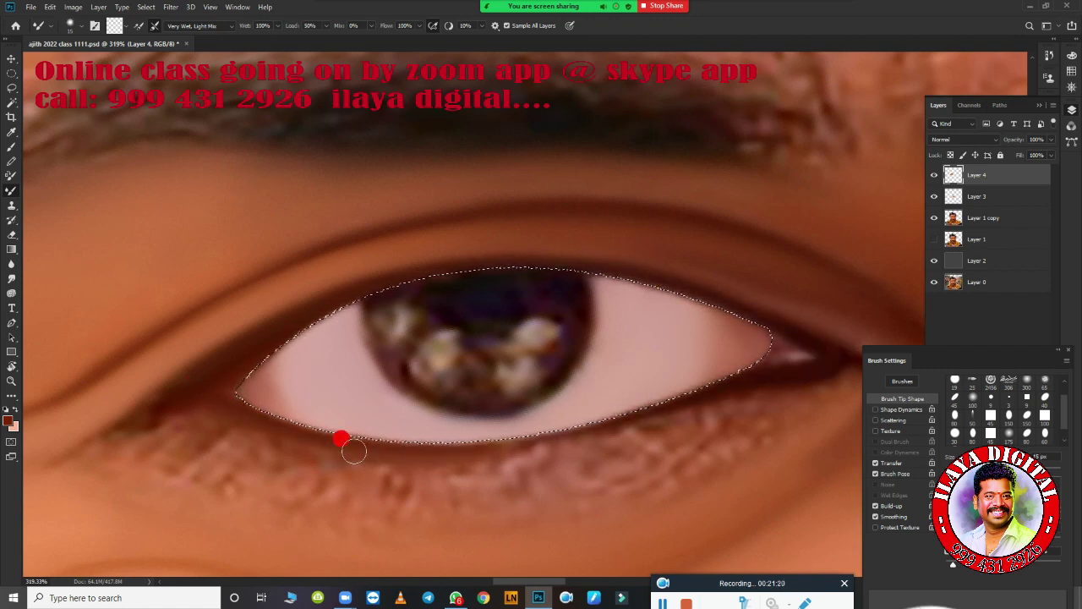
pyautogui.moveTo(353, 450); pyautogui.dragTo(558, 439)
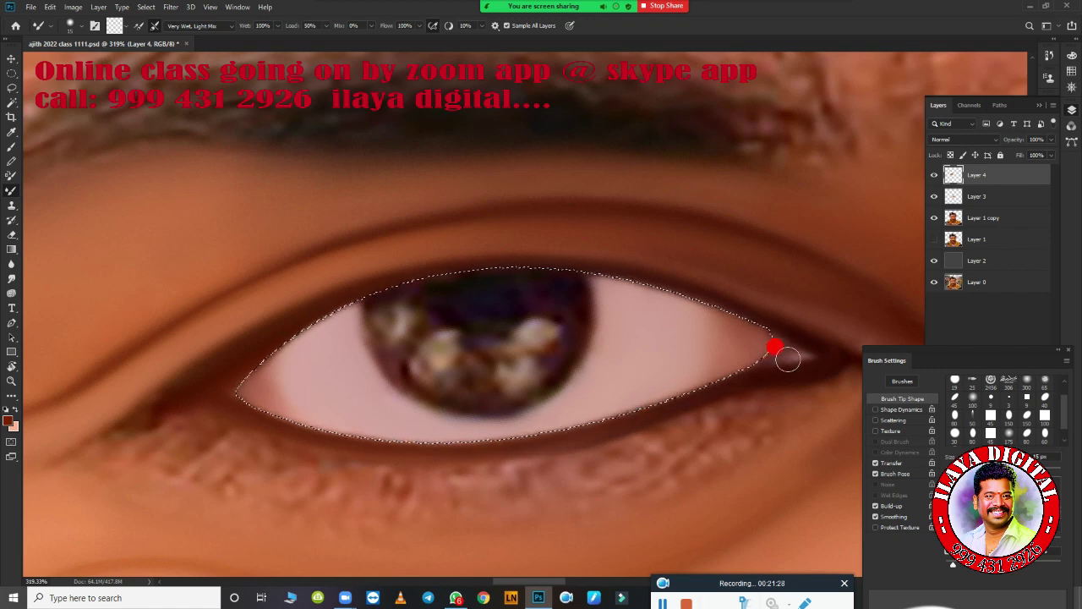
# Step: Deselect and darken and smooth the upper and lower lash lines toward the outer corner
pyautogui.hotkey('ctrl', 'd')
pyautogui.scroll(-5, 213, 405)
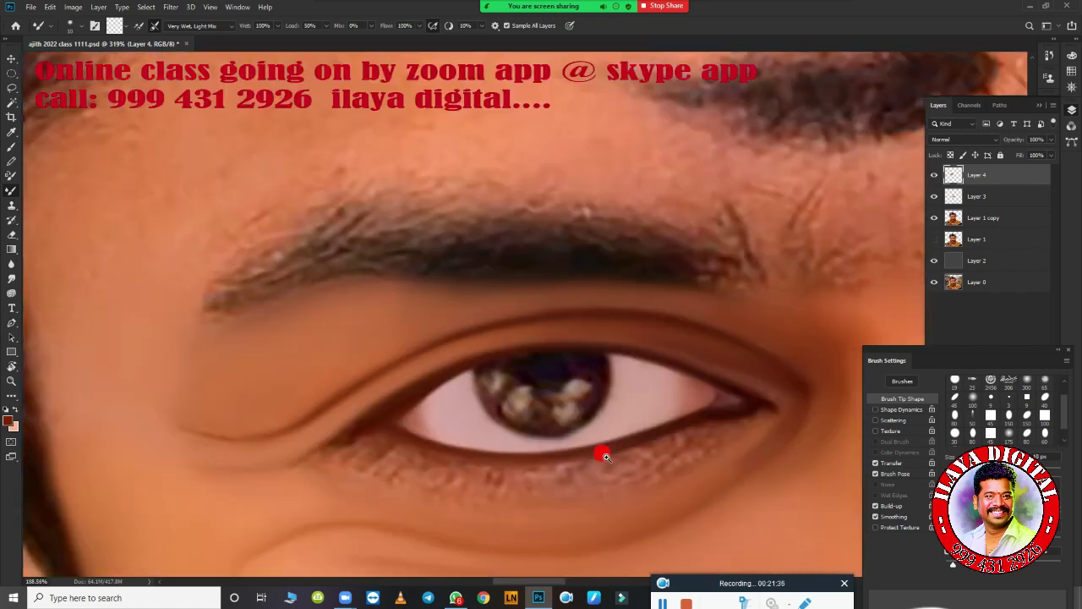
pyautogui.scroll(5, 283, 358)
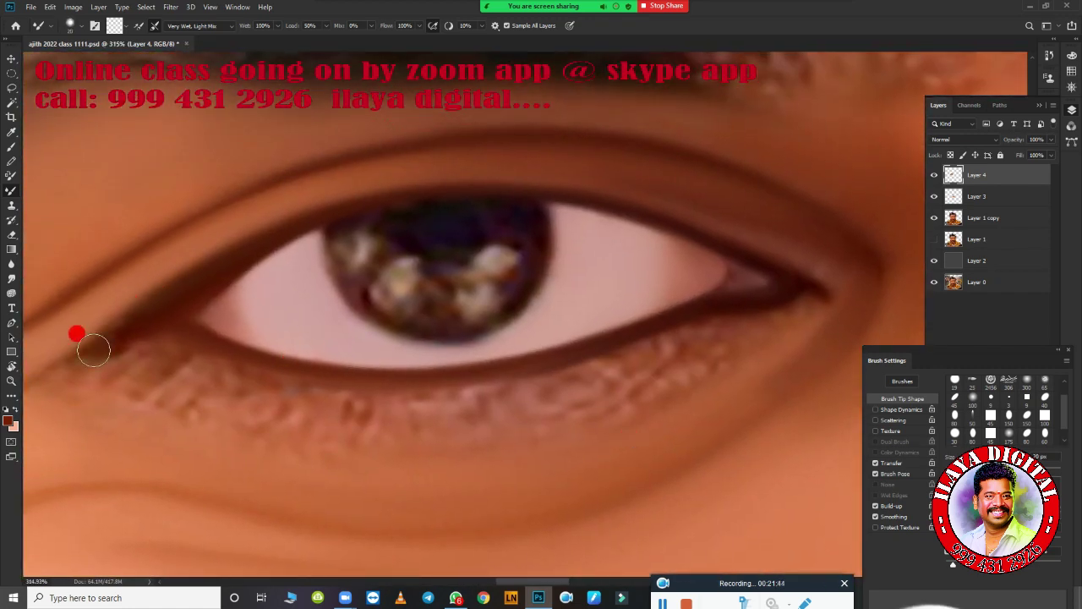
pyautogui.moveTo(93, 349)
pyautogui.mouseDown()
pyautogui.moveTo(152, 284)
pyautogui.moveTo(394, 200)
pyautogui.mouseUp()
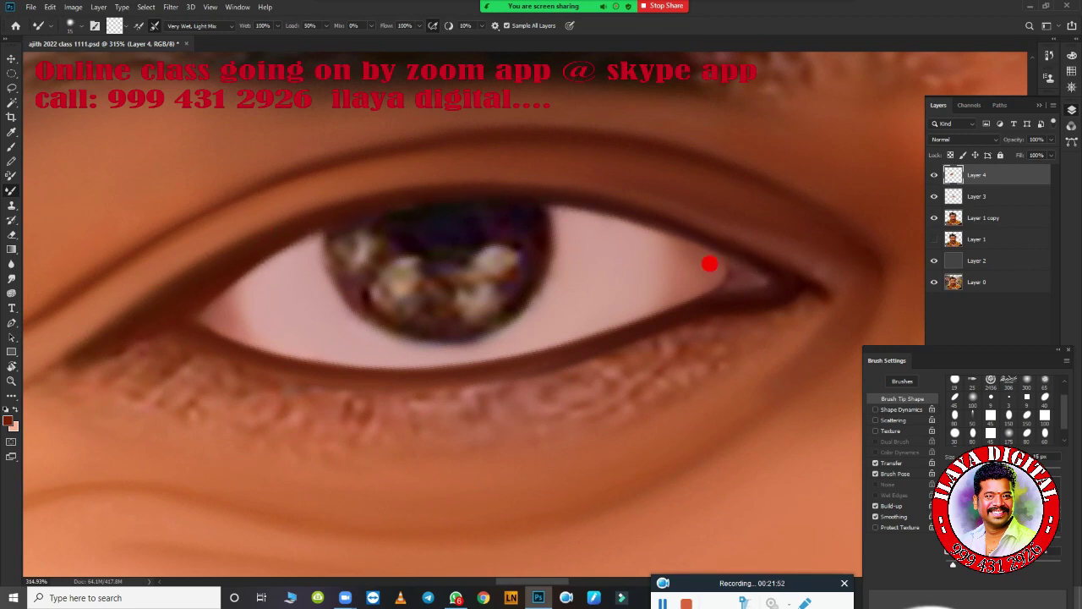
pyautogui.moveTo(683, 308); pyautogui.dragTo(536, 343)
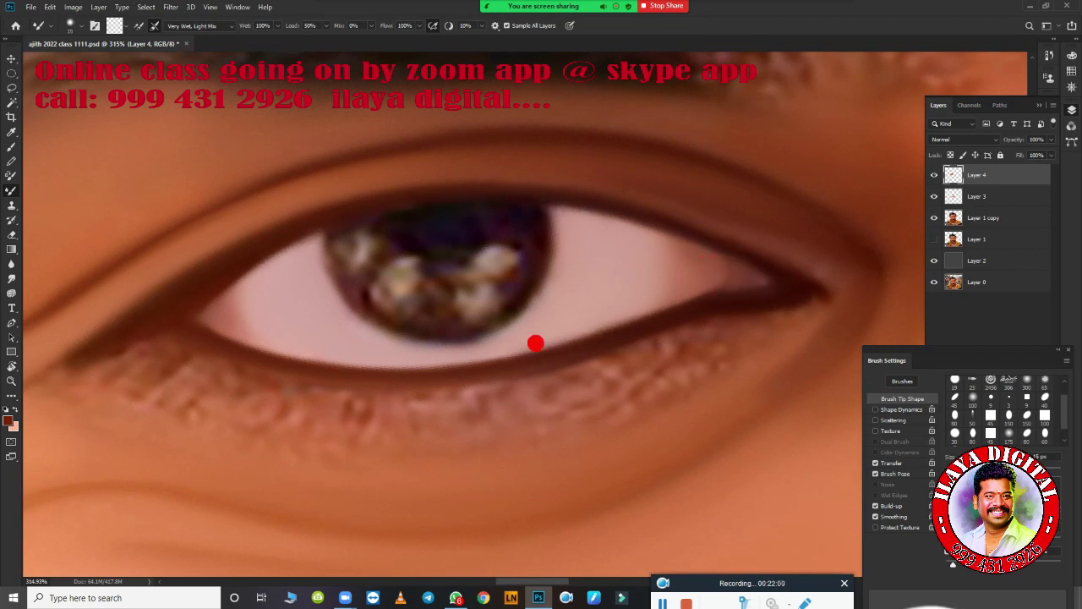
pyautogui.scroll(-3, 205, 382)
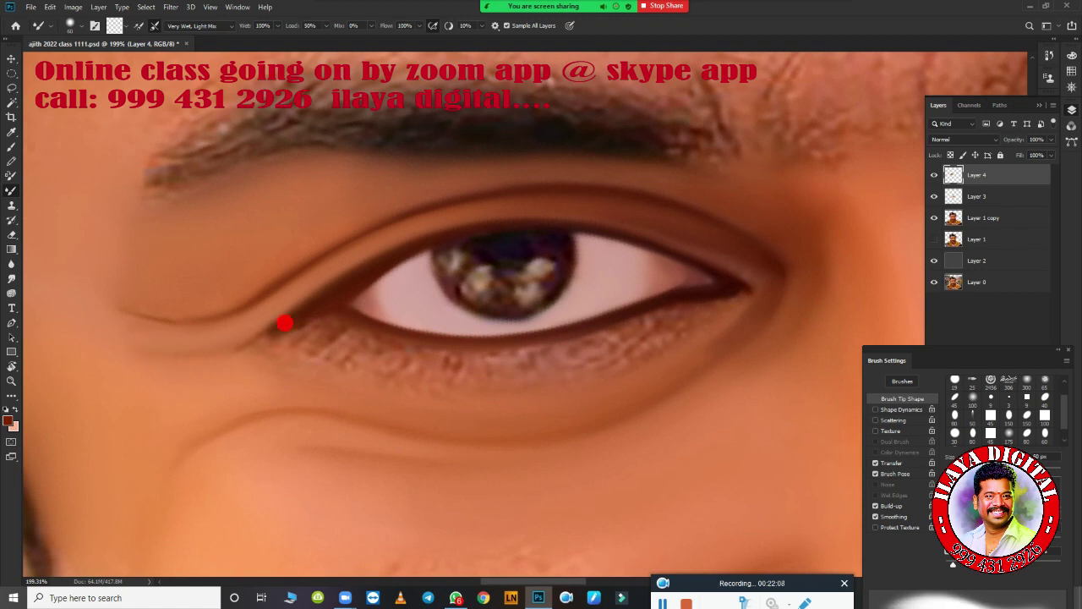
pyautogui.moveTo(263, 322)
pyautogui.mouseDown()
pyautogui.moveTo(292, 309)
pyautogui.moveTo(437, 355)
pyautogui.moveTo(547, 338)
pyautogui.mouseUp()
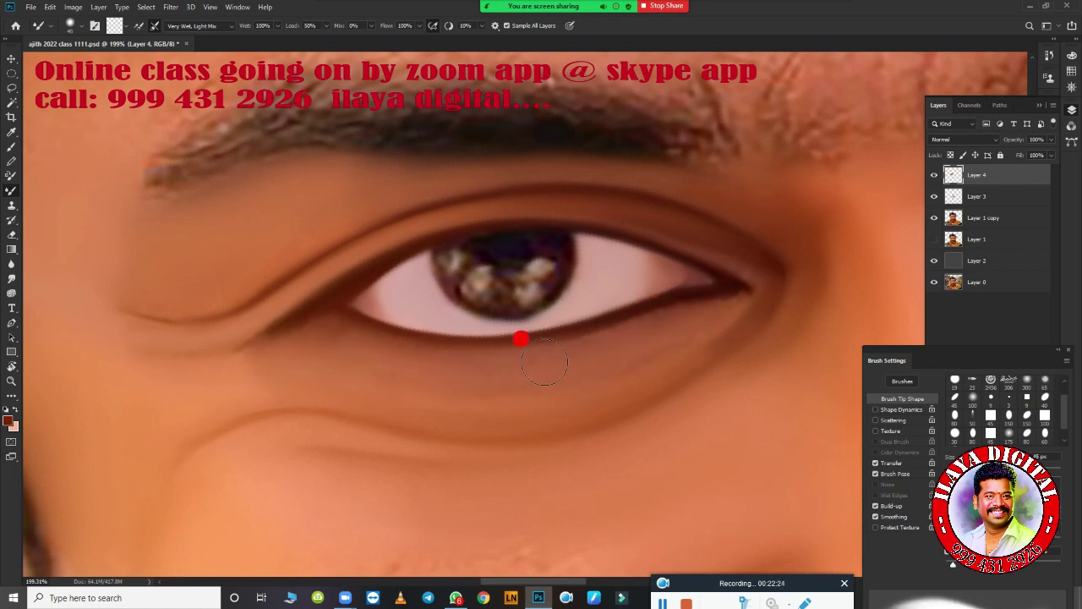
pyautogui.scroll(2, 632, 379)
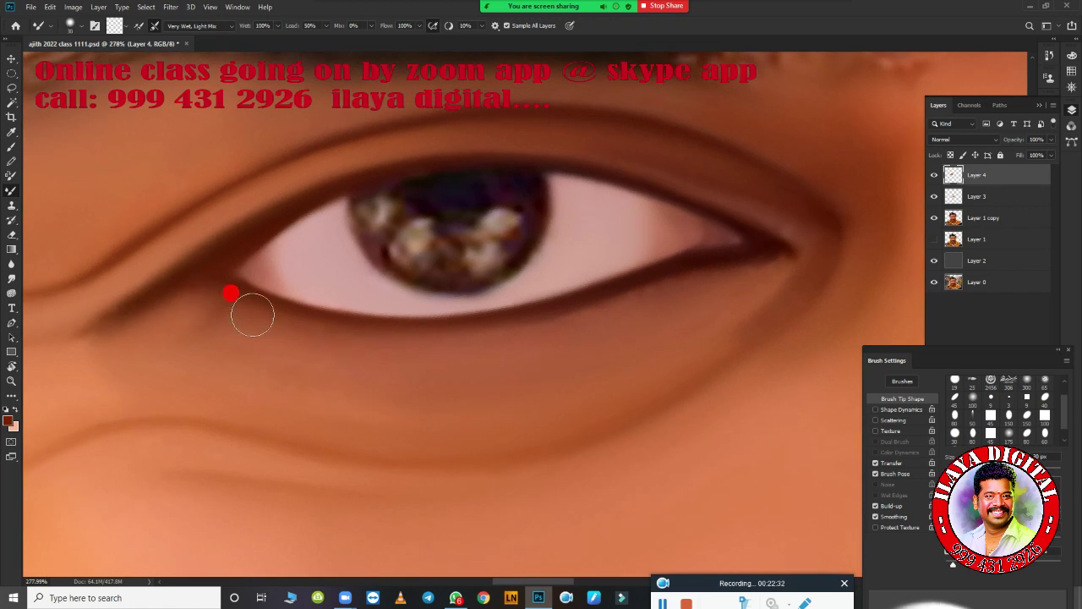
pyautogui.moveTo(432, 347); pyautogui.dragTo(755, 267)
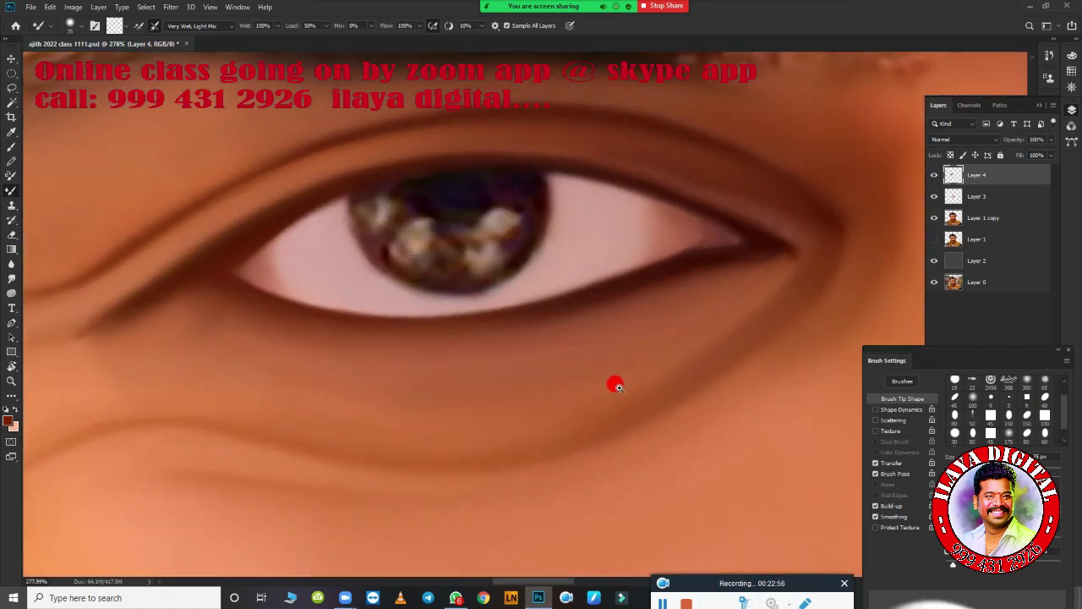
pyautogui.scroll(-3, 527, 338)
pyautogui.scroll(3, 594, 311)
pyautogui.scroll(1, 586, 328)
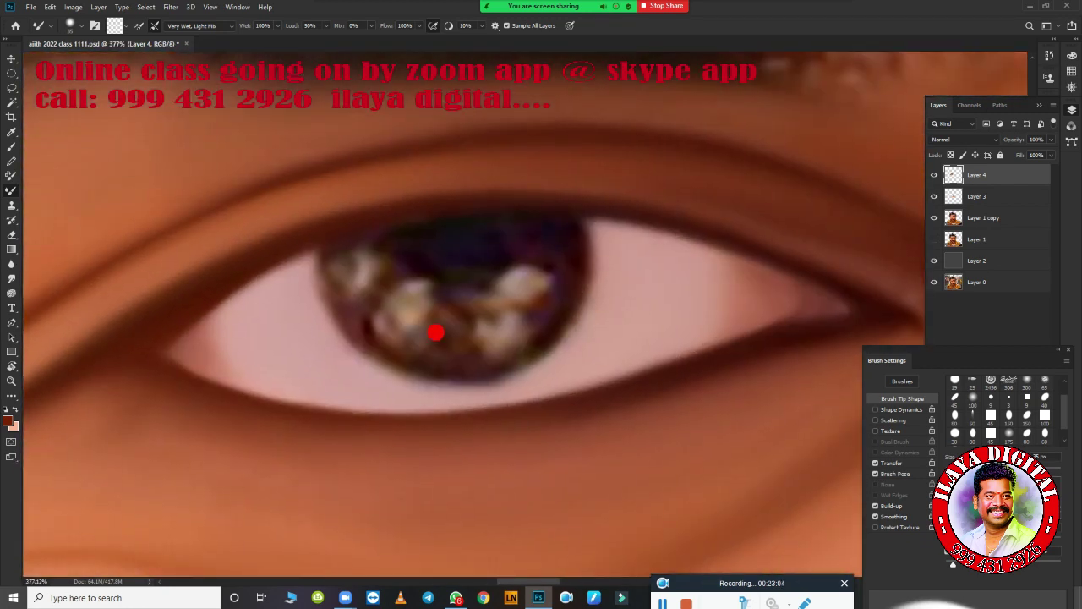
# Step: Create empty Layer 5 and draw a circular Elliptical Marquee selection fitted over the iris
pyautogui.press('p')
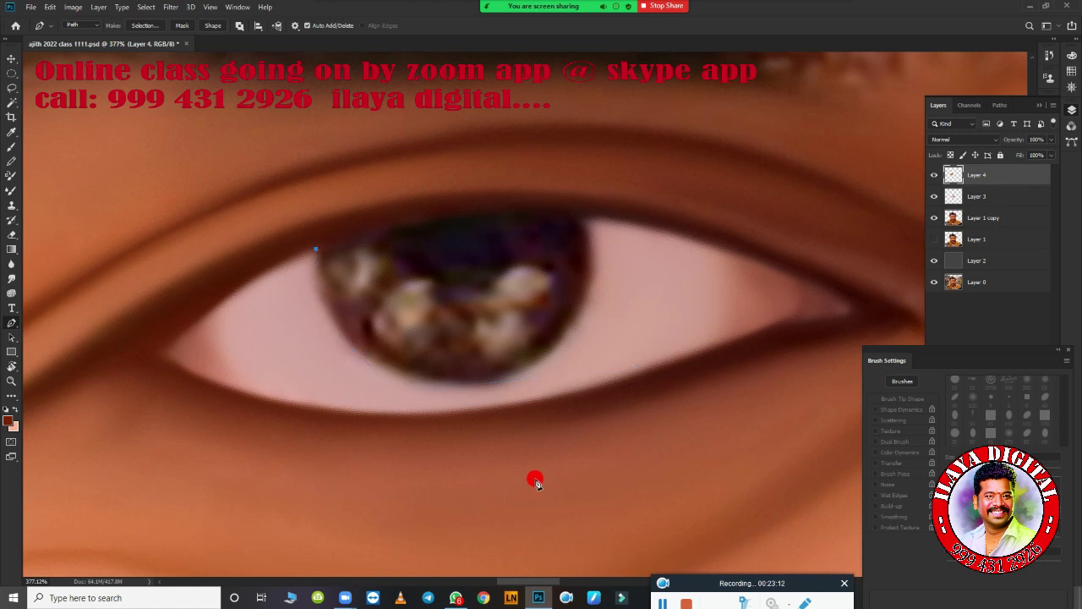
pyautogui.hotkey('ctrl', 'shift', 'alt', 'n')
pyautogui.press('m')
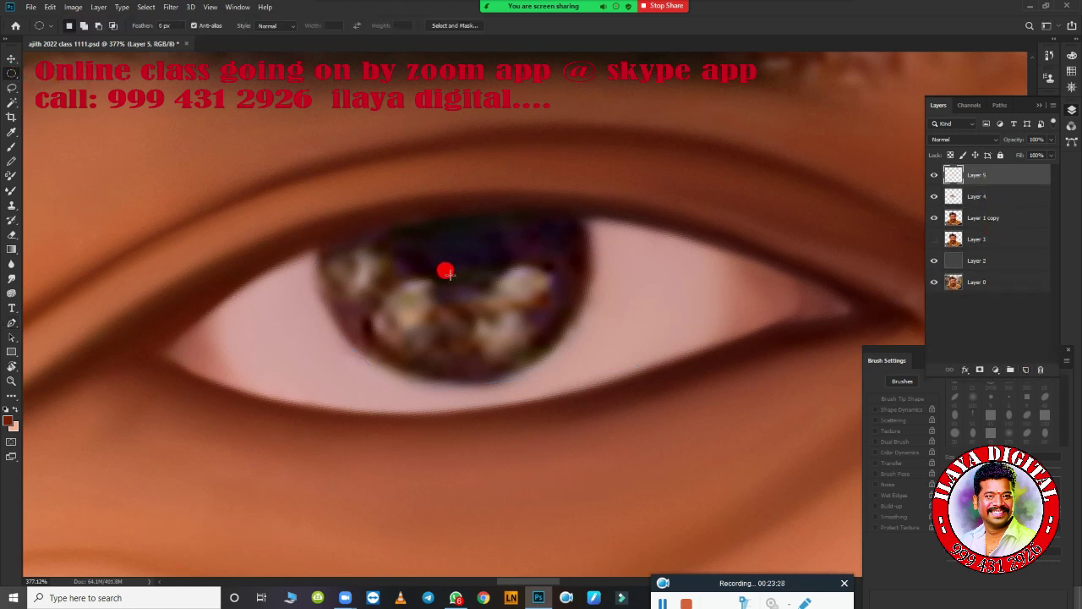
pyautogui.hotkey('alt', '[')
pyautogui.hotkey('alt', '[')
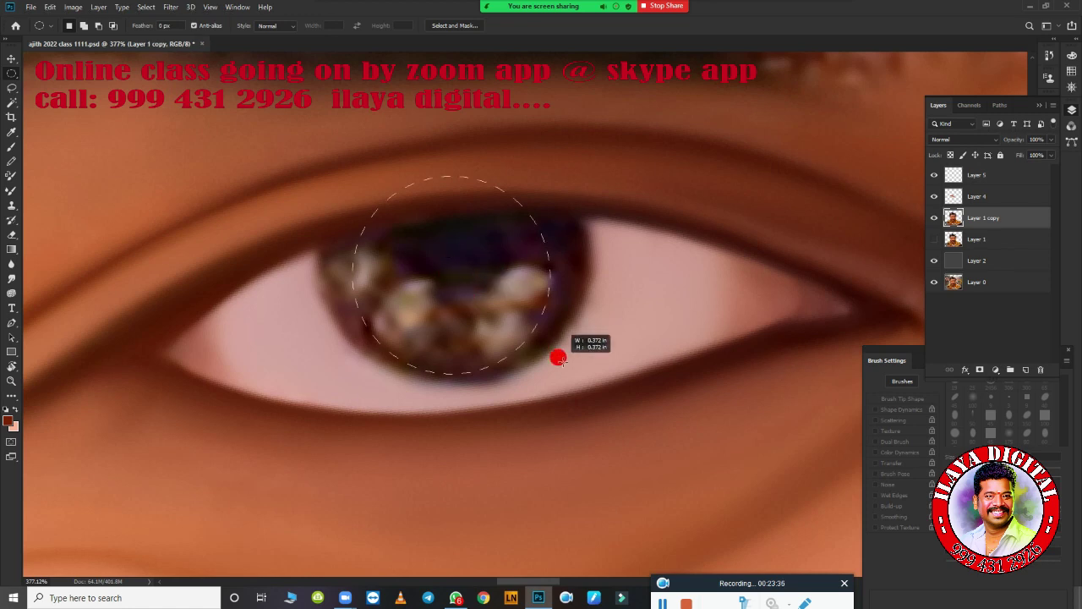
pyautogui.moveTo(446, 272); pyautogui.dragTo(620, 381)
pyautogui.moveTo(517, 281); pyautogui.dragTo(520, 290)
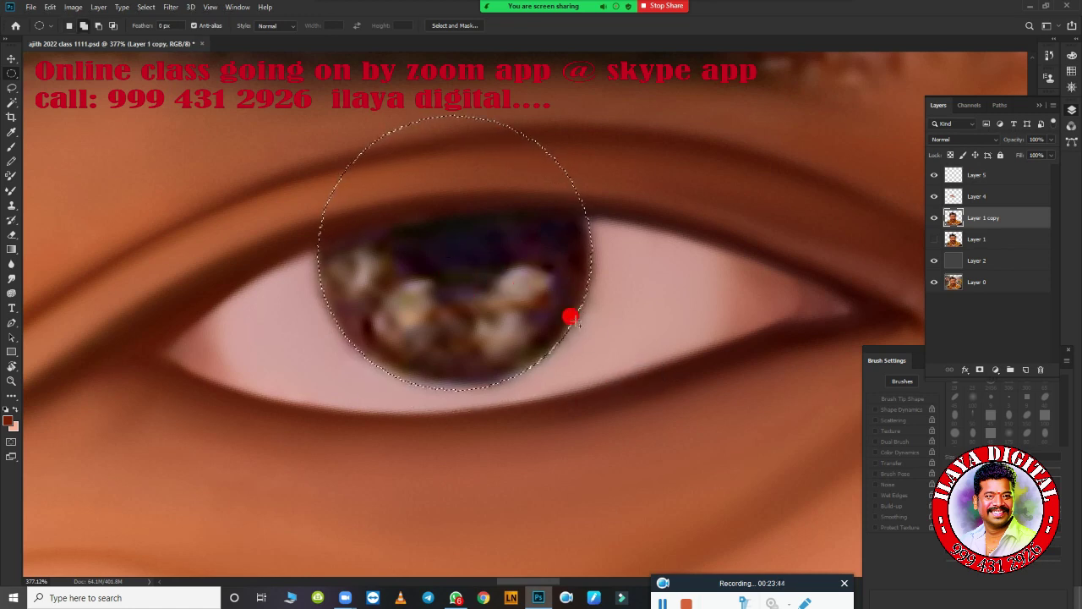
pyautogui.hotkey('alt', ']')
pyautogui.hotkey('alt', ']')
pyautogui.press('b')
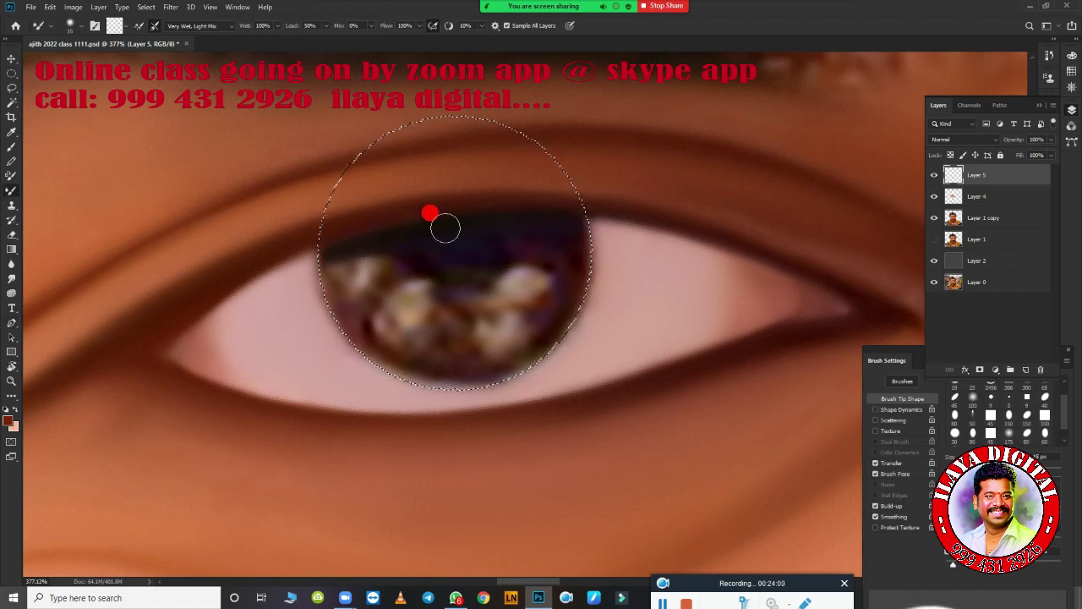
# Step: Stroke the Very Wet, Light Mix brush across the upper, lower and side iris, blurring its highlights
pyautogui.moveTo(414, 259)
pyautogui.mouseDown()
pyautogui.moveTo(531, 252)
pyautogui.moveTo(326, 302)
pyautogui.moveTo(351, 309)
pyautogui.mouseUp()
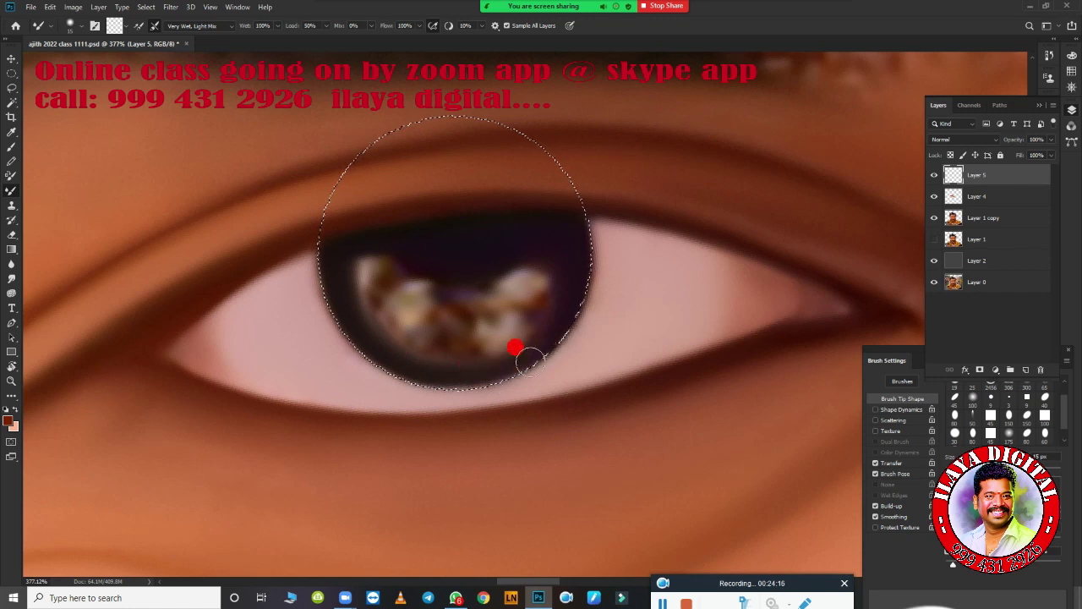
pyautogui.moveTo(515, 346)
pyautogui.mouseDown()
pyautogui.moveTo(430, 258)
pyautogui.moveTo(522, 304)
pyautogui.mouseUp()
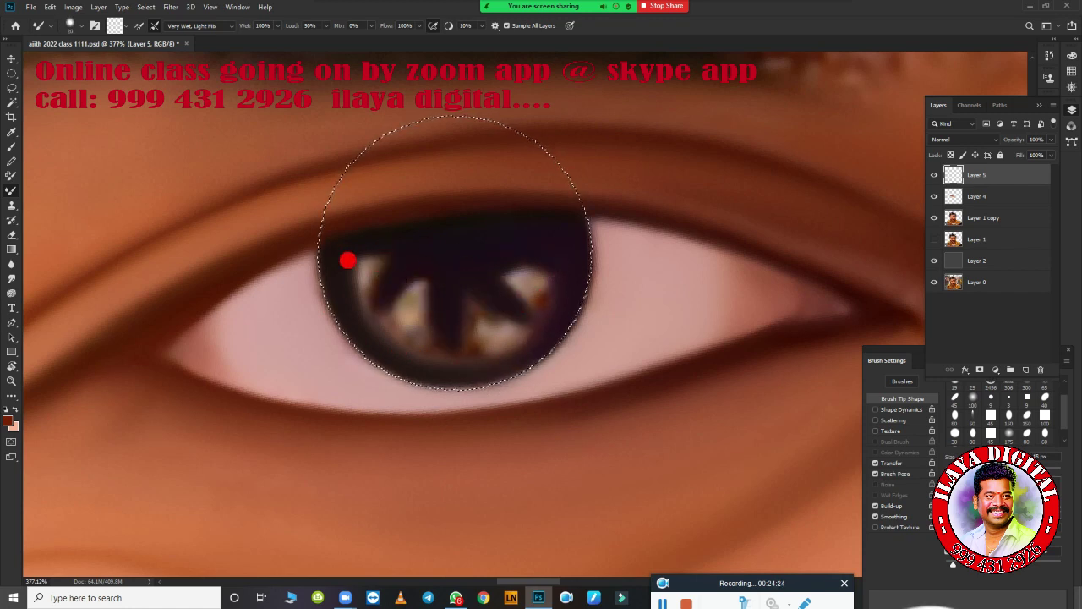
pyautogui.moveTo(348, 262)
pyautogui.mouseDown()
pyautogui.moveTo(391, 292)
pyautogui.moveTo(459, 302)
pyautogui.moveTo(536, 251)
pyautogui.mouseUp()
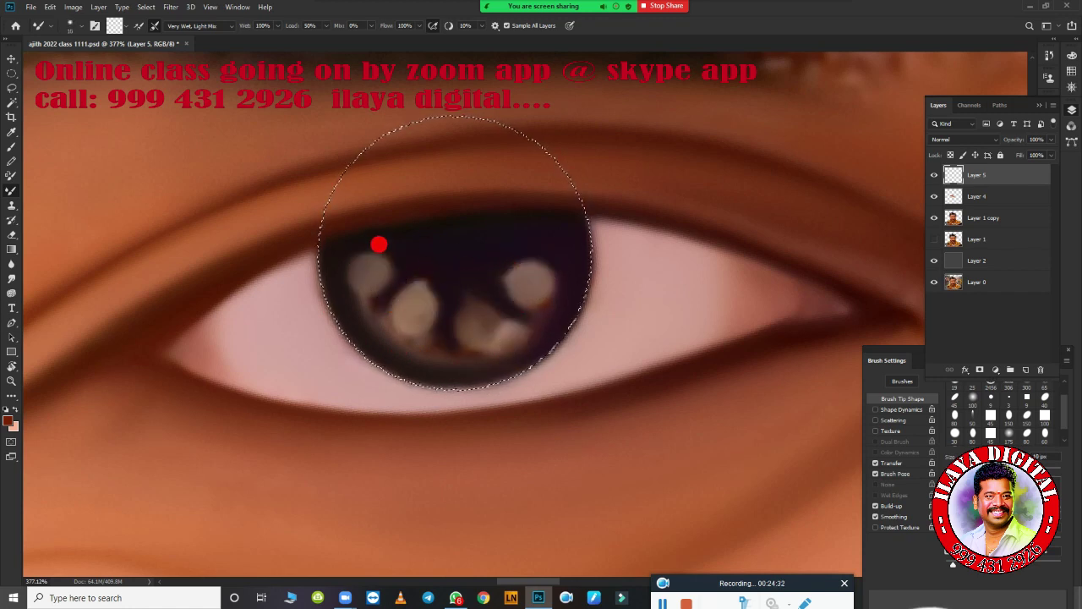
pyautogui.moveTo(378, 245)
pyautogui.mouseDown()
pyautogui.moveTo(476, 276)
pyautogui.moveTo(502, 329)
pyautogui.mouseUp()
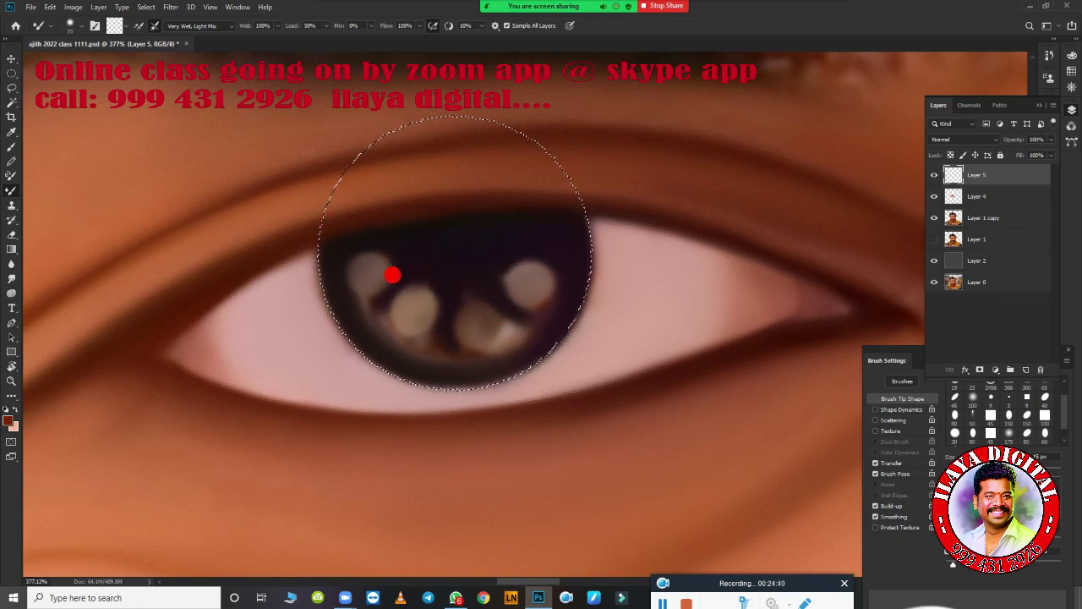
pyautogui.moveTo(357, 290); pyautogui.dragTo(474, 353)
pyautogui.moveTo(343, 286); pyautogui.dragTo(504, 349)
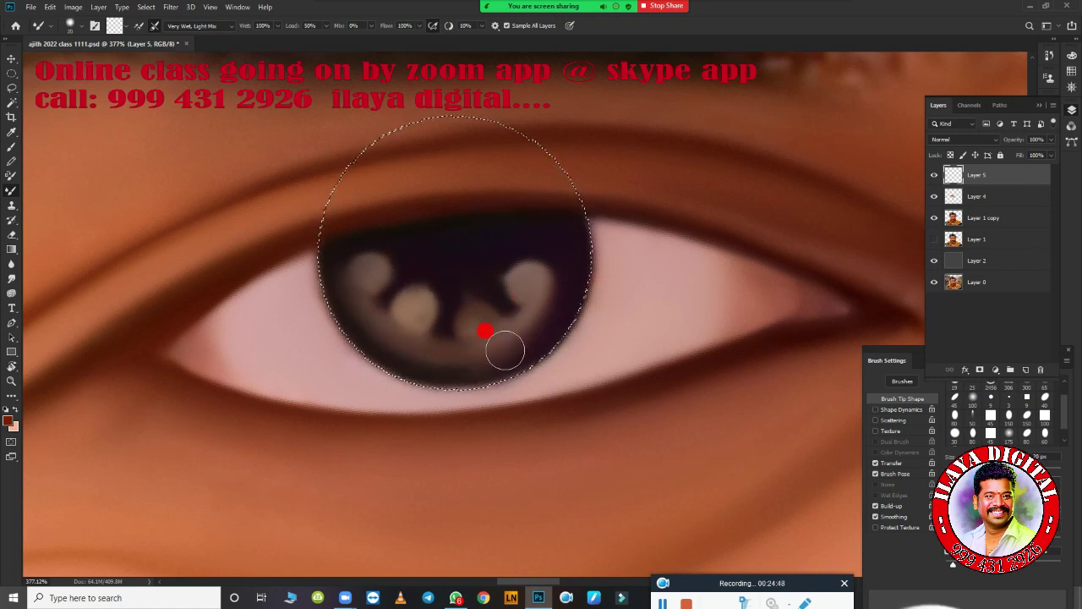
pyautogui.moveTo(390, 331)
pyautogui.mouseDown()
pyautogui.moveTo(377, 341)
pyautogui.moveTo(381, 283)
pyautogui.moveTo(491, 288)
pyautogui.moveTo(532, 270)
pyautogui.mouseUp()
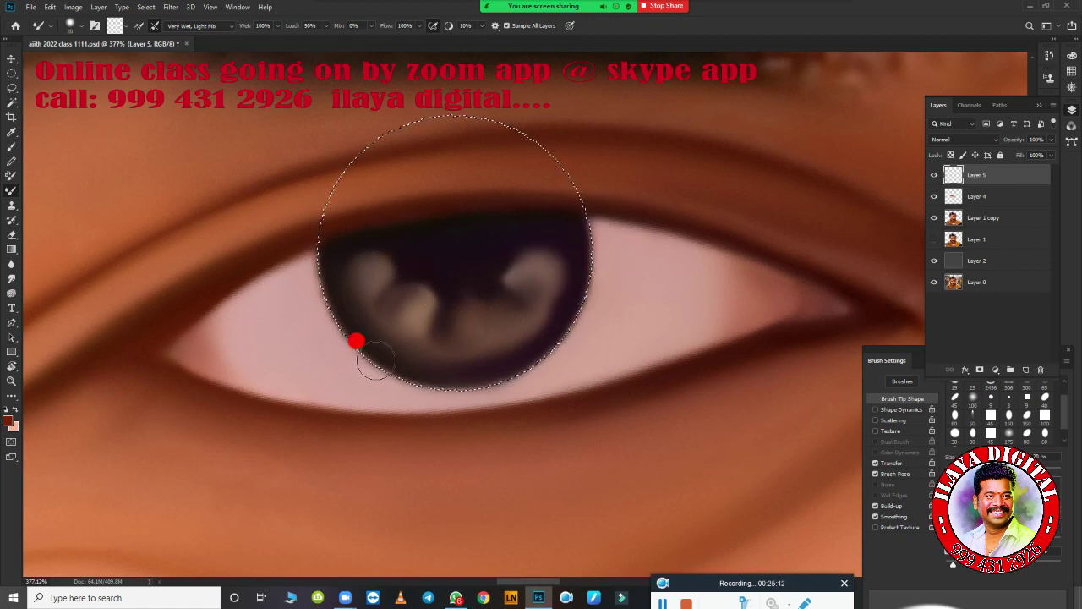
# Step: Reduce the Mixer Brush to 150 px and smooth the grainy cheek skin beside the nose
pyautogui.scroll(-5, 514, 351)
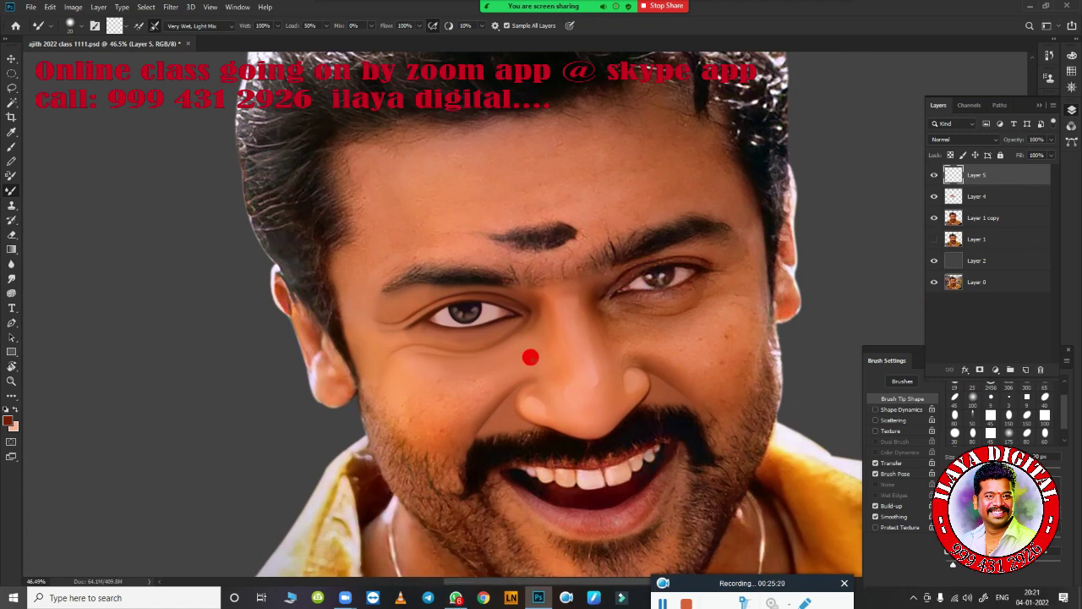
pyautogui.scroll(3, 529, 355)
pyautogui.scroll(-2, 563, 307)
pyautogui.scroll(2, 490, 435)
pyautogui.scroll(1, 601, 394)
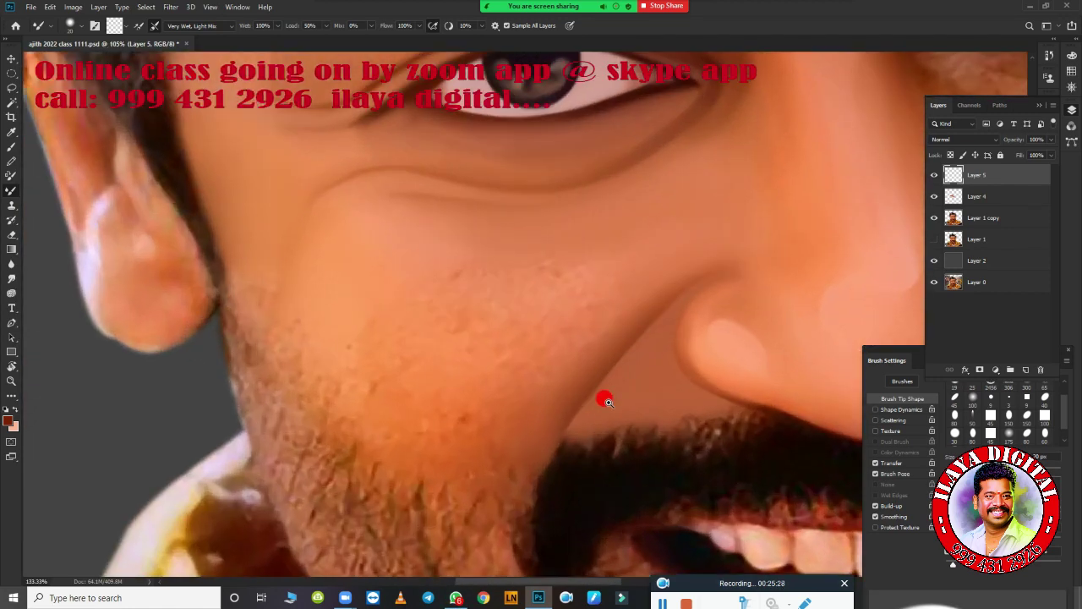
pyautogui.scroll(1, 516, 356)
pyautogui.scroll(1, 279, 283)
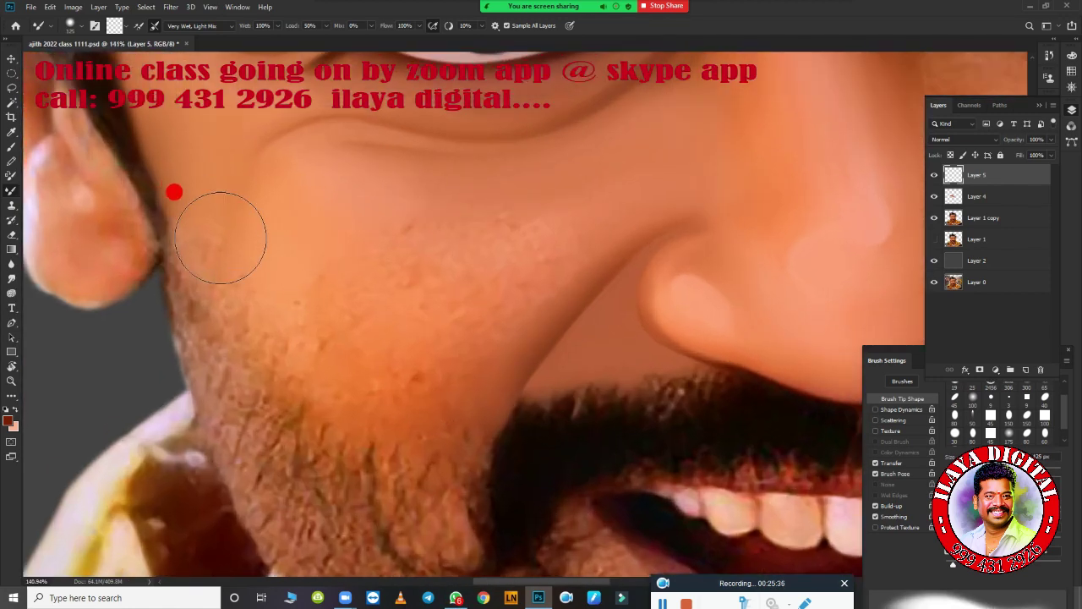
pyautogui.press('[')
pyautogui.press('[')
pyautogui.press('[')
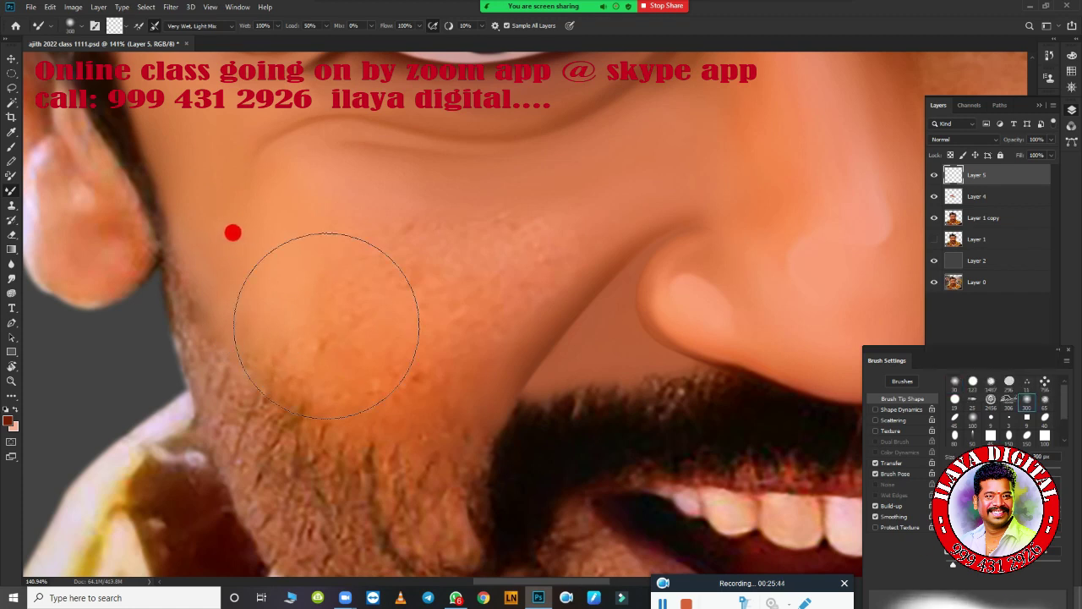
pyautogui.press('[')
pyautogui.press('[')
pyautogui.press('[')
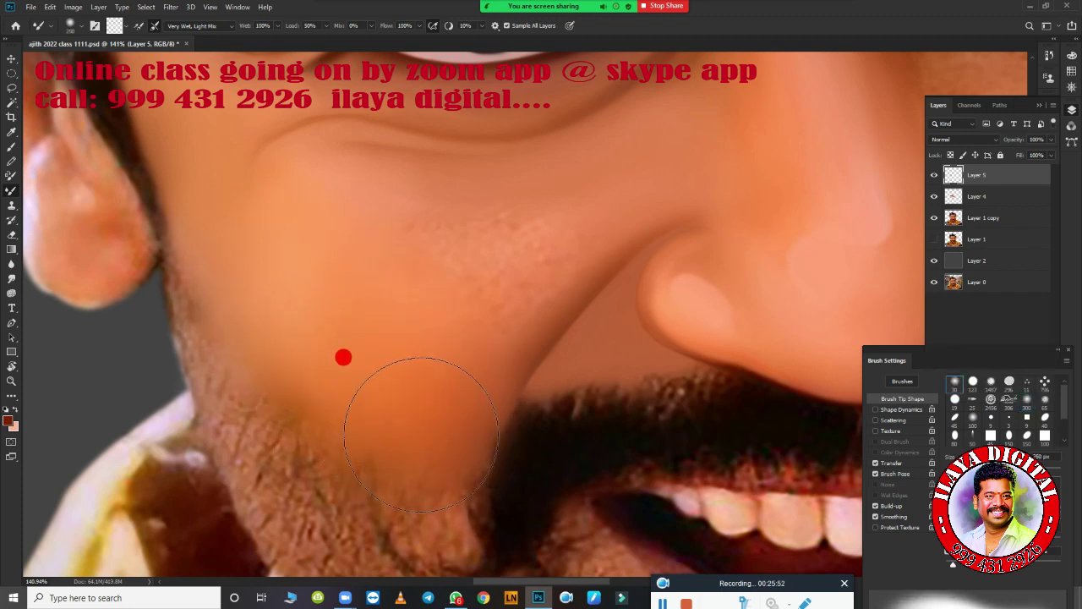
pyautogui.moveTo(496, 248); pyautogui.dragTo(524, 245)
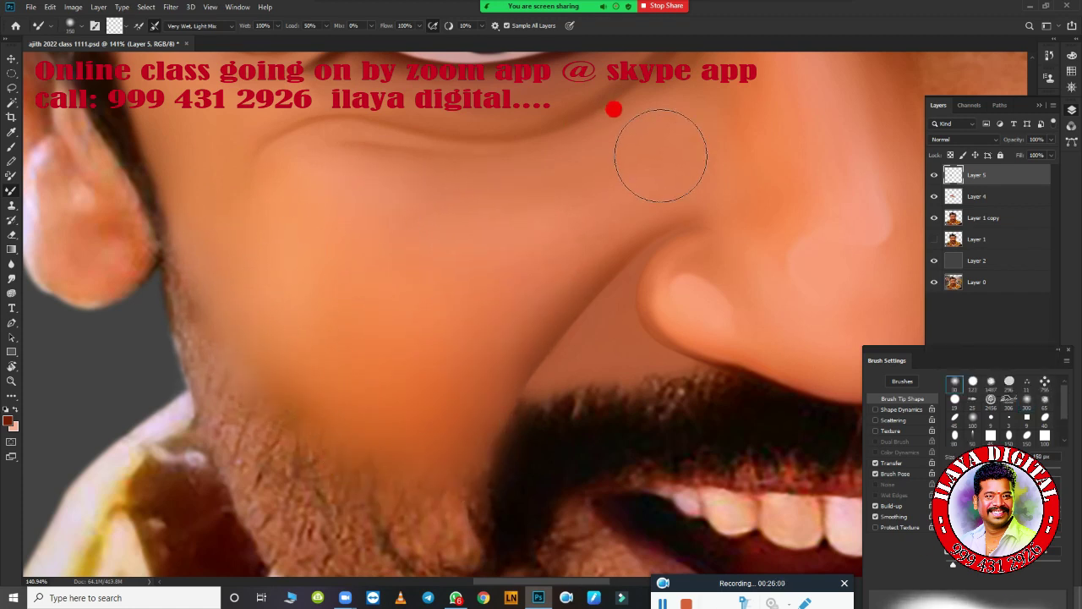
# Step: Zoom out to the whole face, make Layer 4 active, and set the brush to 100 px
pyautogui.hotkey('ctrl', '0')
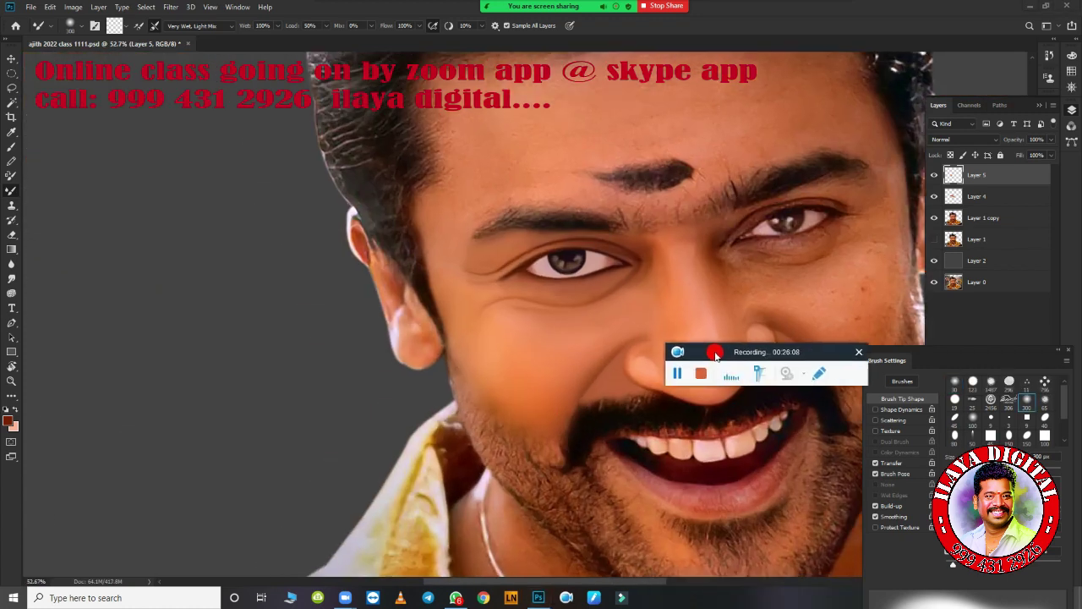
pyautogui.hotkey('alt', '[')
pyautogui.scroll(5, 719, 362)
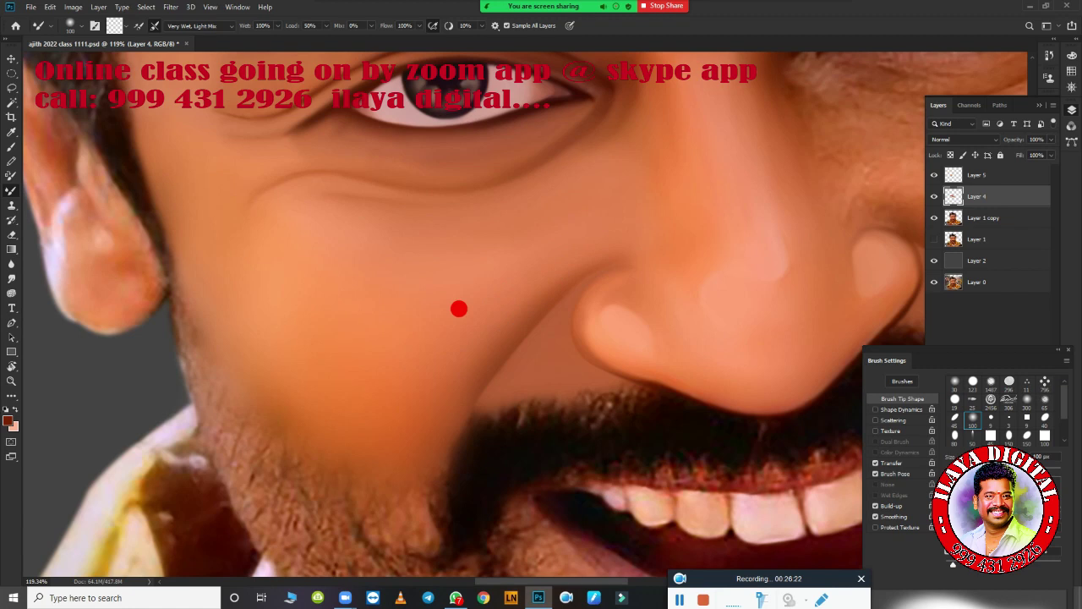
pyautogui.click(973, 415)
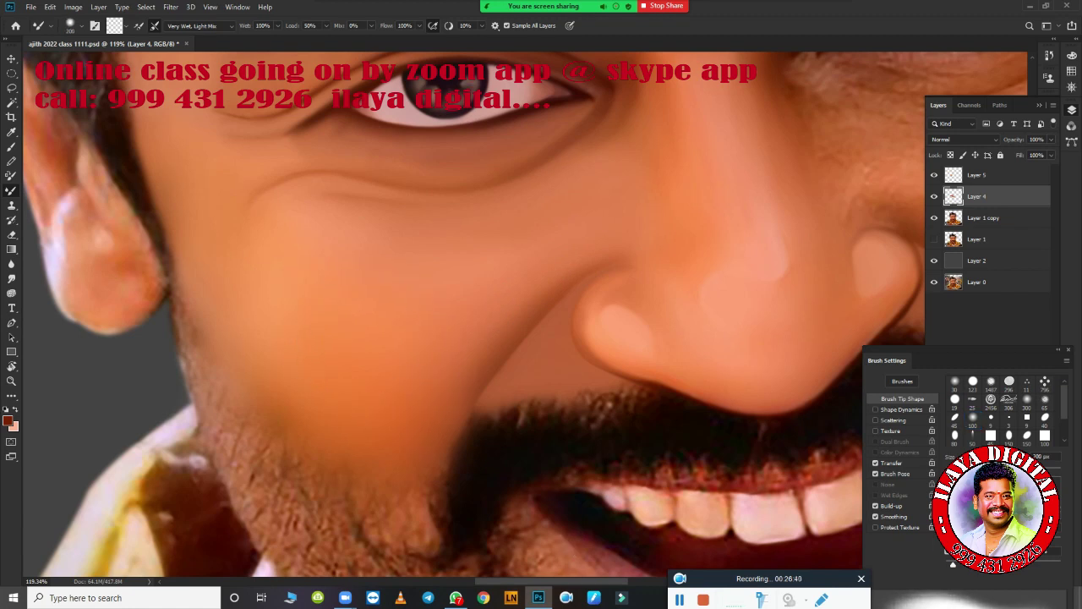
pyautogui.scroll(-3, 463, 305)
# Step: Blend the hairline strands into the forehead skin with the Mixer Brush
pyautogui.scroll(2, 597, 335)
pyautogui.scroll(-2, 476, 299)
pyautogui.scroll(3, 532, 367)
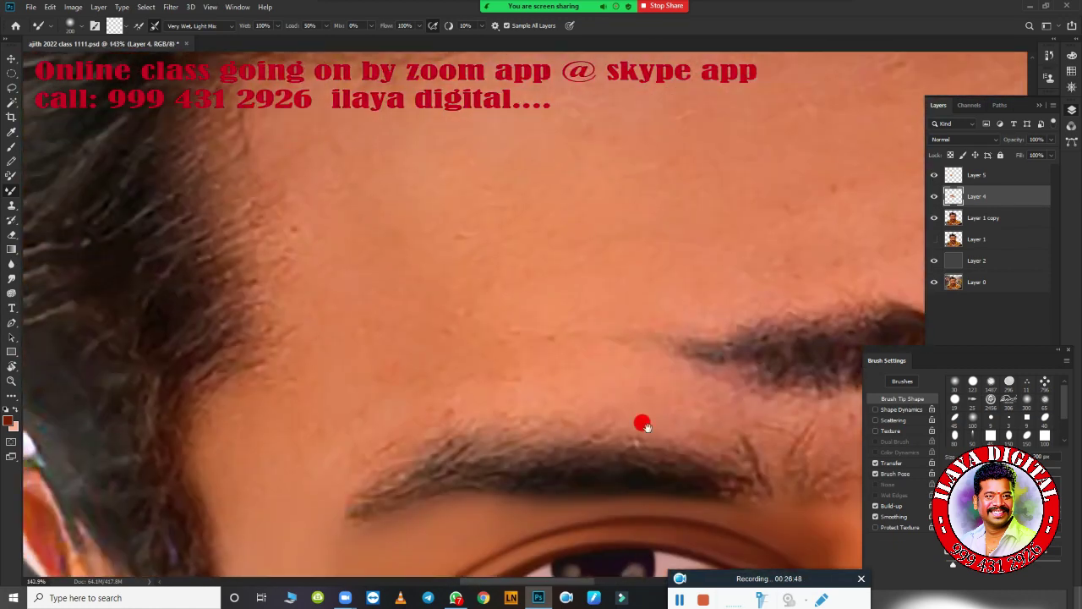
pyautogui.moveTo(644, 426); pyautogui.dragTo(507, 313)
pyautogui.scroll(-1, 439, 251)
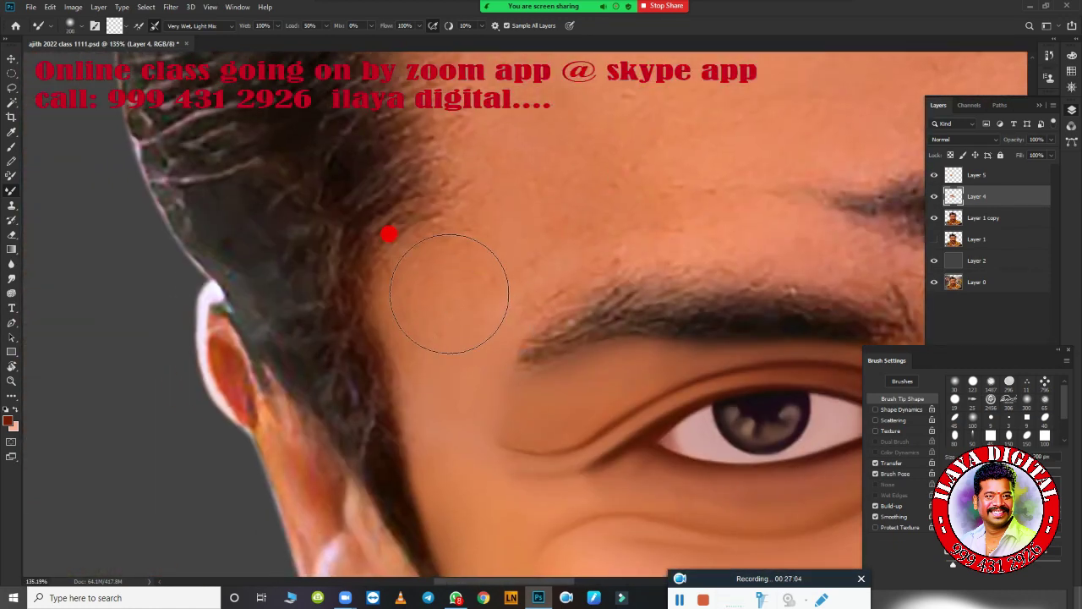
pyautogui.moveTo(382, 217); pyautogui.dragTo(398, 270)
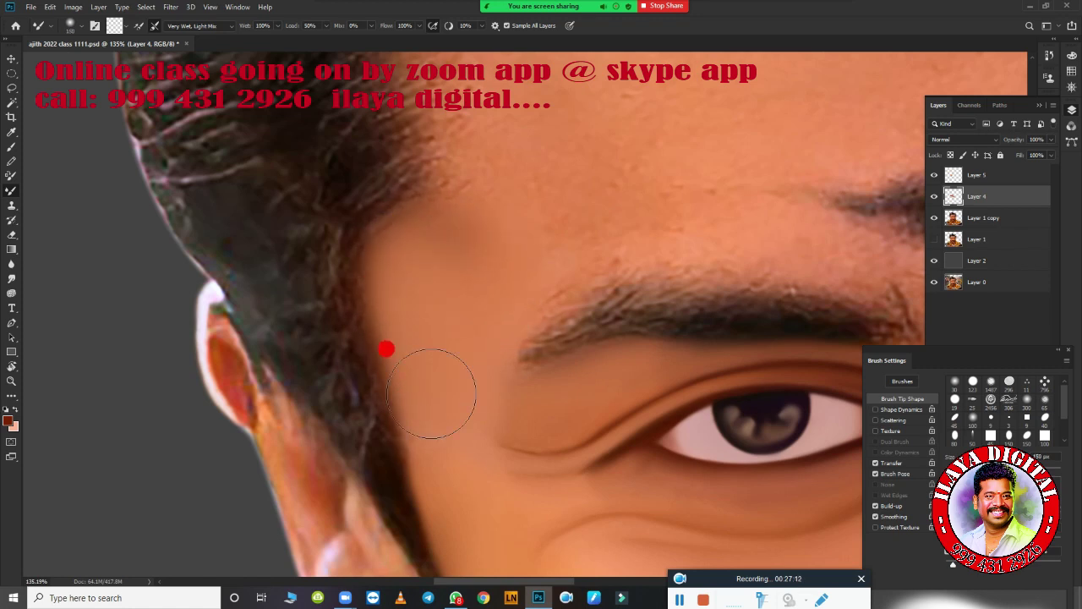
# Step: On Layer 5, smooth the left-forehead hairline with a 300 px Mixer Brush
pyautogui.hotkey('alt', ']')
pyautogui.moveTo(496, 387); pyautogui.dragTo(465, 232)
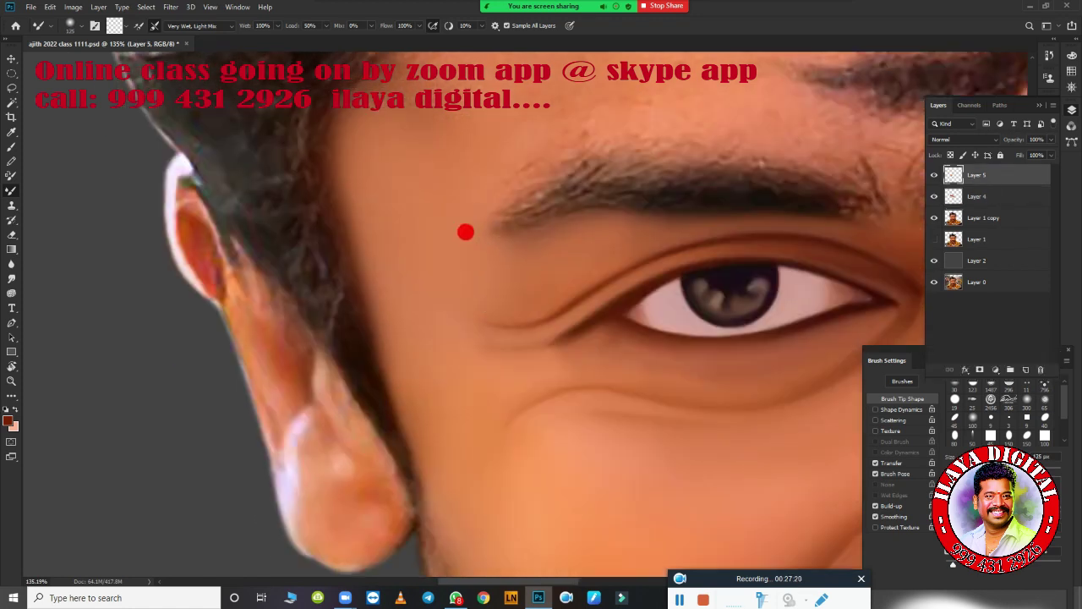
pyautogui.press(']')
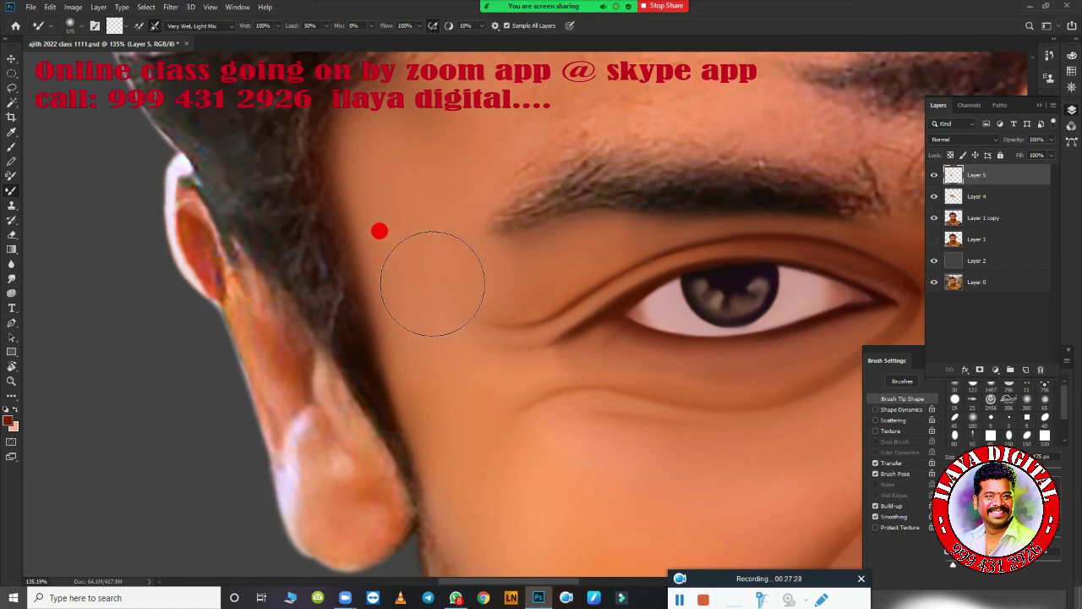
pyautogui.scroll(-5, 377, 299)
pyautogui.scroll(8, 498, 464)
pyautogui.keyDown('alt'); pyautogui.scroll(-2, 466, 231); pyautogui.keyUp('alt')
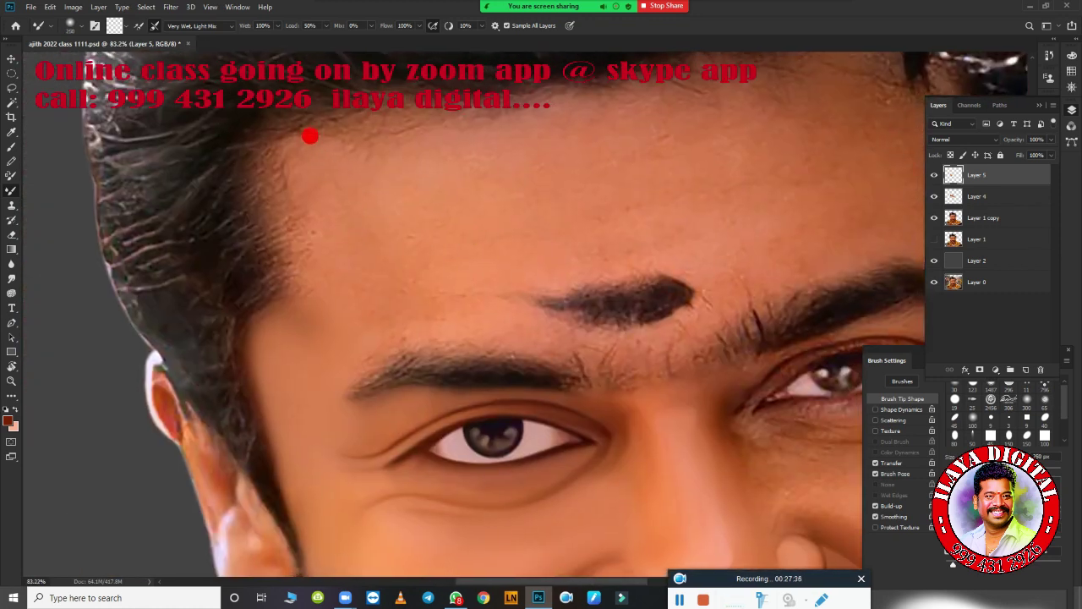
pyautogui.press(']')
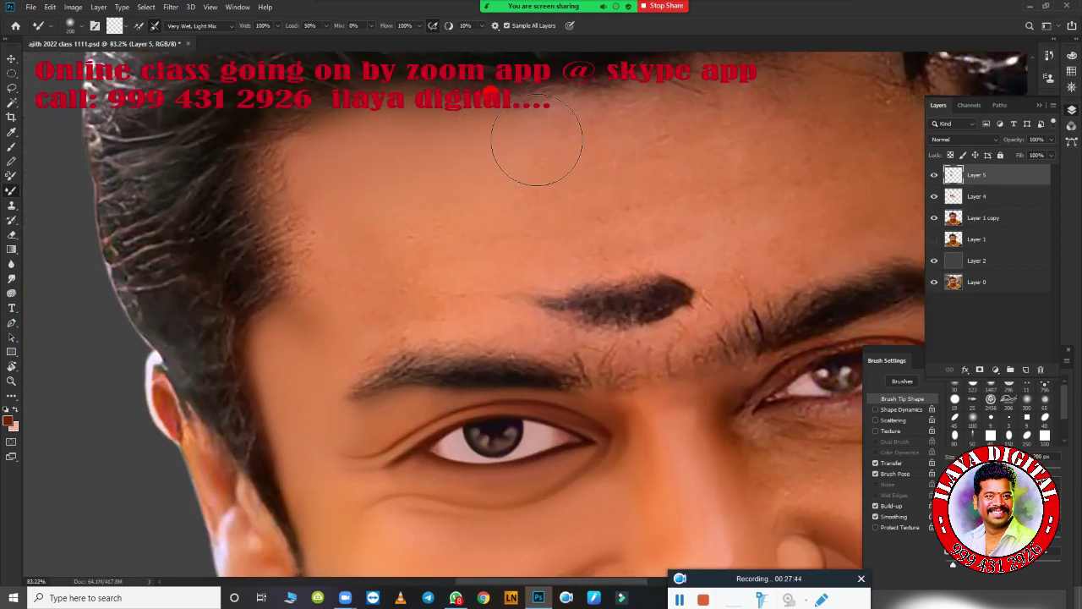
pyautogui.moveTo(341, 151)
pyautogui.mouseDown()
pyautogui.moveTo(305, 139)
pyautogui.moveTo(313, 229)
pyautogui.moveTo(305, 194)
pyautogui.moveTo(333, 296)
pyautogui.mouseUp()
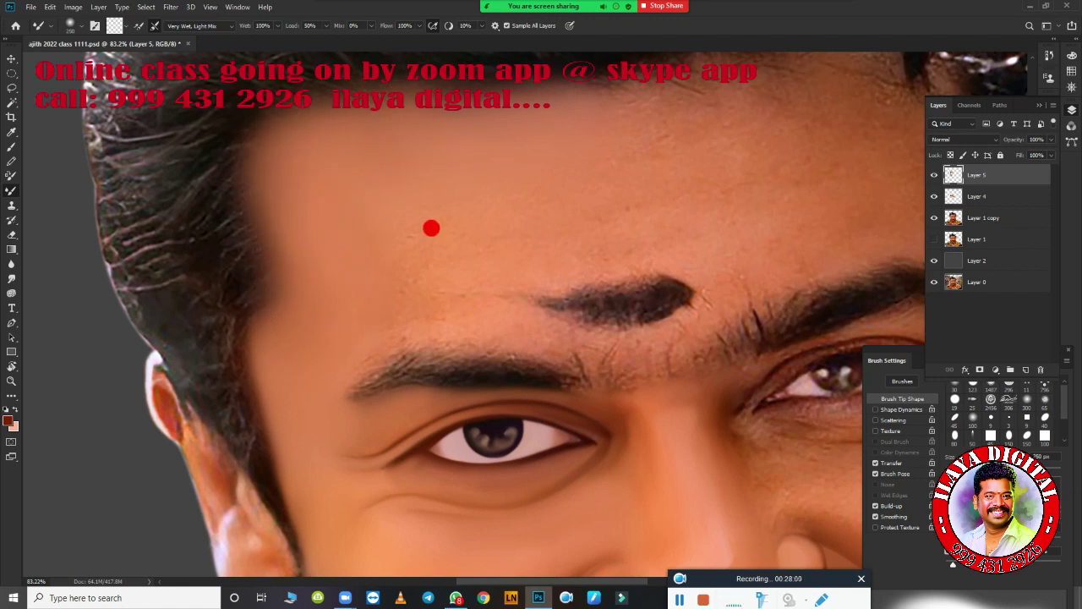
# Step: Smooth the upper-right hairline into the skin tone with a brush of about 400 px
pyautogui.press(']')
pyautogui.press(']')
pyautogui.moveTo(603, 115); pyautogui.dragTo(399, 230)
pyautogui.press('[')
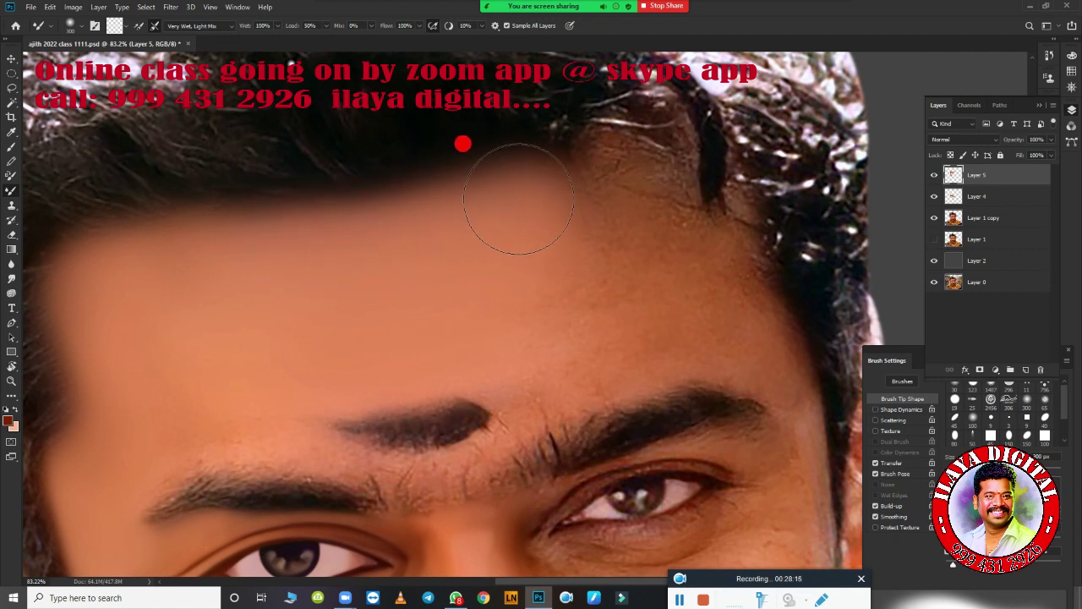
pyautogui.press(']')
pyautogui.moveTo(616, 186); pyautogui.dragTo(564, 207)
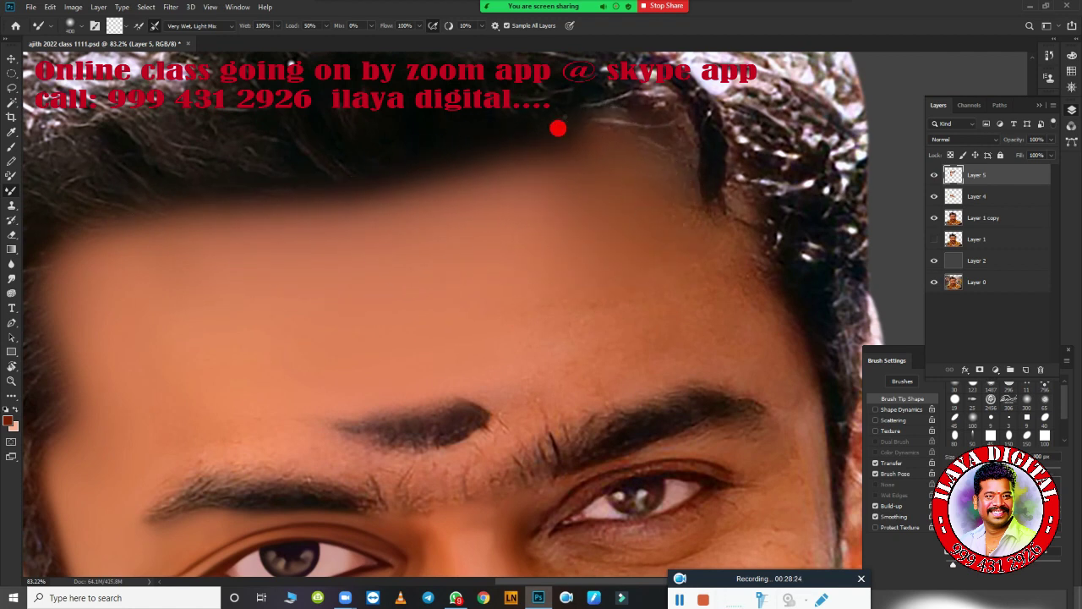
pyautogui.press(']')
pyautogui.press('[')
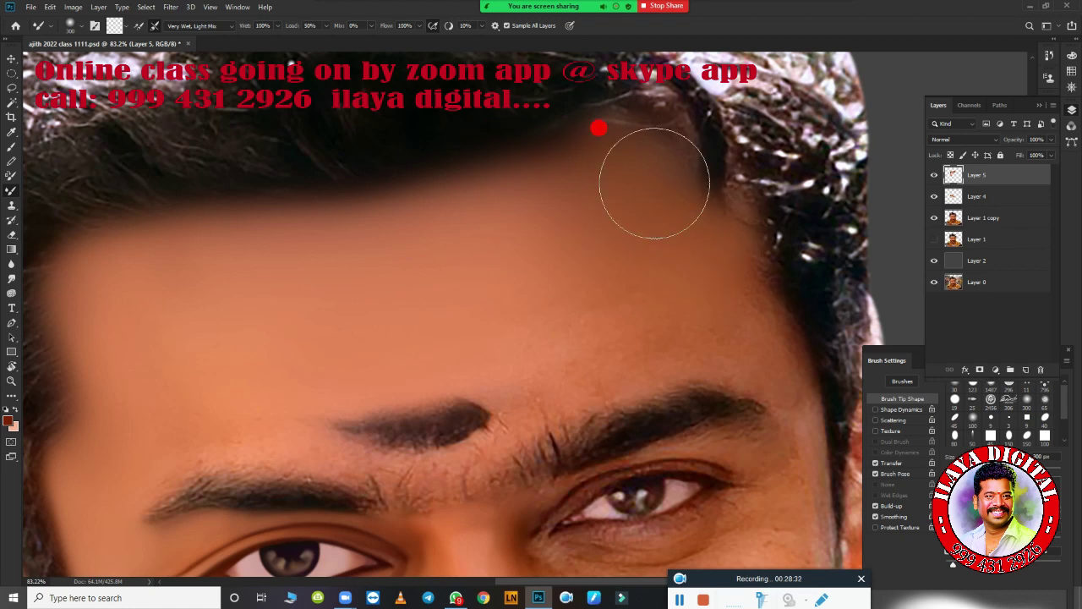
pyautogui.moveTo(592, 181)
pyautogui.mouseDown()
pyautogui.moveTo(712, 244)
pyautogui.moveTo(705, 181)
pyautogui.mouseUp()
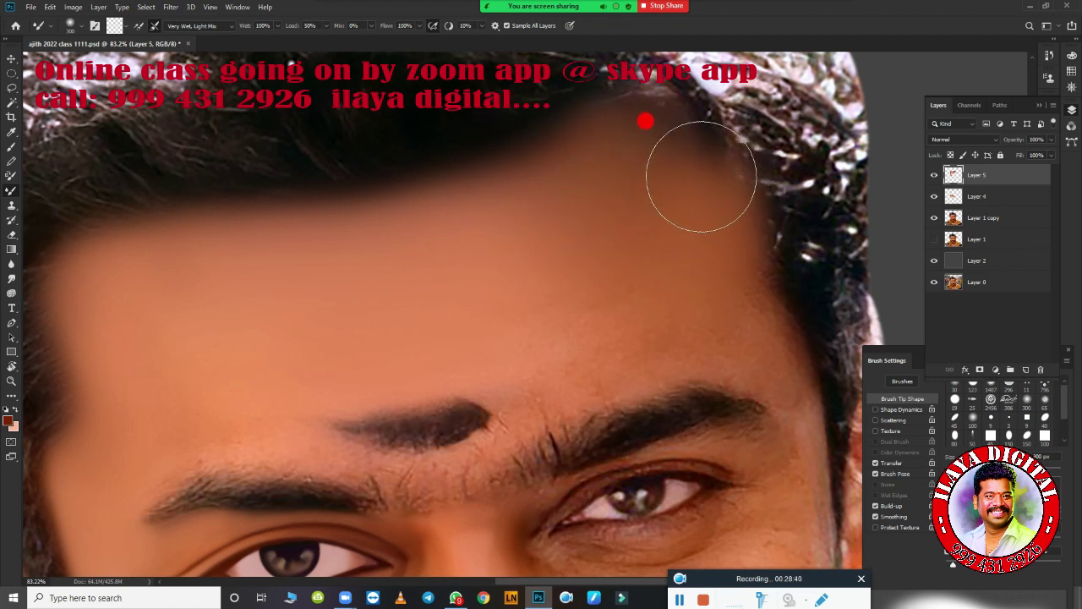
# Step: Blend away the stray hairs between the eyebrows with a larger brush
pyautogui.press(']')
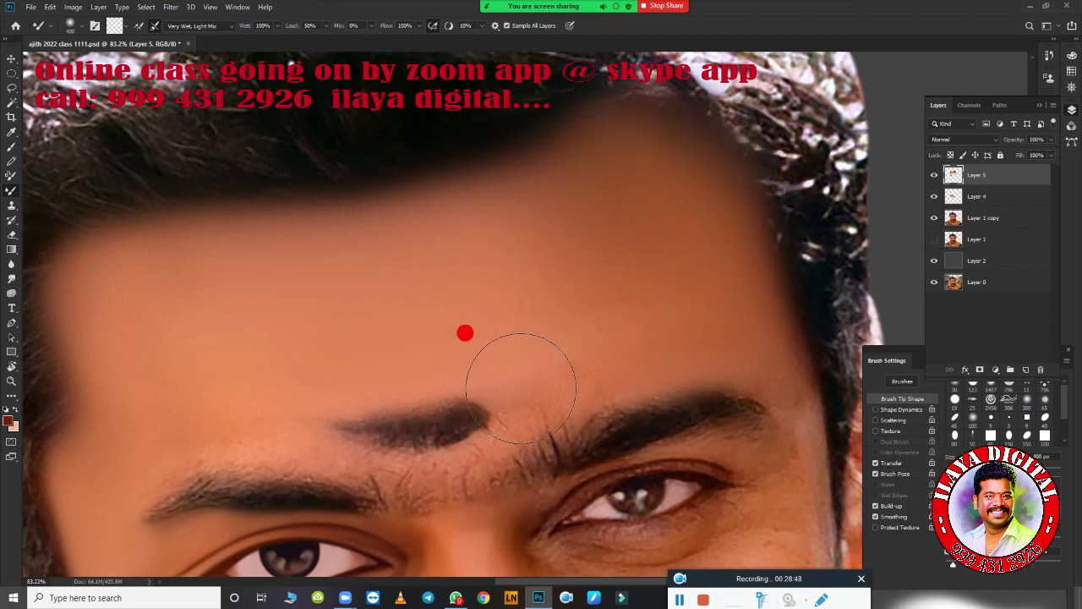
pyautogui.scroll(2, 570, 324)
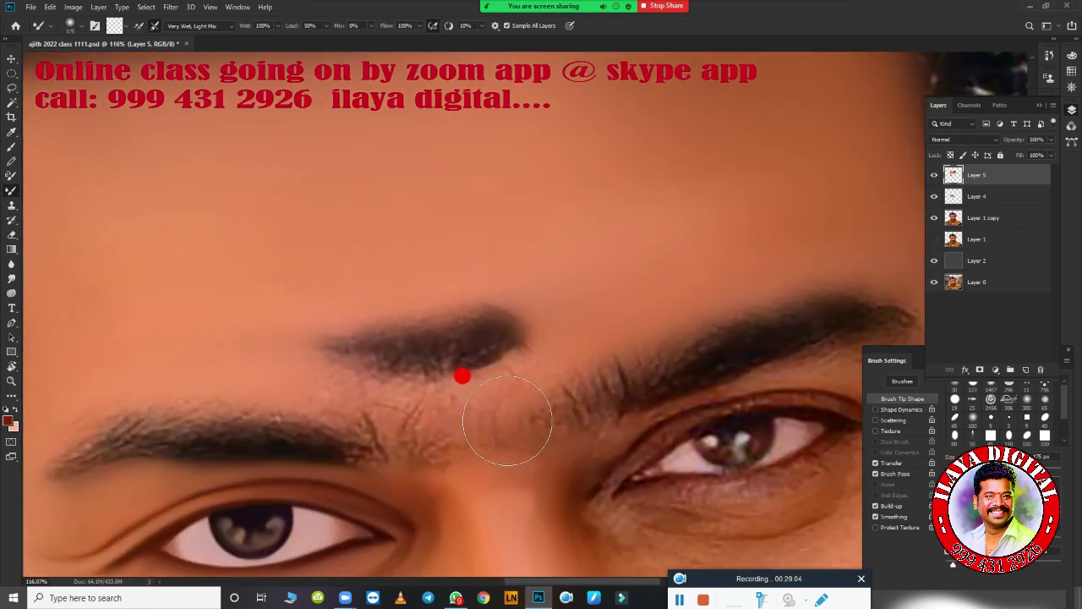
pyautogui.moveTo(507, 420); pyautogui.dragTo(322, 388)
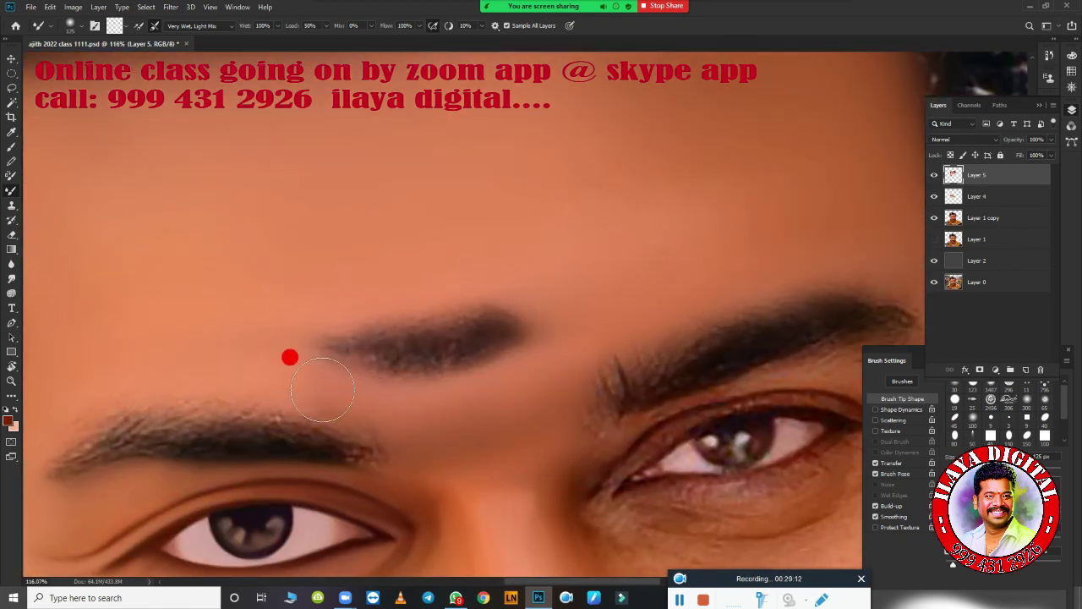
pyautogui.scroll(-1, 322, 389)
pyautogui.scroll(-2, 529, 322)
pyautogui.scroll(1, 702, 208)
# Step: Erase the Layer 5 smoothing along the hairline with the Eraser so the hair shows again
pyautogui.scroll(1, 648, 297)
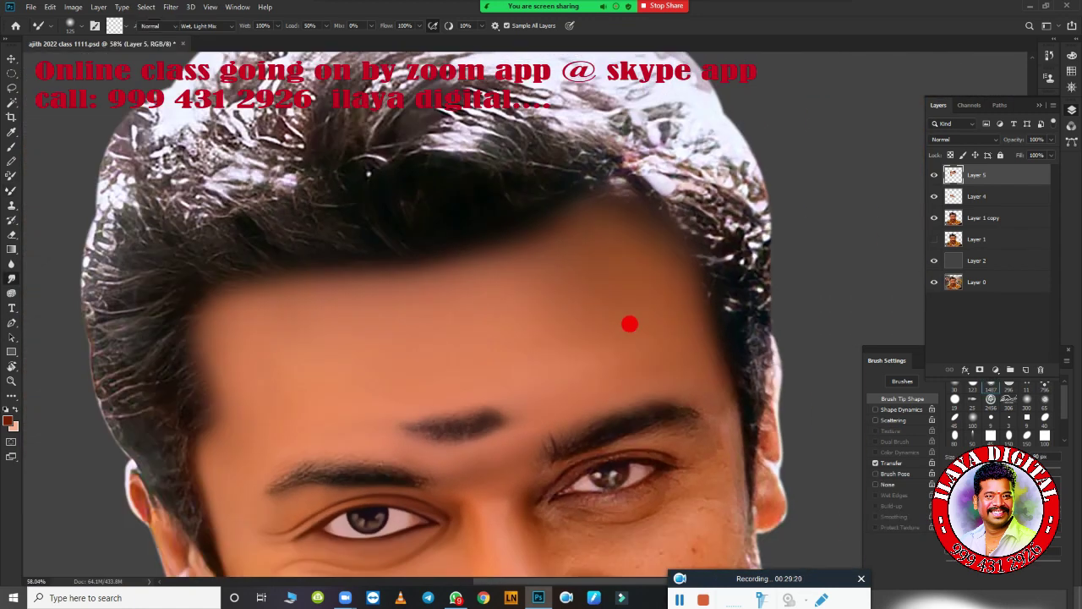
pyautogui.press('e')
pyautogui.scroll(-1, 629, 324)
pyautogui.scroll(1, 399, 299)
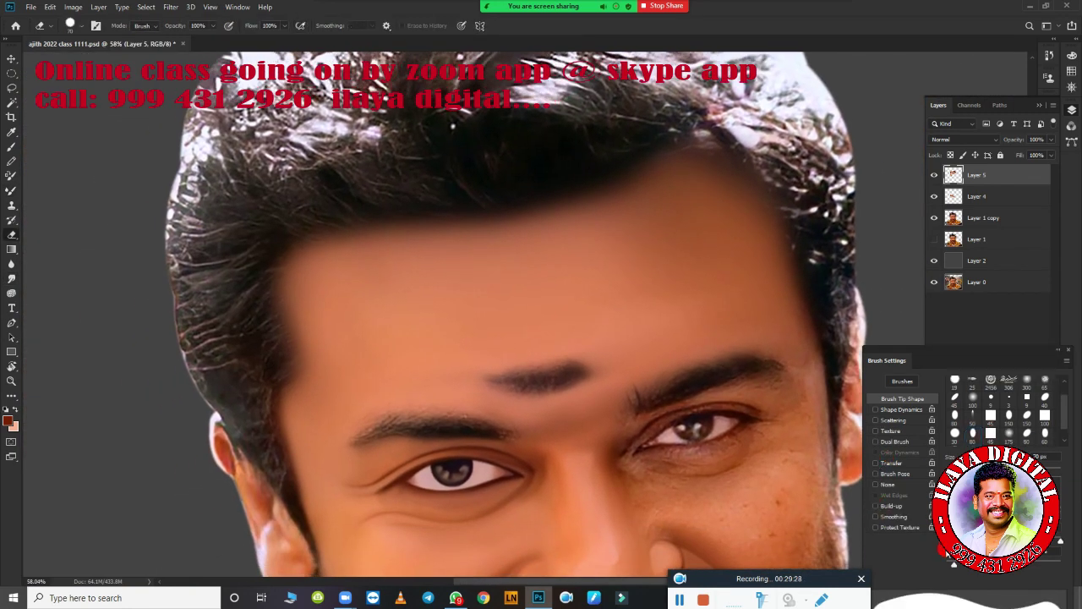
pyautogui.click(461, 334)
pyautogui.moveTo(296, 275)
pyautogui.mouseDown()
pyautogui.moveTo(223, 314)
pyautogui.moveTo(394, 154)
pyautogui.moveTo(549, 145)
pyautogui.moveTo(692, 99)
pyautogui.mouseUp()
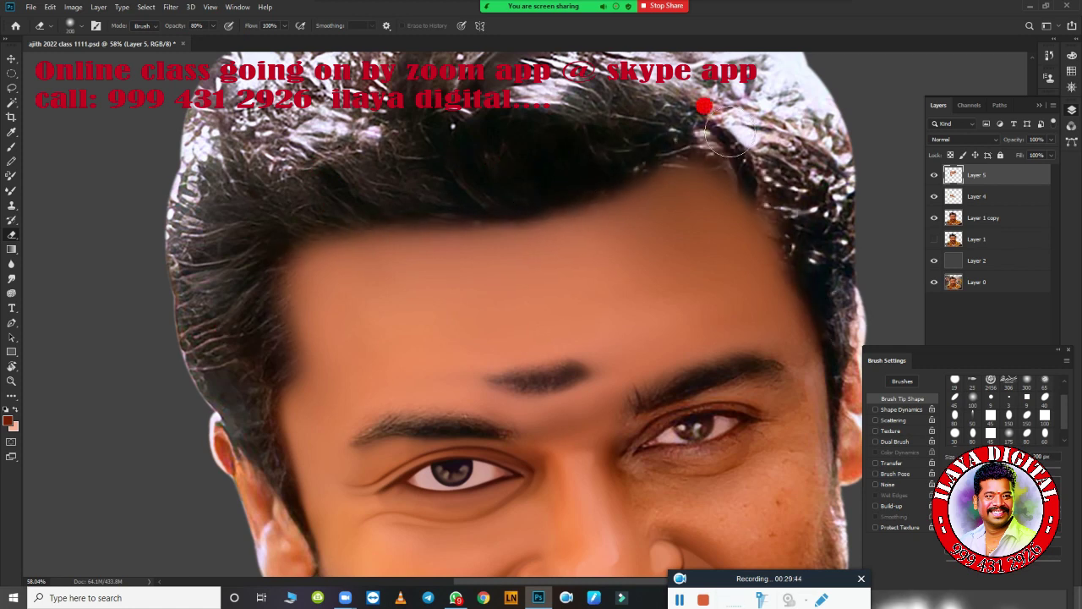
pyautogui.scroll(-5, 487, 183)
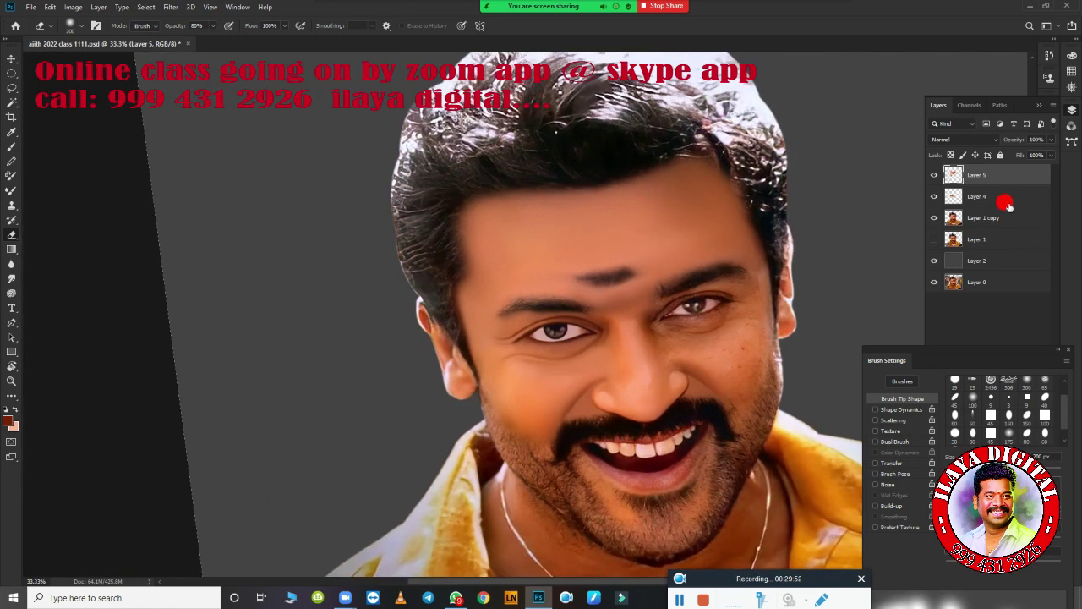
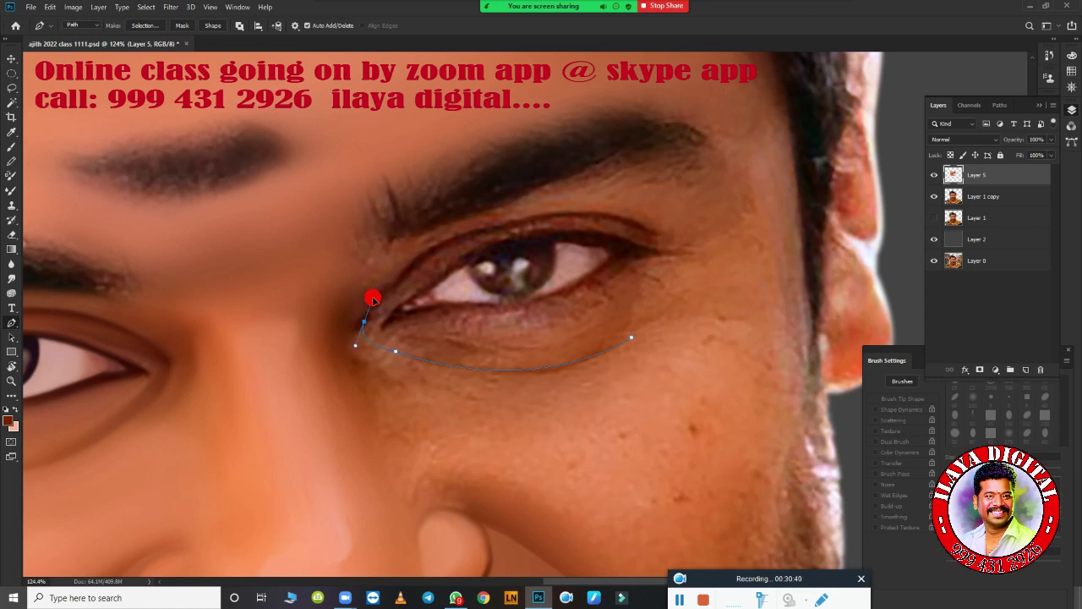
# Step: Reshape the pen path's curve beneath the right-hand eye
pyautogui.moveTo(784, 300); pyautogui.dragTo(840, 298)
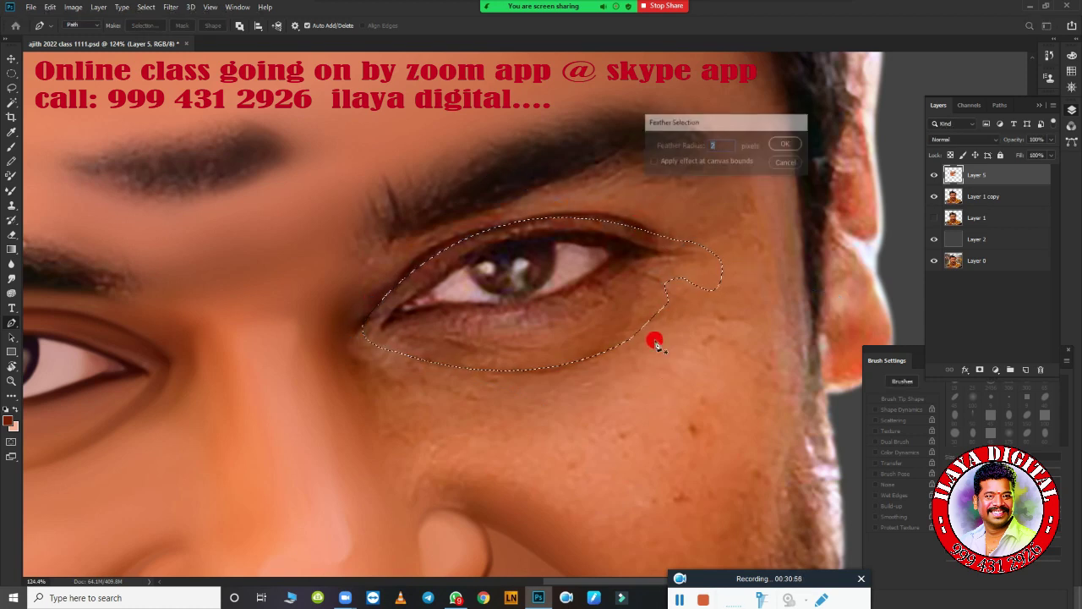
pyautogui.scroll(2, 616, 386)
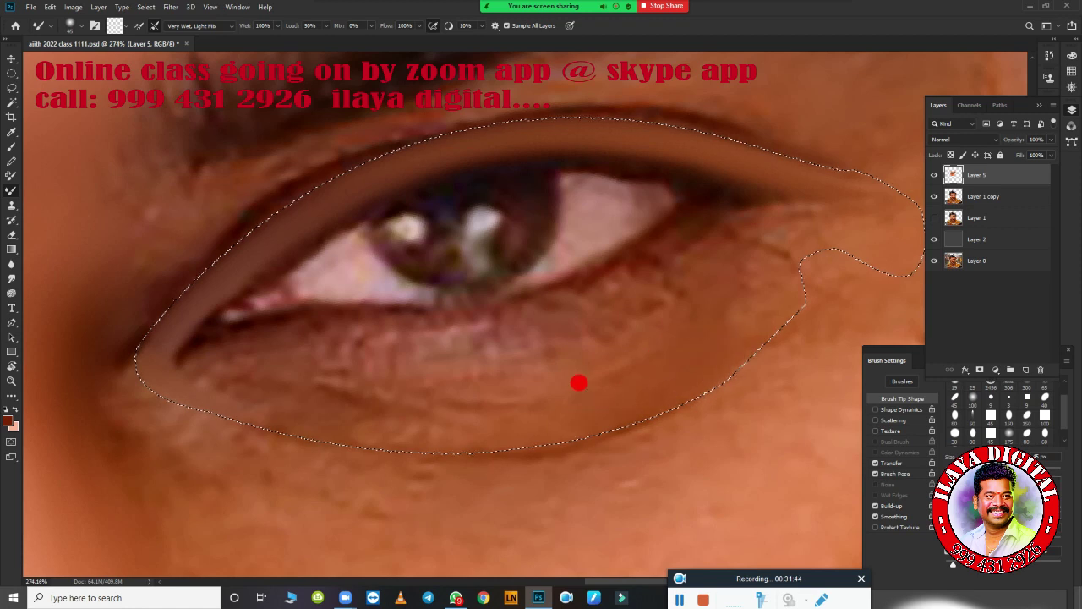
# Step: Darken and smooth the under-eye bag with the Mixer Brush
pyautogui.moveTo(362, 431)
pyautogui.mouseDown()
pyautogui.moveTo(539, 430)
pyautogui.moveTo(224, 415)
pyautogui.mouseUp()
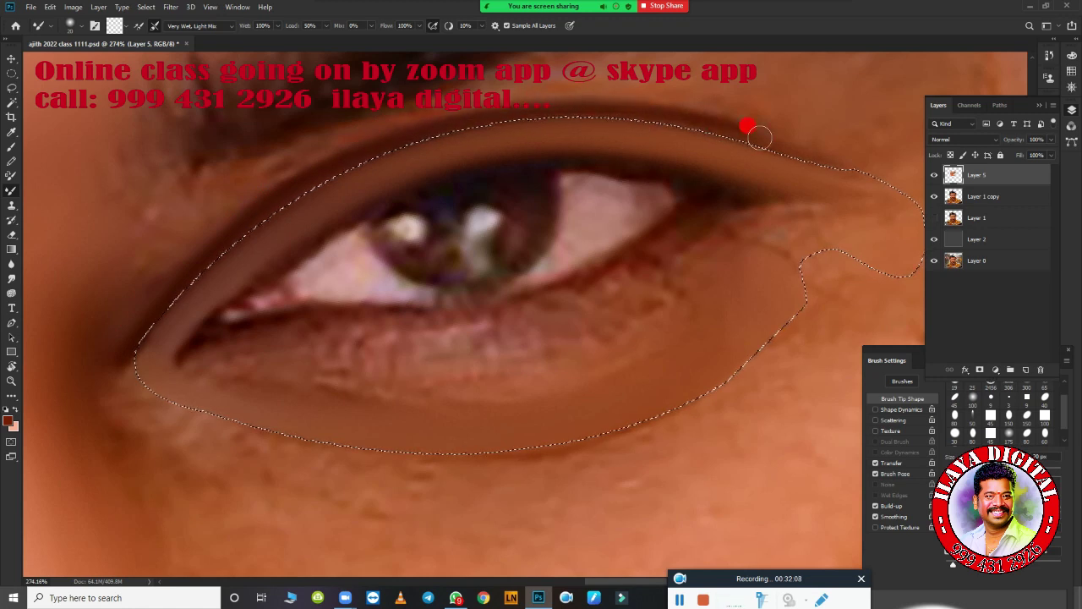
pyautogui.scroll(-2, 125, 354)
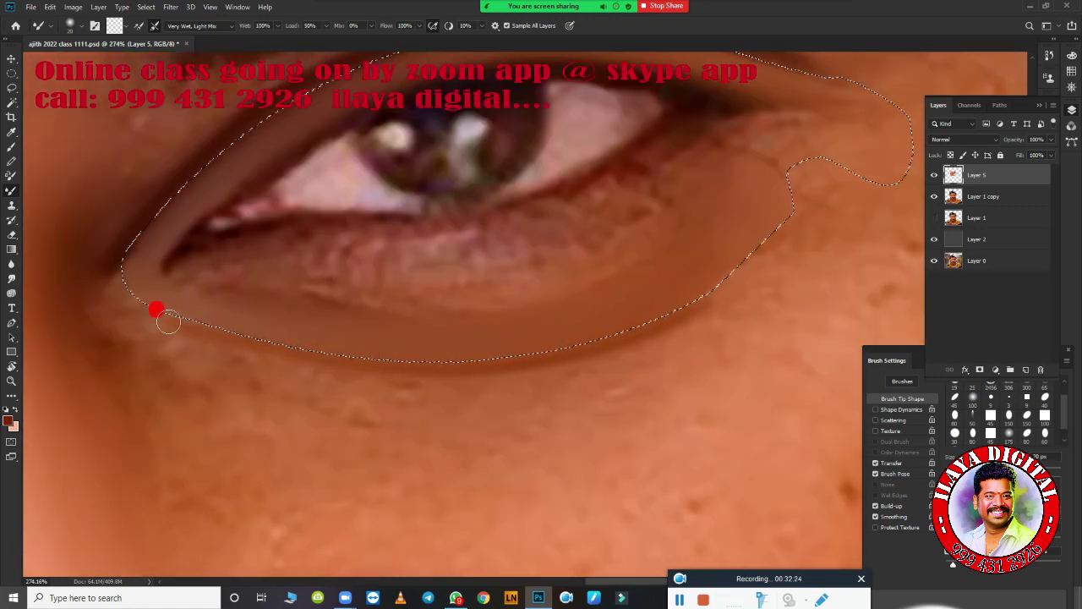
pyautogui.scroll(-5, 615, 354)
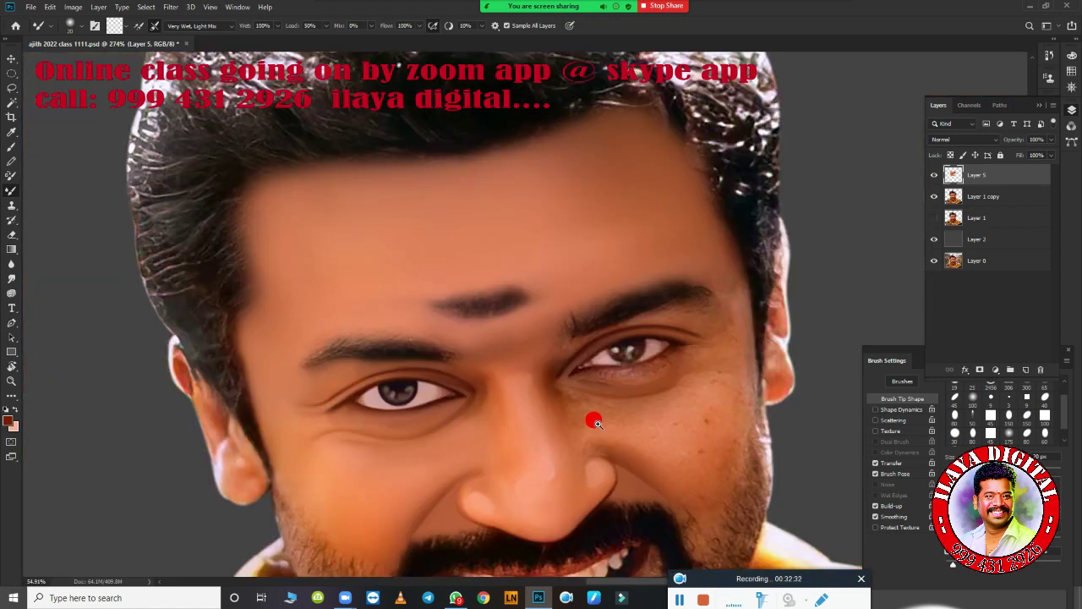
pyautogui.scroll(4, 592, 415)
pyautogui.scroll(1, 664, 302)
# Step: Resize the brush and blend the skin under the brow into the eyelid
pyautogui.press(']')
pyautogui.press(']')
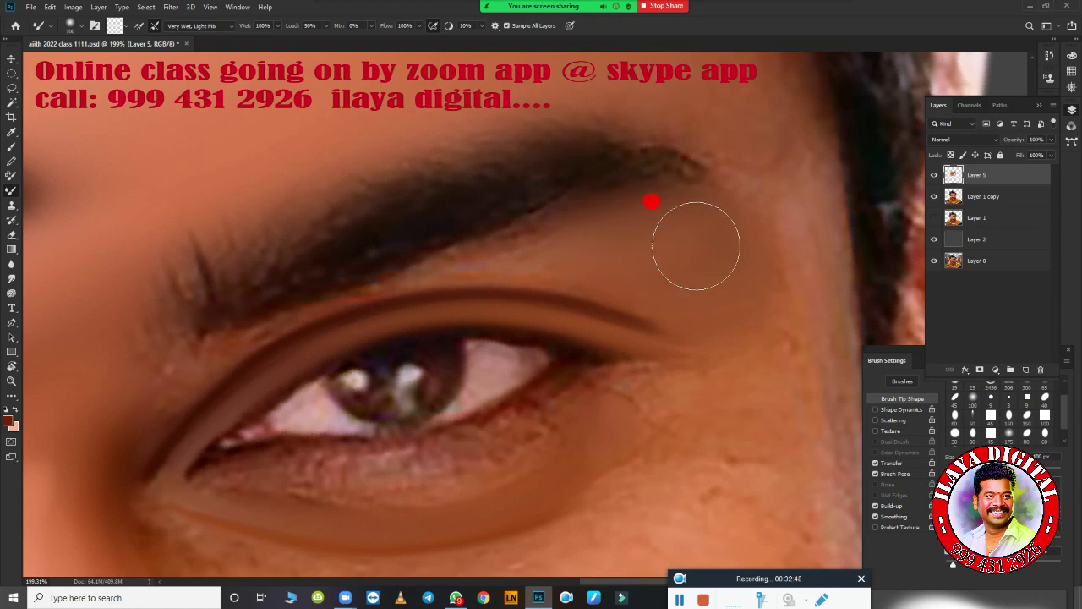
pyautogui.press('[')
pyautogui.press('[')
pyautogui.press('[')
pyautogui.press('[')
pyautogui.press('[')
pyautogui.moveTo(445, 264); pyautogui.dragTo(593, 287)
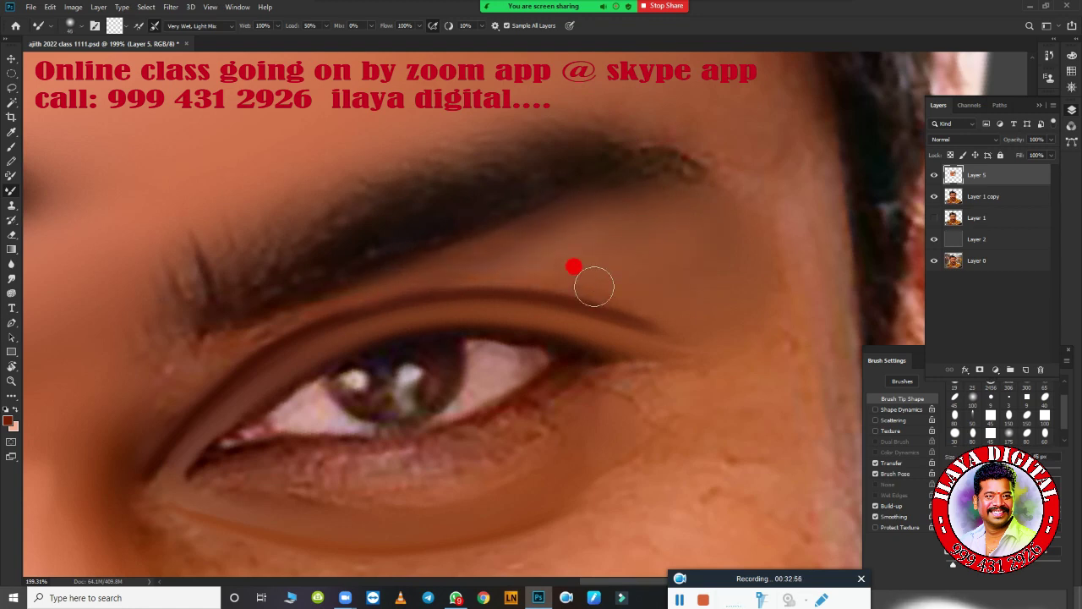
pyautogui.moveTo(230, 363)
pyautogui.mouseDown()
pyautogui.moveTo(149, 420)
pyautogui.moveTo(364, 282)
pyautogui.moveTo(171, 406)
pyautogui.moveTo(763, 134)
pyautogui.mouseUp()
pyautogui.moveTo(803, 174)
pyautogui.mouseDown()
pyautogui.moveTo(783, 189)
pyautogui.moveTo(771, 160)
pyautogui.moveTo(730, 230)
pyautogui.moveTo(603, 251)
pyautogui.moveTo(599, 293)
pyautogui.moveTo(635, 282)
pyautogui.mouseUp()
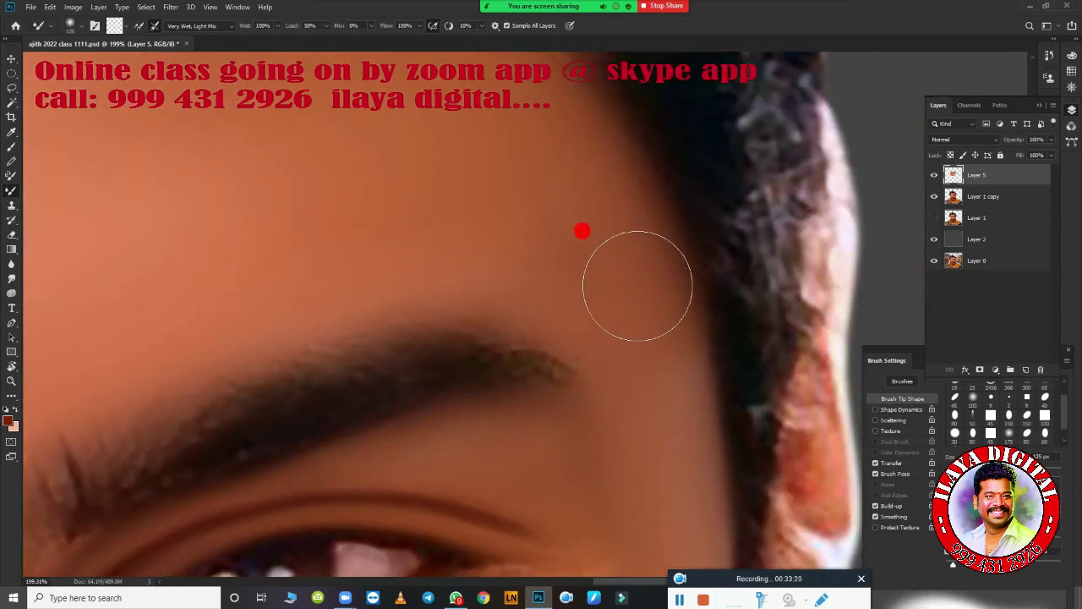
# Step: Smooth and darken the skin below the eye along the lower eyelid
pyautogui.scroll(-5, 648, 302)
pyautogui.scroll(2, 720, 459)
pyautogui.scroll(-2, 720, 459)
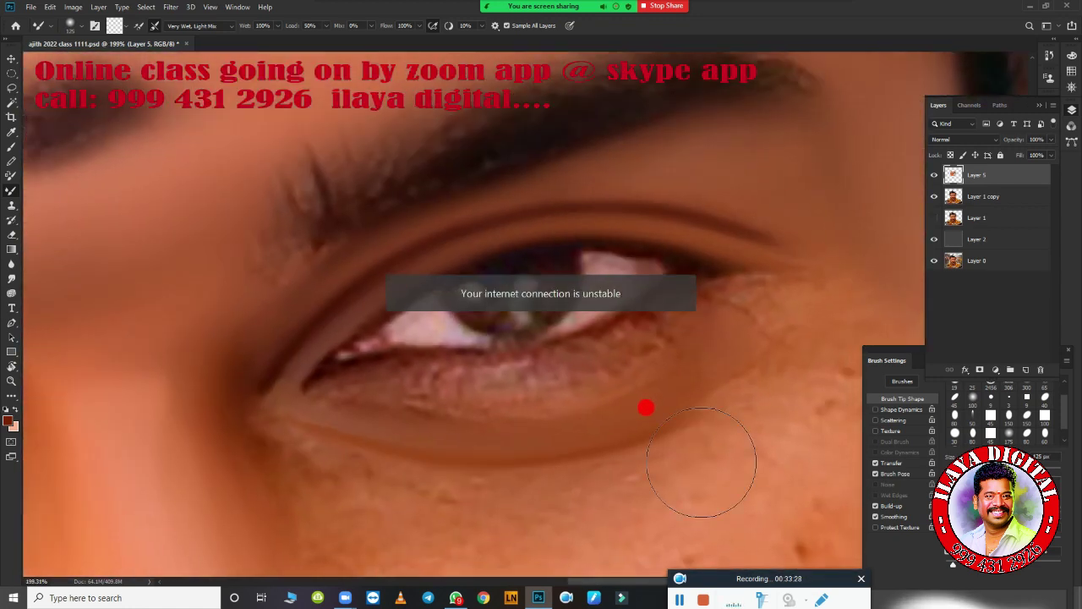
pyautogui.scroll(-2, 646, 408)
pyautogui.moveTo(605, 370); pyautogui.dragTo(562, 396)
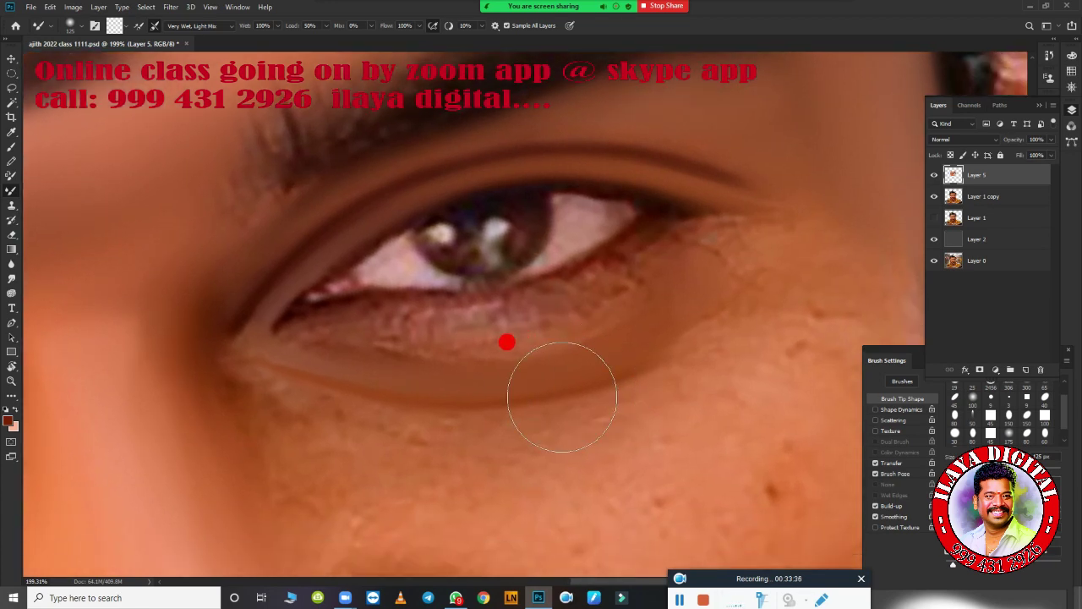
pyautogui.scroll(2, 510, 339)
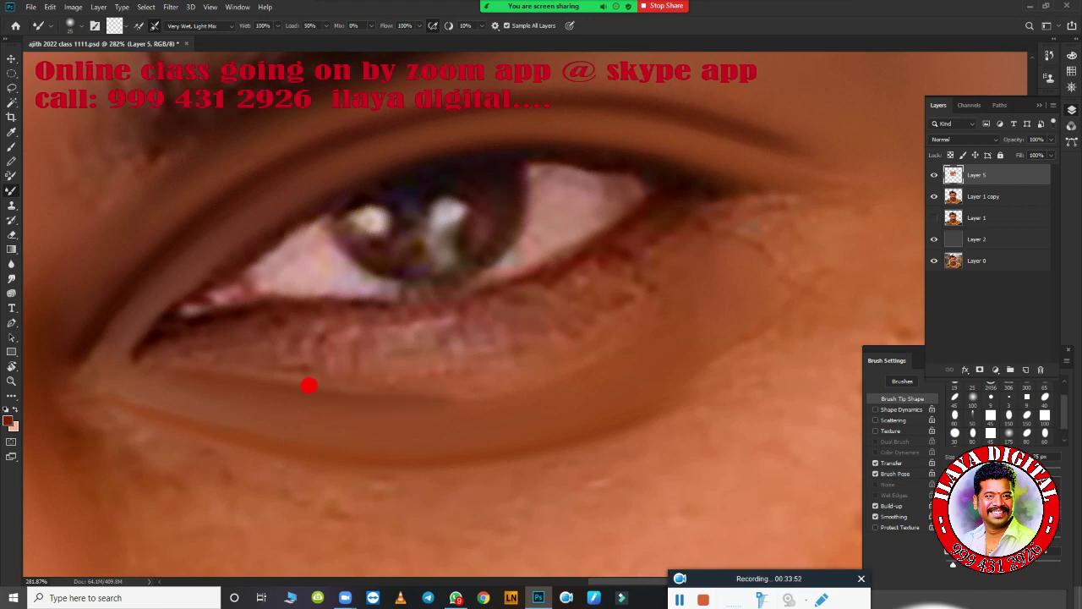
pyautogui.moveTo(308, 385); pyautogui.dragTo(589, 355)
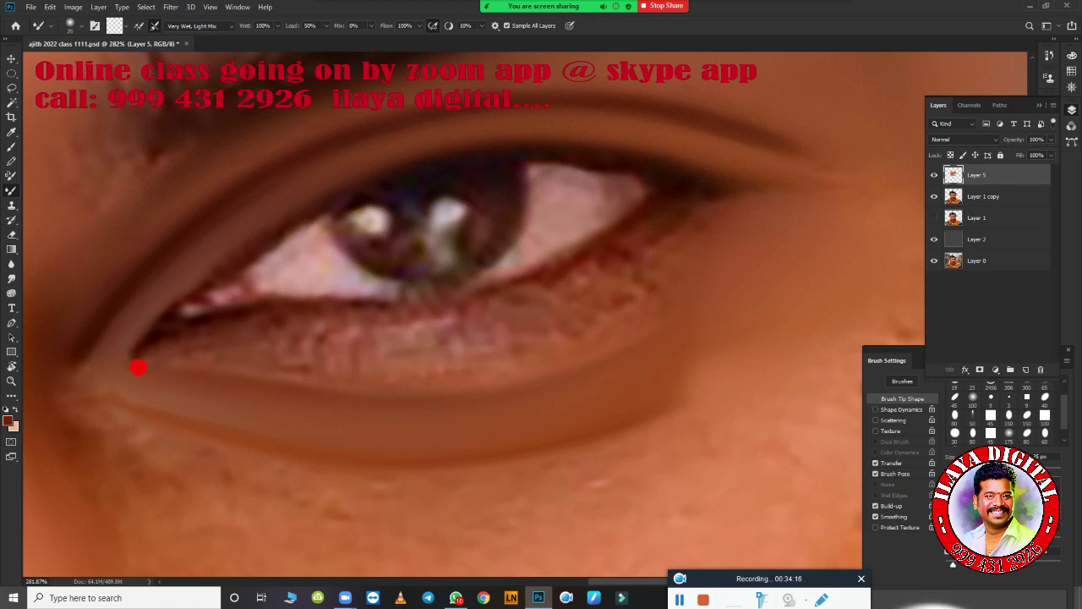
pyautogui.scroll(-3, 617, 336)
pyautogui.scroll(1, 705, 389)
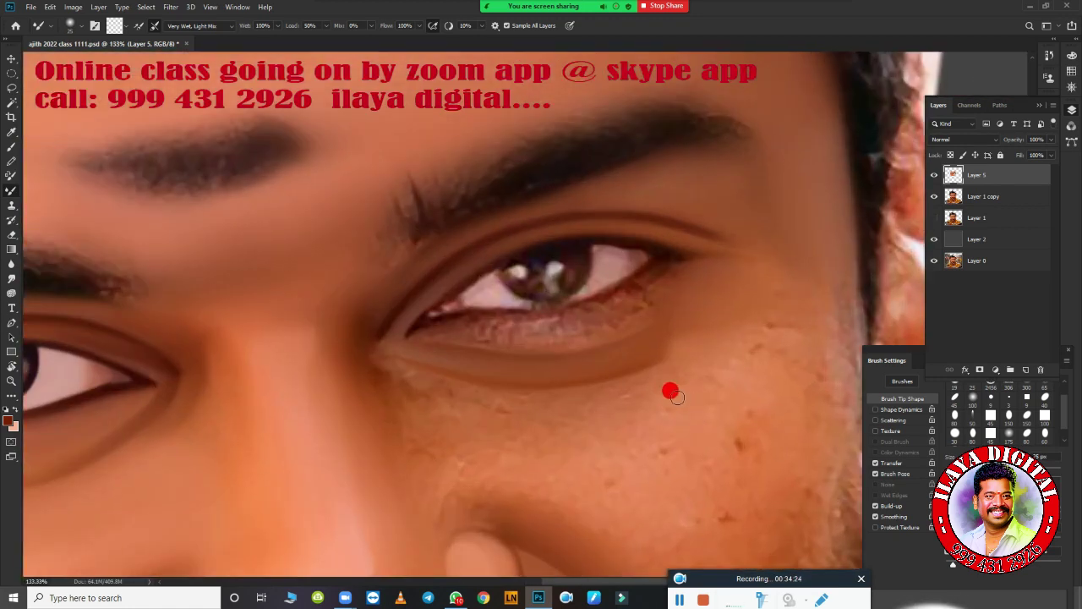
# Step: Return to the Mixer Brush and smooth the skin along the lower lash line
pyautogui.press('e')
pyautogui.scroll(3, 671, 351)
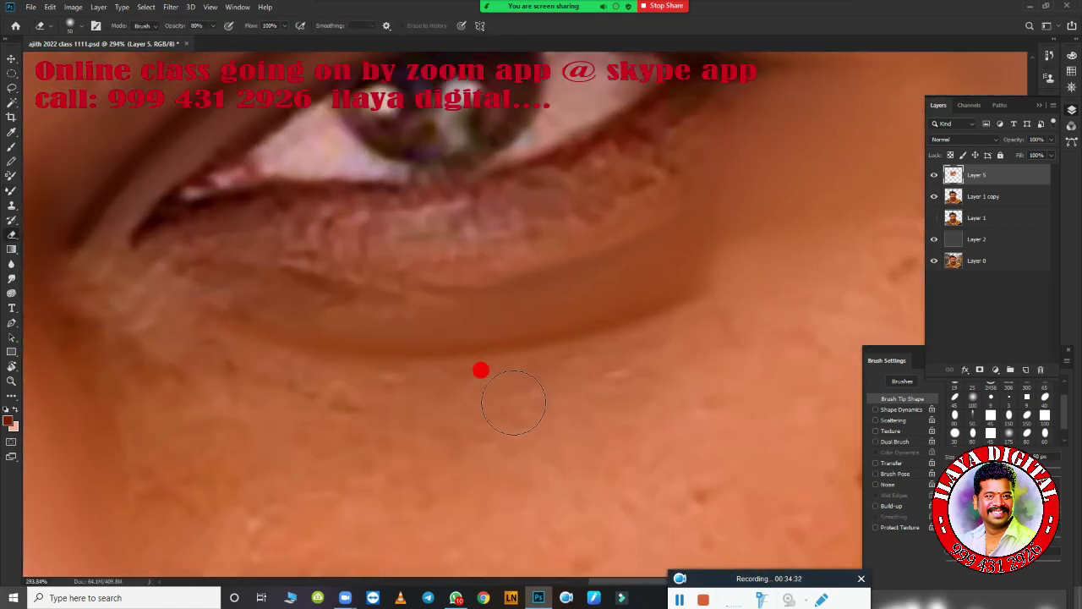
pyautogui.press('b')
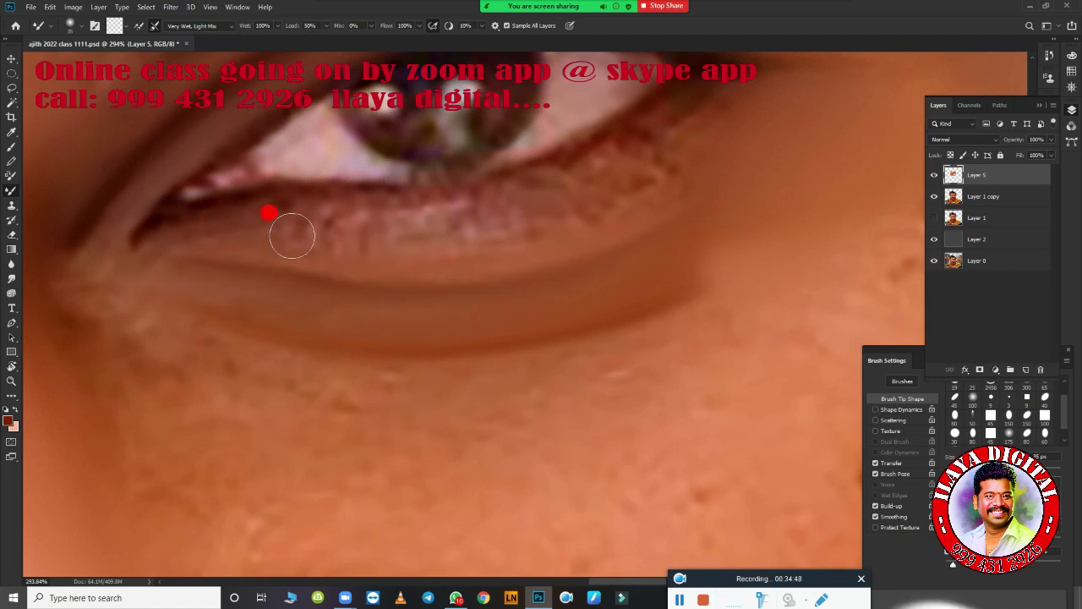
pyautogui.moveTo(290, 234)
pyautogui.mouseDown()
pyautogui.moveTo(549, 229)
pyautogui.moveTo(665, 179)
pyautogui.mouseUp()
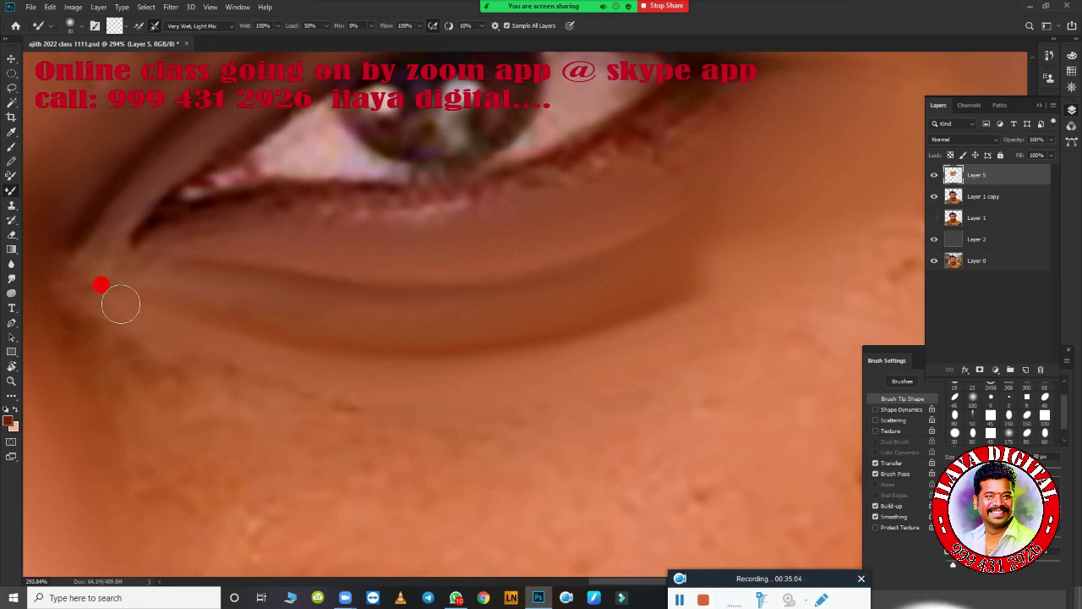
pyautogui.scroll(-3, 666, 330)
pyautogui.scroll(1, 626, 415)
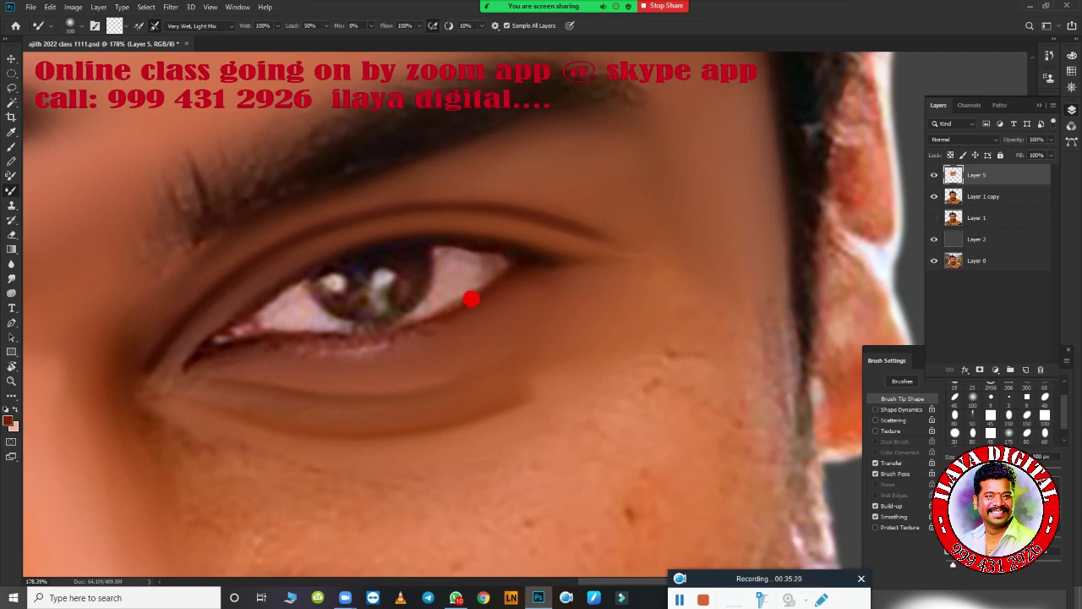
# Step: Shrink the brush to 40 px and smooth the cheek skin and stubble
pyautogui.press('[')
pyautogui.press('[')
pyautogui.press('[')
pyautogui.scroll(-4, 425, 315)
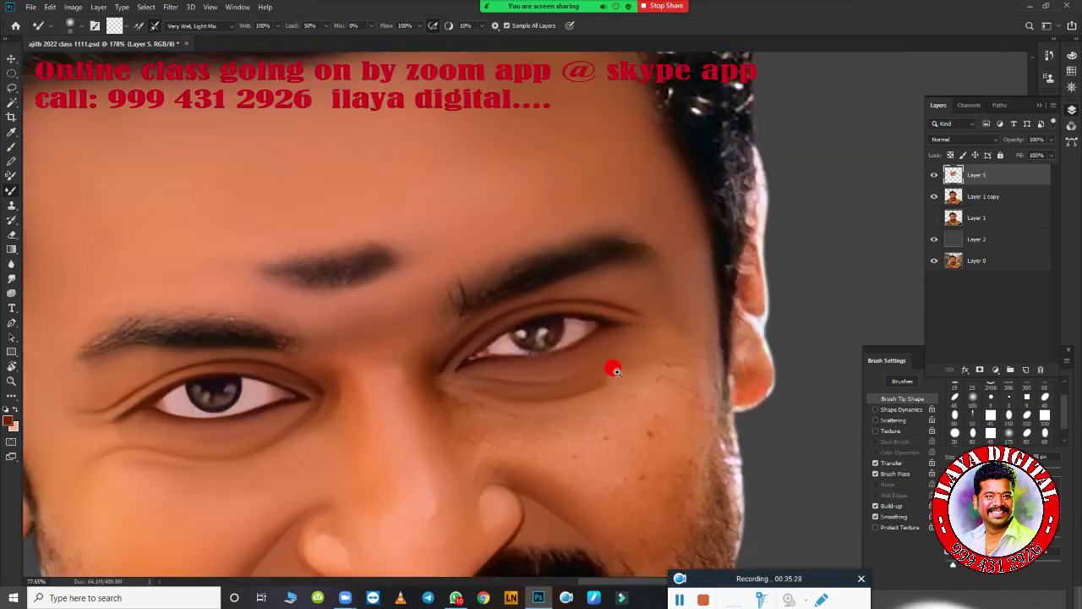
pyautogui.scroll(1, 611, 366)
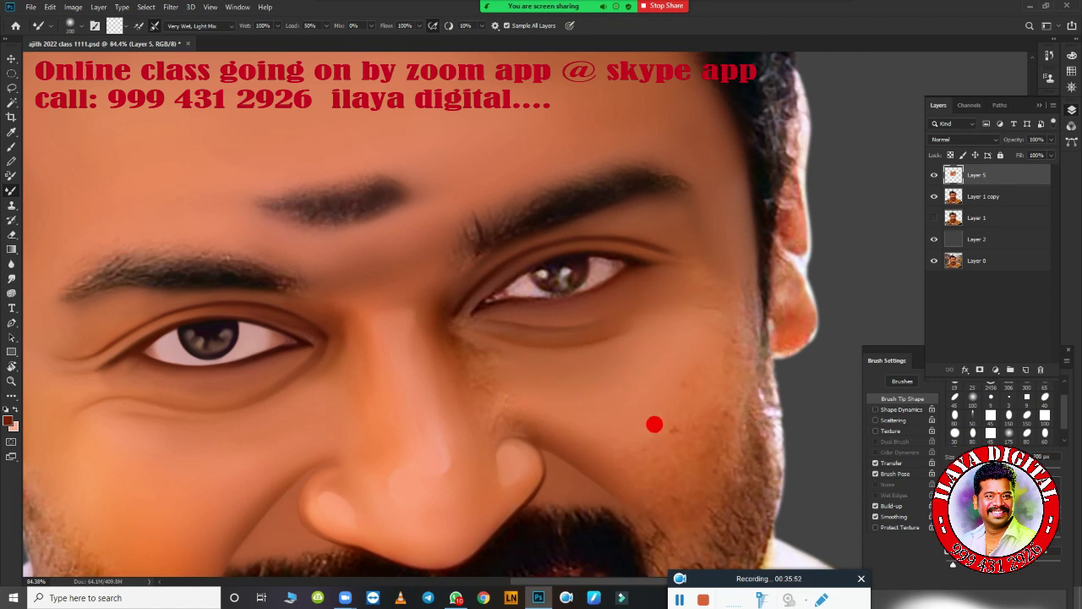
pyautogui.scroll(2, 654, 423)
pyautogui.moveTo(590, 404)
pyautogui.mouseDown()
pyautogui.moveTo(611, 452)
pyautogui.moveTo(633, 367)
pyautogui.moveTo(654, 353)
pyautogui.moveTo(525, 316)
pyautogui.mouseUp()
# Step: Blend the cheek into the nose crease with a smaller, fine-tuned brush
pyautogui.press('[')
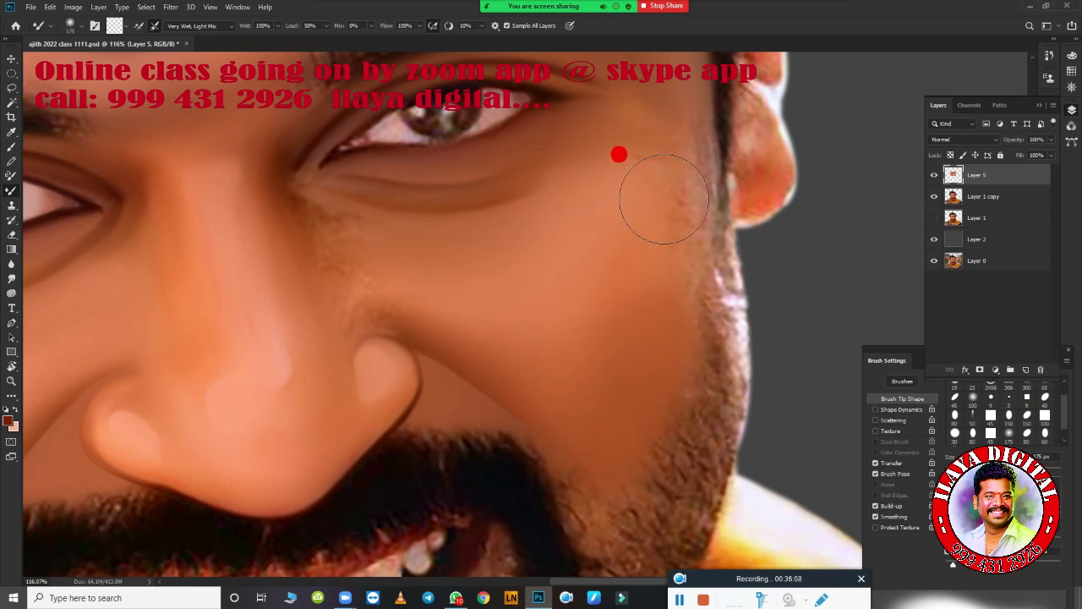
pyautogui.moveTo(649, 285)
pyautogui.mouseDown()
pyautogui.moveTo(623, 266)
pyautogui.moveTo(604, 339)
pyautogui.moveTo(429, 293)
pyautogui.mouseUp()
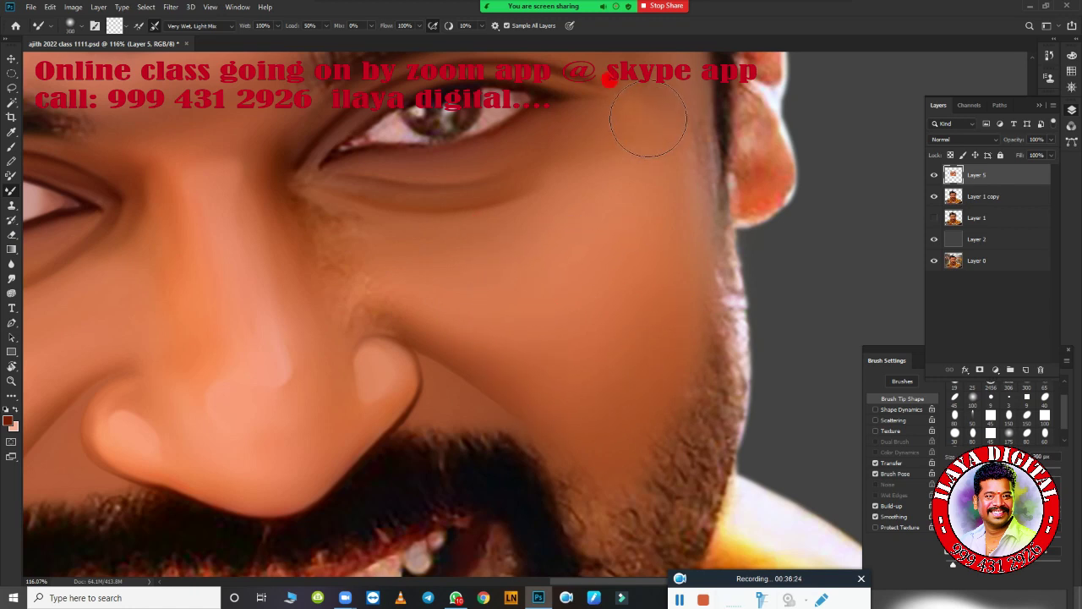
pyautogui.press('[')
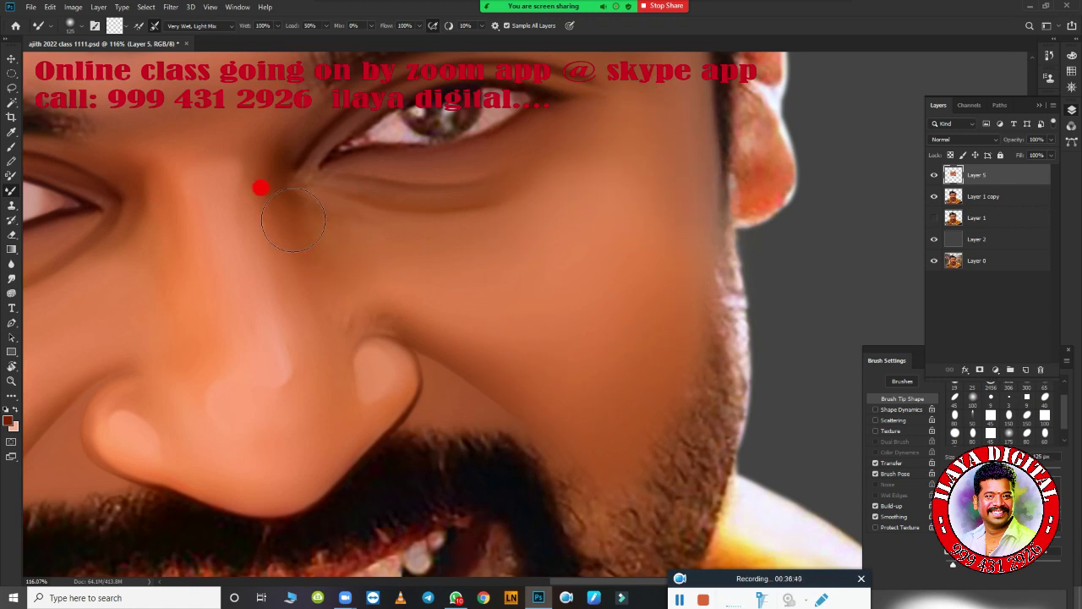
pyautogui.scroll(5, 363, 286)
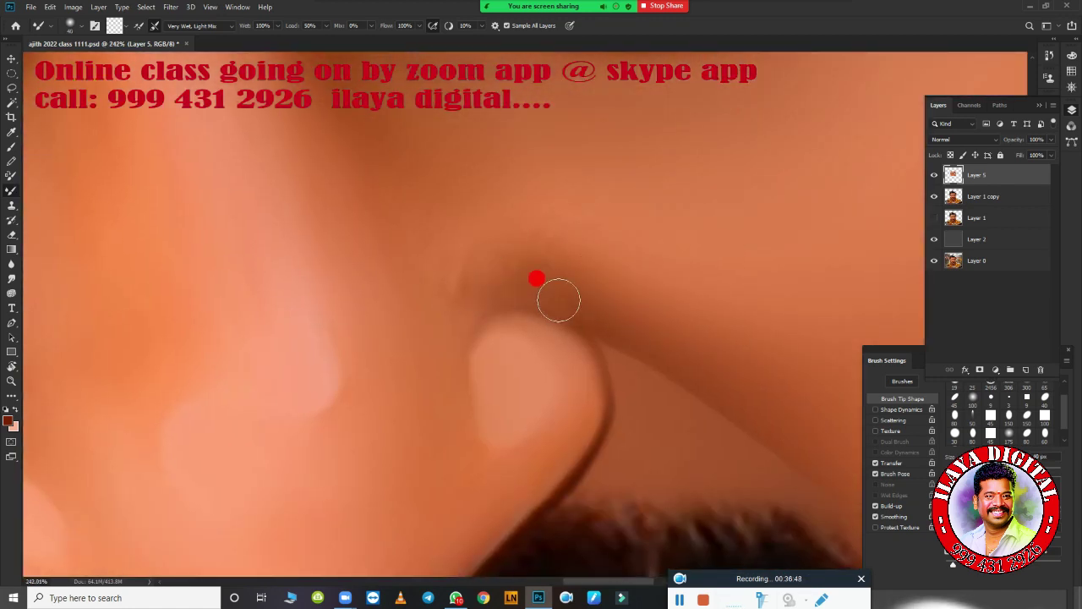
pyautogui.press(']')
pyautogui.press(']')
pyautogui.press(']')
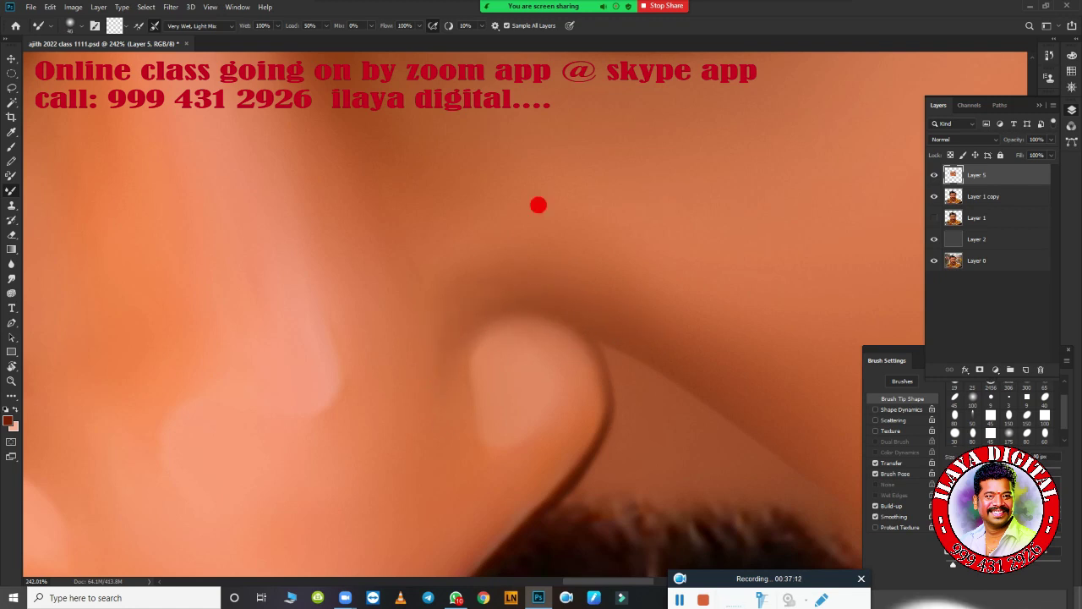
pyautogui.scroll(-3, 586, 362)
pyautogui.scroll(2, 375, 363)
pyautogui.scroll(1, 384, 213)
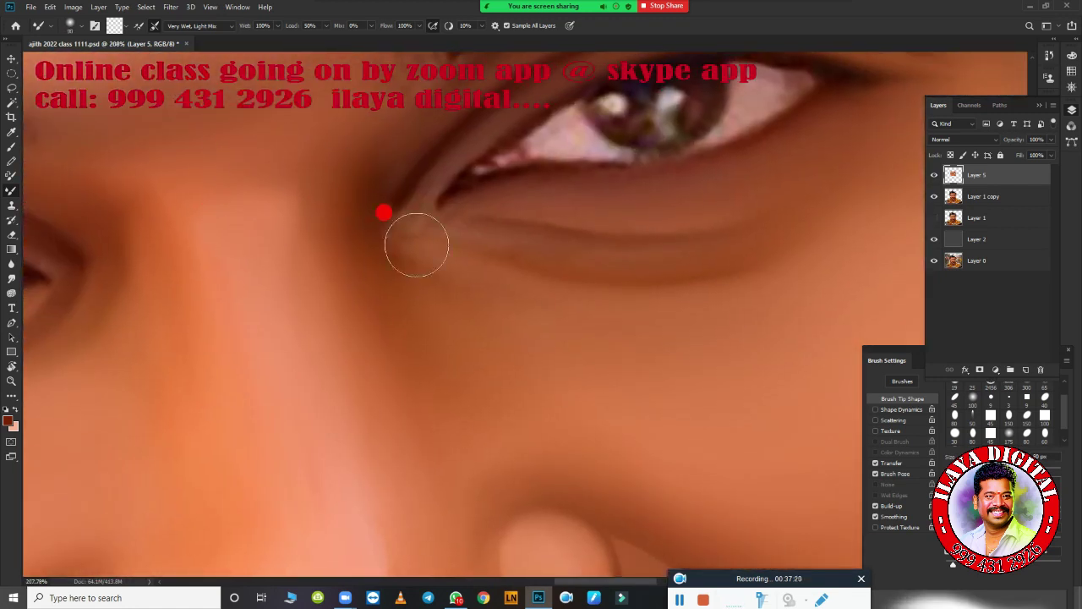
pyautogui.press('[')
pyautogui.press('[')
pyautogui.press('[')
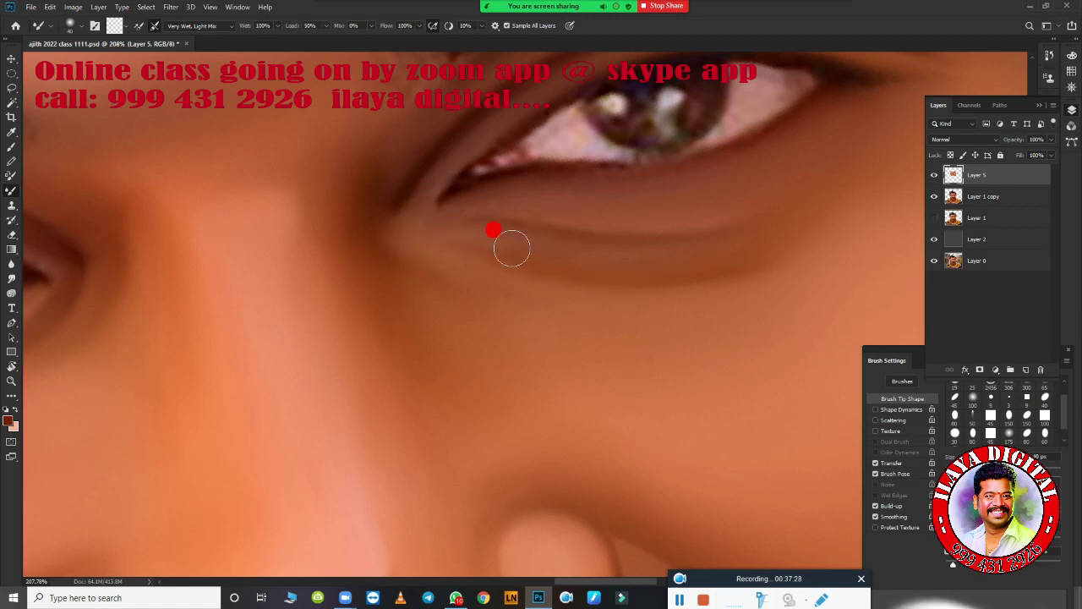
# Step: Toggle Layer 5 off and on to compare the under-eye blending
pyautogui.scroll(-3, 359, 184)
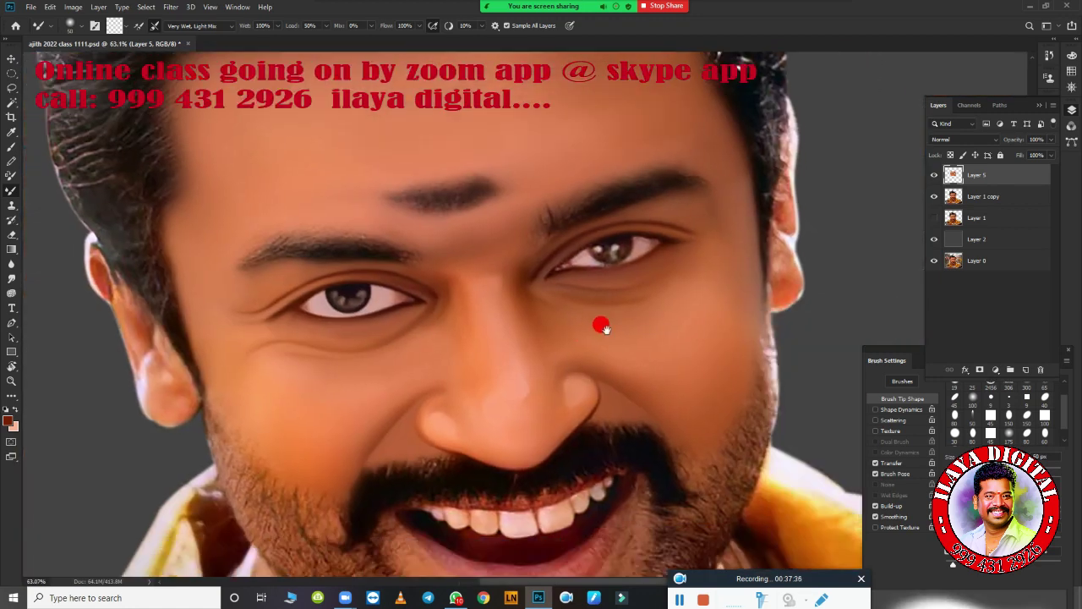
pyautogui.scroll(1, 599, 321)
pyautogui.scroll(-1, 764, 314)
pyautogui.click(934, 175)
pyautogui.click(934, 175)
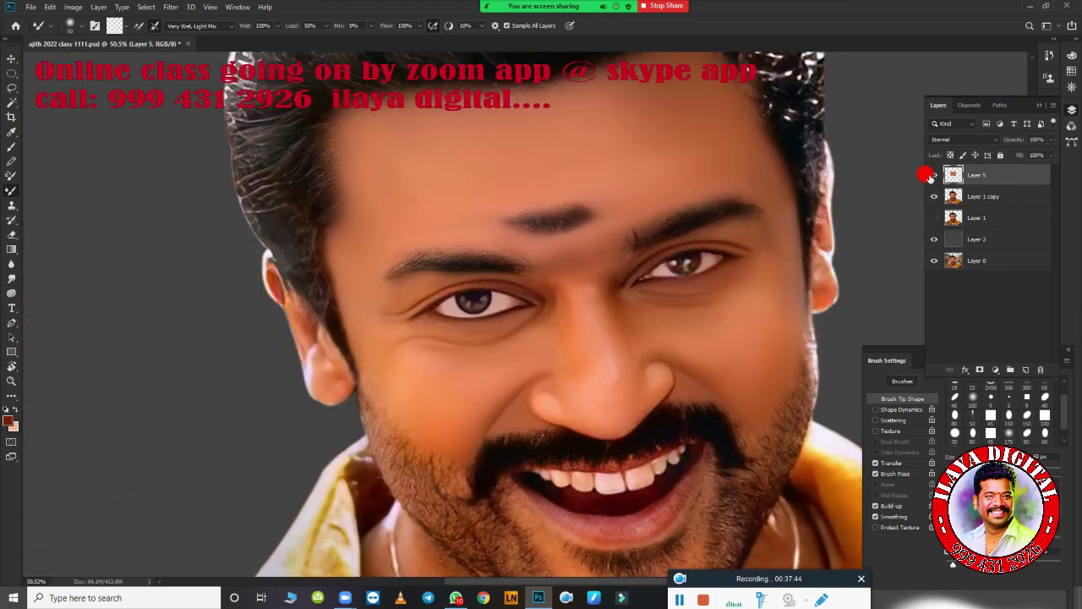
pyautogui.click(934, 175)
pyautogui.scroll(3, 879, 200)
# Step: Enlarge the Mixer Brush to about 72 px and zoom out to the full face
pyautogui.press('e')
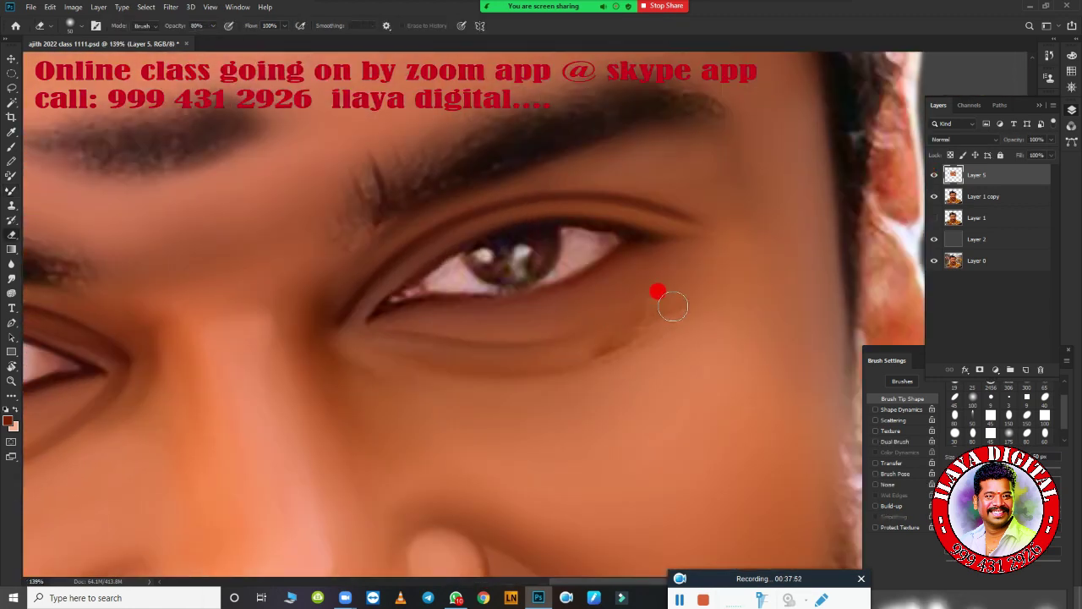
pyautogui.press('b')
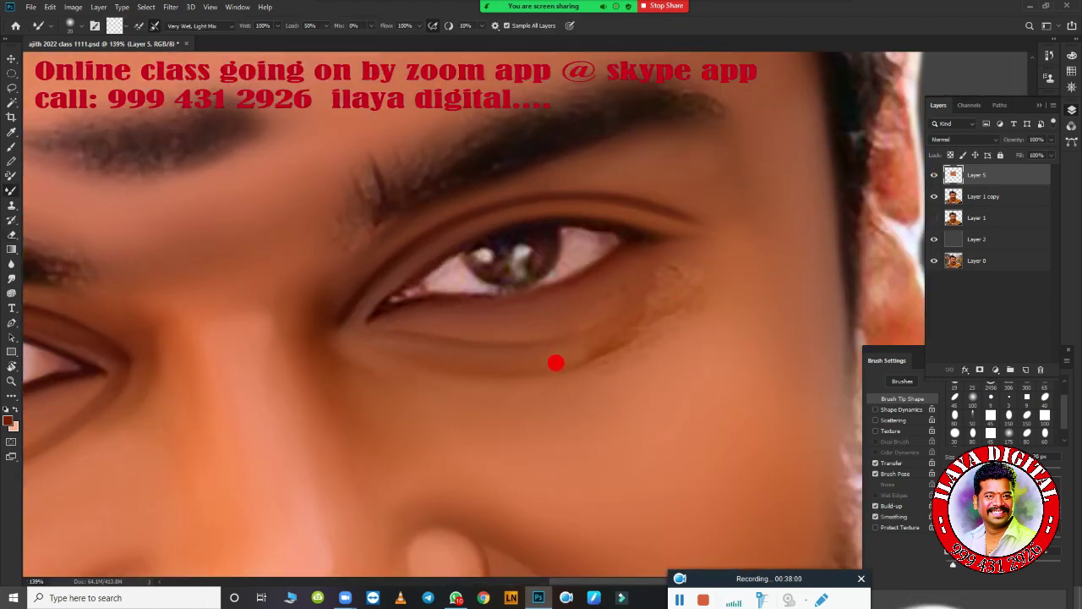
pyautogui.press(']')
pyautogui.press(']')
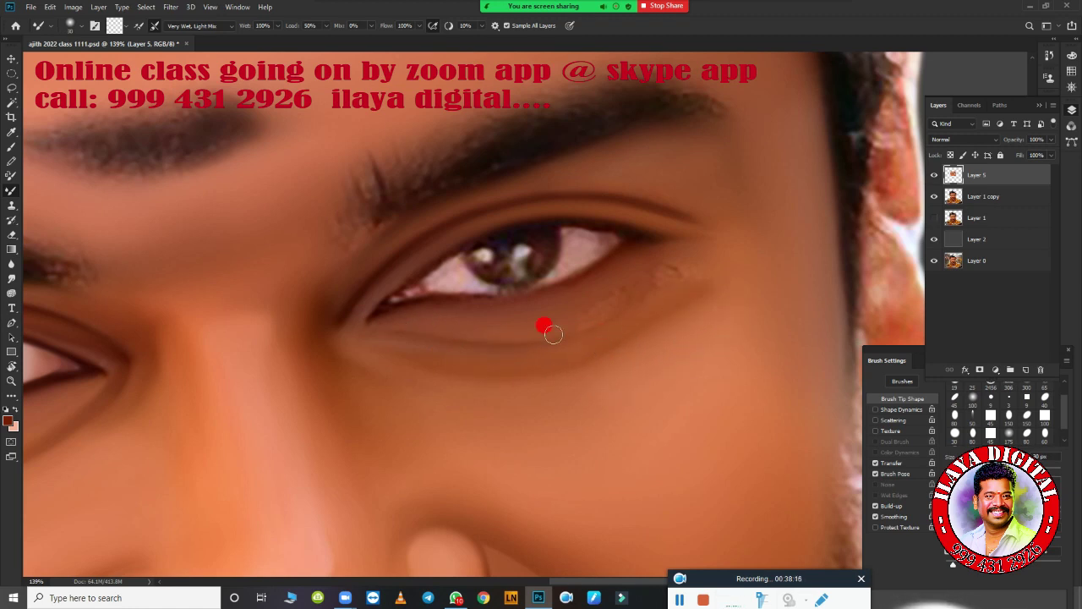
pyautogui.press(']')
pyautogui.press(']')
pyautogui.press(']')
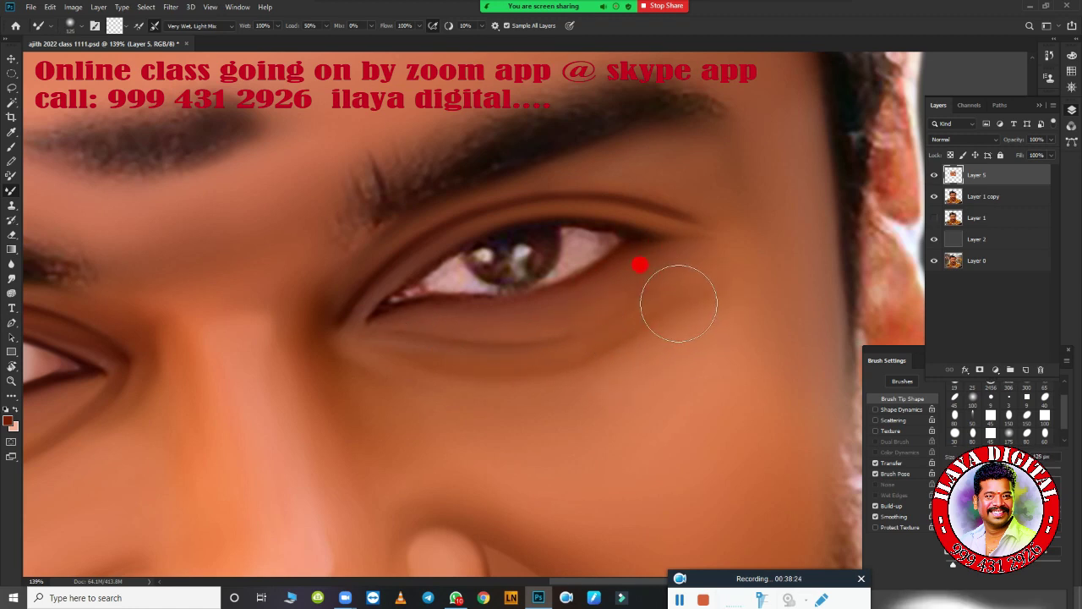
pyautogui.scroll(-5, 626, 427)
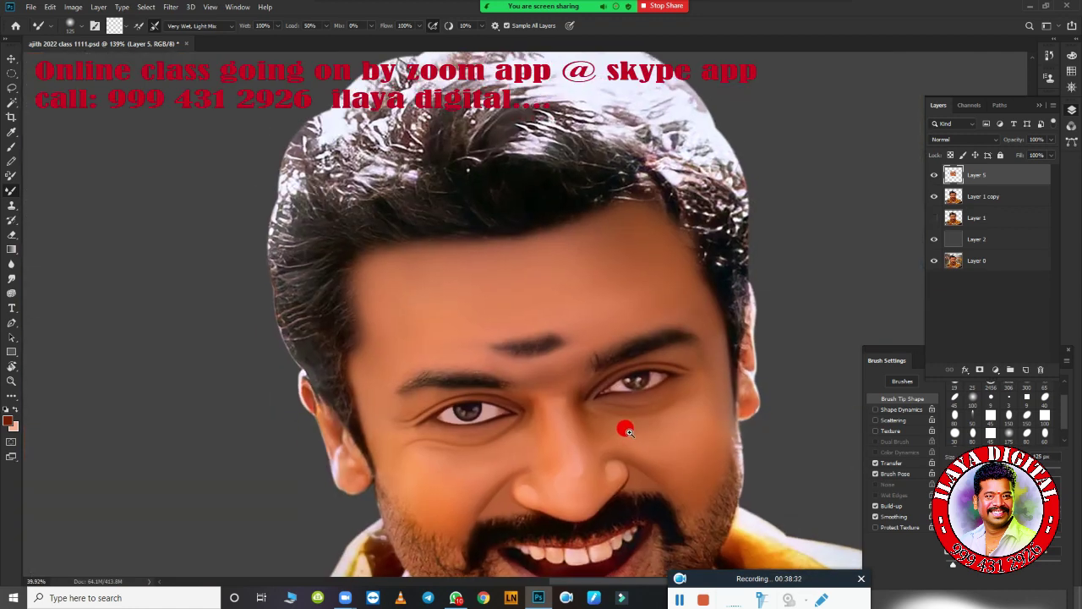
pyautogui.scroll(-2, 698, 368)
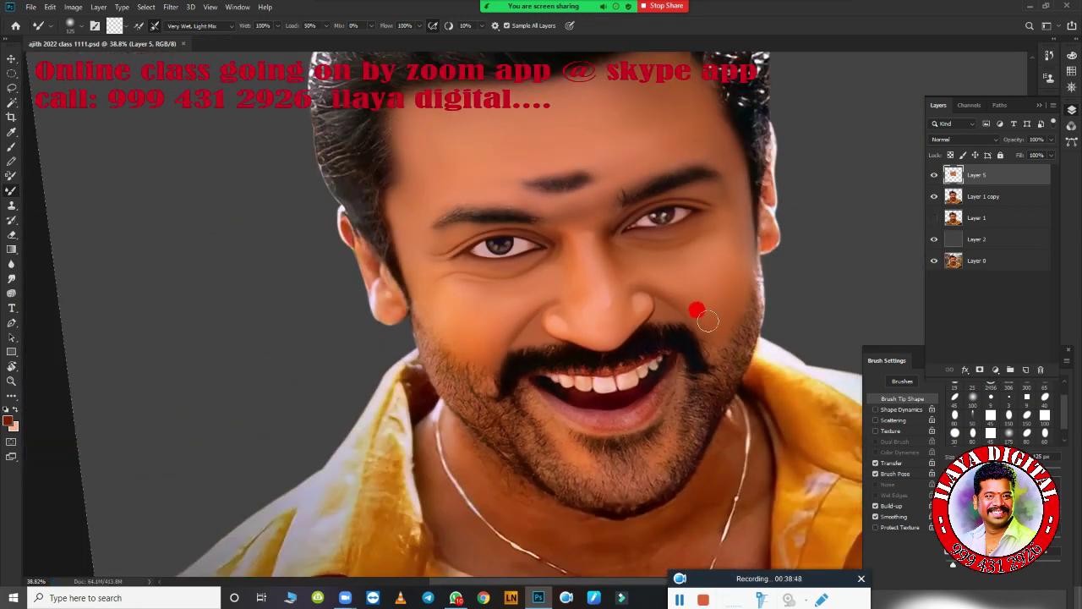
# Step: Smudge the moustache's top, lower and outer edges into fine hair strands
pyautogui.click(703, 600)
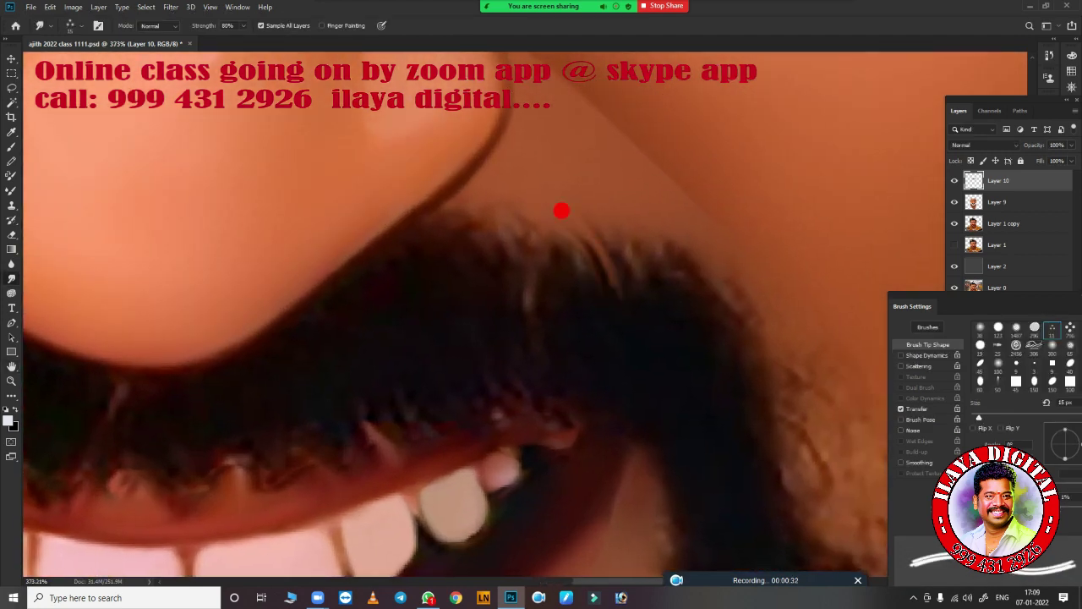
pyautogui.moveTo(488, 286)
pyautogui.mouseDown()
pyautogui.moveTo(553, 307)
pyautogui.moveTo(604, 237)
pyautogui.moveTo(645, 217)
pyautogui.mouseUp()
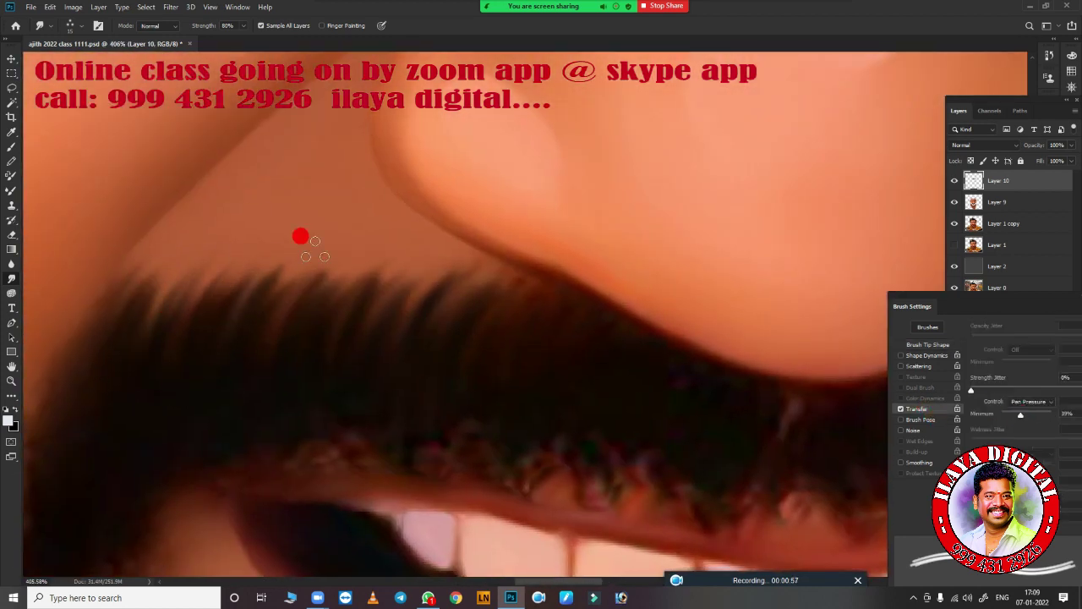
pyautogui.moveTo(300, 237); pyautogui.dragTo(429, 269)
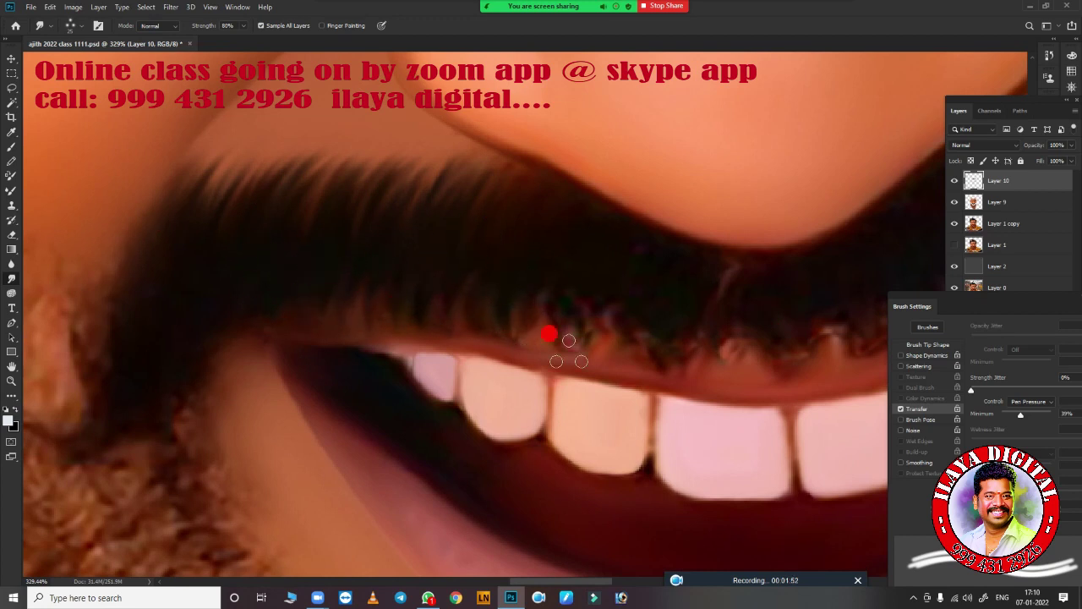
pyautogui.moveTo(549, 335); pyautogui.dragTo(616, 331)
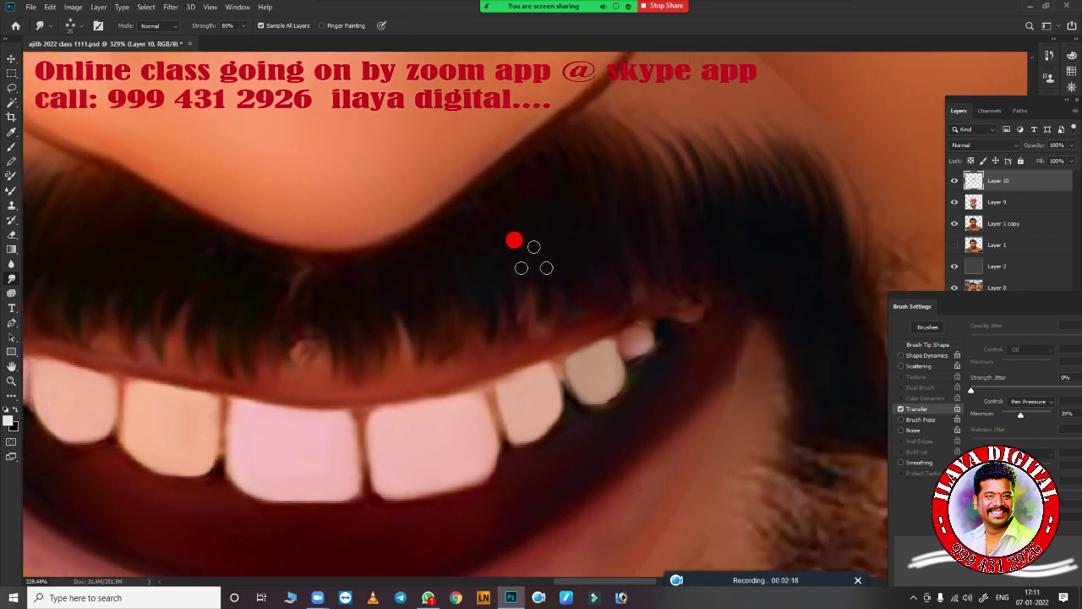
pyautogui.moveTo(514, 241); pyautogui.dragTo(364, 347)
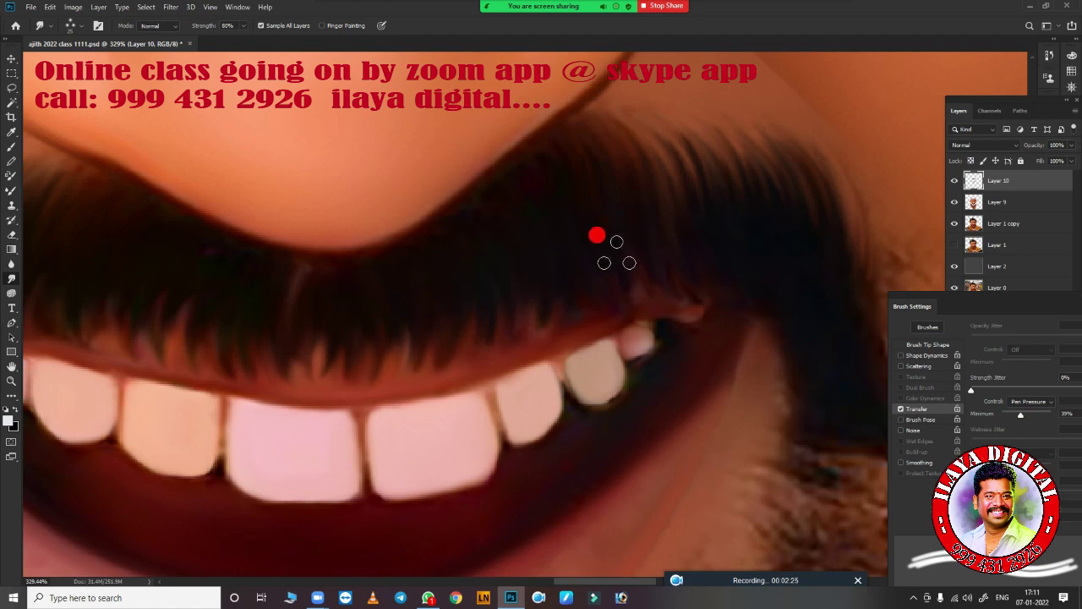
pyautogui.moveTo(796, 178); pyautogui.dragTo(587, 105)
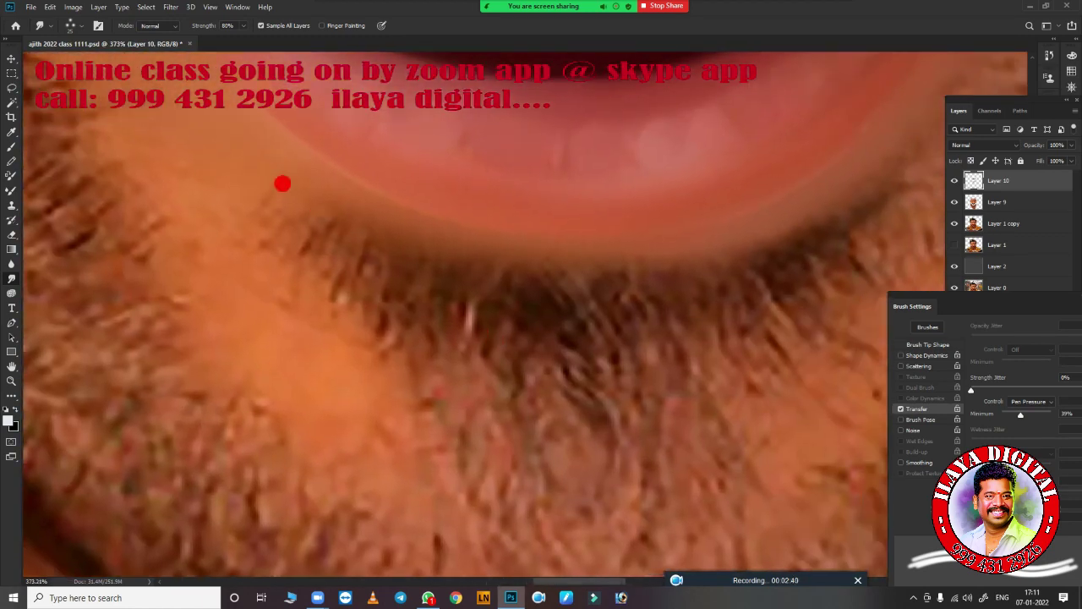
# Step: Streak the chin beard beneath the lower lip into hair-like strands
pyautogui.moveTo(283, 184)
pyautogui.mouseDown()
pyautogui.moveTo(358, 285)
pyautogui.moveTo(462, 364)
pyautogui.moveTo(614, 261)
pyautogui.moveTo(737, 312)
pyautogui.moveTo(544, 253)
pyautogui.moveTo(631, 369)
pyautogui.mouseUp()
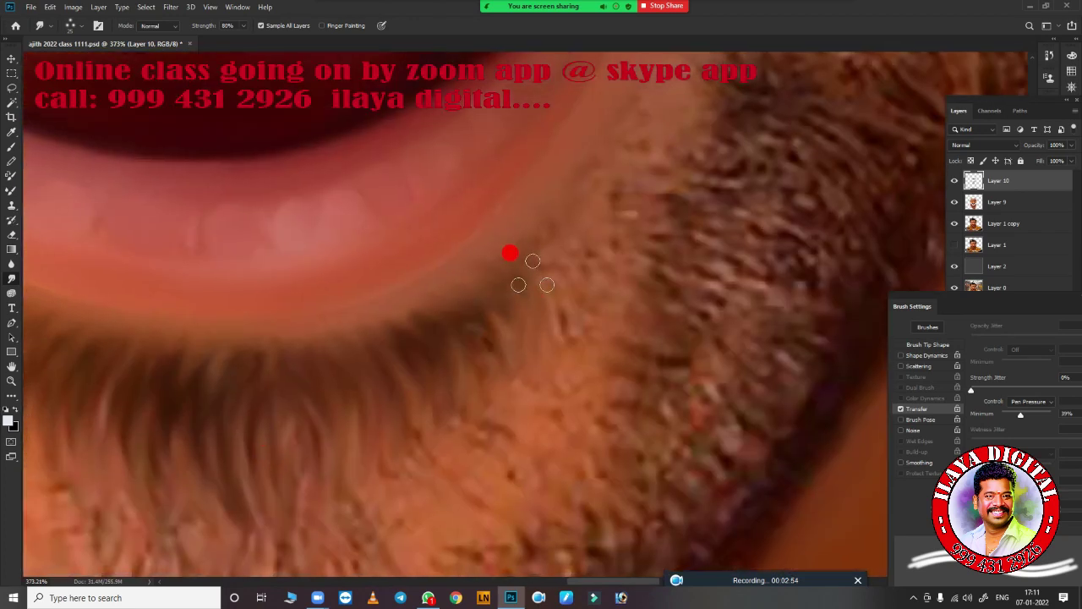
pyautogui.moveTo(507, 254)
pyautogui.mouseDown()
pyautogui.moveTo(579, 141)
pyautogui.moveTo(338, 473)
pyautogui.mouseUp()
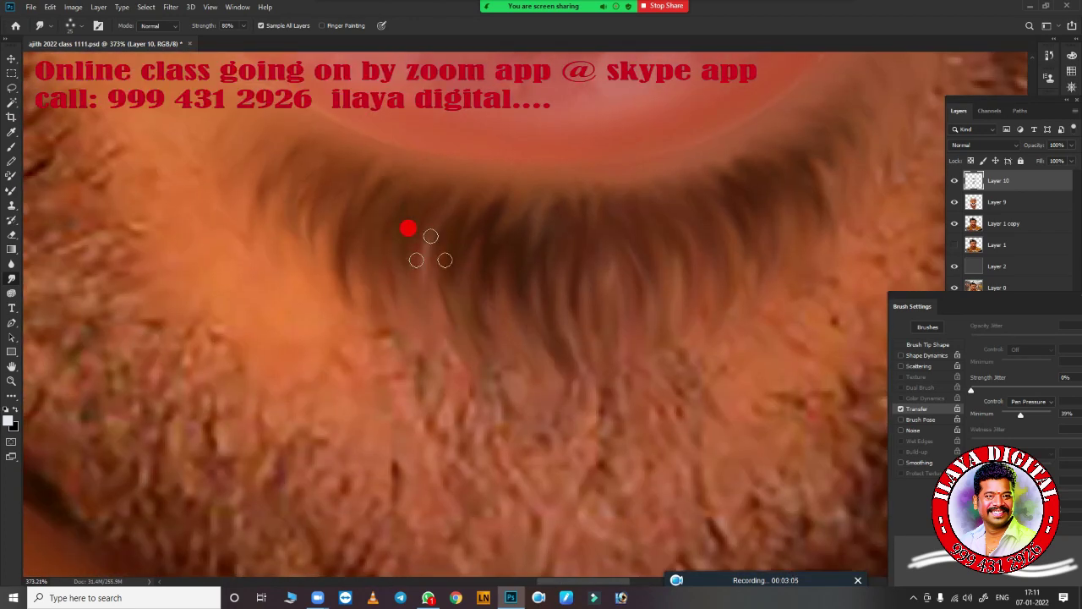
pyautogui.moveTo(360, 405); pyautogui.dragTo(373, 306)
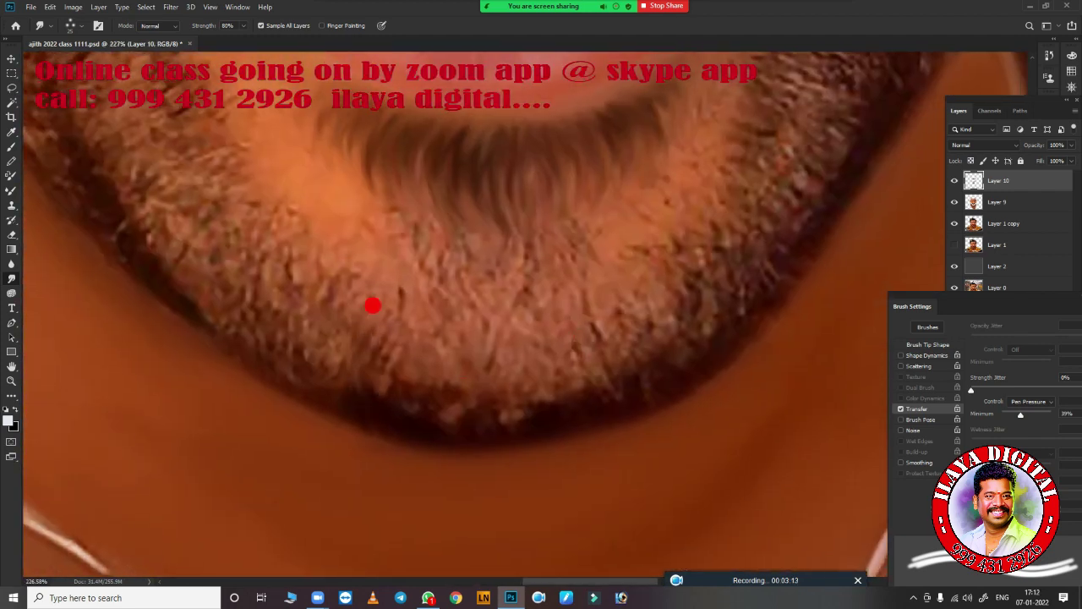
pyautogui.moveTo(354, 385)
pyautogui.mouseDown()
pyautogui.moveTo(406, 379)
pyautogui.moveTo(464, 326)
pyautogui.moveTo(546, 381)
pyautogui.moveTo(430, 383)
pyautogui.moveTo(297, 350)
pyautogui.moveTo(225, 234)
pyautogui.moveTo(164, 234)
pyautogui.moveTo(206, 193)
pyautogui.moveTo(392, 358)
pyautogui.mouseUp()
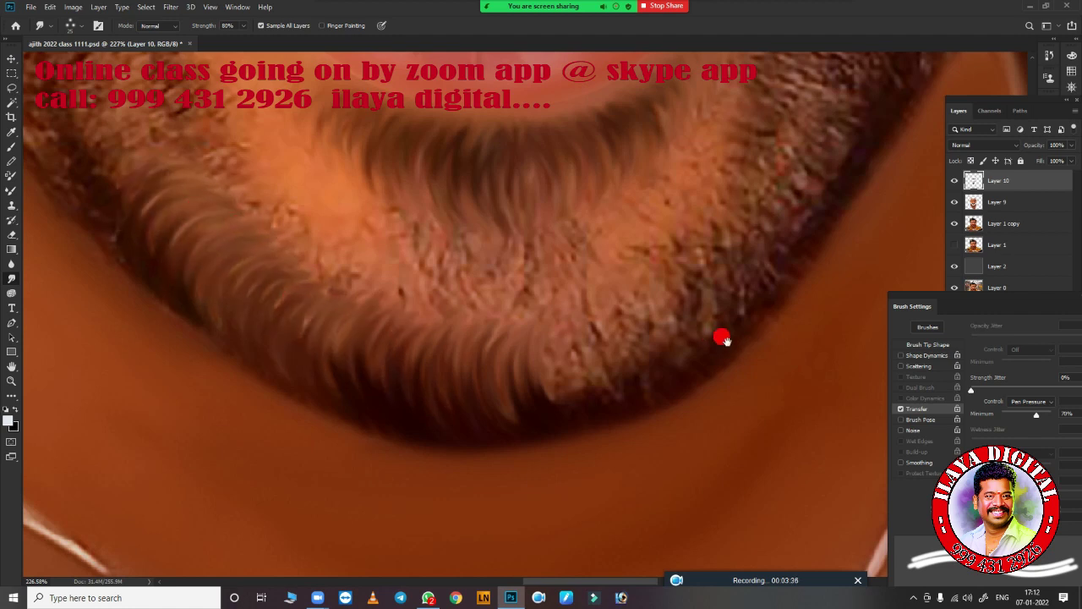
pyautogui.keyDown('alt'); pyautogui.scroll(5, 723, 339); pyautogui.keyUp('alt')
# Step: At 90% smudge strength, pull strands along the beard's speckled lower right edge
pyautogui.press('9')
pyautogui.moveTo(503, 351)
pyautogui.mouseDown()
pyautogui.moveTo(539, 265)
pyautogui.moveTo(638, 176)
pyautogui.moveTo(756, 178)
pyautogui.moveTo(630, 367)
pyautogui.moveTo(490, 261)
pyautogui.moveTo(290, 378)
pyautogui.moveTo(372, 409)
pyautogui.moveTo(399, 333)
pyautogui.moveTo(237, 234)
pyautogui.mouseUp()
pyautogui.keyDown('alt'); pyautogui.scroll(-5, 640, 393); pyautogui.keyUp('alt')
pyautogui.keyDown('alt'); pyautogui.scroll(3, 310, 476); pyautogui.keyUp('alt')
pyautogui.keyDown('alt'); pyautogui.scroll(-4, 550, 343); pyautogui.keyUp('alt')
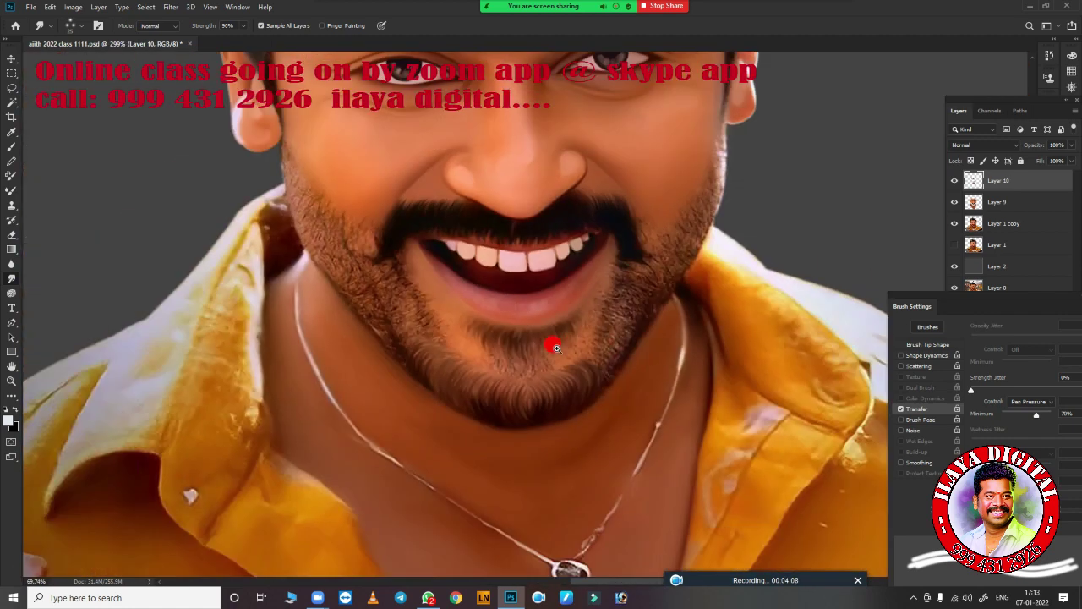
pyautogui.keyDown('alt'); pyautogui.scroll(5, 603, 333); pyautogui.keyUp('alt')
pyautogui.keyDown('alt'); pyautogui.scroll(1, 609, 346); pyautogui.keyUp('alt')
pyautogui.moveTo(448, 303)
pyautogui.mouseDown()
pyautogui.moveTo(592, 290)
pyautogui.moveTo(634, 113)
pyautogui.moveTo(710, 93)
pyautogui.moveTo(560, 246)
pyautogui.moveTo(474, 442)
pyautogui.moveTo(620, 276)
pyautogui.mouseUp()
pyautogui.moveTo(575, 452); pyautogui.dragTo(361, 383)
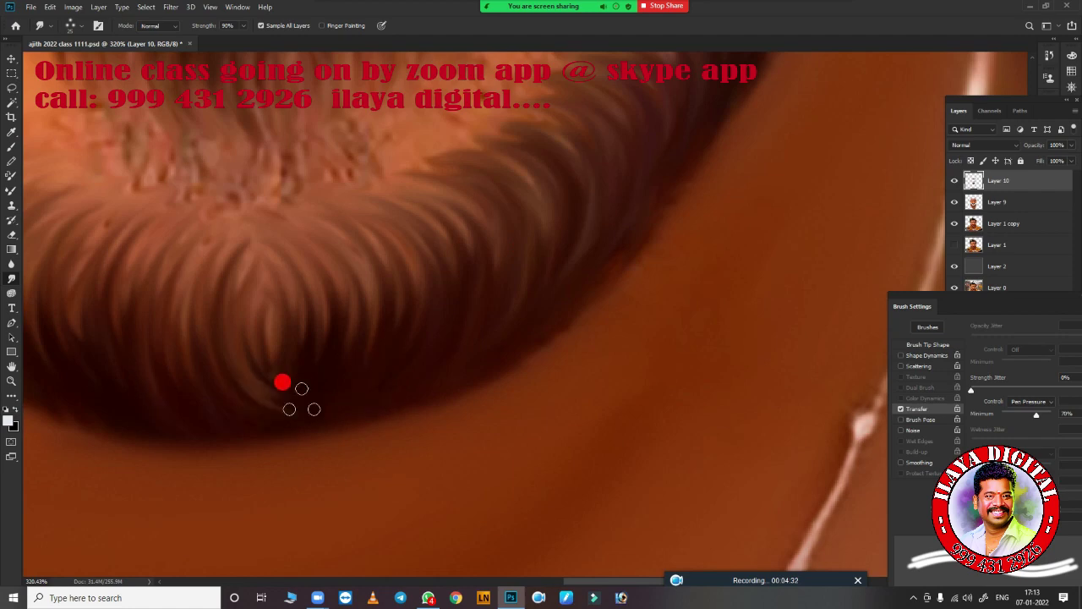
pyautogui.scroll(-3, 561, 357)
pyautogui.scroll(-2, 531, 381)
pyautogui.scroll(4, 563, 367)
pyautogui.scroll(3, 522, 436)
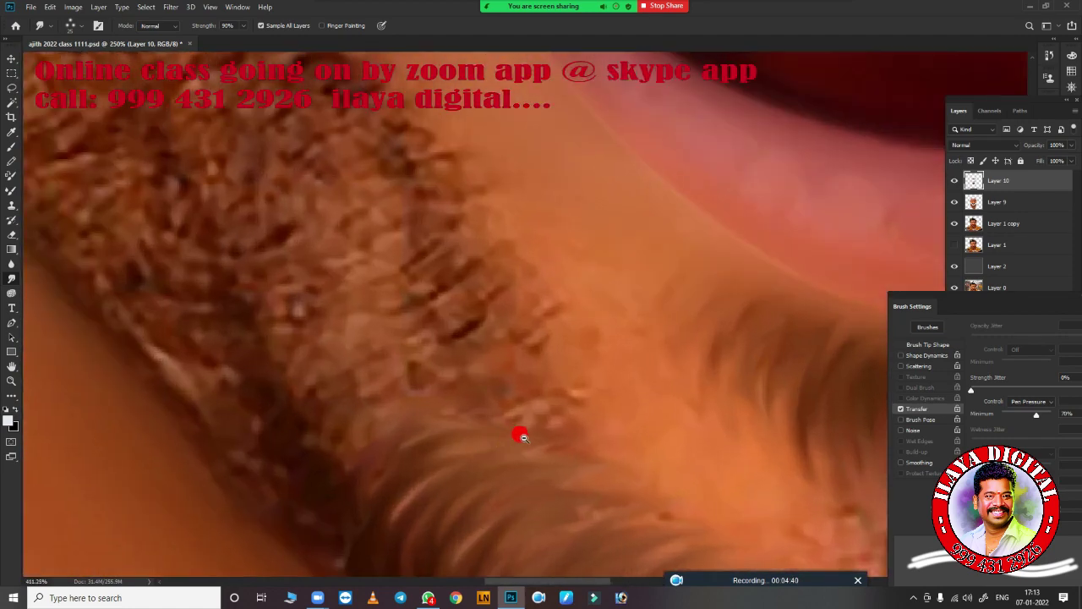
pyautogui.scroll(2, 521, 436)
pyautogui.scroll(2, 186, 229)
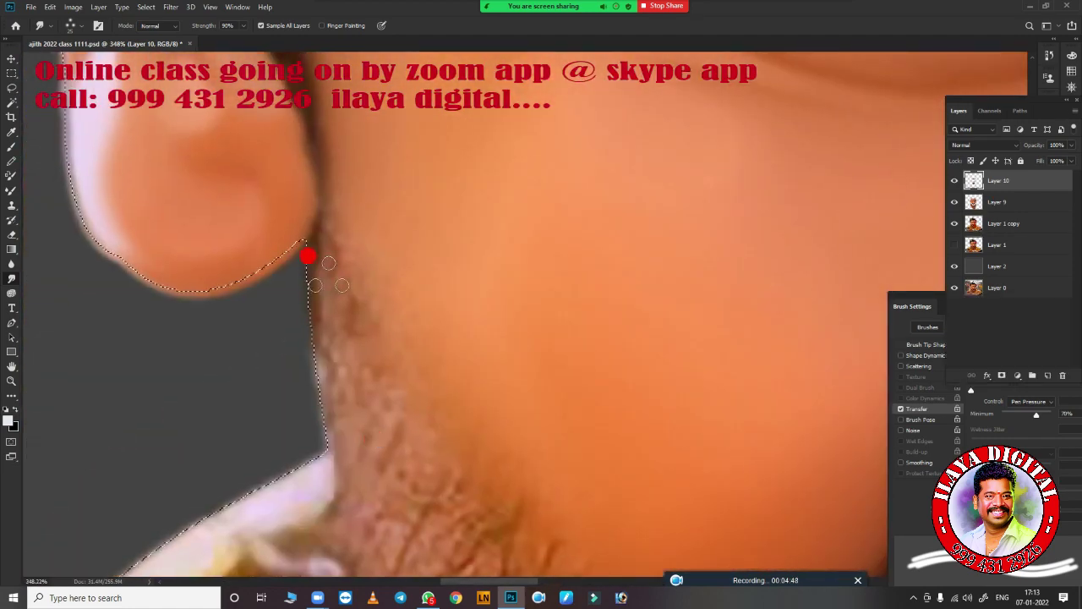
# Step: Smear the pinkish spots on the neck into smooth skin
pyautogui.moveTo(430, 411); pyautogui.dragTo(391, 236)
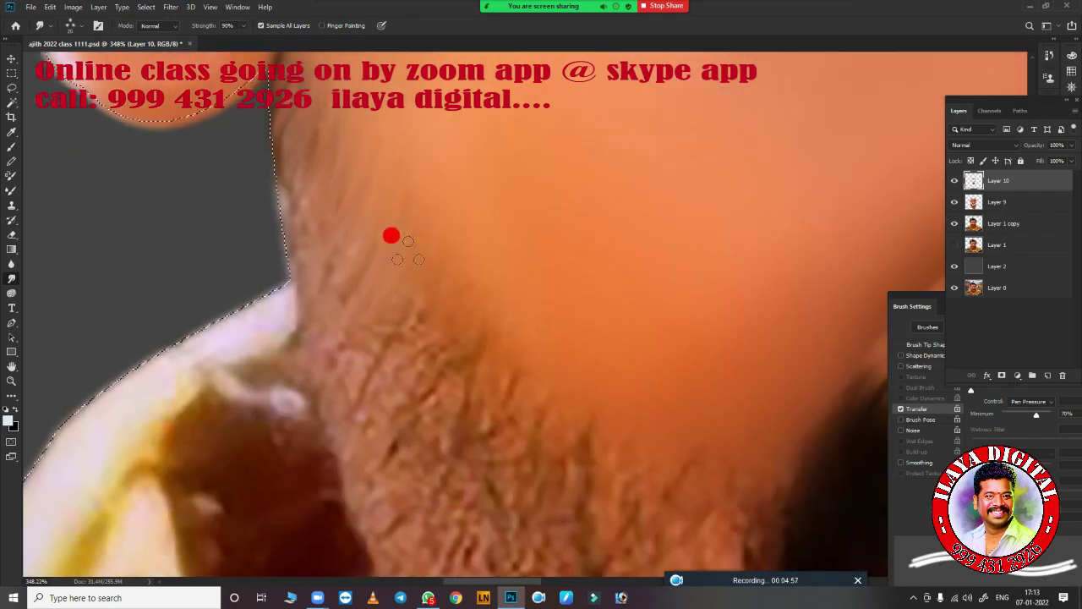
pyautogui.moveTo(535, 336); pyautogui.dragTo(513, 183)
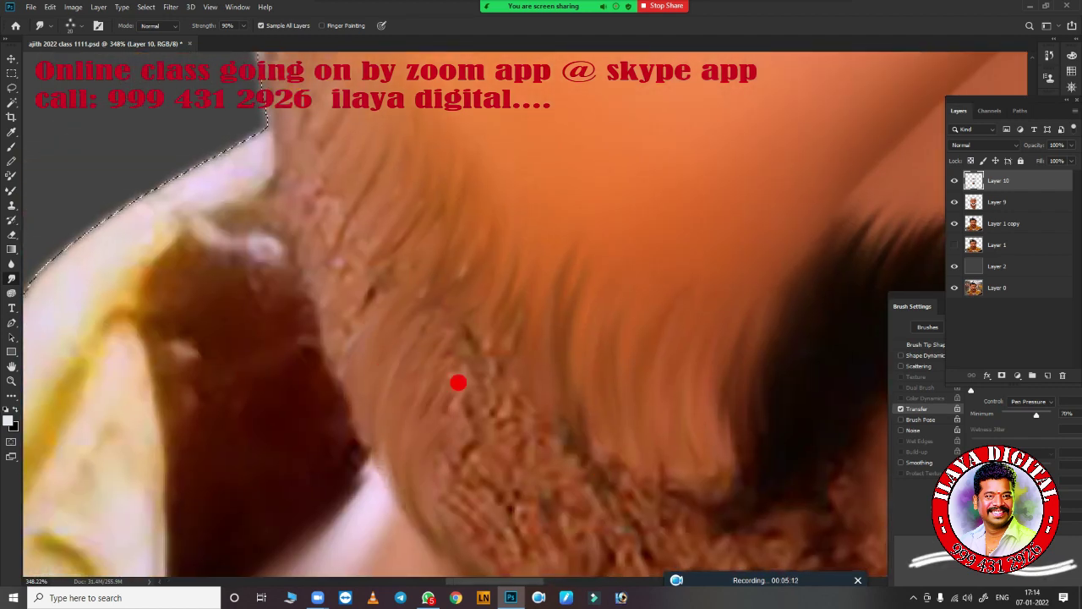
pyautogui.scroll(4, 365, 289)
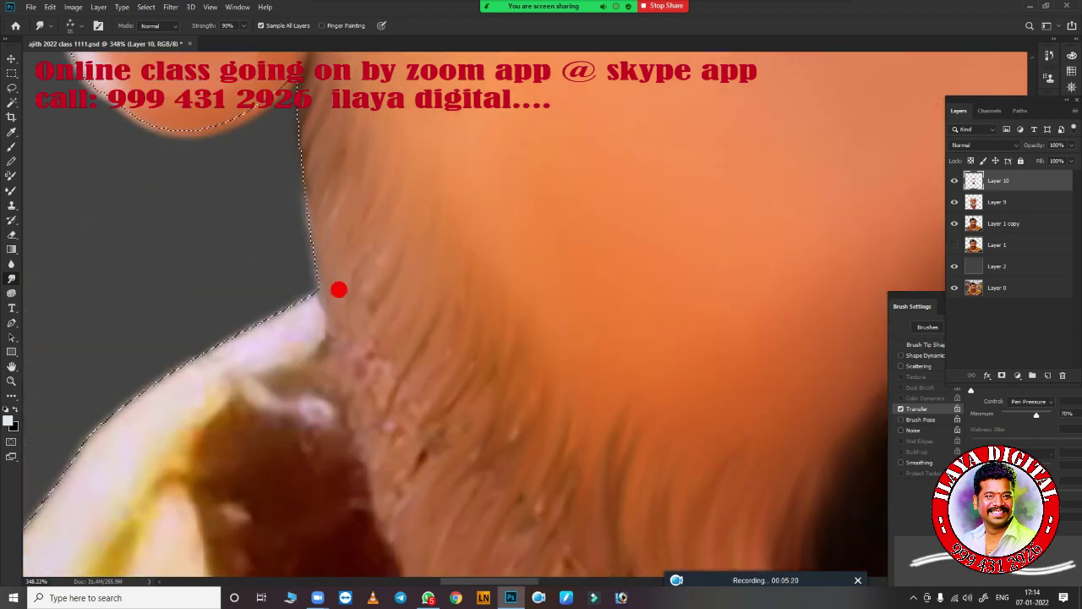
pyautogui.moveTo(338, 287); pyautogui.dragTo(370, 425)
pyautogui.scroll(-4, 500, 426)
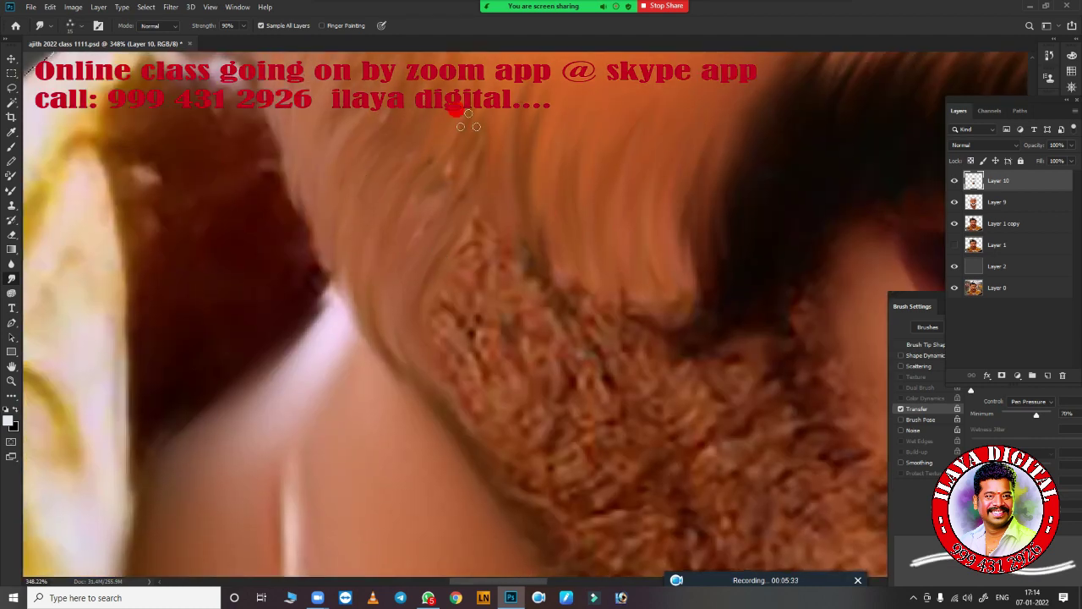
# Step: Smudge hair strands down into the diagonal beard band and its edge
pyautogui.moveTo(456, 111); pyautogui.dragTo(545, 506)
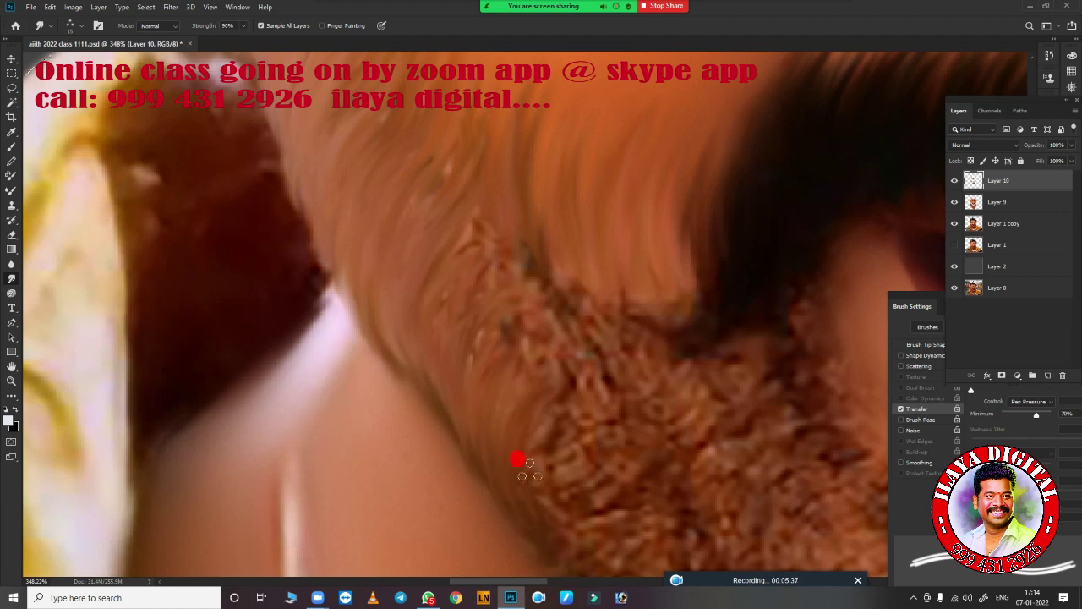
pyautogui.scroll(-3, 398, 340)
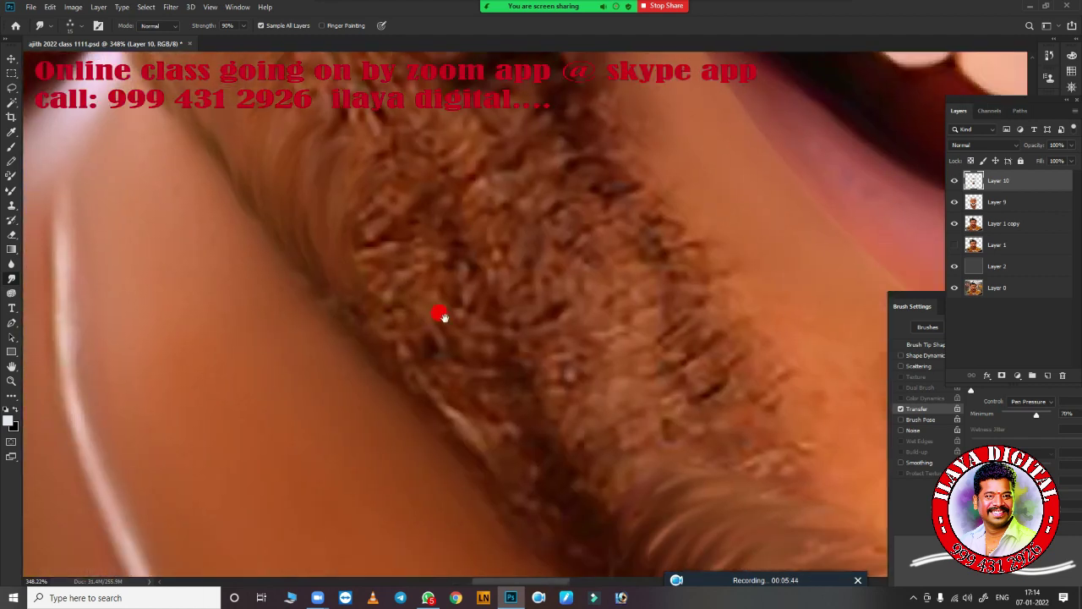
pyautogui.moveTo(347, 309); pyautogui.dragTo(550, 545)
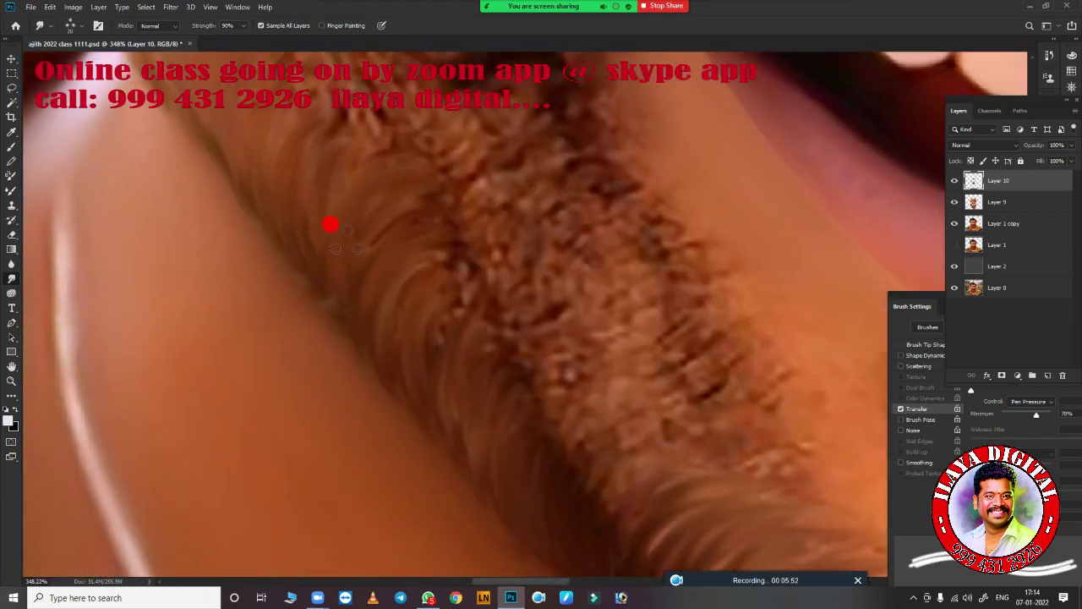
pyautogui.scroll(3, 497, 347)
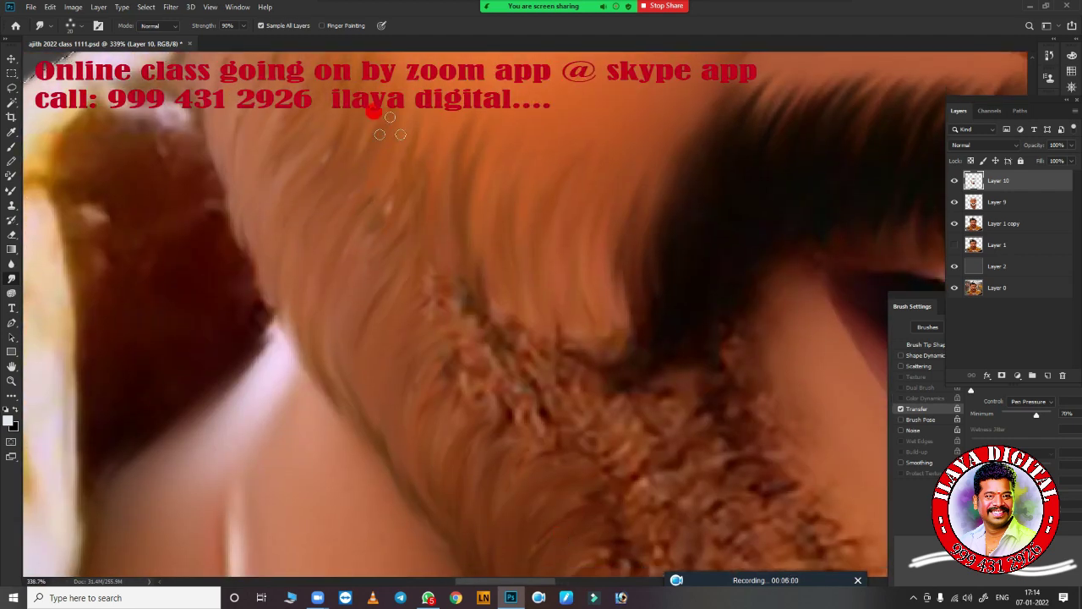
pyautogui.moveTo(464, 242); pyautogui.dragTo(435, 380)
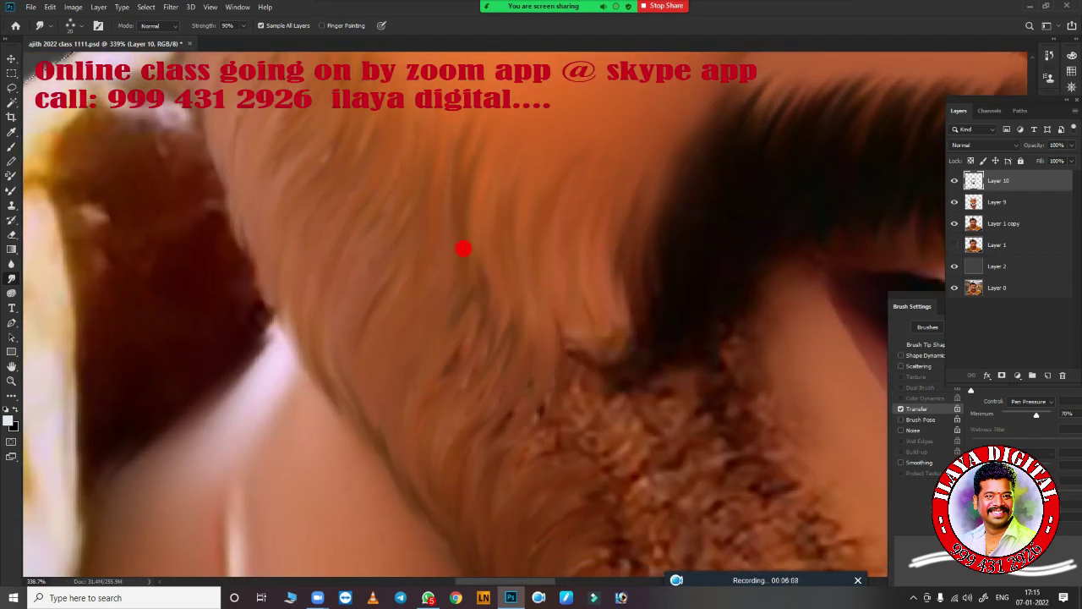
pyautogui.scroll(-3, 461, 246)
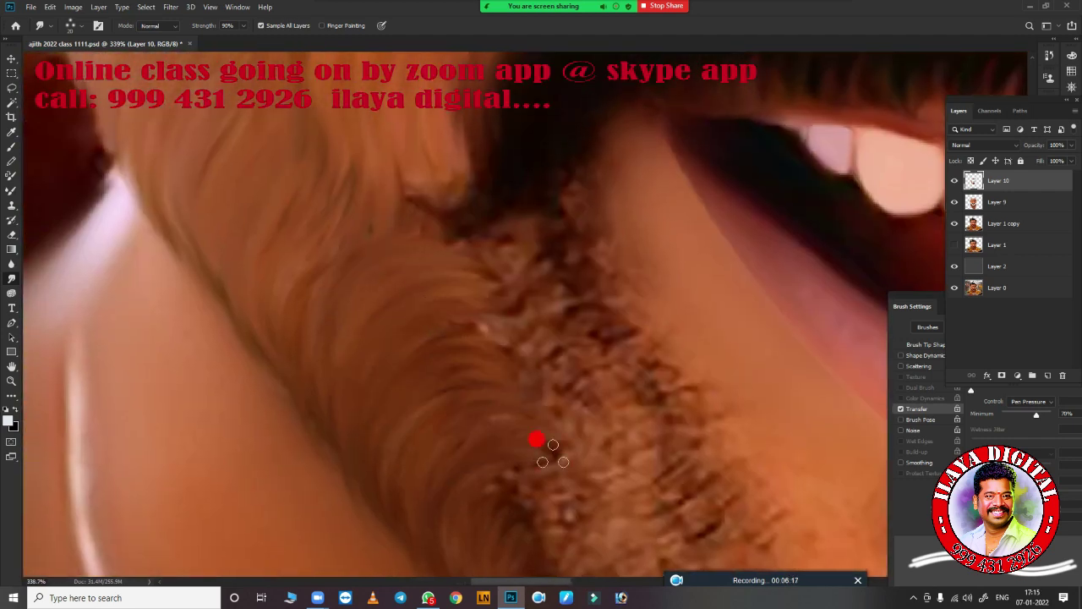
# Step: Keep pulling beard hair downward along the band
pyautogui.moveTo(406, 228); pyautogui.dragTo(575, 541)
pyautogui.scroll(2, 478, 206)
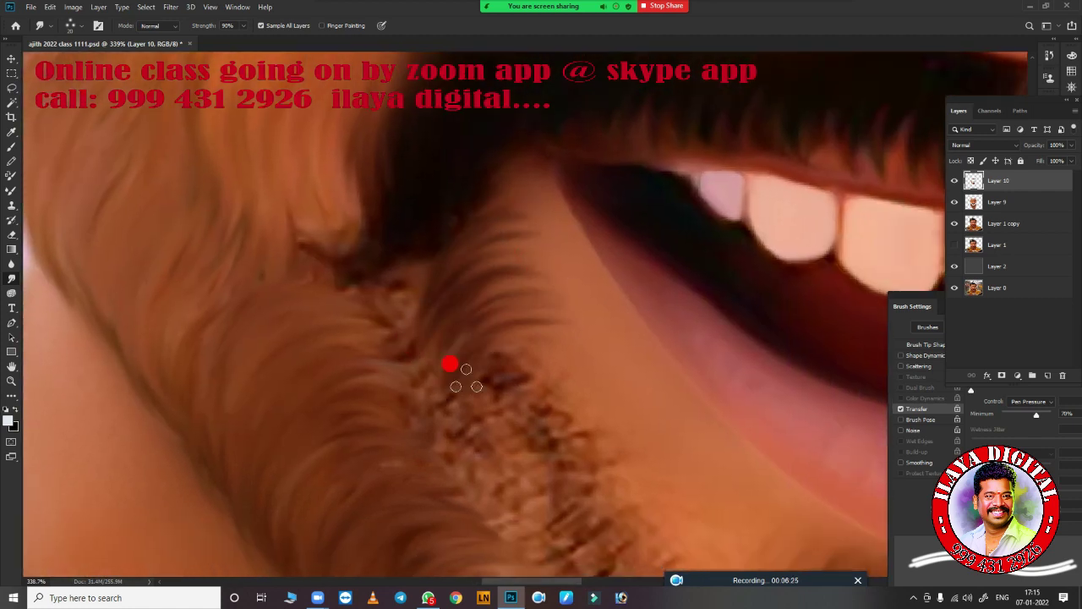
pyautogui.moveTo(478, 207); pyautogui.dragTo(600, 440)
pyautogui.moveTo(600, 439); pyautogui.dragTo(493, 286)
pyautogui.moveTo(415, 403); pyautogui.dragTo(546, 404)
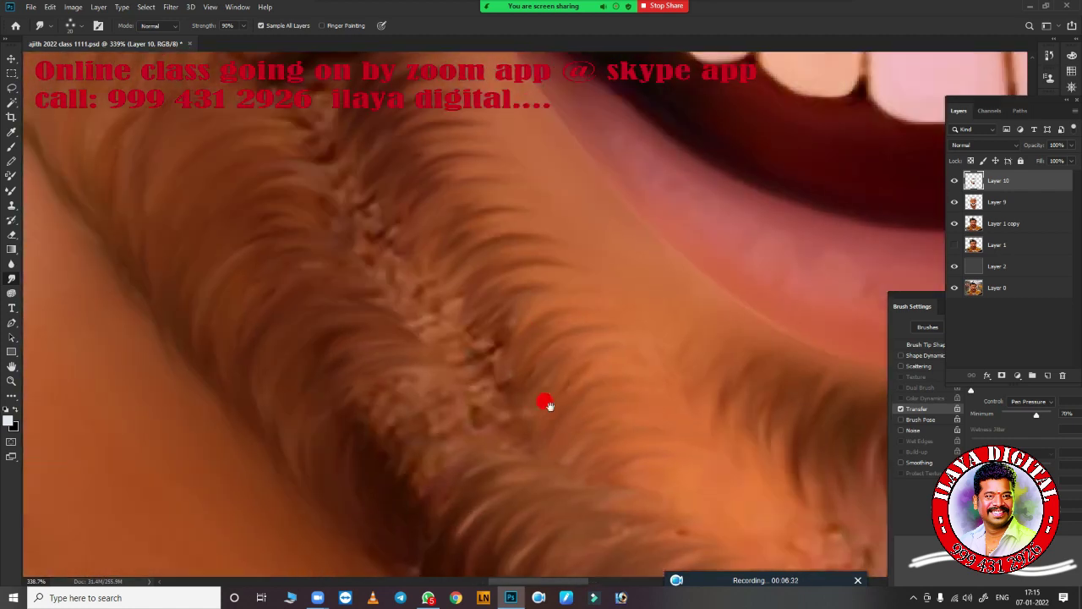
pyautogui.moveTo(366, 129)
pyautogui.mouseDown()
pyautogui.moveTo(305, 254)
pyautogui.moveTo(541, 344)
pyautogui.moveTo(592, 464)
pyautogui.mouseUp()
pyautogui.scroll(-3, 508, 439)
# Step: Smooth the light speckled beard patch into strands and blend the curl near the moustache
pyautogui.moveTo(477, 430)
pyautogui.mouseDown()
pyautogui.moveTo(474, 314)
pyautogui.moveTo(457, 338)
pyautogui.moveTo(590, 207)
pyautogui.mouseUp()
pyautogui.moveTo(478, 341)
pyautogui.mouseDown()
pyautogui.moveTo(555, 479)
pyautogui.moveTo(722, 449)
pyautogui.mouseUp()
pyautogui.scroll(-2, 722, 448)
pyautogui.moveTo(623, 495); pyautogui.dragTo(677, 406)
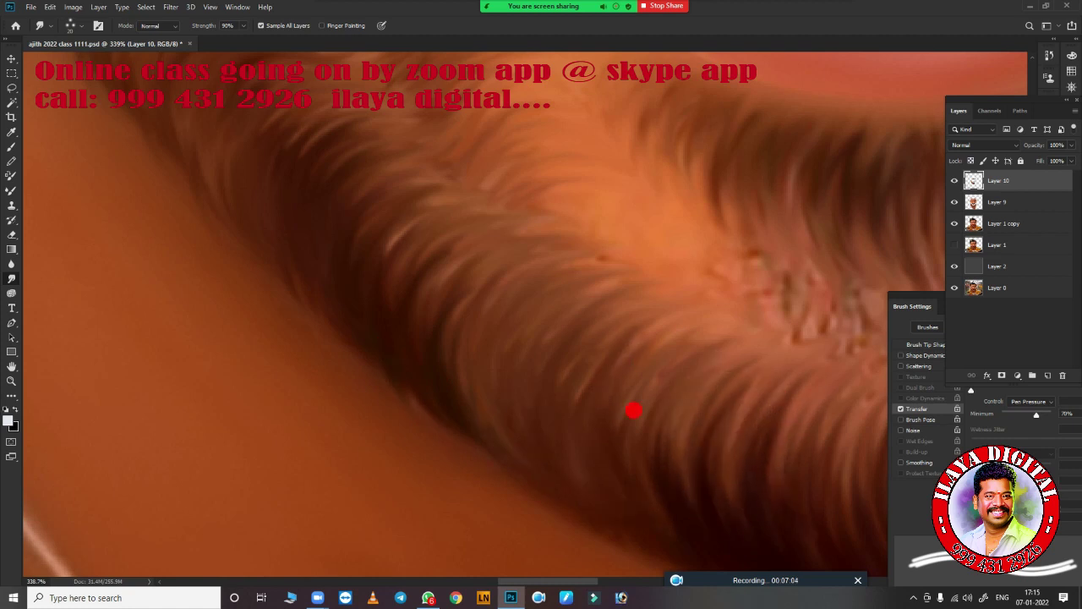
pyautogui.scroll(-5, 539, 435)
pyautogui.scroll(3, 461, 415)
pyautogui.scroll(-3, 513, 434)
pyautogui.scroll(3, 614, 389)
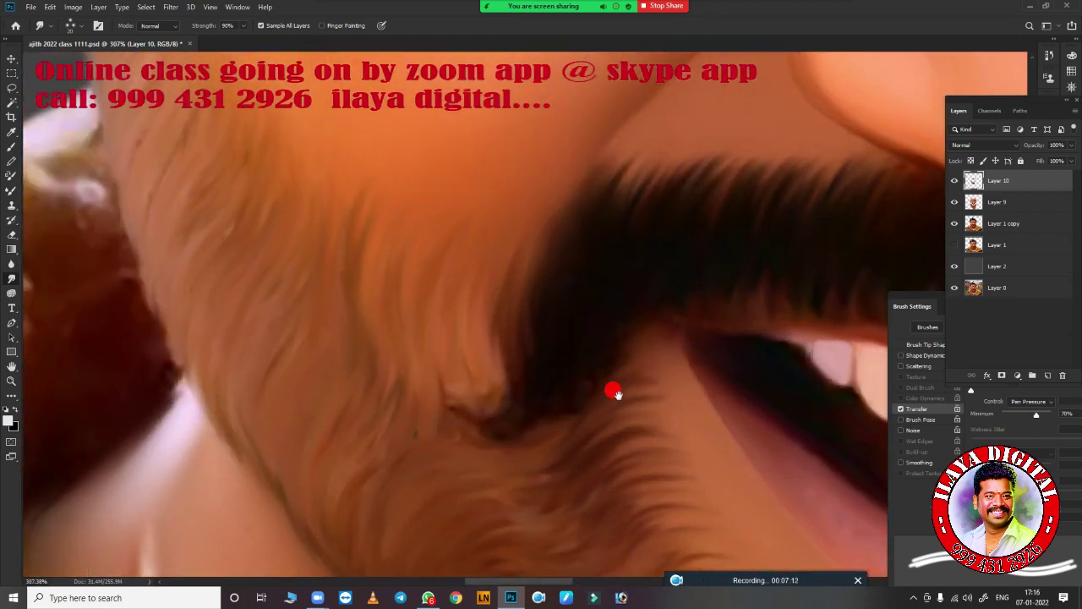
pyautogui.moveTo(587, 357)
pyautogui.mouseDown()
pyautogui.moveTo(434, 398)
pyautogui.moveTo(592, 350)
pyautogui.mouseUp()
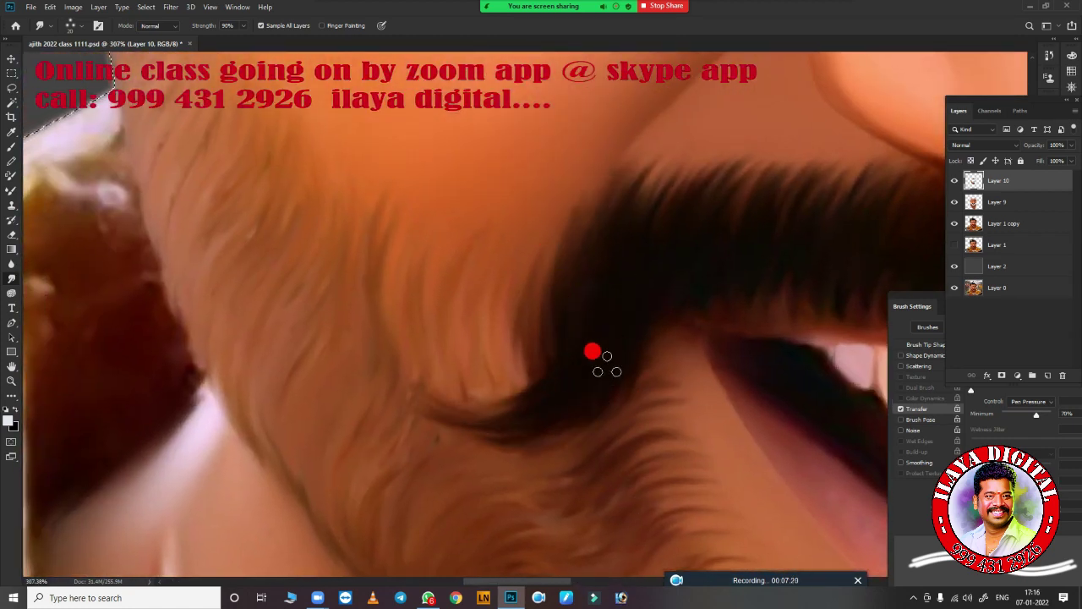
pyautogui.scroll(-5, 680, 420)
pyautogui.scroll(2, 281, 343)
pyautogui.scroll(1, 394, 386)
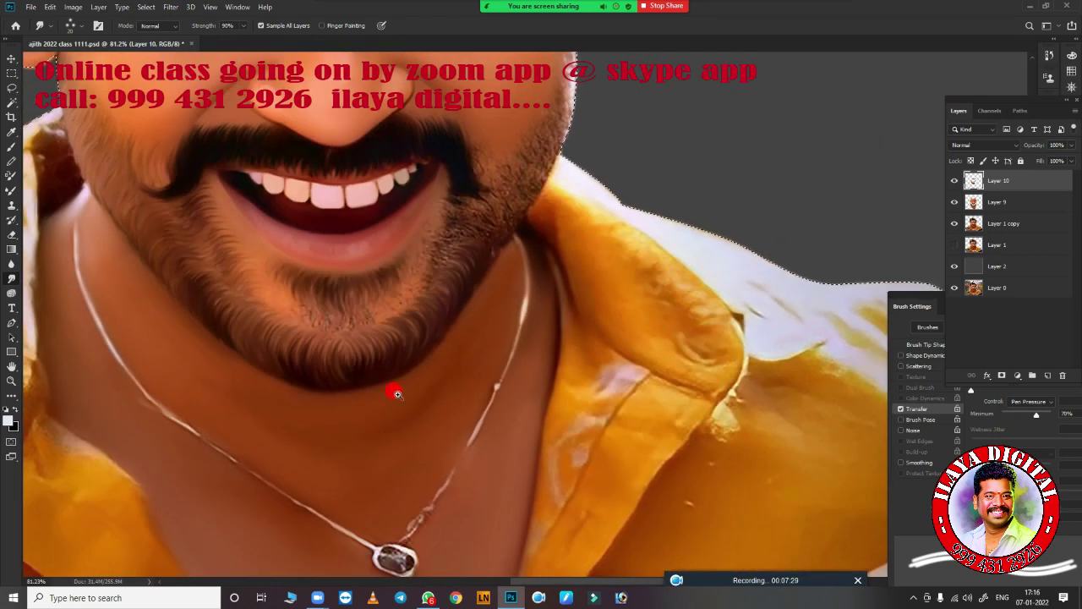
pyautogui.scroll(2, 553, 423)
pyautogui.scroll(2, 356, 277)
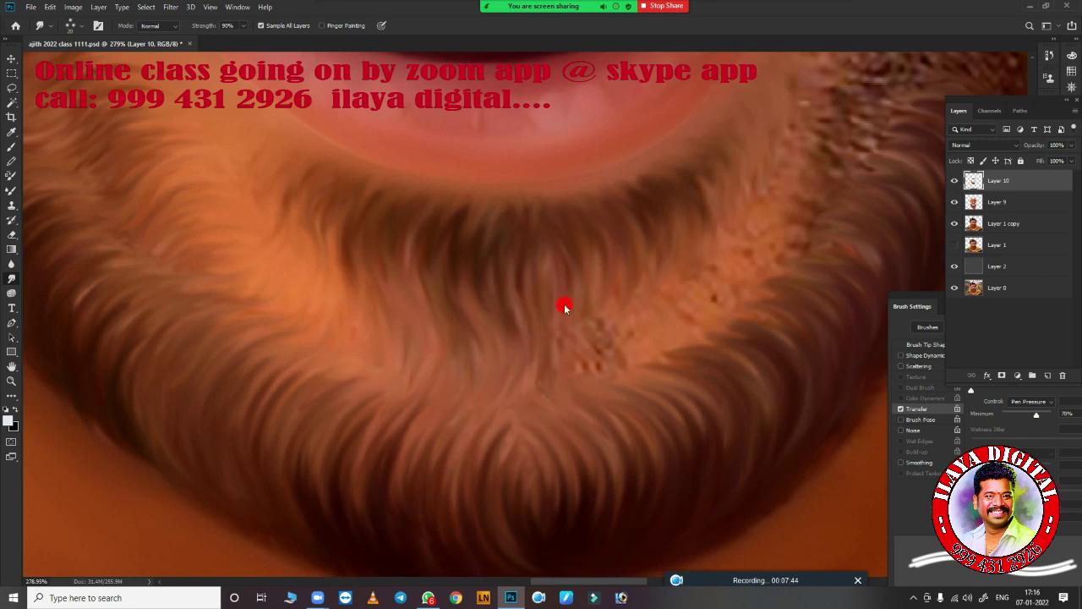
pyautogui.hscroll(3, 500, 384)
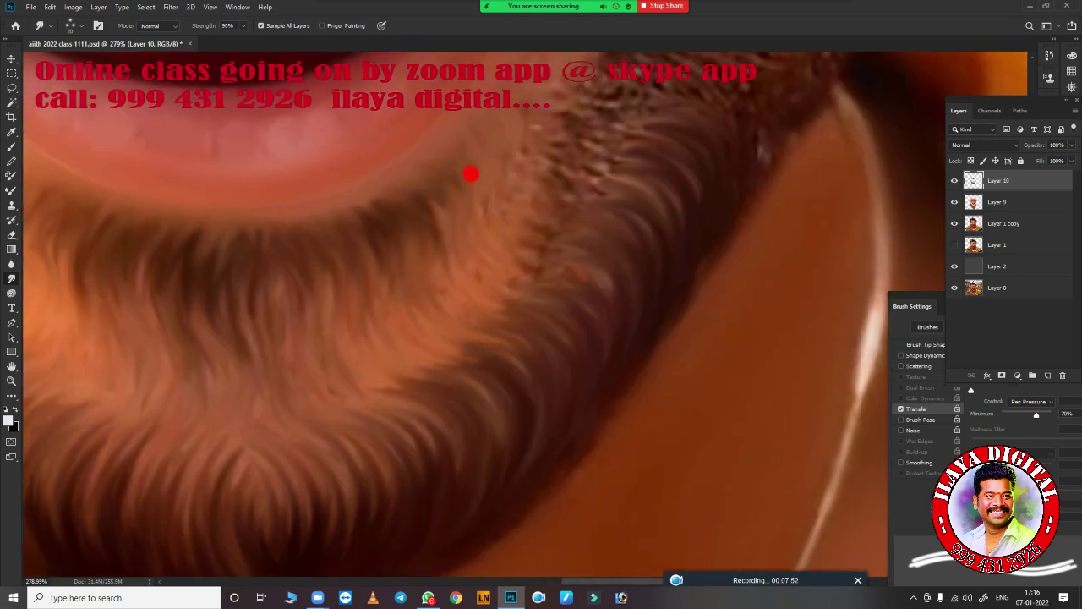
pyautogui.scroll(3, 495, 281)
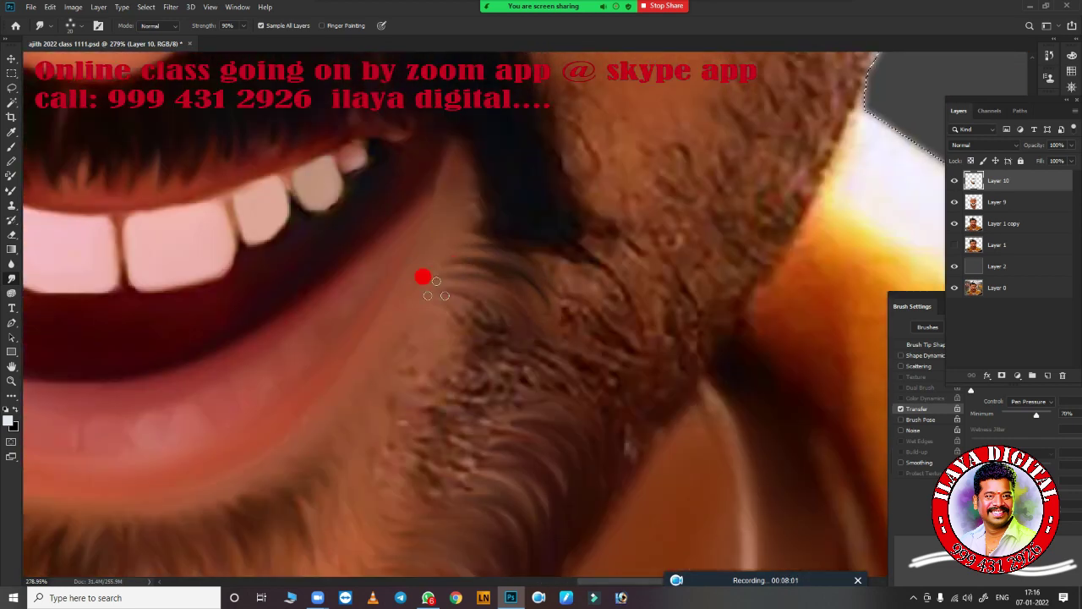
pyautogui.scroll(-2, 507, 381)
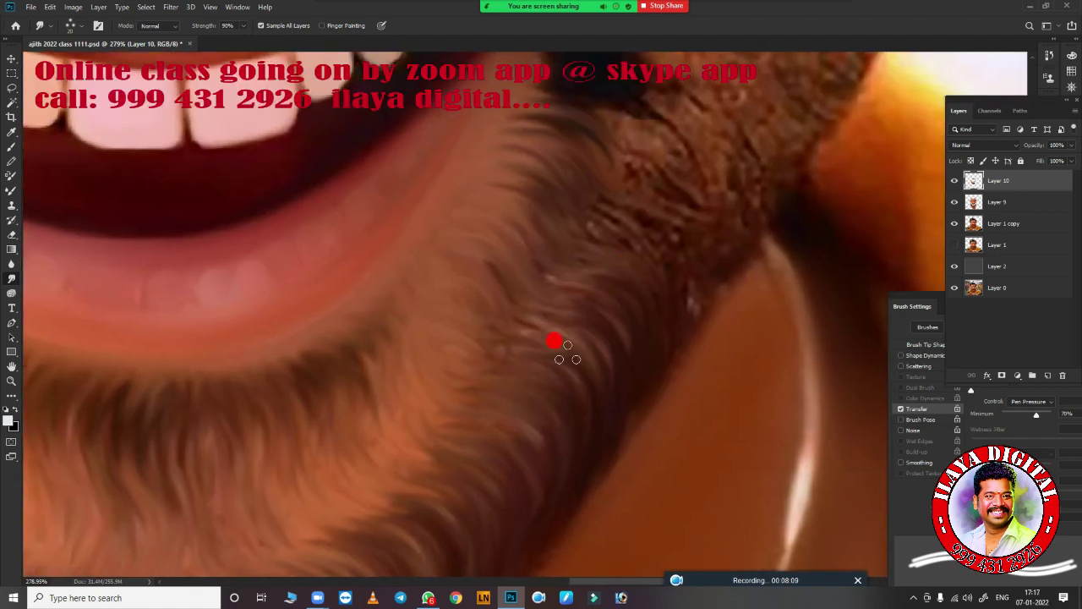
pyautogui.scroll(2, 558, 342)
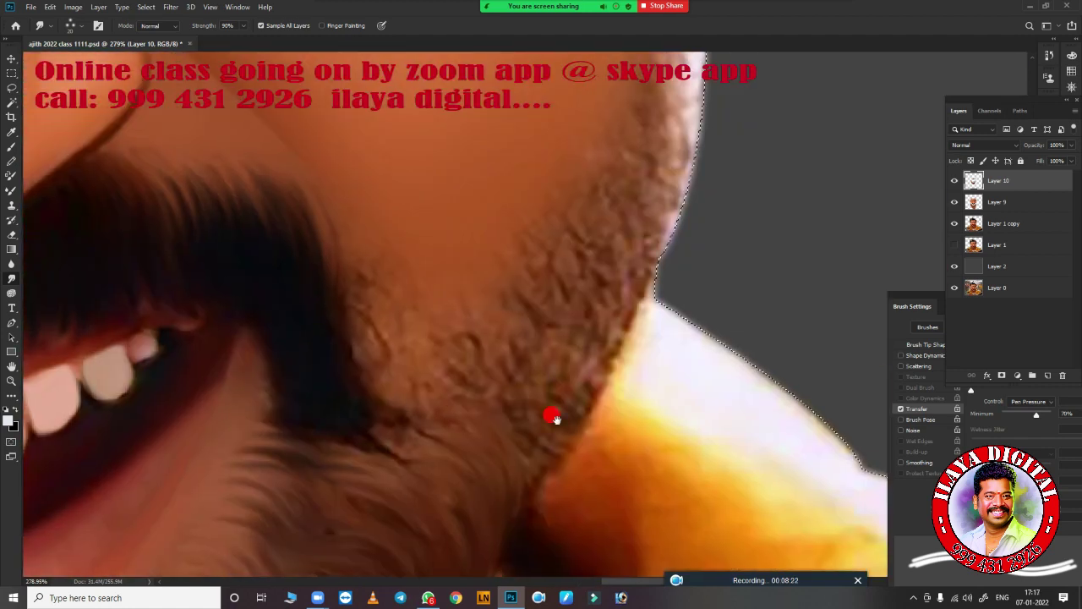
pyautogui.moveTo(503, 256); pyautogui.dragTo(476, 378)
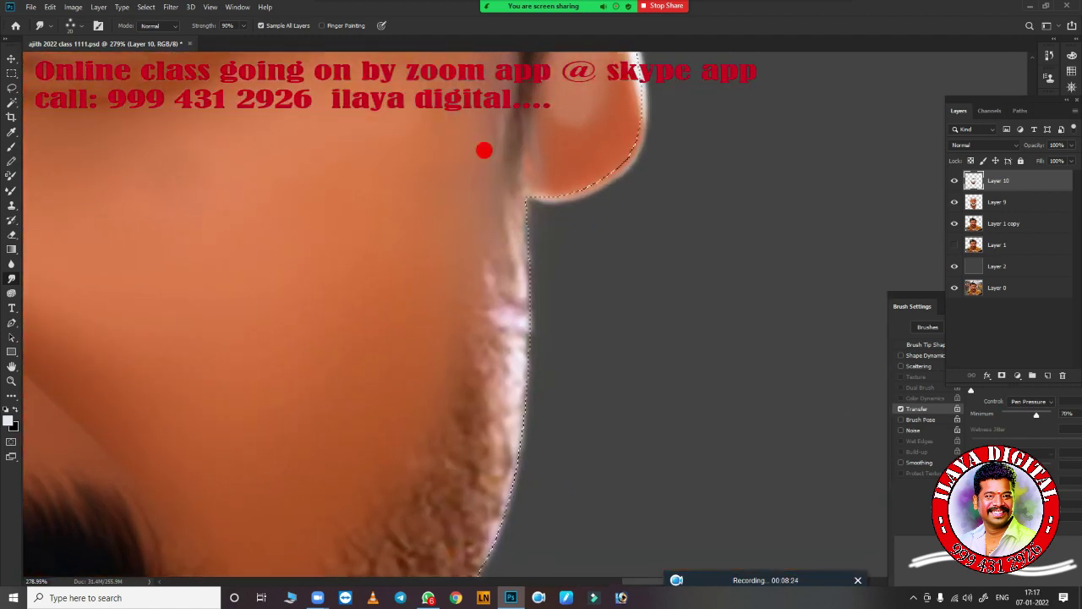
pyautogui.moveTo(402, 405); pyautogui.dragTo(378, 261)
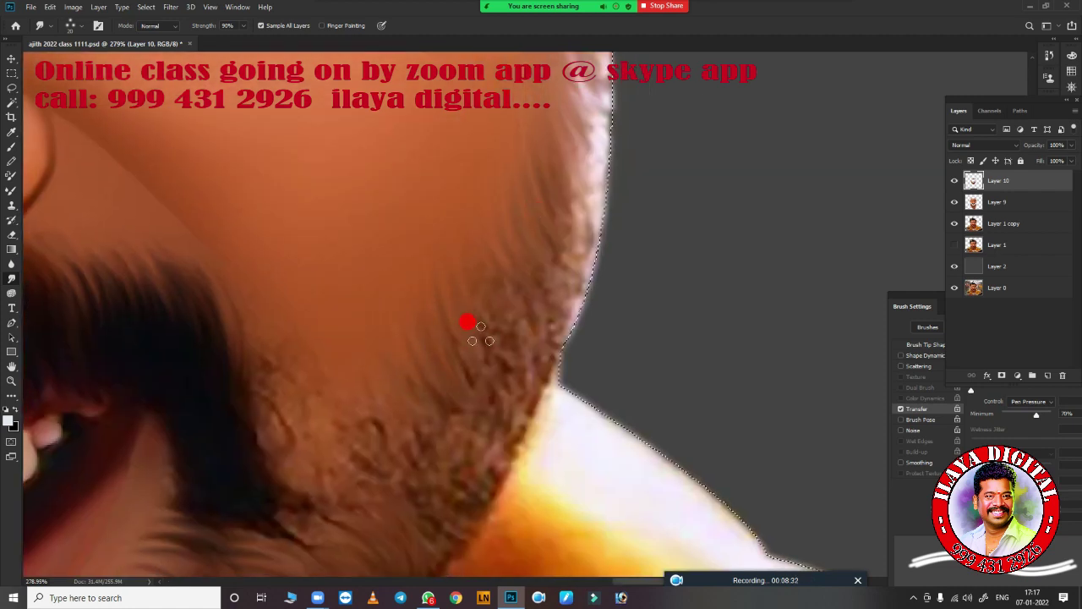
pyautogui.moveTo(564, 234); pyautogui.dragTo(578, 336)
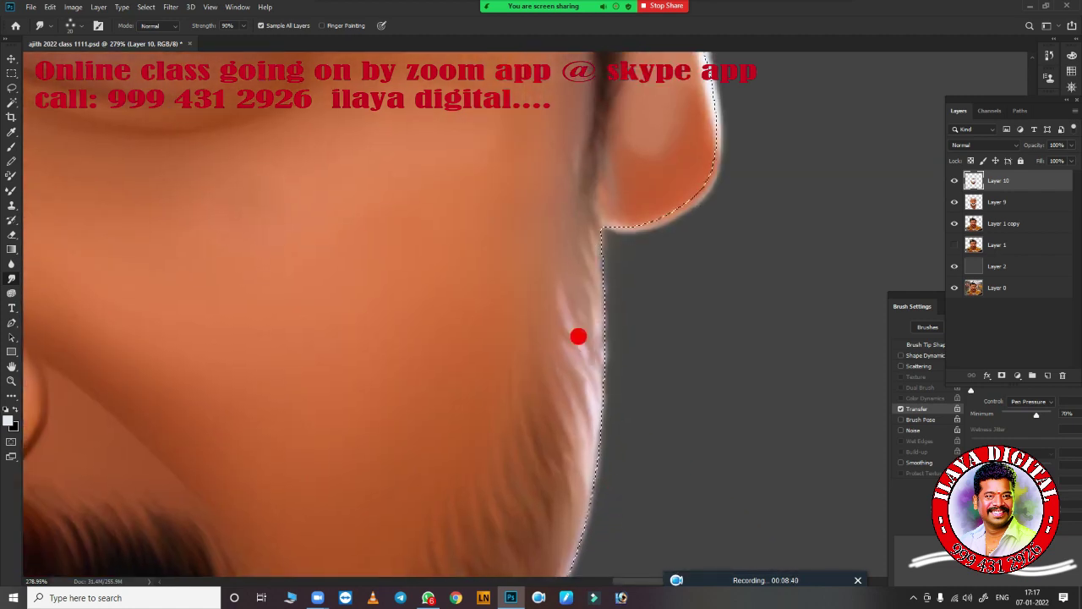
pyautogui.moveTo(696, 217); pyautogui.dragTo(396, 249)
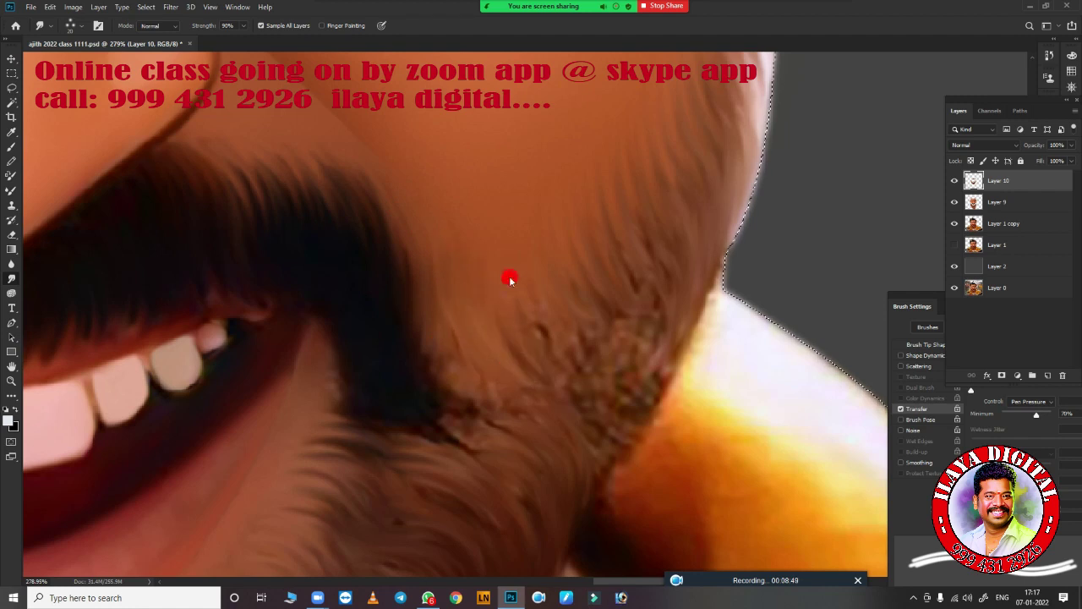
pyautogui.moveTo(590, 323)
pyautogui.mouseDown()
pyautogui.moveTo(642, 299)
pyautogui.moveTo(563, 421)
pyautogui.mouseUp()
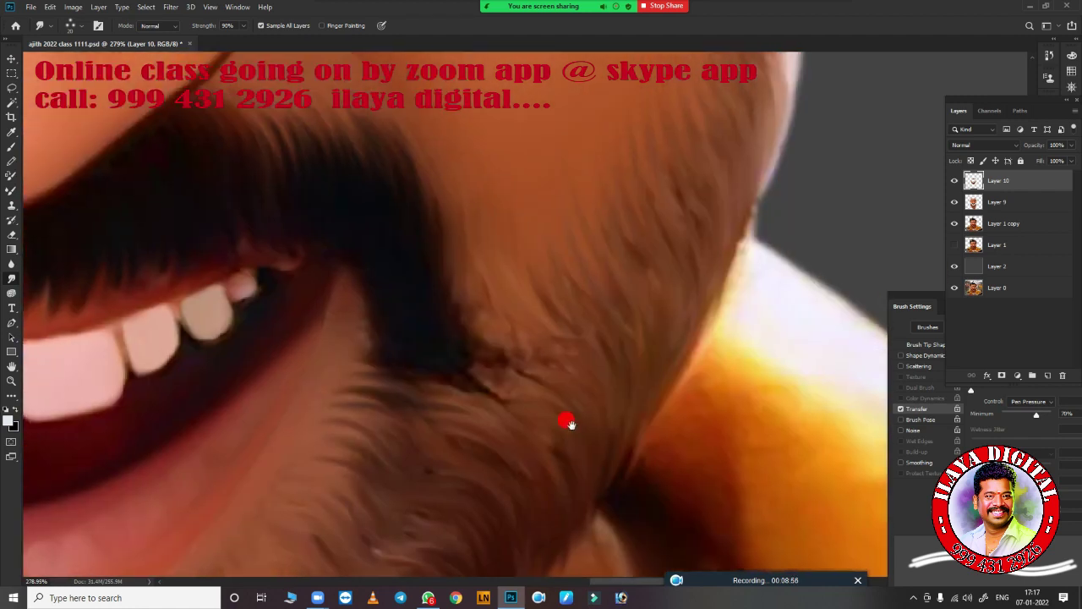
pyautogui.moveTo(628, 238); pyautogui.dragTo(721, 120)
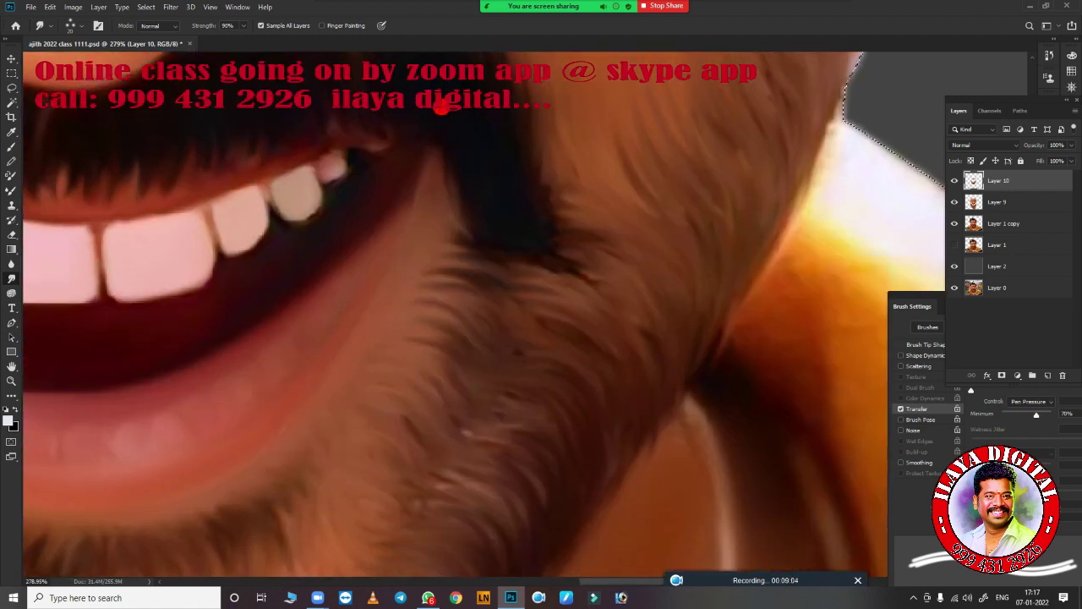
pyautogui.hotkey('ctrl', '0')
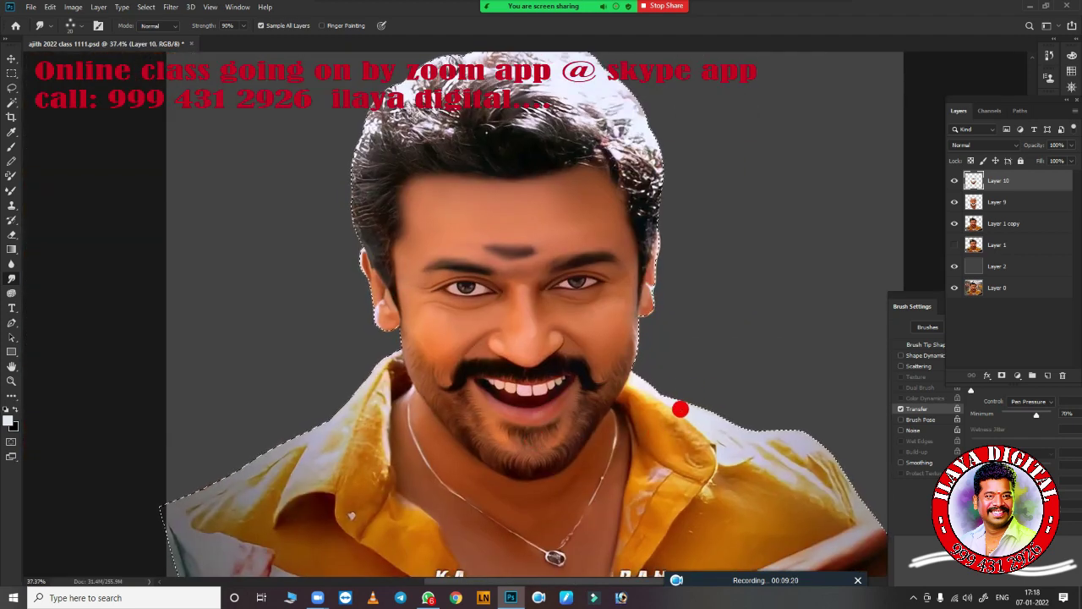
# Step: With the Smudge tool at 90% strength, pull the dark hairline hair up and left into the white area
pyautogui.moveTo(513, 212)
pyautogui.mouseDown()
pyautogui.moveTo(640, 245)
pyautogui.moveTo(515, 333)
pyautogui.moveTo(608, 294)
pyautogui.moveTo(425, 437)
pyautogui.moveTo(580, 355)
pyautogui.moveTo(564, 371)
pyautogui.moveTo(584, 225)
pyautogui.mouseUp()
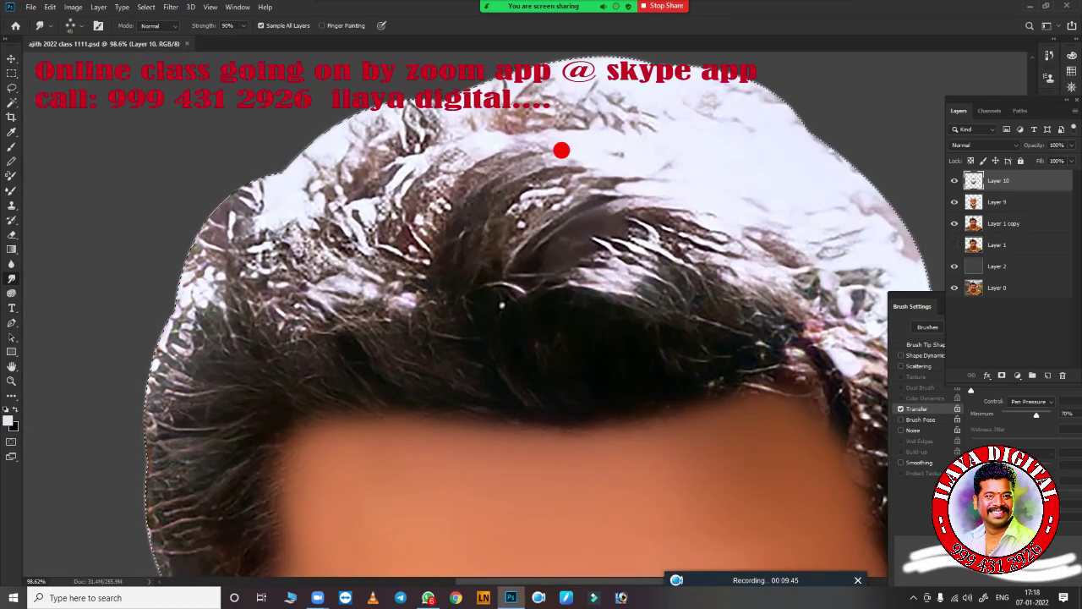
pyautogui.moveTo(562, 151)
pyautogui.mouseDown()
pyautogui.moveTo(512, 171)
pyautogui.moveTo(583, 186)
pyautogui.moveTo(548, 225)
pyautogui.moveTo(662, 204)
pyautogui.moveTo(617, 295)
pyautogui.mouseUp()
pyautogui.scroll(1, 616, 295)
pyautogui.moveTo(401, 229)
pyautogui.mouseDown()
pyautogui.moveTo(519, 201)
pyautogui.moveTo(631, 273)
pyautogui.moveTo(724, 310)
pyautogui.moveTo(496, 245)
pyautogui.moveTo(622, 190)
pyautogui.mouseUp()
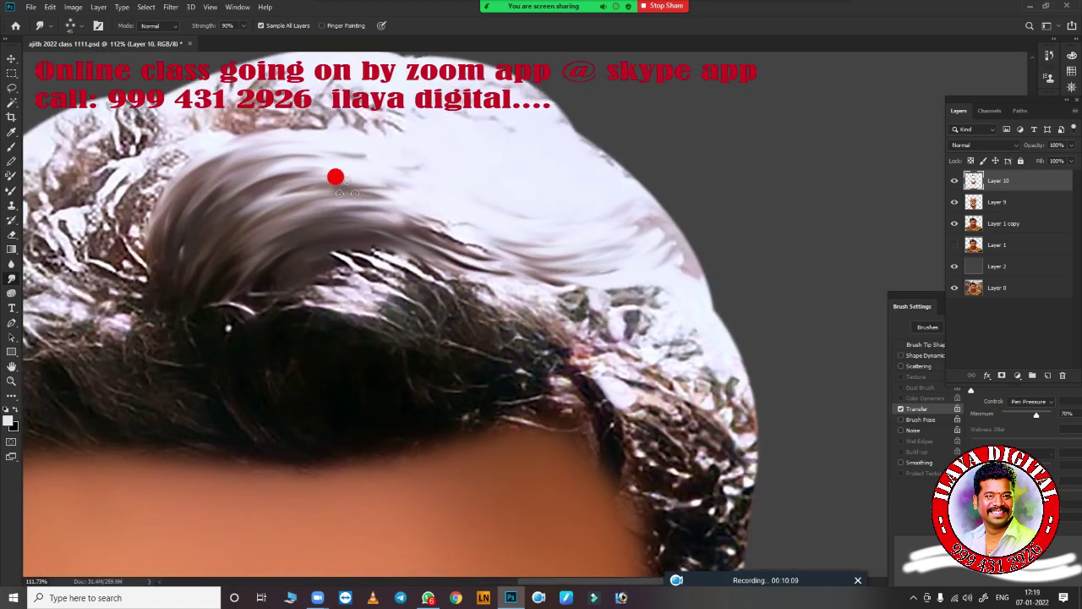
pyautogui.click(967, 377)
pyautogui.moveTo(381, 224)
pyautogui.mouseDown()
pyautogui.moveTo(160, 239)
pyautogui.moveTo(280, 189)
pyautogui.moveTo(203, 276)
pyautogui.moveTo(254, 189)
pyautogui.moveTo(406, 186)
pyautogui.mouseUp()
pyautogui.scroll(-2, 629, 230)
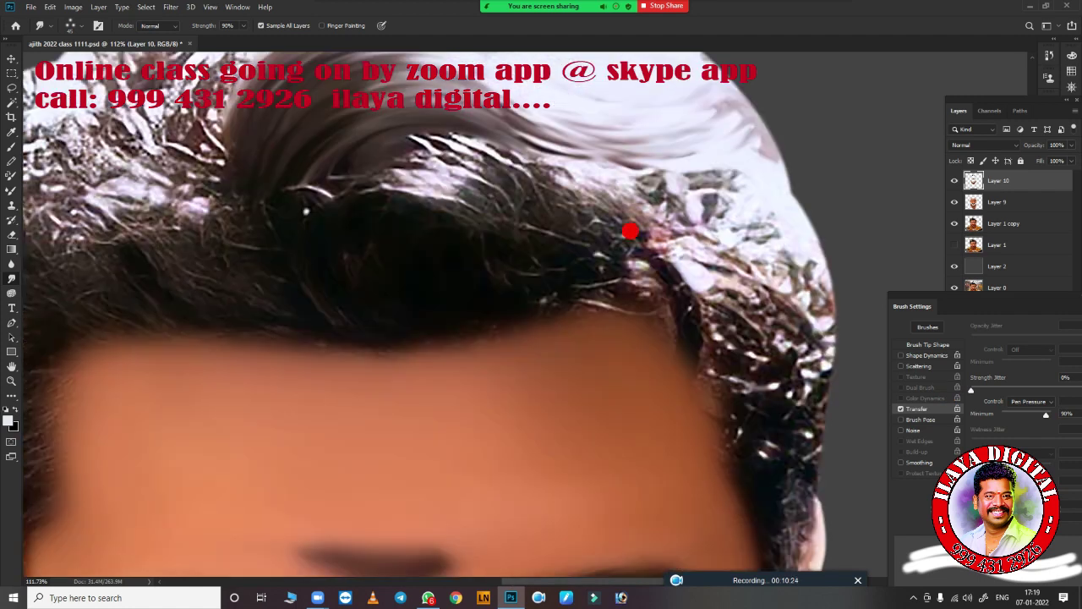
# Step: Smooth the white-grey hair edge at the top and swirl the dark strands into curves
pyautogui.moveTo(630, 231)
pyautogui.mouseDown()
pyautogui.moveTo(589, 150)
pyautogui.moveTo(649, 208)
pyautogui.moveTo(727, 228)
pyautogui.mouseUp()
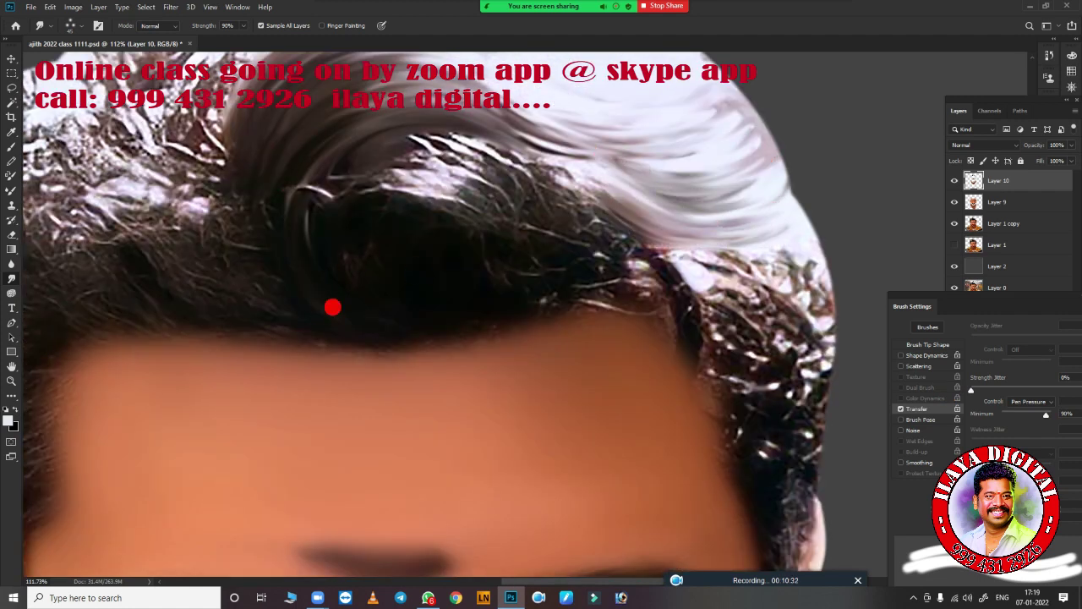
pyautogui.moveTo(359, 268)
pyautogui.mouseDown()
pyautogui.moveTo(431, 177)
pyautogui.moveTo(516, 197)
pyautogui.moveTo(440, 147)
pyautogui.moveTo(544, 270)
pyautogui.mouseUp()
pyautogui.moveTo(593, 237); pyautogui.dragTo(552, 147)
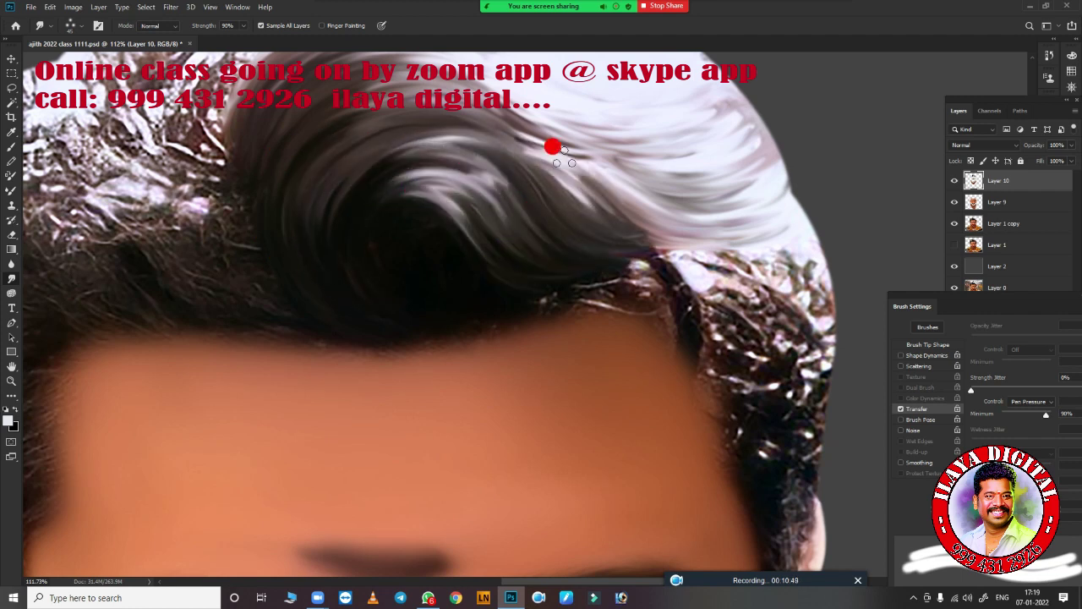
pyautogui.moveTo(566, 276); pyautogui.dragTo(670, 330)
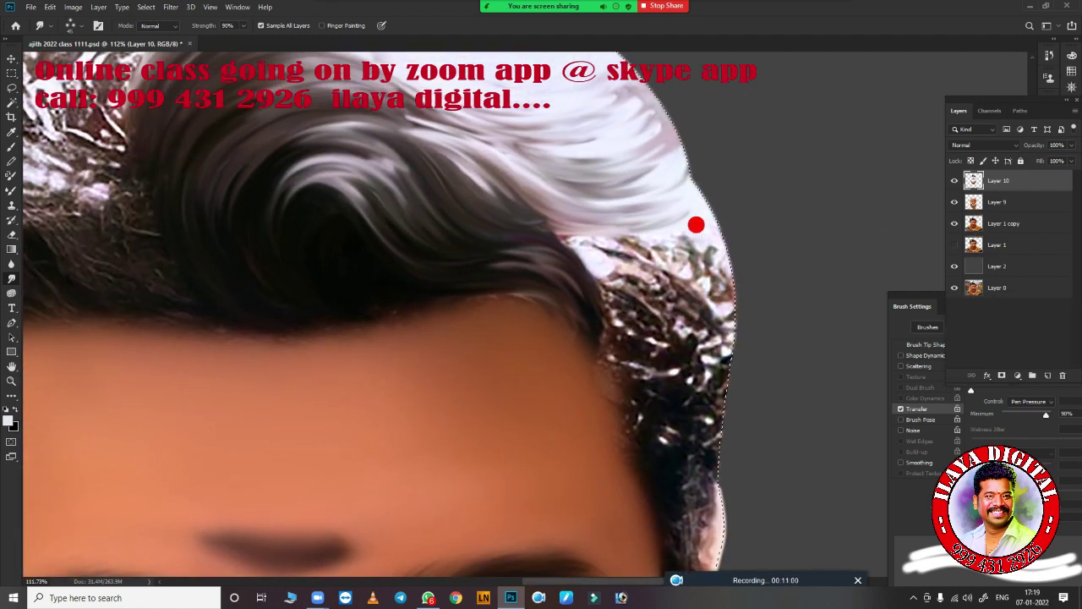
pyautogui.moveTo(696, 225)
pyautogui.mouseDown()
pyautogui.moveTo(681, 268)
pyautogui.moveTo(697, 372)
pyautogui.moveTo(609, 285)
pyautogui.moveTo(625, 242)
pyautogui.mouseUp()
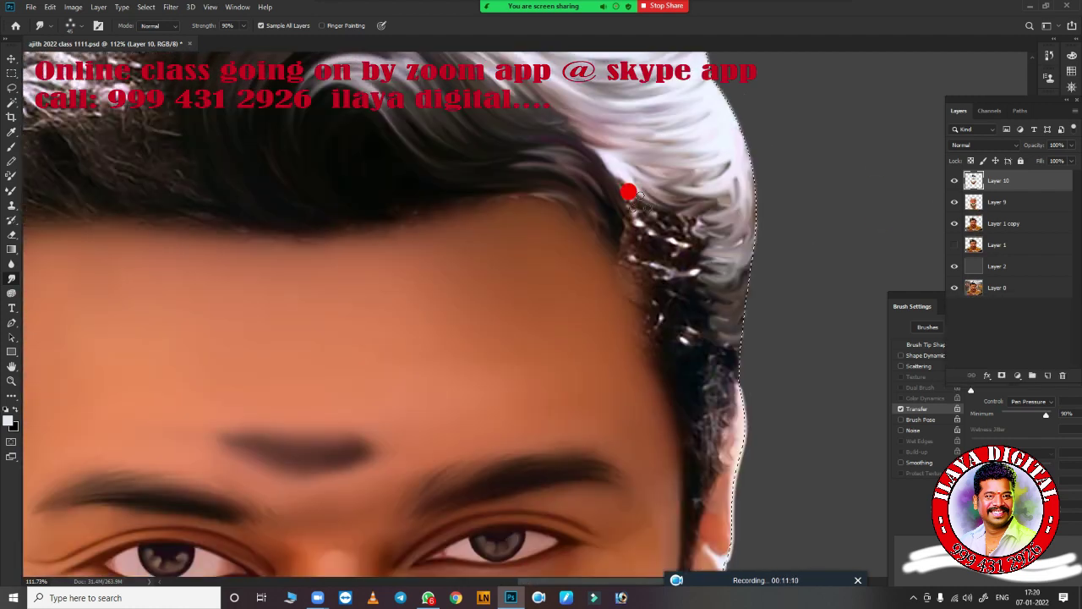
pyautogui.moveTo(629, 189); pyautogui.dragTo(643, 255)
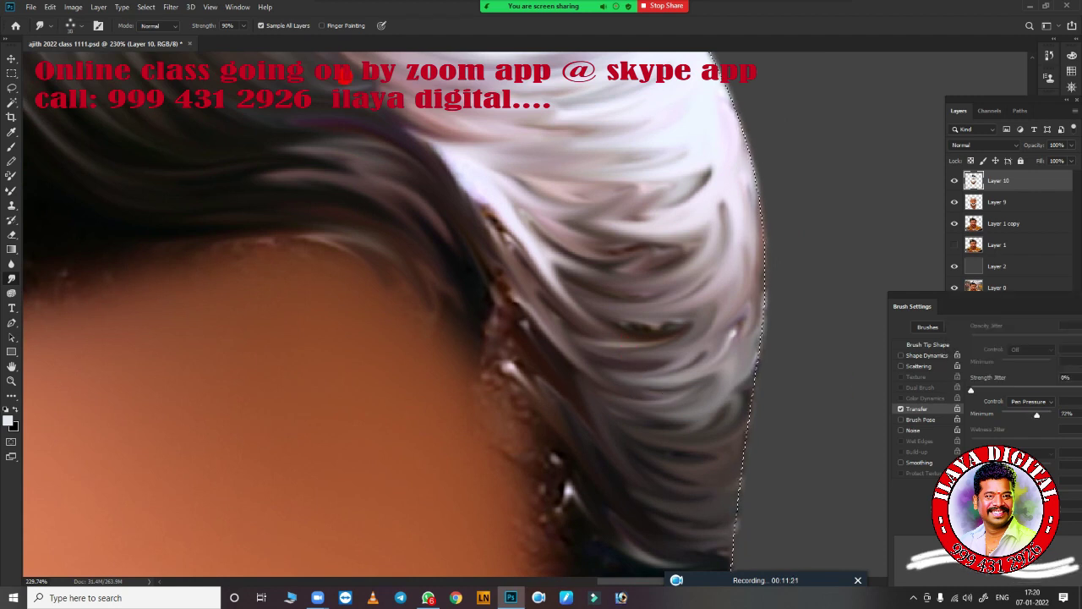
pyautogui.moveTo(343, 74)
pyautogui.mouseDown()
pyautogui.moveTo(493, 113)
pyautogui.moveTo(695, 126)
pyautogui.moveTo(736, 174)
pyautogui.moveTo(594, 279)
pyautogui.moveTo(727, 263)
pyautogui.moveTo(746, 367)
pyautogui.moveTo(597, 453)
pyautogui.mouseUp()
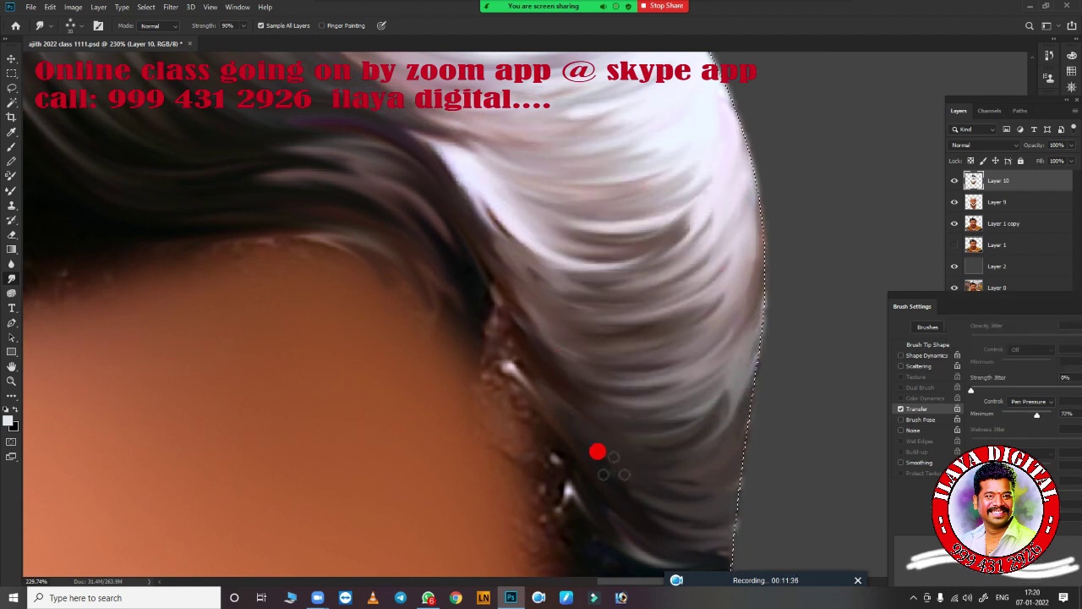
pyautogui.moveTo(661, 406)
pyautogui.mouseDown()
pyautogui.moveTo(447, 164)
pyautogui.moveTo(473, 377)
pyautogui.moveTo(379, 275)
pyautogui.moveTo(527, 337)
pyautogui.moveTo(592, 212)
pyautogui.moveTo(732, 135)
pyautogui.mouseUp()
# Step: Smudge the hair along the forehead edge and above the temple
pyautogui.scroll(-5, 732, 135)
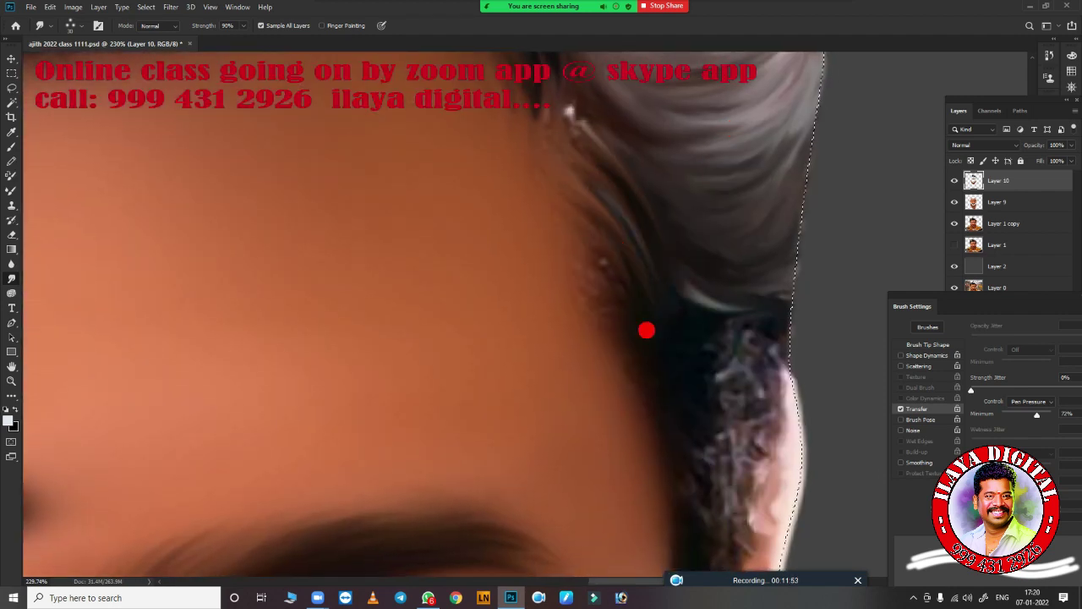
pyautogui.moveTo(646, 329); pyautogui.dragTo(676, 457)
pyautogui.scroll(5, 676, 456)
pyautogui.moveTo(618, 290); pyautogui.dragTo(727, 449)
pyautogui.scroll(-5, 727, 449)
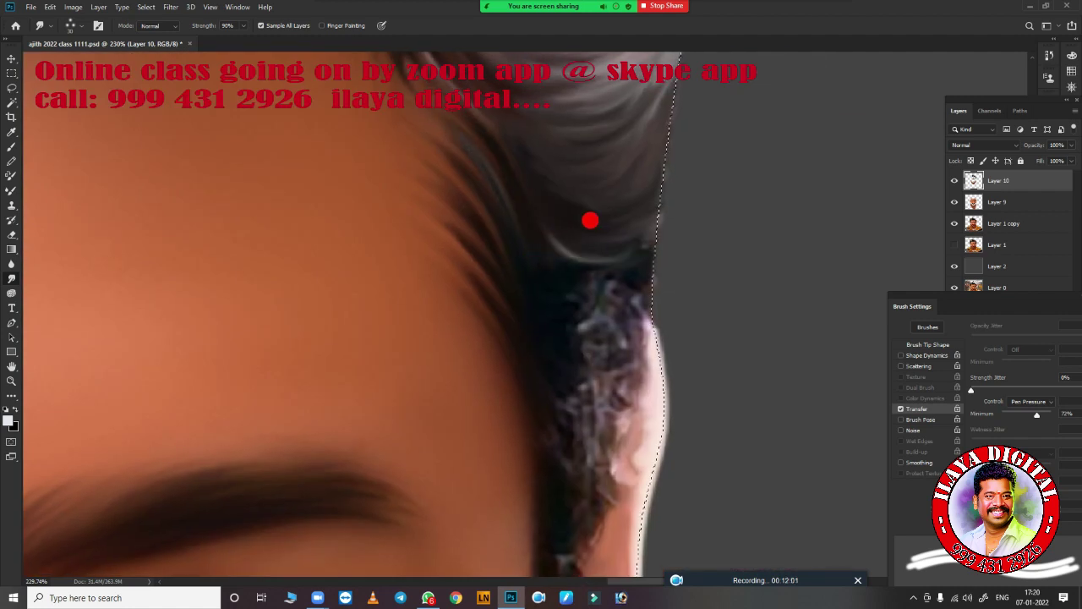
pyautogui.moveTo(589, 219)
pyautogui.mouseDown()
pyautogui.moveTo(693, 128)
pyautogui.moveTo(626, 172)
pyautogui.moveTo(664, 132)
pyautogui.mouseUp()
pyautogui.scroll(-5, 647, 211)
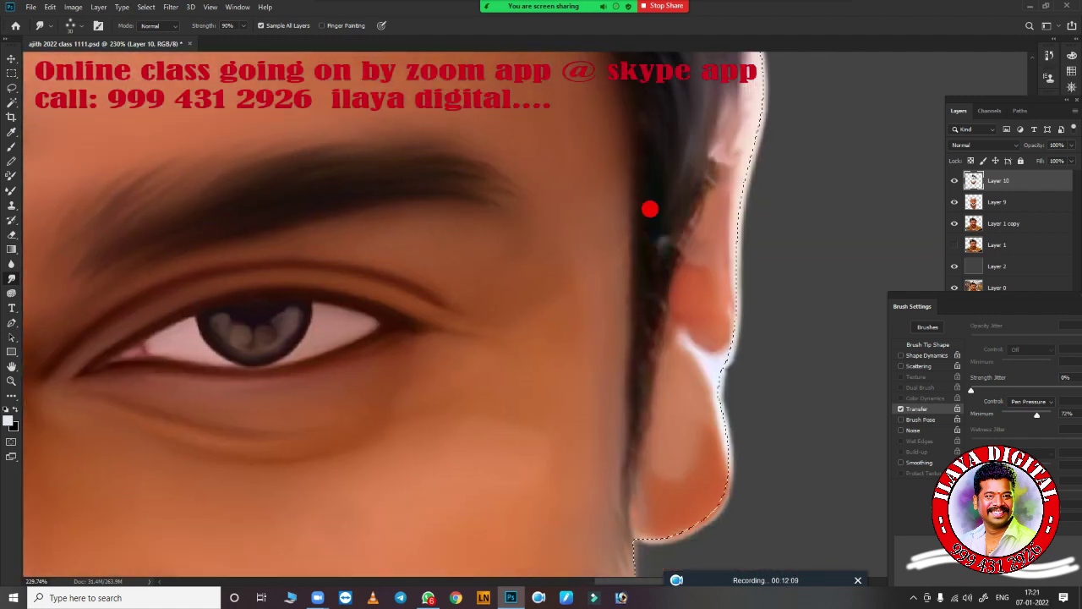
pyautogui.moveTo(648, 210); pyautogui.dragTo(623, 324)
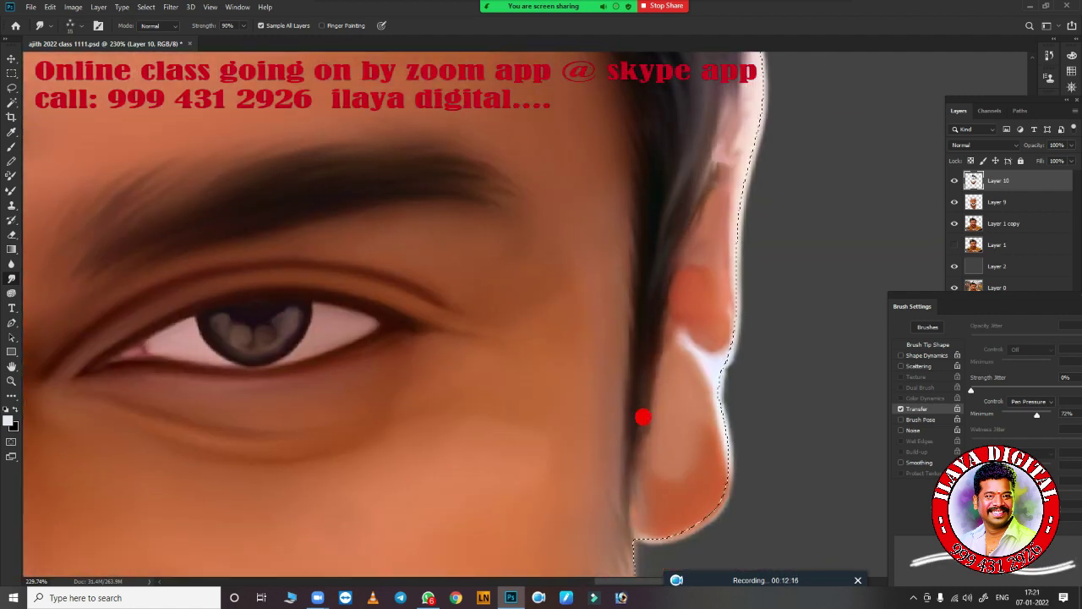
pyautogui.scroll(-5, 362, 235)
pyautogui.scroll(5, 358, 487)
pyautogui.scroll(-5, 405, 350)
pyautogui.scroll(4, 415, 423)
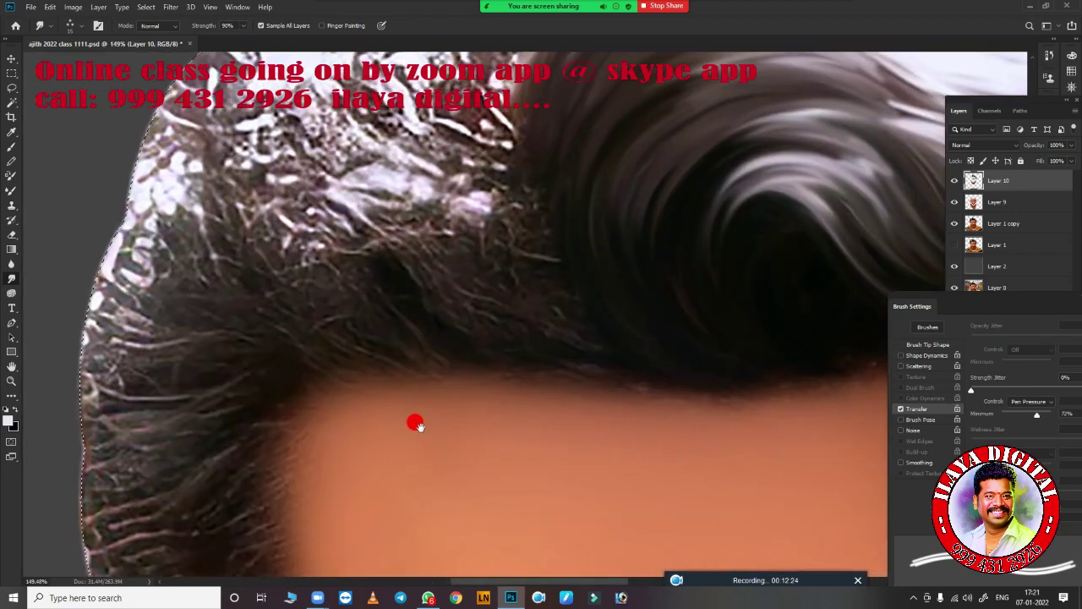
# Step: Sweep the hairline hair into smooth curved strands, brightening its left edge
pyautogui.moveTo(382, 227)
pyautogui.mouseDown()
pyautogui.moveTo(363, 169)
pyautogui.moveTo(474, 229)
pyautogui.moveTo(507, 217)
pyautogui.moveTo(271, 211)
pyautogui.moveTo(562, 338)
pyautogui.moveTo(529, 212)
pyautogui.moveTo(423, 110)
pyautogui.moveTo(521, 220)
pyautogui.mouseUp()
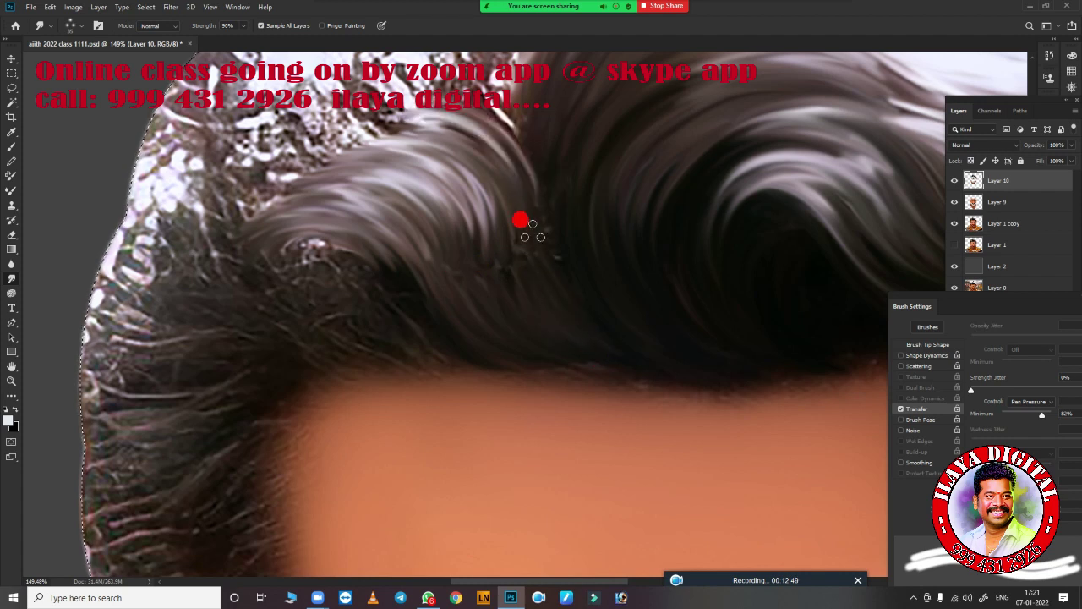
pyautogui.click(921, 345)
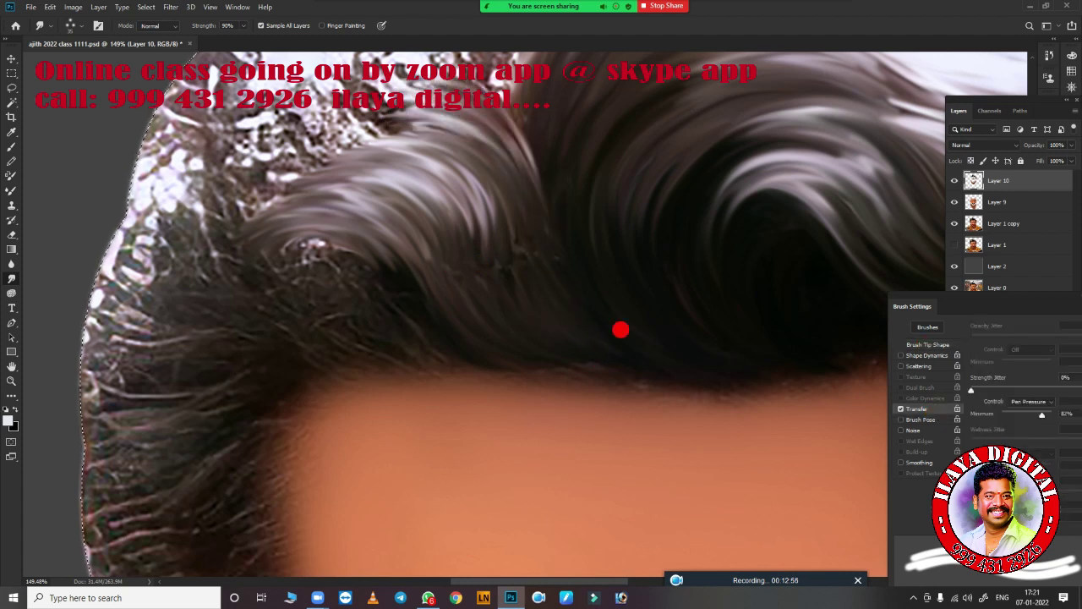
pyautogui.moveTo(620, 327)
pyautogui.mouseDown()
pyautogui.moveTo(533, 93)
pyautogui.moveTo(563, 347)
pyautogui.moveTo(499, 299)
pyautogui.mouseUp()
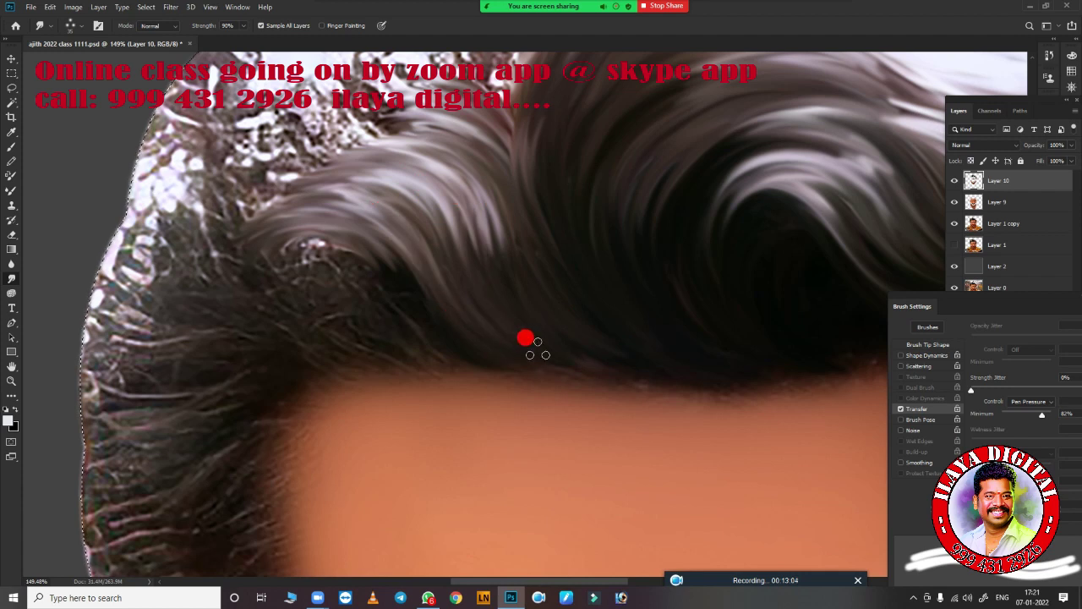
pyautogui.hscroll(5, 539, 305)
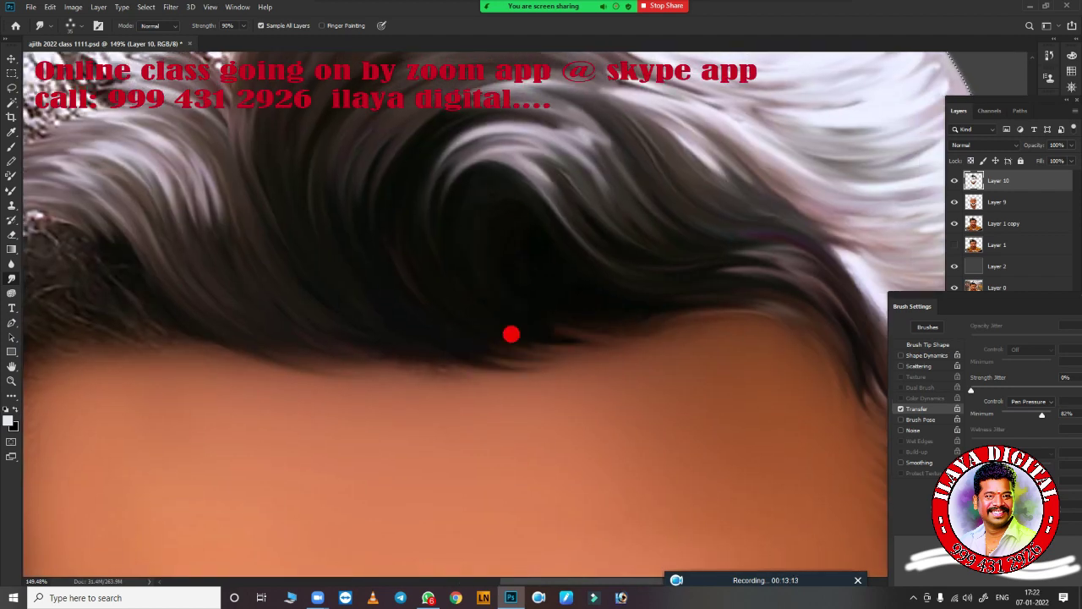
pyautogui.hscroll(-8, 638, 321)
pyautogui.moveTo(297, 271)
pyautogui.mouseDown()
pyautogui.moveTo(276, 407)
pyautogui.moveTo(309, 478)
pyautogui.moveTo(345, 239)
pyautogui.moveTo(522, 215)
pyautogui.moveTo(586, 129)
pyautogui.mouseUp()
pyautogui.scroll(1, 536, 310)
# Step: Smudge strands along the hair's left edge, pulling them out into the skin edge
pyautogui.moveTo(420, 285)
pyautogui.mouseDown()
pyautogui.moveTo(379, 144)
pyautogui.moveTo(433, 258)
pyautogui.moveTo(499, 301)
pyautogui.moveTo(550, 490)
pyautogui.mouseUp()
pyautogui.scroll(2, 563, 237)
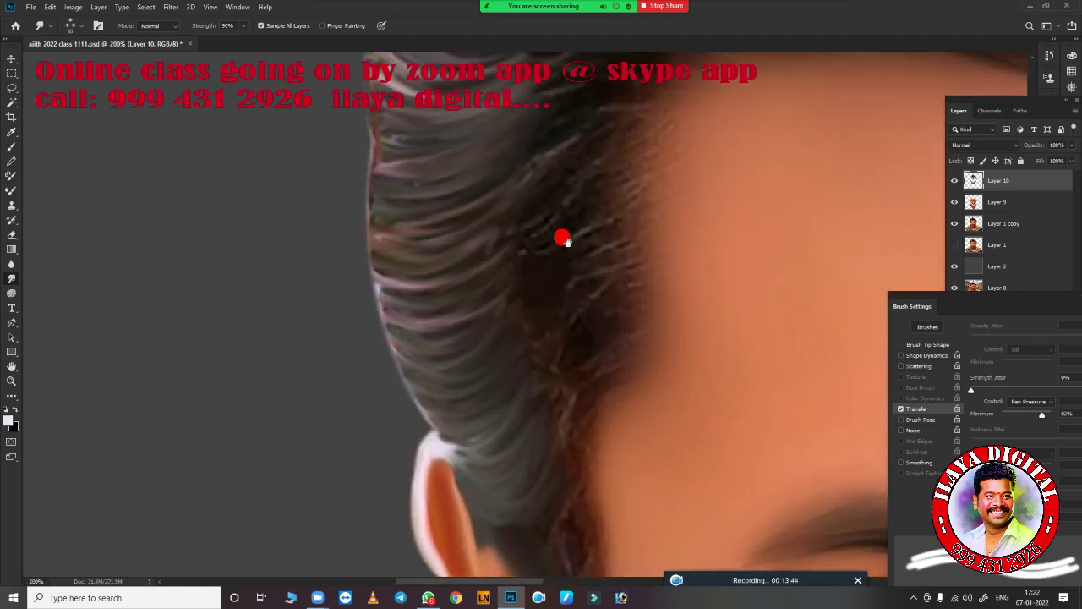
pyautogui.scroll(2, 564, 175)
pyautogui.moveTo(564, 176); pyautogui.dragTo(632, 228)
pyautogui.moveTo(652, 298); pyautogui.dragTo(571, 440)
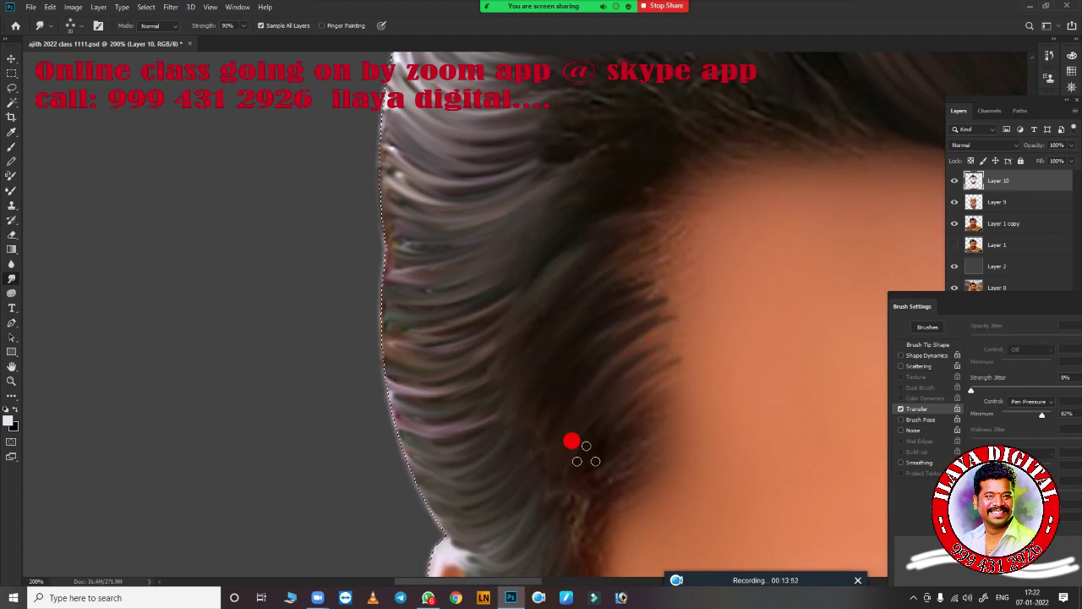
pyautogui.scroll(2, 684, 296)
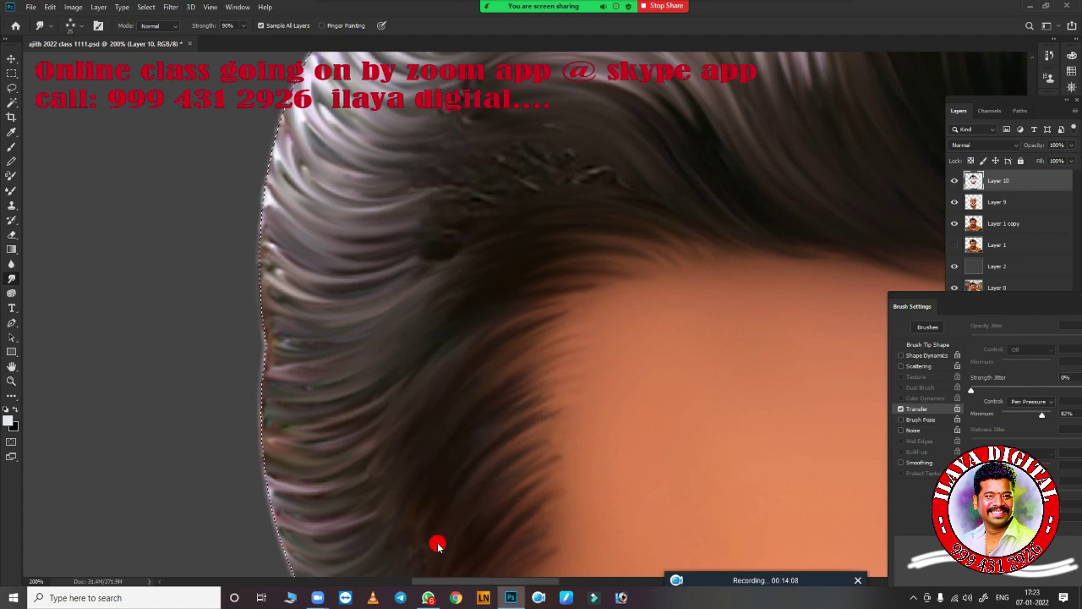
# Step: Comb the hair beside the ear and on the upper head into glossy strands
pyautogui.moveTo(437, 545); pyautogui.dragTo(524, 256)
pyautogui.moveTo(458, 234); pyautogui.dragTo(441, 267)
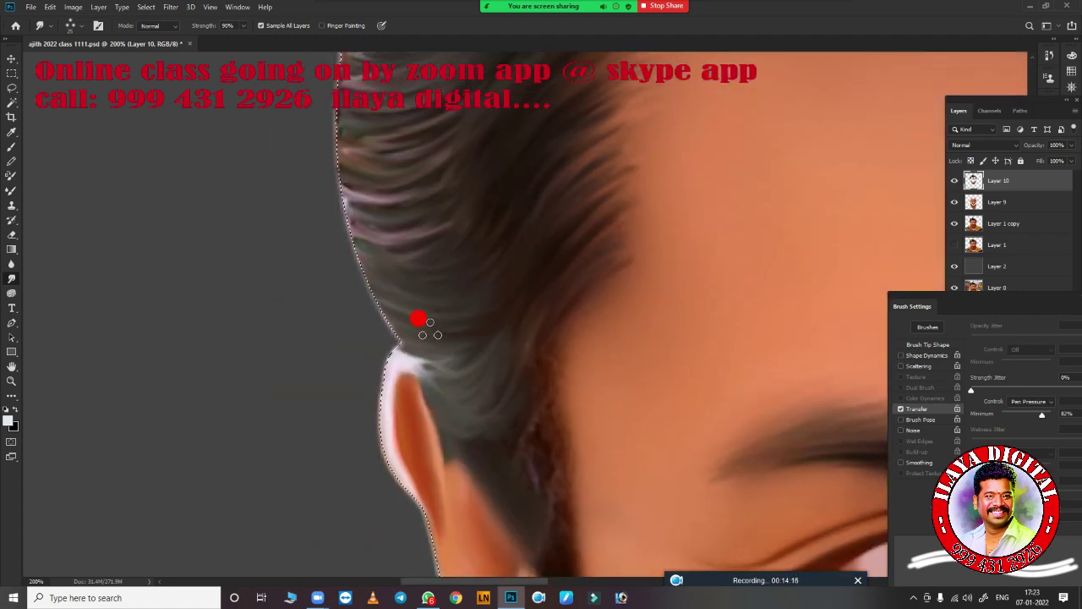
pyautogui.moveTo(513, 449); pyautogui.dragTo(429, 161)
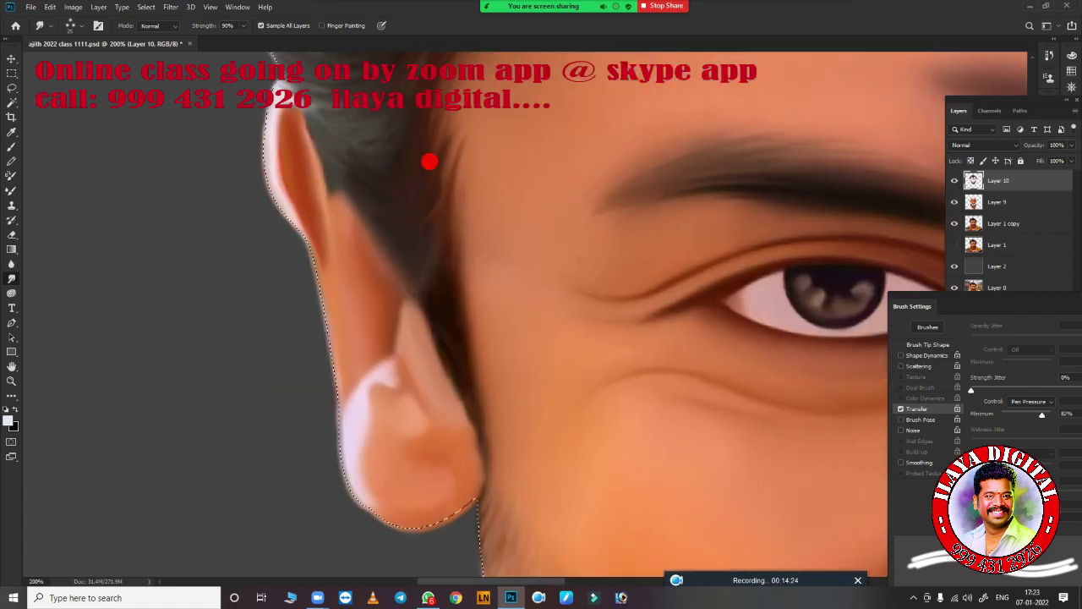
pyautogui.moveTo(457, 376); pyautogui.dragTo(479, 507)
pyautogui.scroll(3, 479, 508)
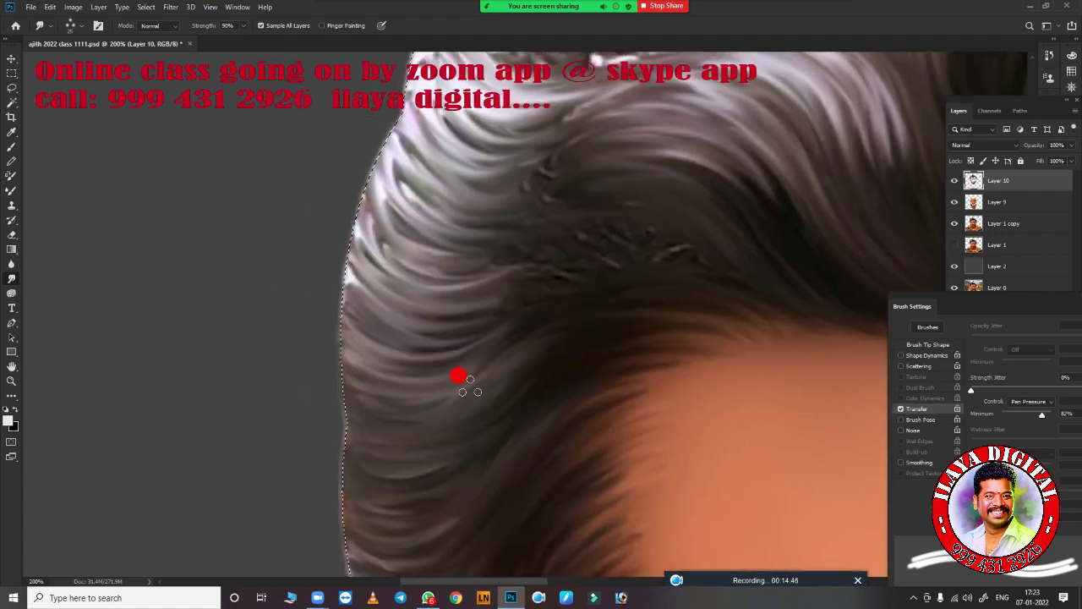
pyautogui.moveTo(457, 375)
pyautogui.mouseDown()
pyautogui.moveTo(532, 220)
pyautogui.moveTo(529, 164)
pyautogui.moveTo(397, 303)
pyautogui.moveTo(444, 305)
pyautogui.mouseUp()
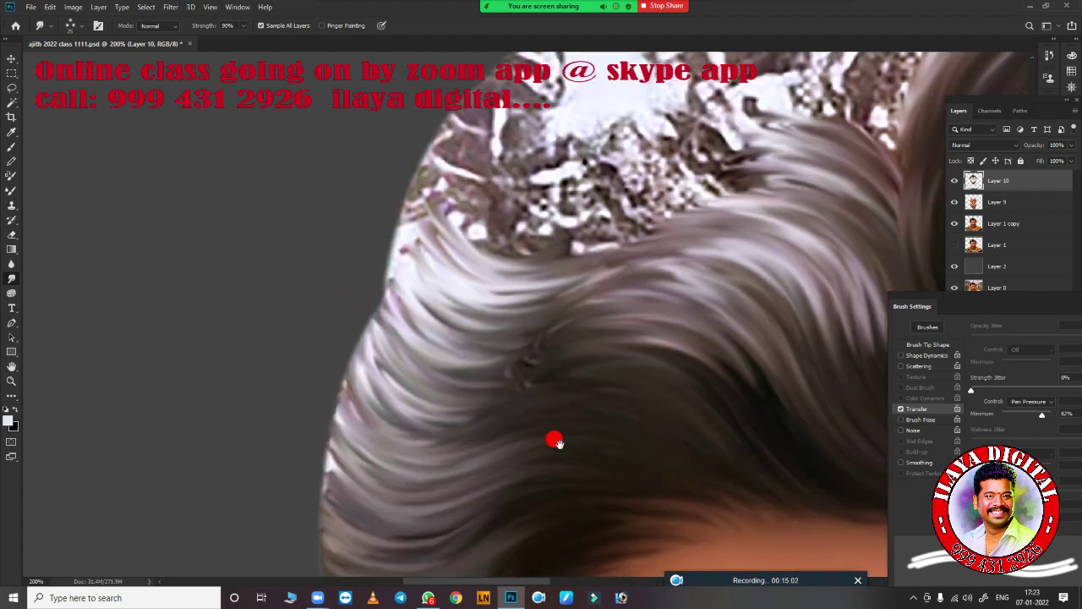
pyautogui.moveTo(553, 437)
pyautogui.mouseDown()
pyautogui.moveTo(541, 345)
pyautogui.moveTo(707, 324)
pyautogui.moveTo(552, 336)
pyautogui.moveTo(657, 415)
pyautogui.moveTo(574, 320)
pyautogui.mouseUp()
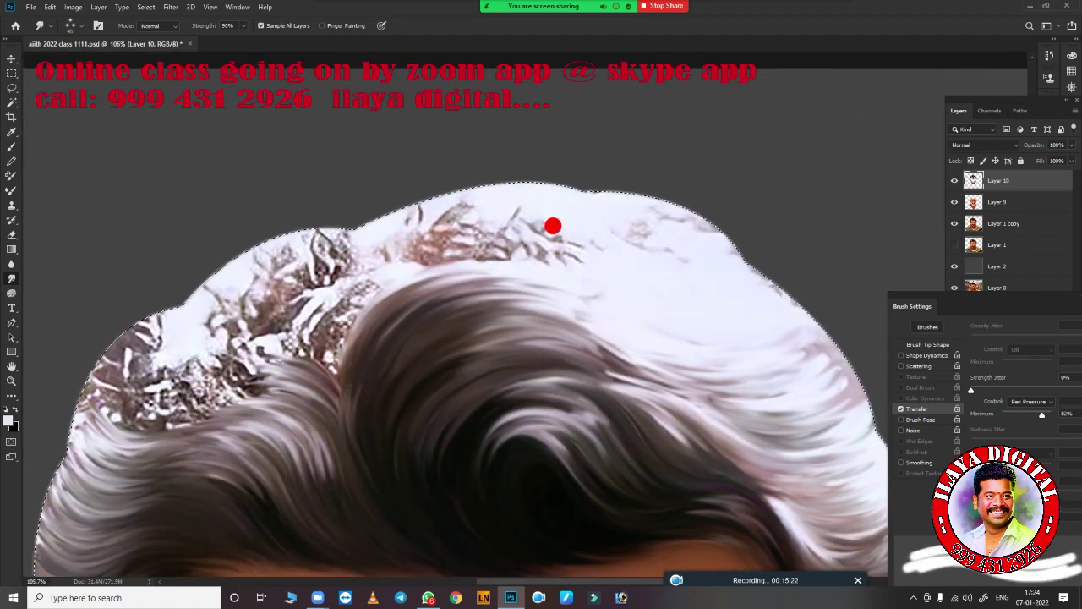
# Step: Smudge the crown's dark strands and white hair strip into smooth flowing strands, then fit the portrait on screen
pyautogui.moveTo(553, 225)
pyautogui.mouseDown()
pyautogui.moveTo(620, 222)
pyautogui.moveTo(457, 184)
pyautogui.mouseUp()
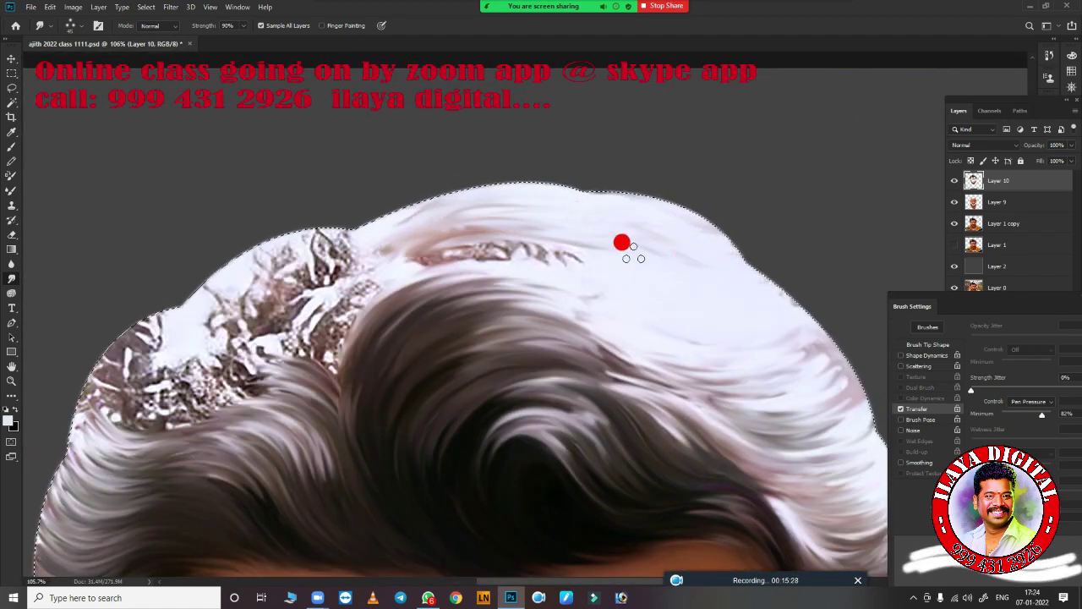
pyautogui.moveTo(621, 243)
pyautogui.mouseDown()
pyautogui.moveTo(553, 253)
pyautogui.moveTo(459, 307)
pyautogui.mouseUp()
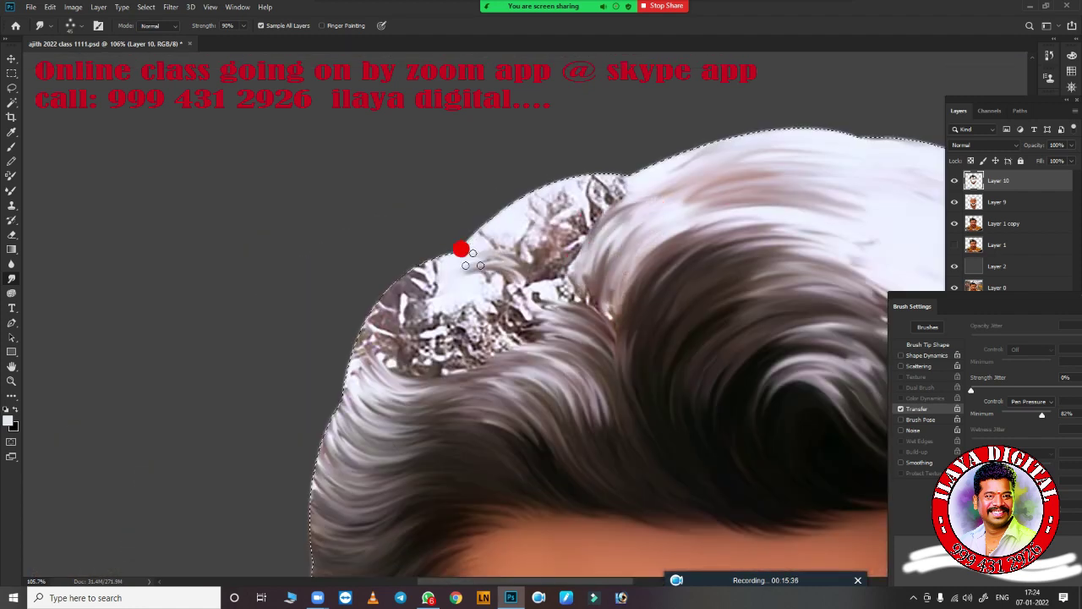
pyautogui.moveTo(460, 250)
pyautogui.mouseDown()
pyautogui.moveTo(514, 198)
pyautogui.moveTo(611, 186)
pyautogui.mouseUp()
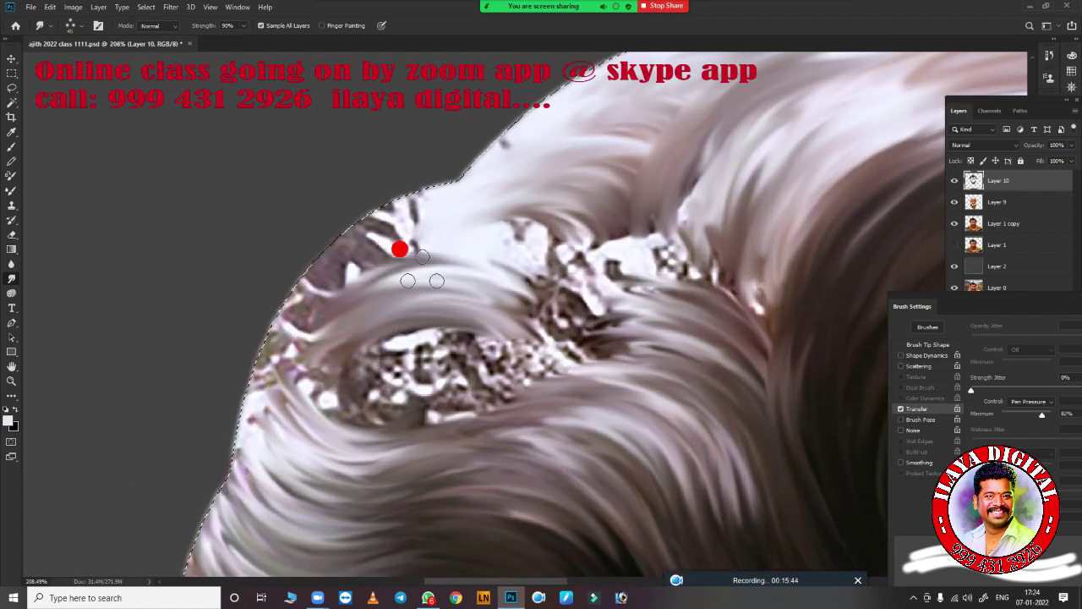
pyautogui.moveTo(399, 250)
pyautogui.mouseDown()
pyautogui.moveTo(324, 239)
pyautogui.moveTo(372, 367)
pyautogui.moveTo(565, 314)
pyautogui.moveTo(687, 262)
pyautogui.moveTo(684, 229)
pyautogui.moveTo(601, 217)
pyautogui.moveTo(569, 275)
pyautogui.moveTo(461, 283)
pyautogui.moveTo(584, 194)
pyautogui.moveTo(317, 352)
pyautogui.moveTo(570, 321)
pyautogui.moveTo(349, 380)
pyautogui.moveTo(781, 418)
pyautogui.mouseUp()
pyautogui.hotkey('ctrl', '0')
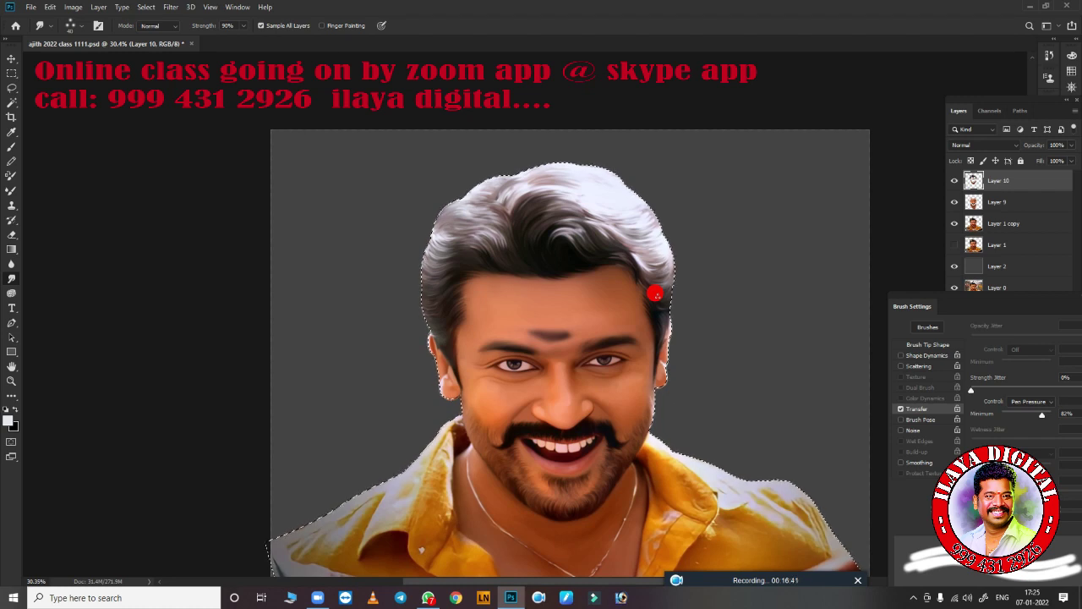
# Step: Stamp the visible layers into a composite, then apply a Multiply Apply Image and a Color Balance
pyautogui.hotkey('ctrl', 'd')
pyautogui.click(990, 180)
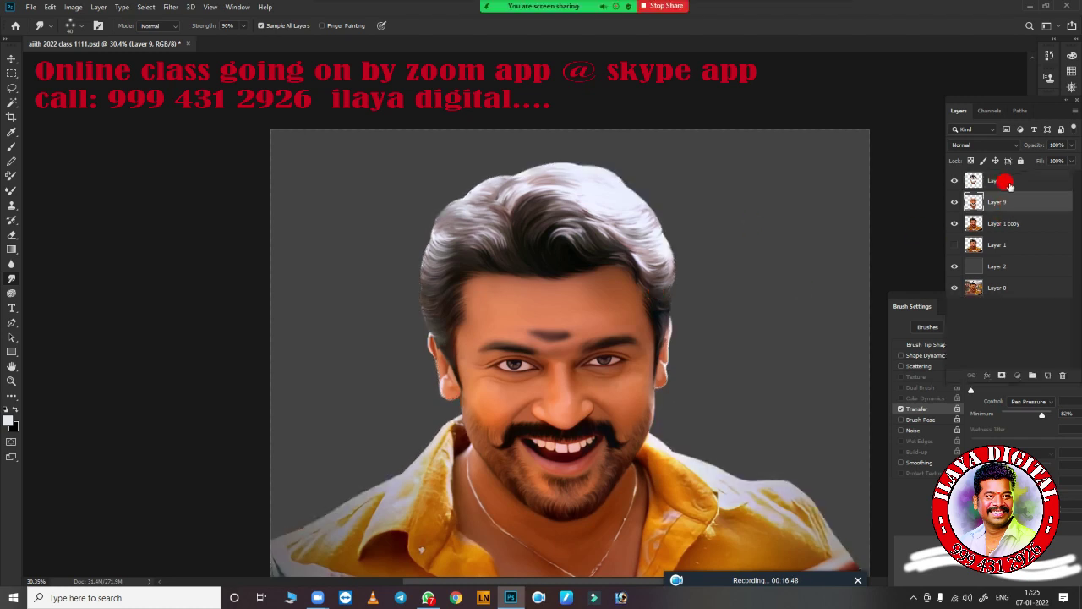
pyautogui.hotkey('ctrl', 'alt', 'shift', 'e')
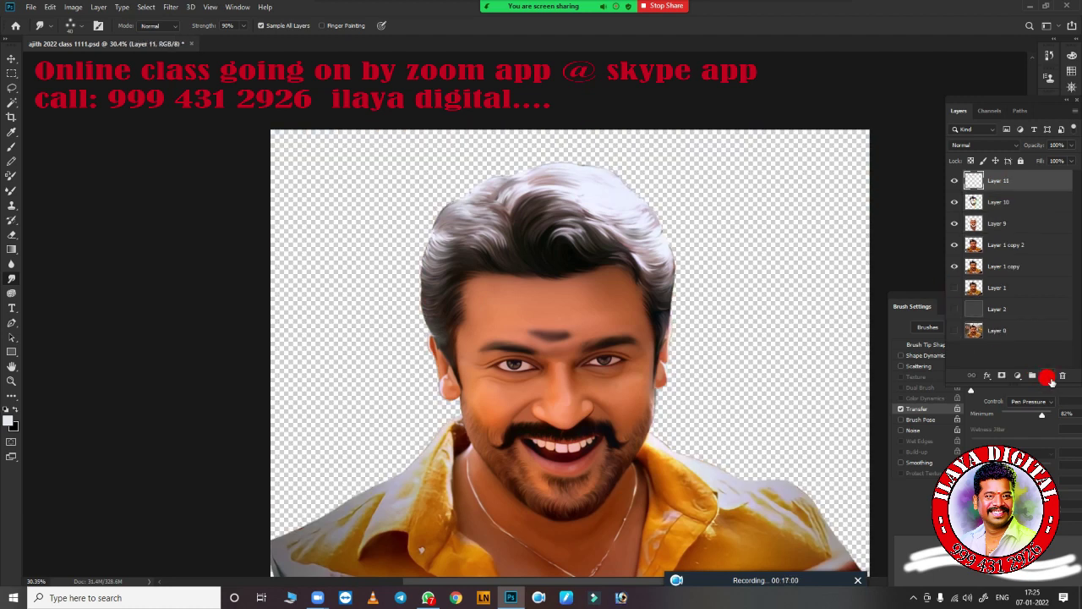
pyautogui.hotkey('alt', 'i')
pyautogui.press('y')
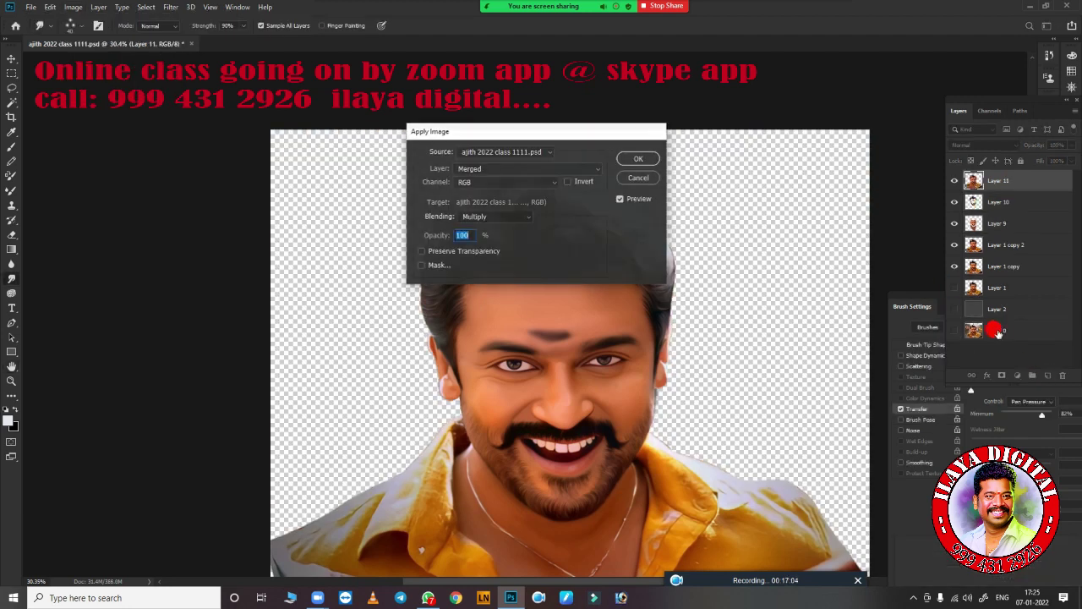
pyautogui.press('Return')
pyautogui.click(954, 202)
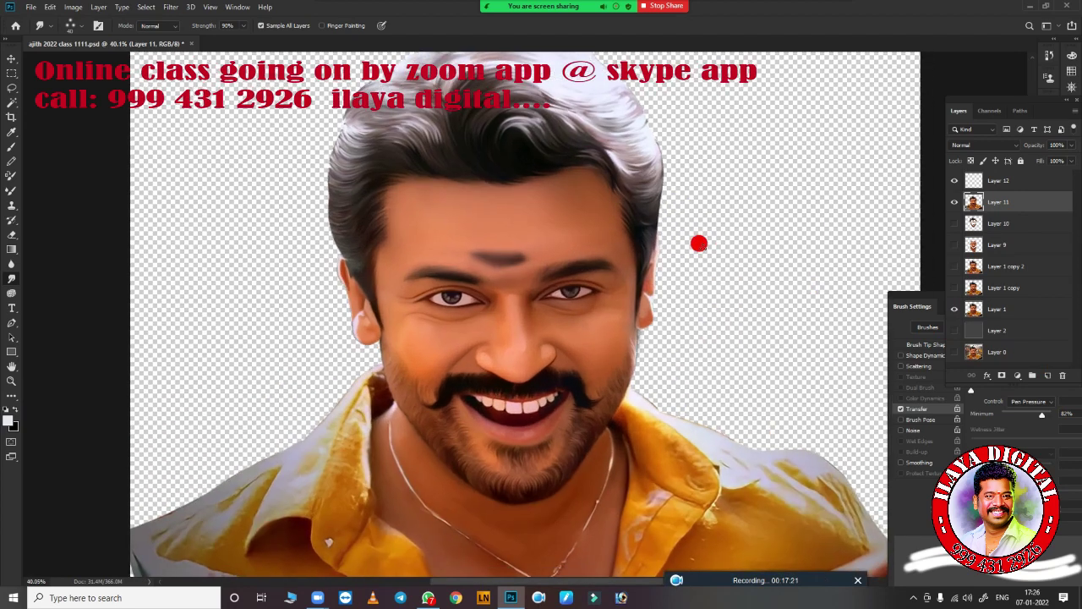
pyautogui.hotkey('ctrl', 'b')
pyautogui.press('Return')
pyautogui.press('r')
# Step: Group the painted layers into Group 1, rearrange layer visibility, and delete Layer 1 copy
pyautogui.keyDown('shift'); pyautogui.click(1006, 245); pyautogui.keyUp('shift')
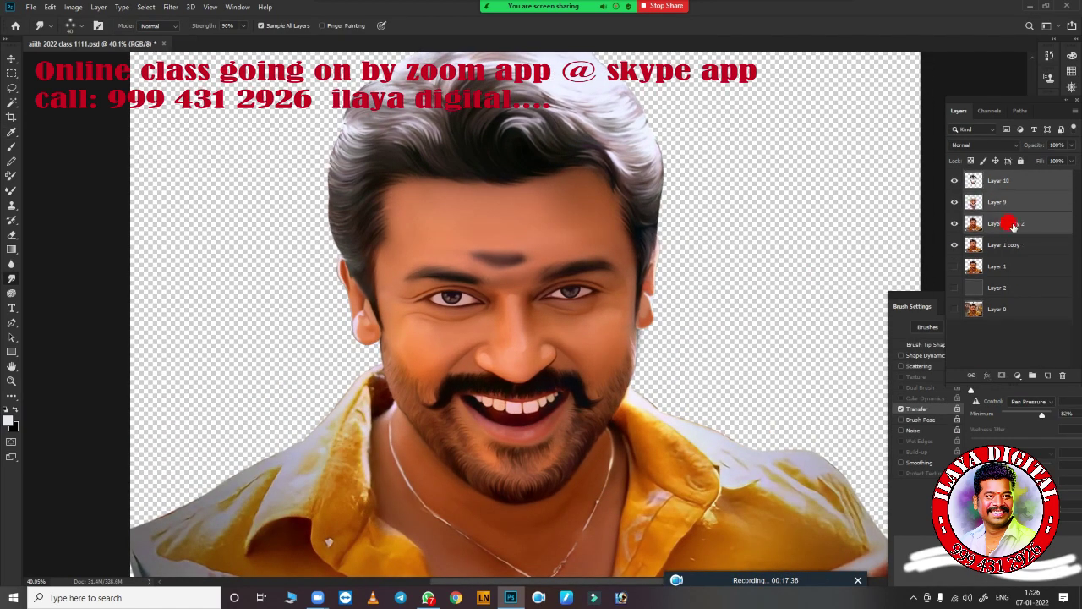
pyautogui.click(1032, 375)
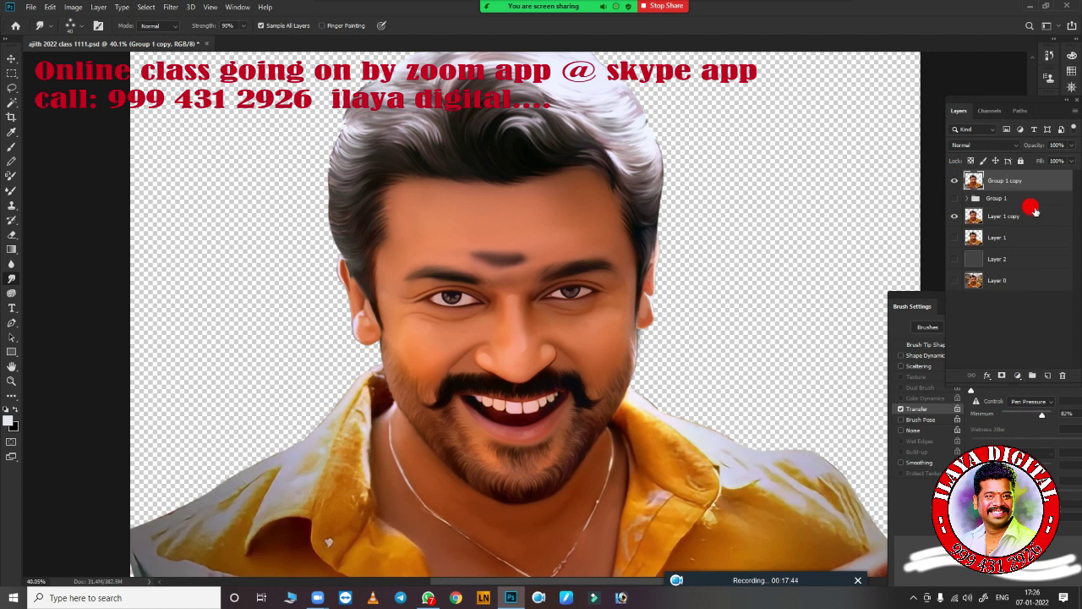
pyautogui.click(966, 198)
pyautogui.click(965, 200)
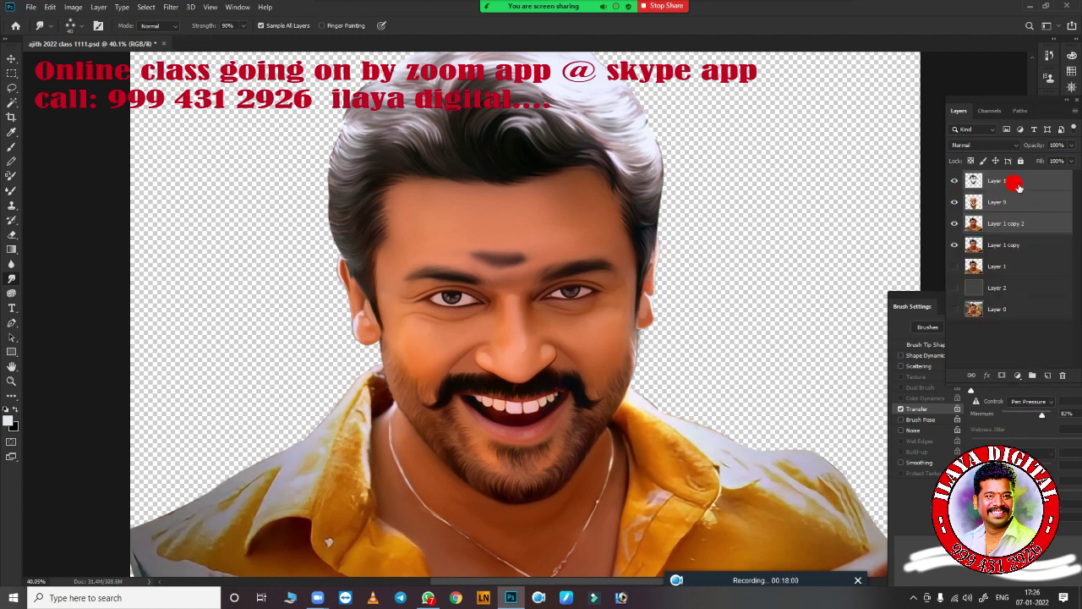
pyautogui.click(954, 288)
pyautogui.click(954, 265)
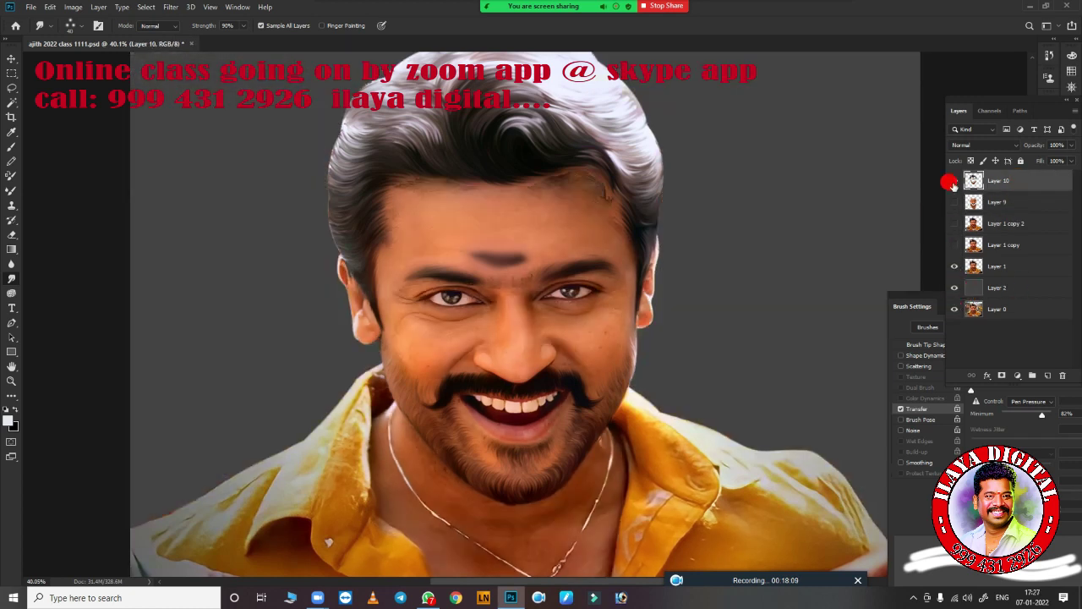
pyautogui.moveTo(954, 180); pyautogui.dragTo(954, 244)
pyautogui.click(974, 244)
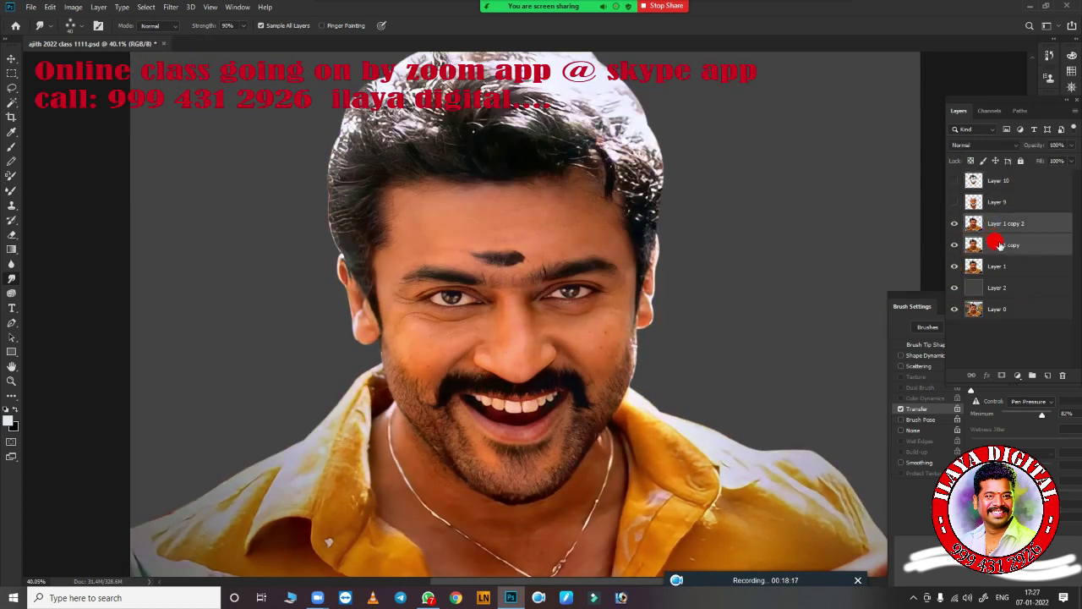
pyautogui.press('Delete')
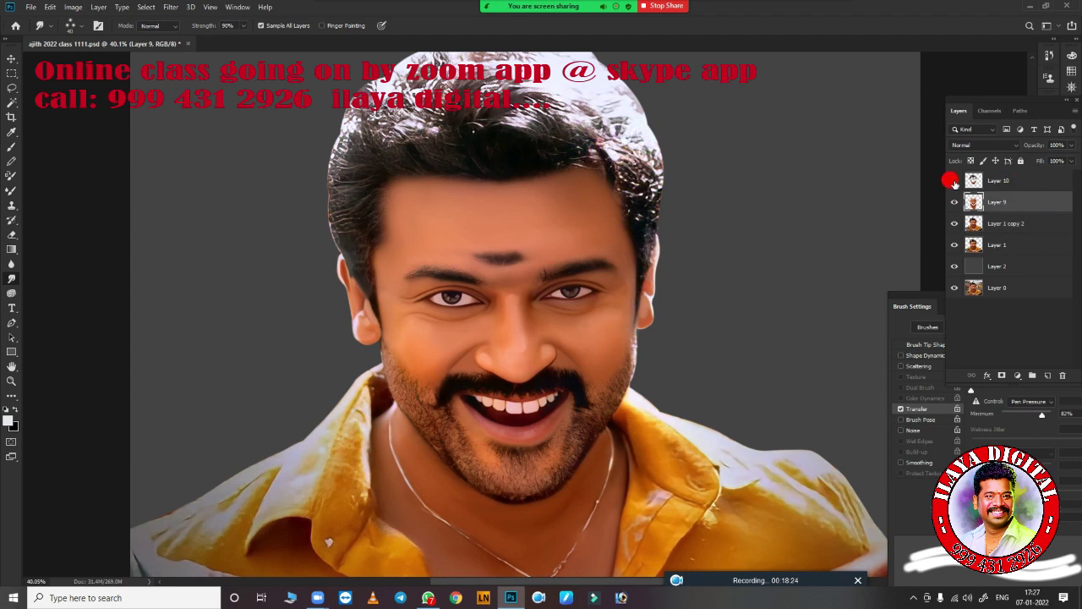
# Step: Group Layer 10, Layer 9 and Layer 1 copy 2, duplicate the group, and merge the copy
pyautogui.click(954, 179)
pyautogui.click(997, 180)
pyautogui.keyDown('shift'); pyautogui.click(1010, 222); pyautogui.keyUp('shift')
pyautogui.click(1032, 376)
pyautogui.hotkey('ctrl', 'j')
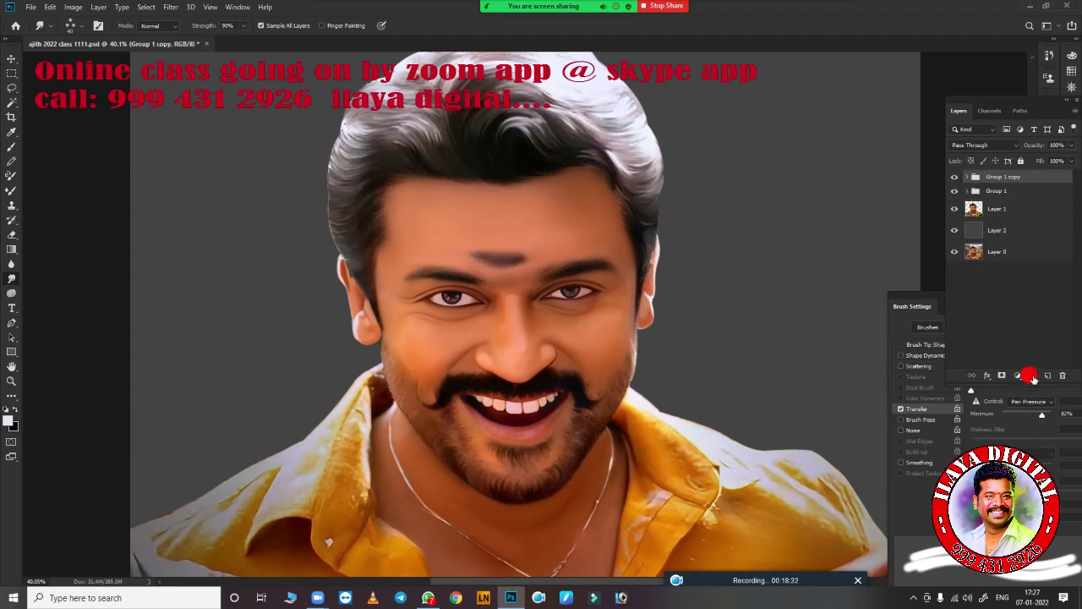
pyautogui.hotkey('ctrl', 'e')
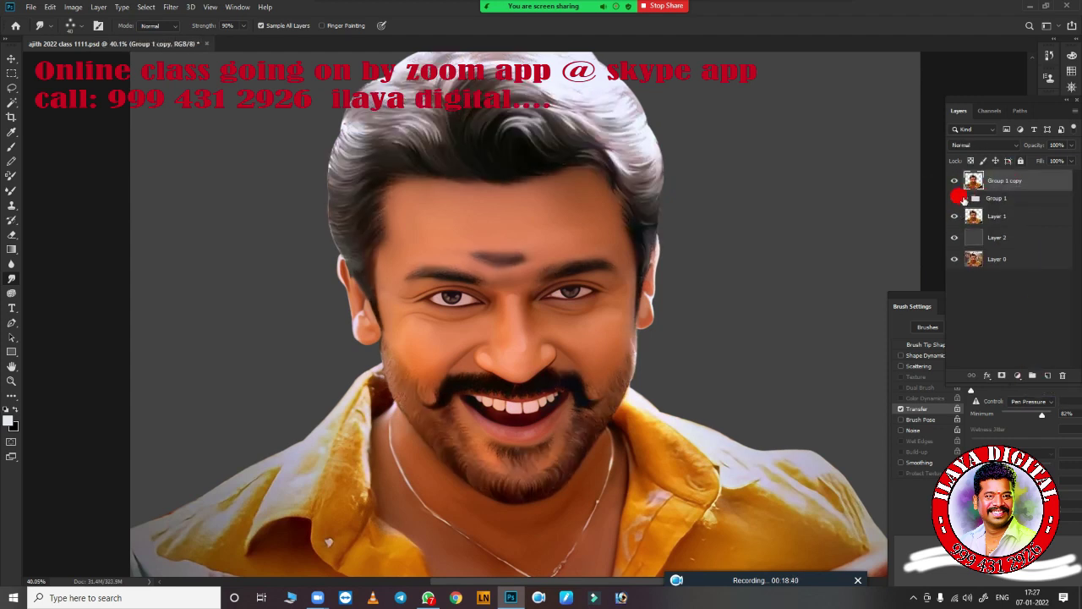
# Step: Hide the original Group 1, add an empty Layer 11, and apply Color Balance to Group 1 copy
pyautogui.click(954, 197)
pyautogui.click(952, 181)
pyautogui.click(1046, 376)
pyautogui.click(983, 206)
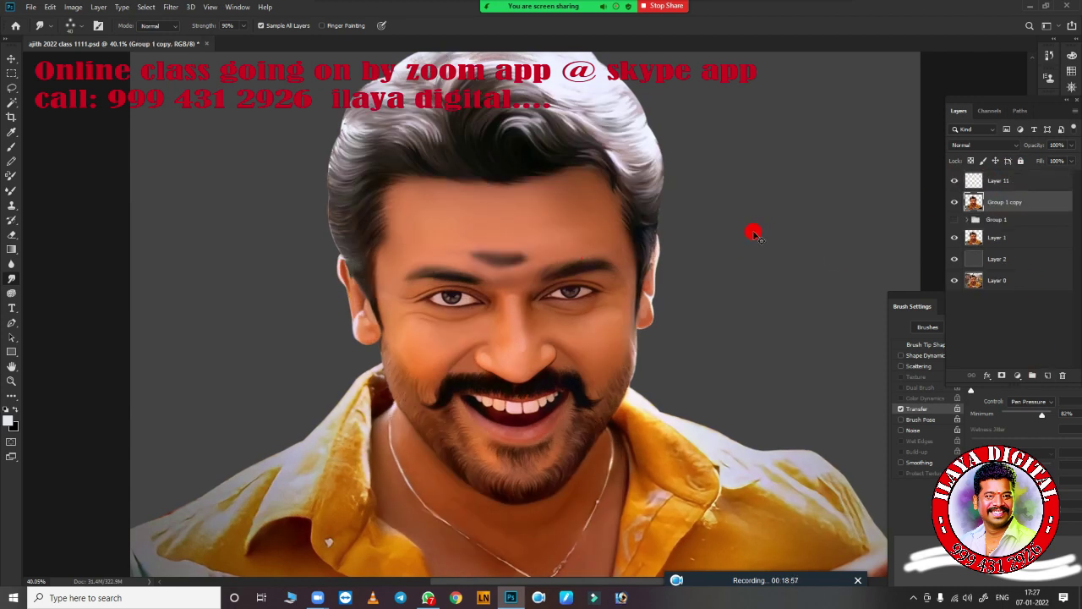
pyautogui.hotkey('ctrl', 'b')
pyautogui.scroll(2, 695, 381)
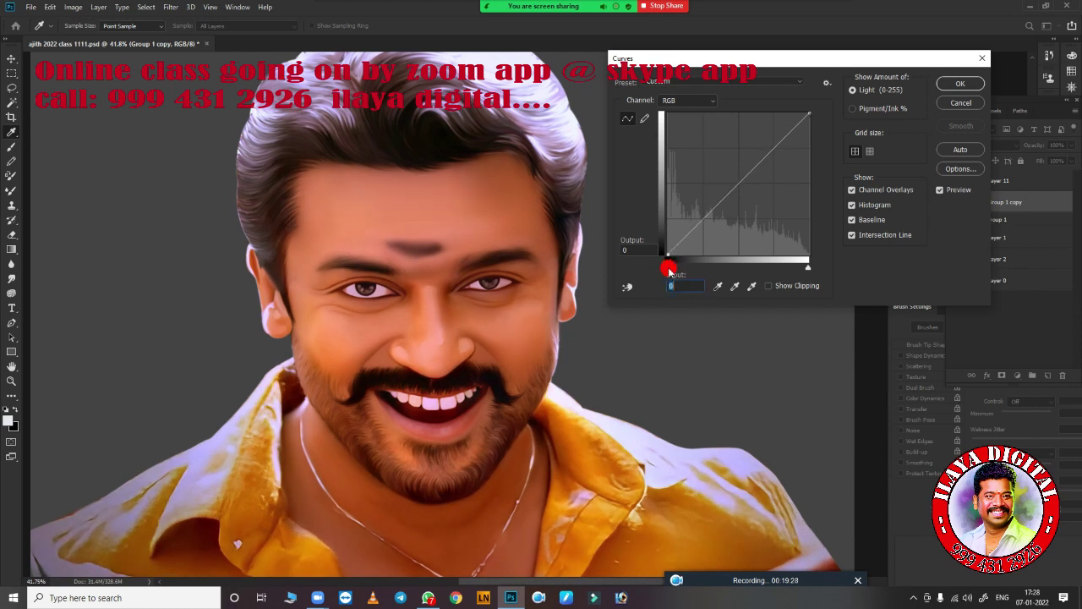
# Step: In Curves, move the RGB white point to 234 and the Blue channel's black point to 10
pyautogui.moveTo(808, 267); pyautogui.dragTo(796, 267)
pyautogui.click(689, 99)
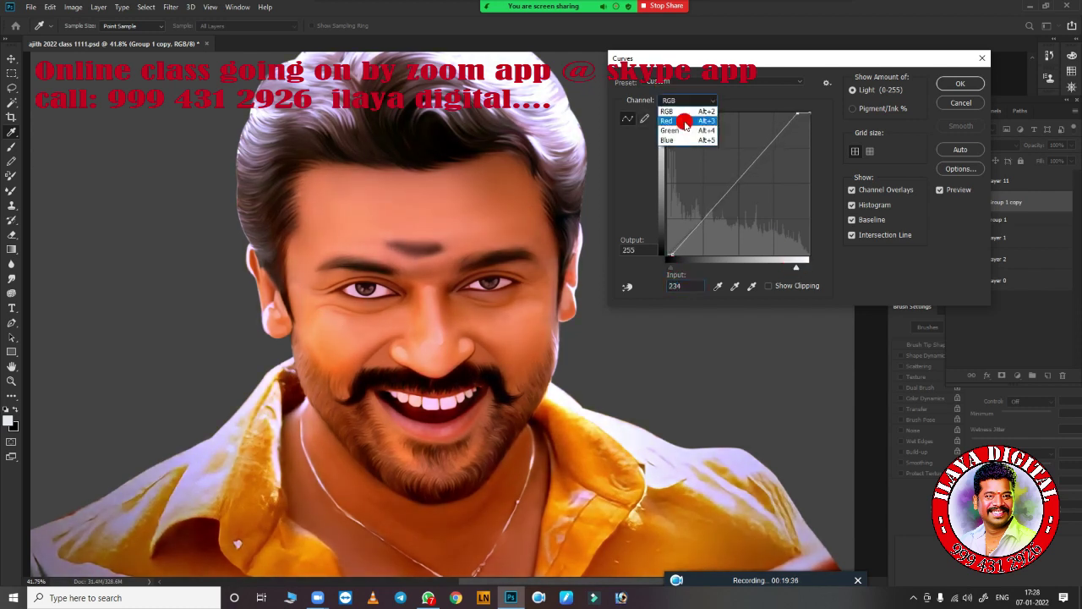
pyautogui.click(683, 140)
pyautogui.moveTo(668, 268); pyautogui.dragTo(675, 269)
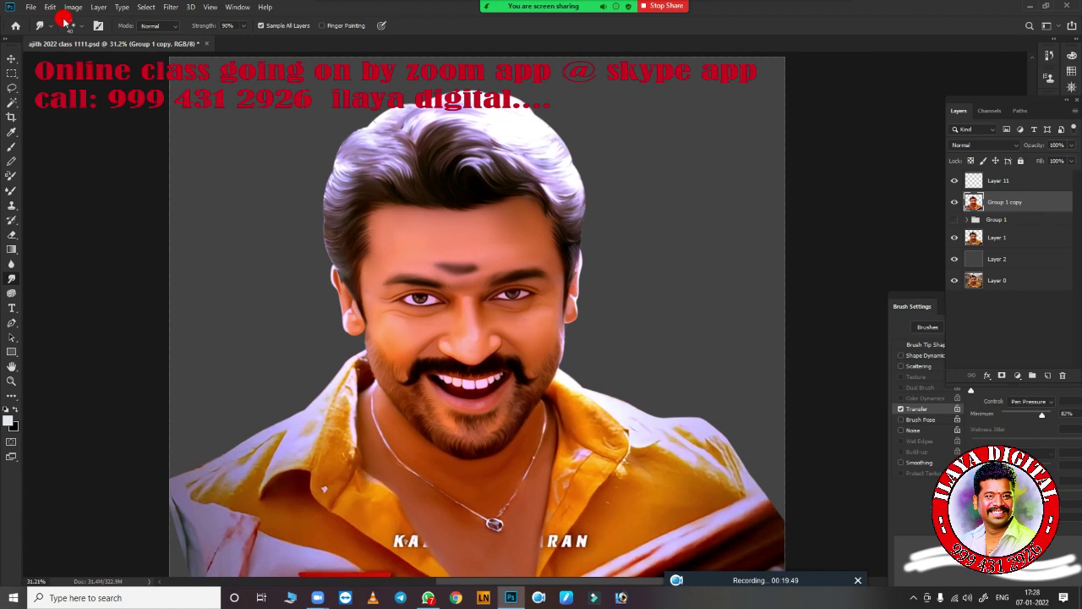
# Step: Apply Selective Color with Neutrals Cyan -7 plus added Black, and Reds Cyan -21
pyautogui.click(71, 7)
pyautogui.click(219, 245)
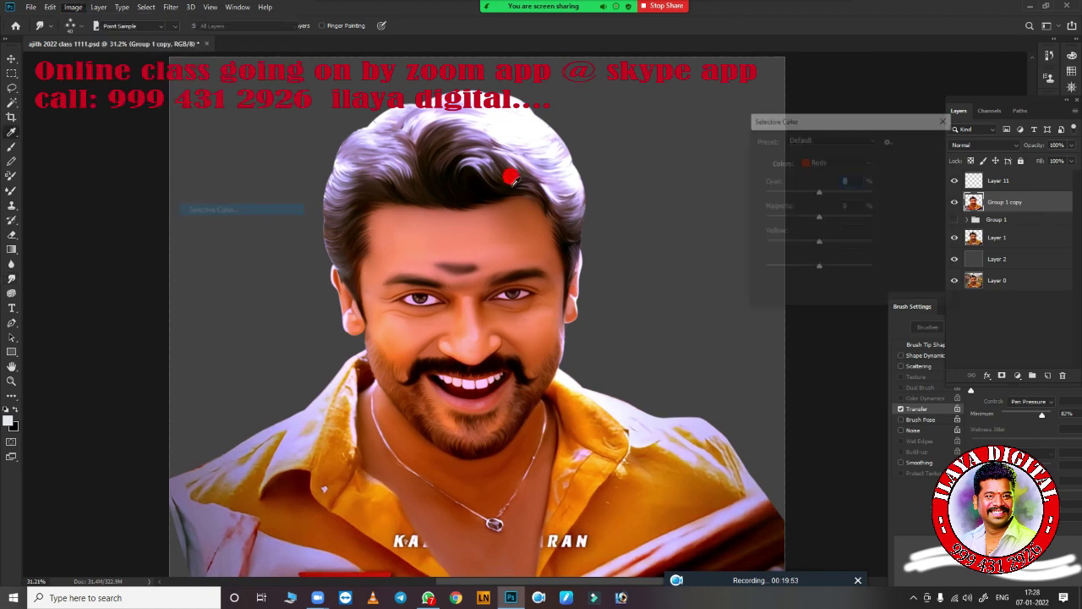
pyautogui.click(833, 161)
pyautogui.click(831, 245)
pyautogui.moveTo(819, 243)
pyautogui.mouseDown()
pyautogui.moveTo(768, 244)
pyautogui.moveTo(821, 241)
pyautogui.mouseUp()
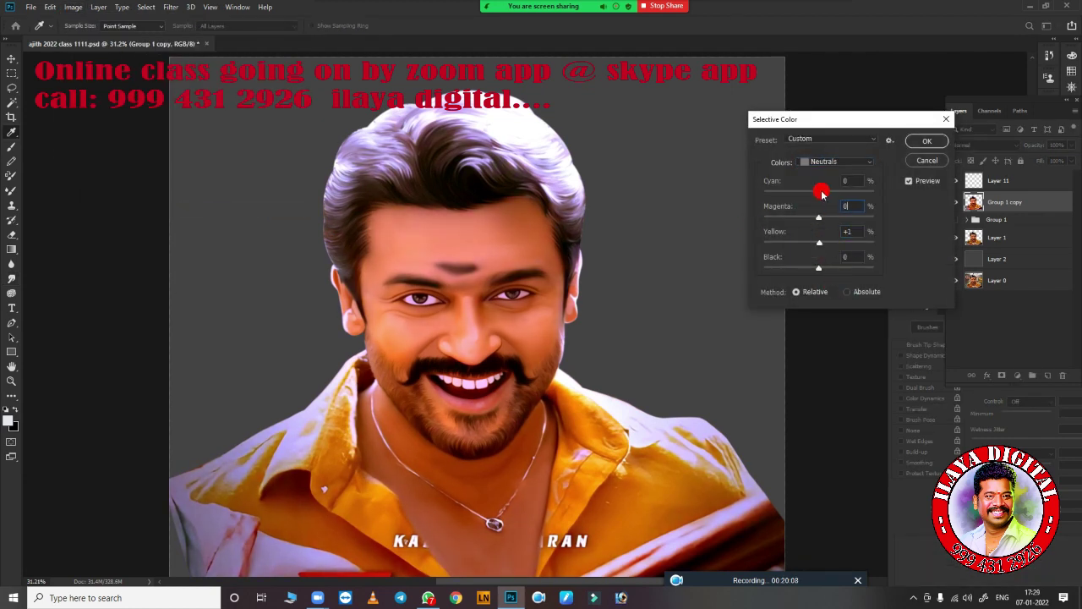
pyautogui.moveTo(822, 269); pyautogui.dragTo(825, 270)
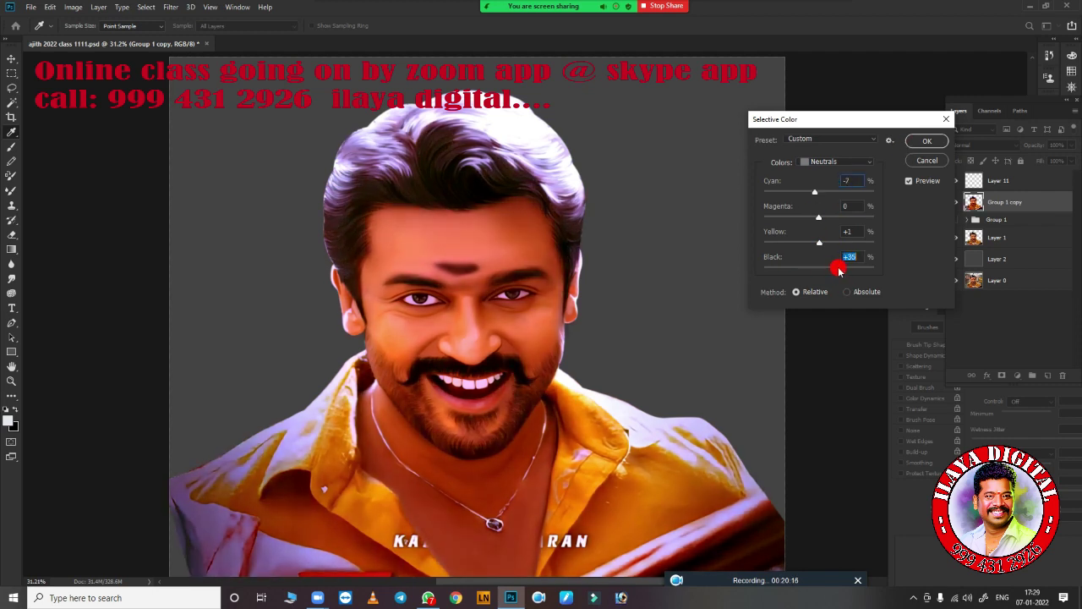
pyautogui.hotkey('alt', '1')
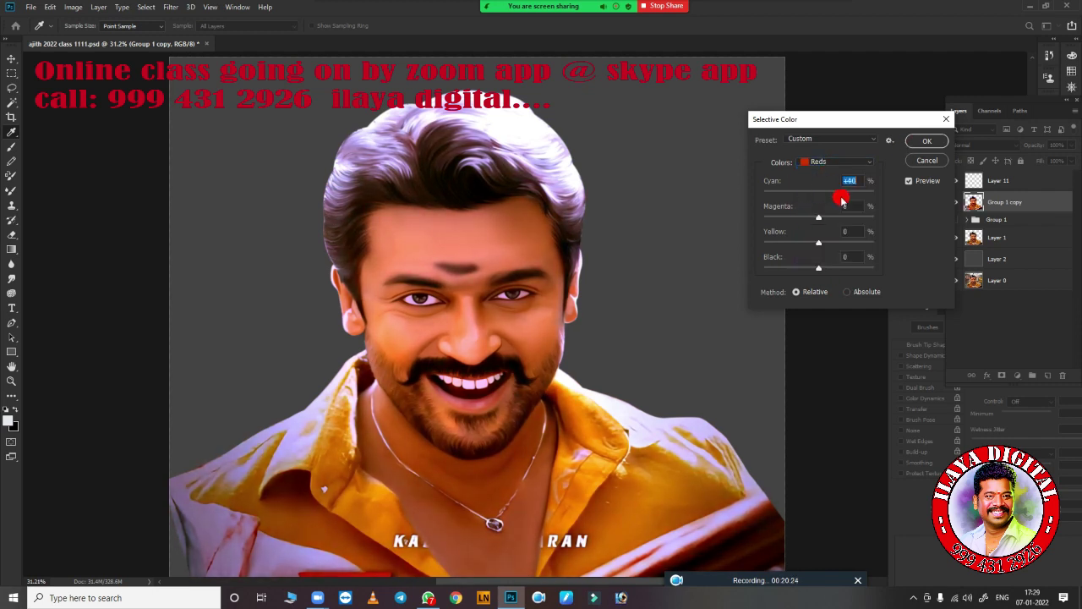
pyautogui.moveTo(842, 202); pyautogui.dragTo(807, 203)
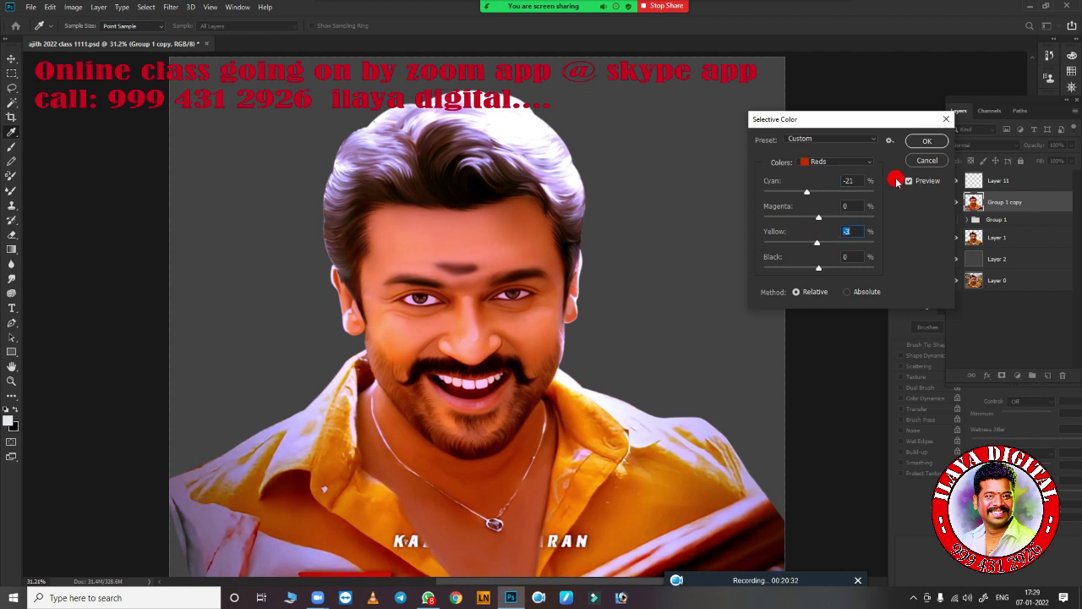
pyautogui.press('Return')
pyautogui.hotkey('alt', ']')
pyautogui.scroll(-2, 604, 285)
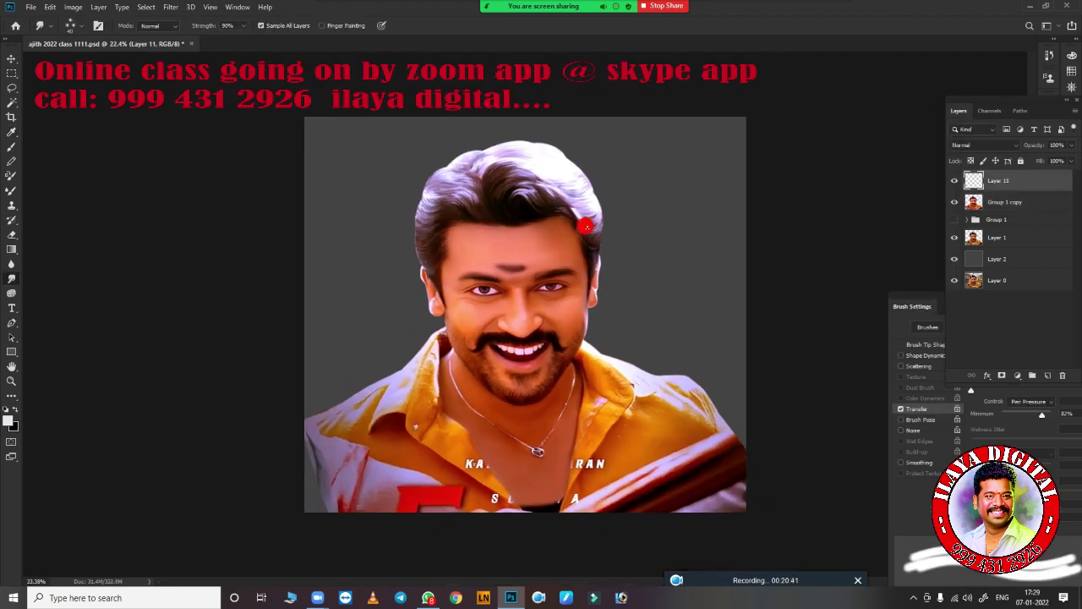
# Step: On Layer 11, paint a soft 1100 px yellow wash over the portrait's right half
pyautogui.press('b')
pyautogui.rightClick(423, 211)
pyautogui.click(508, 406)
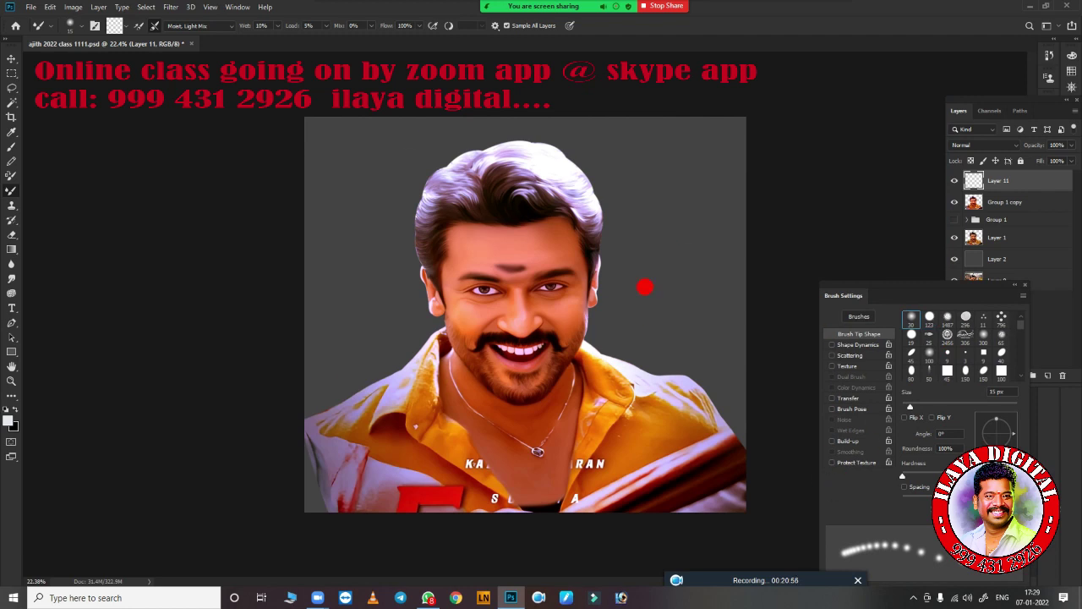
pyautogui.rightClick(292, 229)
pyautogui.click(270, 334)
pyautogui.click(913, 499)
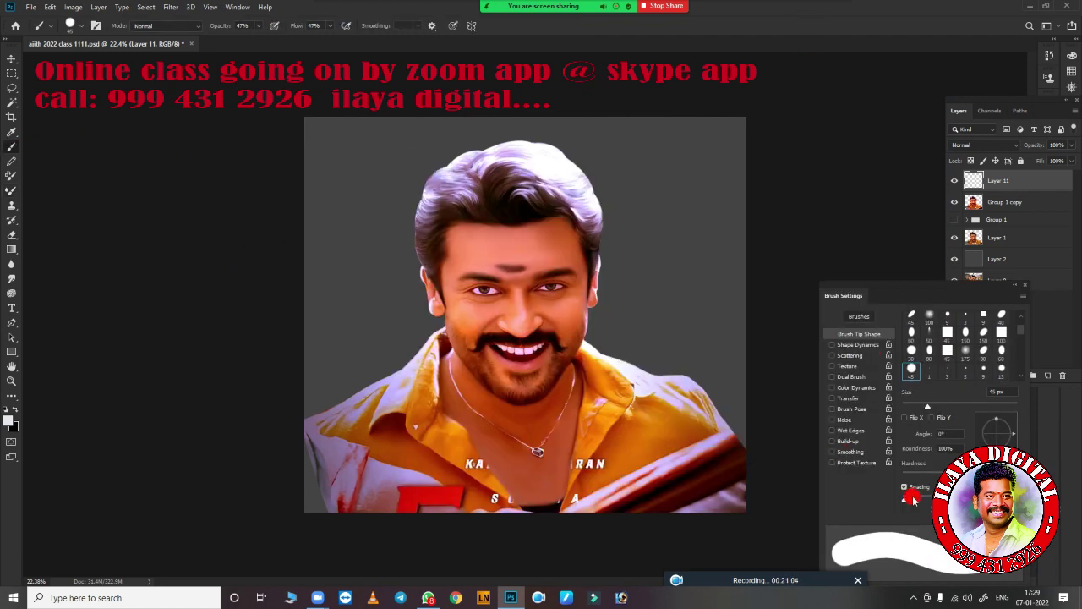
pyautogui.click(863, 334)
pyautogui.click(1048, 71)
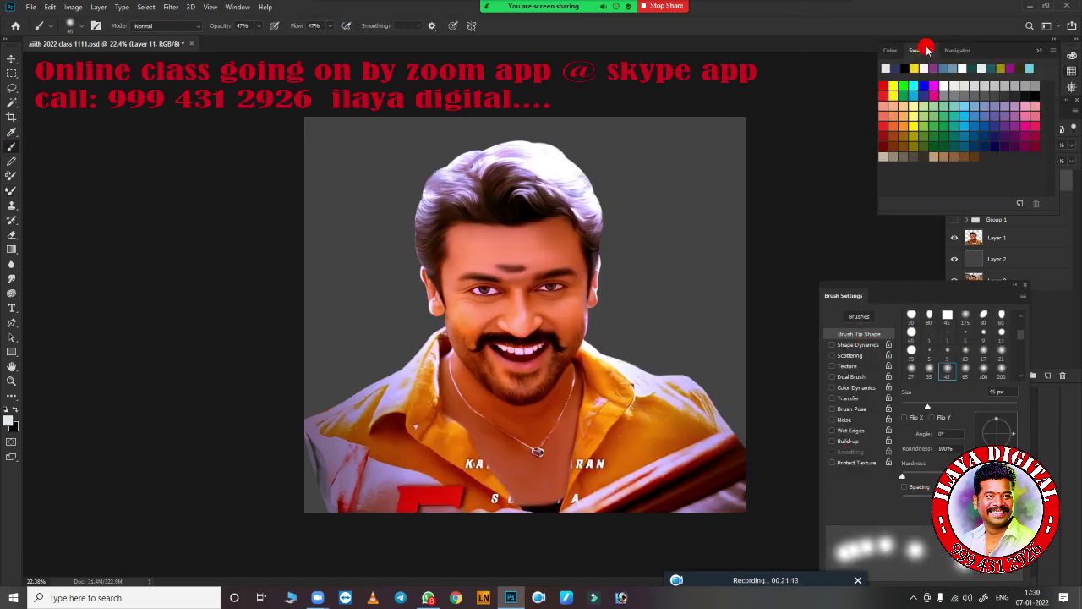
pyautogui.moveTo(502, 111); pyautogui.dragTo(673, 502)
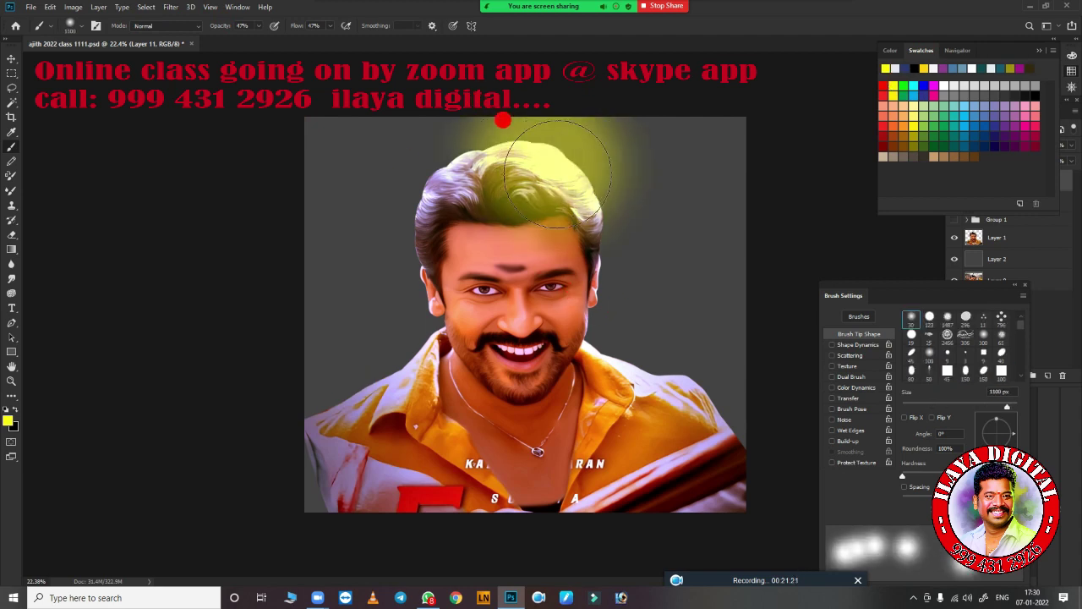
pyautogui.moveTo(333, 25); pyautogui.dragTo(355, 38)
pyautogui.moveTo(507, 127)
pyautogui.mouseDown()
pyautogui.moveTo(645, 364)
pyautogui.moveTo(498, 150)
pyautogui.mouseUp()
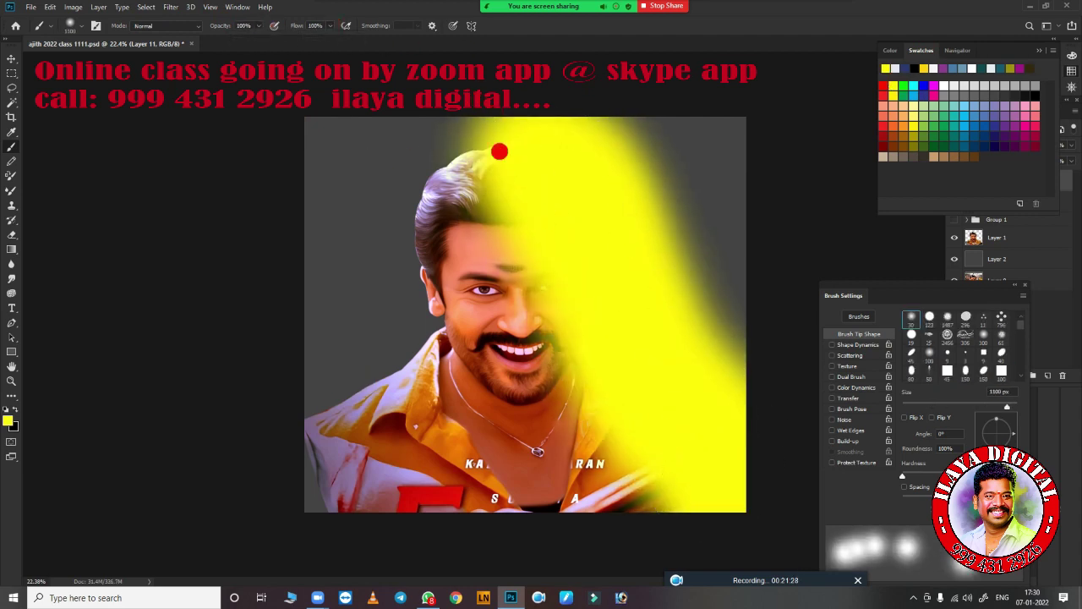
pyautogui.moveTo(1040, 44); pyautogui.dragTo(906, 55)
# Step: Select the subject, feather and invert the selection, delete the yellow outside the figure, and deselect
pyautogui.keyDown('ctrl'); pyautogui.click(974, 201); pyautogui.keyUp('ctrl')
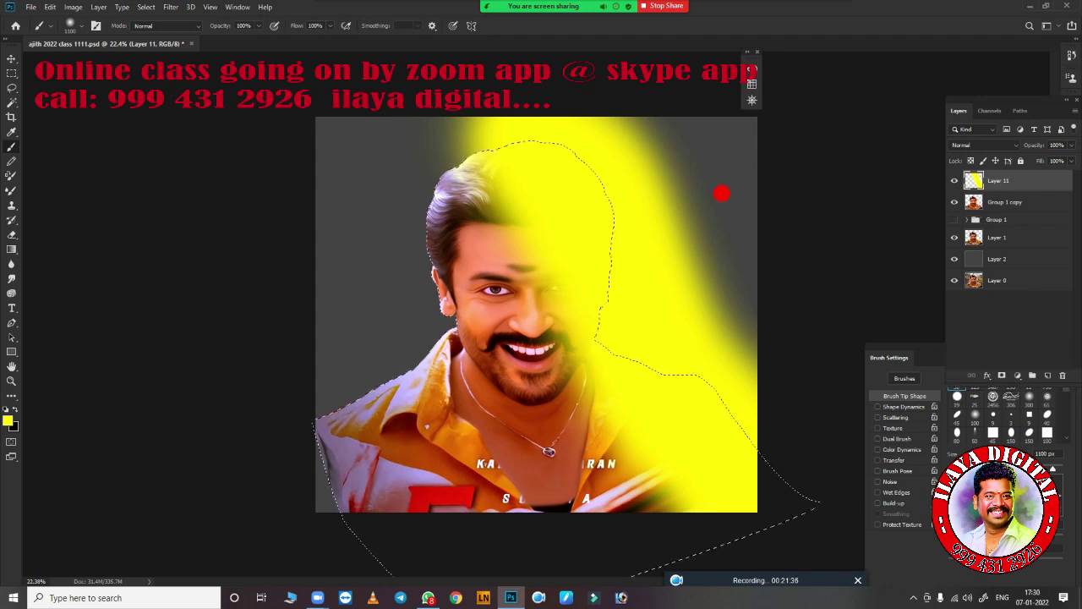
pyautogui.hotkey('ctrl', 'shift', 'i')
pyautogui.hotkey('shift', 'F6')
pyautogui.press('Return')
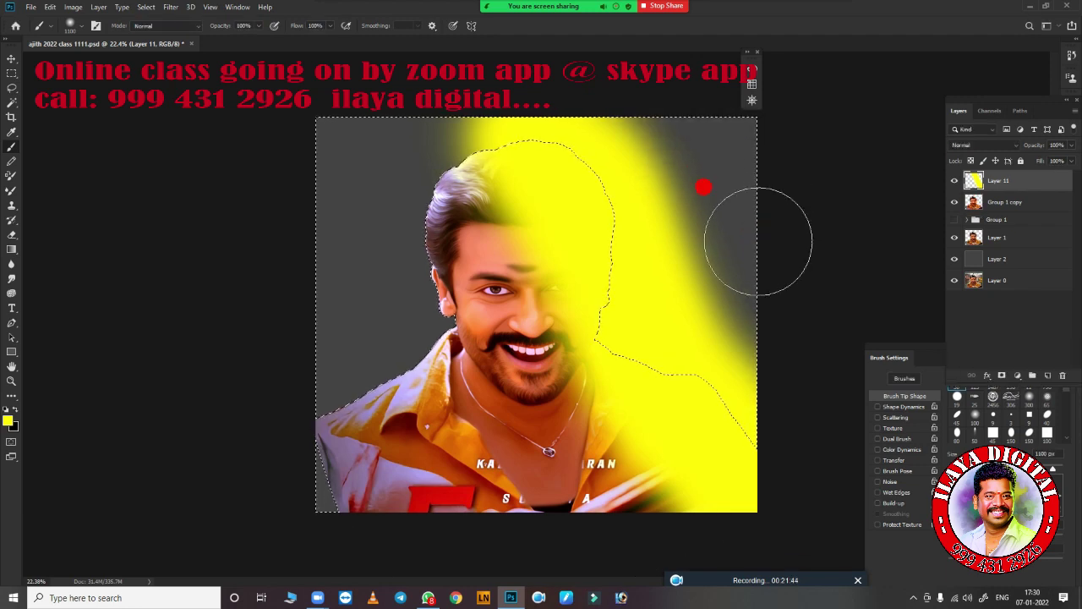
pyautogui.press('Delete')
pyautogui.hotkey('ctrl', 'd')
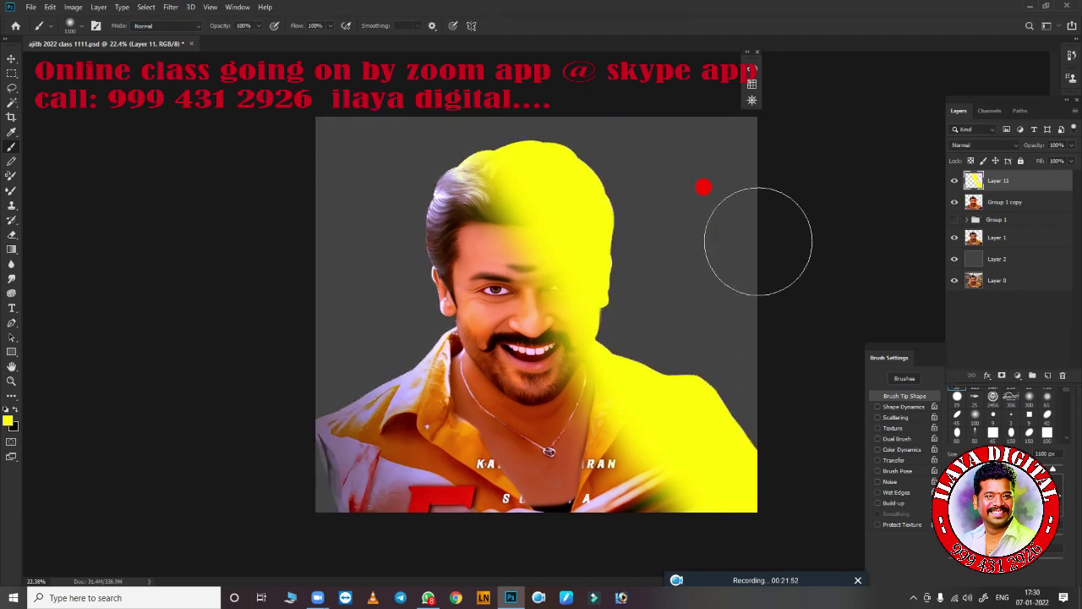
pyautogui.moveTo(1044, 112); pyautogui.dragTo(925, 67)
# Step: Set Layer 11's Blend If sliders so the dark and light underlying tones show through
pyautogui.click(888, 324)
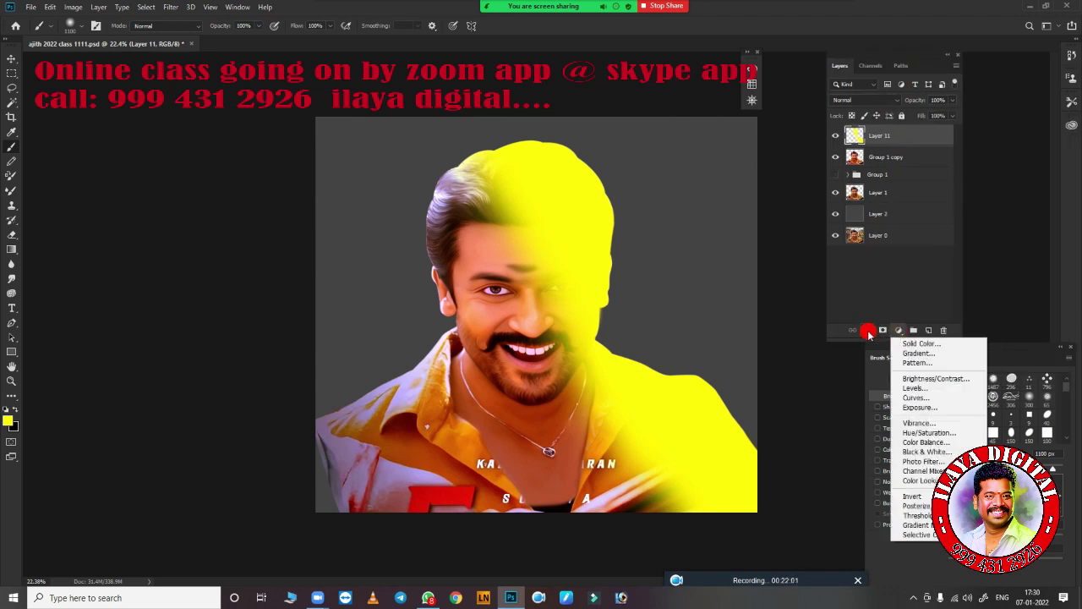
pyautogui.click(895, 338)
pyautogui.moveTo(824, 213); pyautogui.dragTo(840, 176)
pyautogui.moveTo(805, 382); pyautogui.dragTo(873, 382)
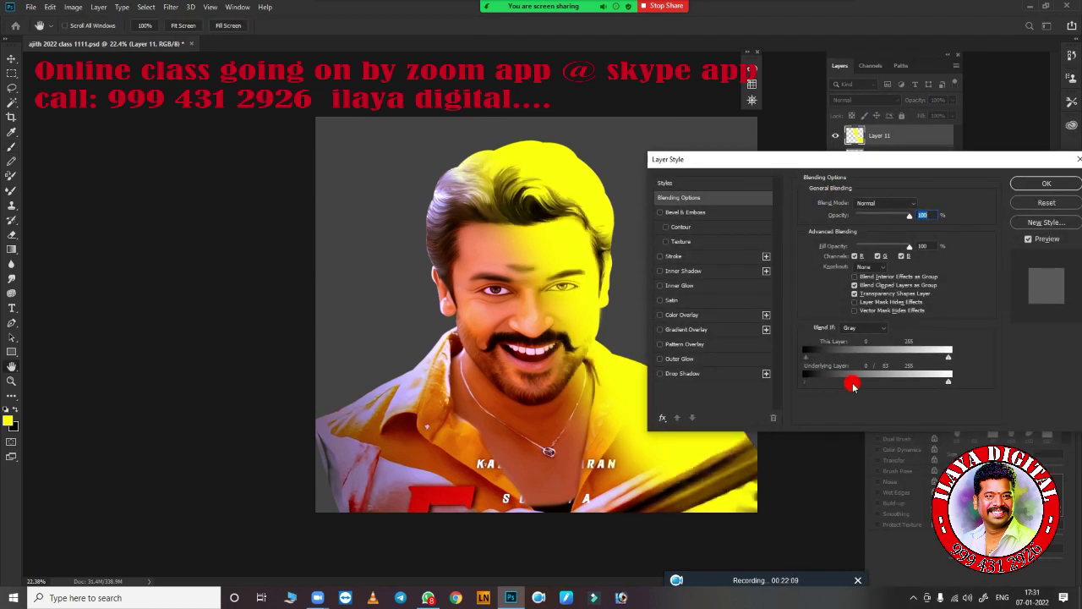
pyautogui.moveTo(948, 382); pyautogui.dragTo(880, 386)
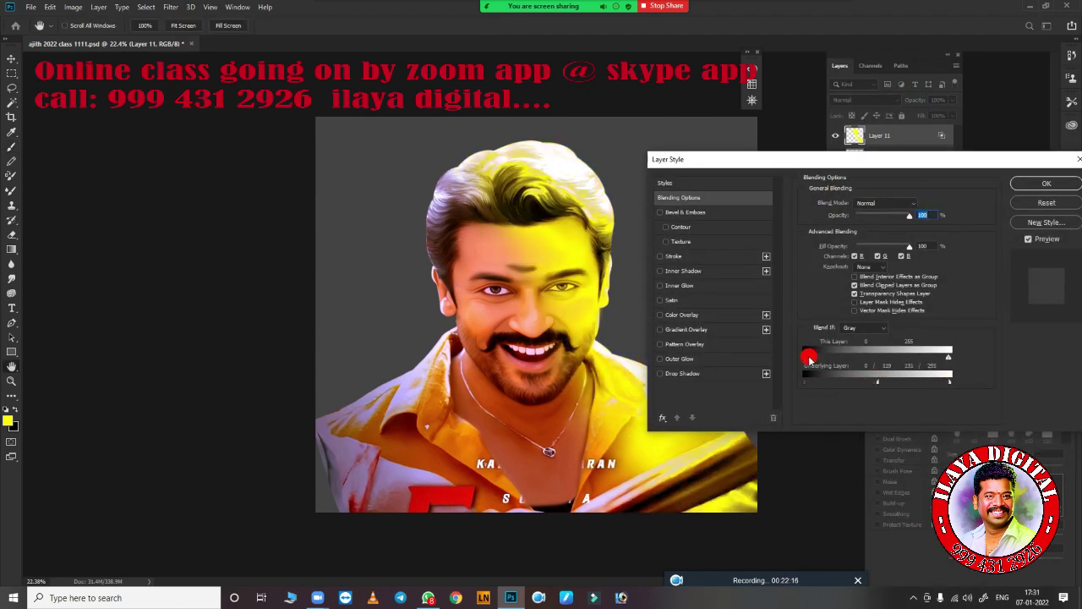
pyautogui.moveTo(921, 357); pyautogui.dragTo(913, 365)
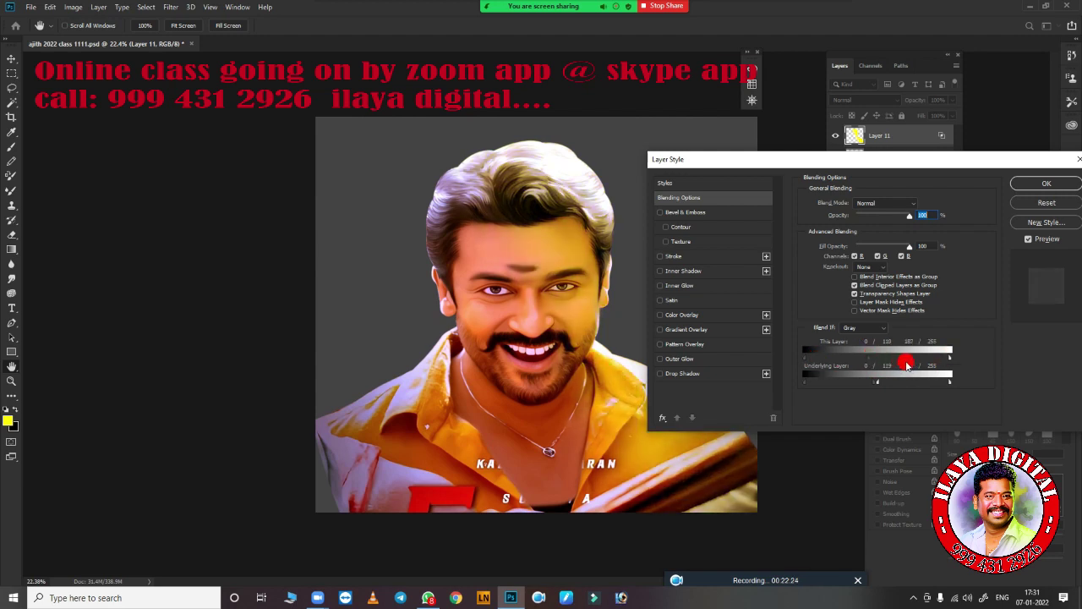
pyautogui.press('Return')
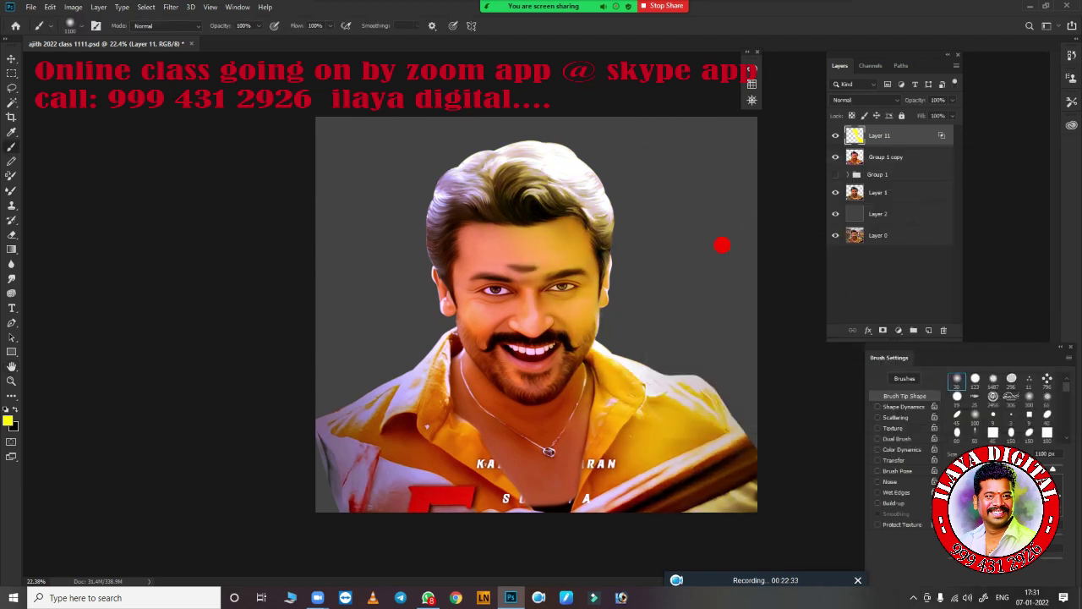
# Step: Erase the yellow tint from the face and shirt, then preview blend modes for Layer 11
pyautogui.press('e')
pyautogui.moveTo(476, 203); pyautogui.dragTo(428, 407)
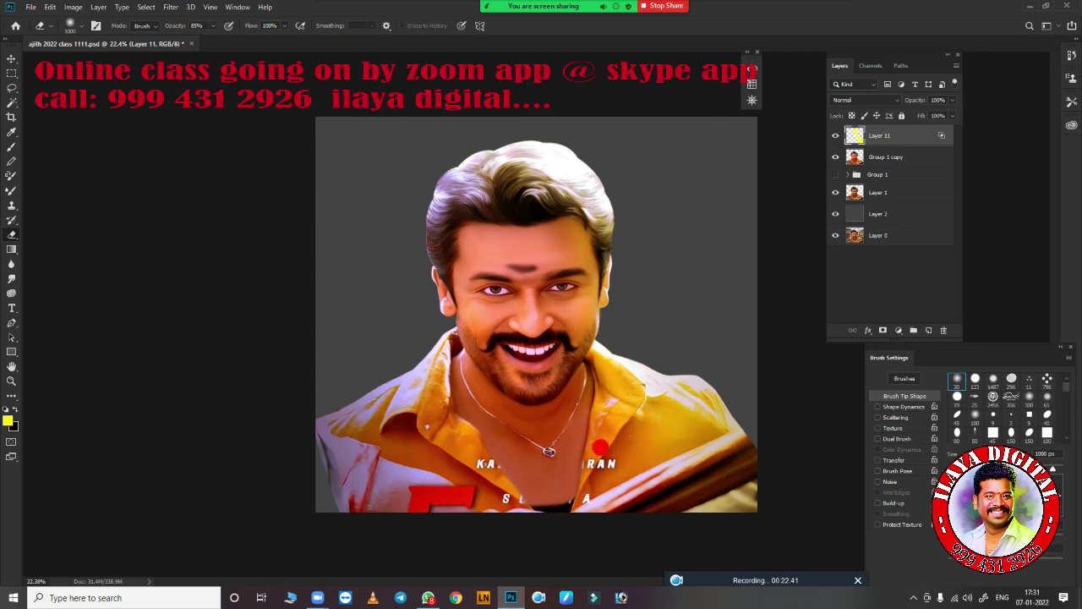
pyautogui.click(887, 100)
pyautogui.scroll(-3, 875, 103)
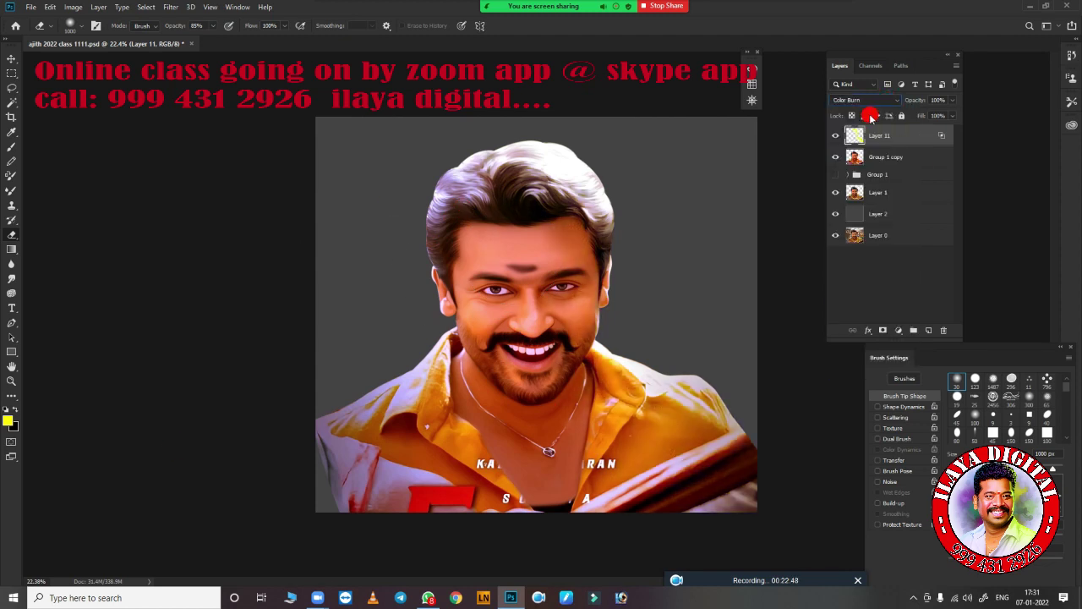
pyautogui.scroll(-1, 871, 117)
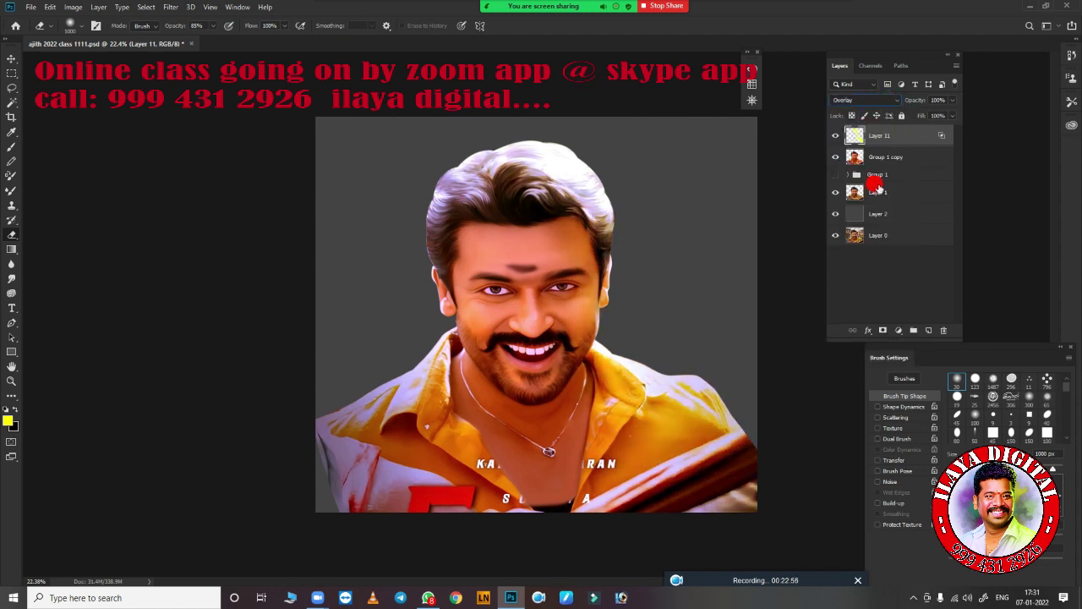
# Step: Duplicate the yellow layer, merge both copies, and keep the result on Overlay
pyautogui.hotkey('ctrl', 'j')
pyautogui.keyDown('shift'); pyautogui.click(890, 163); pyautogui.keyUp('shift')
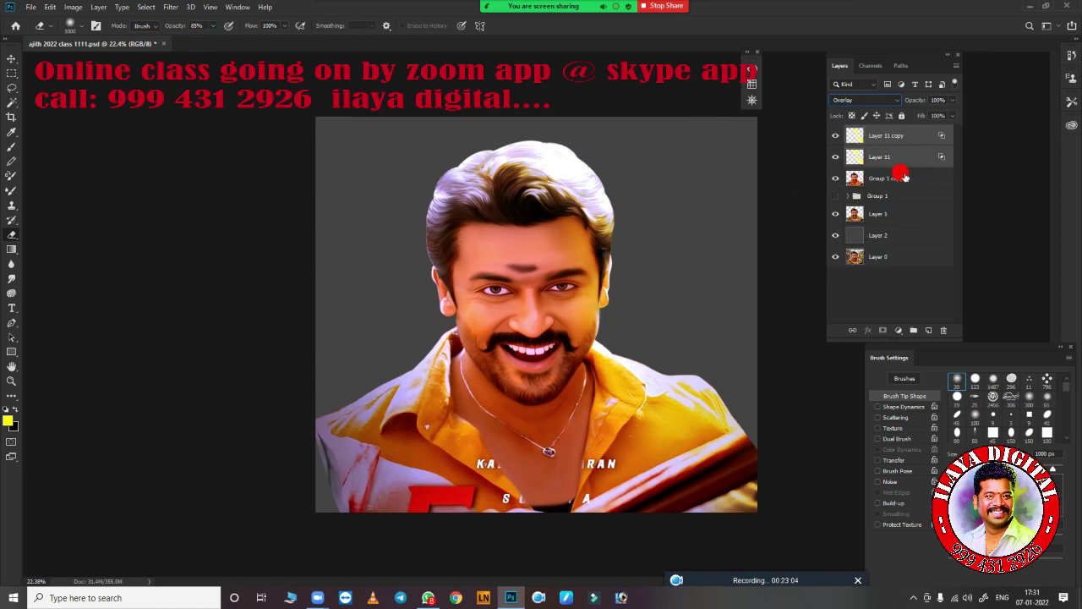
pyautogui.hotkey('ctrl', 'e')
pyautogui.click(864, 99)
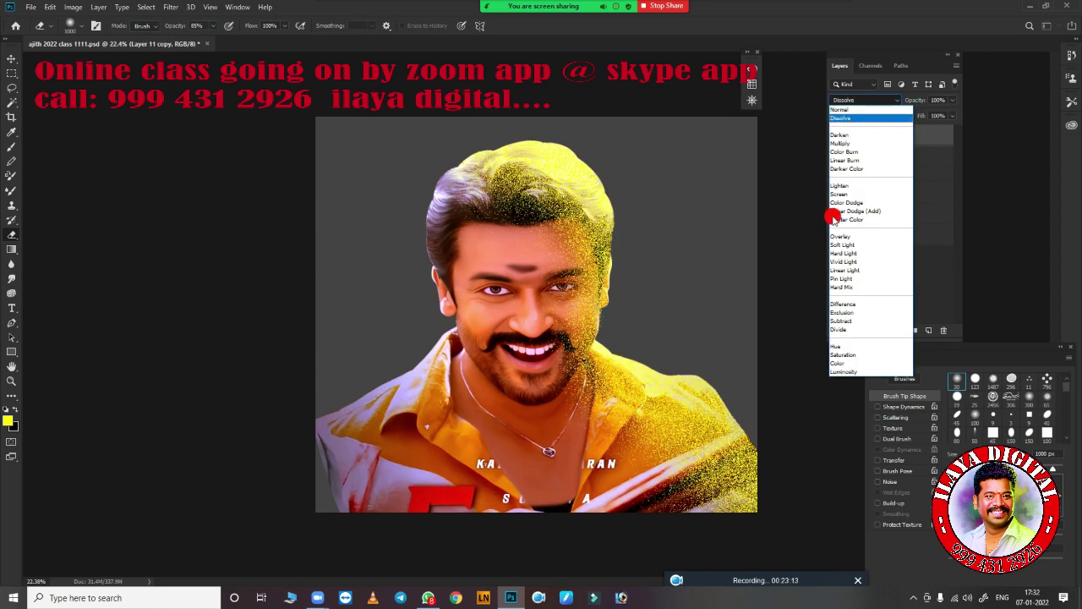
pyautogui.click(846, 238)
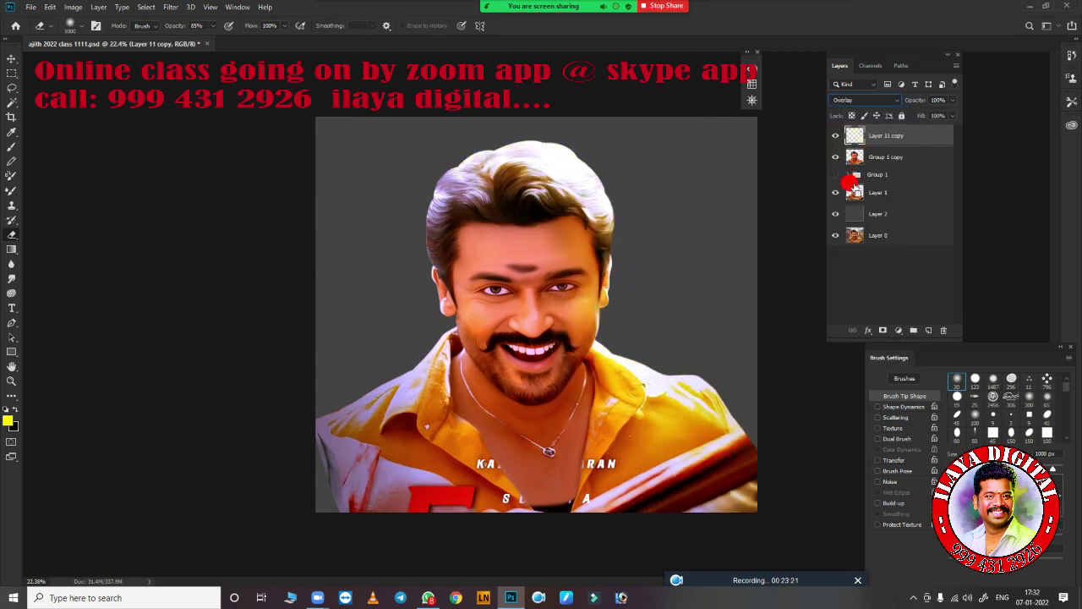
# Step: Shift the overlay layer's hue toward purple, lower its opacity to 79%, and add a new layer
pyautogui.hotkey('ctrl', 'u')
pyautogui.moveTo(797, 153)
pyautogui.mouseDown()
pyautogui.moveTo(747, 159)
pyautogui.moveTo(766, 164)
pyautogui.mouseUp()
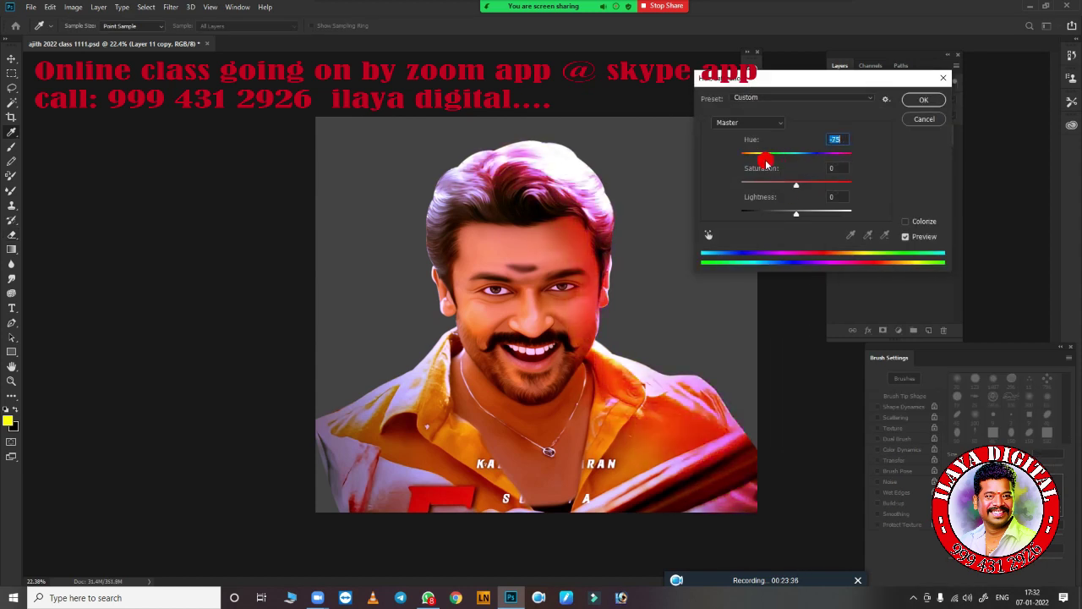
pyautogui.click(928, 100)
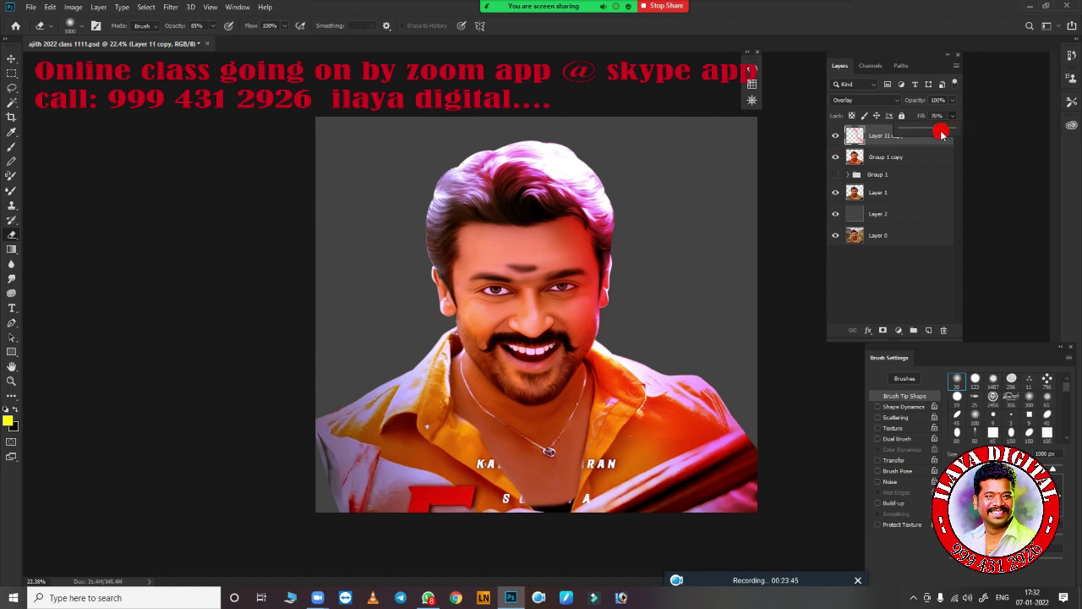
pyautogui.click(952, 100)
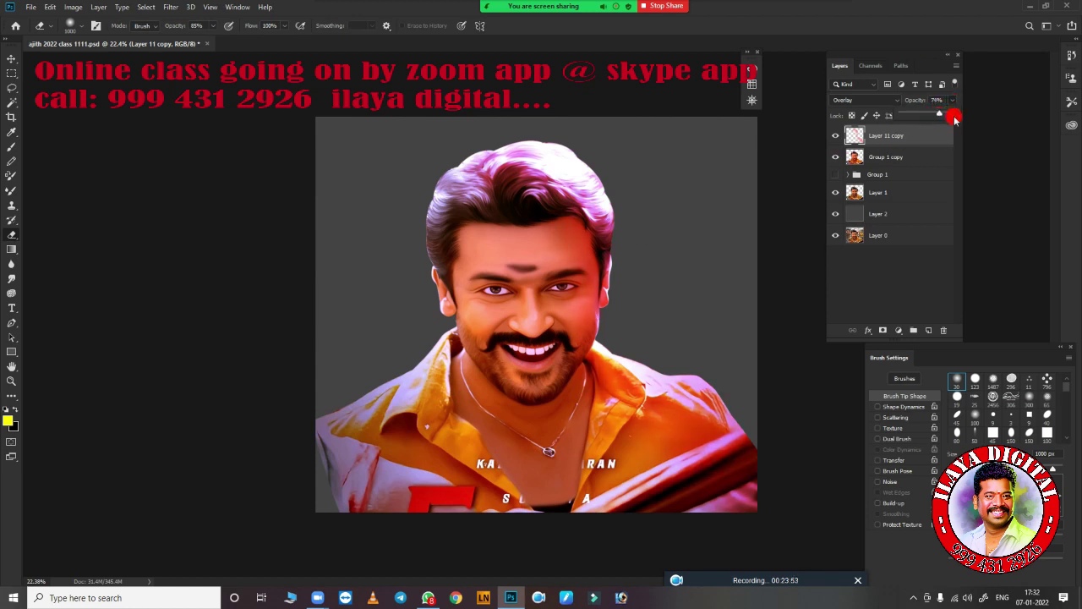
pyautogui.click(889, 158)
pyautogui.hotkey('ctrl', 'shift', 'alt', 'n')
# Step: Paint a broad yellow wash over the portrait and delete it outside the person's outline
pyautogui.press('b')
pyautogui.moveTo(440, 211); pyautogui.dragTo(381, 406)
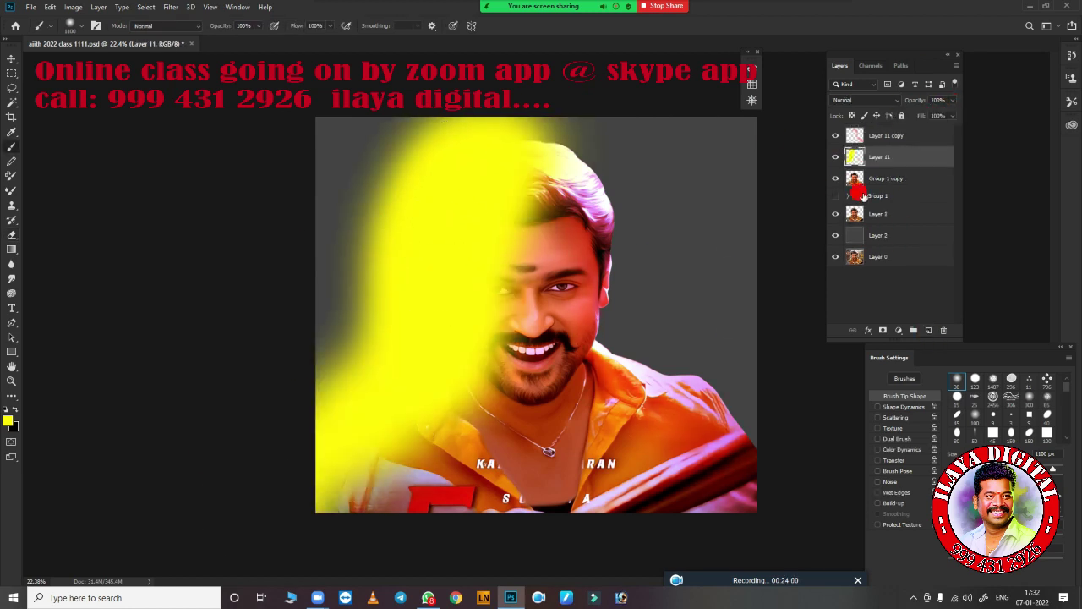
pyautogui.keyDown('ctrl'); pyautogui.click(854, 178); pyautogui.keyUp('ctrl')
pyautogui.hotkey('ctrl', 'shift', 'i')
pyautogui.press('Delete')
pyautogui.hotkey('ctrl', 'd')
# Step: Use Blend If so the face shows through the yellow, and set the layer to Overlay
pyautogui.click(867, 330)
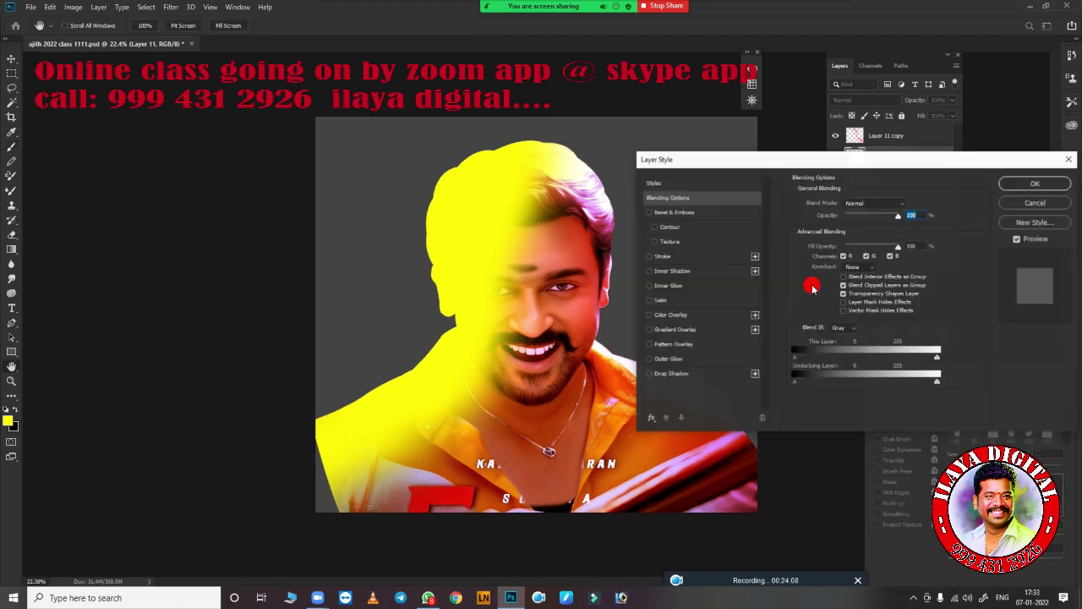
pyautogui.moveTo(794, 381)
pyautogui.mouseDown()
pyautogui.moveTo(867, 381)
pyautogui.moveTo(884, 360)
pyautogui.mouseUp()
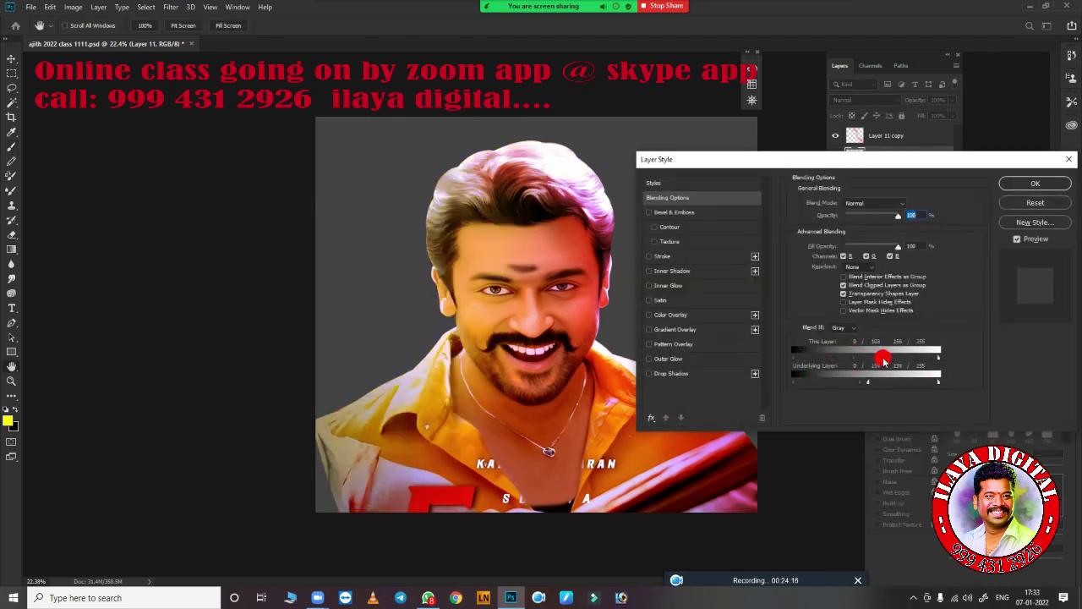
pyautogui.click(1034, 183)
pyautogui.press('e')
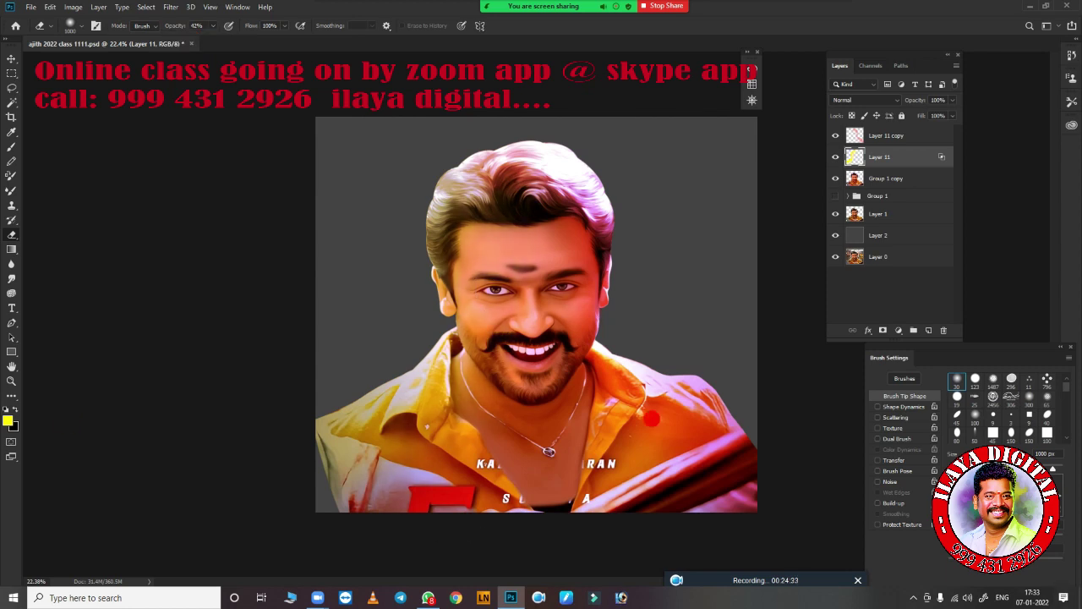
pyautogui.click(866, 100)
pyautogui.click(864, 235)
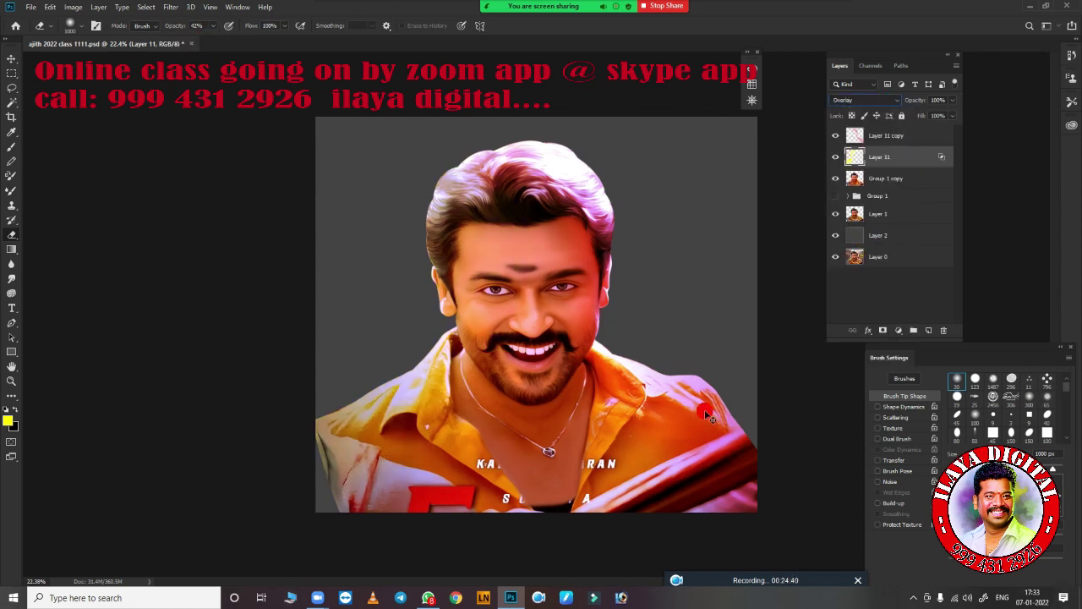
# Step: Shift the hue toward warm orange tones and lower the layer fill to about 73%
pyautogui.hotkey('ctrl', 'u')
pyautogui.moveTo(823, 153)
pyautogui.mouseDown()
pyautogui.moveTo(833, 172)
pyautogui.moveTo(815, 164)
pyautogui.mouseUp()
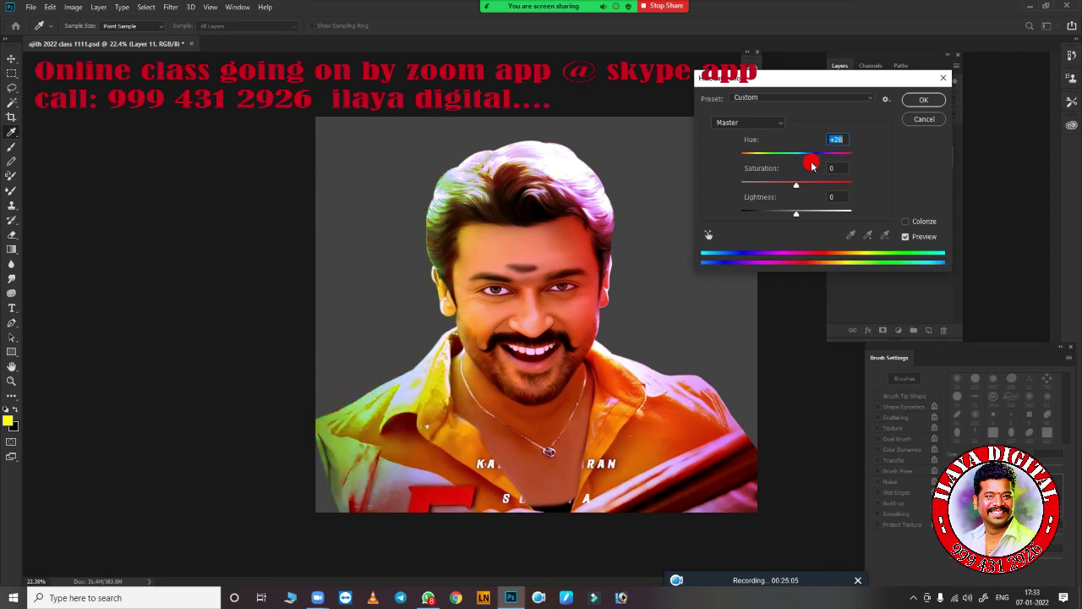
pyautogui.click(913, 100)
pyautogui.moveTo(951, 115); pyautogui.dragTo(939, 130)
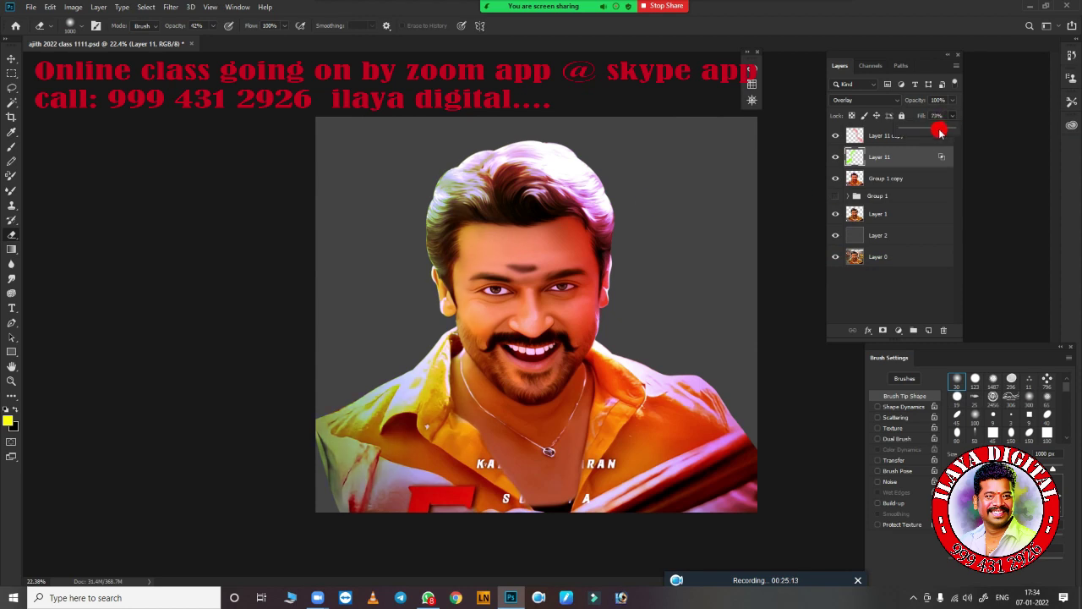
# Step: Merge the yellow overlay layers with the portrait layer into one
pyautogui.click(879, 177)
pyautogui.keyDown('shift'); pyautogui.click(882, 138); pyautogui.keyUp('shift')
pyautogui.hotkey('ctrl', 'e')
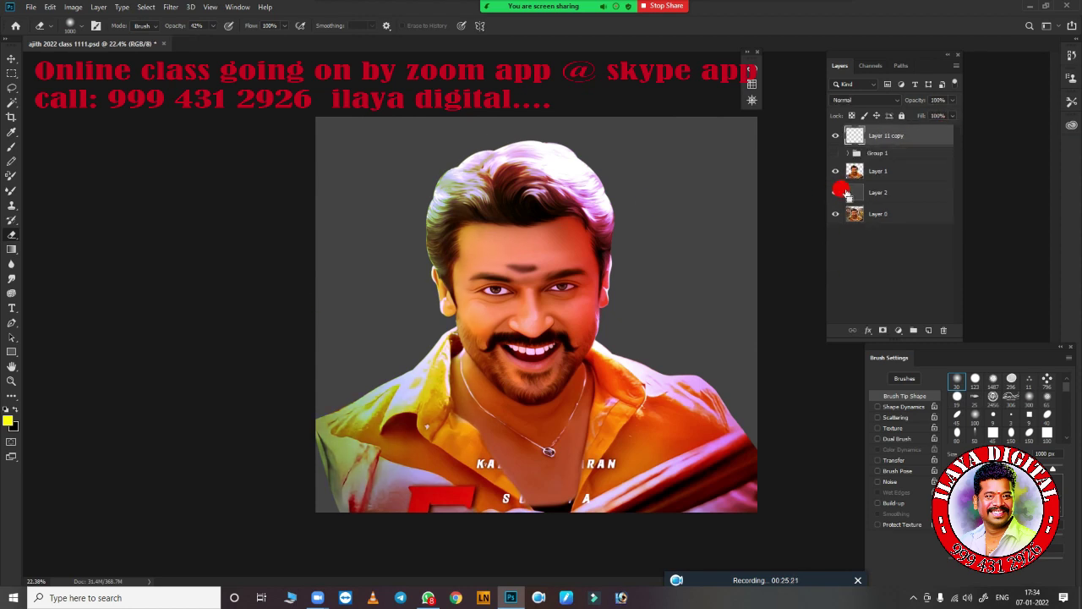
pyautogui.click(836, 135)
# Step: Boost the merged layer's saturation to +68 and nudge its hue to +5
pyautogui.hotkey('ctrl', 'u')
pyautogui.moveTo(797, 182)
pyautogui.mouseDown()
pyautogui.moveTo(846, 182)
pyautogui.moveTo(768, 182)
pyautogui.moveTo(835, 188)
pyautogui.moveTo(799, 185)
pyautogui.mouseUp()
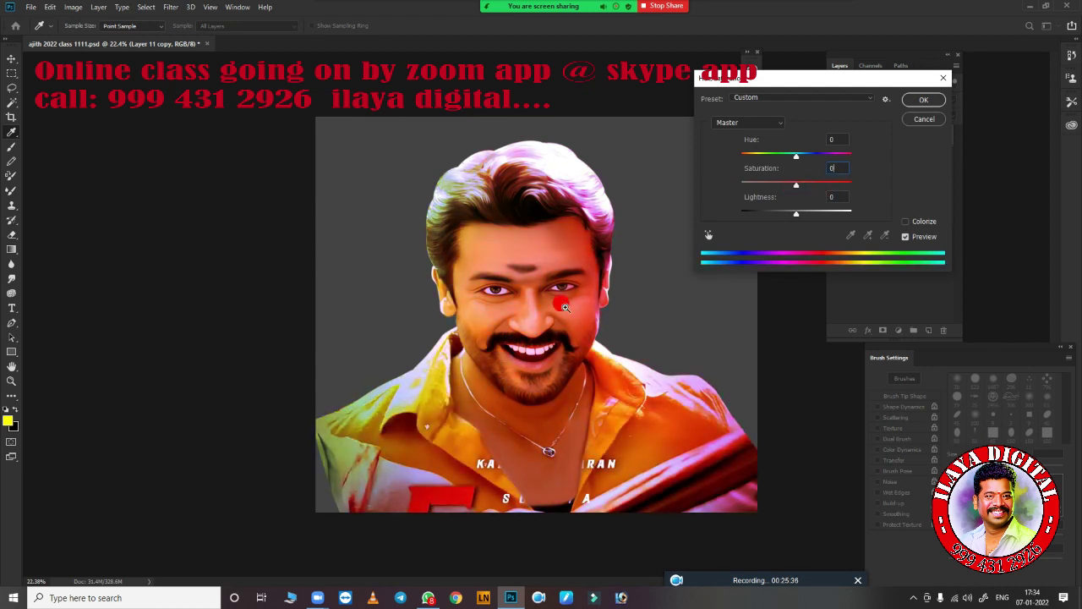
pyautogui.scroll(3, 565, 307)
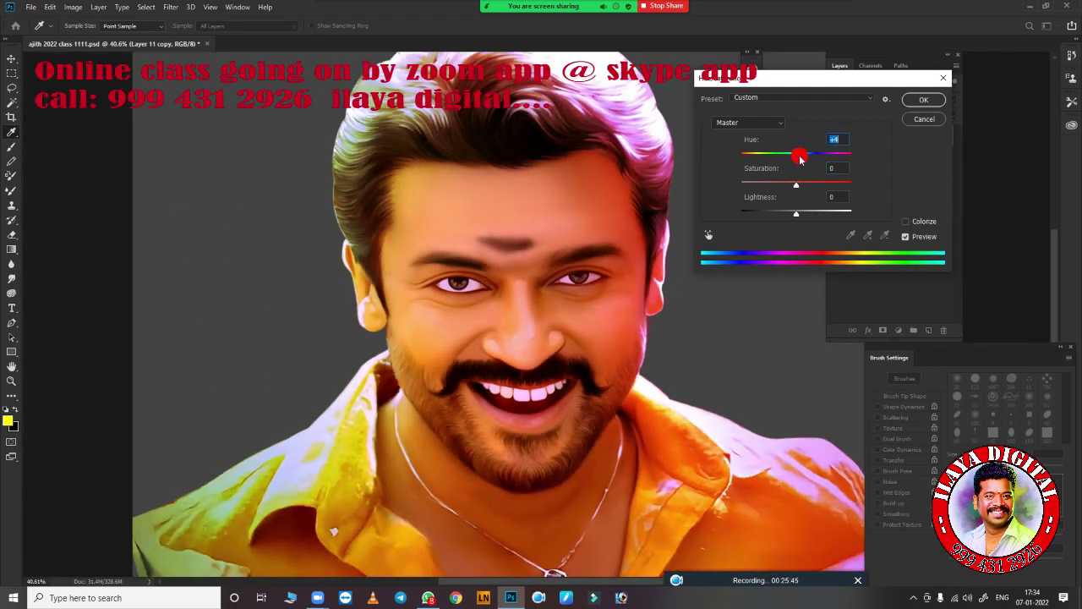
pyautogui.write('0')
pyautogui.moveTo(793, 159); pyautogui.dragTo(802, 157)
pyautogui.click(917, 100)
# Step: Set up the Smudge tool with the 1487 px brush, Transfer on, strength 80%, and smudge the shoulder
pyautogui.scroll(-3, 601, 269)
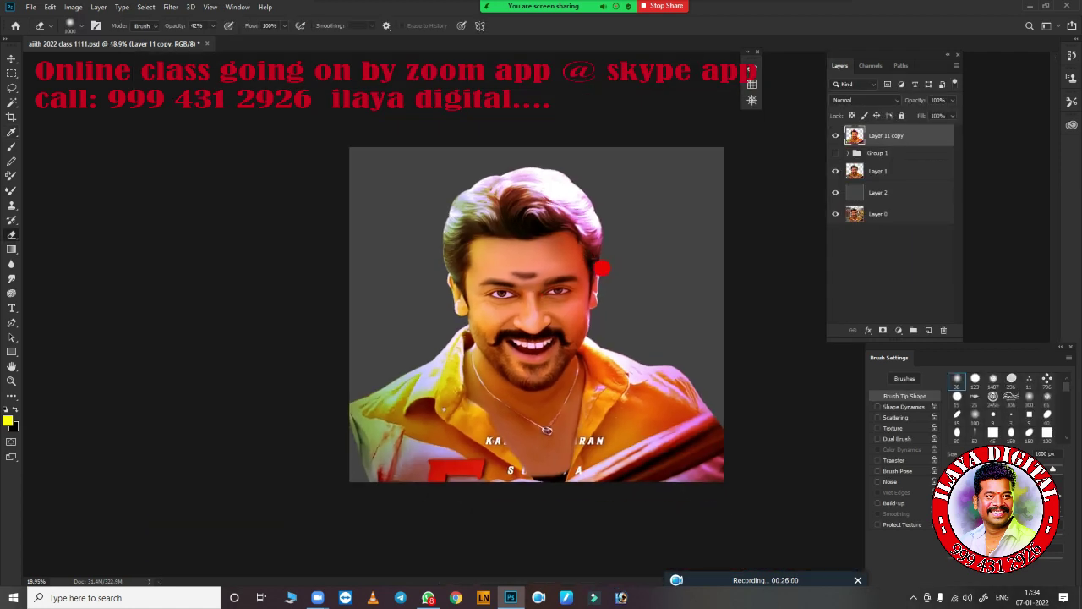
pyautogui.scroll(3, 507, 296)
pyautogui.scroll(2, 476, 194)
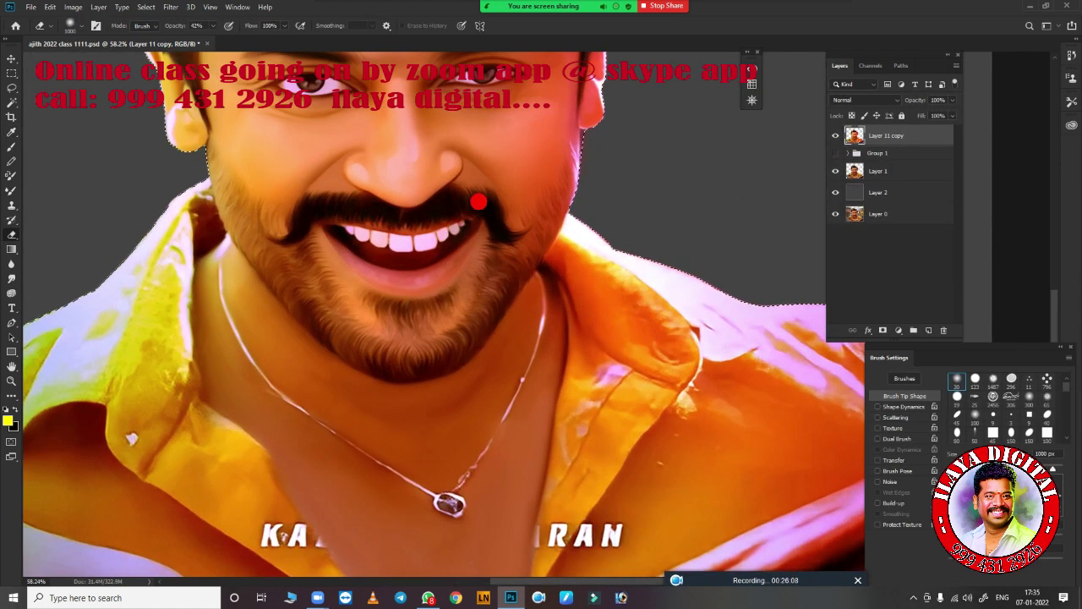
pyautogui.press('r')
pyautogui.rightClick(600, 214)
pyautogui.doubleClick(623, 346)
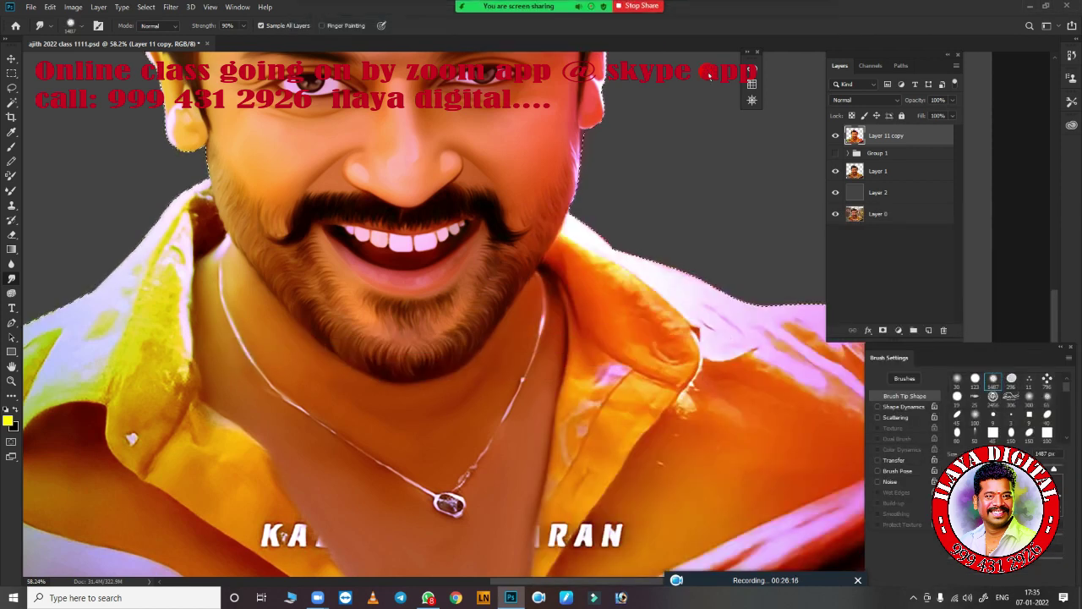
pyautogui.click(883, 462)
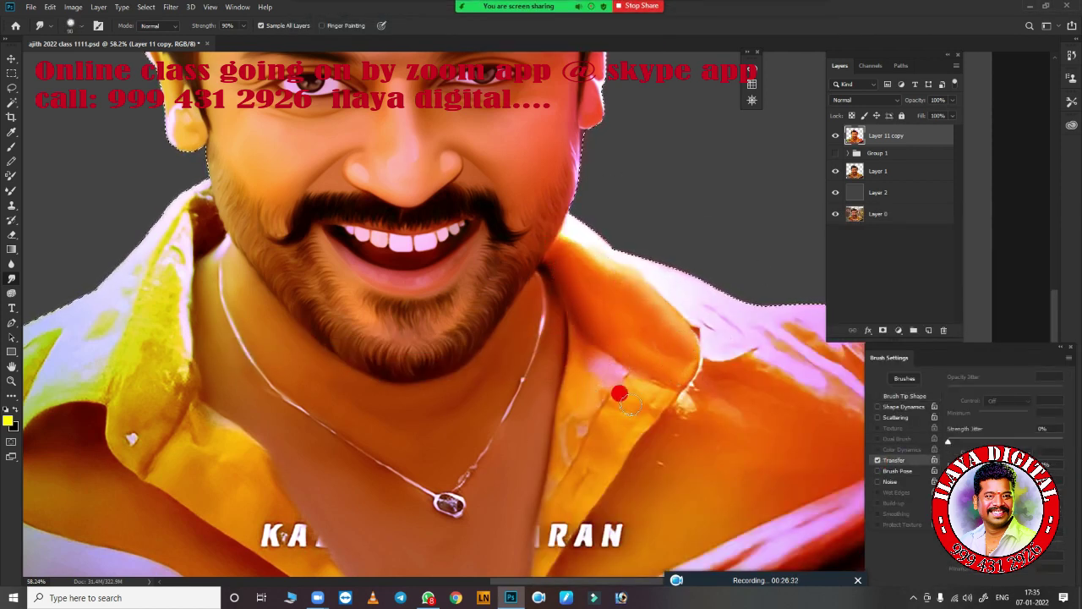
pyautogui.moveTo(625, 287); pyautogui.dragTo(630, 406)
pyautogui.press('8')
pyautogui.moveTo(676, 271)
pyautogui.mouseDown()
pyautogui.moveTo(580, 229)
pyautogui.moveTo(719, 328)
pyautogui.mouseUp()
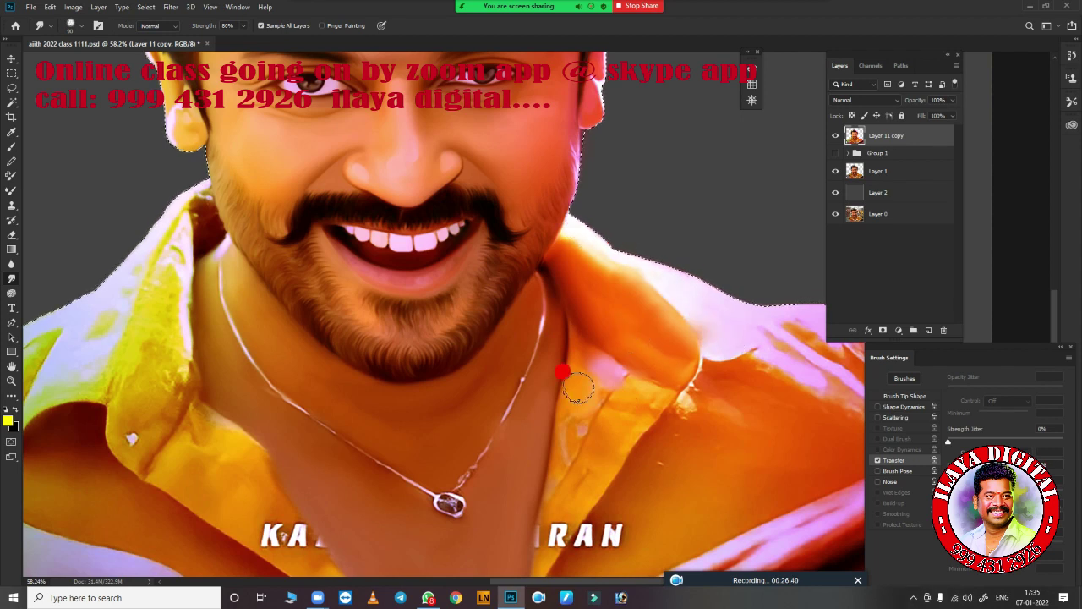
# Step: Smear away the white chest lettering and smooth the chest stripes and pink-orange shoulder
pyautogui.scroll(-3, 583, 405)
pyautogui.scroll(-2, 515, 312)
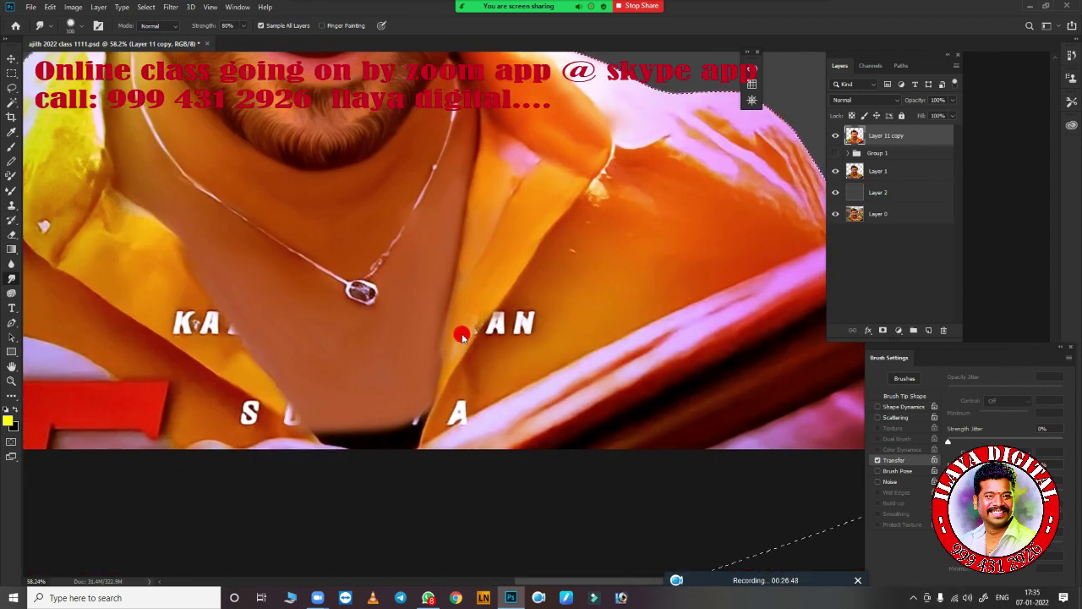
pyautogui.moveTo(461, 335)
pyautogui.mouseDown()
pyautogui.moveTo(344, 449)
pyautogui.moveTo(461, 414)
pyautogui.moveTo(523, 317)
pyautogui.moveTo(524, 337)
pyautogui.mouseUp()
pyautogui.moveTo(655, 307)
pyautogui.mouseDown()
pyautogui.moveTo(420, 400)
pyautogui.moveTo(618, 394)
pyautogui.moveTo(327, 415)
pyautogui.mouseUp()
pyautogui.moveTo(508, 331); pyautogui.dragTo(324, 443)
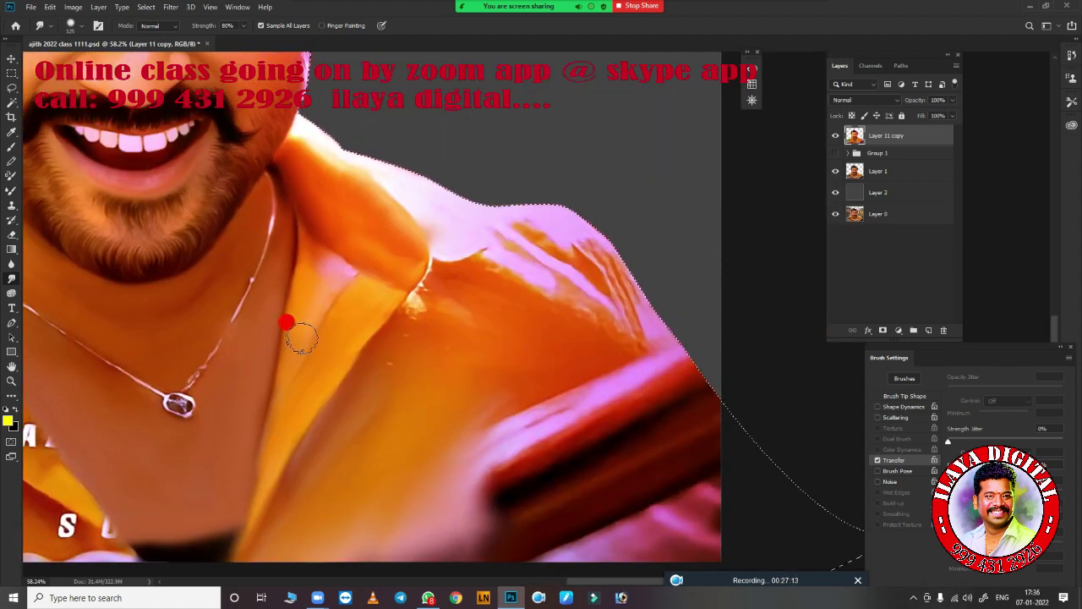
pyautogui.moveTo(461, 243)
pyautogui.mouseDown()
pyautogui.moveTo(623, 302)
pyautogui.moveTo(522, 327)
pyautogui.moveTo(609, 377)
pyautogui.moveTo(541, 444)
pyautogui.moveTo(943, 305)
pyautogui.mouseUp()
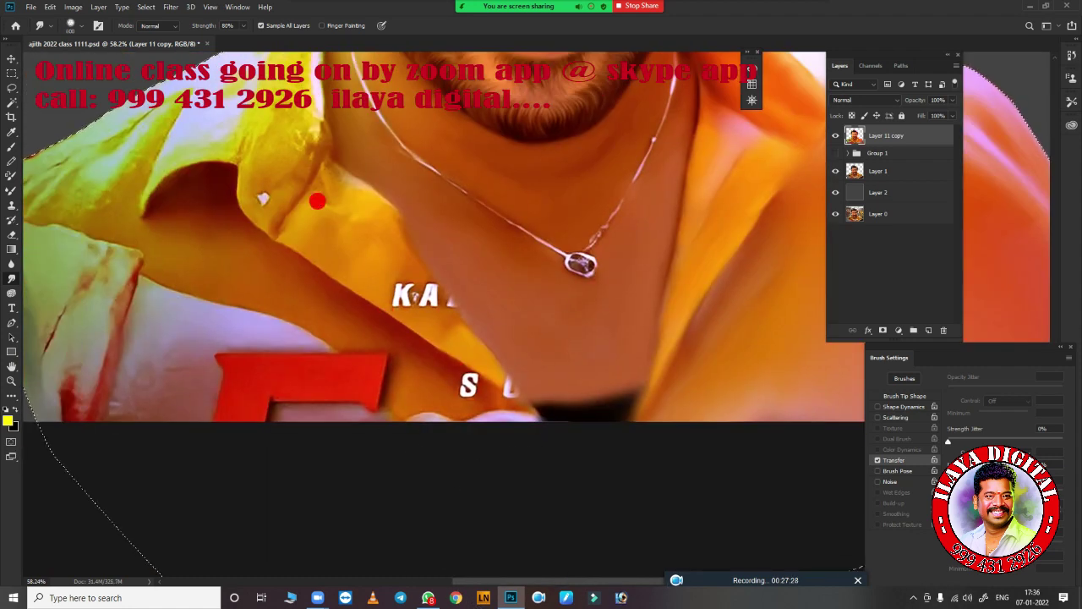
# Step: Smudge out the KA lettering and blend the collar, green shoulder shapes and lower-left shoulder
pyautogui.moveTo(253, 203)
pyautogui.mouseDown()
pyautogui.moveTo(328, 191)
pyautogui.moveTo(360, 234)
pyautogui.moveTo(343, 248)
pyautogui.moveTo(525, 403)
pyautogui.moveTo(507, 386)
pyautogui.moveTo(126, 248)
pyautogui.moveTo(268, 337)
pyautogui.mouseUp()
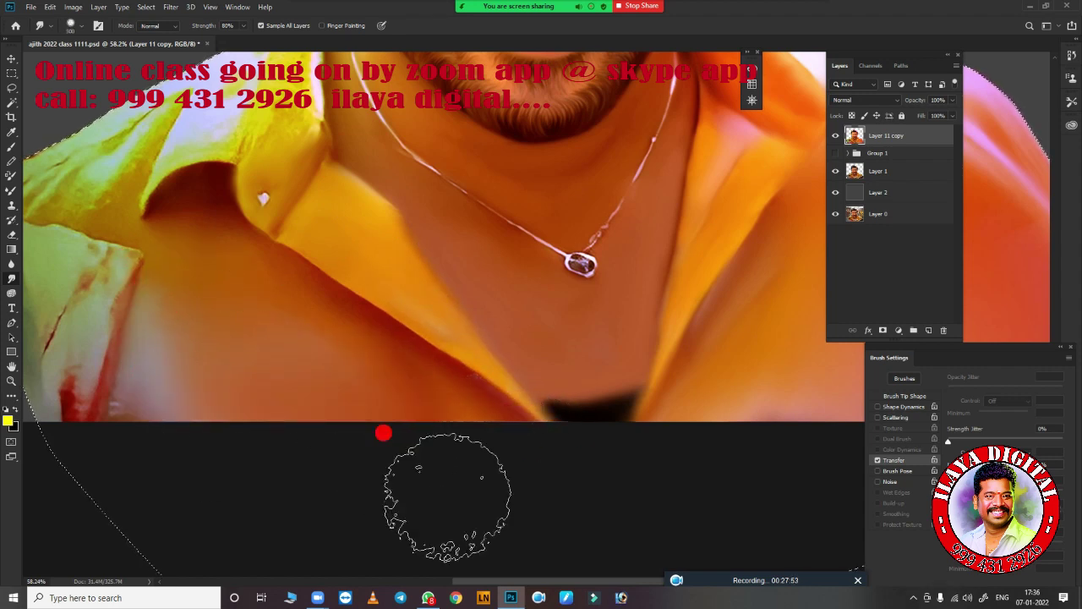
pyautogui.moveTo(73, 239); pyautogui.dragTo(398, 295)
pyautogui.moveTo(293, 213)
pyautogui.mouseDown()
pyautogui.moveTo(462, 149)
pyautogui.moveTo(394, 234)
pyautogui.moveTo(558, 212)
pyautogui.moveTo(600, 75)
pyautogui.moveTo(554, 250)
pyautogui.mouseUp()
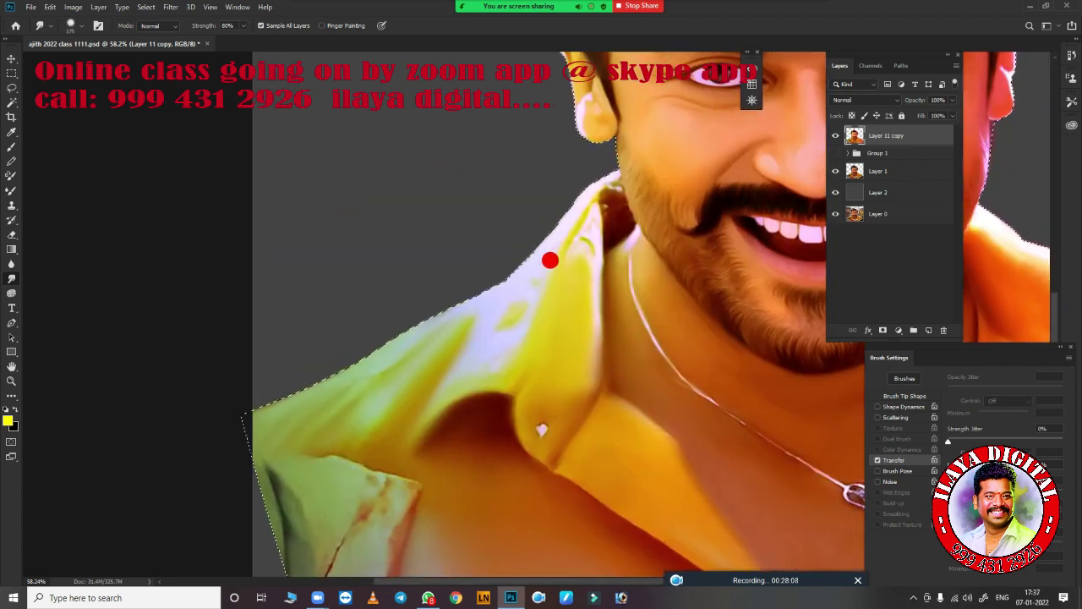
pyautogui.moveTo(630, 343); pyautogui.dragTo(486, 172)
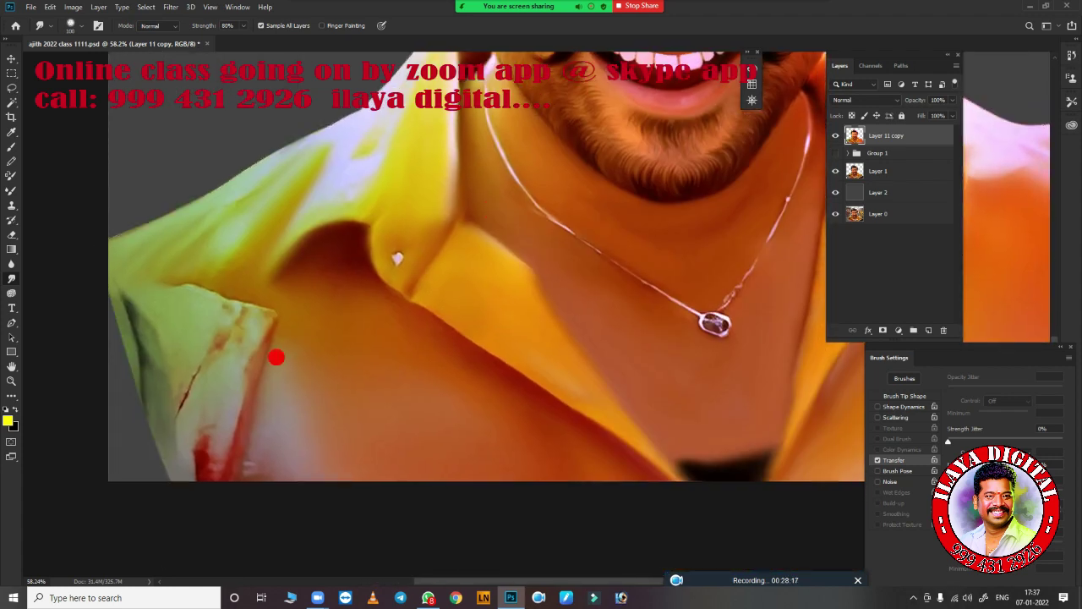
pyautogui.moveTo(157, 228); pyautogui.dragTo(198, 327)
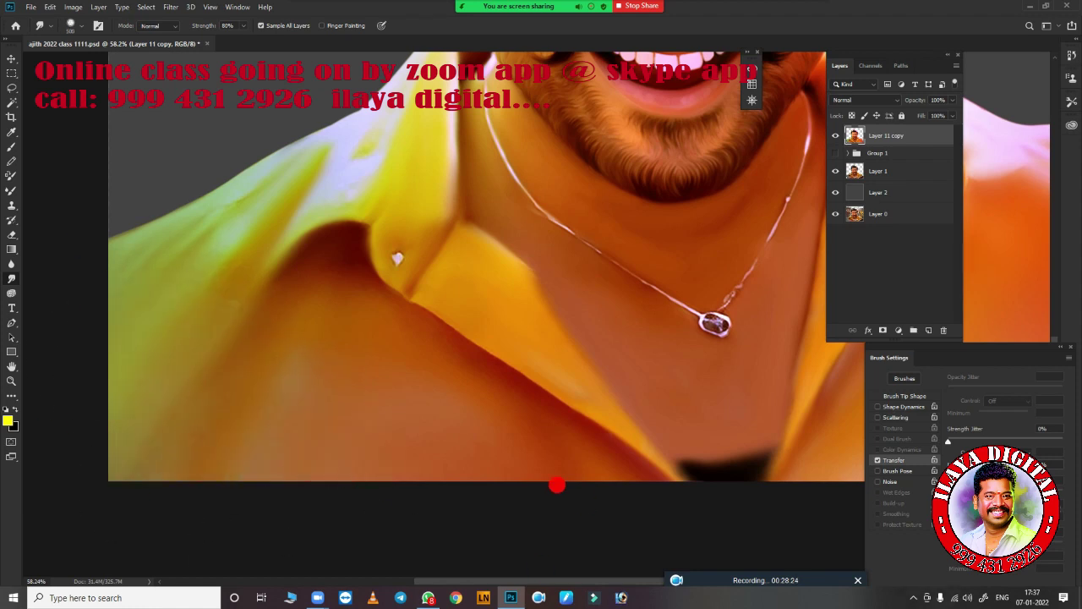
pyautogui.scroll(-5, 556, 481)
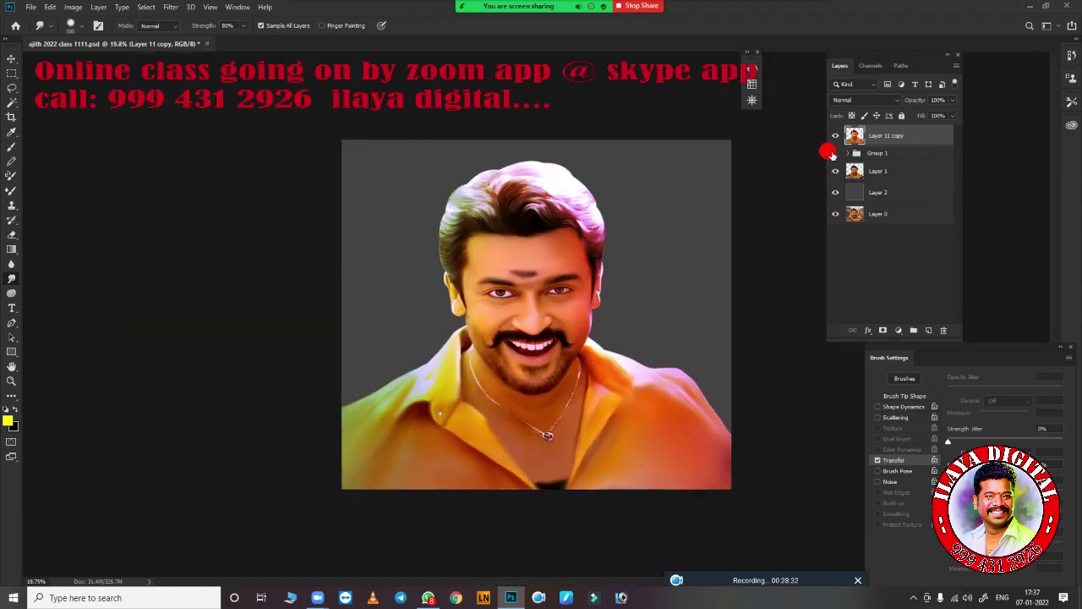
# Step: Lasso the upper and lower lips, feather the selection and copy them to a new layer
pyautogui.scroll(2, 655, 260)
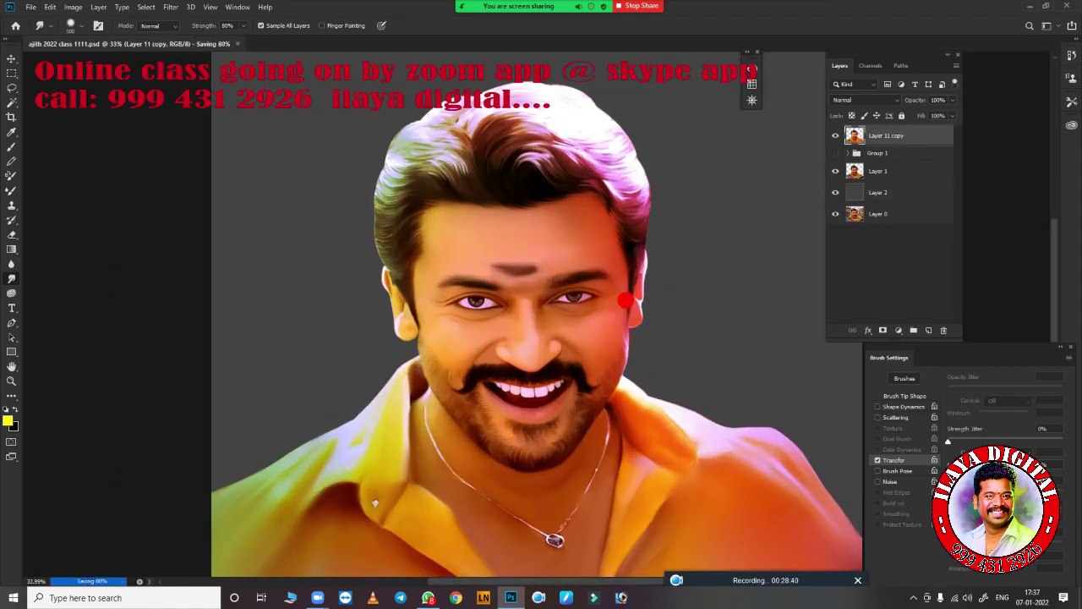
pyautogui.scroll(4, 632, 233)
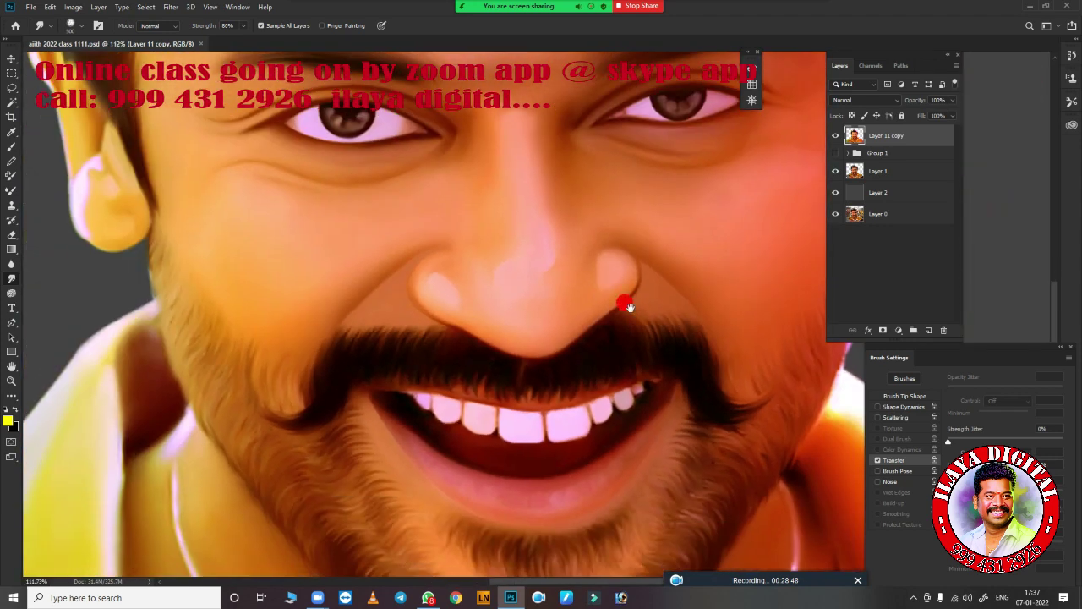
pyautogui.moveTo(623, 302); pyautogui.dragTo(698, 147)
pyautogui.hotkey('ctrl', 'j')
pyautogui.hotkey('ctrl', 'd')
pyautogui.press('l')
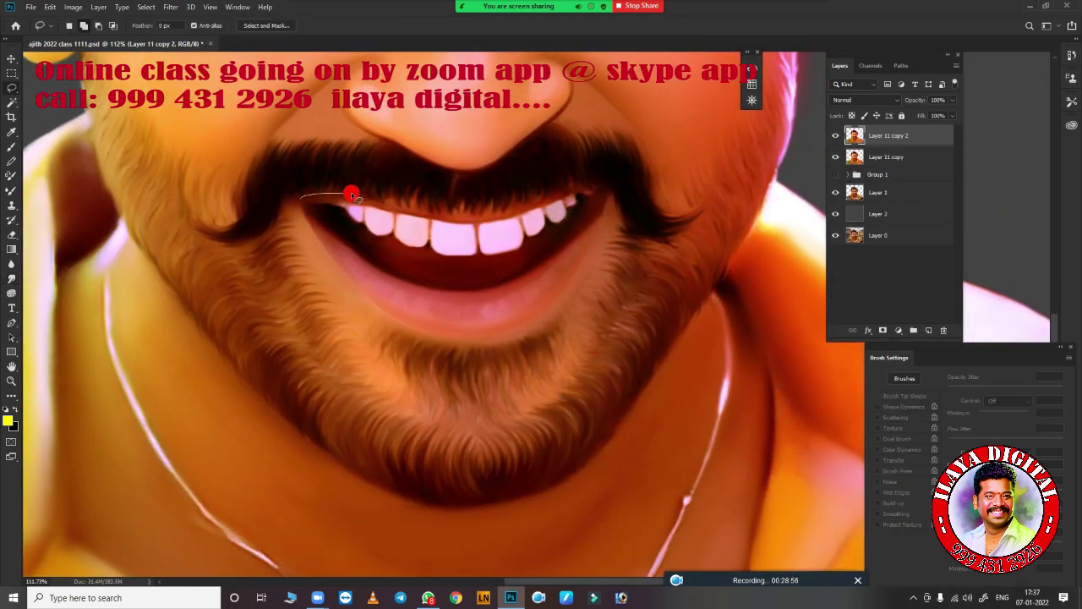
pyautogui.moveTo(338, 208)
pyautogui.mouseDown()
pyautogui.moveTo(298, 206)
pyautogui.moveTo(544, 321)
pyautogui.mouseUp()
pyautogui.moveTo(428, 272); pyautogui.dragTo(358, 287)
pyautogui.hotkey('shift', 'F6')
pyautogui.press('Return')
pyautogui.hotkey('ctrl', 'j')
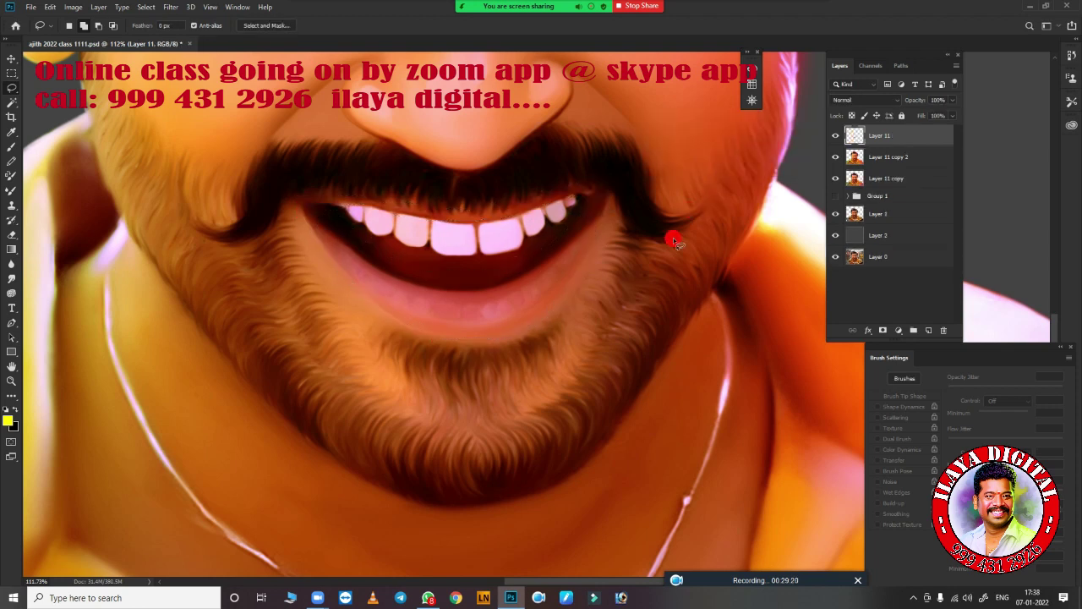
# Step: Darken the lips with Curves: RGB black input 29 and Green black input 38
pyautogui.hotkey('ctrl', 'm')
pyautogui.moveTo(772, 88)
pyautogui.mouseDown()
pyautogui.moveTo(837, 42)
pyautogui.moveTo(823, 37)
pyautogui.mouseUp()
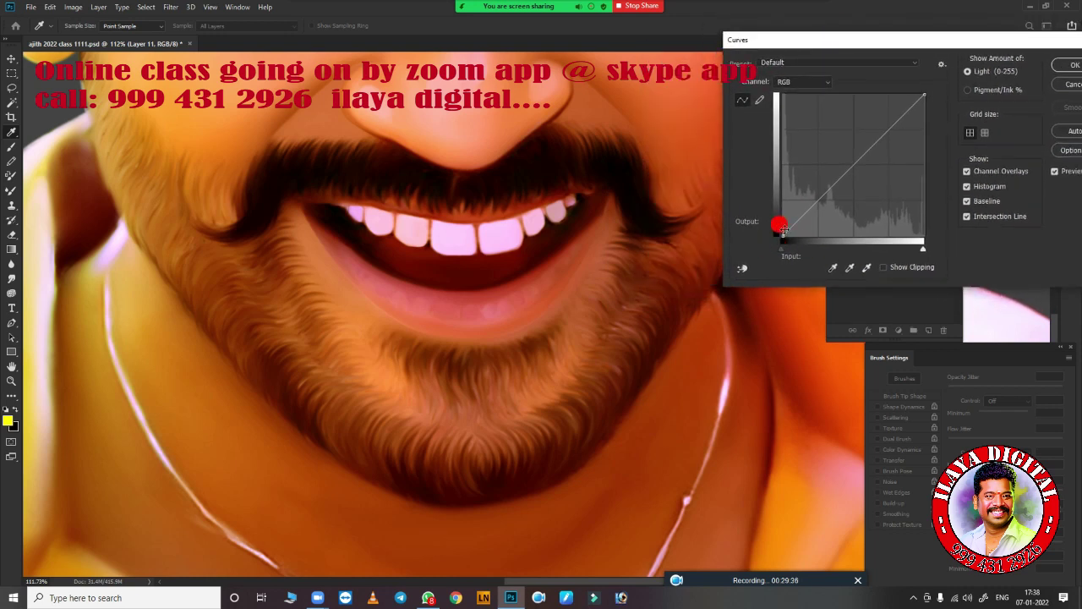
pyautogui.moveTo(775, 254); pyautogui.dragTo(800, 248)
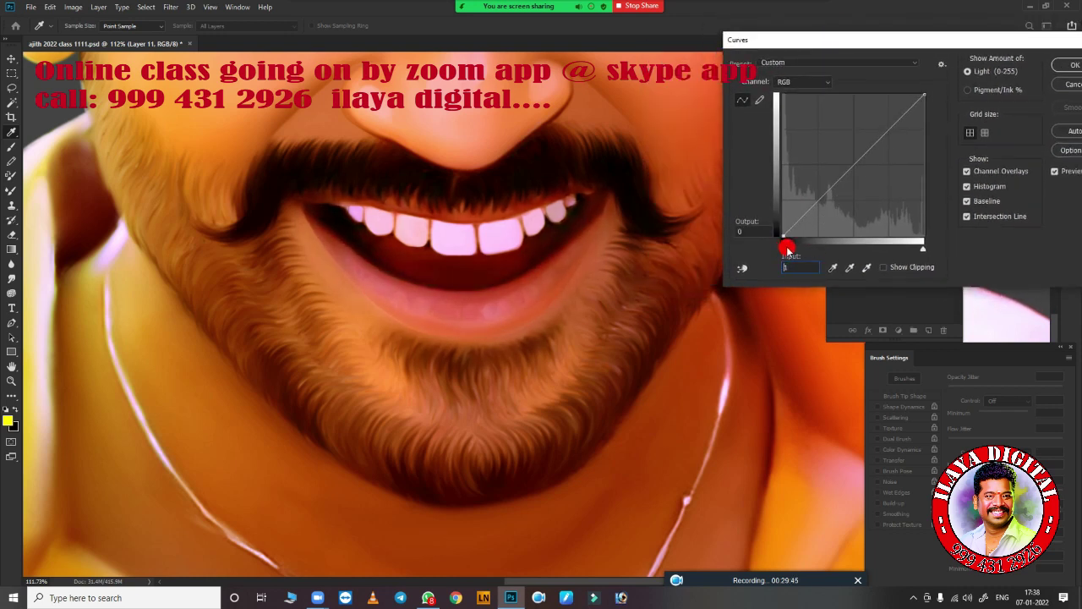
pyautogui.click(803, 81)
pyautogui.click(792, 105)
pyautogui.moveTo(785, 243); pyautogui.dragTo(802, 242)
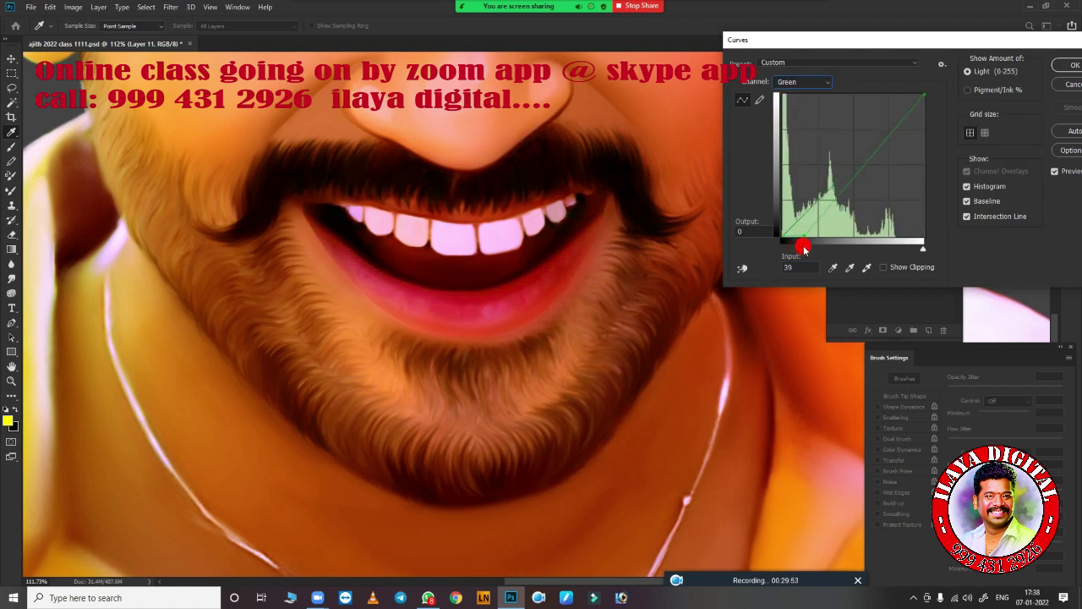
pyautogui.scroll(-3, 590, 348)
pyautogui.moveTo(590, 349); pyautogui.dragTo(531, 391)
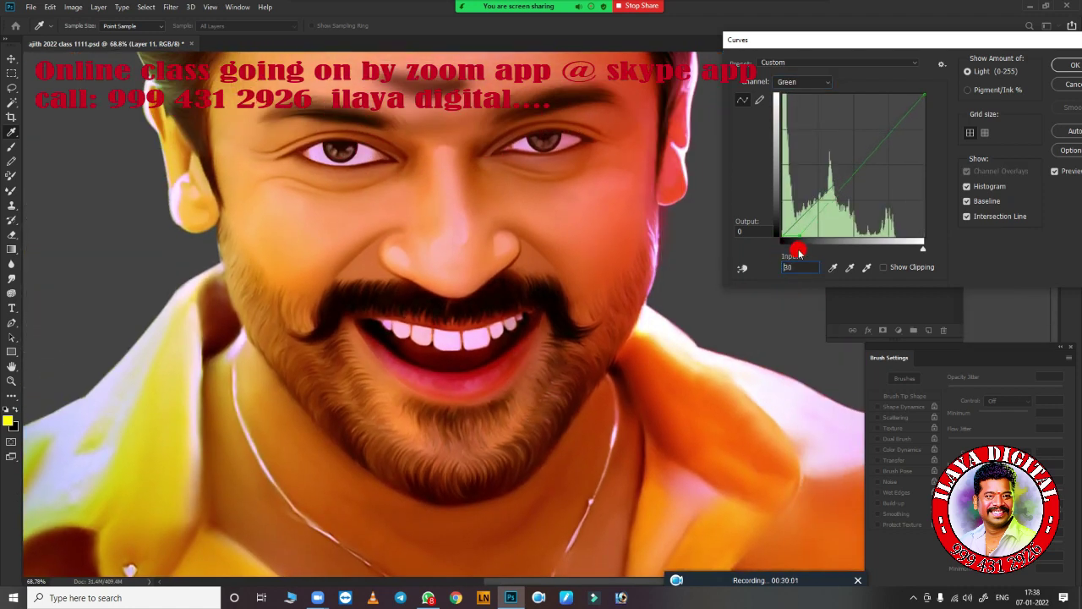
pyautogui.press('Return')
# Step: Toggle the lip layer's visibility to compare the result before and after
pyautogui.click(835, 135)
pyautogui.click(835, 134)
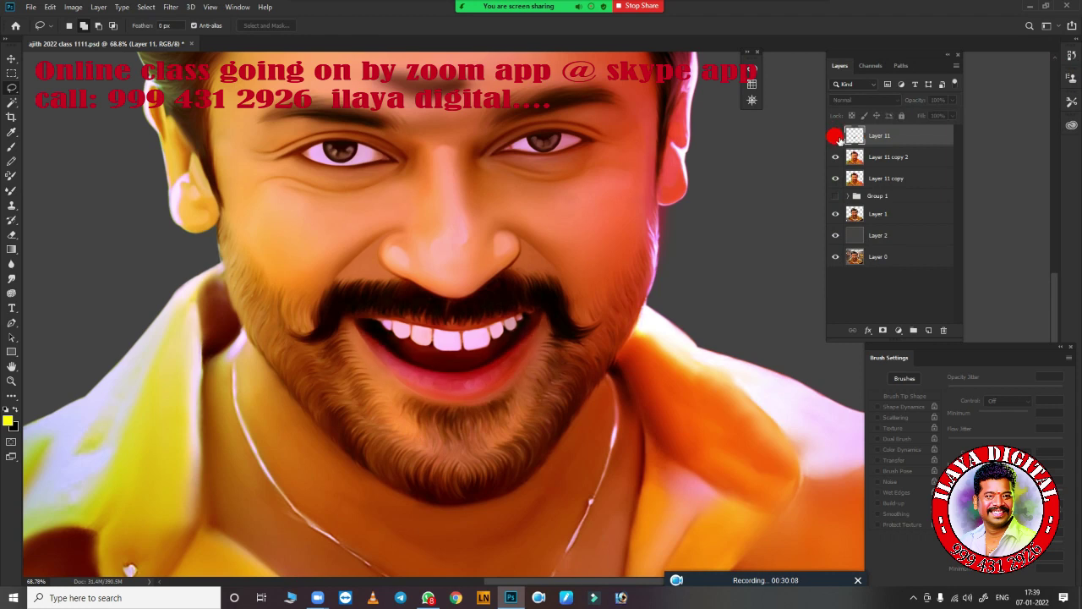
pyautogui.click(835, 134)
pyautogui.scroll(-5, 449, 421)
pyautogui.scroll(5, 450, 421)
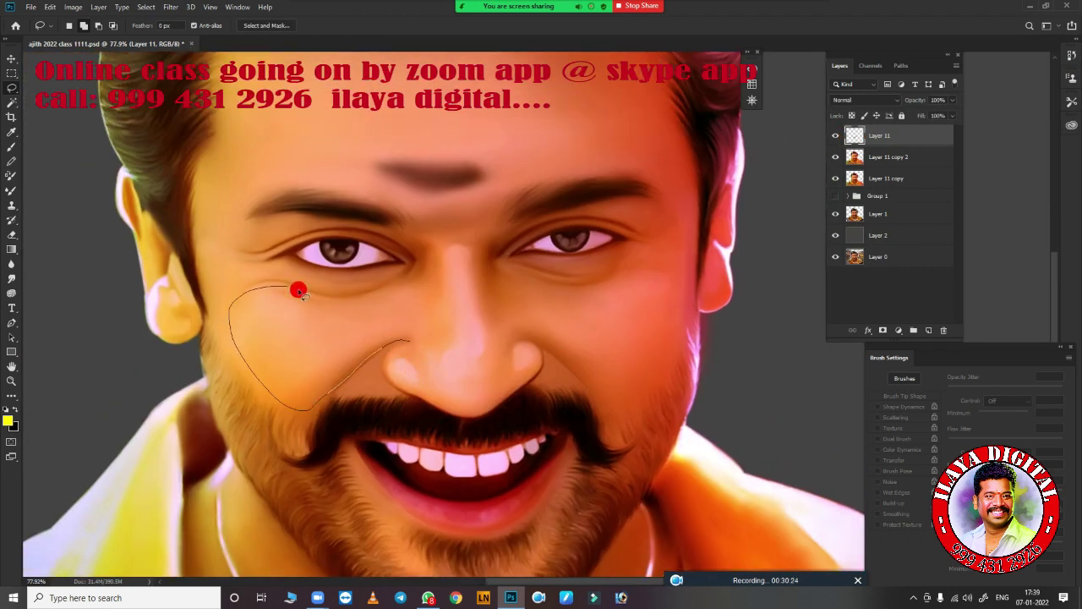
# Step: Select the cheeks and forehead, feather the selection and copy it to Layer 12
pyautogui.moveTo(497, 325); pyautogui.dragTo(498, 328)
pyautogui.moveTo(457, 237); pyautogui.dragTo(461, 238)
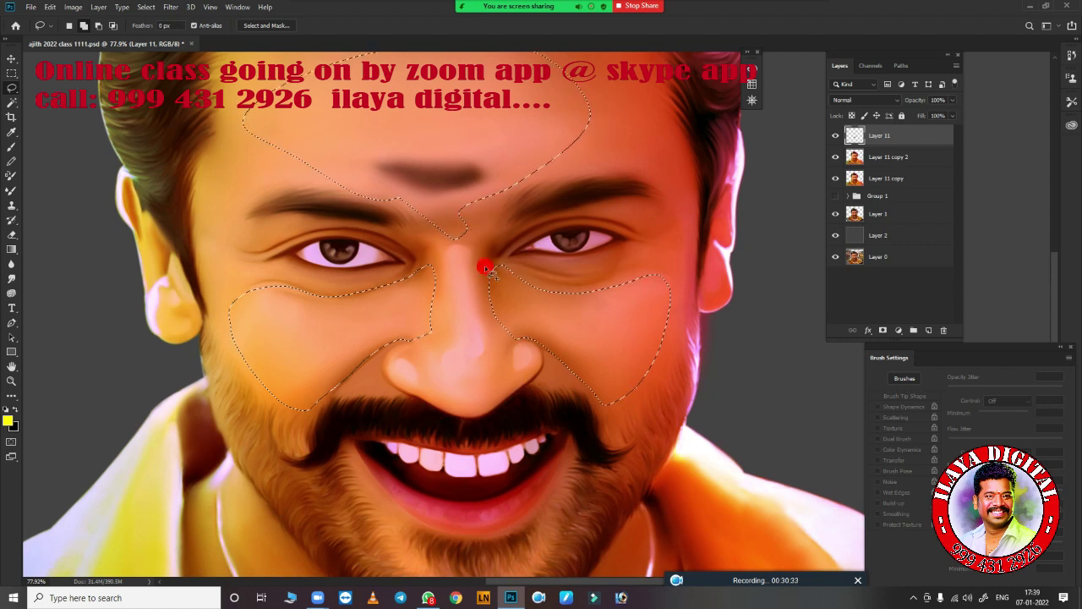
pyautogui.hotkey('shift', 'F6')
pyautogui.press('Return')
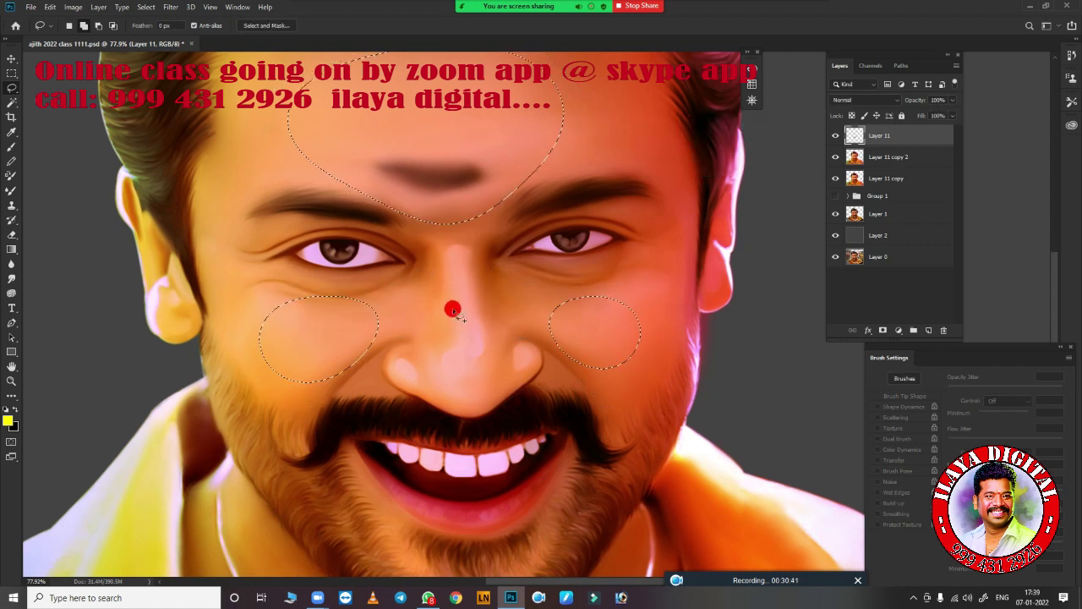
pyautogui.hotkey('ctrl', 'j')
# Step: Warm Layer 12 with Curves, Green black input 48 and a slight RGB nudge, then fit the view
pyautogui.hotkey('ctrl', 'm')
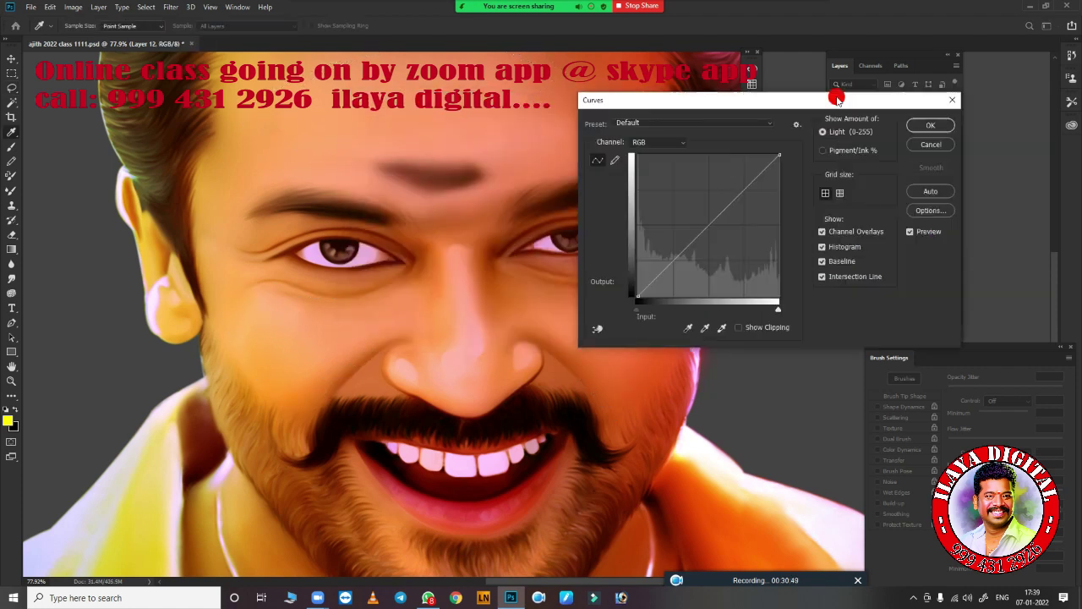
pyautogui.moveTo(643, 97); pyautogui.dragTo(701, 81)
pyautogui.click(718, 125)
pyautogui.click(716, 150)
pyautogui.moveTo(698, 293); pyautogui.dragTo(723, 296)
pyautogui.moveTo(706, 83); pyautogui.dragTo(807, 86)
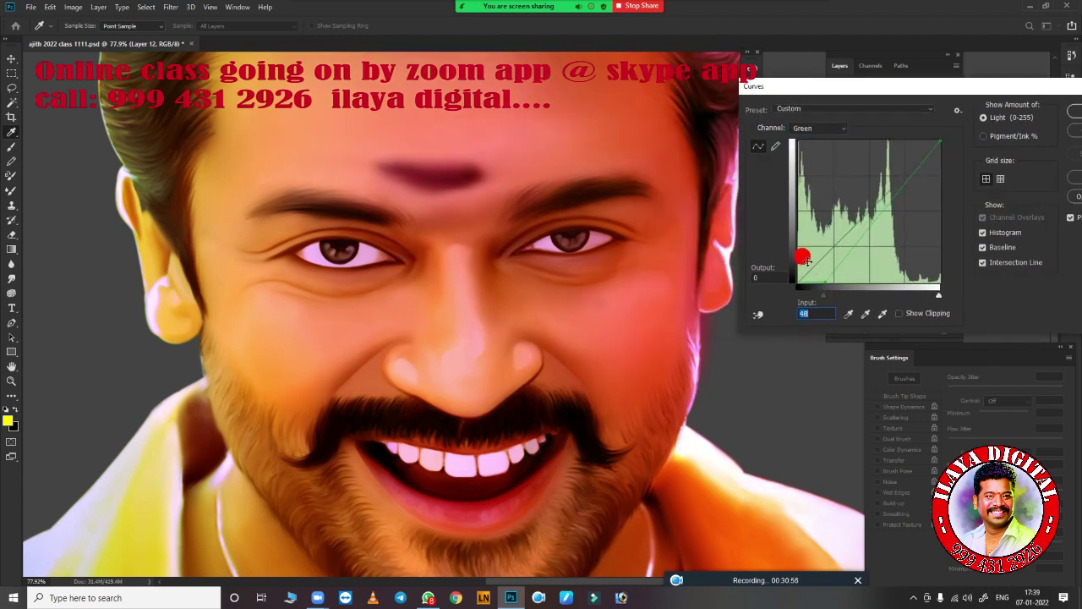
pyautogui.click(820, 127)
pyautogui.click(811, 115)
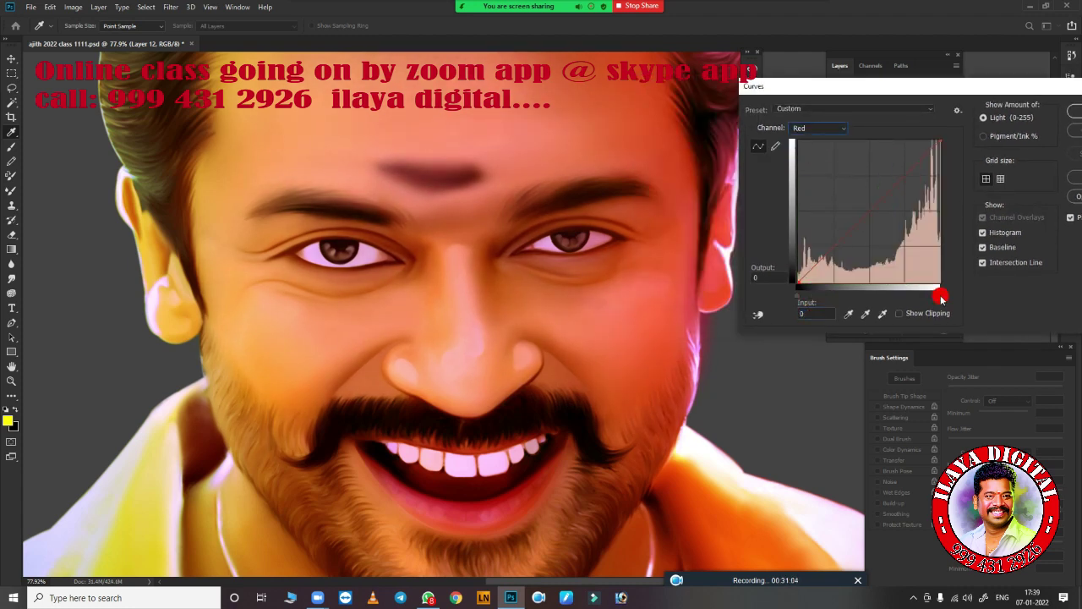
pyautogui.click(820, 128)
pyautogui.click(811, 140)
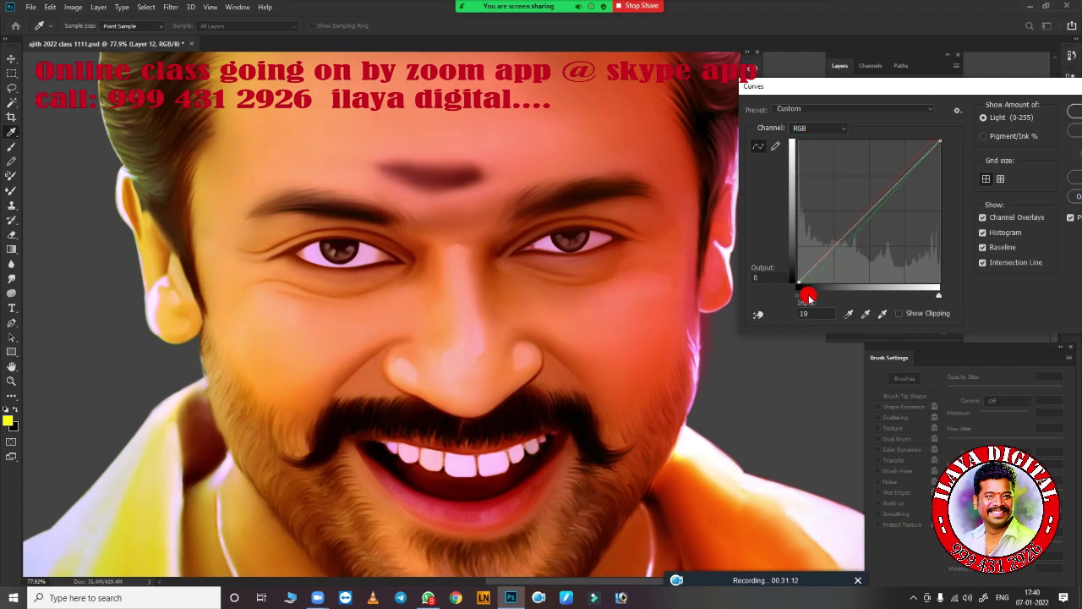
pyautogui.moveTo(938, 295); pyautogui.dragTo(934, 295)
pyautogui.press('Return')
pyautogui.press('m')
pyautogui.hotkey('ctrl', '0')
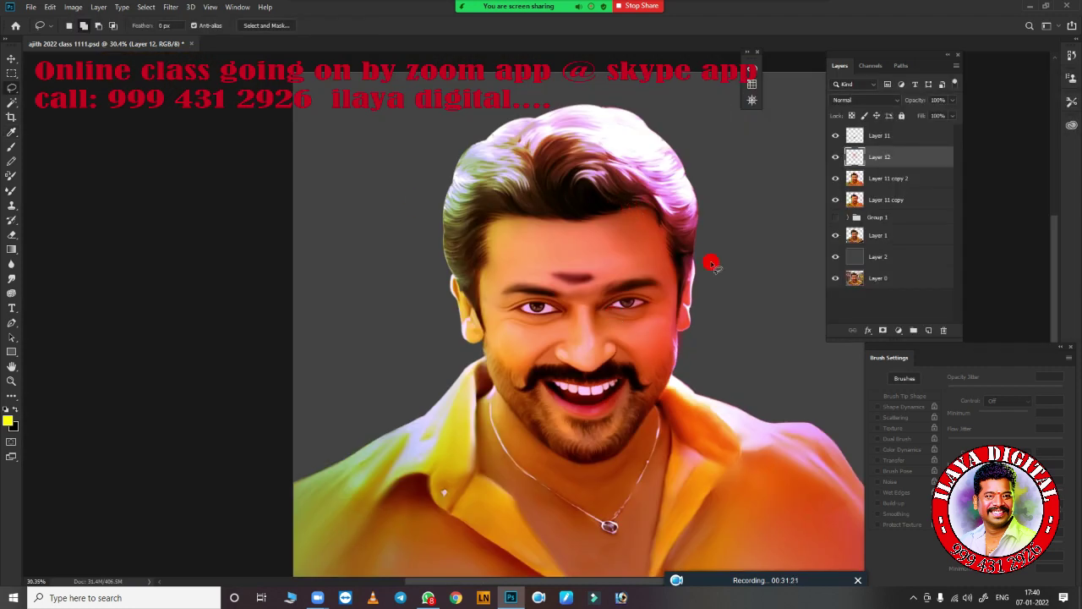
# Step: Move Layer 12 to the top of the stack and bring the forehead and eyes into view
pyautogui.moveTo(888, 177); pyautogui.dragTo(942, 330)
pyautogui.scroll(8, 630, 265)
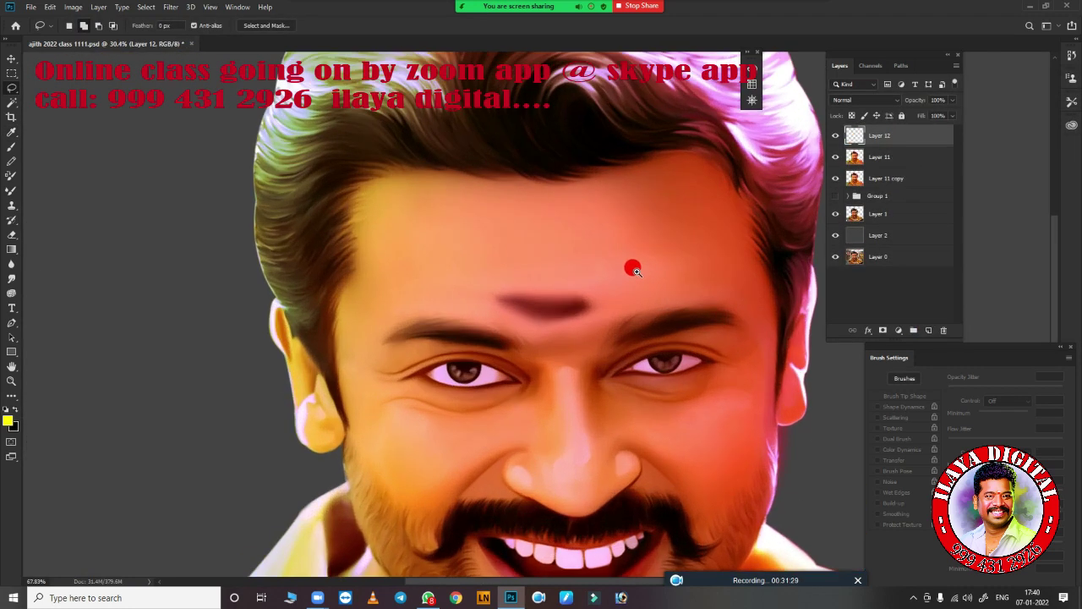
pyautogui.scroll(3, 529, 342)
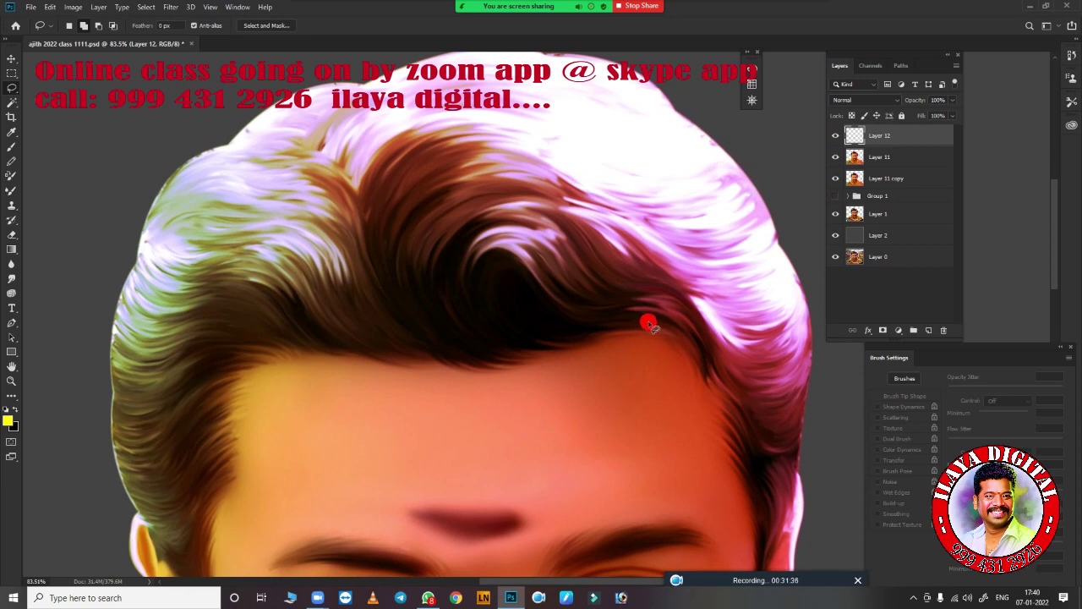
pyautogui.moveTo(548, 327)
pyautogui.mouseDown()
pyautogui.moveTo(548, 248)
pyautogui.moveTo(548, 328)
pyautogui.mouseUp()
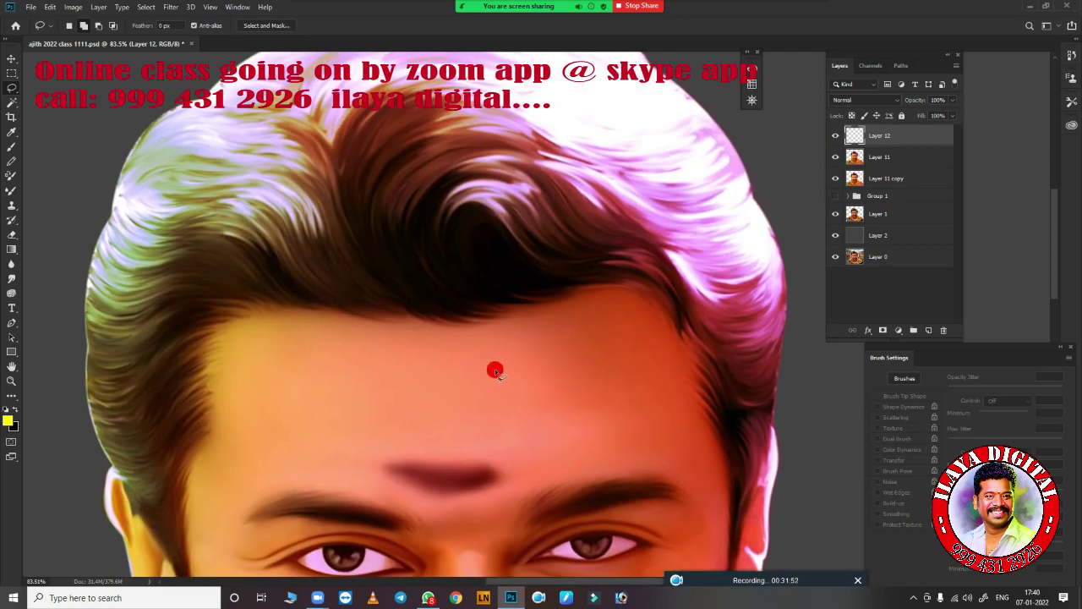
pyautogui.moveTo(414, 477); pyautogui.dragTo(434, 321)
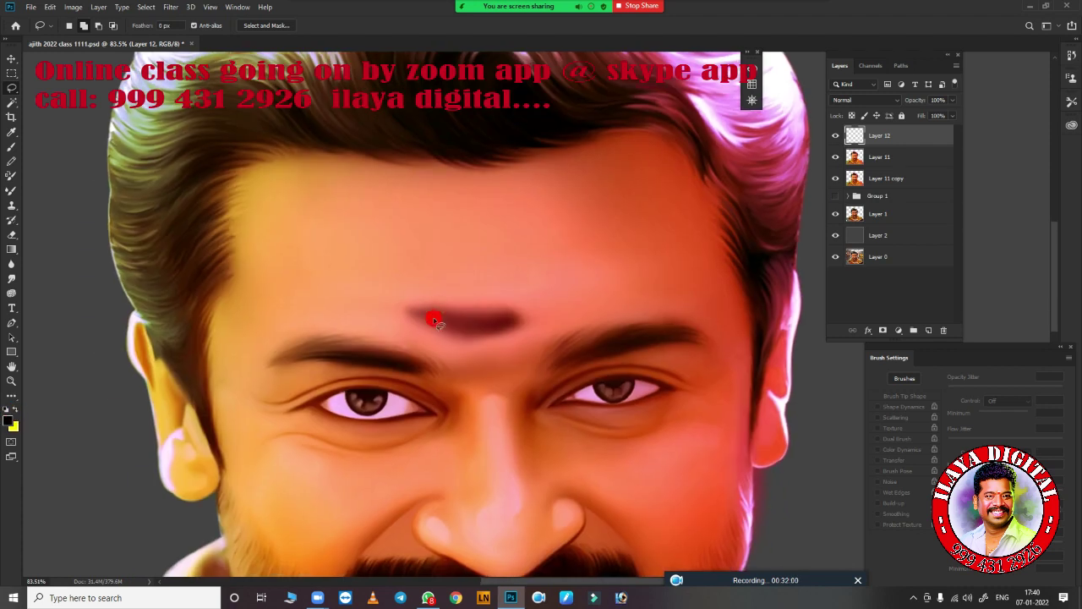
pyautogui.press('b')
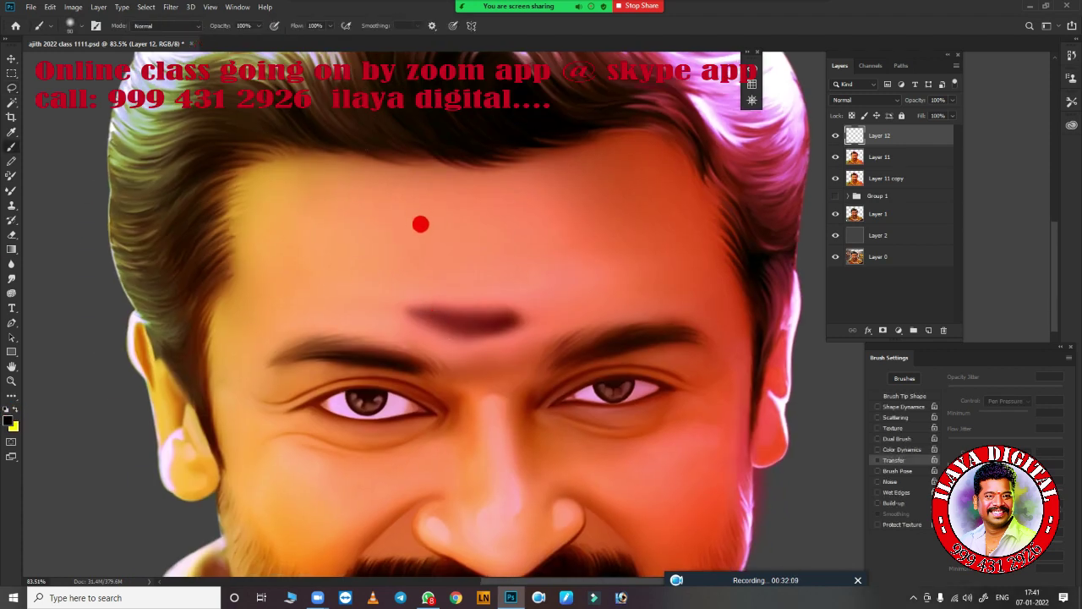
pyautogui.moveTo(286, 292); pyautogui.dragTo(507, 224)
pyautogui.hotkey('ctrl', 'z')
# Step: Choose a B's Smooth Collection brush with raised hardness, 1% spacing and 40 px size
pyautogui.rightClick(586, 404)
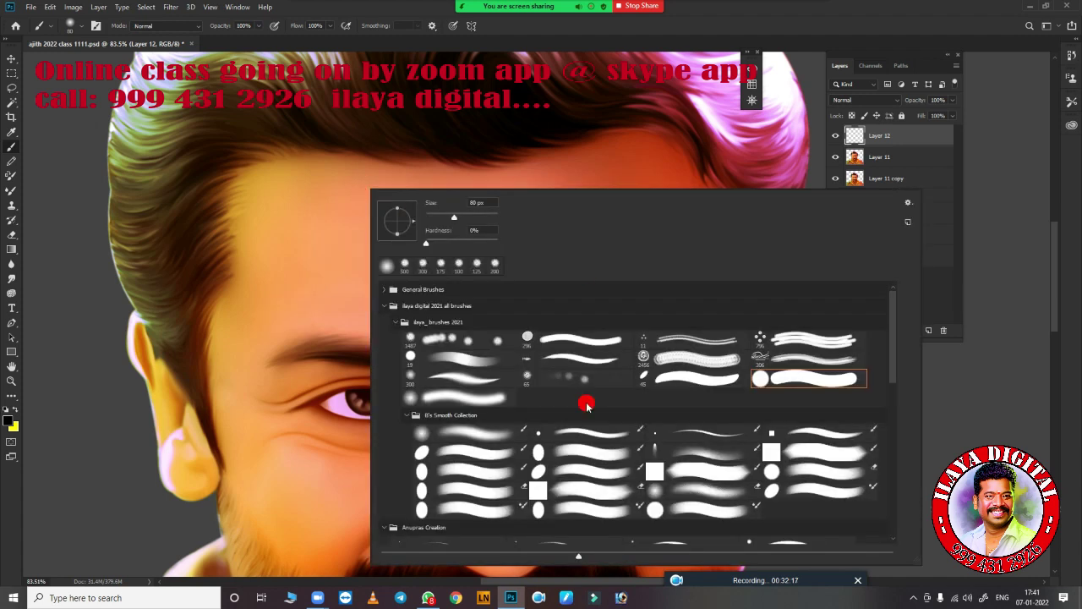
pyautogui.doubleClick(472, 431)
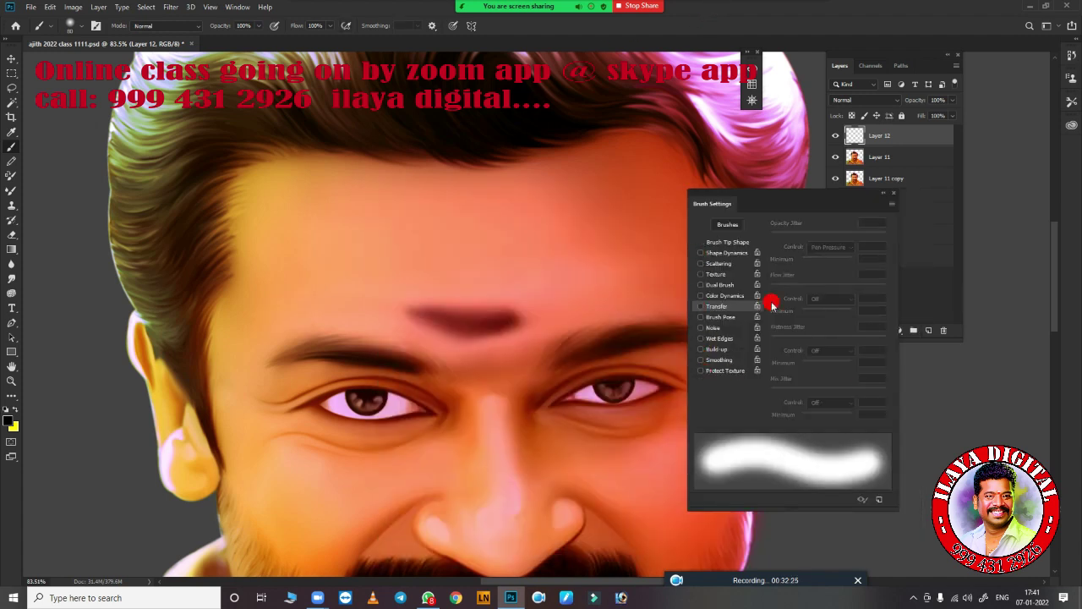
pyautogui.click(728, 242)
pyautogui.moveTo(771, 381)
pyautogui.mouseDown()
pyautogui.moveTo(887, 380)
pyautogui.moveTo(841, 380)
pyautogui.mouseUp()
pyautogui.click(773, 394)
pyautogui.moveTo(827, 196); pyautogui.dragTo(955, 212)
pyautogui.moveTo(911, 427); pyautogui.dragTo(898, 425)
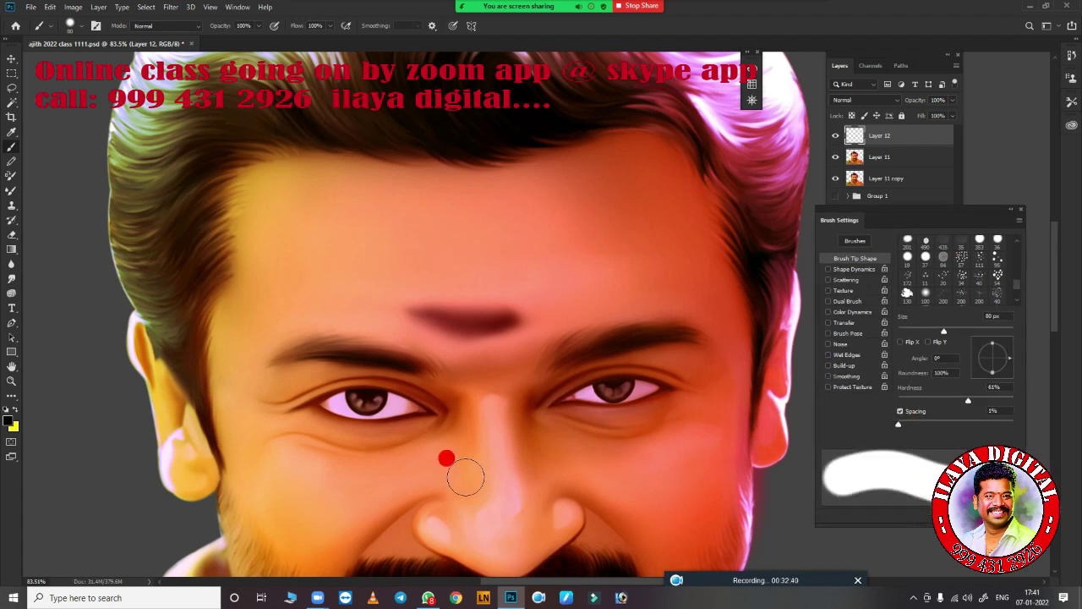
pyautogui.moveTo(968, 400)
pyautogui.mouseDown()
pyautogui.moveTo(985, 400)
pyautogui.moveTo(956, 400)
pyautogui.mouseUp()
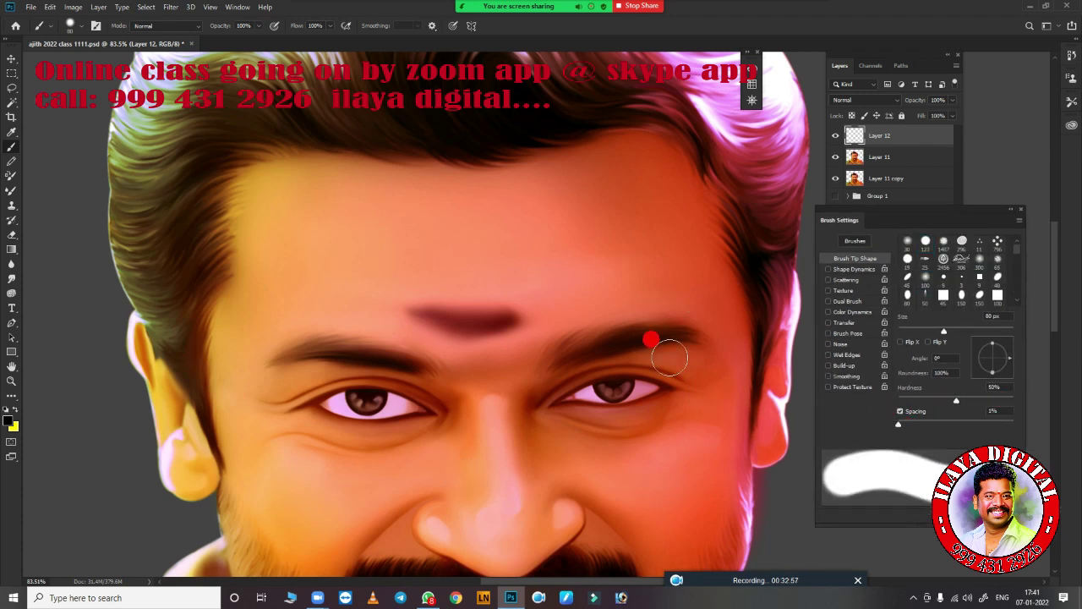
pyautogui.press('[')
pyautogui.press('[')
pyautogui.press('[')
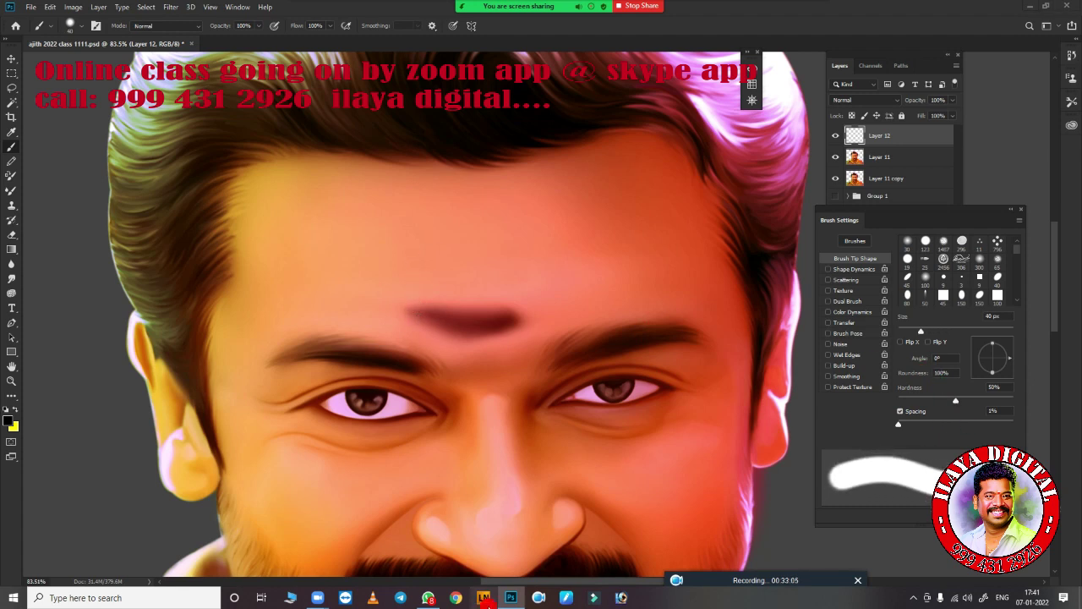
# Step: Bring up the Lazy Nezumi Pro window and expand its position smoothing options
pyautogui.click(482, 598)
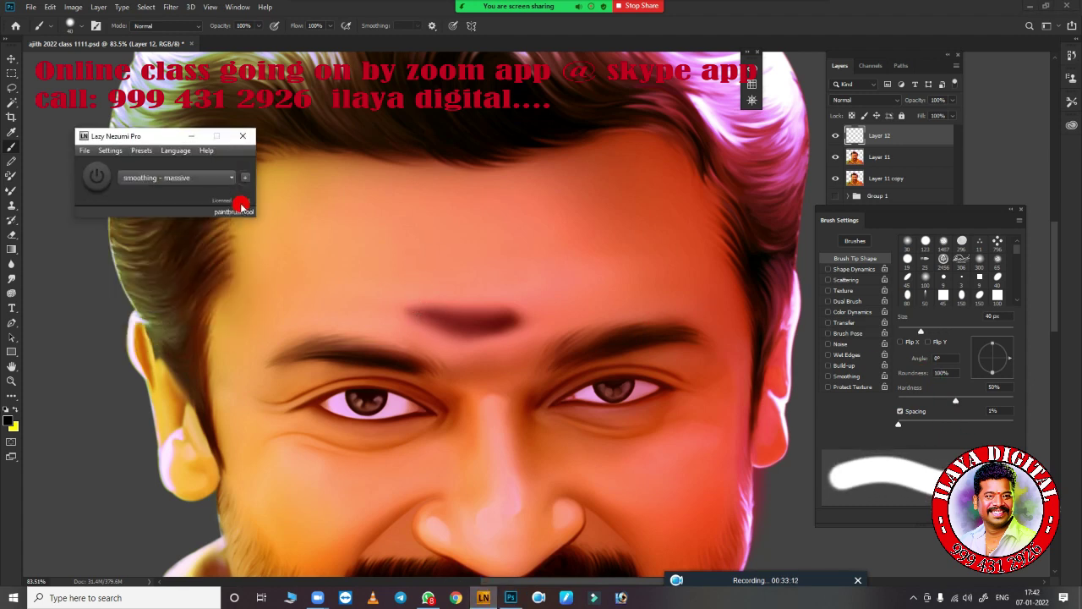
pyautogui.click(239, 203)
pyautogui.moveTo(157, 142); pyautogui.dragTo(108, 315)
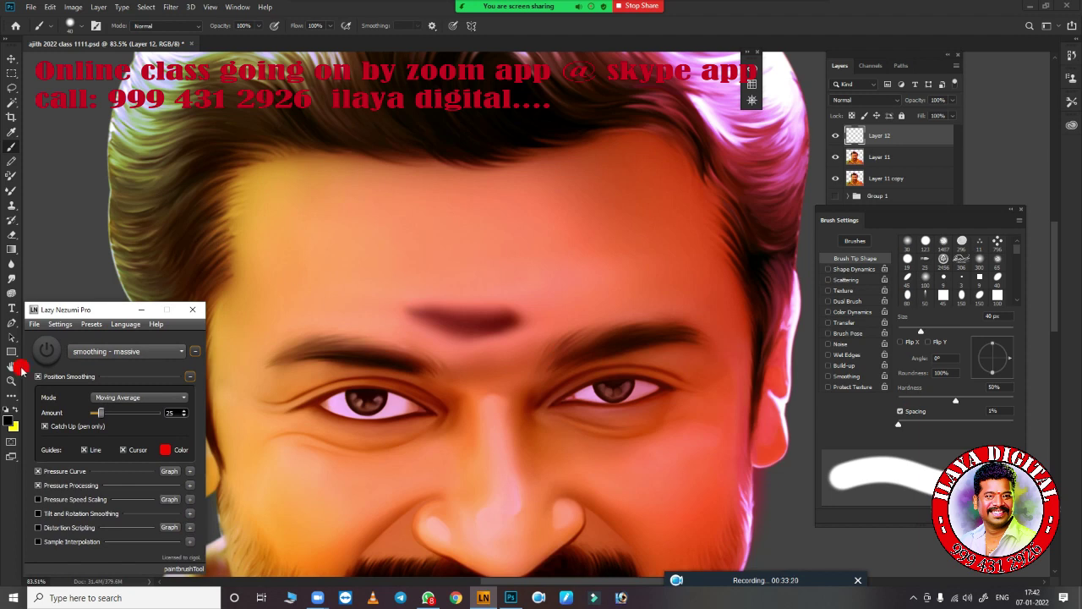
# Step: Paint several black test strokes across the forehead, undoing each batch until it is clean
pyautogui.moveTo(328, 263)
pyautogui.mouseDown()
pyautogui.moveTo(555, 231)
pyautogui.moveTo(624, 169)
pyautogui.moveTo(520, 183)
pyautogui.moveTo(495, 244)
pyautogui.mouseUp()
pyautogui.hotkey('ctrl', 'z')
pyautogui.hotkey('ctrl', 'z')
pyautogui.hotkey('ctrl', 'z')
pyautogui.hotkey('ctrl', 'z')
pyautogui.hotkey('ctrl', 'z')
pyautogui.moveTo(338, 312); pyautogui.dragTo(583, 200)
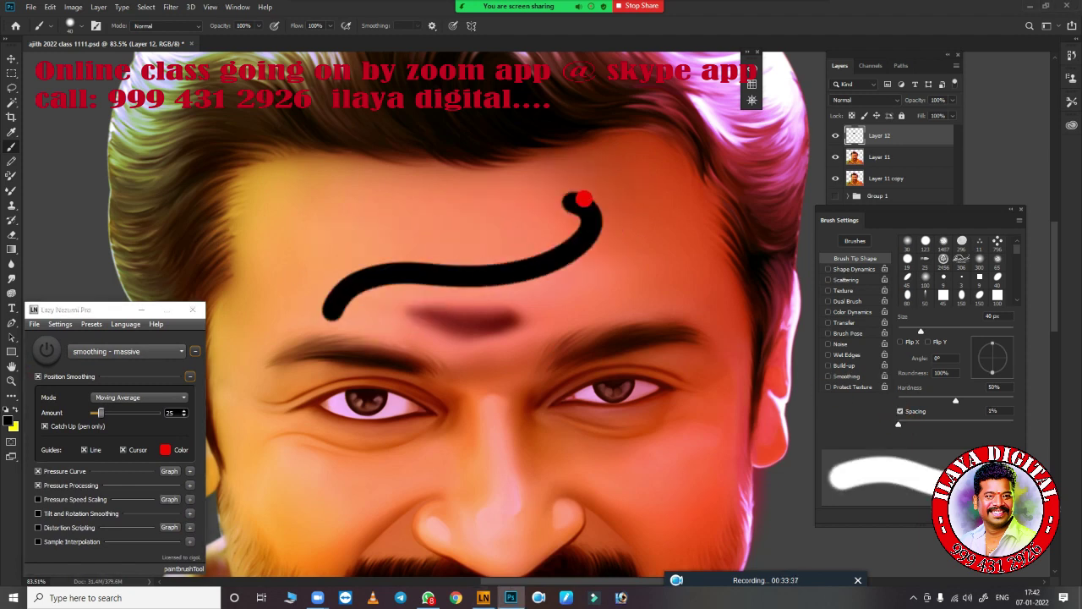
pyautogui.moveTo(315, 276); pyautogui.dragTo(535, 194)
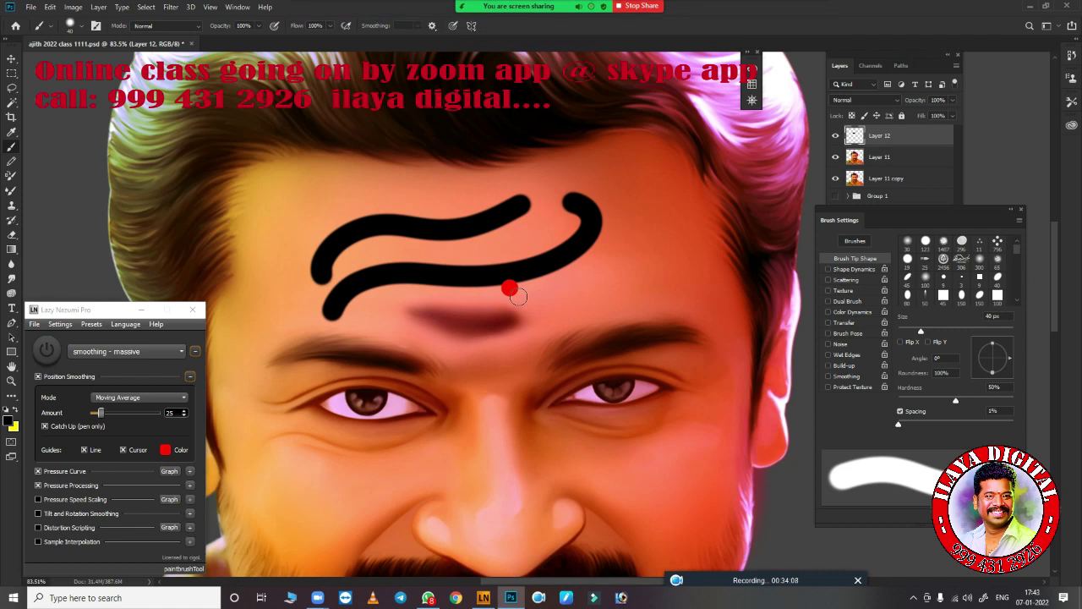
pyautogui.hotkey('ctrl', 'z')
pyautogui.hotkey('ctrl', 'z')
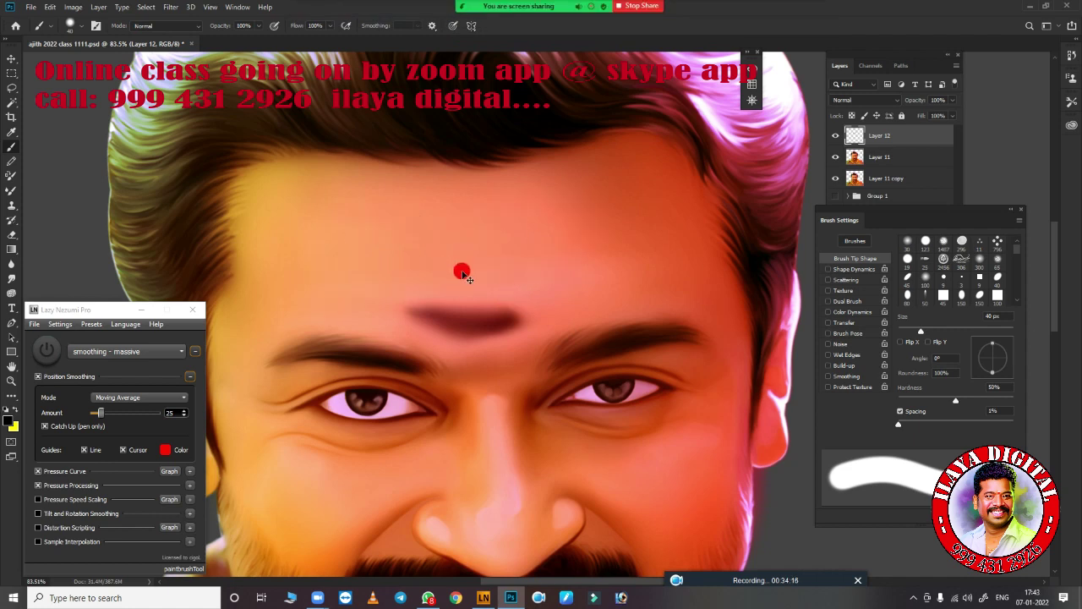
pyautogui.moveTo(321, 291); pyautogui.dragTo(529, 222)
pyautogui.moveTo(283, 190); pyautogui.dragTo(307, 251)
pyautogui.moveTo(338, 203); pyautogui.dragTo(580, 234)
pyautogui.hotkey('ctrl', 'z')
pyautogui.hotkey('ctrl', 'z')
pyautogui.hotkey('ctrl', 'z')
pyautogui.hotkey('ctrl', 'z')
pyautogui.hotkey('ctrl', 'z')
# Step: Enable Transfer on the brush, try three diagonal forehead test strokes, then undo them
pyautogui.click(844, 322)
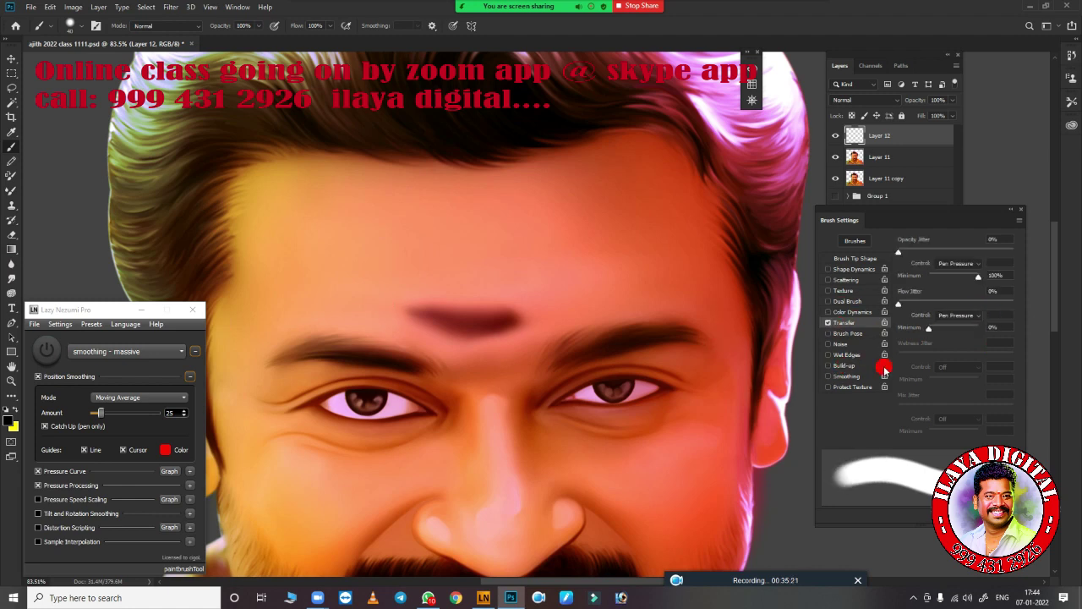
pyautogui.moveTo(322, 291); pyautogui.dragTo(563, 245)
pyautogui.moveTo(276, 256); pyautogui.dragTo(575, 222)
pyautogui.moveTo(309, 205); pyautogui.dragTo(602, 188)
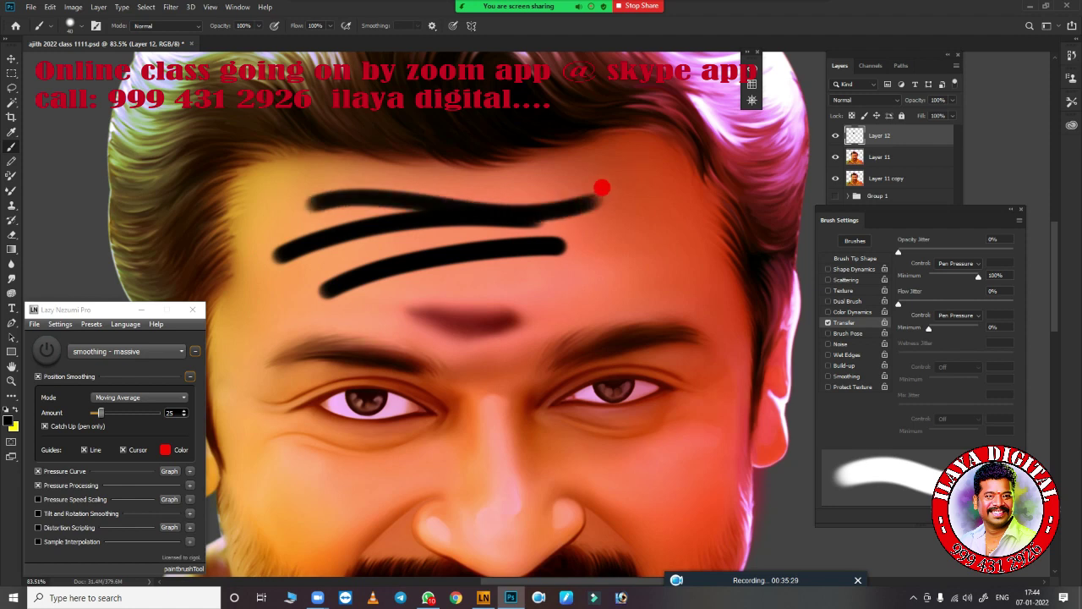
pyautogui.scroll(2, 614, 213)
pyautogui.scroll(2, 532, 302)
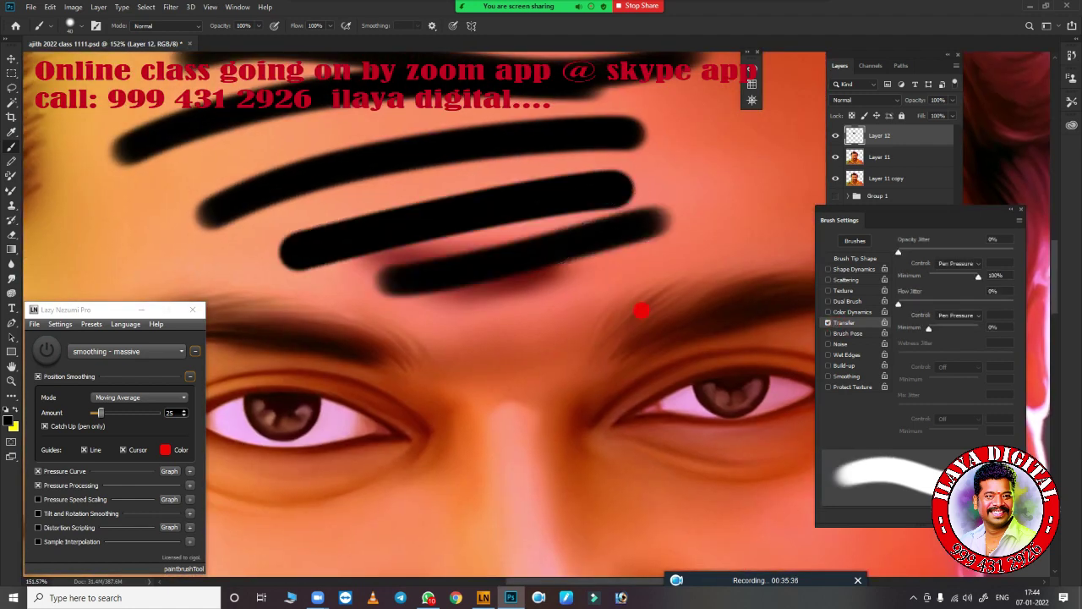
pyautogui.scroll(3, 640, 310)
pyautogui.hotkey('ctrl', '1')
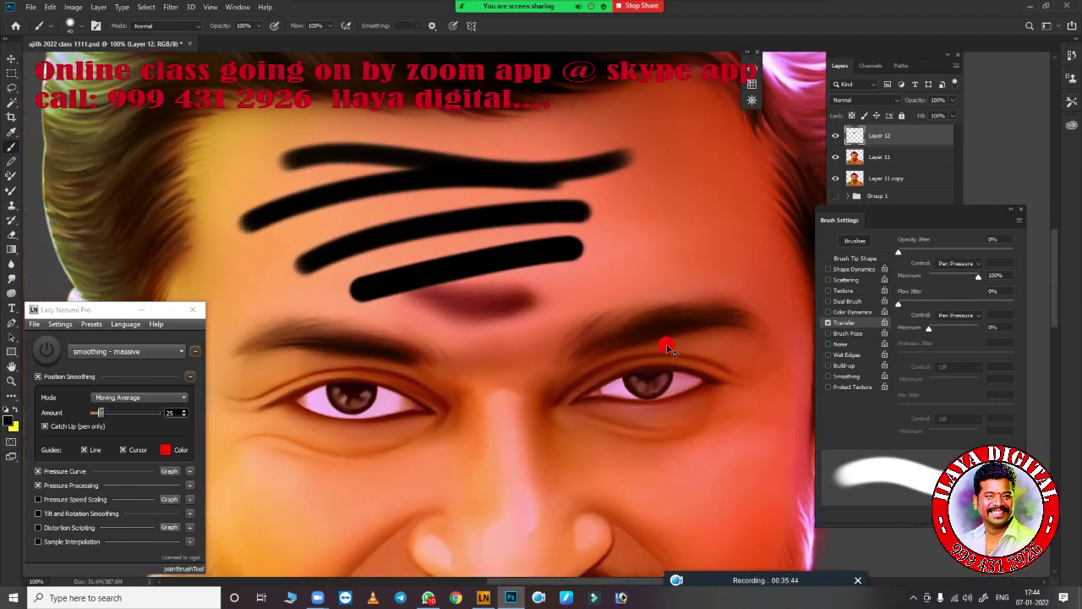
pyautogui.hotkey('ctrl', 'z')
pyautogui.hotkey('ctrl', 'z')
pyautogui.hotkey('ctrl', 'z')
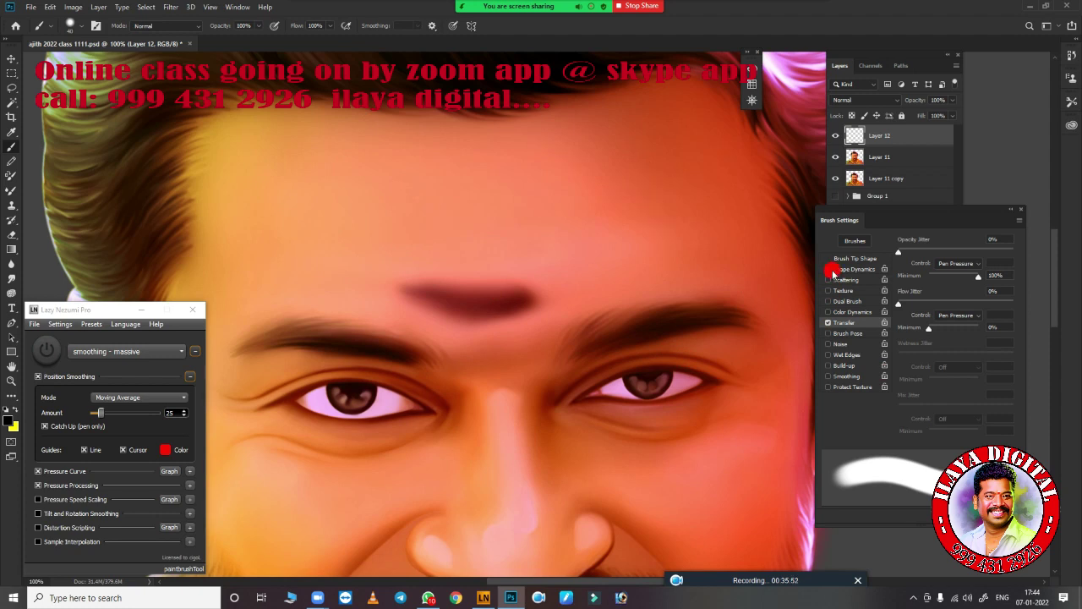
# Step: Turn on Shape Dynamics with Size Jitter set to Pen Pressure and paint tapered forehead strokes
pyautogui.click(859, 269)
pyautogui.click(958, 263)
pyautogui.click(959, 285)
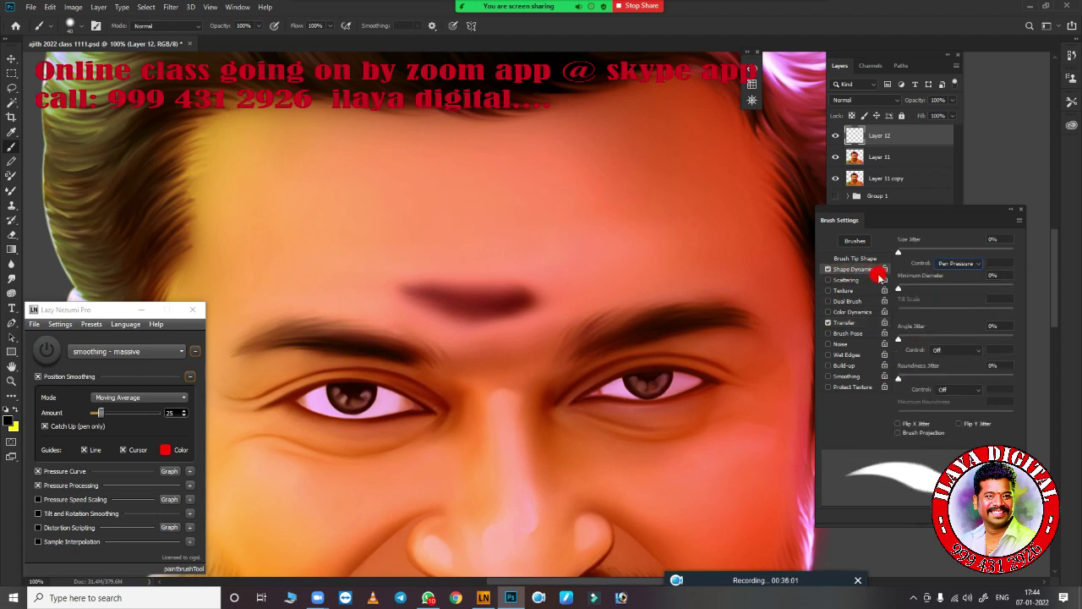
pyautogui.moveTo(338, 173); pyautogui.dragTo(541, 169)
pyautogui.moveTo(314, 198)
pyautogui.mouseDown()
pyautogui.moveTo(552, 222)
pyautogui.moveTo(541, 242)
pyautogui.mouseUp()
pyautogui.moveTo(306, 233); pyautogui.dragTo(554, 255)
pyautogui.moveTo(296, 266); pyautogui.dragTo(541, 300)
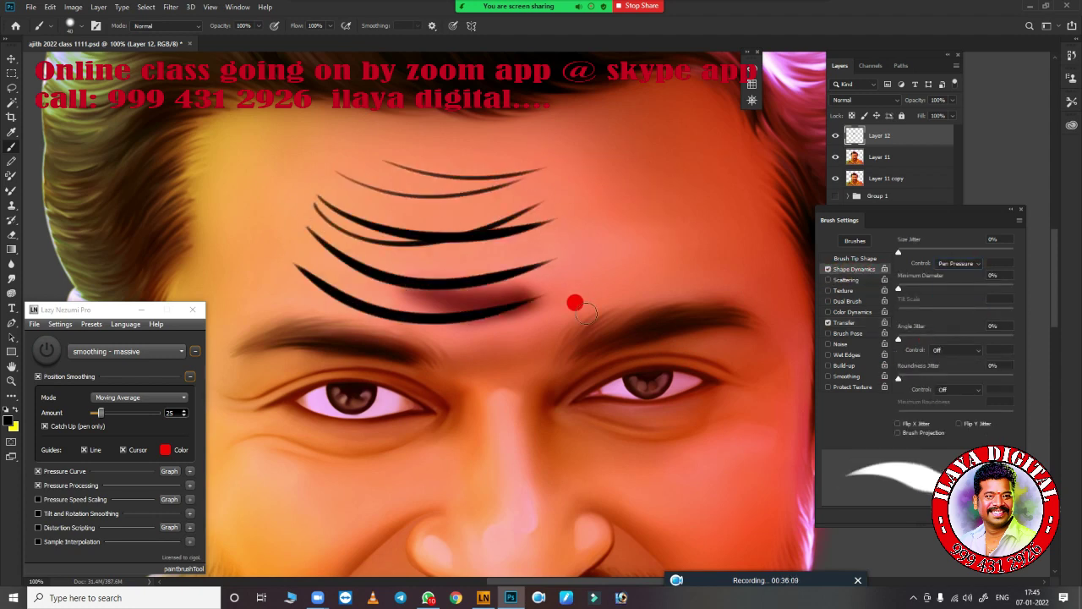
pyautogui.moveTo(275, 165); pyautogui.dragTo(567, 208)
pyautogui.moveTo(347, 151); pyautogui.dragTo(583, 215)
pyautogui.moveTo(458, 149); pyautogui.dragTo(708, 161)
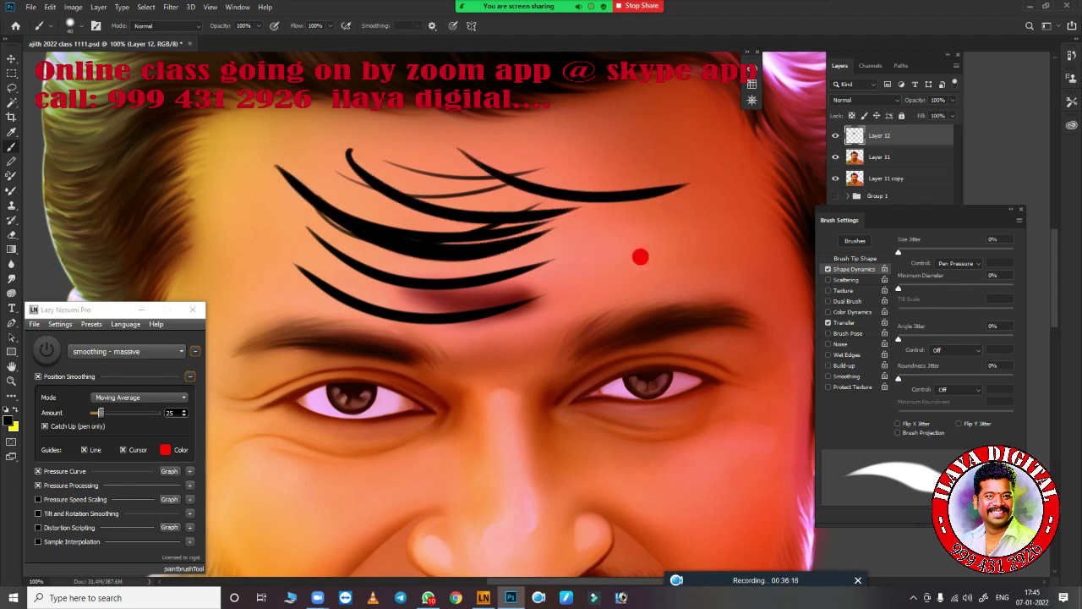
# Step: Undo the earlier strokes and paint thin curved hair strands across the forehead and brow
pyautogui.click(855, 258)
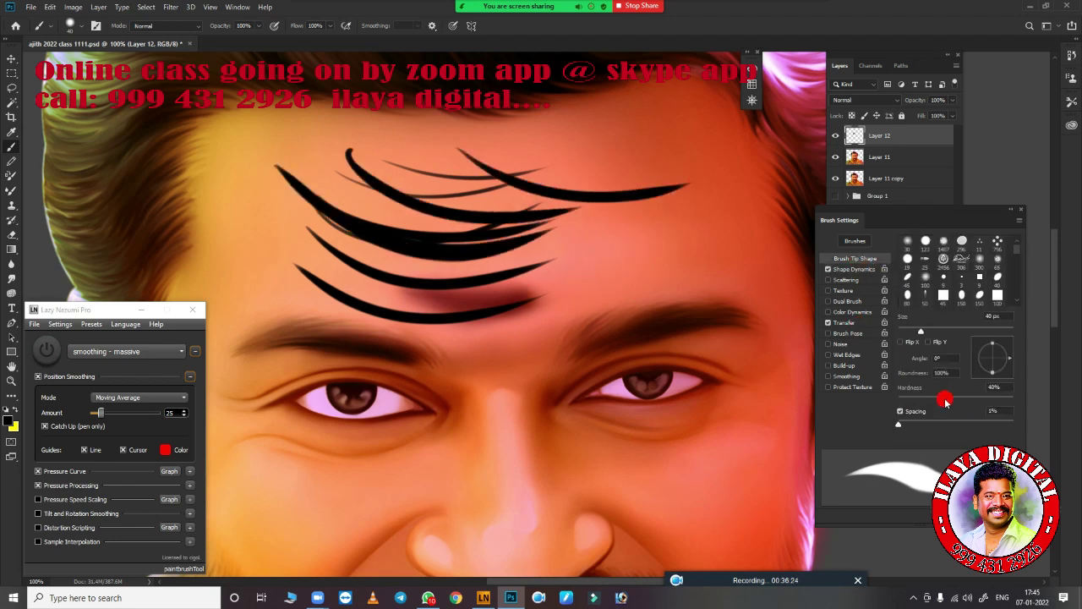
pyautogui.scroll(-2, 529, 279)
pyautogui.scroll(5, 532, 290)
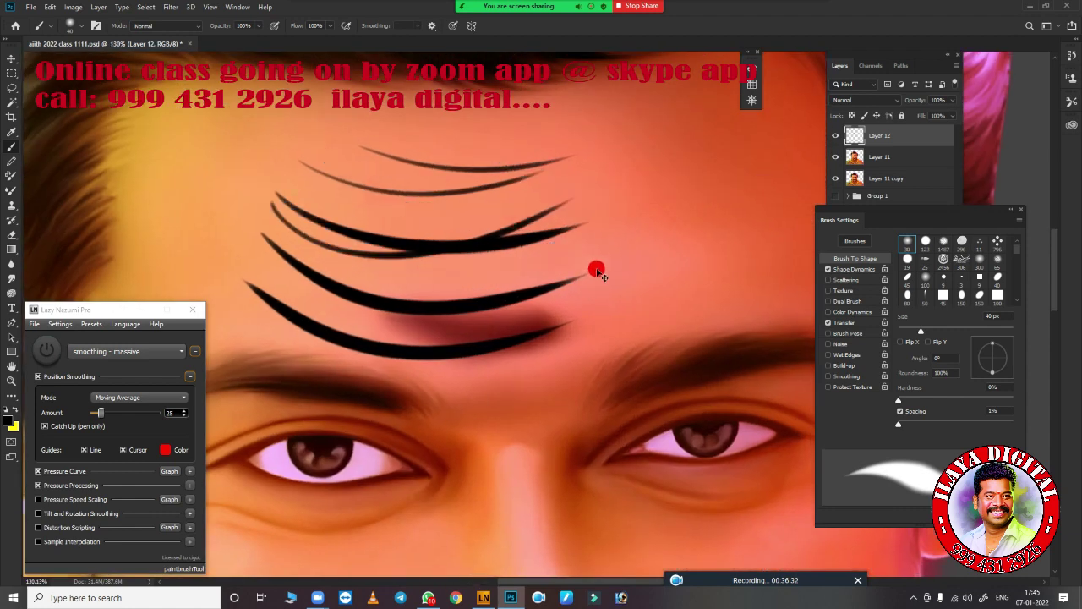
pyautogui.hotkey('ctrl', 'z')
pyautogui.hotkey('ctrl', 'z')
pyautogui.hotkey('ctrl', 'z')
pyautogui.moveTo(258, 201); pyautogui.dragTo(549, 241)
pyautogui.moveTo(334, 216); pyautogui.dragTo(546, 244)
pyautogui.moveTo(393, 207); pyautogui.dragTo(553, 238)
pyautogui.moveTo(338, 133); pyautogui.dragTo(712, 205)
pyautogui.moveTo(194, 182); pyautogui.dragTo(307, 273)
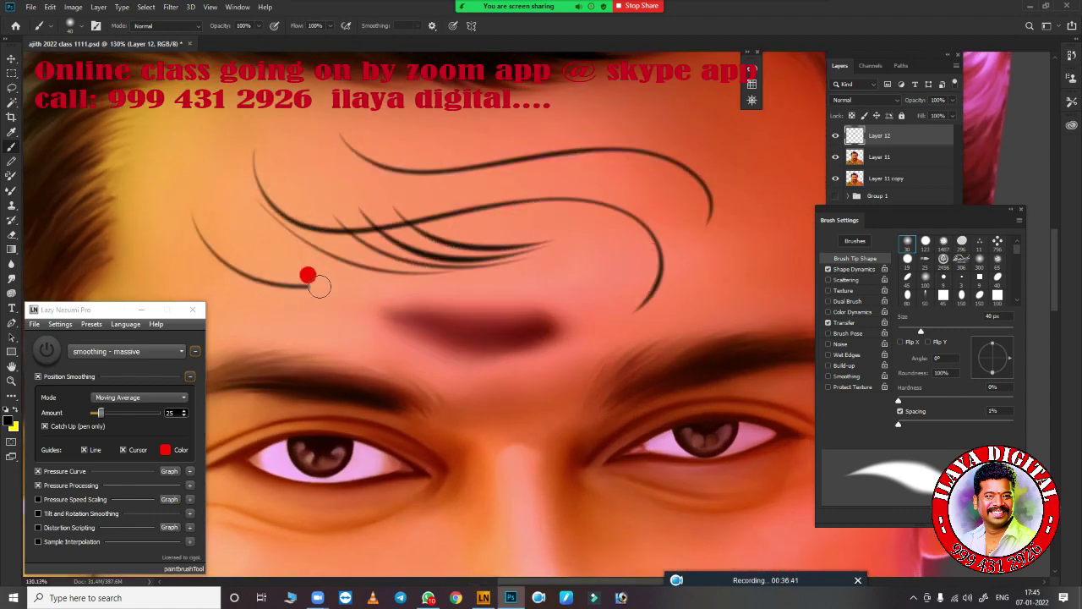
pyautogui.moveTo(898, 401); pyautogui.dragTo(1003, 401)
pyautogui.moveTo(736, 127); pyautogui.dragTo(549, 299)
# Step: Lower brush hardness to 21% while testing thin strands above the brow, then undo them
pyautogui.scroll(3, 475, 267)
pyautogui.scroll(-3, 475, 267)
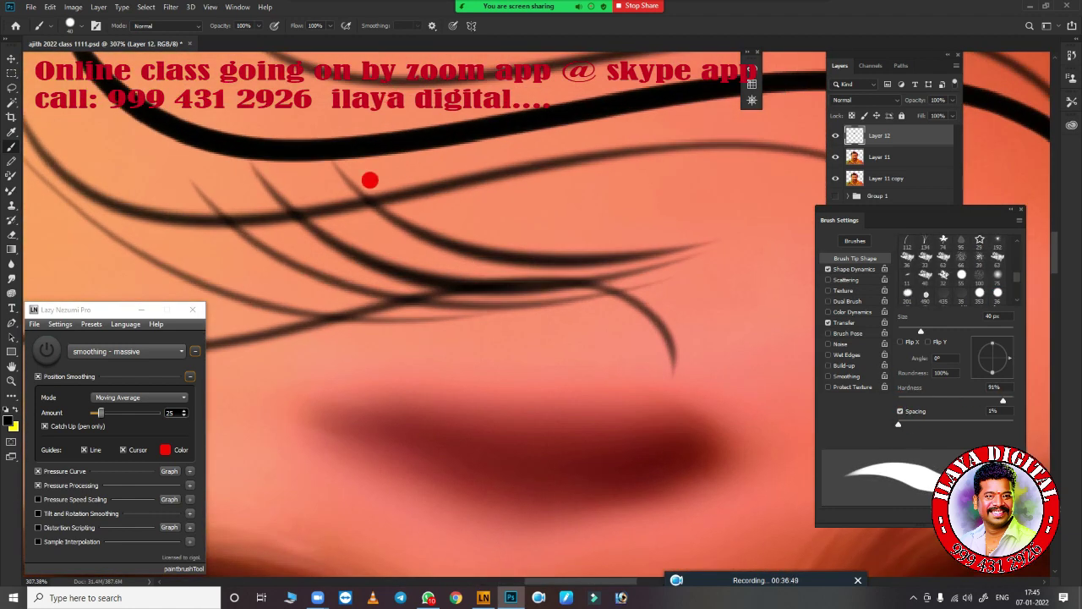
pyautogui.scroll(-1, 730, 333)
pyautogui.moveTo(950, 404); pyautogui.dragTo(944, 404)
pyautogui.scroll(-3, 923, 406)
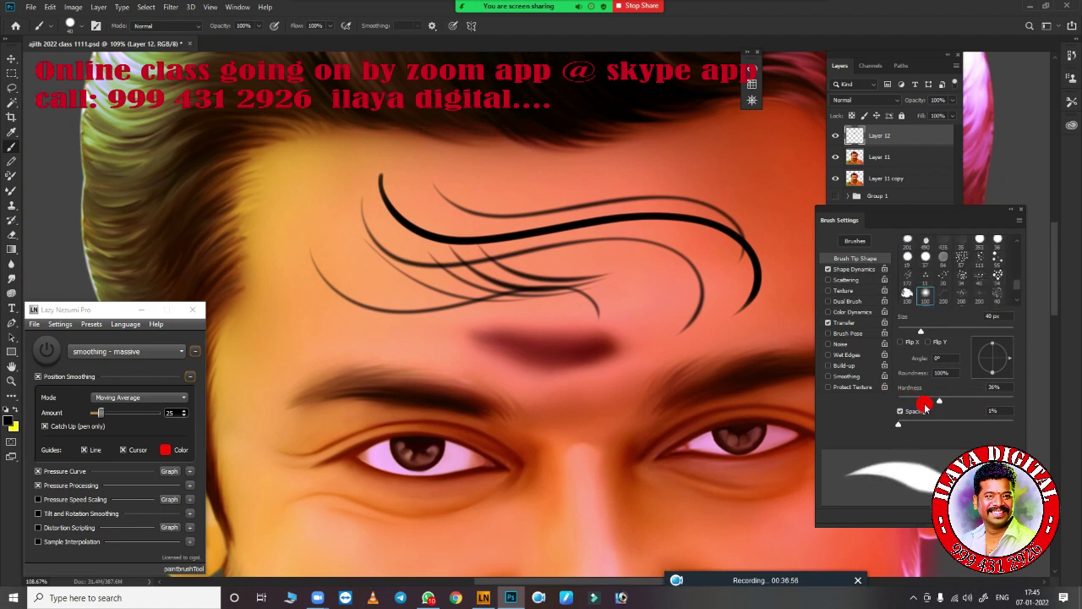
pyautogui.moveTo(292, 275); pyautogui.dragTo(556, 273)
pyautogui.moveTo(391, 342); pyautogui.dragTo(492, 420)
pyautogui.moveTo(931, 403); pyautogui.dragTo(923, 404)
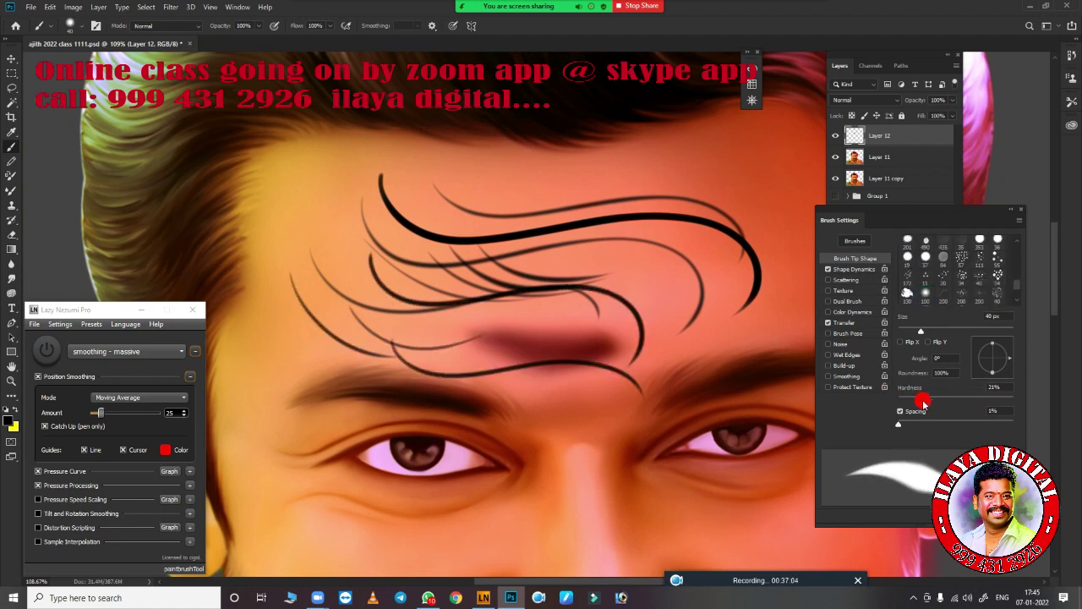
pyautogui.hotkey('ctrl', 'z')
pyautogui.hotkey('ctrl', 'z')
pyautogui.hotkey('ctrl', 'z')
pyautogui.hotkey('ctrl', 'z')
pyautogui.hotkey('ctrl', 'z')
# Step: Paint long curved black hair strands sweeping across the forehead
pyautogui.moveTo(336, 227); pyautogui.dragTo(507, 292)
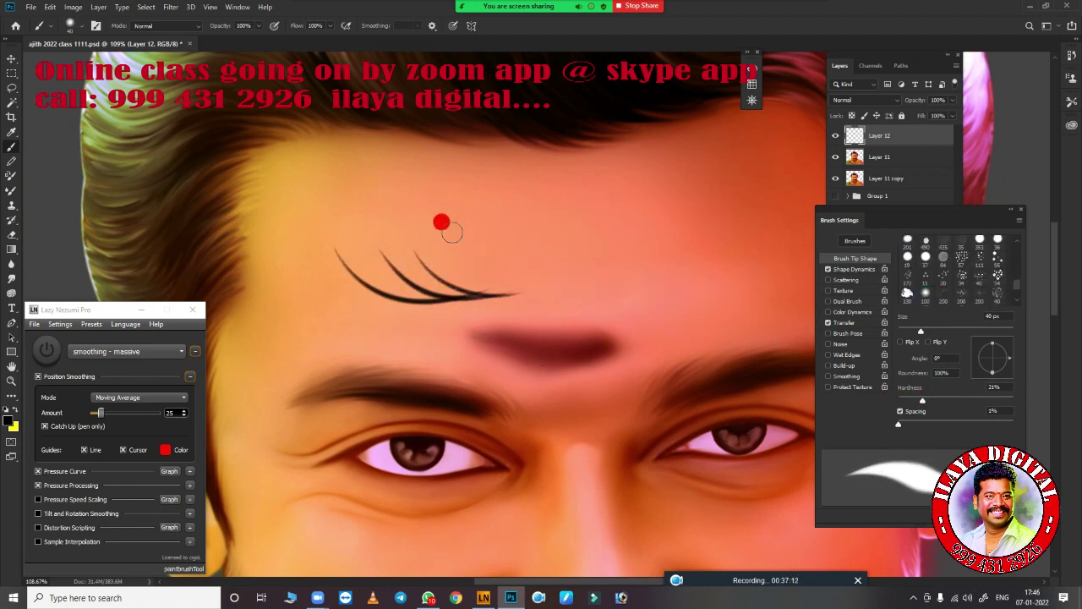
pyautogui.moveTo(389, 253); pyautogui.dragTo(697, 254)
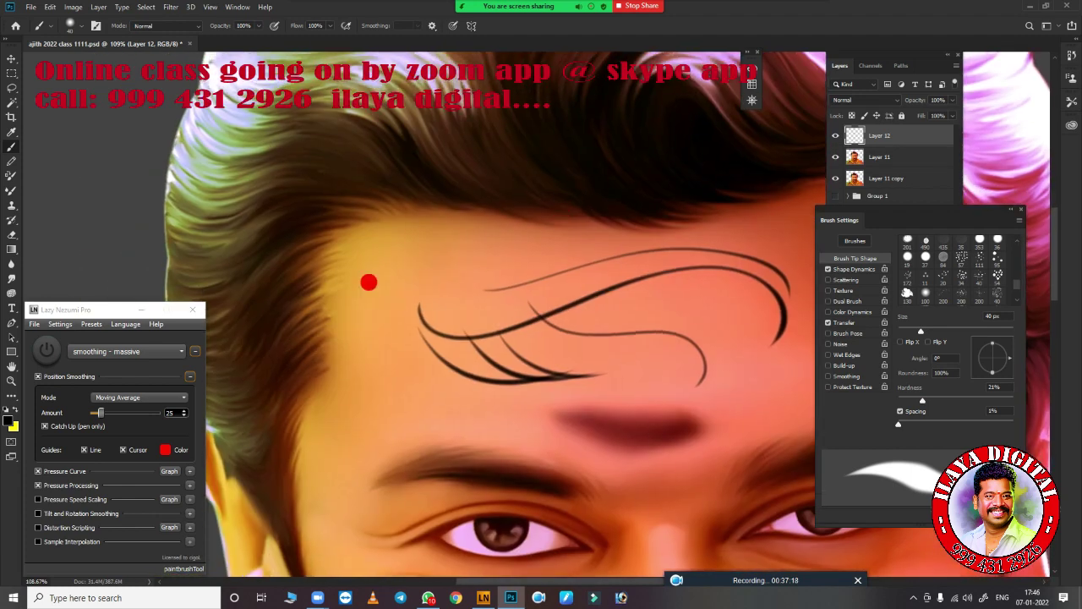
pyautogui.moveTo(350, 259); pyautogui.dragTo(481, 325)
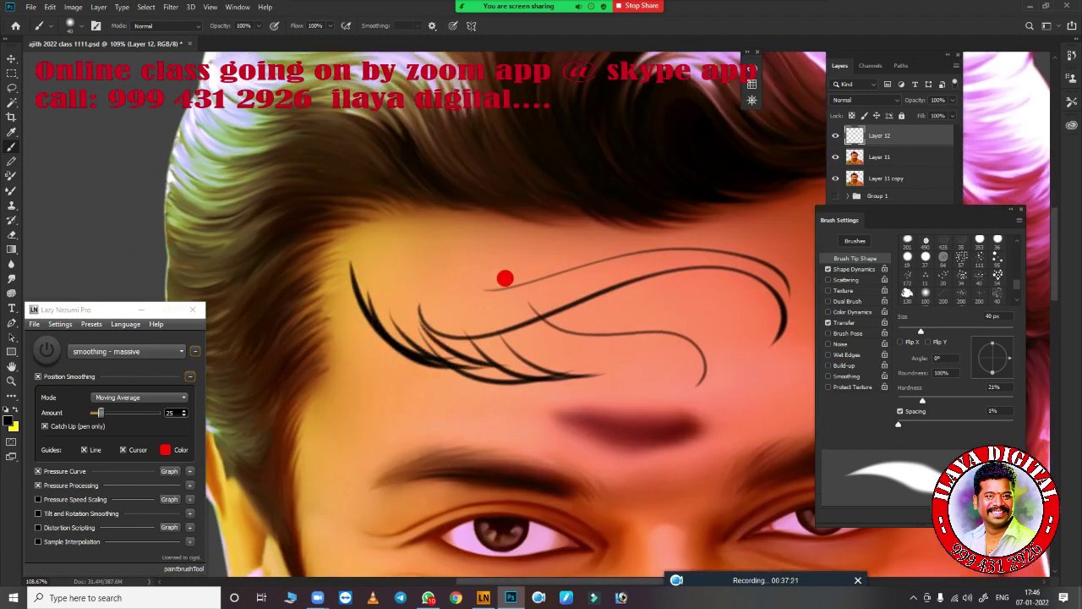
pyautogui.moveTo(505, 278)
pyautogui.mouseDown()
pyautogui.moveTo(562, 299)
pyautogui.moveTo(645, 307)
pyautogui.mouseUp()
pyautogui.moveTo(195, 220); pyautogui.dragTo(449, 245)
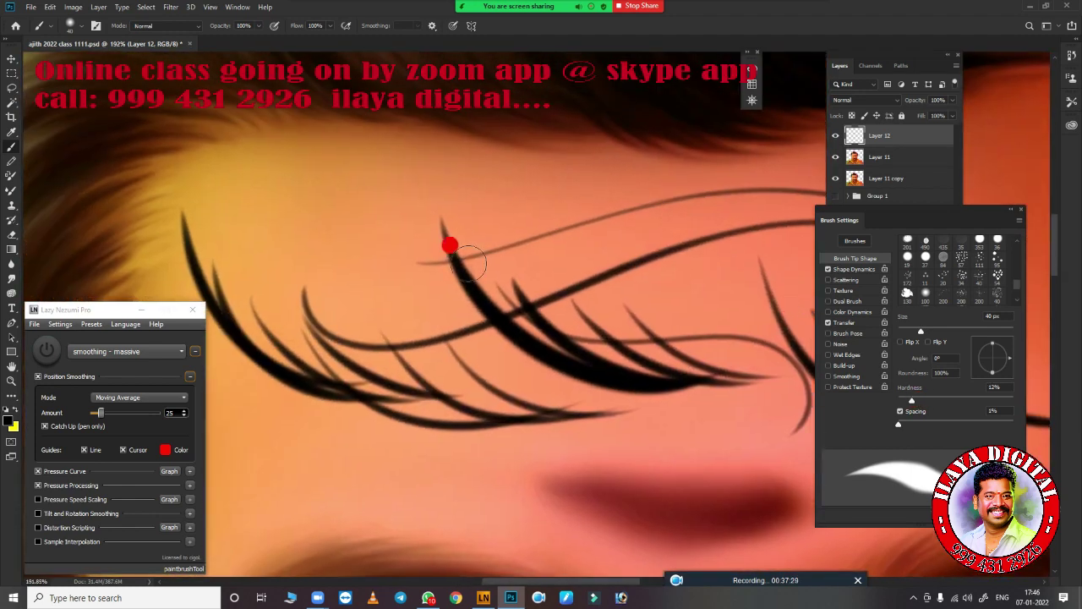
pyautogui.click(848, 269)
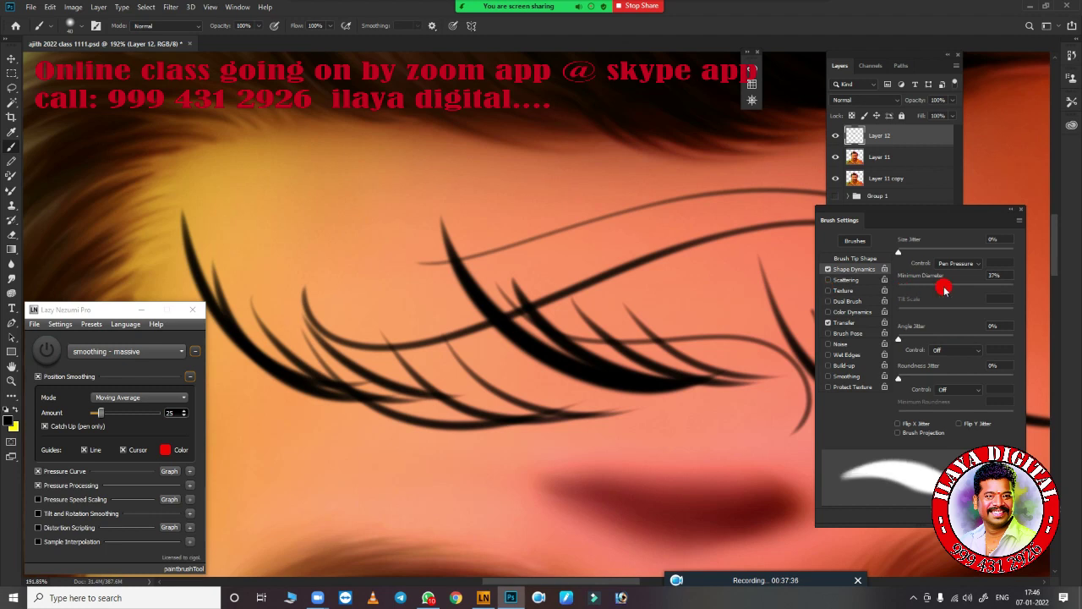
# Step: Clear the layer, set minimum diameter to 14%, and paint curved black lash strokes
pyautogui.hotkey('ctrl', 'a')
pyautogui.press('Delete')
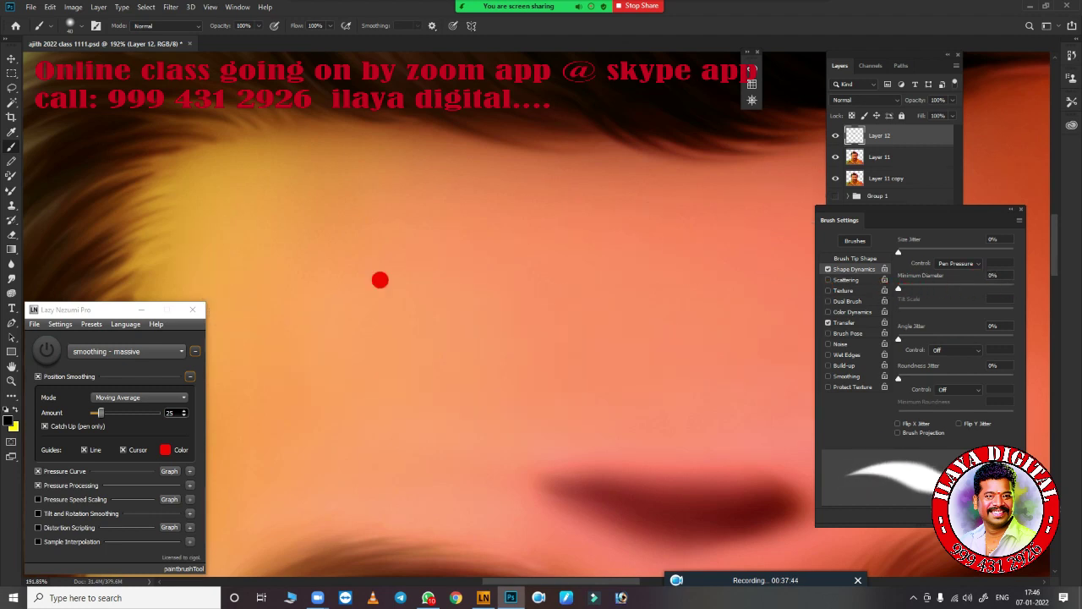
pyautogui.moveTo(256, 247); pyautogui.dragTo(541, 356)
pyautogui.moveTo(302, 228); pyautogui.dragTo(554, 333)
pyautogui.moveTo(383, 240); pyautogui.dragTo(611, 311)
pyautogui.moveTo(898, 289); pyautogui.dragTo(913, 288)
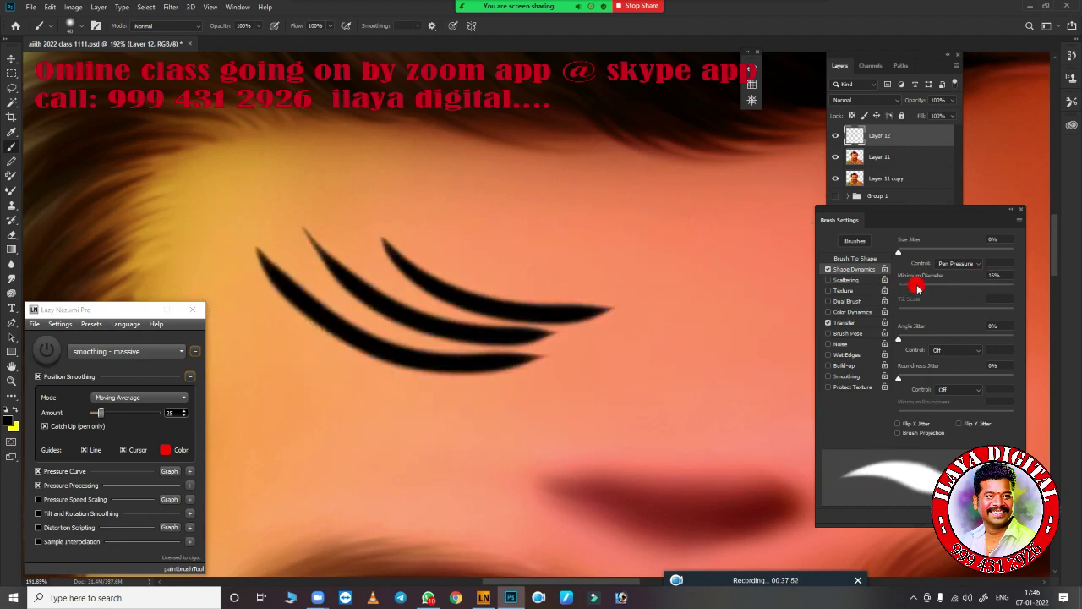
pyautogui.moveTo(406, 176); pyautogui.dragTo(653, 267)
# Step: Lower minimum diameter to 9%, paint thinner black lash strokes, then some yellow ones
pyautogui.moveTo(547, 185); pyautogui.dragTo(748, 321)
pyautogui.moveTo(269, 382); pyautogui.dragTo(489, 435)
pyautogui.moveTo(914, 288); pyautogui.dragTo(908, 288)
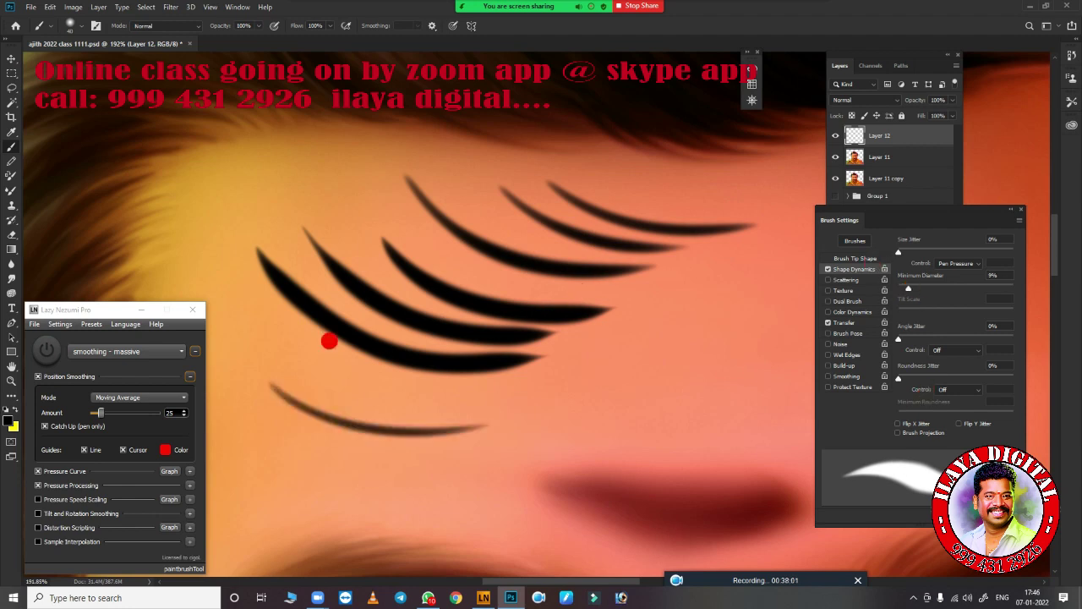
pyautogui.moveTo(355, 370); pyautogui.dragTo(601, 404)
pyautogui.moveTo(287, 156); pyautogui.dragTo(752, 224)
pyautogui.moveTo(219, 355); pyautogui.dragTo(570, 355)
pyautogui.moveTo(182, 232); pyautogui.dragTo(442, 297)
pyautogui.press('x')
pyautogui.moveTo(246, 241); pyautogui.dragTo(413, 157)
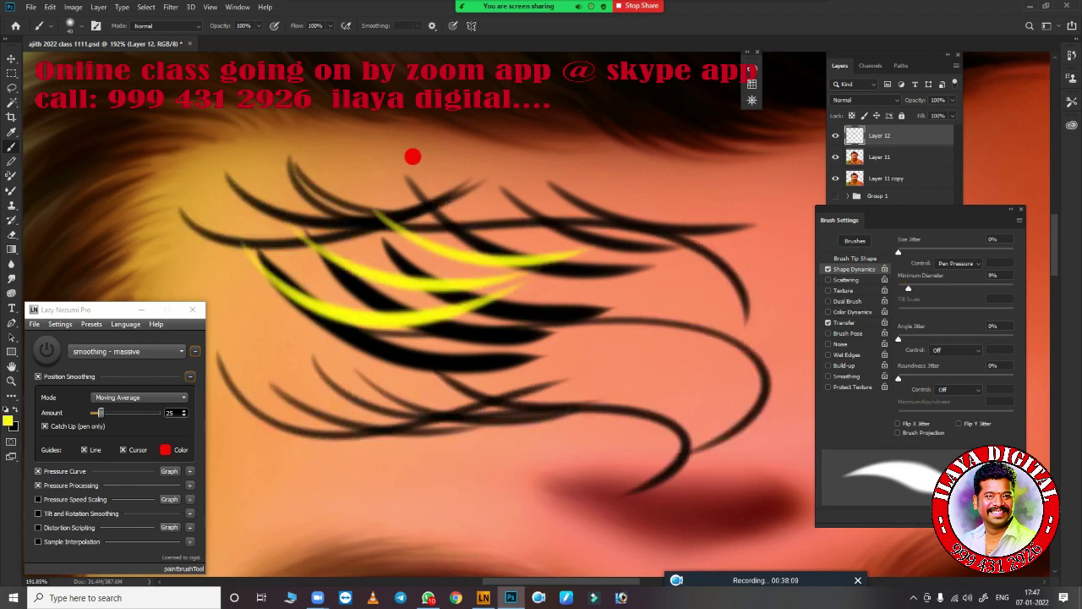
pyautogui.moveTo(372, 211); pyautogui.dragTo(438, 194)
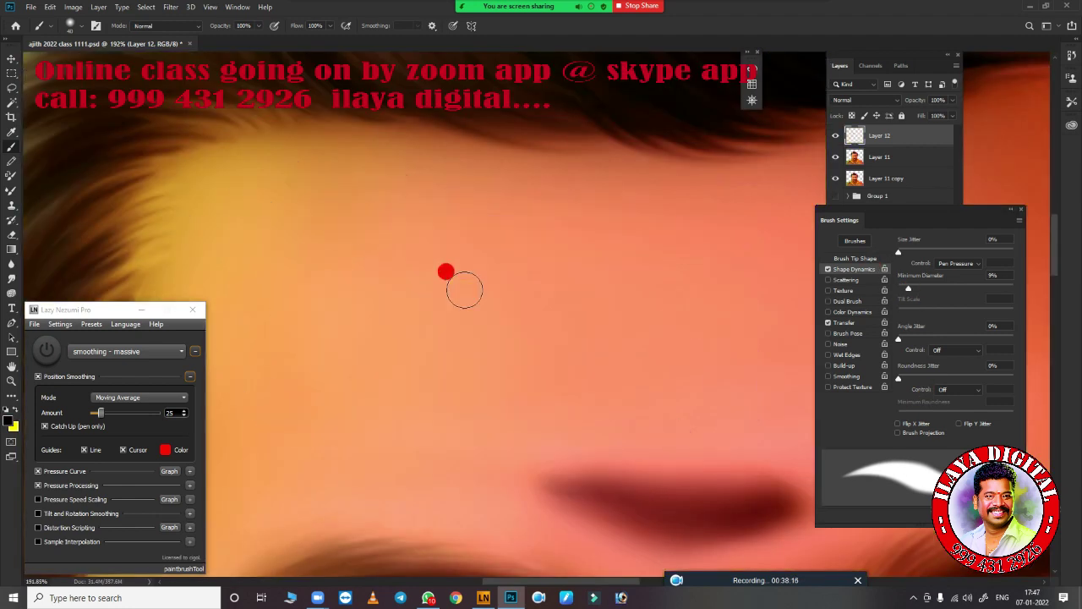
# Step: Paint long curved upward strands and more black lash strokes on the forehead
pyautogui.moveTo(431, 414); pyautogui.dragTo(648, 175)
pyautogui.moveTo(389, 448); pyautogui.dragTo(744, 169)
pyautogui.moveTo(457, 457); pyautogui.dragTo(735, 195)
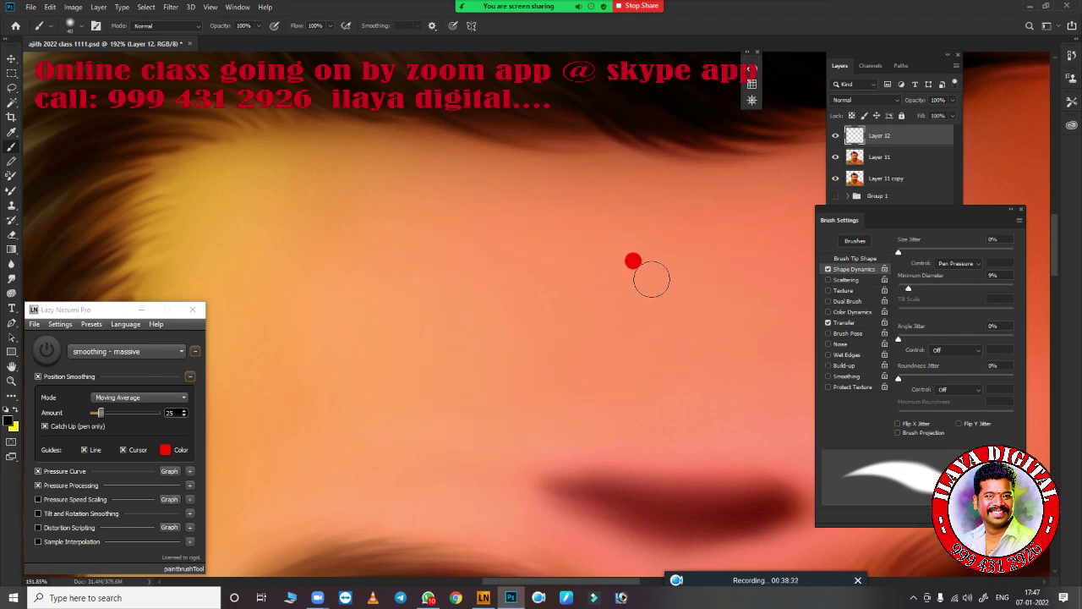
pyautogui.moveTo(243, 245); pyautogui.dragTo(413, 351)
pyautogui.moveTo(282, 258); pyautogui.dragTo(418, 348)
pyautogui.moveTo(319, 263); pyautogui.dragTo(423, 343)
# Step: Shrink the brush to 16 px and paint thin curved hair strands around the lashes
pyautogui.click(855, 258)
pyautogui.moveTo(355, 203); pyautogui.dragTo(520, 322)
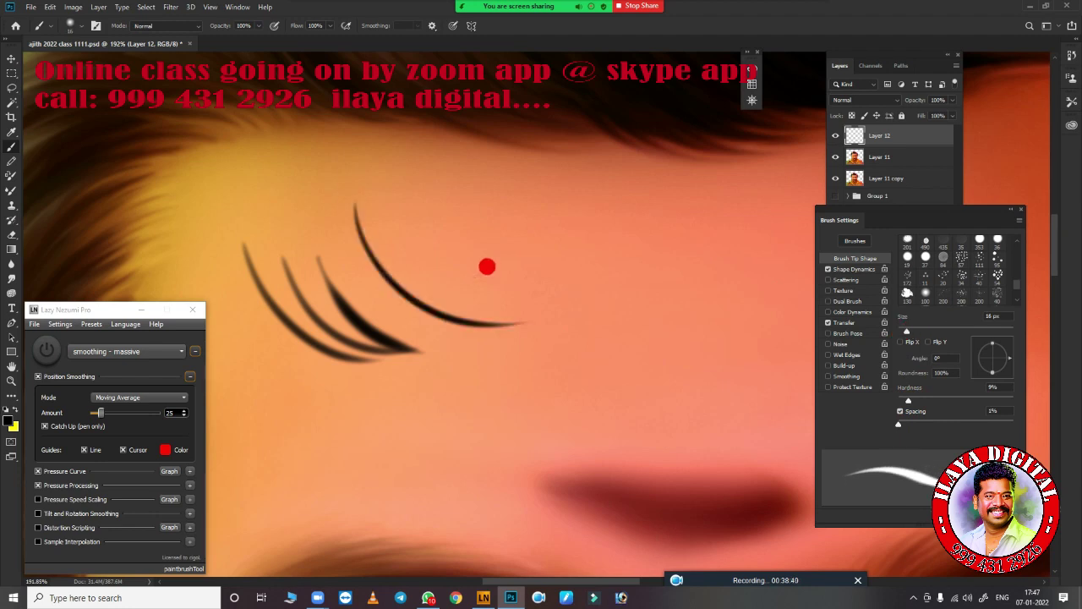
pyautogui.moveTo(406, 156); pyautogui.dragTo(677, 287)
pyautogui.moveTo(489, 218); pyautogui.dragTo(659, 334)
pyautogui.moveTo(363, 376); pyautogui.dragTo(609, 473)
pyautogui.moveTo(347, 320); pyautogui.dragTo(511, 391)
pyautogui.moveTo(423, 343); pyautogui.dragTo(571, 394)
pyautogui.moveTo(467, 332); pyautogui.dragTo(618, 391)
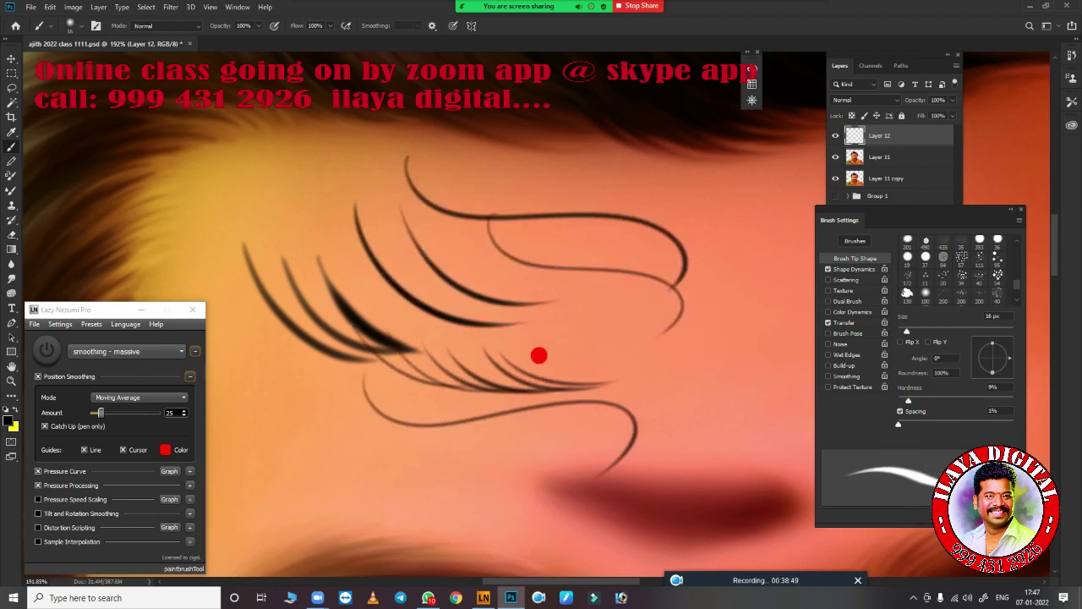
pyautogui.moveTo(539, 355); pyautogui.dragTo(640, 381)
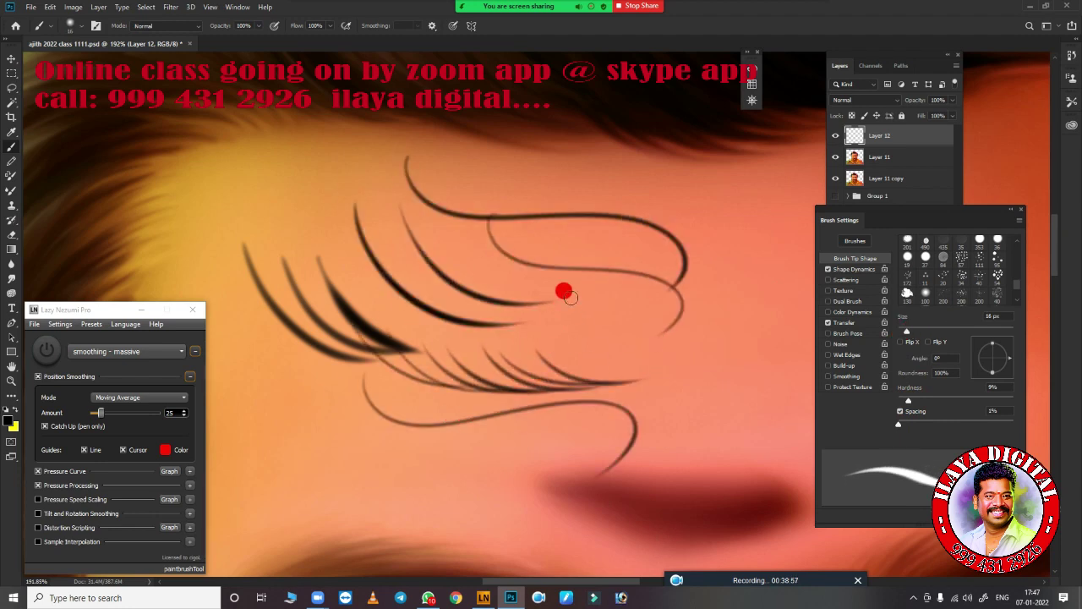
pyautogui.moveTo(564, 292); pyautogui.dragTo(591, 351)
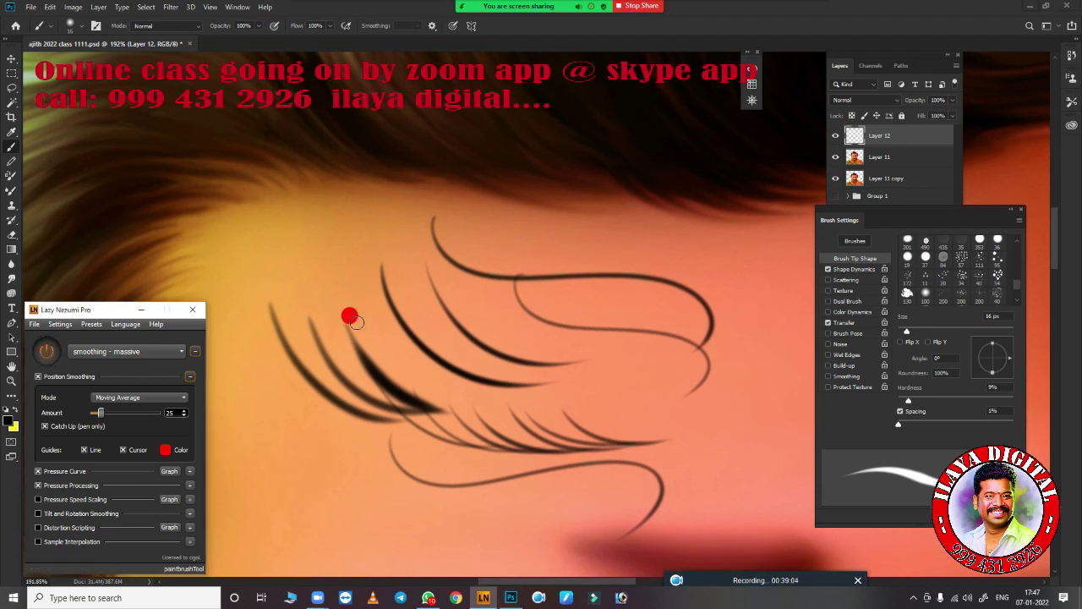
# Step: Paint looping thin black curved test strokes over the hair
pyautogui.moveTo(292, 209); pyautogui.dragTo(516, 330)
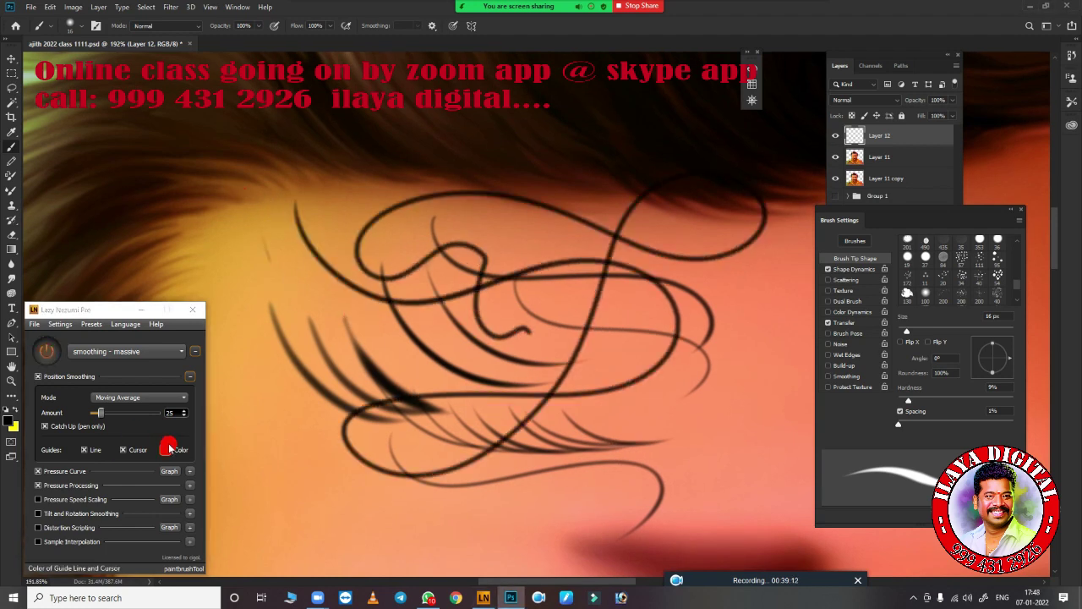
pyautogui.moveTo(271, 211); pyautogui.dragTo(476, 290)
pyautogui.moveTo(207, 266); pyautogui.dragTo(482, 242)
pyautogui.moveTo(330, 186); pyautogui.dragTo(471, 476)
pyautogui.moveTo(211, 245); pyautogui.dragTo(383, 302)
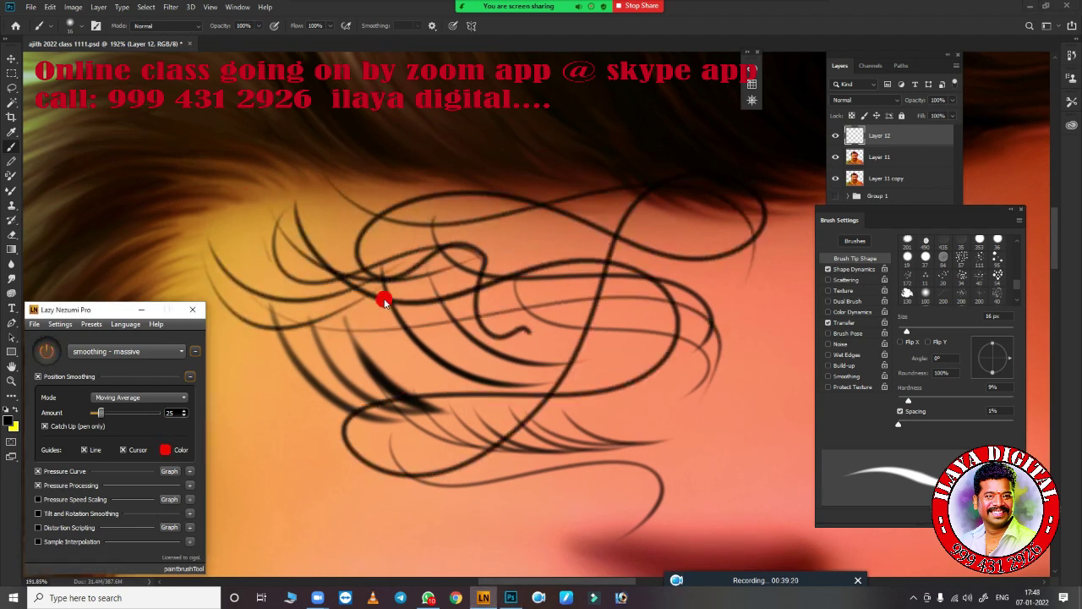
# Step: Switch to yellow at 40 px, paint arcing test strokes, then undo all practice strokes
pyautogui.press('x')
pyautogui.press(']')
pyautogui.press(']')
pyautogui.press(']')
pyautogui.moveTo(668, 360); pyautogui.dragTo(258, 273)
pyautogui.moveTo(288, 321); pyautogui.dragTo(553, 517)
pyautogui.moveTo(246, 237)
pyautogui.mouseDown()
pyautogui.moveTo(453, 256)
pyautogui.moveTo(500, 307)
pyautogui.mouseUp()
pyautogui.hotkey('ctrl', 'z')
pyautogui.moveTo(321, 186); pyautogui.dragTo(515, 253)
pyautogui.moveTo(398, 169)
pyautogui.mouseDown()
pyautogui.moveTo(614, 314)
pyautogui.moveTo(346, 397)
pyautogui.mouseUp()
pyautogui.moveTo(519, 381); pyautogui.dragTo(301, 495)
pyautogui.moveTo(507, 545); pyautogui.dragTo(321, 442)
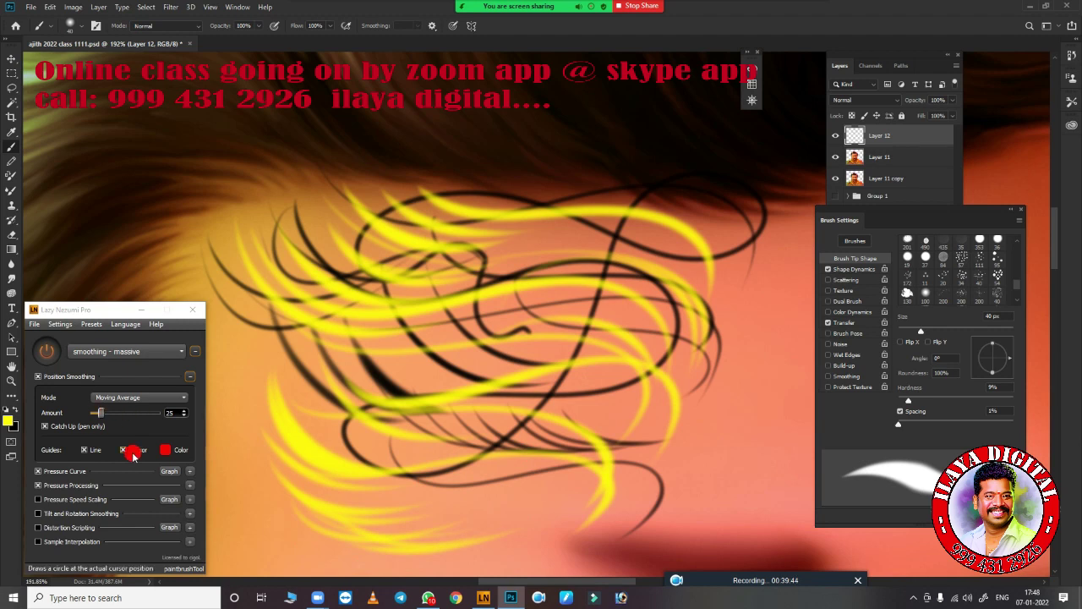
pyautogui.hotkey('ctrl', 'z')
pyautogui.hotkey('ctrl', 'z')
pyautogui.hotkey('ctrl', 'z')
pyautogui.hotkey('ctrl', 'z')
pyautogui.hotkey('ctrl', 'z')
pyautogui.hotkey('ctrl', 'z')
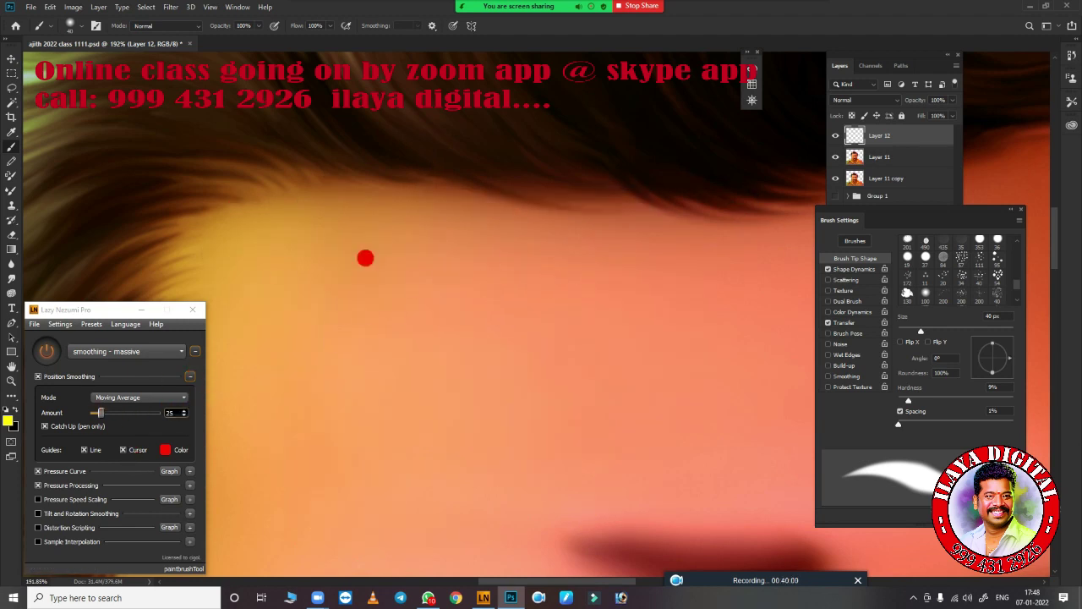
# Step: Switch to the Pen tool and trace the first curved strand path along the hair's left edge
pyautogui.click(13, 322)
pyautogui.rightClick(429, 285)
pyautogui.press('Escape')
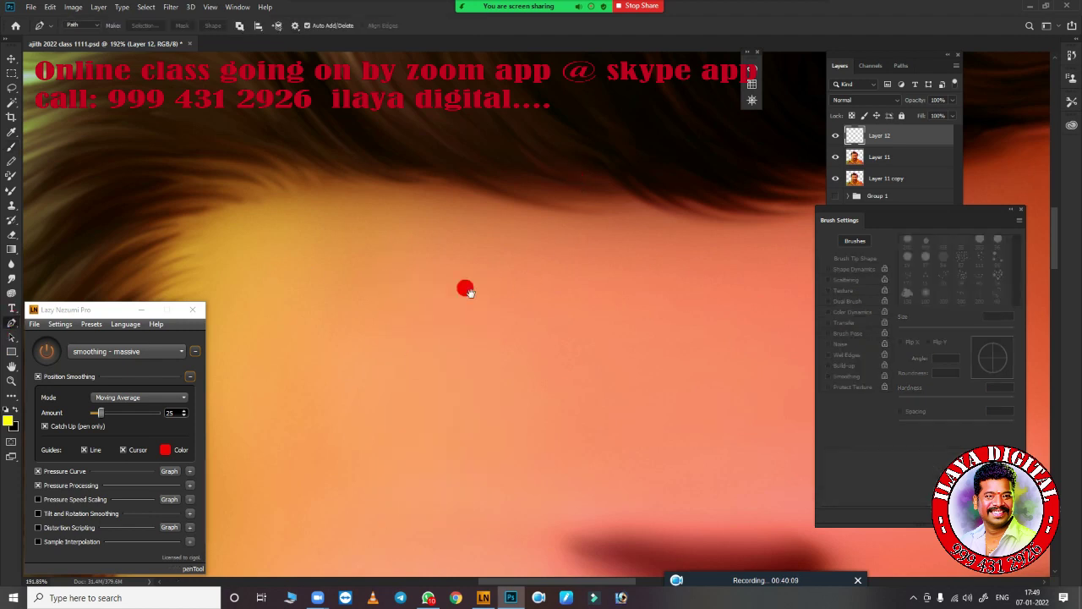
pyautogui.scroll(-3, 464, 285)
pyautogui.scroll(2, 596, 327)
pyautogui.click(348, 333)
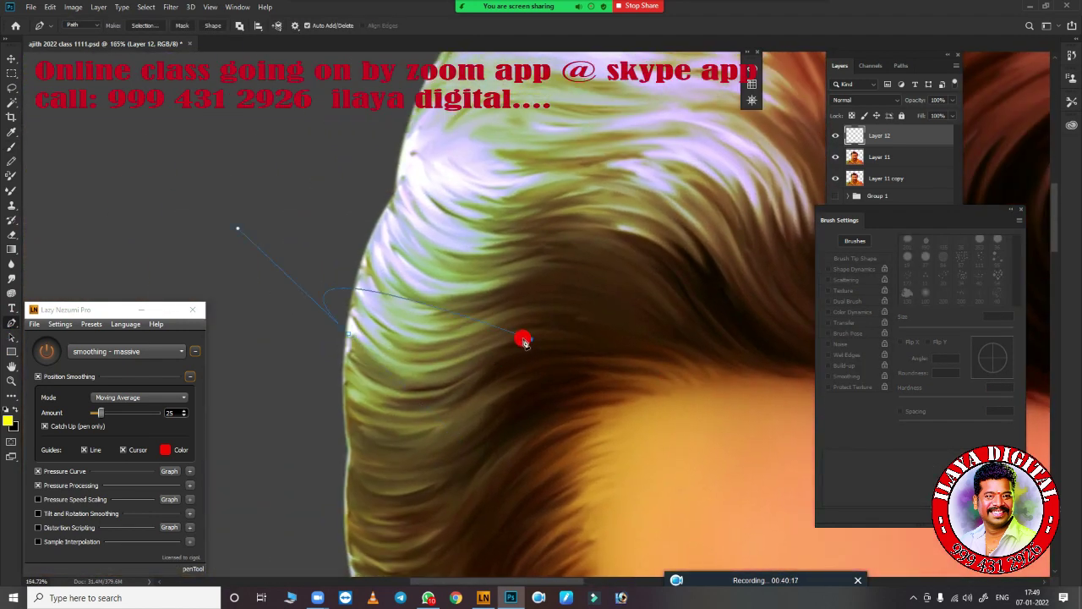
pyautogui.moveTo(504, 342); pyautogui.dragTo(612, 280)
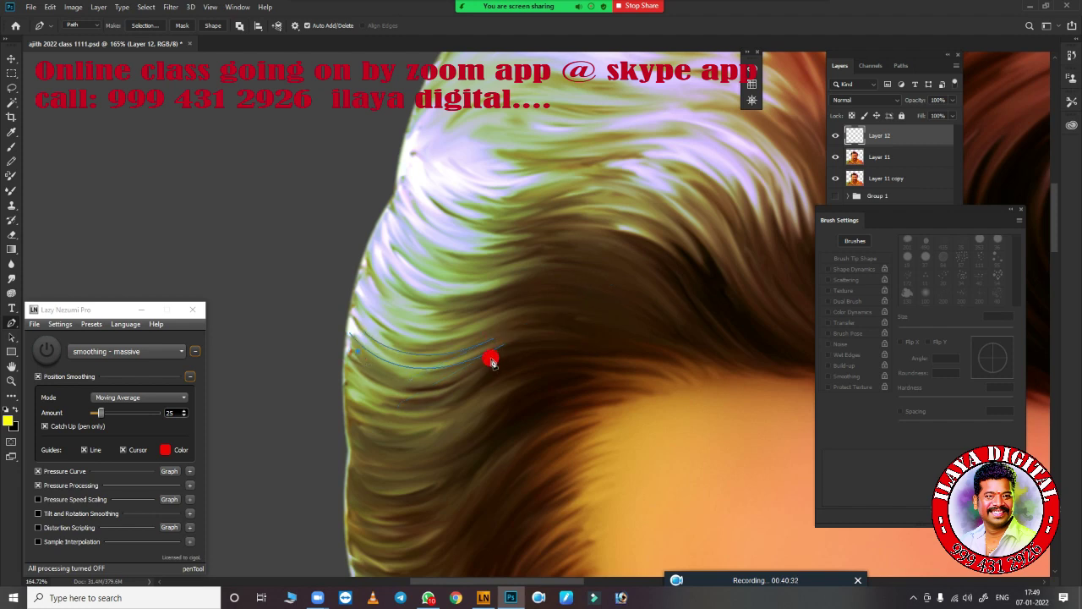
# Step: Trace several more curved strand paths stacked along the front hair sweep
pyautogui.click(370, 247)
pyautogui.moveTo(514, 285); pyautogui.dragTo(628, 299)
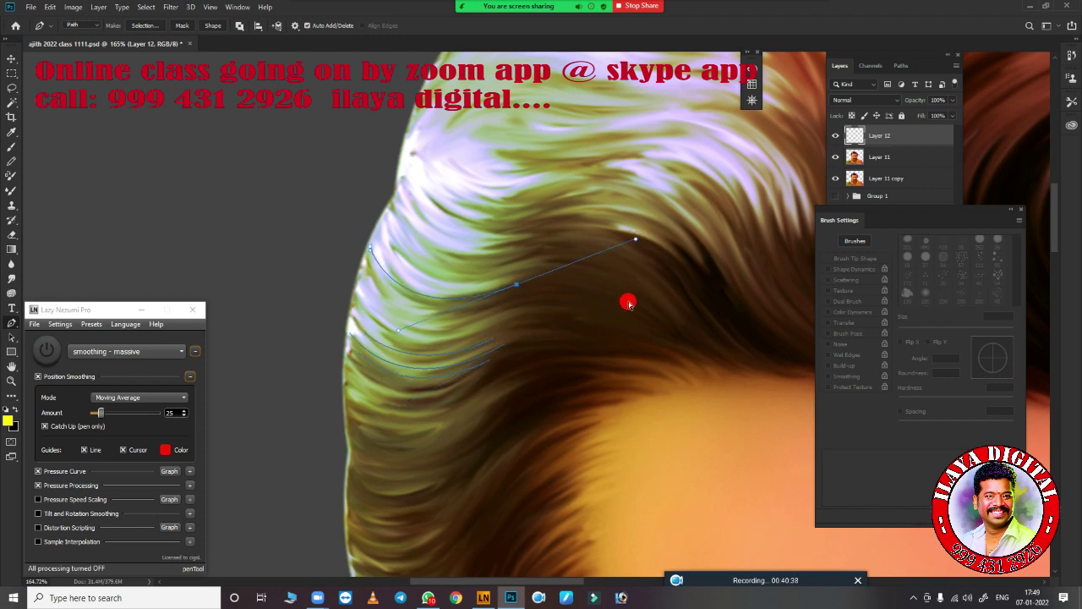
pyautogui.click(376, 271)
pyautogui.moveTo(520, 292); pyautogui.dragTo(635, 248)
pyautogui.click(360, 299)
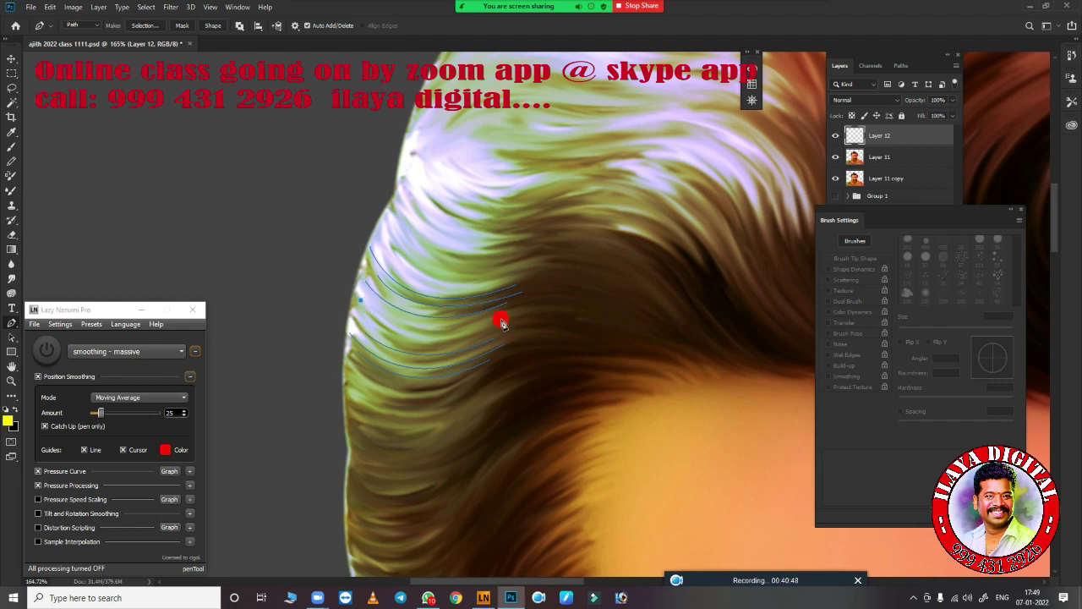
pyautogui.moveTo(501, 322); pyautogui.dragTo(608, 269)
pyautogui.click(385, 349)
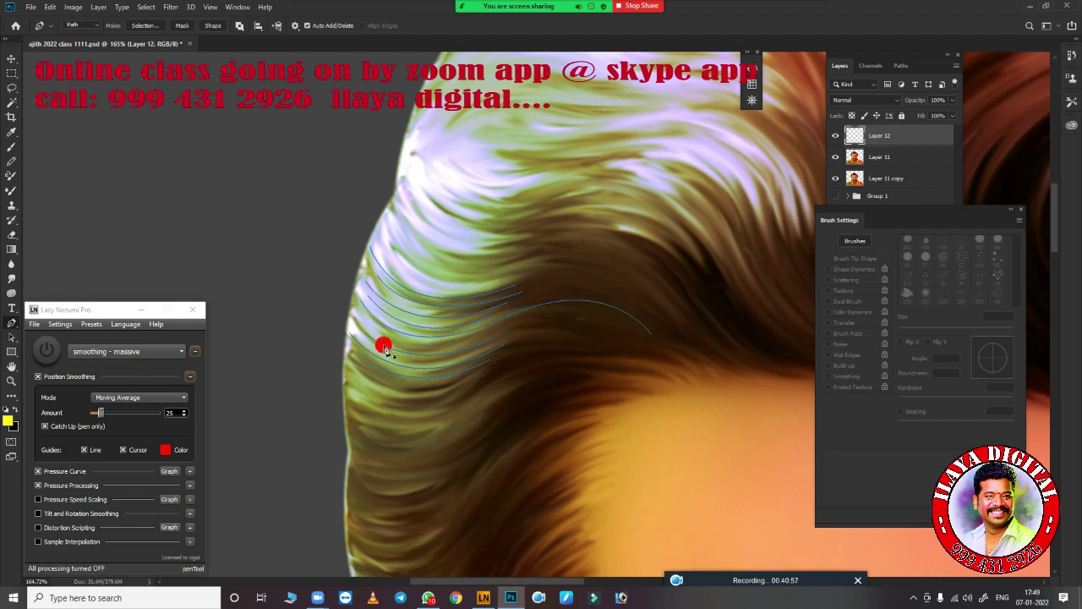
pyautogui.moveTo(507, 285); pyautogui.dragTo(587, 283)
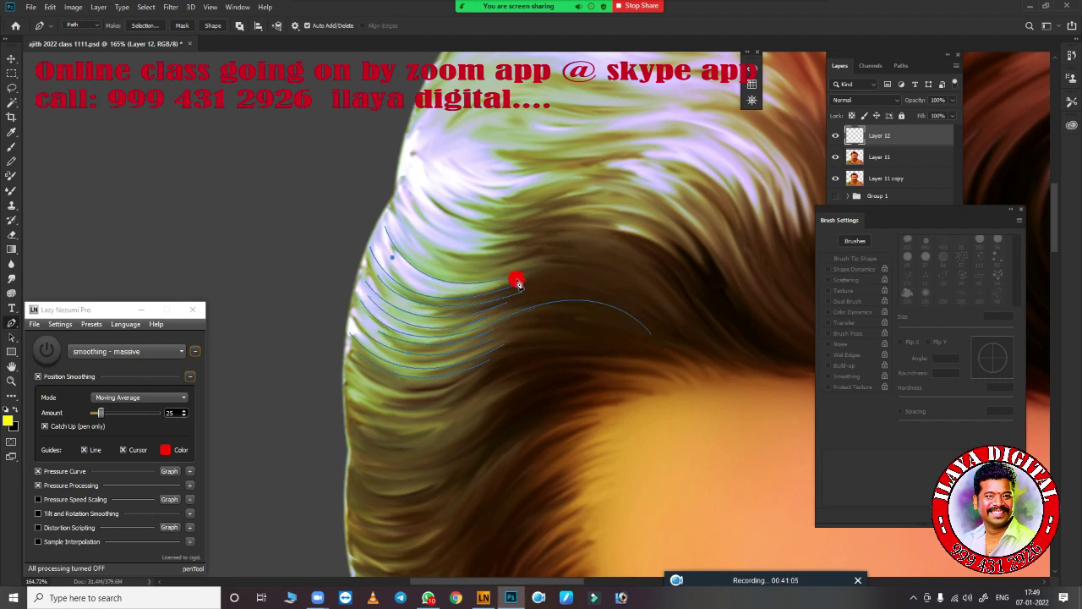
pyautogui.moveTo(672, 318); pyautogui.dragTo(734, 403)
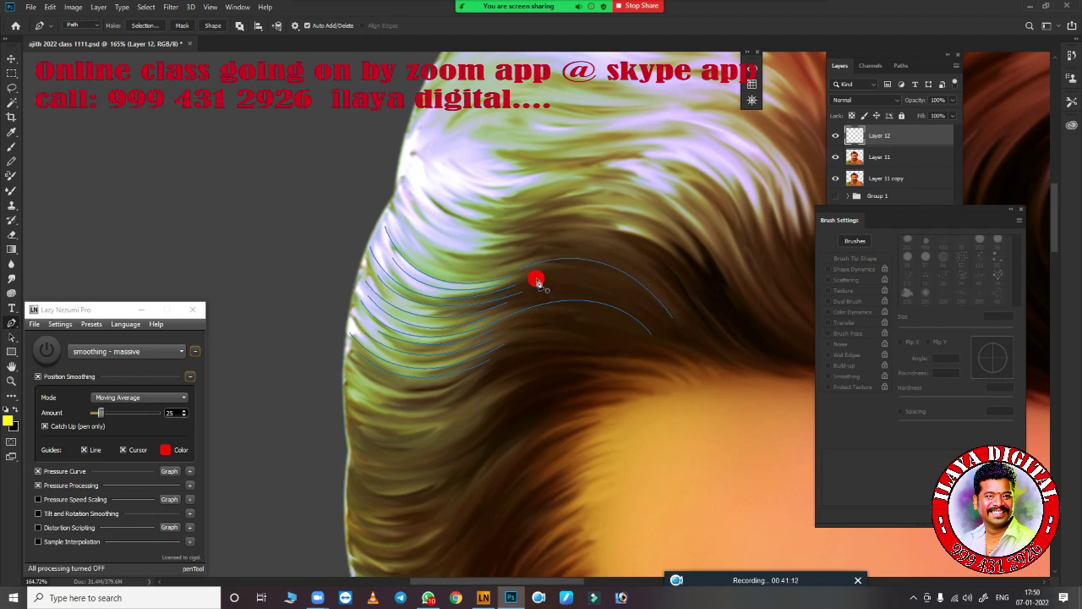
# Step: Add mid-sweep strand paths curving rightward and finish the path
pyautogui.click(525, 323)
pyautogui.moveTo(634, 333); pyautogui.dragTo(685, 377)
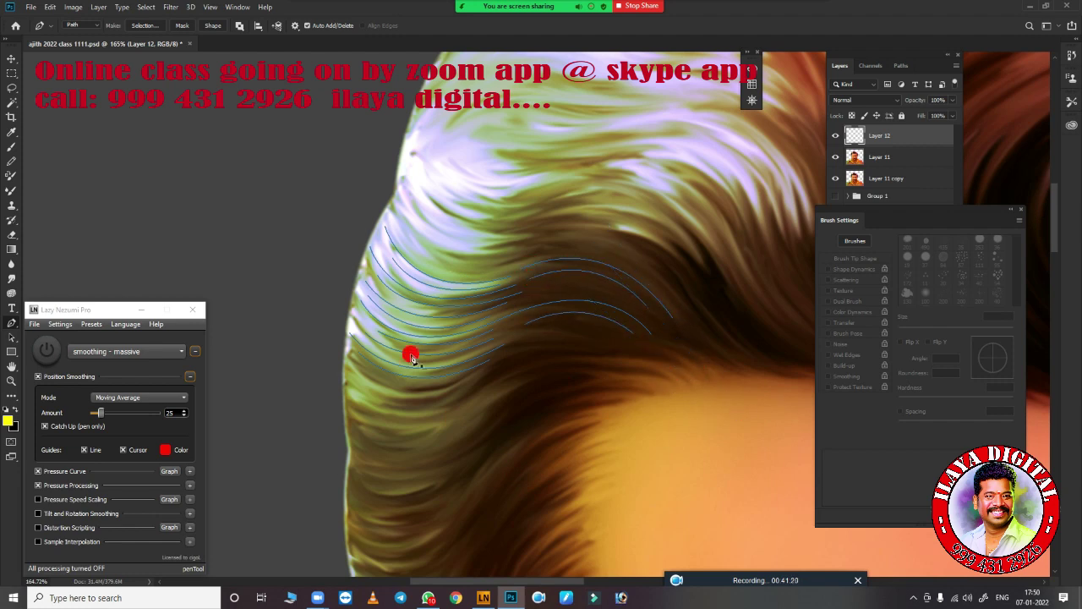
pyautogui.moveTo(525, 352); pyautogui.dragTo(677, 389)
pyautogui.click(530, 339)
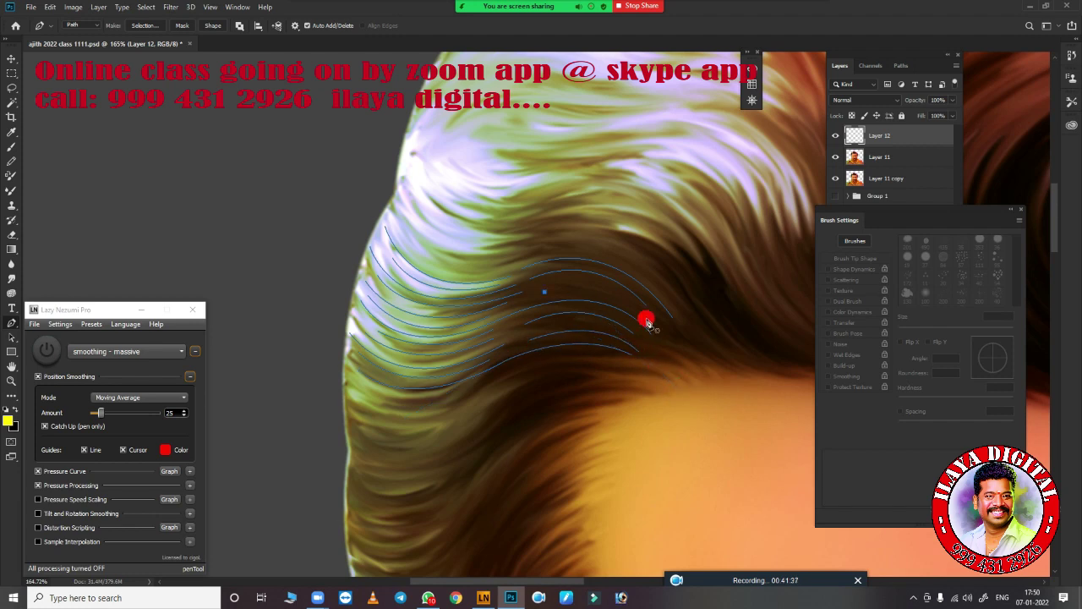
pyautogui.press('Return')
pyautogui.click(504, 353)
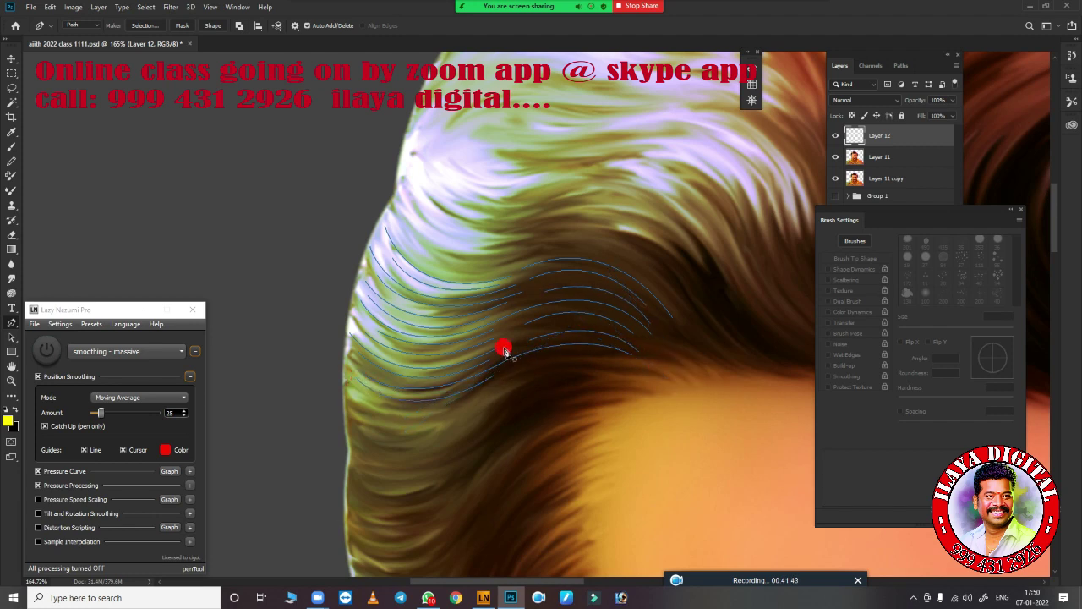
pyautogui.rightClick(622, 275)
# Step: Set the brush to 10 px and bring up Stroke Path for the drawn strand paths
pyautogui.press('b')
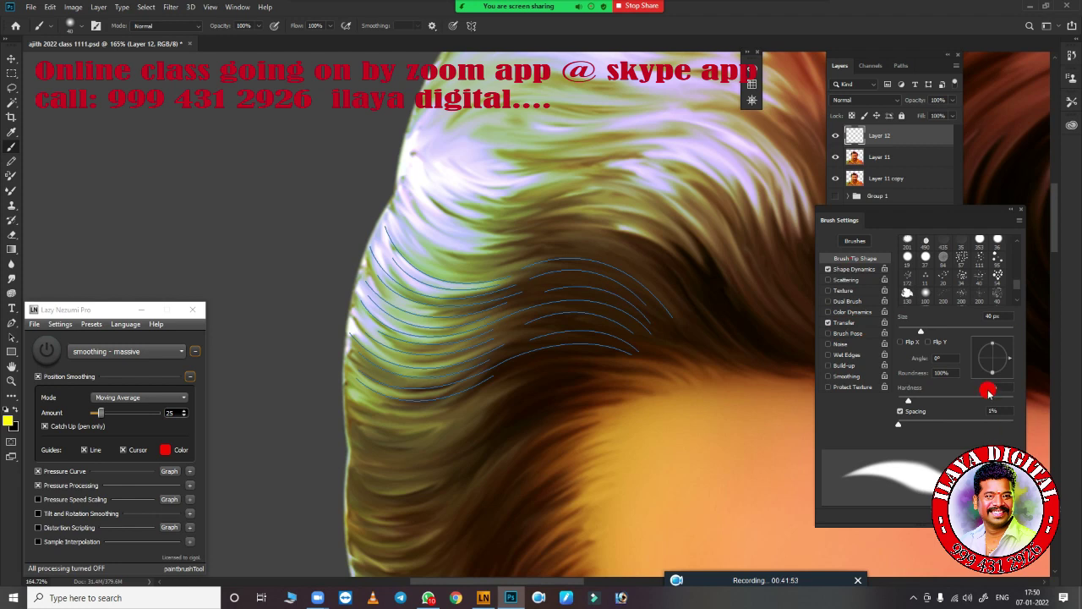
pyautogui.moveTo(920, 331); pyautogui.dragTo(910, 332)
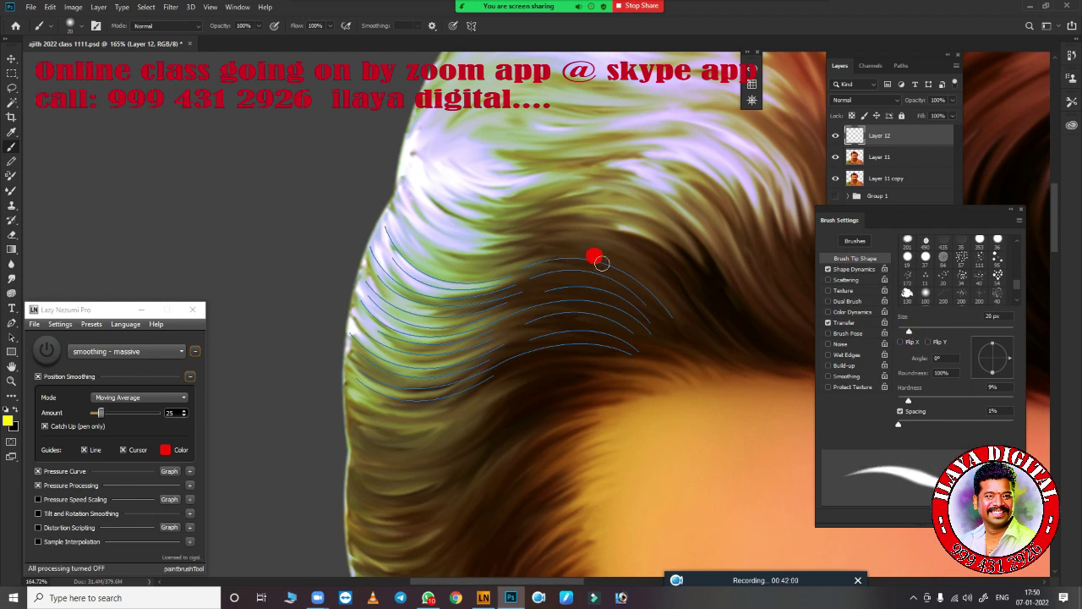
pyautogui.press('[')
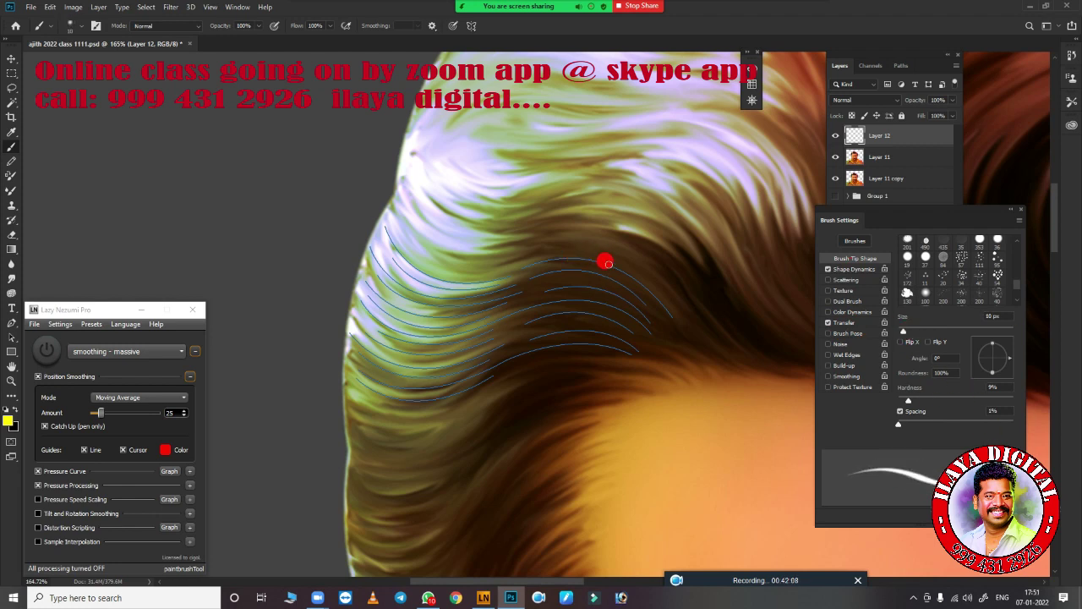
pyautogui.scroll(3, 582, 288)
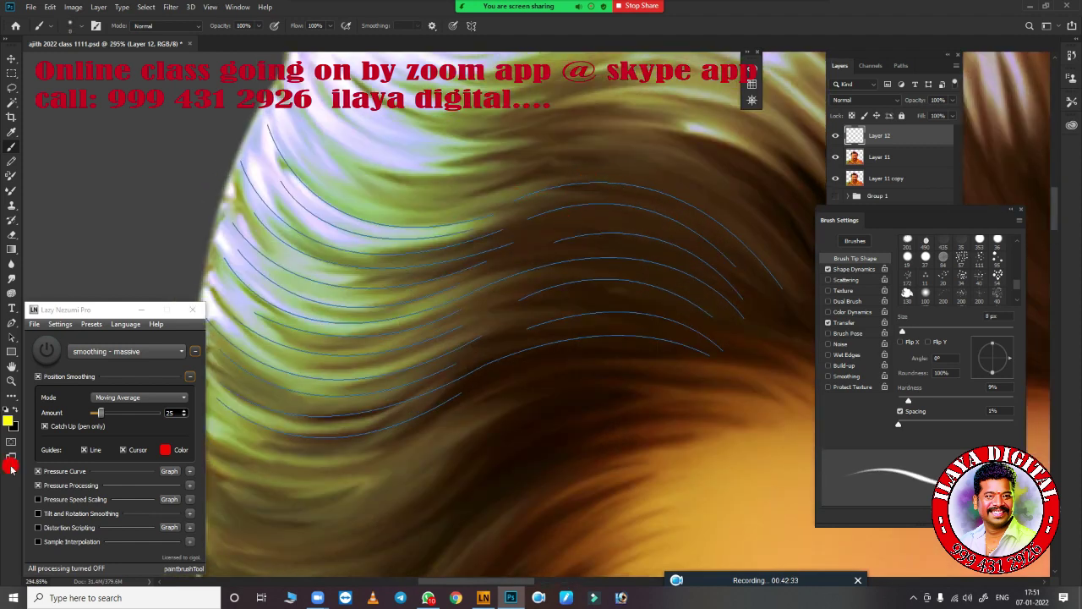
pyautogui.press('p')
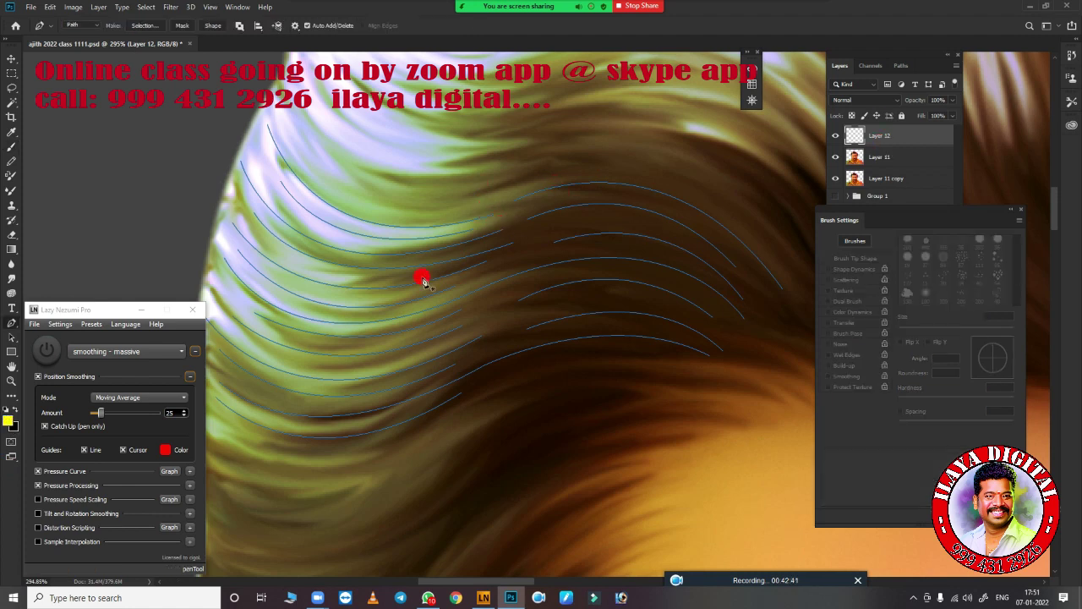
pyautogui.rightClick(624, 186)
pyautogui.click(636, 243)
# Step: Stroke the strand paths in yellow using the Brush as the stroking tool
pyautogui.click(557, 181)
pyautogui.click(522, 198)
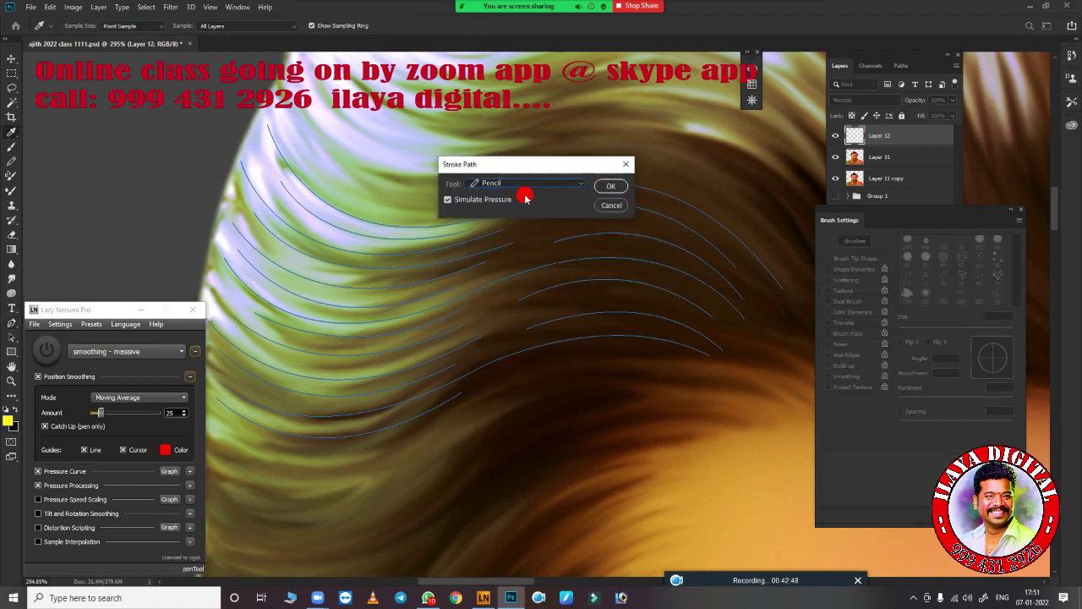
pyautogui.click(532, 198)
pyautogui.click(610, 185)
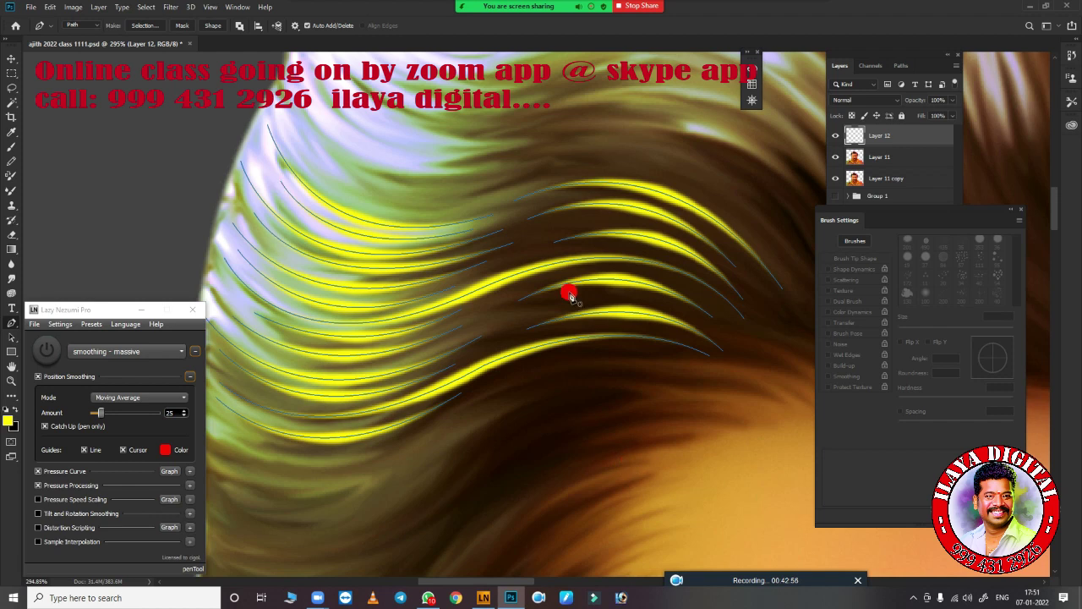
# Step: Expand the Layers panel and add a new empty layer for more strands
pyautogui.scroll(-5, 567, 312)
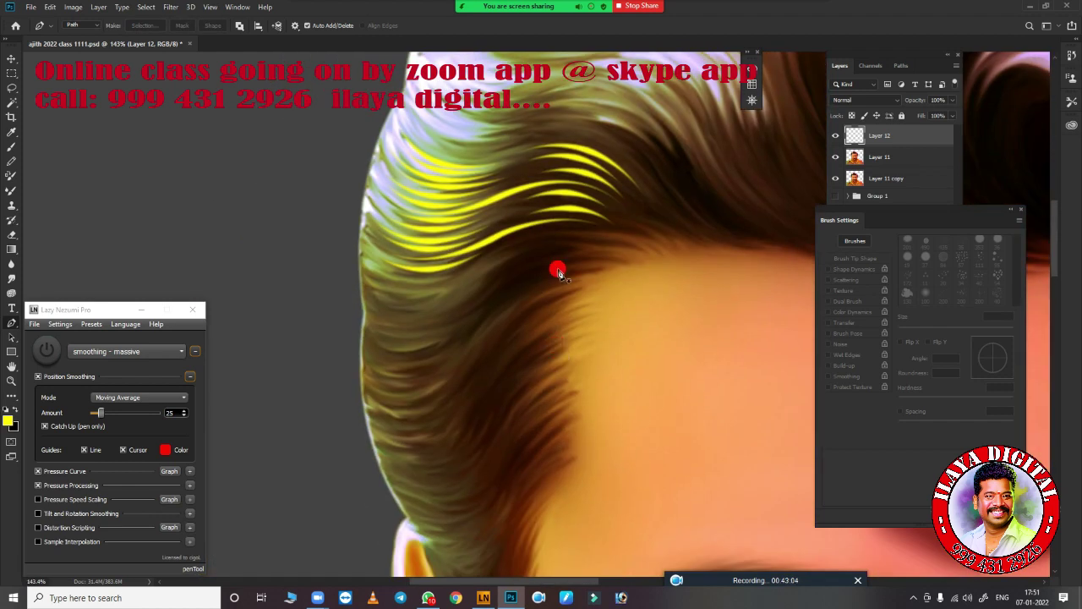
pyautogui.scroll(-5, 558, 270)
pyautogui.scroll(4, 592, 367)
pyautogui.scroll(1, 592, 355)
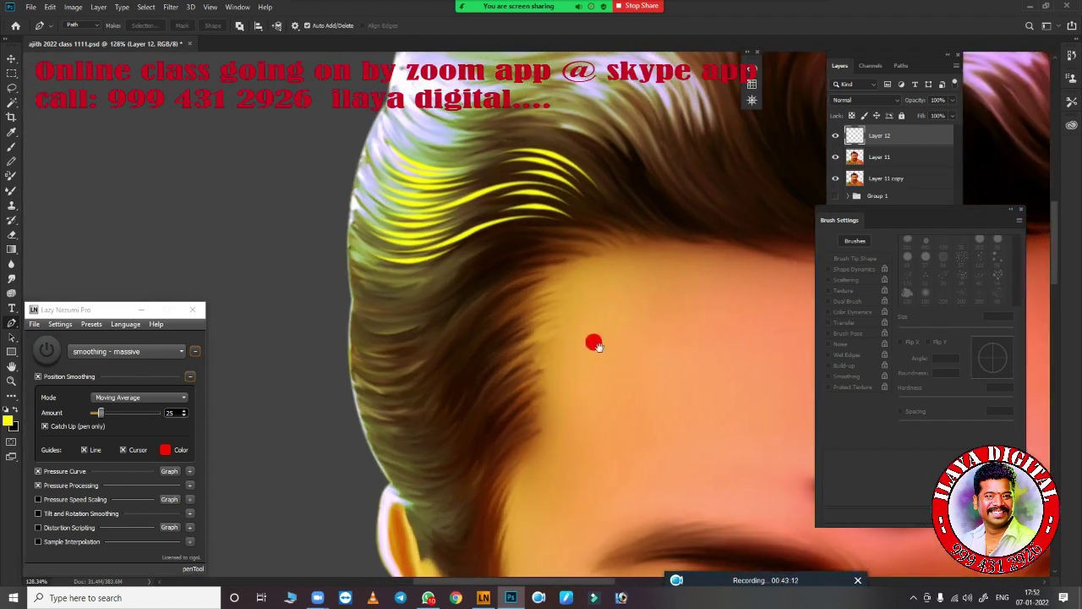
pyautogui.scroll(1, 592, 343)
pyautogui.moveTo(965, 227); pyautogui.dragTo(970, 391)
pyautogui.click(924, 329)
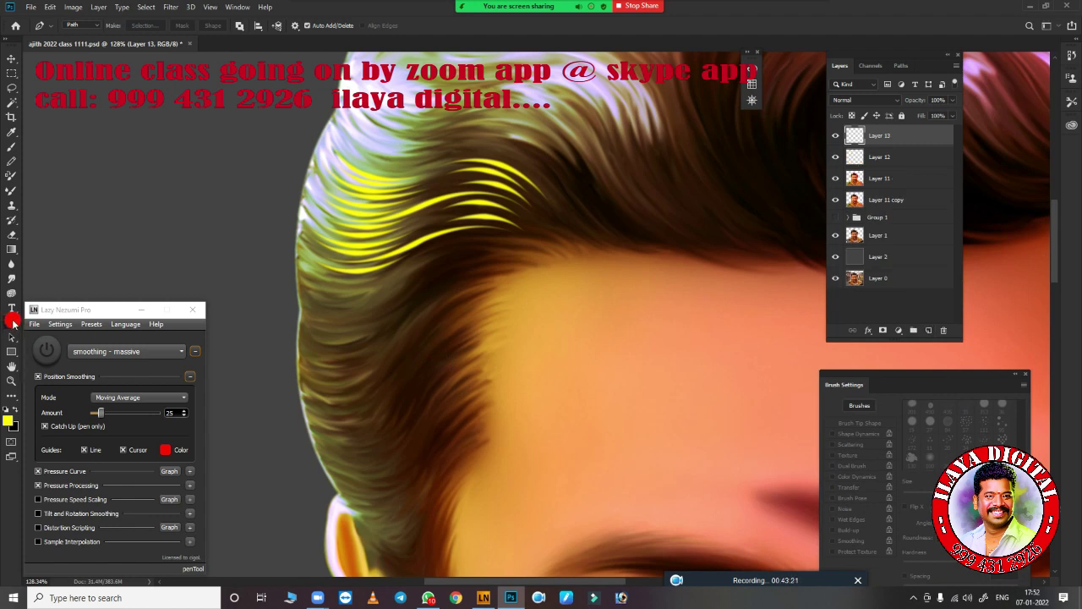
# Step: Switch to the Freeform Pen and sketch five strand curves across the hair
pyautogui.rightClick(11, 322)
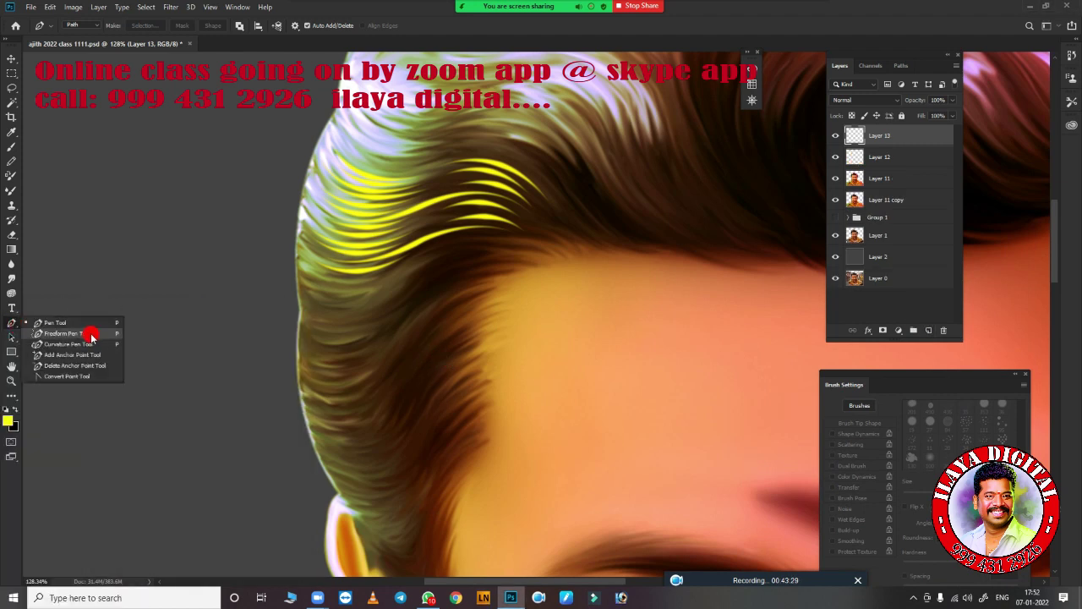
pyautogui.click(90, 333)
pyautogui.scroll(2, 380, 313)
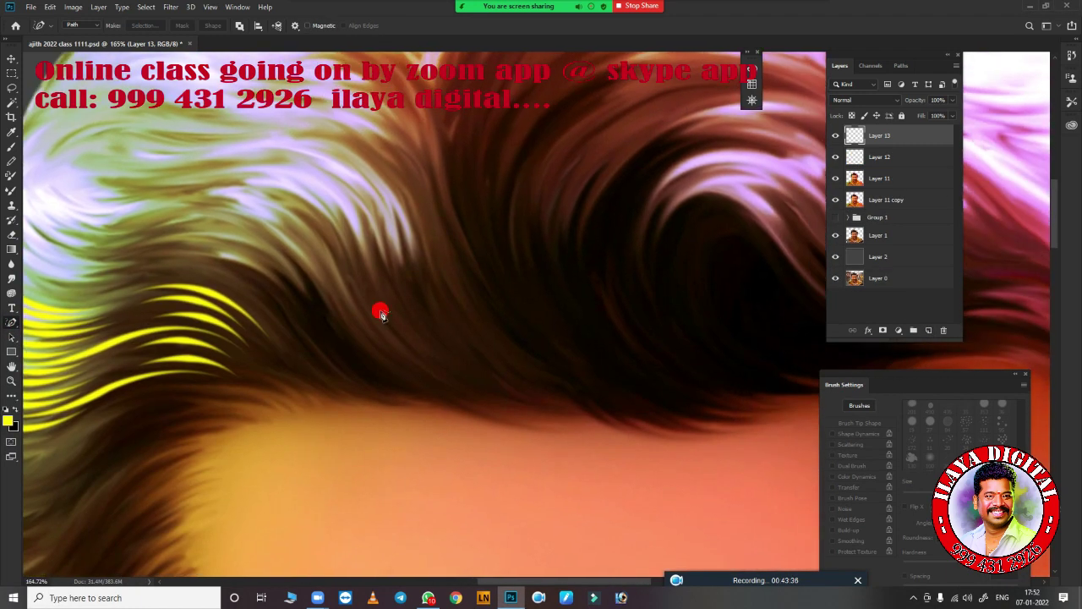
pyautogui.moveTo(169, 199); pyautogui.dragTo(386, 321)
pyautogui.moveTo(304, 181)
pyautogui.mouseDown()
pyautogui.moveTo(386, 225)
pyautogui.moveTo(327, 321)
pyautogui.mouseUp()
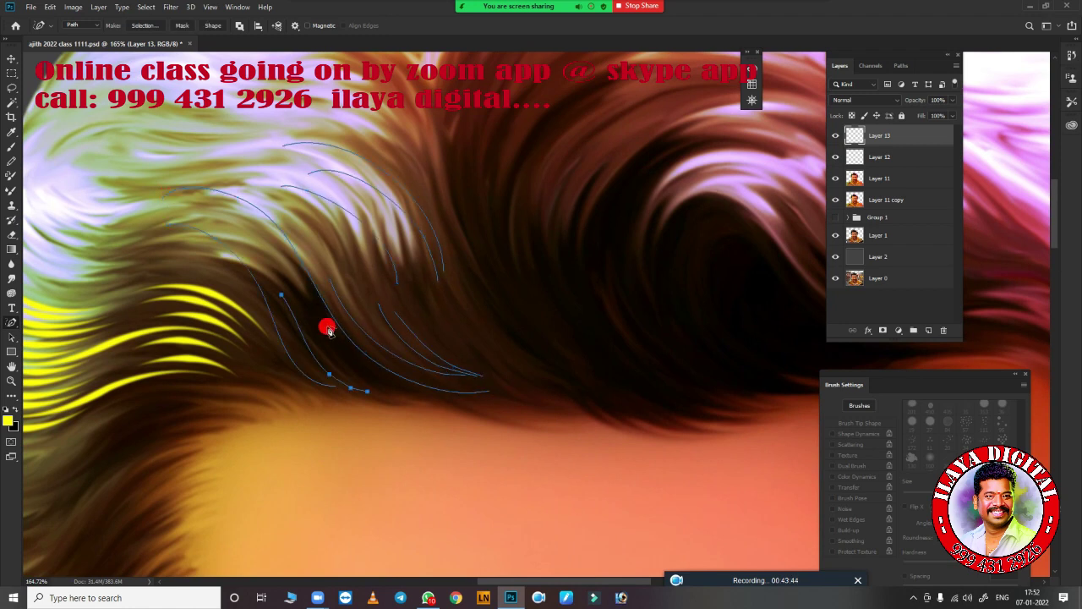
pyautogui.moveTo(175, 208)
pyautogui.mouseDown()
pyautogui.moveTo(327, 188)
pyautogui.moveTo(551, 367)
pyautogui.mouseUp()
pyautogui.moveTo(420, 439); pyautogui.dragTo(657, 385)
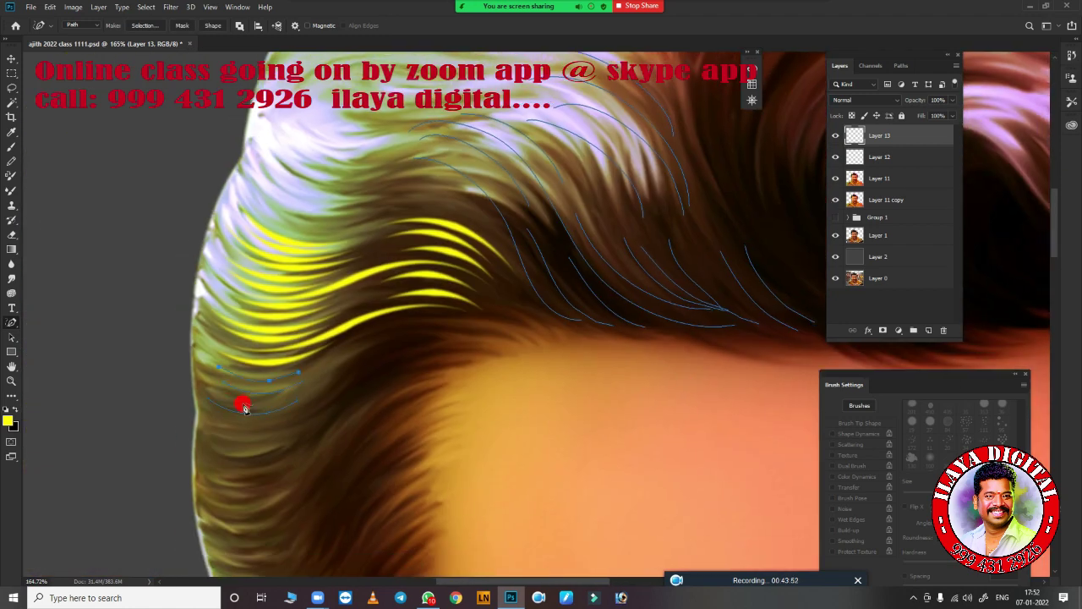
pyautogui.moveTo(212, 431); pyautogui.dragTo(449, 357)
# Step: Set the foreground colour to magenta in the Color Picker
pyautogui.click(10, 420)
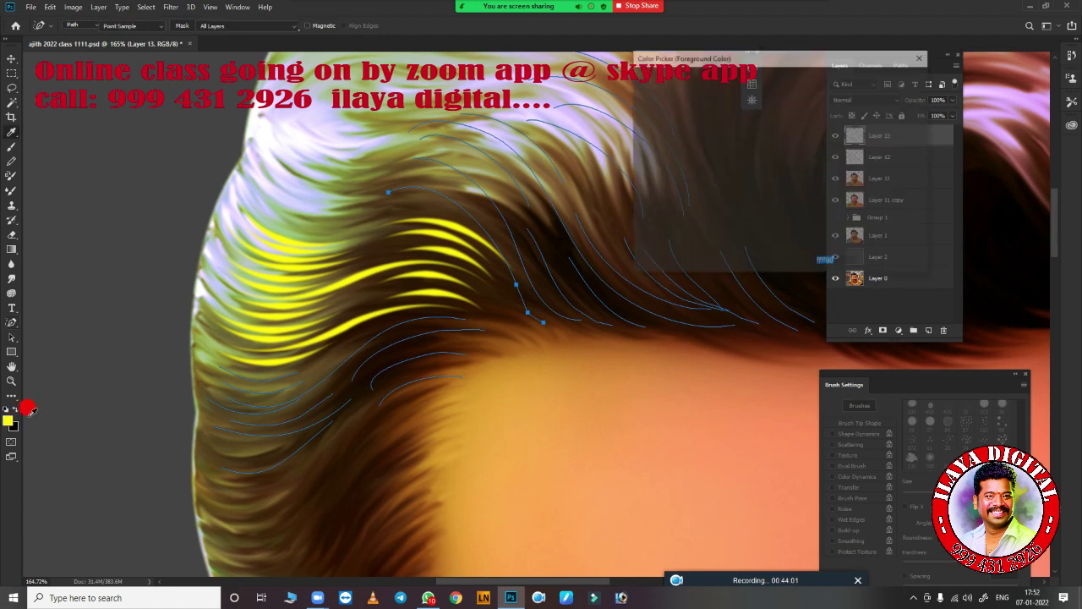
pyautogui.click(724, 96)
pyautogui.click(898, 75)
pyautogui.moveTo(601, 414); pyautogui.dragTo(500, 411)
pyautogui.rightClick(541, 382)
pyautogui.press('Escape')
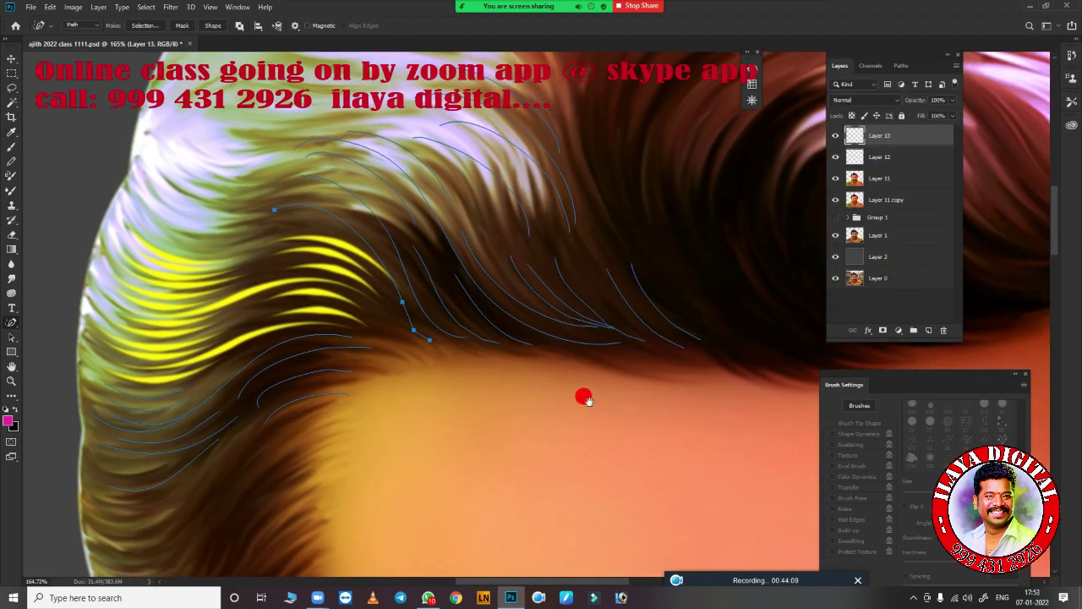
# Step: Add one more curve on the right and stroke all strand paths in magenta
pyautogui.moveTo(599, 150); pyautogui.dragTo(741, 332)
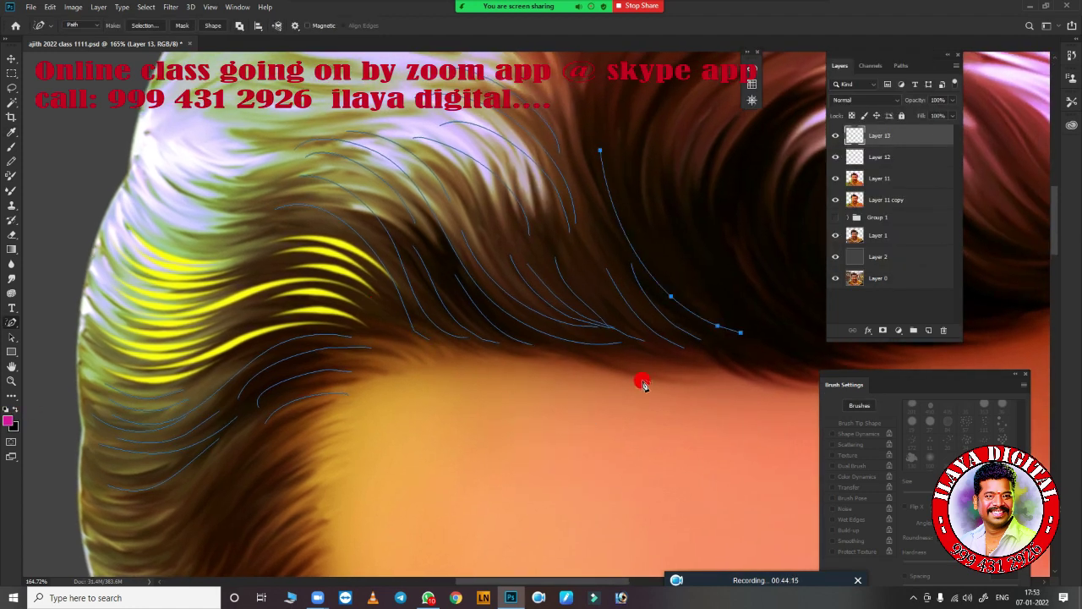
pyautogui.rightClick(512, 369)
pyautogui.click(558, 212)
pyautogui.press('Return')
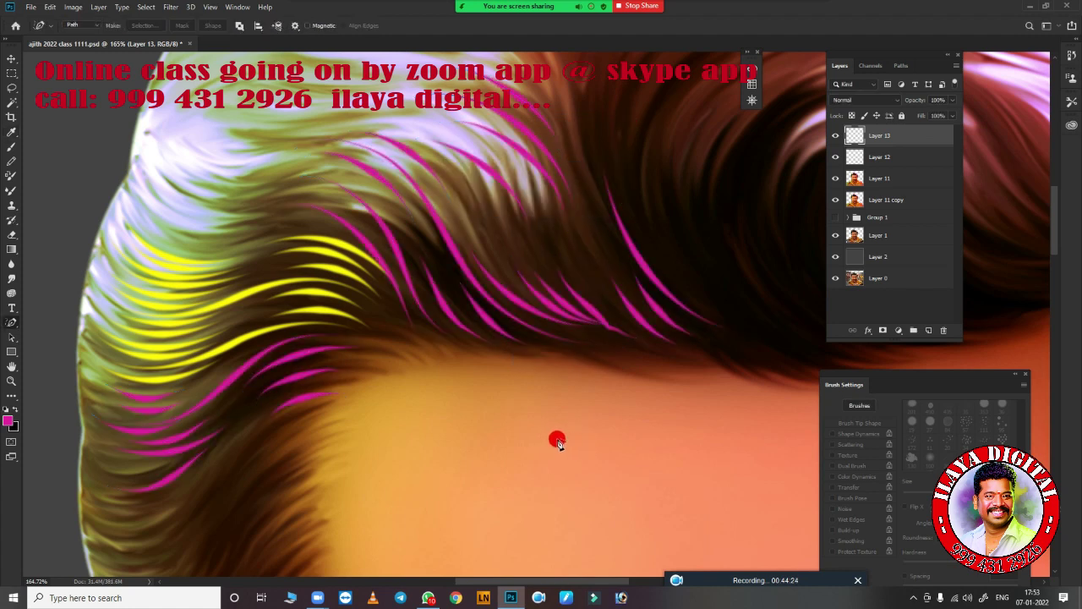
pyautogui.scroll(-3, 499, 422)
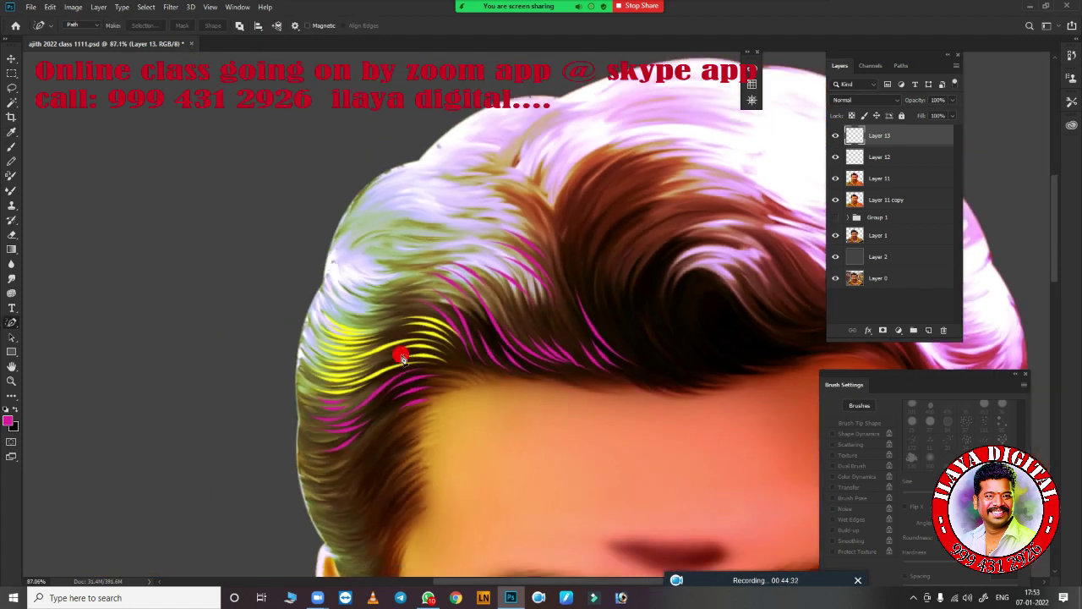
pyautogui.scroll(3, 401, 358)
# Step: Paint three thin dark strands along the hairline with the Brush
pyautogui.press('b')
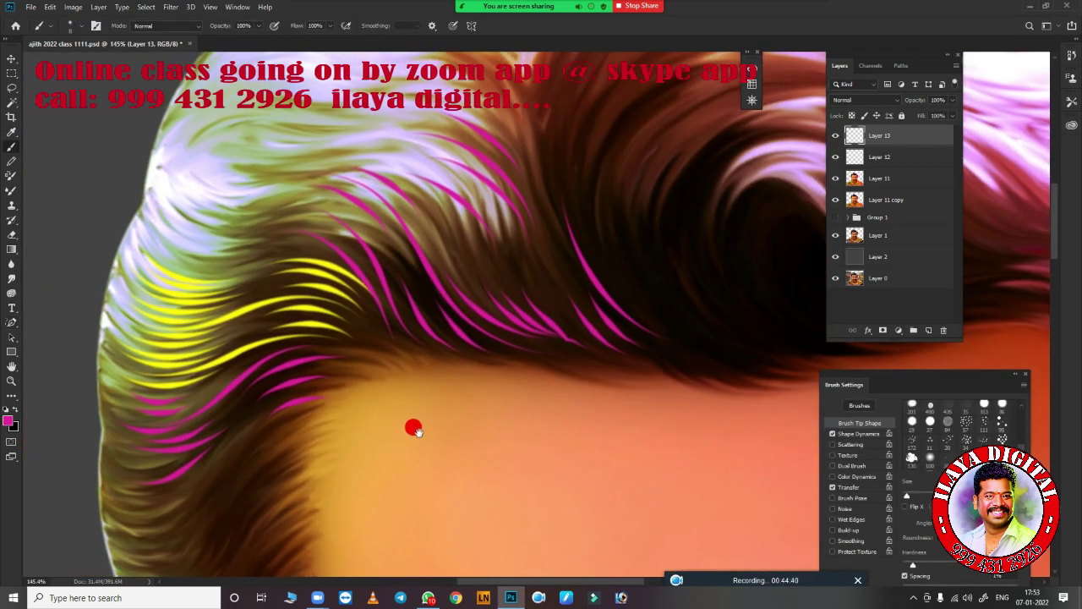
pyautogui.moveTo(422, 355); pyautogui.dragTo(640, 340)
pyautogui.scroll(-2, 640, 340)
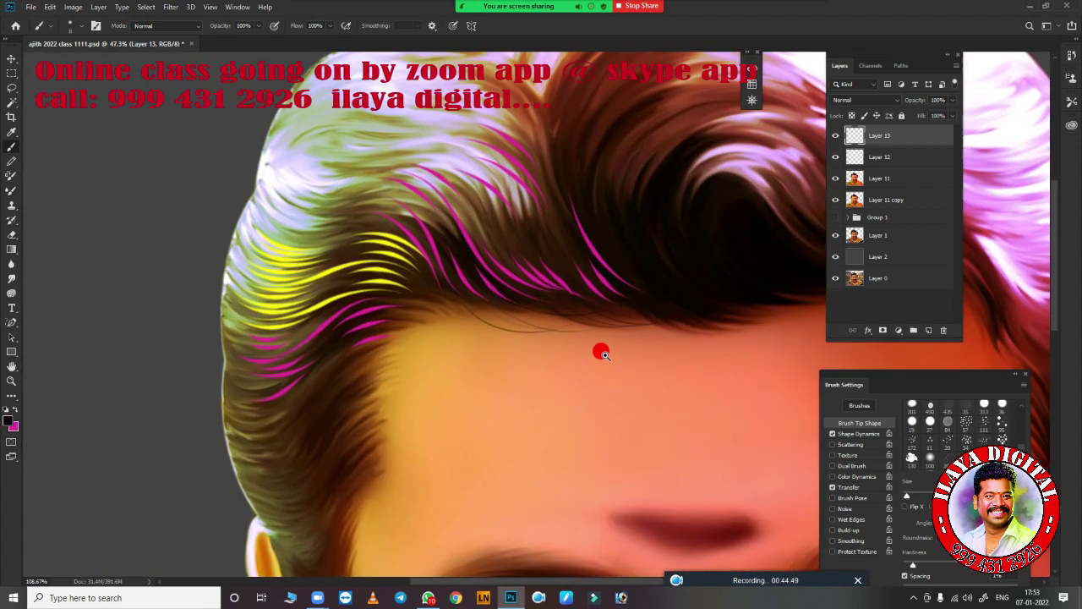
pyautogui.moveTo(303, 224); pyautogui.dragTo(385, 203)
pyautogui.moveTo(250, 264); pyautogui.dragTo(319, 169)
pyautogui.scroll(-3, 520, 254)
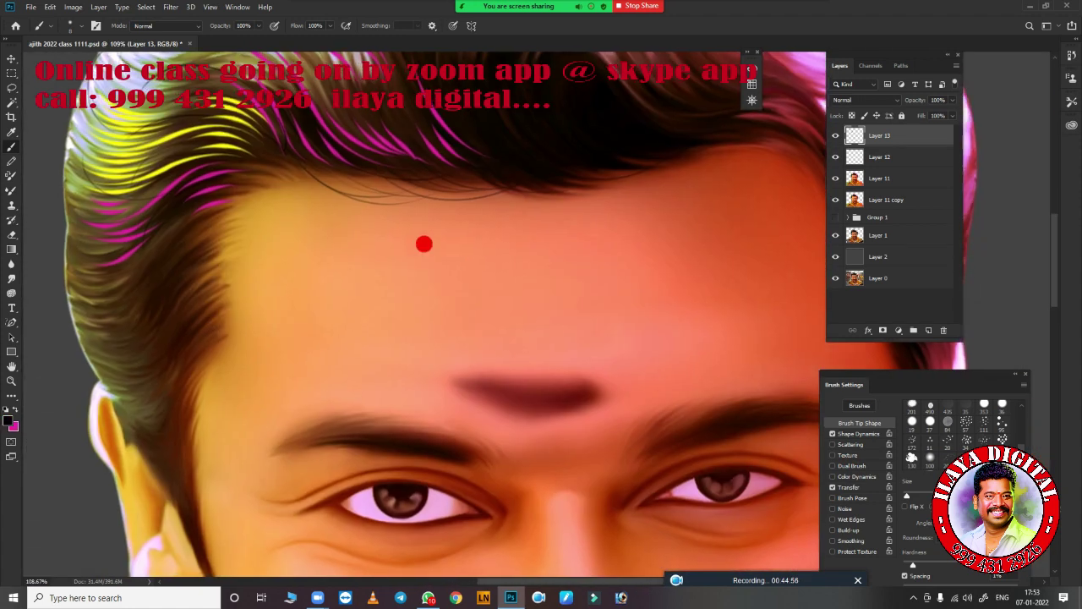
pyautogui.scroll(5, 422, 242)
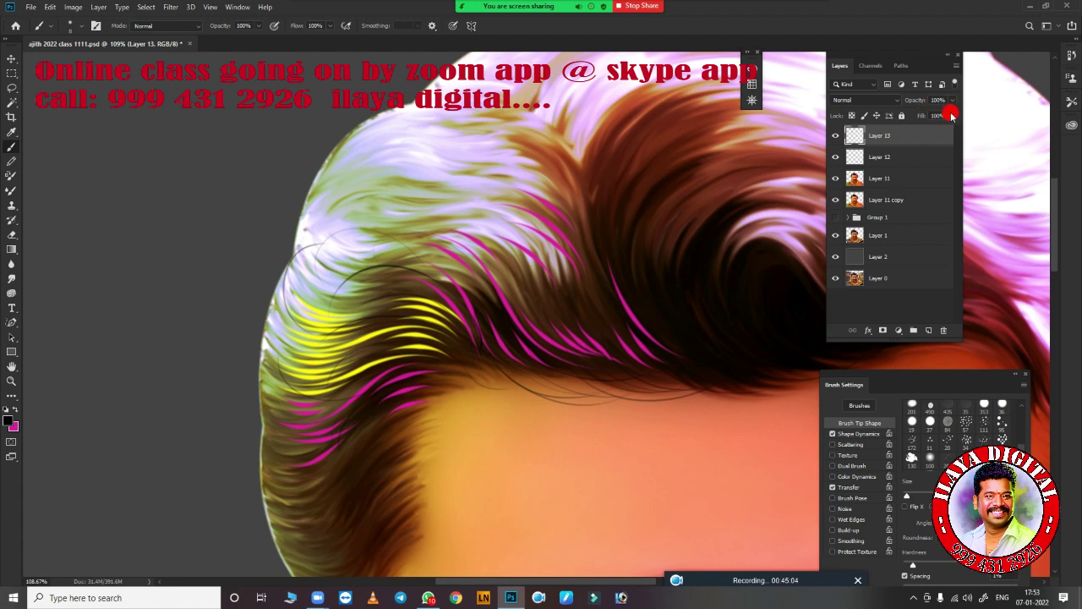
# Step: On Layer 12, paint two curved strands curling onto the forehead
pyautogui.hotkey('alt', '[')
pyautogui.scroll(-5, 501, 393)
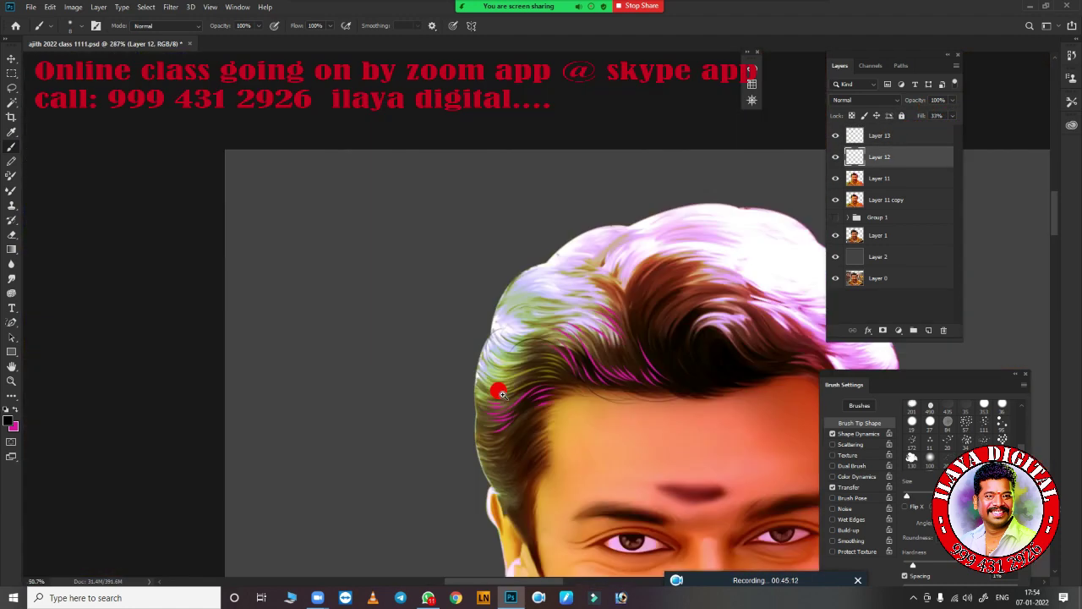
pyautogui.scroll(-1, 755, 296)
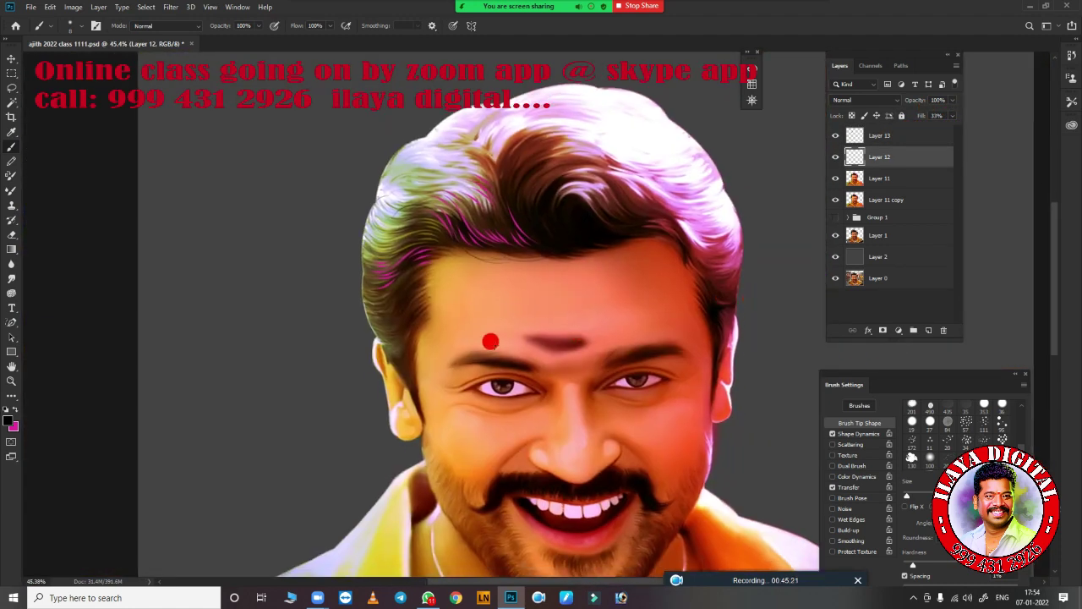
pyautogui.scroll(10, 454, 287)
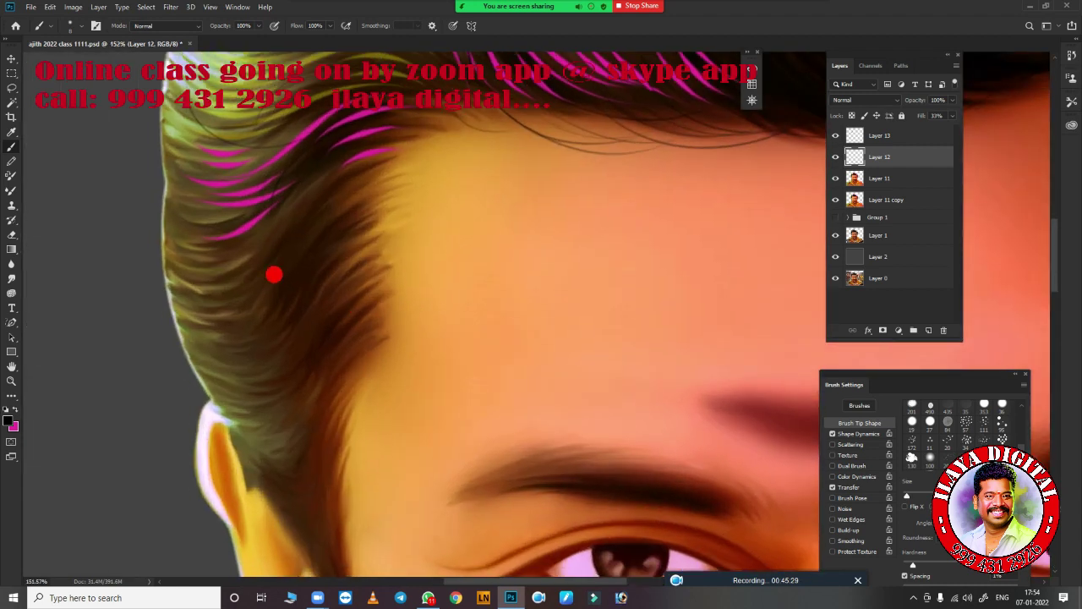
pyautogui.moveTo(367, 228); pyautogui.dragTo(575, 252)
pyautogui.moveTo(419, 196); pyautogui.dragTo(436, 228)
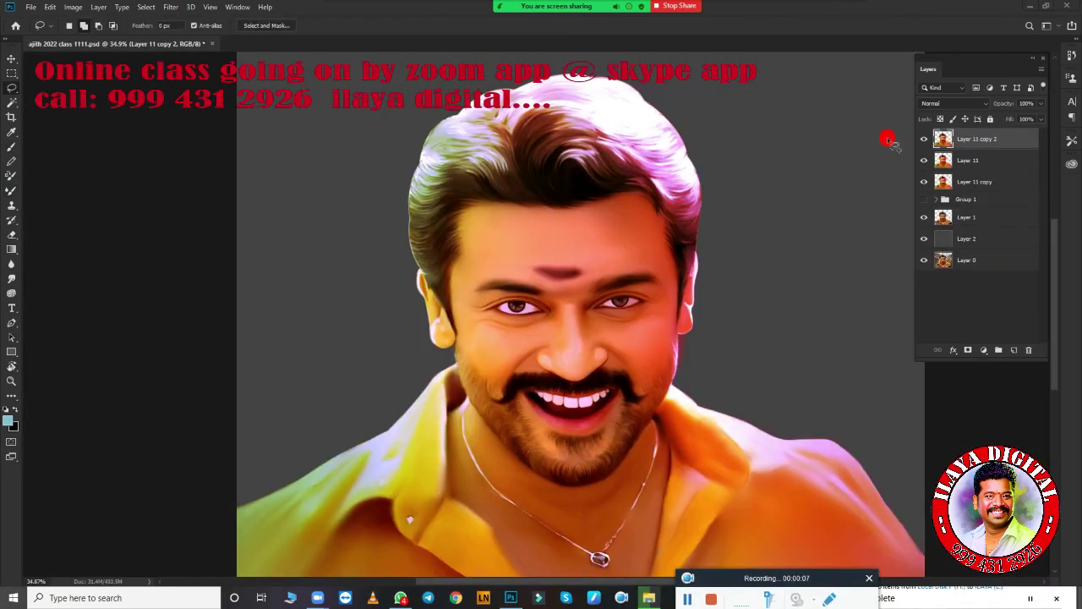
# Step: Lasso the hair area, feather it 25 px, and copy it to a new layer
pyautogui.moveTo(753, 93); pyautogui.dragTo(744, 160)
pyautogui.hotkey('shift', 'F6')
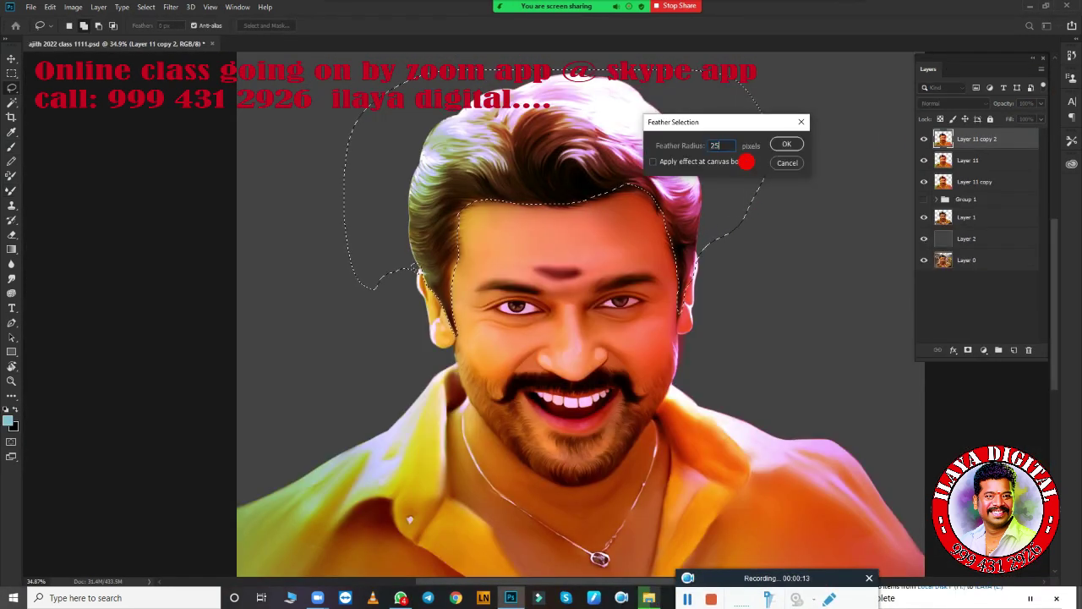
pyautogui.press('Return')
pyautogui.hotkey('ctrl', 'j')
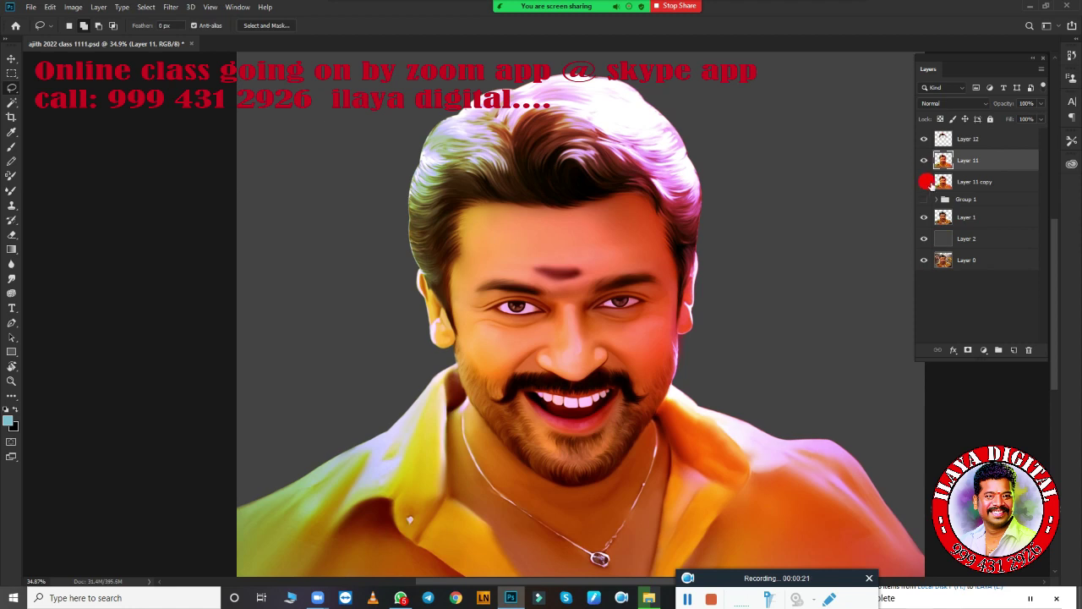
# Step: Hide Layer 11 copy, try Multiply then a warmer blend mode, and hide Layer 12
pyautogui.click(924, 182)
pyautogui.click(953, 103)
pyautogui.click(938, 142)
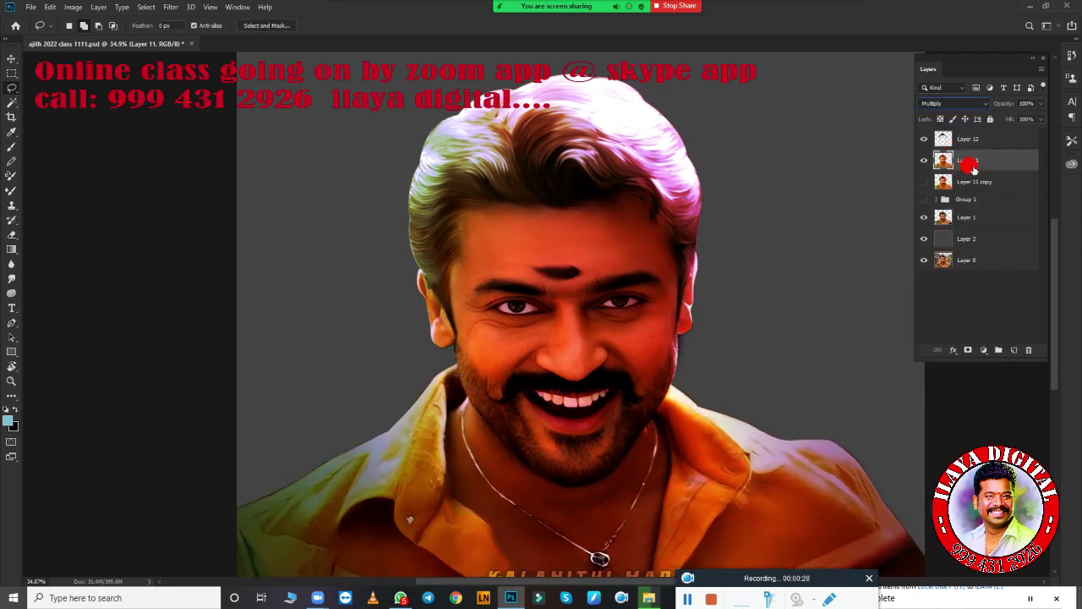
pyautogui.click(953, 103)
pyautogui.click(954, 133)
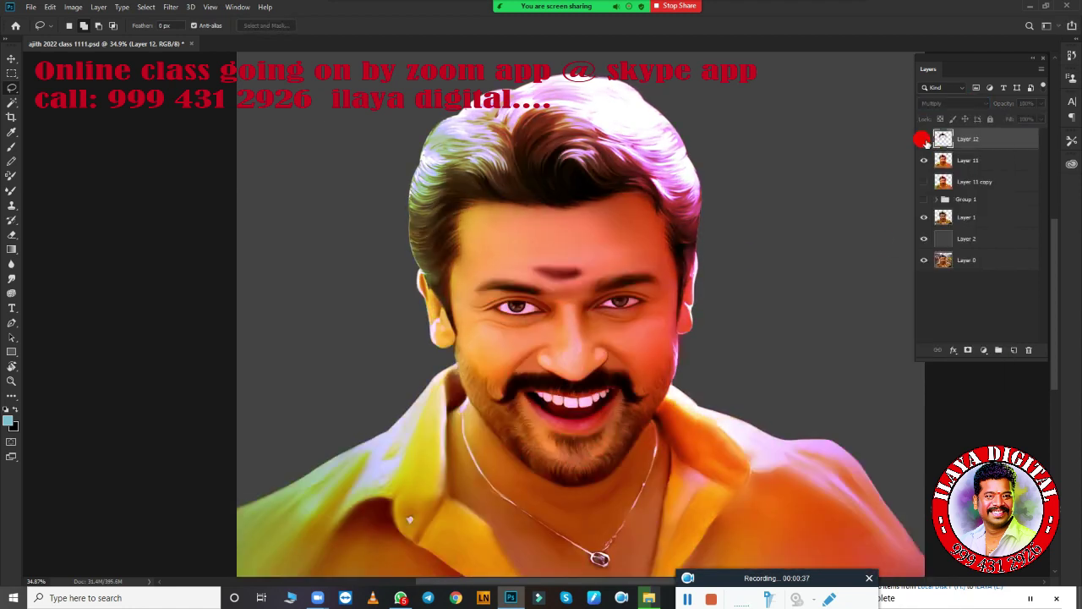
pyautogui.click(924, 140)
pyautogui.click(924, 140)
pyautogui.click(924, 140)
pyautogui.click(1014, 349)
# Step: Add a blank layer on top, zoom into the hair, and rotate the view about 21°
pyautogui.keyDown('ctrl'); pyautogui.click(566, 224); pyautogui.keyUp('ctrl')
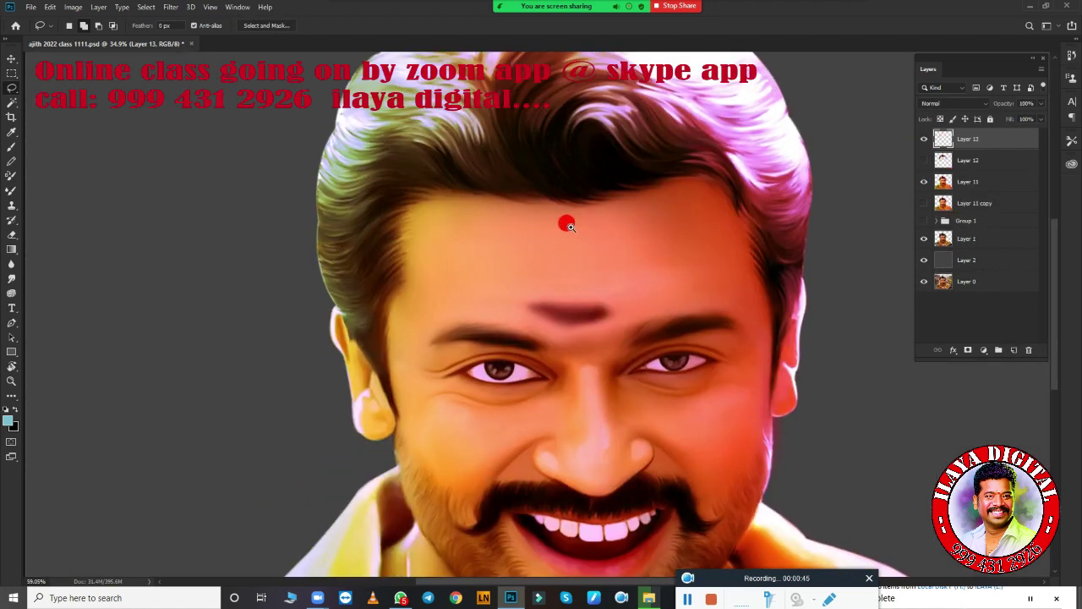
pyautogui.click(560, 211)
pyautogui.click(599, 150)
pyautogui.press('r')
pyautogui.moveTo(416, 338)
pyautogui.mouseDown()
pyautogui.moveTo(177, 283)
pyautogui.moveTo(623, 225)
pyautogui.mouseUp()
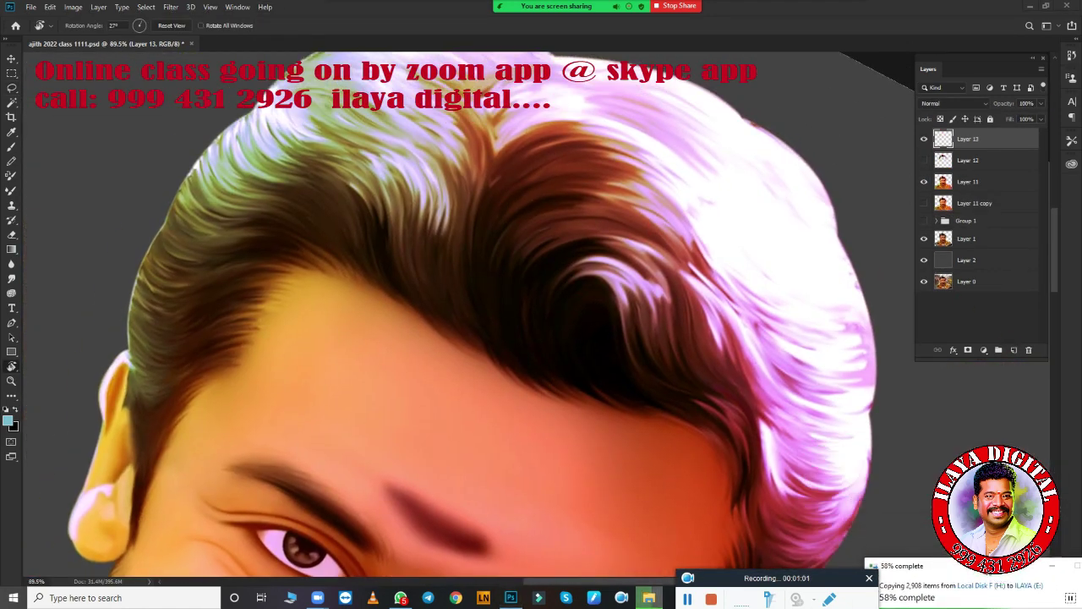
# Step: Pick a Brush preset and inspect its Shape Dynamics in Brush Settings
pyautogui.press('b')
pyautogui.rightClick(372, 235)
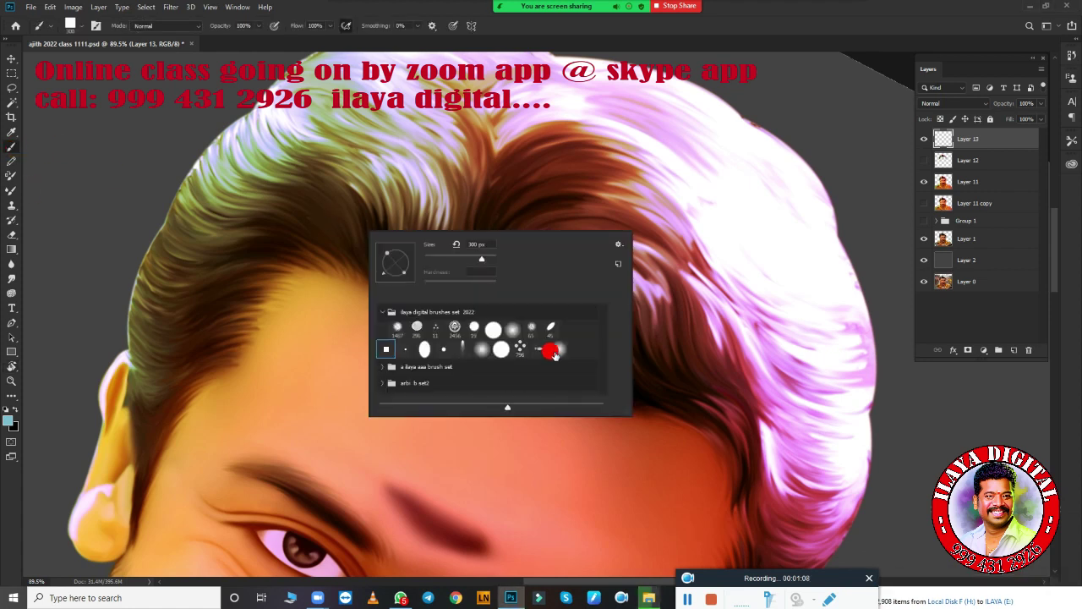
pyautogui.doubleClick(473, 351)
pyautogui.press('F5')
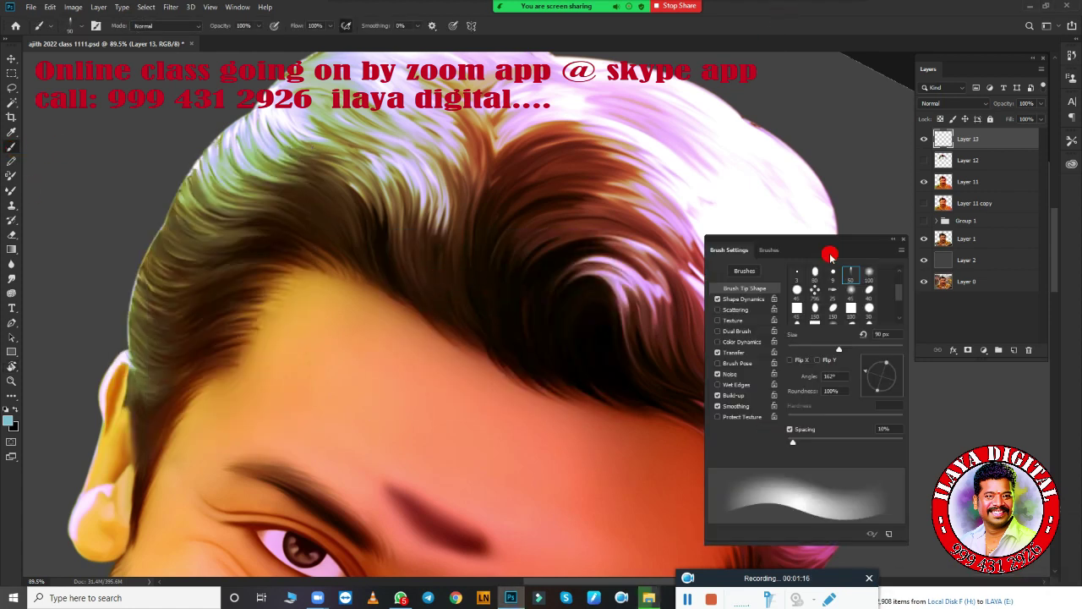
pyautogui.moveTo(828, 248); pyautogui.dragTo(972, 304)
pyautogui.click(888, 361)
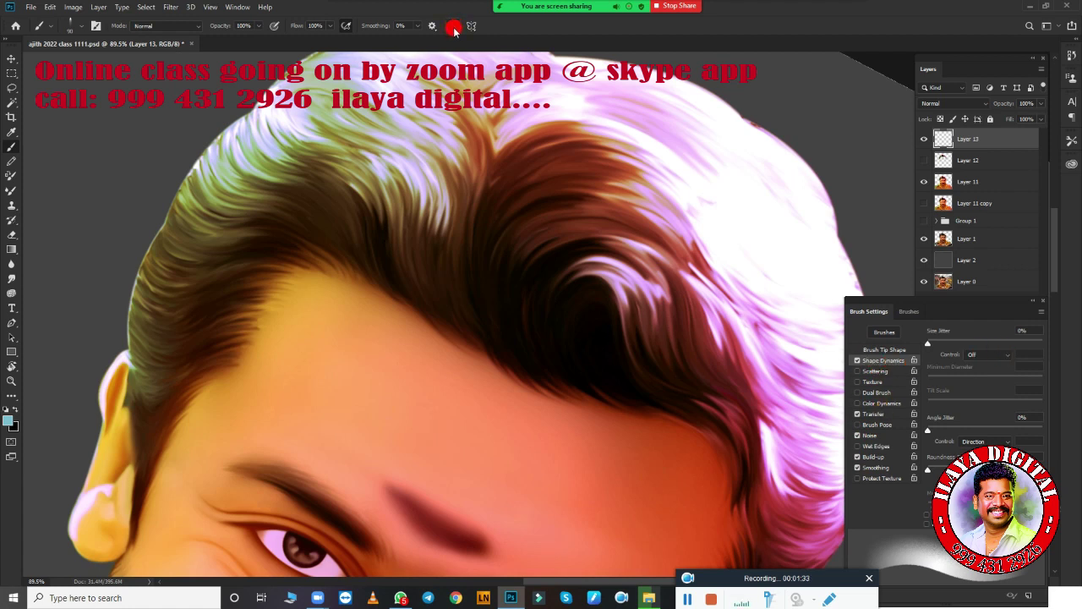
pyautogui.click(1042, 301)
# Step: Check the Eraser presets, then set the Brush's Size Control to Pen Pressure
pyautogui.click(12, 234)
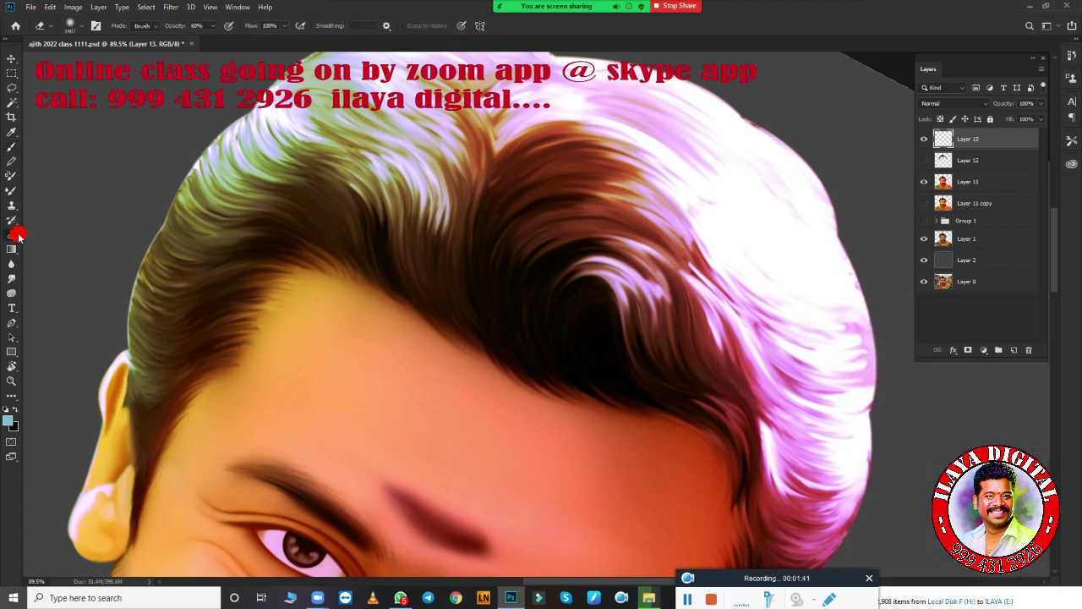
pyautogui.rightClick(521, 328)
pyautogui.click(740, 30)
pyautogui.press('b')
pyautogui.press('F5')
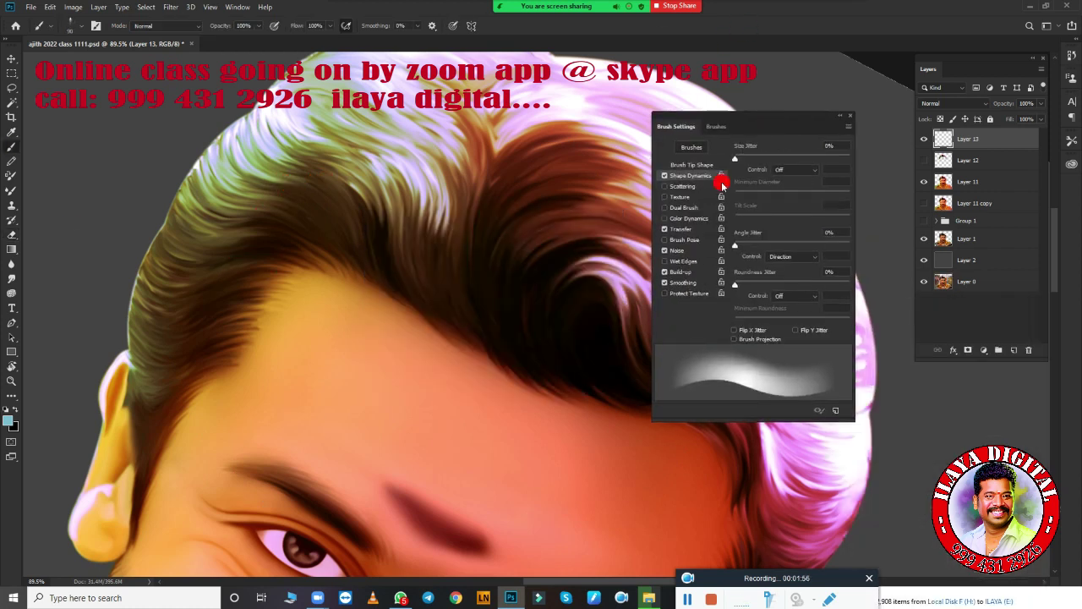
pyautogui.click(802, 171)
pyautogui.click(794, 191)
pyautogui.moveTo(755, 127); pyautogui.dragTo(1002, 333)
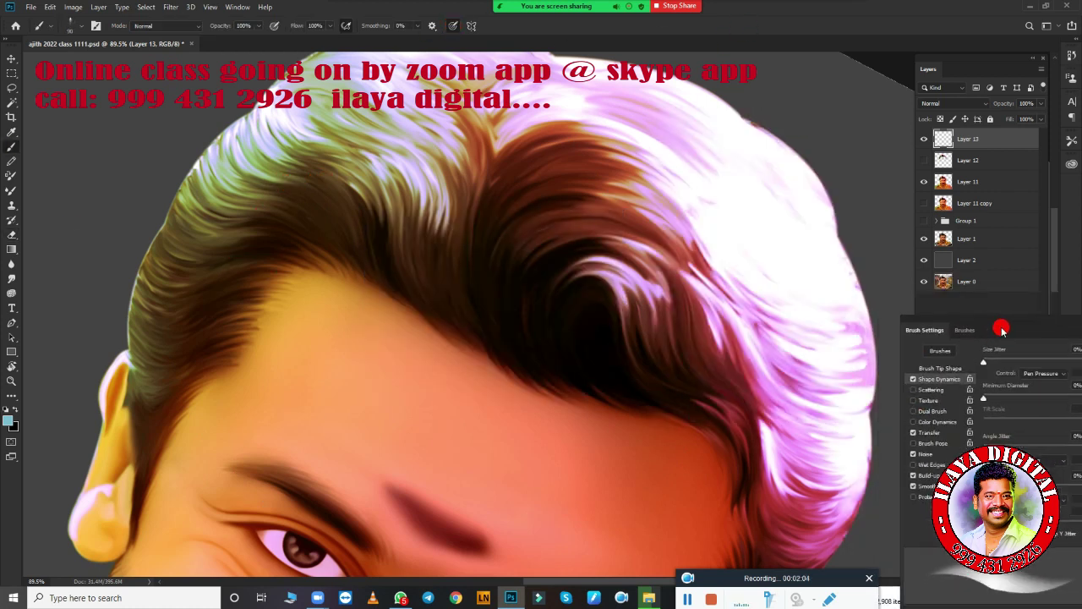
pyautogui.scroll(2, 583, 330)
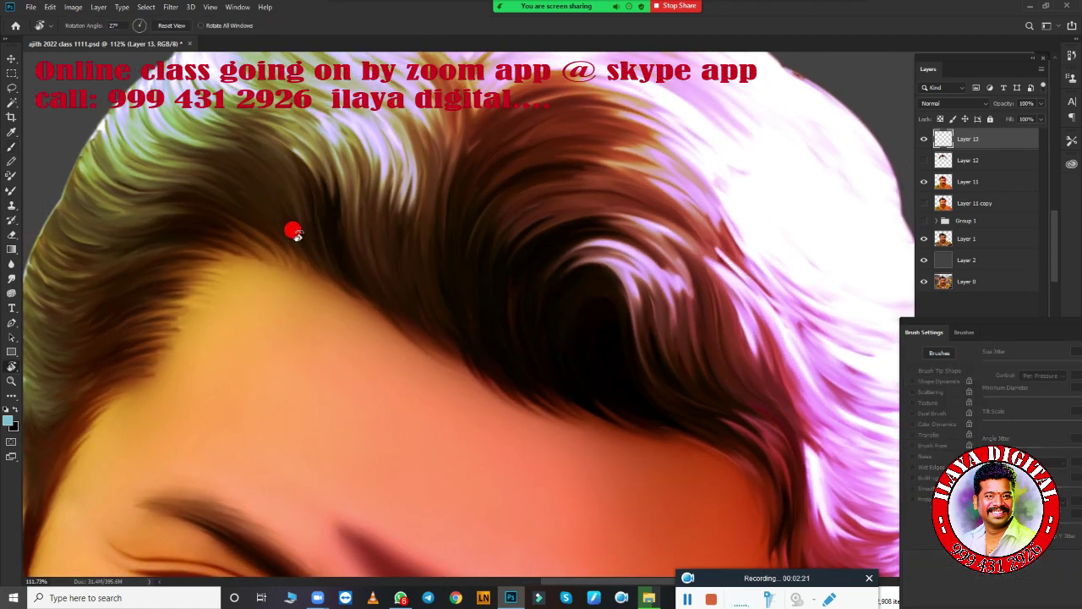
# Step: Rotate the view to about -30° and paint three light reddish-brown strands across the curl
pyautogui.press('r')
pyautogui.moveTo(292, 229); pyautogui.dragTo(431, 386)
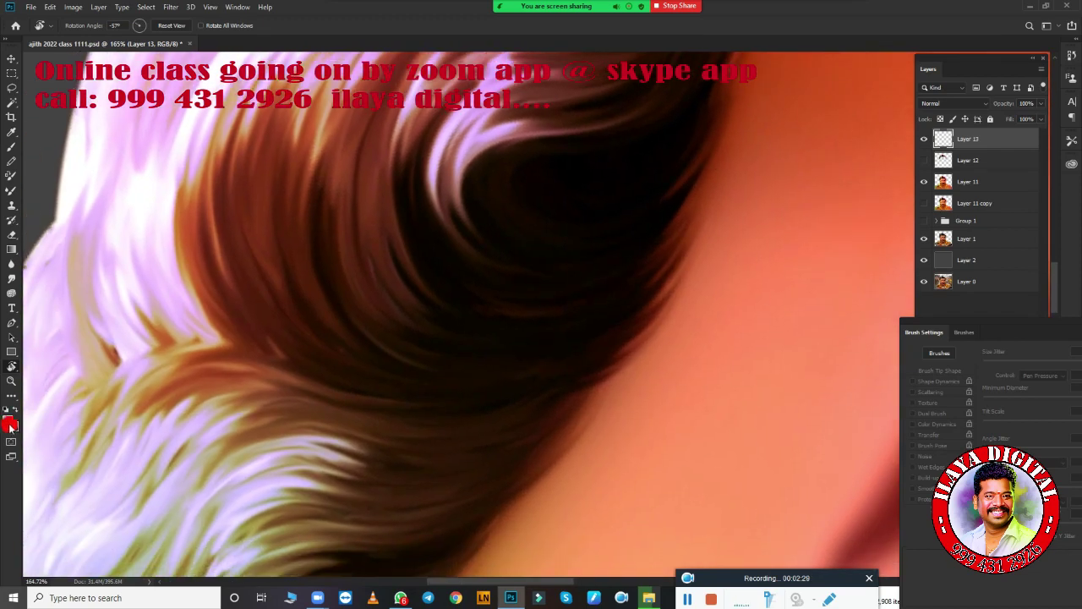
pyautogui.click(634, 138)
pyautogui.press('Return')
pyautogui.press('b')
pyautogui.moveTo(368, 300); pyautogui.dragTo(524, 356)
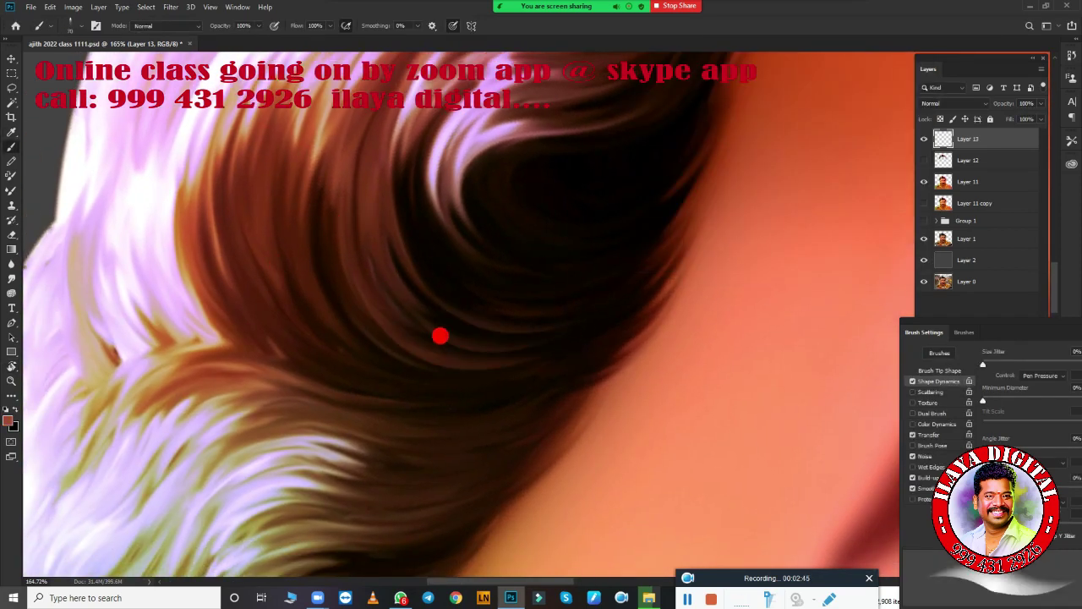
pyautogui.moveTo(499, 427); pyautogui.dragTo(337, 342)
pyautogui.moveTo(514, 313); pyautogui.dragTo(419, 253)
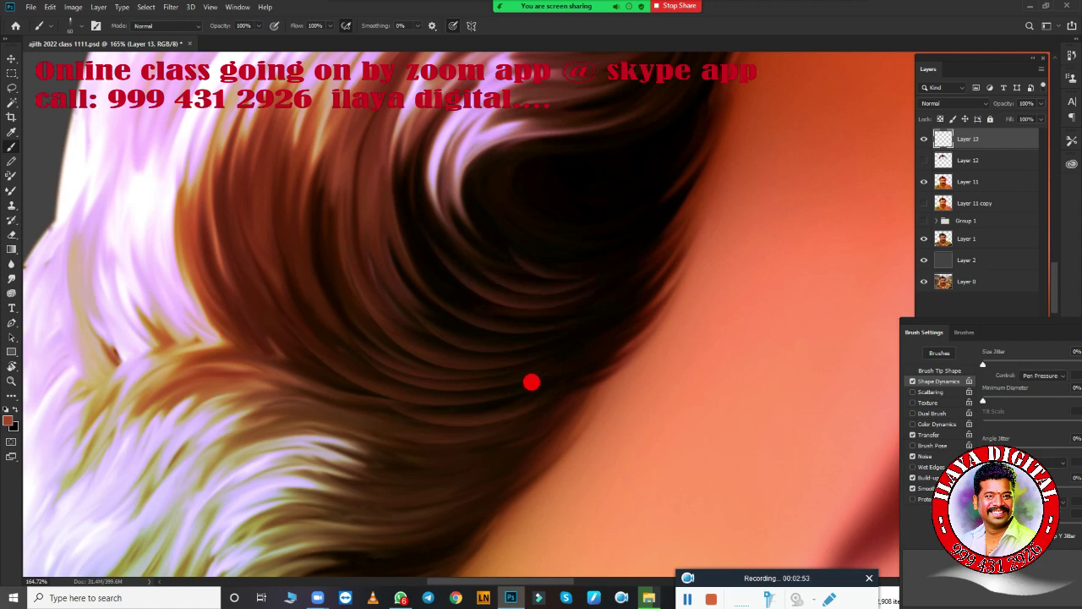
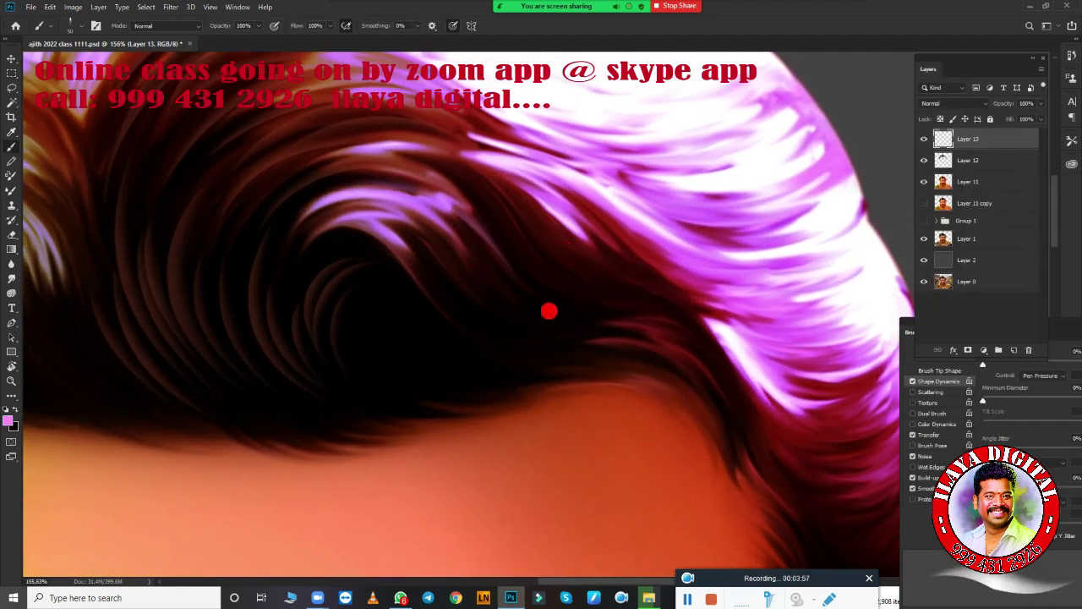
# Step: Paint five long light purple highlight strands curving through the hair on Layer 13
pyautogui.moveTo(300, 254); pyautogui.dragTo(638, 308)
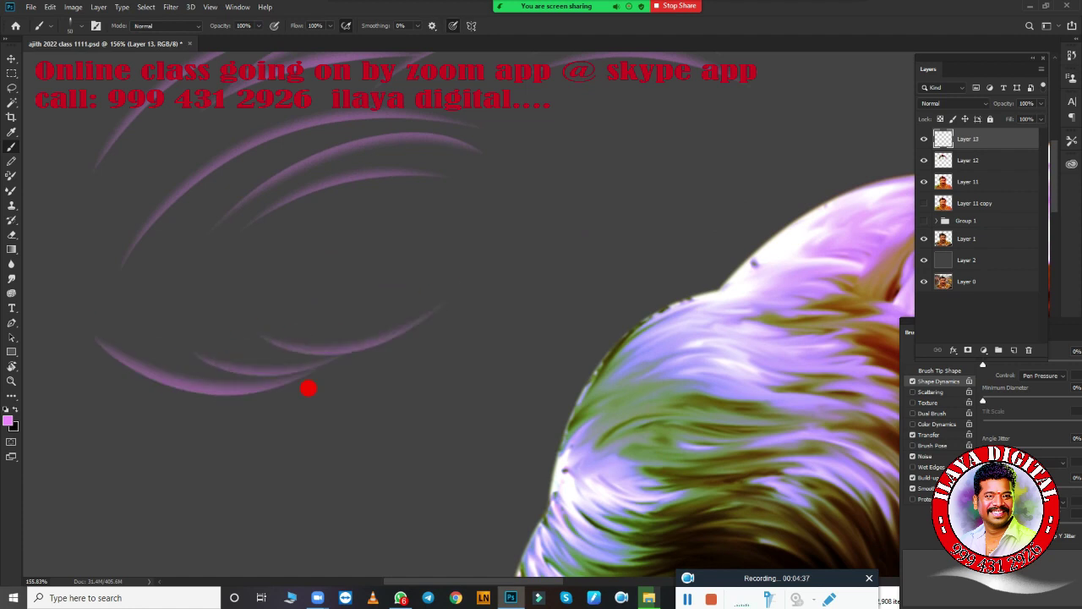
pyautogui.moveTo(119, 429); pyautogui.dragTo(342, 474)
pyautogui.moveTo(455, 389); pyautogui.dragTo(333, 452)
pyautogui.moveTo(147, 469); pyautogui.dragTo(355, 495)
pyautogui.moveTo(236, 308); pyautogui.dragTo(862, 103)
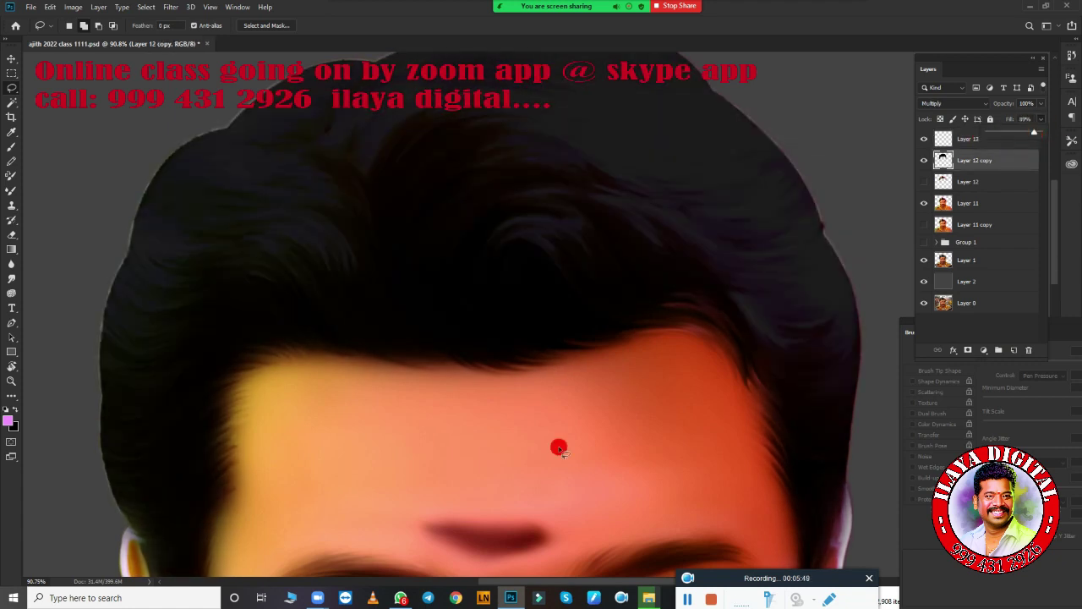
# Step: Tilt the view to about -51° and sample the dark blue-black hair colour as the paint colour
pyautogui.scroll(-5, 556, 355)
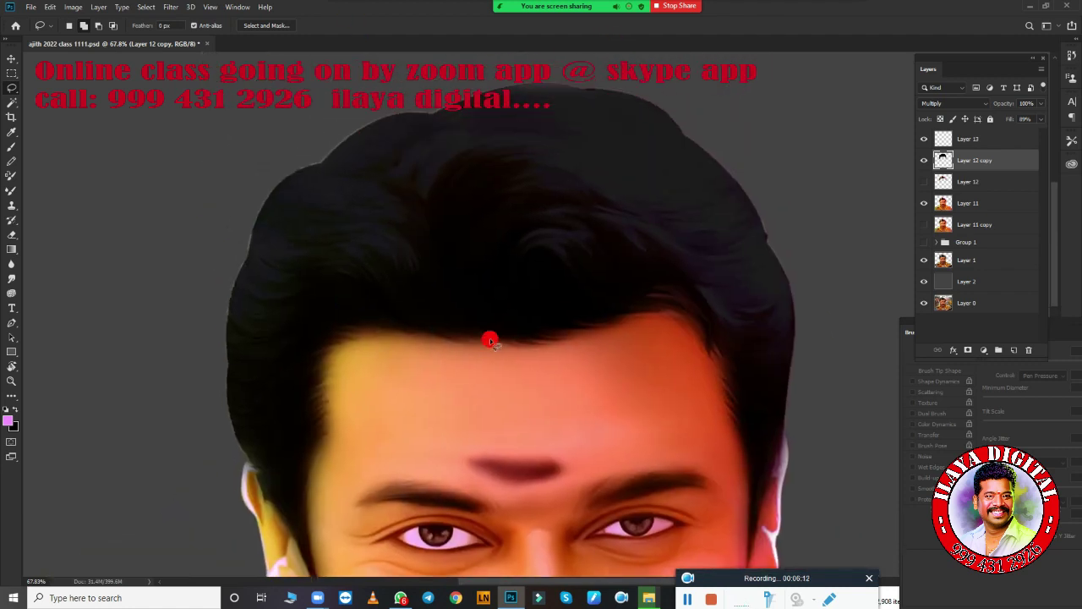
pyautogui.press('r')
pyautogui.moveTo(229, 355); pyautogui.dragTo(644, 290)
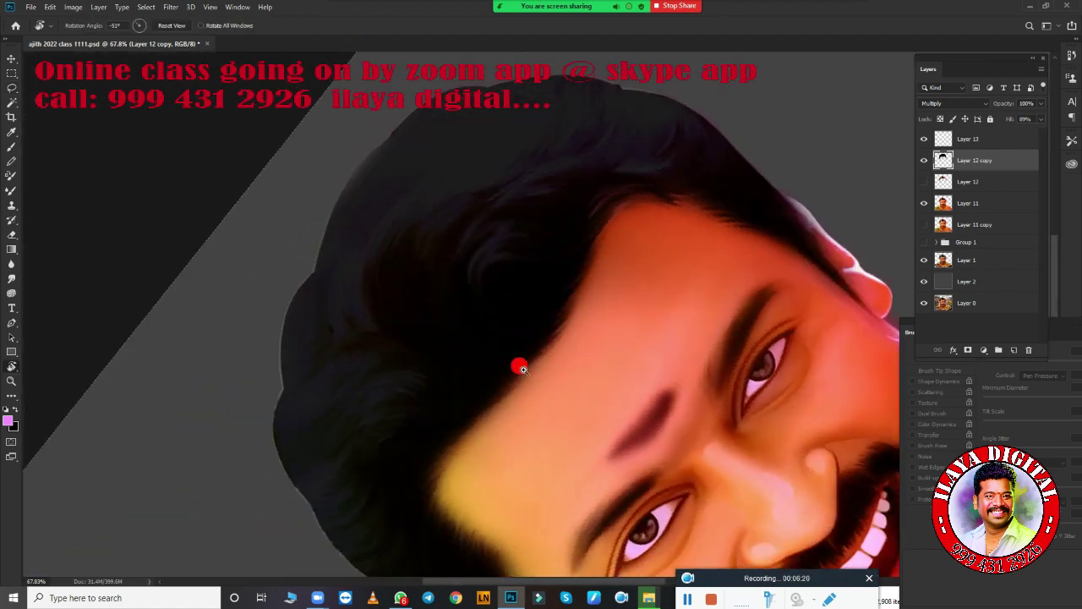
pyautogui.click(9, 414)
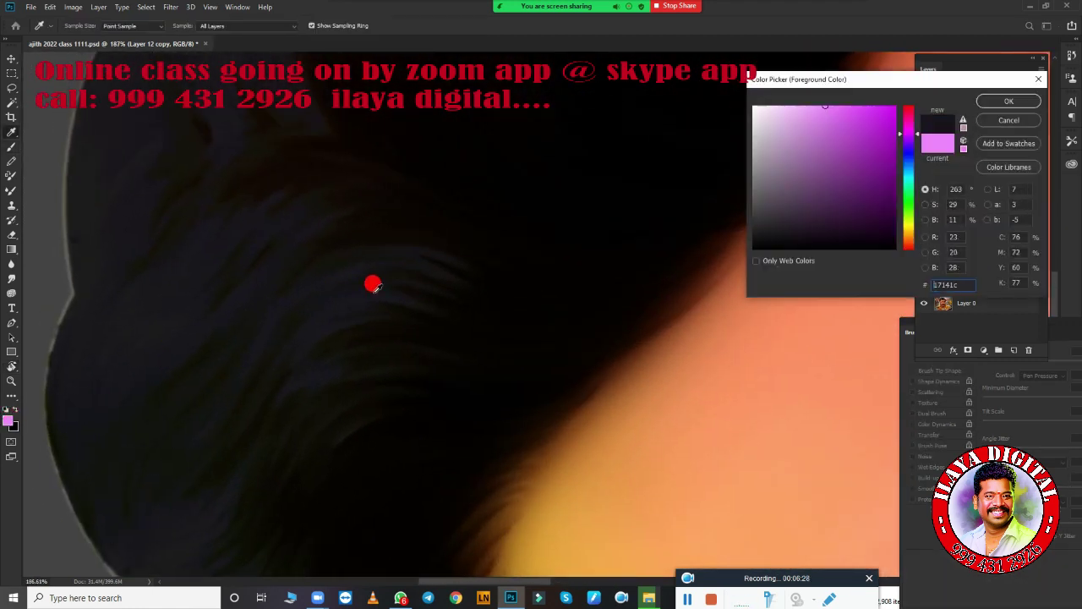
pyautogui.click(375, 284)
pyautogui.press('Return')
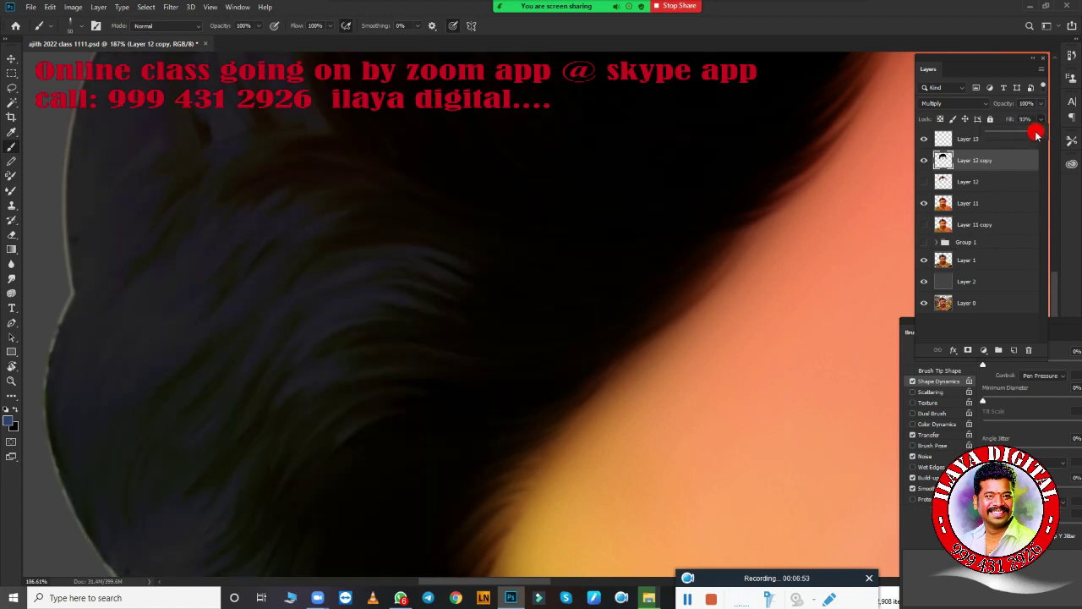
# Step: Select Layer 13 and angle the view along the hairline onto the forehead hair
pyautogui.click(1039, 137)
pyautogui.scroll(-3, 551, 324)
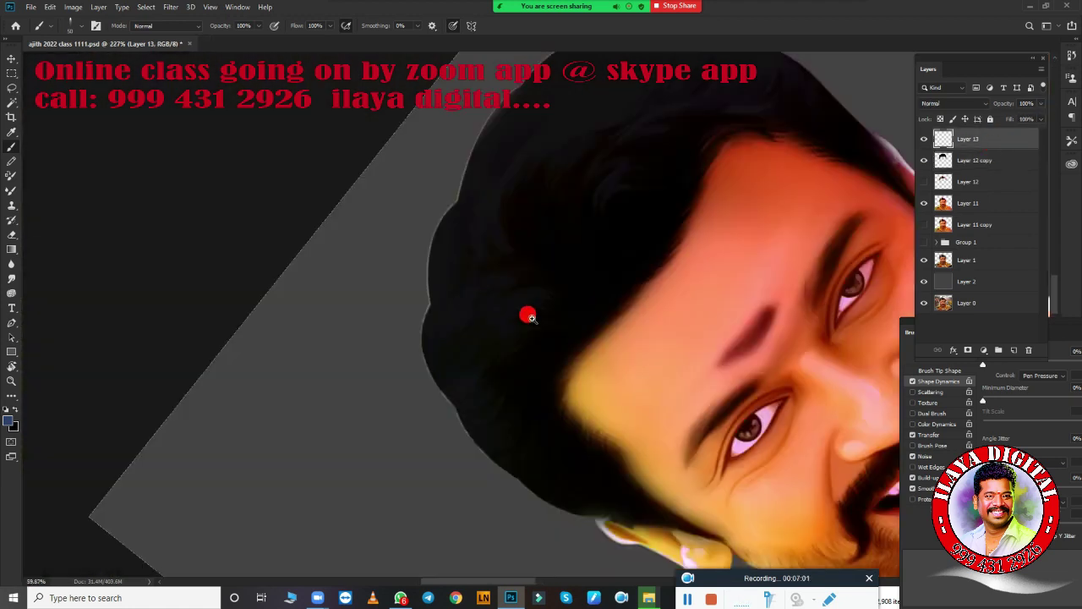
pyautogui.scroll(4, 527, 314)
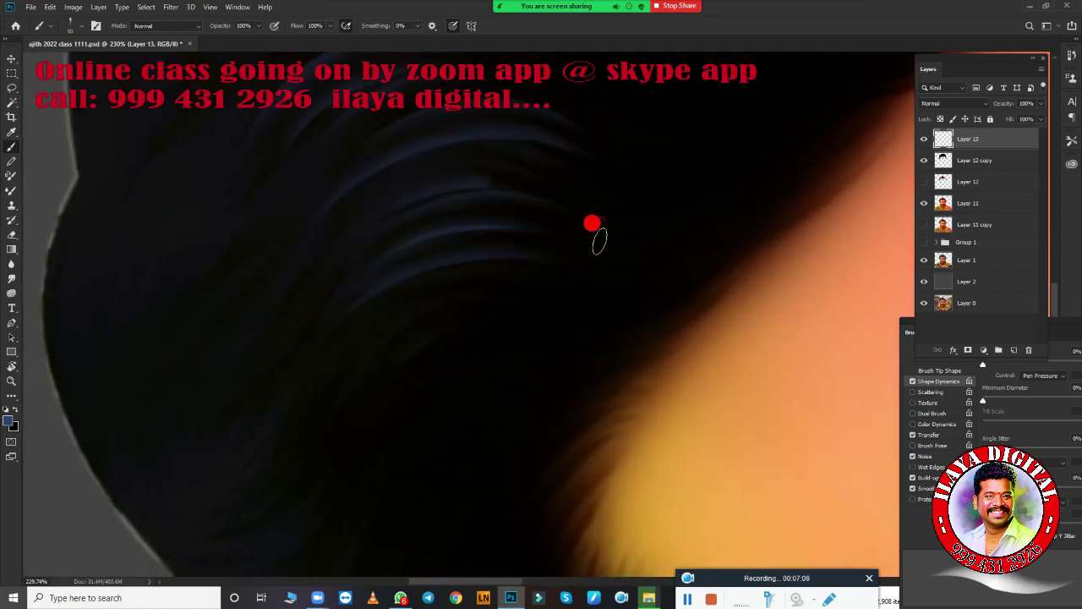
pyautogui.moveTo(592, 223)
pyautogui.mouseDown()
pyautogui.moveTo(546, 157)
pyautogui.moveTo(350, 398)
pyautogui.mouseUp()
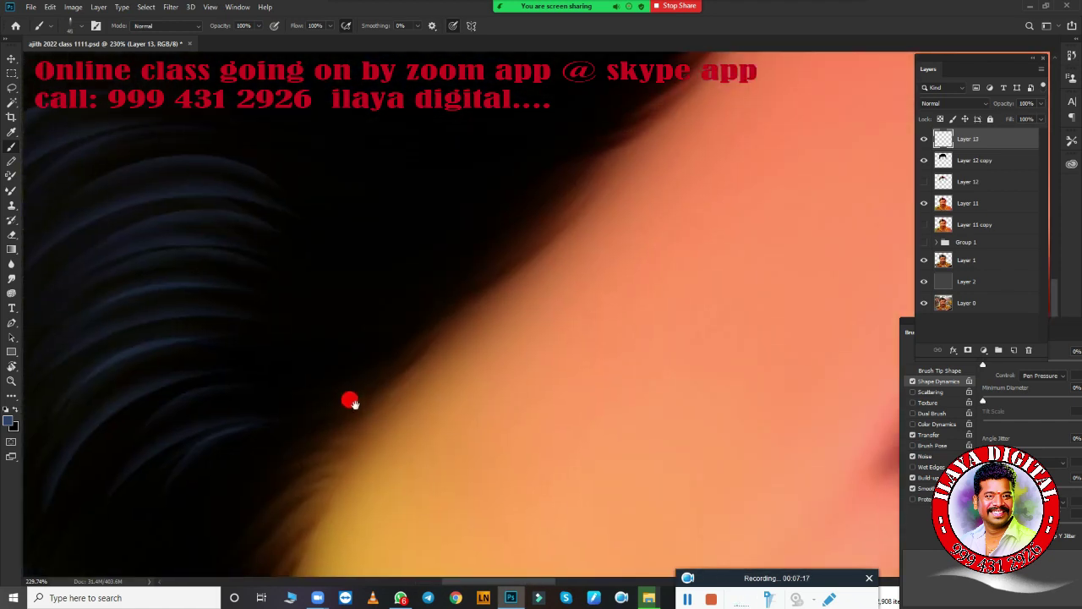
pyautogui.moveTo(338, 313); pyautogui.dragTo(550, 462)
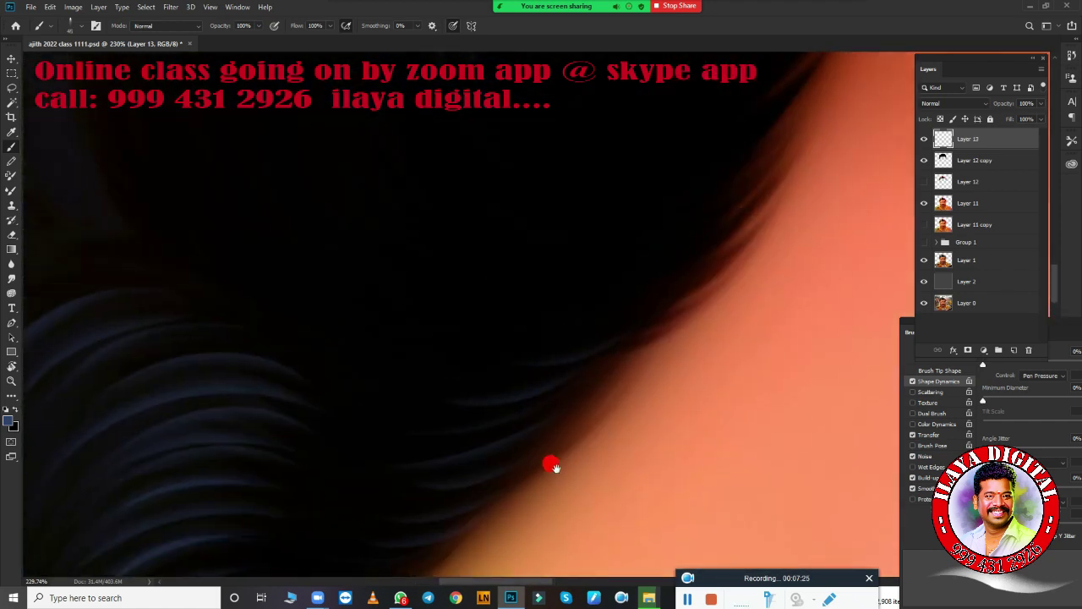
pyautogui.scroll(-3, 491, 362)
pyautogui.scroll(3, 533, 245)
pyautogui.scroll(-3, 302, 189)
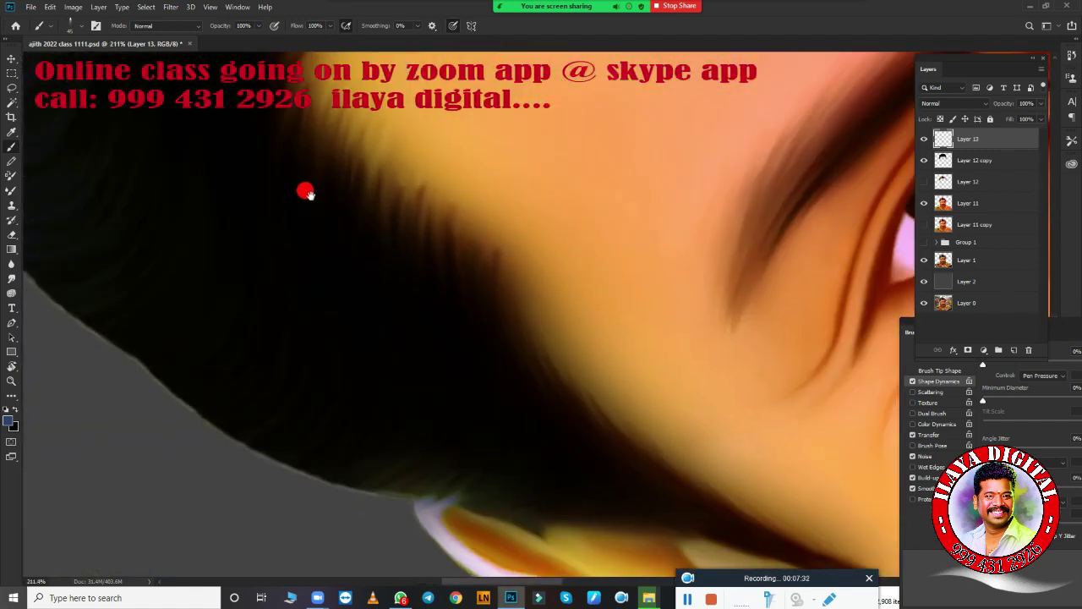
pyautogui.press('r')
pyautogui.moveTo(493, 340); pyautogui.dragTo(560, 415)
pyautogui.scroll(3, 559, 416)
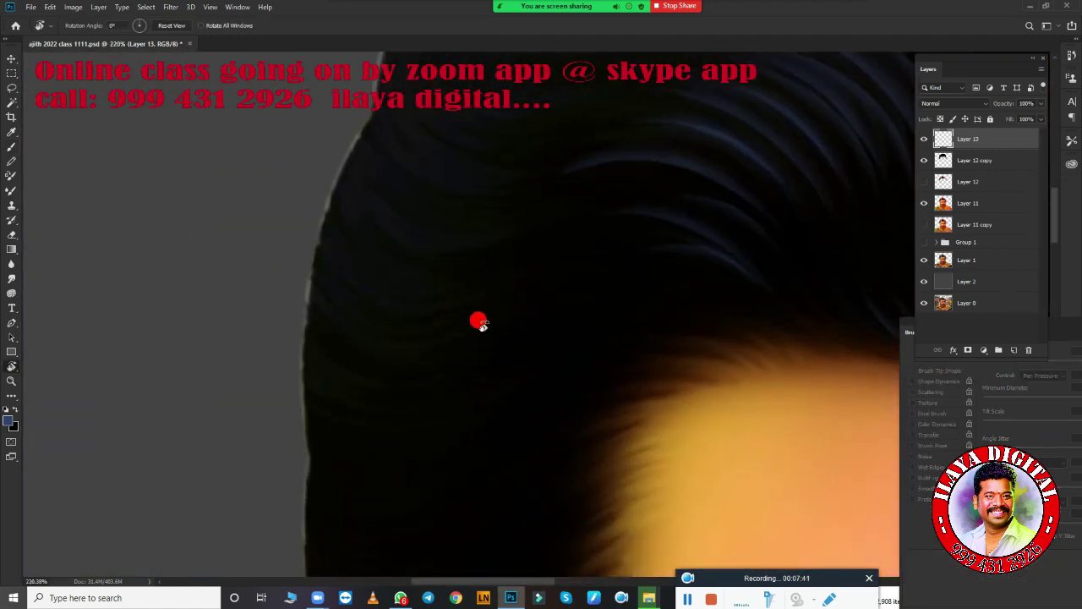
pyautogui.scroll(3, 478, 318)
# Step: Tilt the view to about 142° and paint faint blue strands into the hair above the ear
pyautogui.press('b')
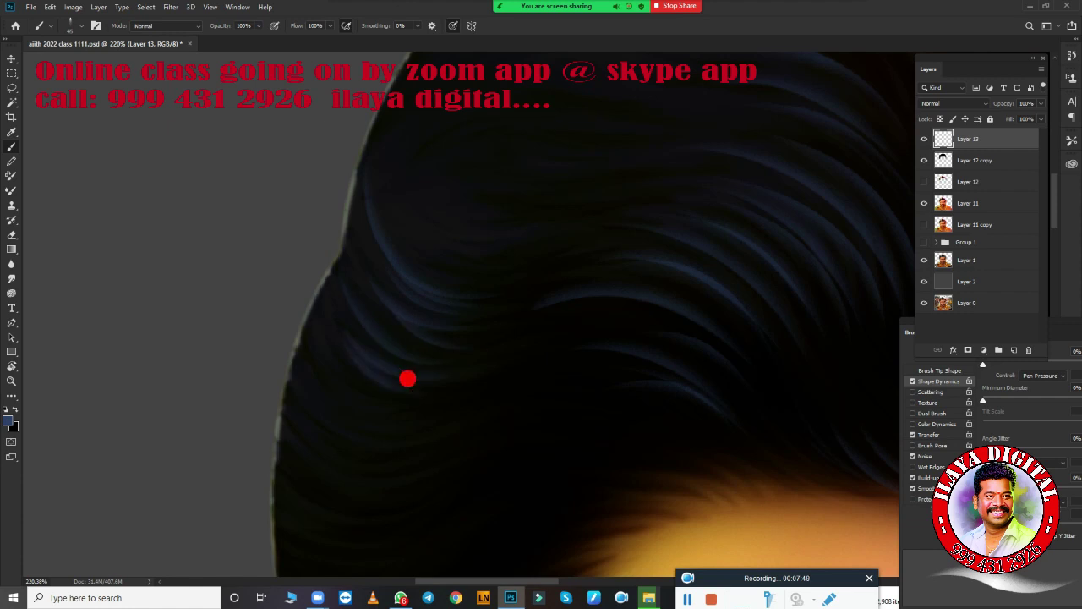
pyautogui.moveTo(491, 474); pyautogui.dragTo(471, 242)
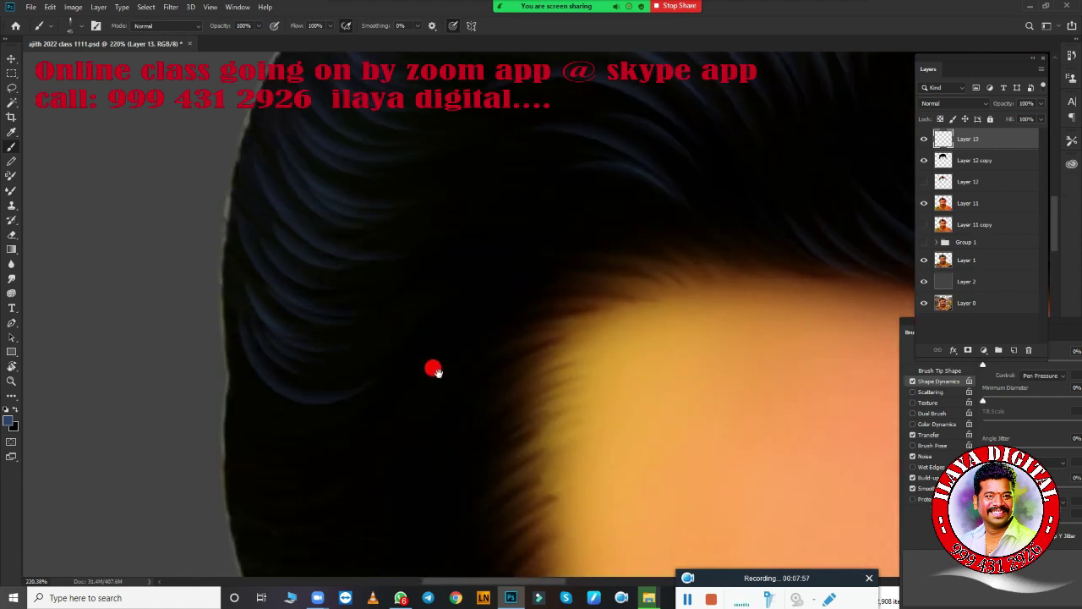
pyautogui.scroll(-3, 433, 369)
pyautogui.press('r')
pyautogui.moveTo(295, 293)
pyautogui.mouseDown()
pyautogui.moveTo(273, 212)
pyautogui.moveTo(551, 225)
pyautogui.moveTo(566, 203)
pyautogui.moveTo(432, 332)
pyautogui.mouseUp()
pyautogui.press('b')
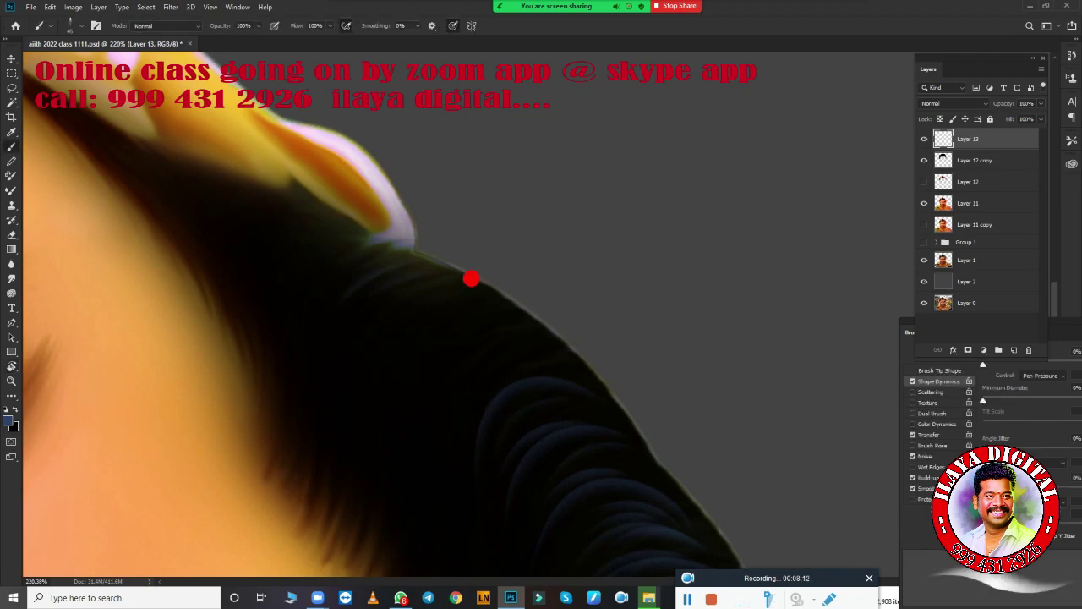
pyautogui.moveTo(328, 263)
pyautogui.mouseDown()
pyautogui.moveTo(669, 262)
pyautogui.moveTo(541, 285)
pyautogui.moveTo(464, 242)
pyautogui.moveTo(574, 459)
pyautogui.mouseUp()
pyautogui.moveTo(374, 346); pyautogui.dragTo(434, 415)
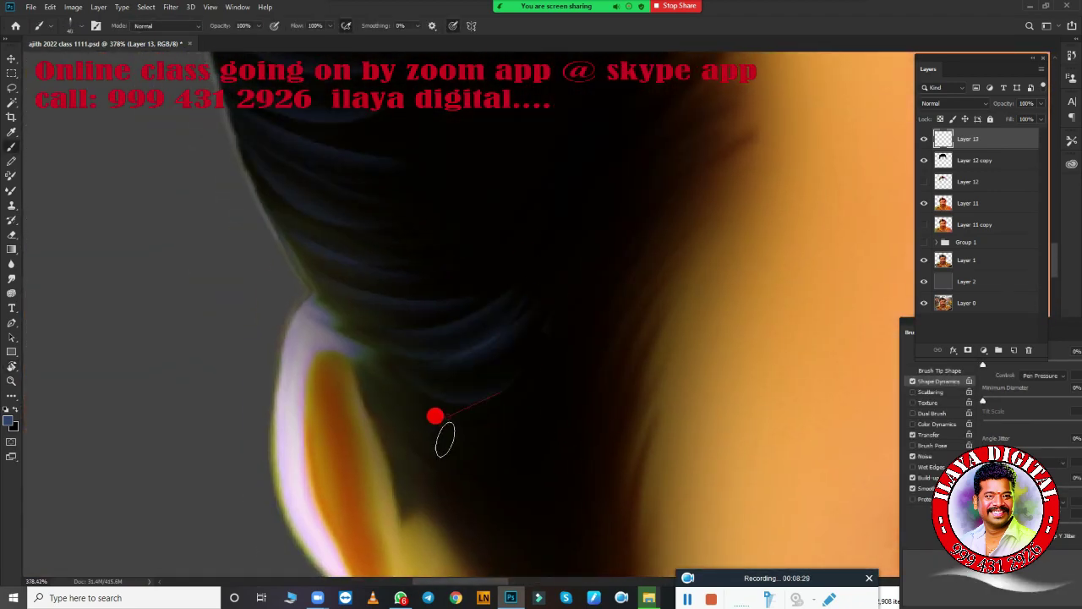
# Step: Paint a faint blue strand beside the ear and pan along the sideburn and upper hair
pyautogui.moveTo(607, 501); pyautogui.dragTo(373, 241)
pyautogui.moveTo(589, 314); pyautogui.dragTo(523, 300)
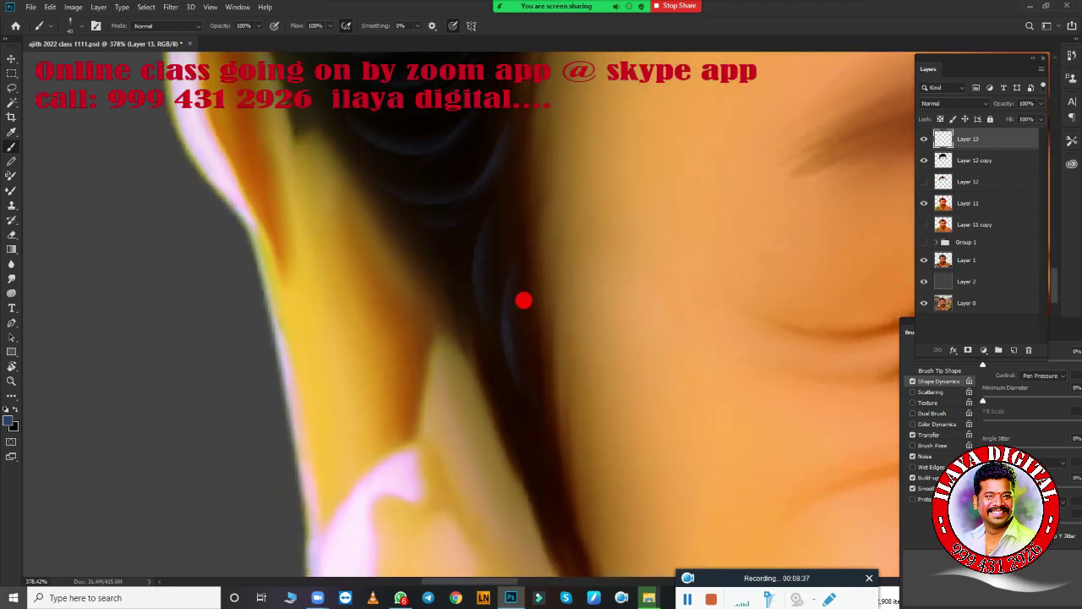
pyautogui.moveTo(519, 434)
pyautogui.mouseDown()
pyautogui.moveTo(520, 217)
pyautogui.moveTo(501, 200)
pyautogui.mouseUp()
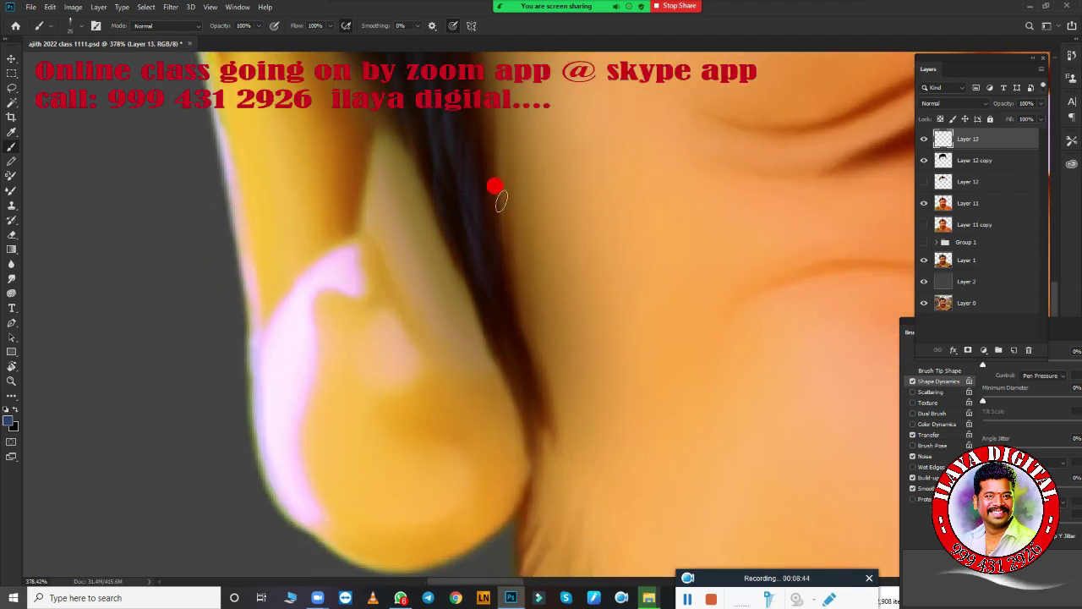
pyautogui.scroll(-5, 479, 143)
pyautogui.scroll(3, 233, 285)
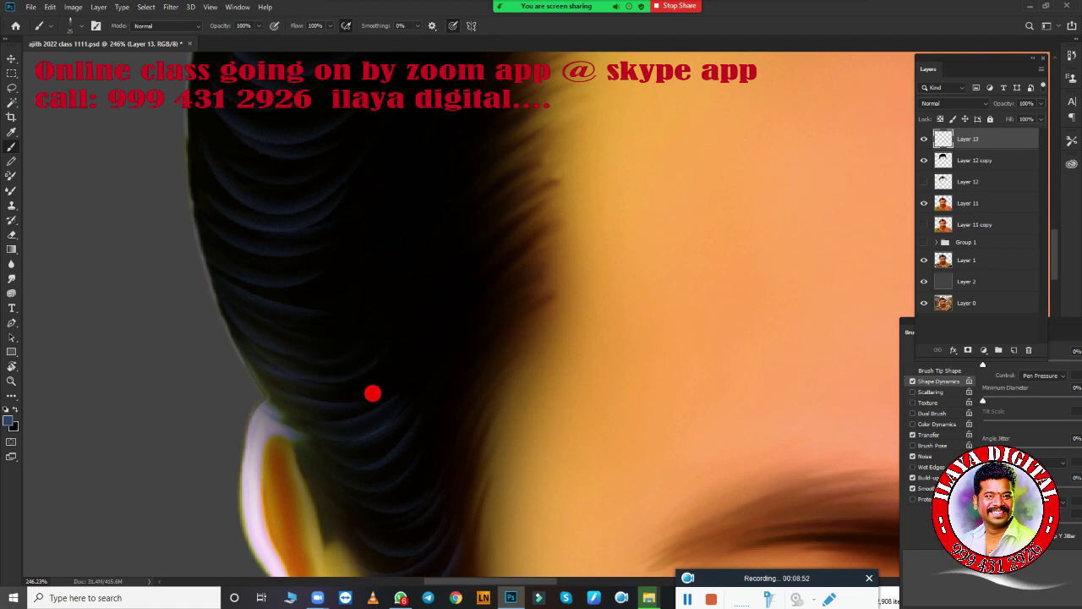
pyautogui.moveTo(196, 82); pyautogui.dragTo(281, 209)
pyautogui.moveTo(264, 113); pyautogui.dragTo(195, 257)
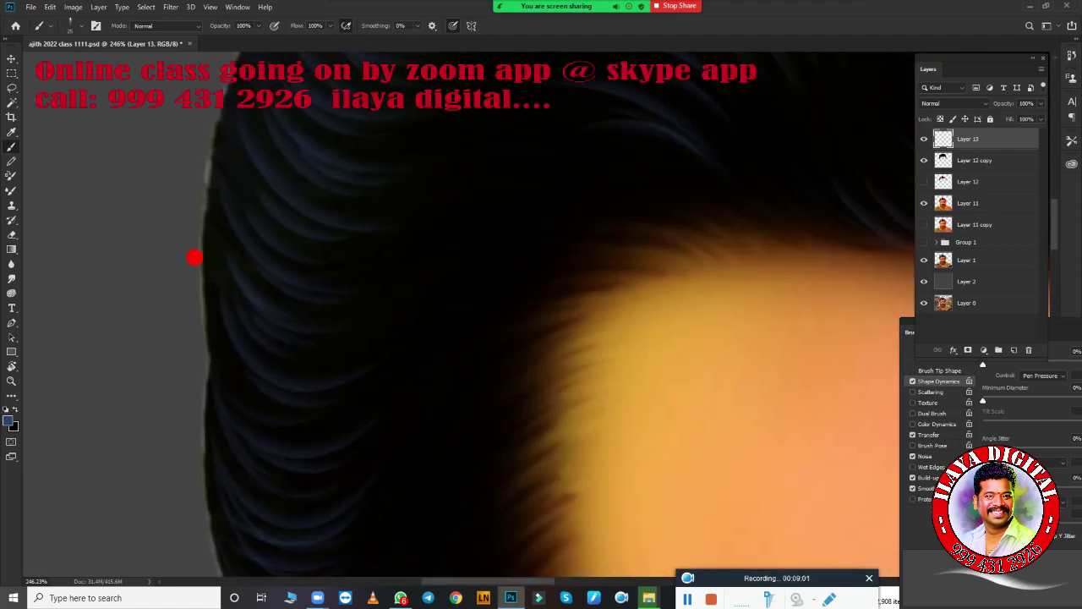
pyautogui.moveTo(337, 370); pyautogui.dragTo(497, 181)
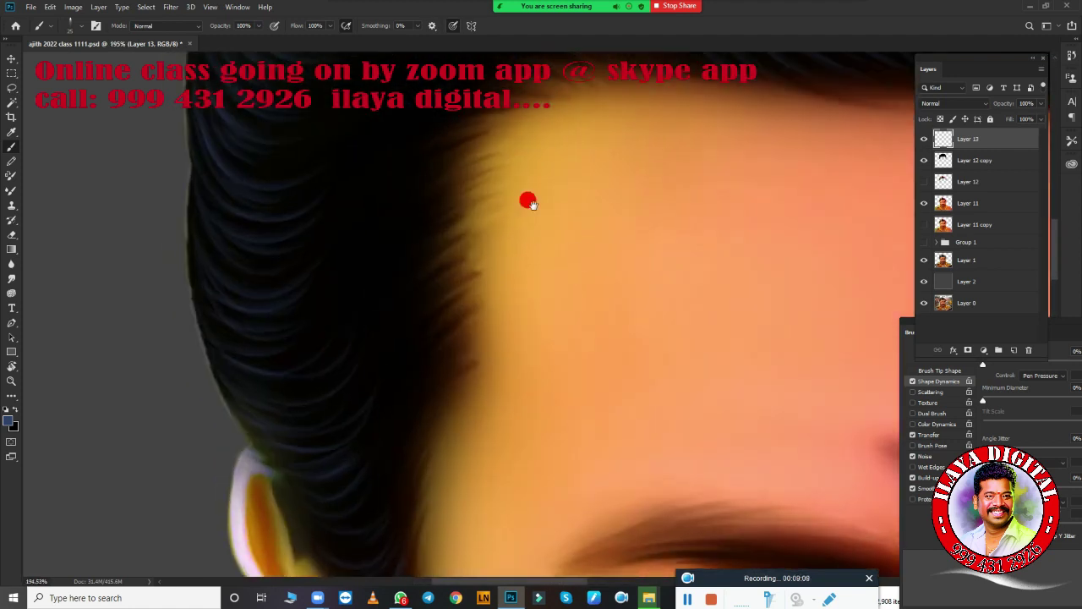
pyautogui.scroll(-3, 423, 177)
pyautogui.scroll(4, 546, 364)
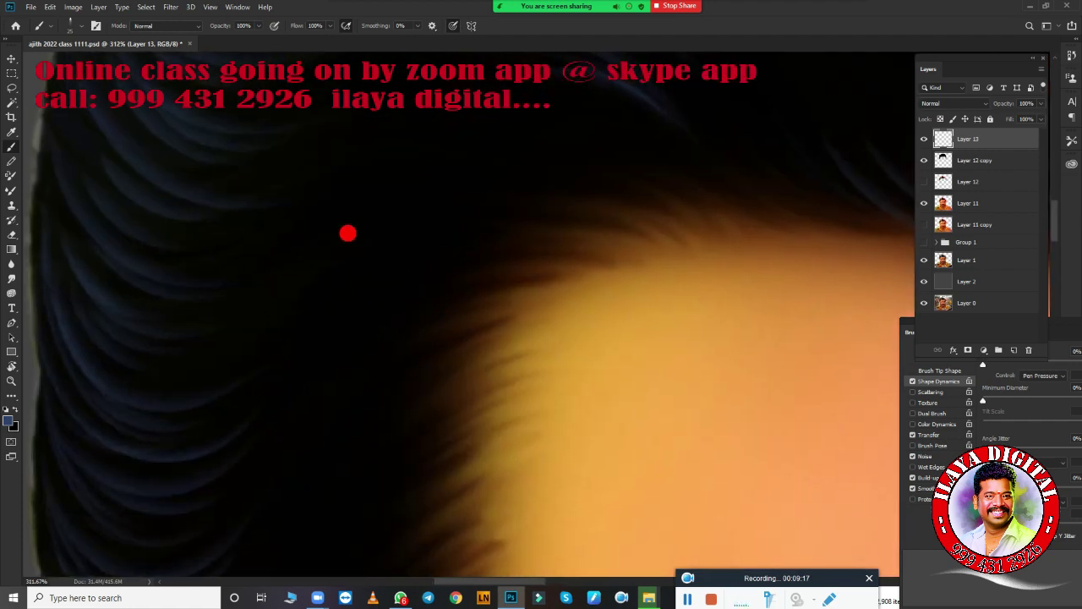
pyautogui.scroll(-3, 347, 234)
pyautogui.scroll(-2, 517, 330)
pyautogui.click(974, 160)
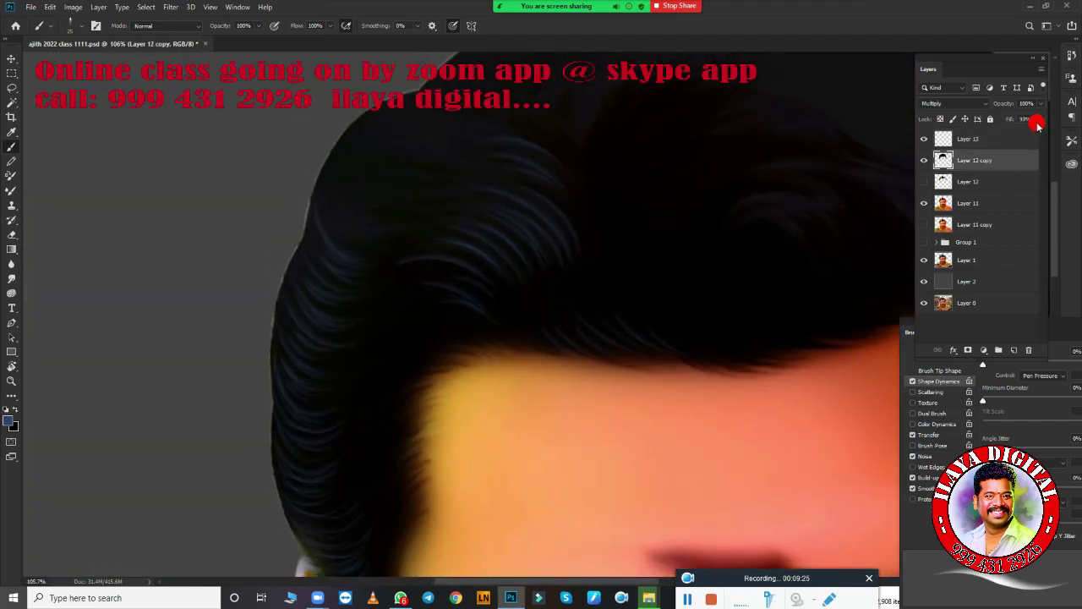
pyautogui.moveTo(1030, 134); pyautogui.dragTo(1017, 141)
pyautogui.press('Escape')
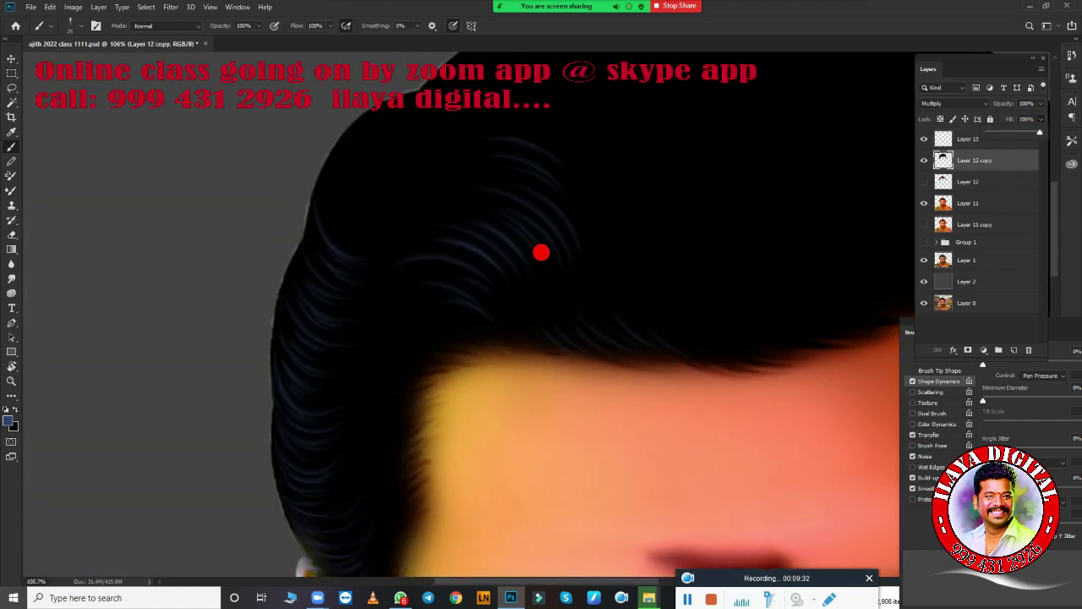
pyautogui.moveTo(1034, 128); pyautogui.dragTo(1031, 132)
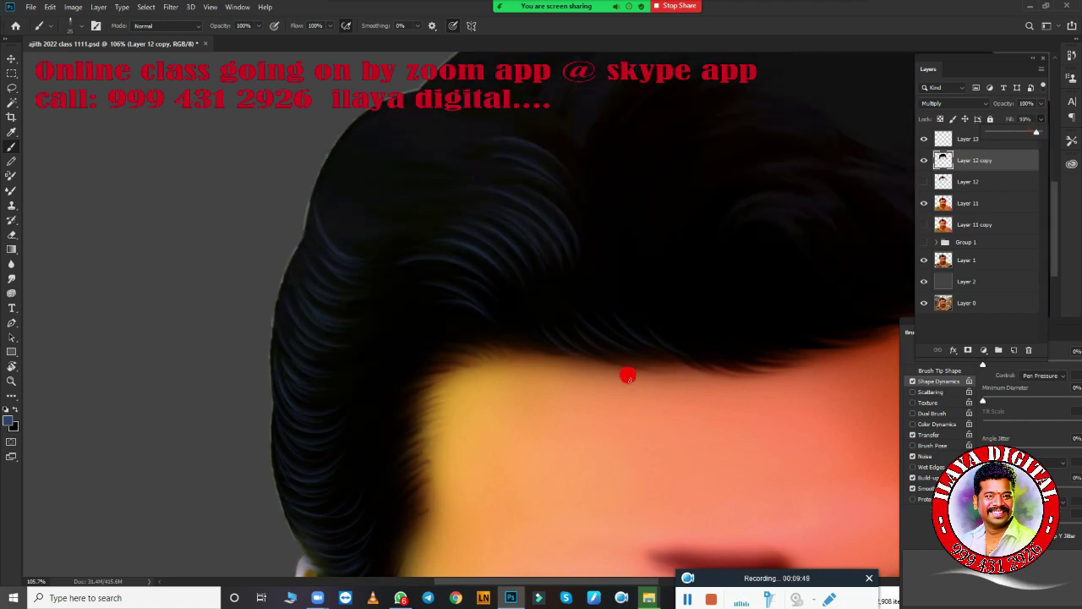
pyautogui.scroll(-3, 537, 355)
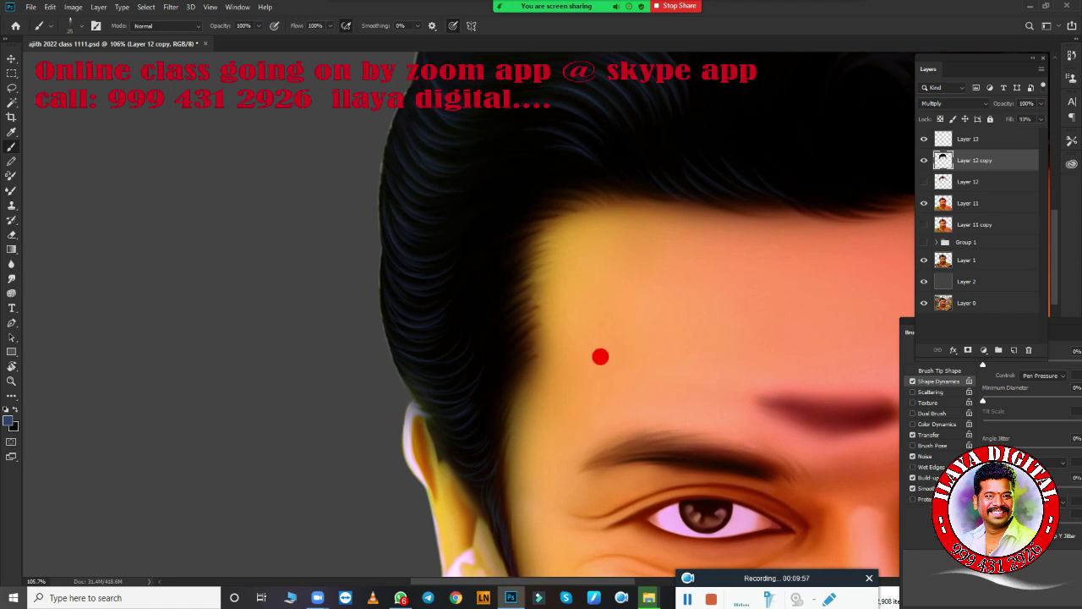
pyautogui.scroll(2, 600, 356)
pyautogui.scroll(1, 533, 266)
pyautogui.scroll(1, 457, 245)
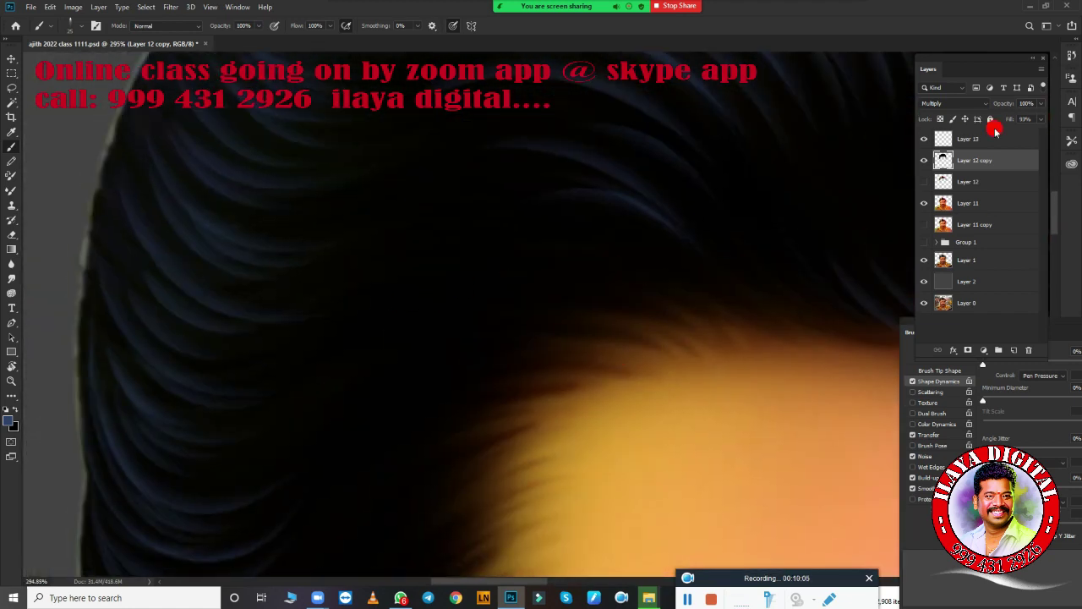
pyautogui.click(996, 135)
pyautogui.moveTo(671, 333); pyautogui.dragTo(625, 194)
pyautogui.moveTo(623, 290); pyautogui.dragTo(623, 105)
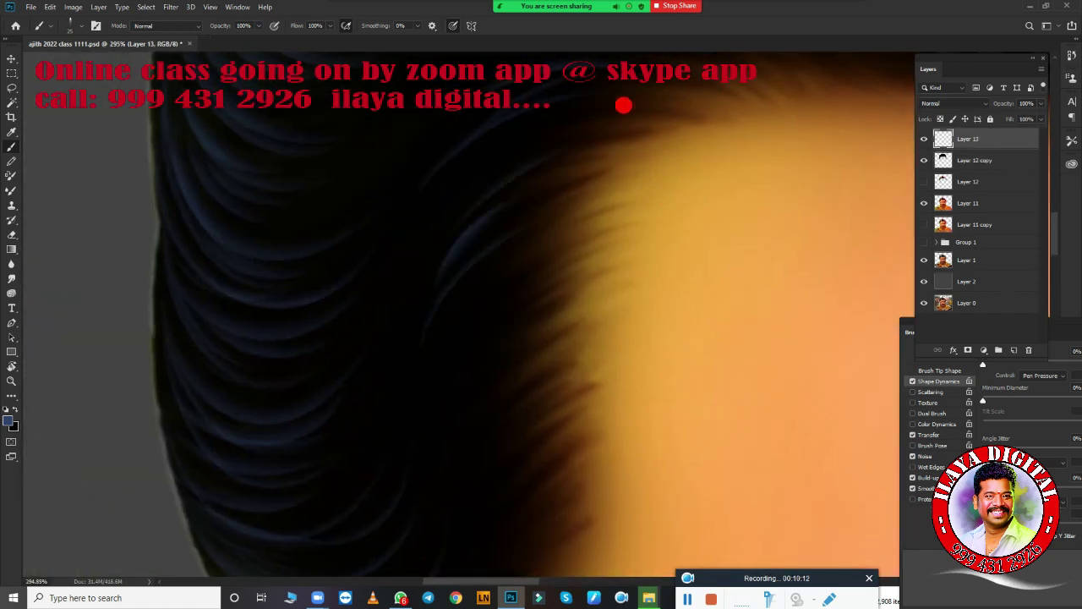
pyautogui.scroll(-2, 387, 258)
pyautogui.scroll(-2, 427, 401)
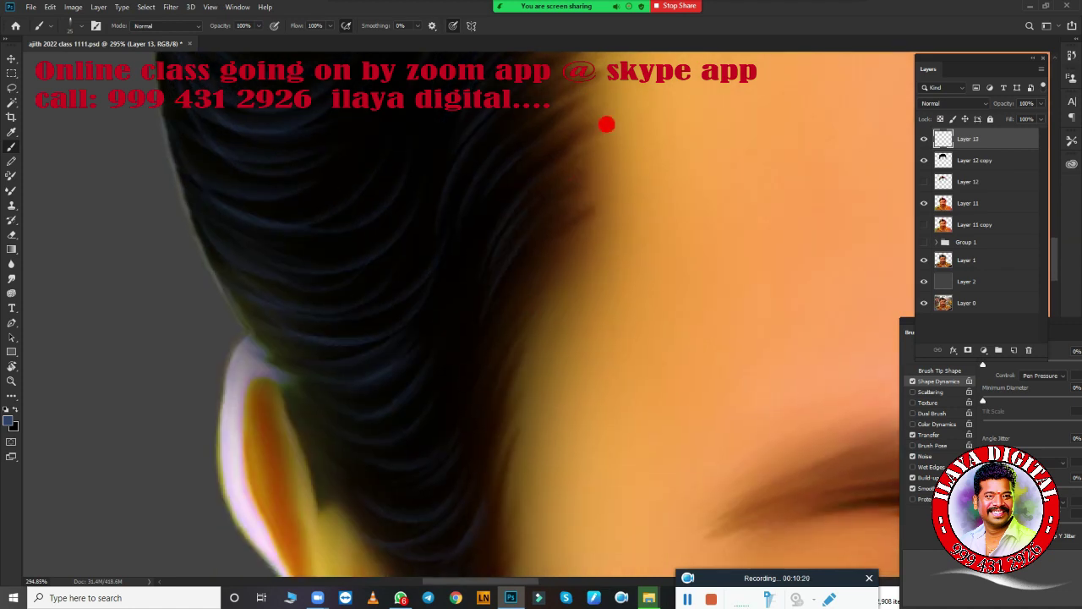
pyautogui.scroll(-2, 482, 328)
pyautogui.scroll(2, 515, 369)
pyautogui.scroll(-2, 648, 405)
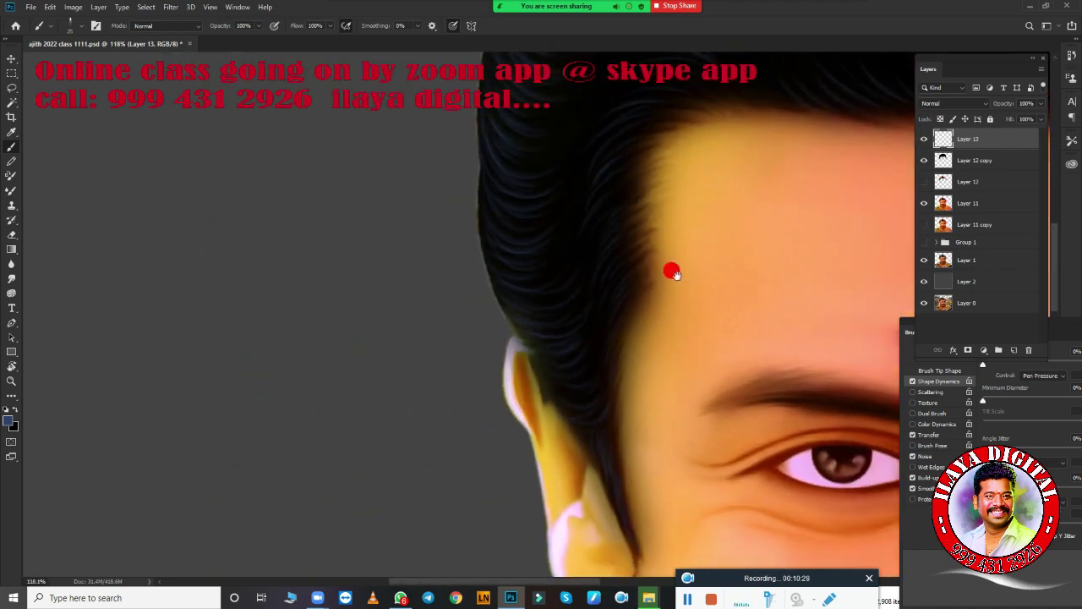
pyautogui.scroll(2, 671, 271)
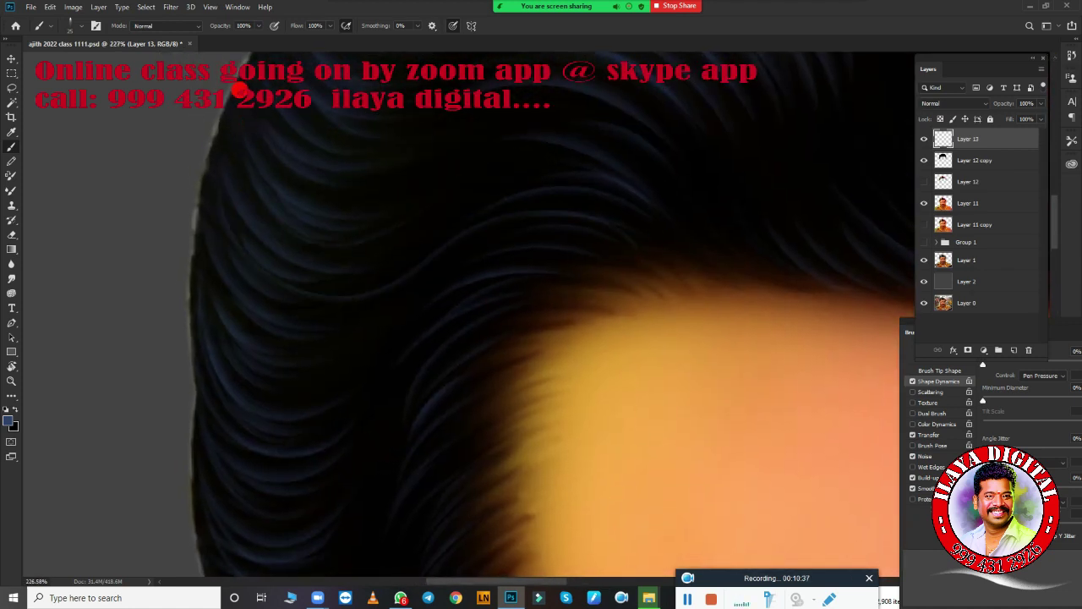
pyautogui.scroll(-2, 483, 162)
pyautogui.scroll(1, 529, 242)
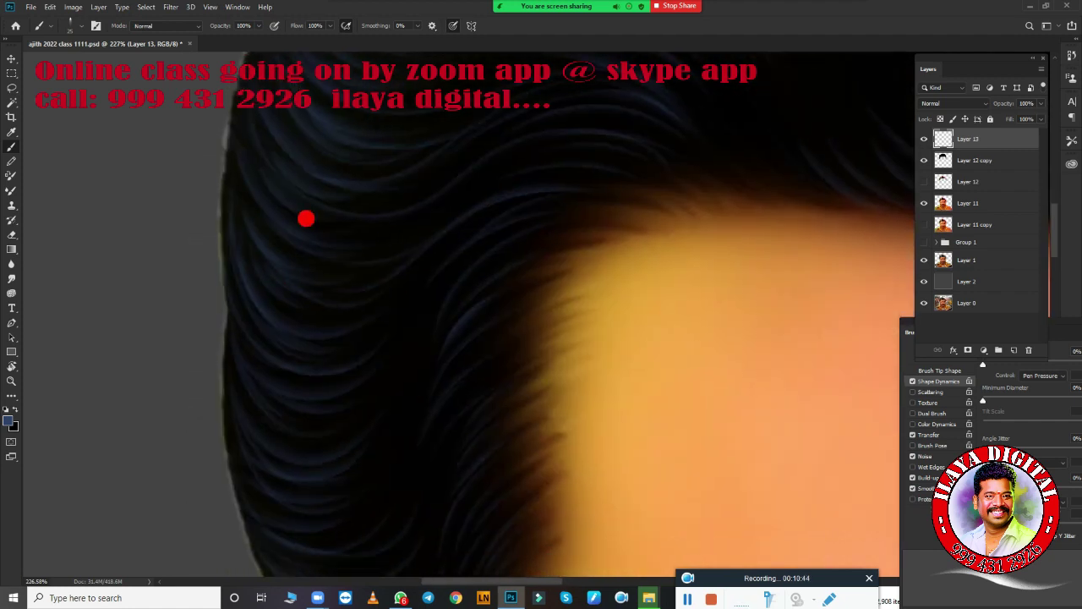
pyautogui.scroll(-2, 306, 219)
pyautogui.hscroll(-2, 391, 302)
pyautogui.scroll(-1, 507, 237)
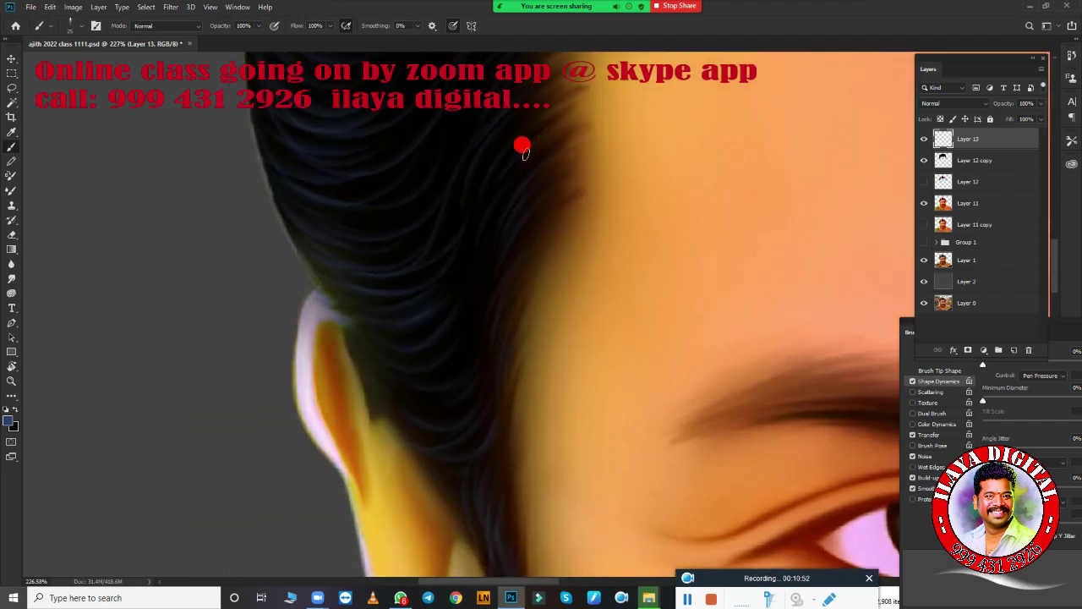
pyautogui.scroll(-3, 493, 212)
pyautogui.scroll(2, 541, 228)
pyautogui.scroll(-2, 550, 355)
pyautogui.scroll(3, 609, 292)
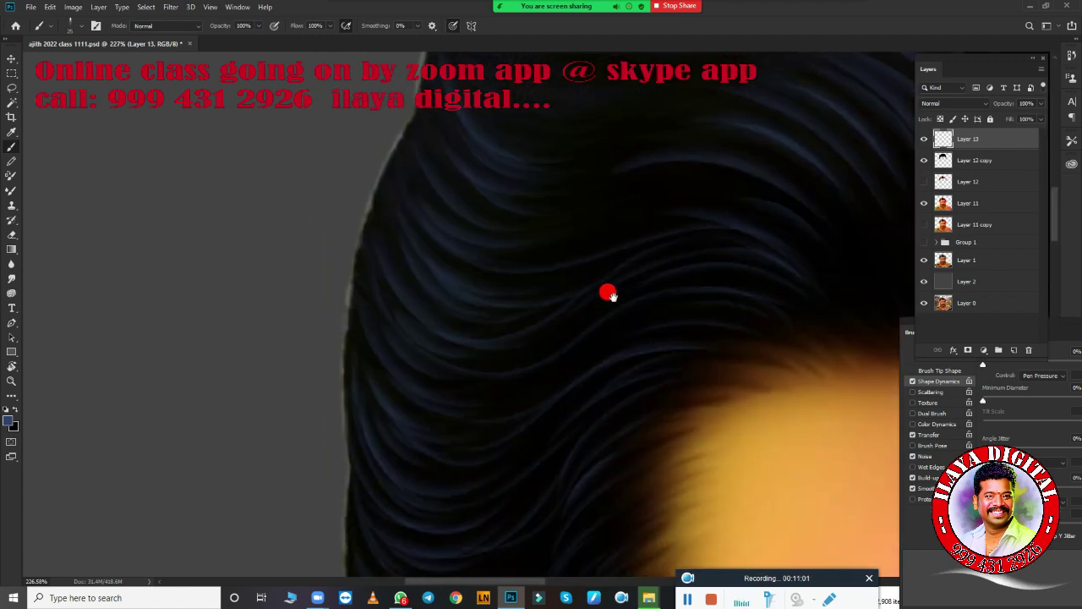
pyautogui.hscroll(2, 645, 411)
pyautogui.scroll(-5, 384, 370)
# Step: Undo an accidental duplicate of the hair painting layer
pyautogui.scroll(-3, 602, 252)
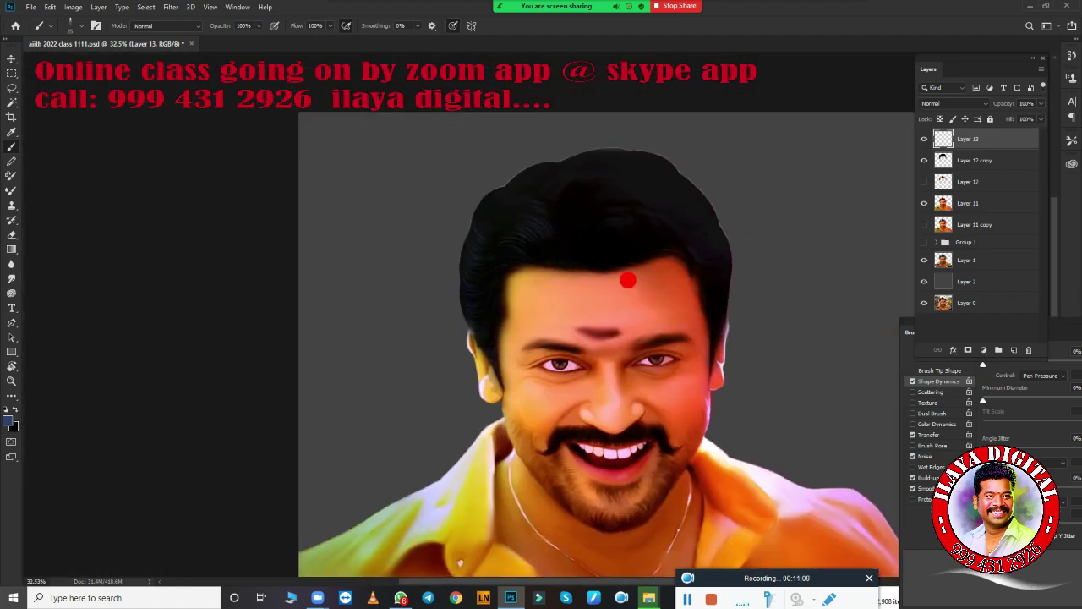
pyautogui.scroll(3, 597, 278)
pyautogui.scroll(-2, 625, 320)
pyautogui.hotkey('ctrl', 'j')
pyautogui.hotkey('ctrl', 'z')
pyautogui.scroll(-3, 631, 330)
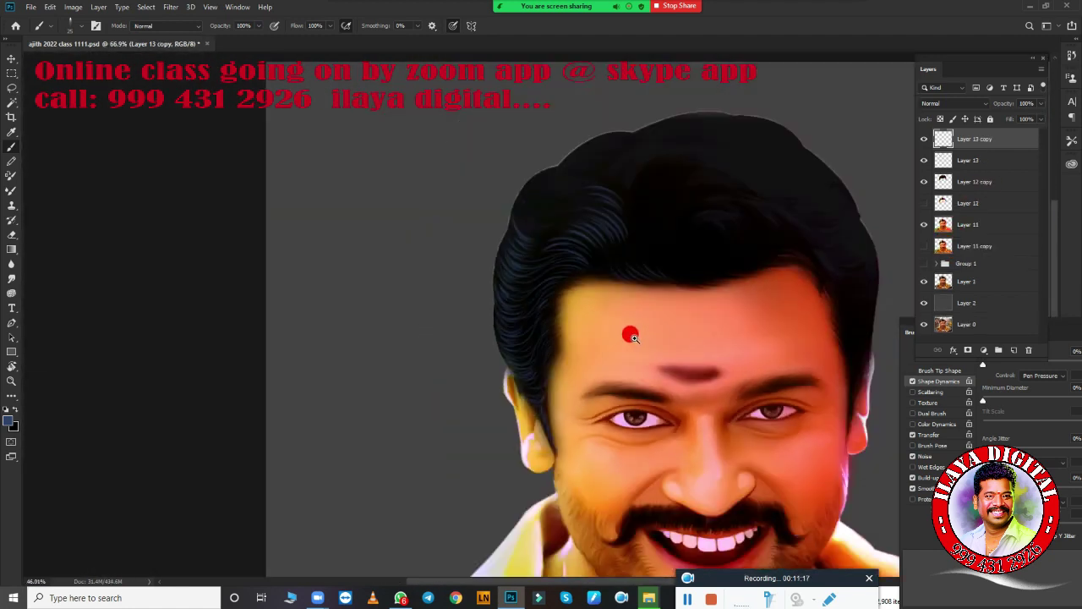
pyautogui.scroll(5, 663, 289)
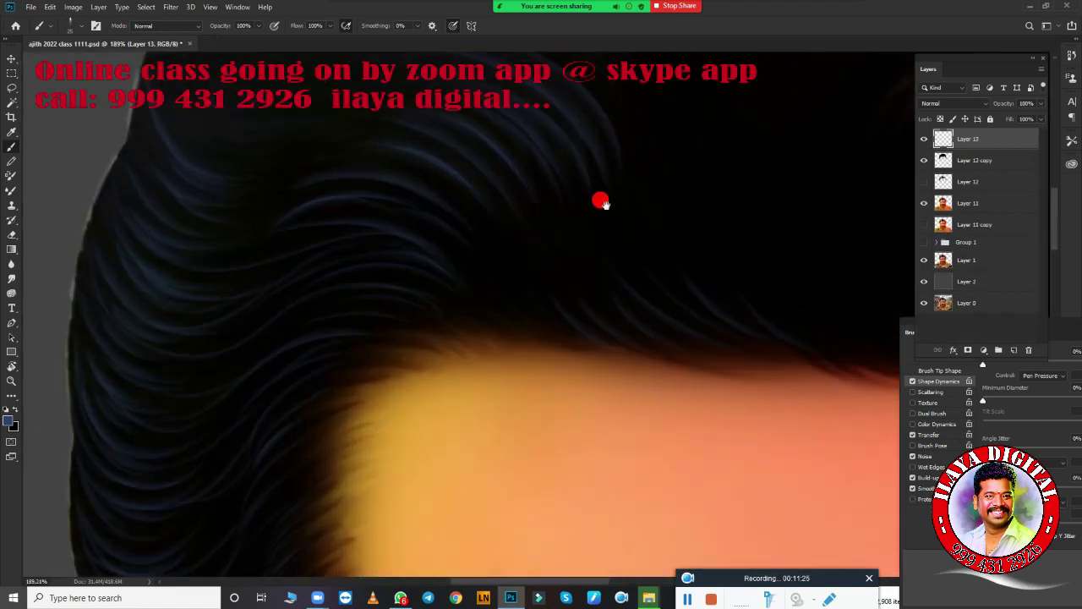
pyautogui.scroll(2, 764, 244)
# Step: Paint four light strands through the dark hair
pyautogui.click(923, 160)
pyautogui.moveTo(490, 293); pyautogui.dragTo(617, 377)
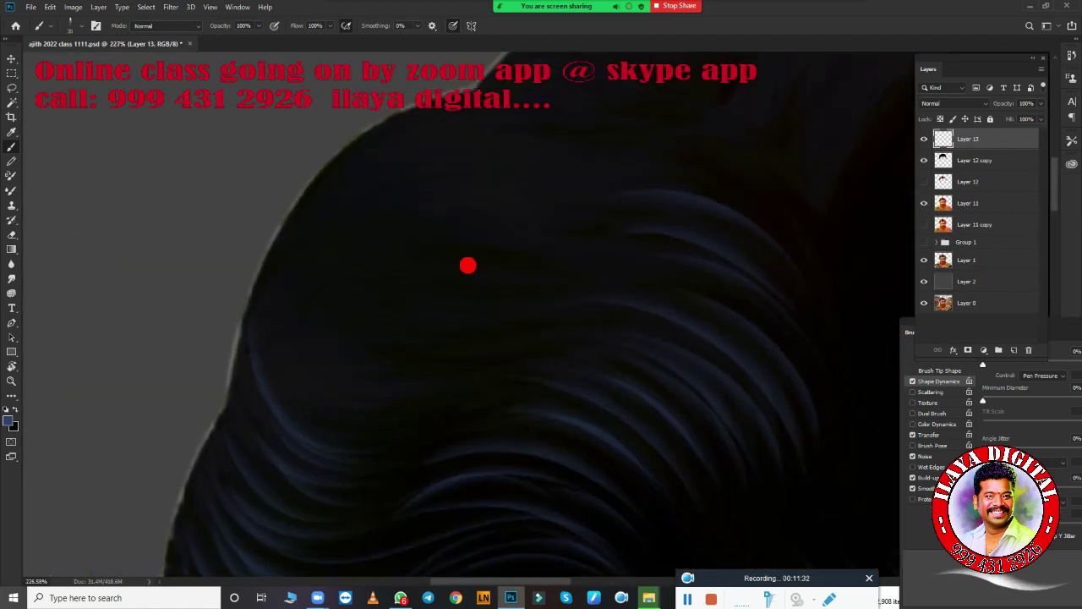
pyautogui.moveTo(466, 265); pyautogui.dragTo(335, 183)
pyautogui.moveTo(328, 285)
pyautogui.mouseDown()
pyautogui.moveTo(408, 320)
pyautogui.moveTo(669, 259)
pyautogui.mouseUp()
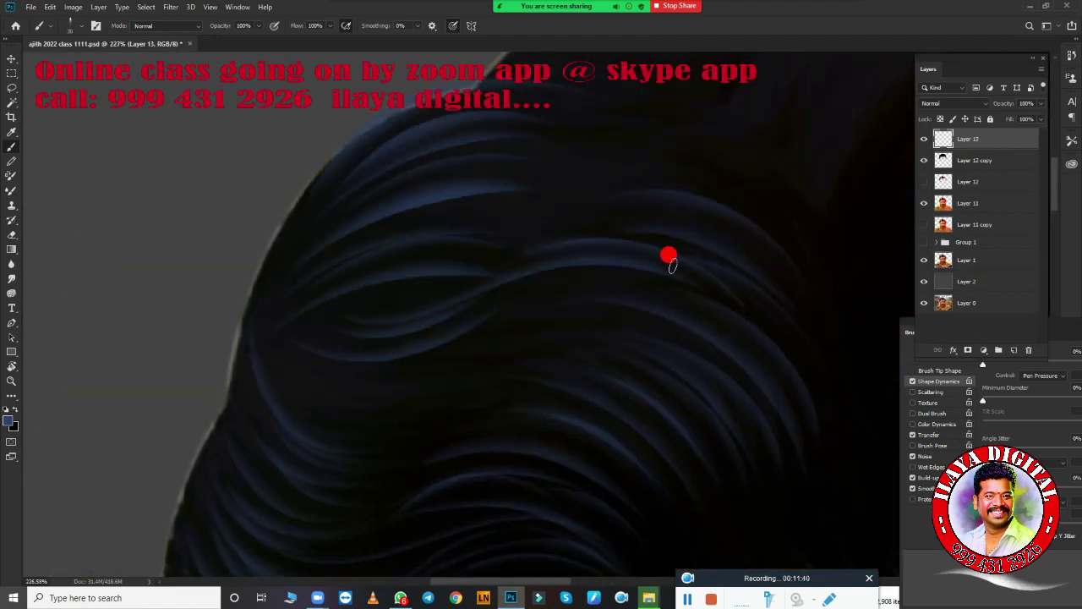
pyautogui.moveTo(699, 358)
pyautogui.mouseDown()
pyautogui.moveTo(657, 273)
pyautogui.moveTo(478, 218)
pyautogui.moveTo(392, 356)
pyautogui.mouseUp()
pyautogui.scroll(-2, 392, 356)
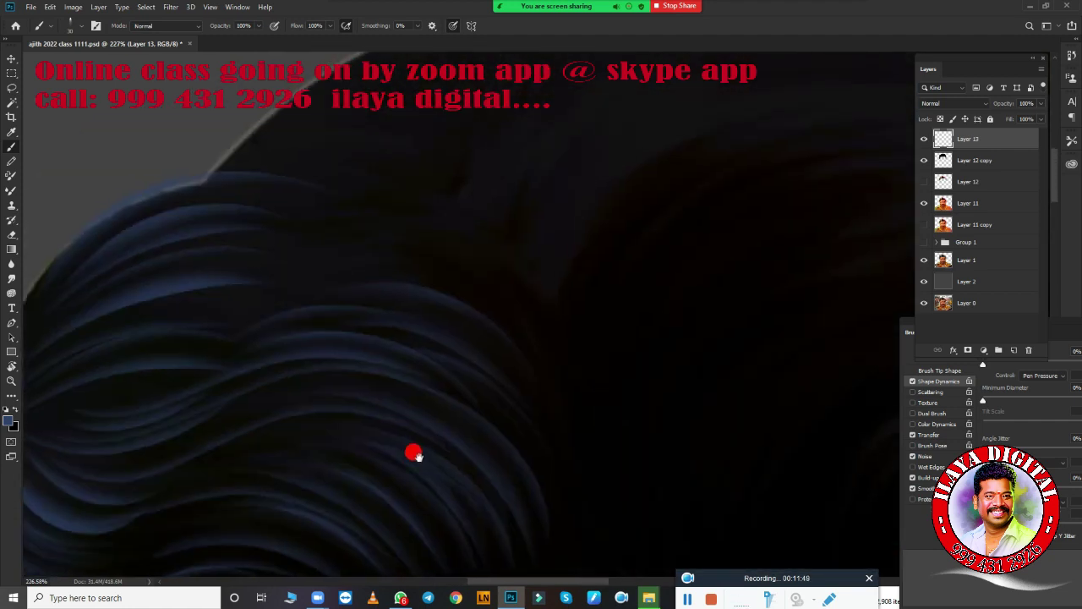
pyautogui.scroll(-2, 414, 452)
pyautogui.scroll(-1, 560, 381)
pyautogui.scroll(2, 626, 303)
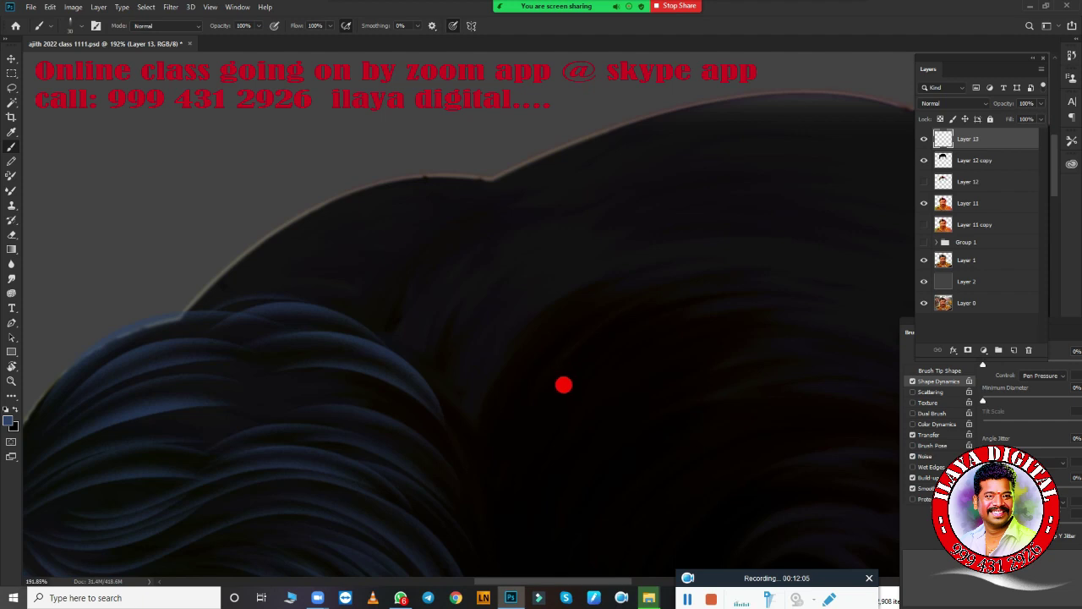
pyautogui.scroll(-5, 567, 383)
pyautogui.scroll(-1, 490, 290)
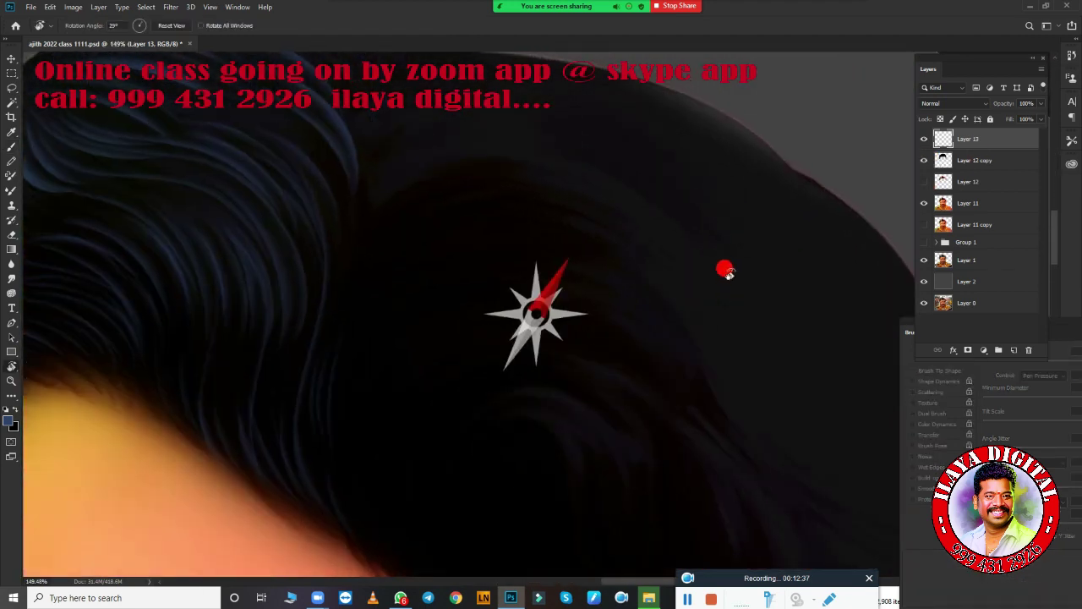
# Step: Paint bluish strands in arcs over the hair, turning the view to reach other parts
pyautogui.press('b')
pyautogui.moveTo(648, 302); pyautogui.dragTo(336, 391)
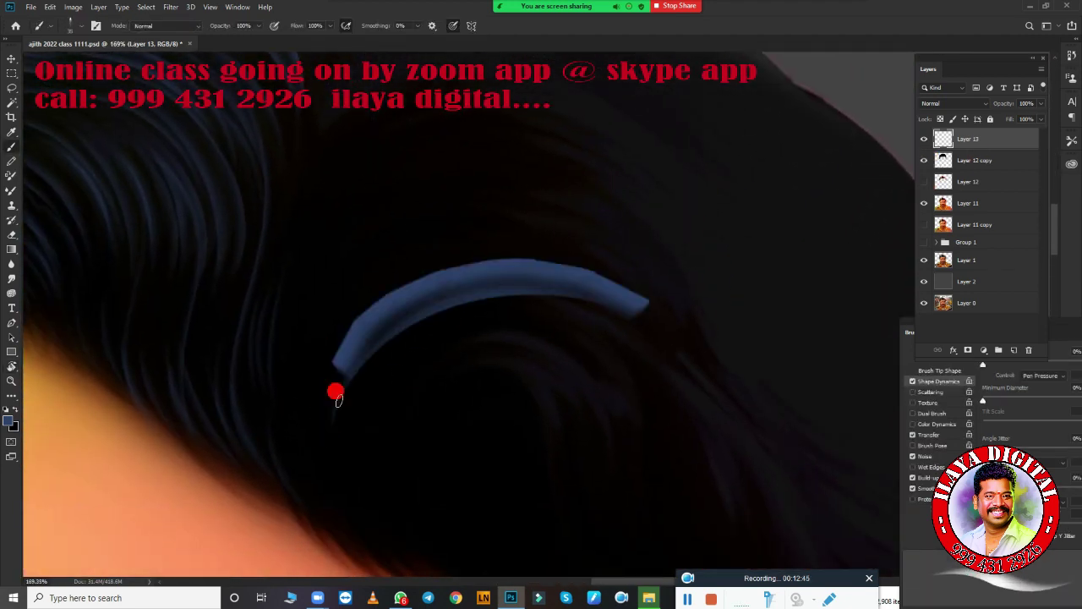
pyautogui.moveTo(592, 338)
pyautogui.mouseDown()
pyautogui.moveTo(374, 374)
pyautogui.moveTo(353, 346)
pyautogui.moveTo(626, 391)
pyautogui.moveTo(413, 307)
pyautogui.mouseUp()
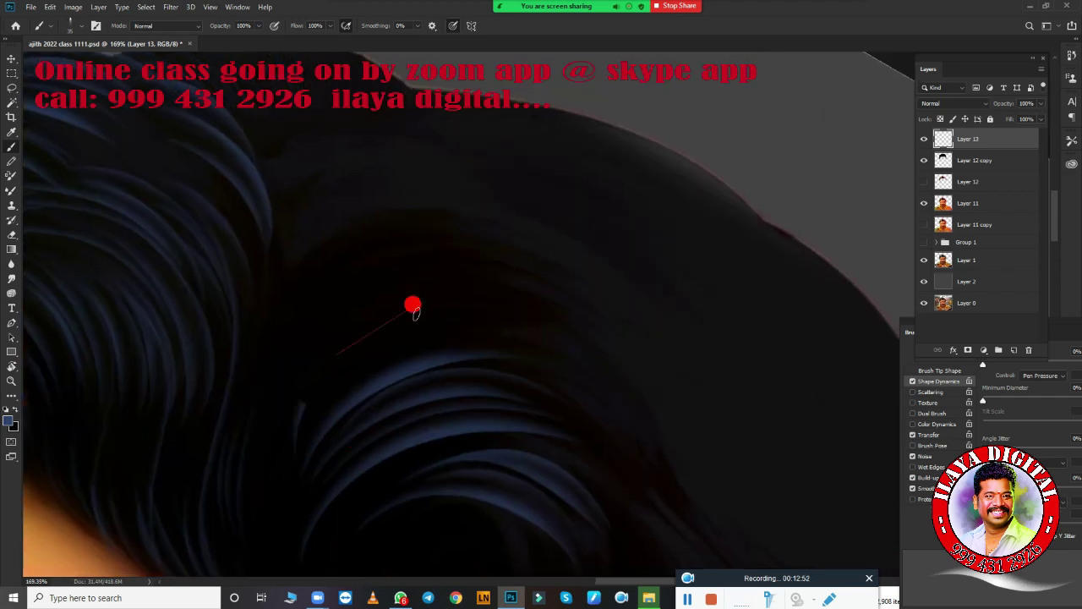
pyautogui.moveTo(592, 369); pyautogui.dragTo(479, 283)
pyautogui.moveTo(400, 300); pyautogui.dragTo(282, 219)
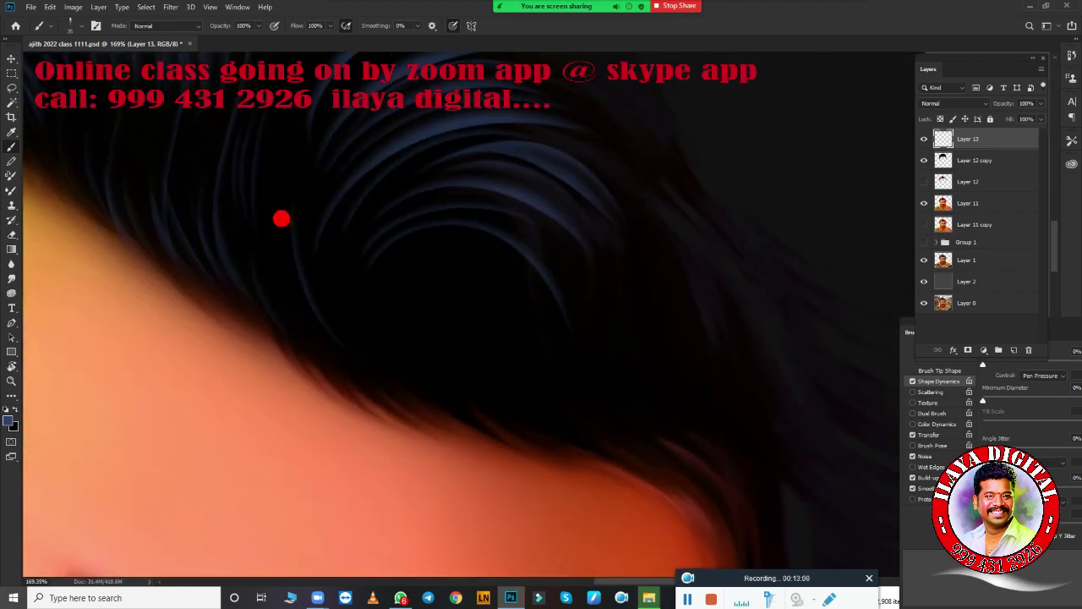
pyautogui.moveTo(406, 283)
pyautogui.mouseDown()
pyautogui.moveTo(353, 164)
pyautogui.moveTo(449, 318)
pyautogui.moveTo(601, 389)
pyautogui.mouseUp()
pyautogui.scroll(-3, 601, 389)
pyautogui.scroll(3, 565, 239)
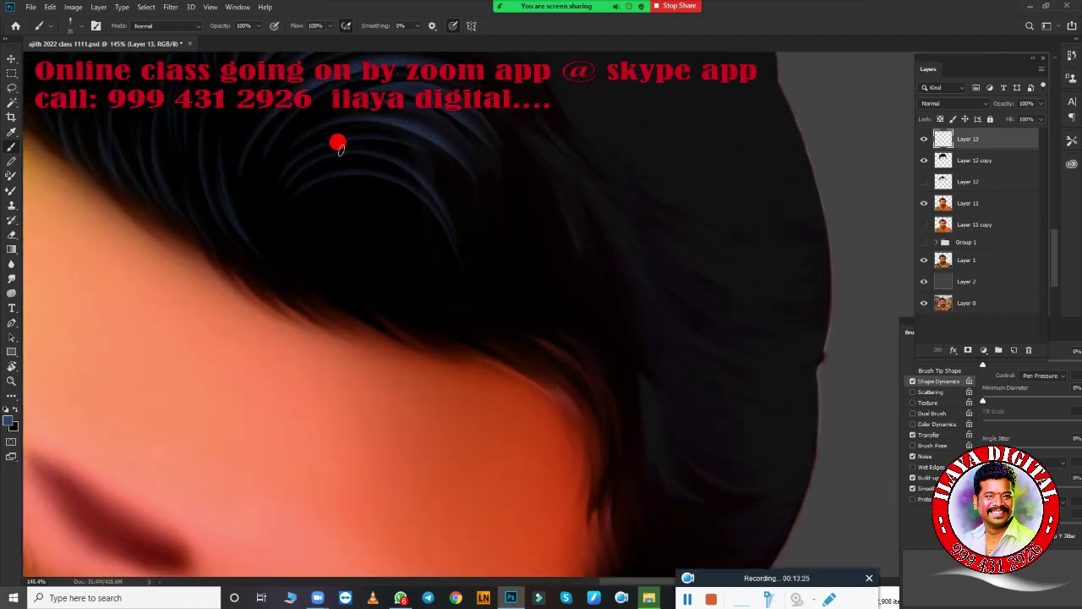
pyautogui.scroll(-5, 461, 174)
pyautogui.scroll(5, 642, 355)
pyautogui.scroll(-5, 643, 381)
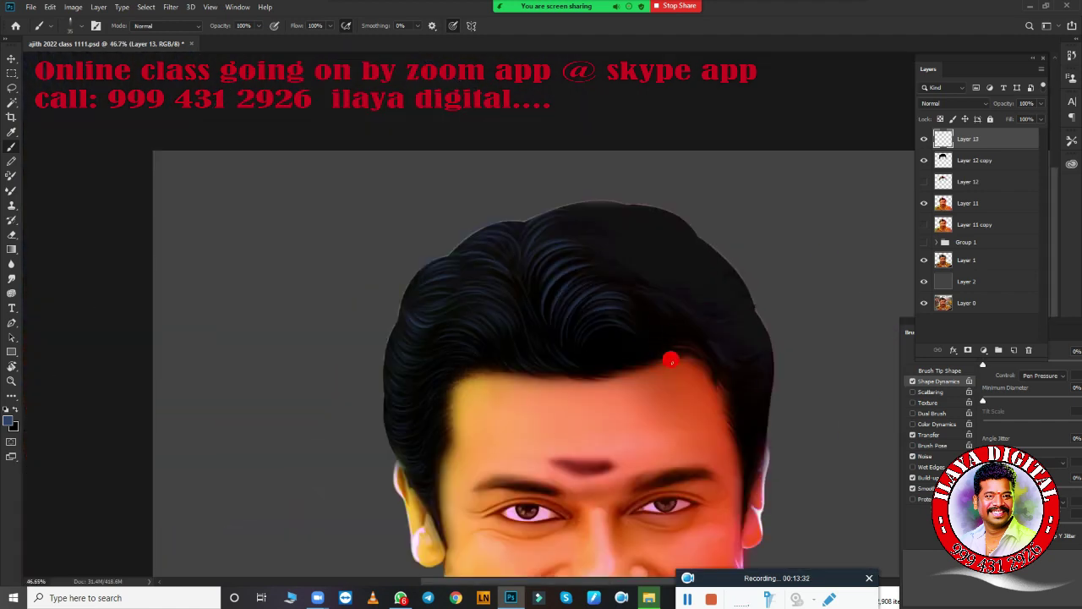
pyautogui.scroll(1, 671, 361)
# Step: Hide and re-show the dark hair layer to compare the result
pyautogui.click(924, 160)
pyautogui.click(924, 160)
pyautogui.scroll(2, 684, 350)
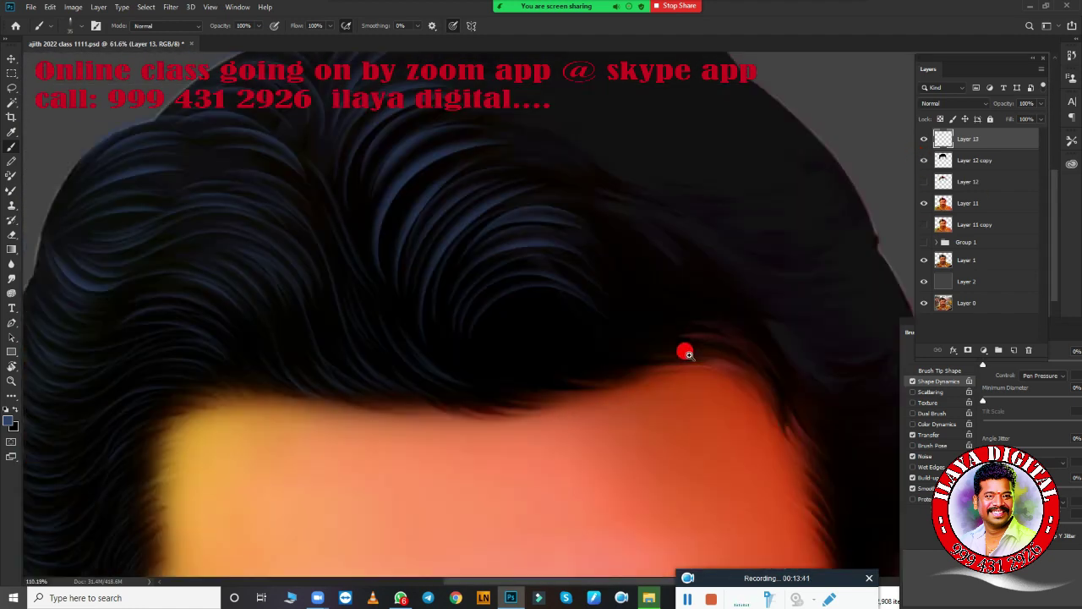
pyautogui.scroll(-1, 635, 336)
pyautogui.scroll(2, 701, 302)
pyautogui.scroll(2, 719, 321)
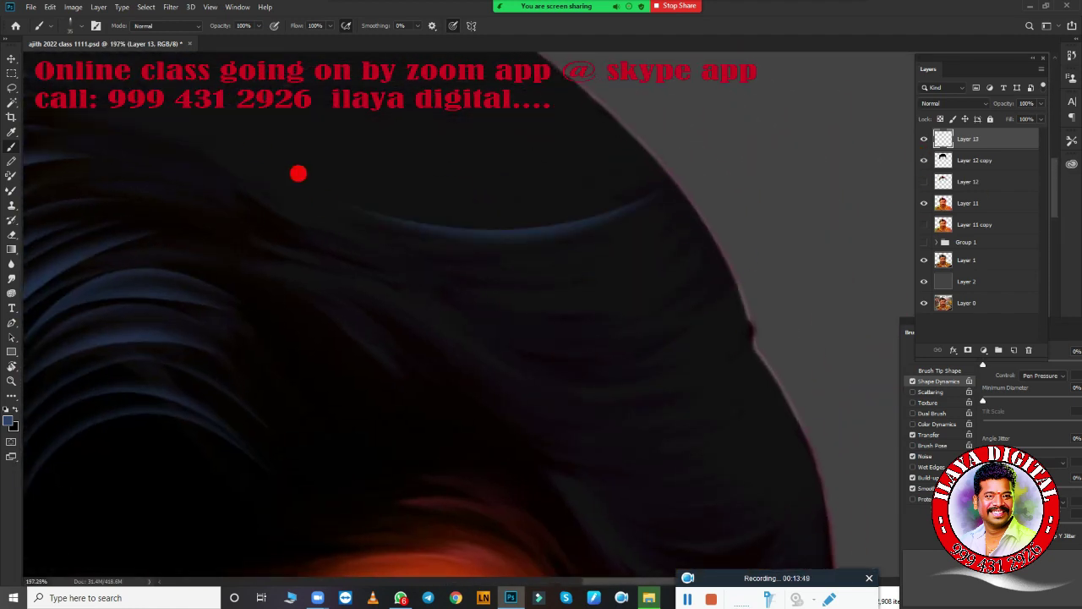
pyautogui.scroll(-4, 736, 228)
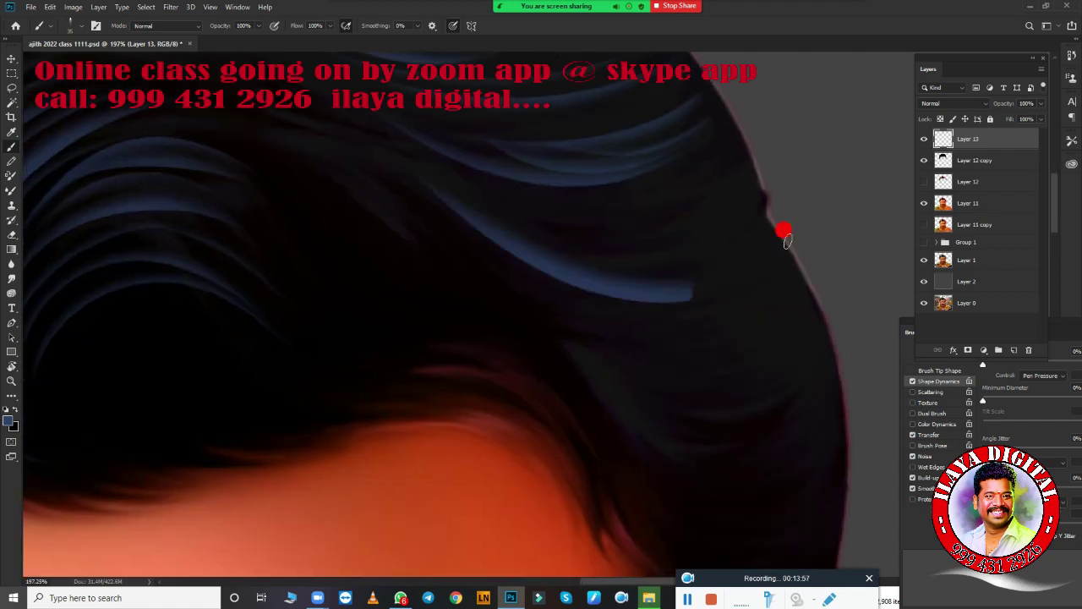
pyautogui.scroll(-2, 744, 195)
pyautogui.scroll(-2, 592, 177)
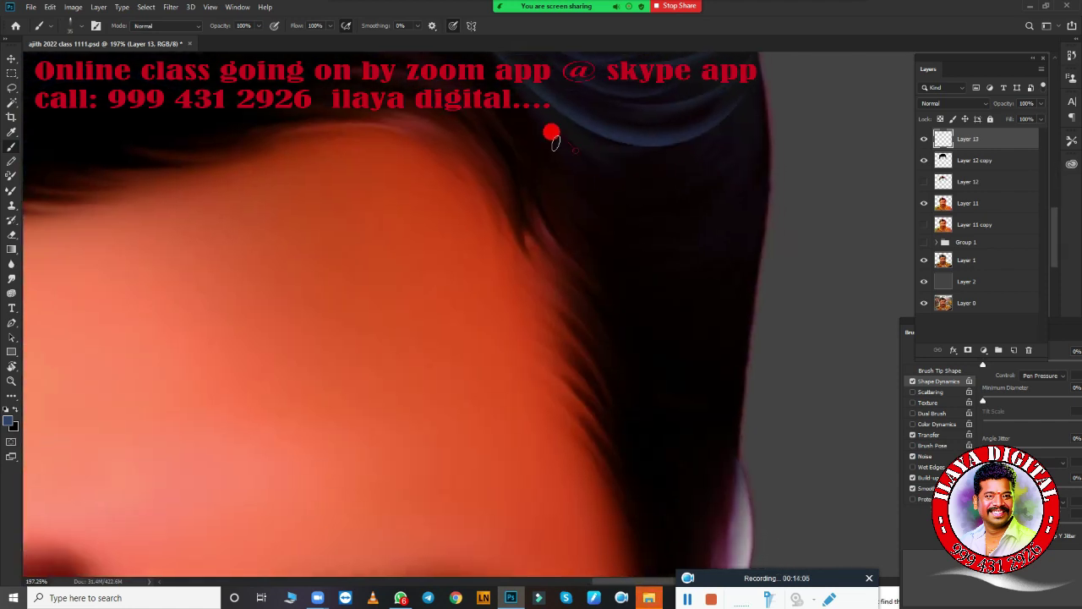
pyautogui.scroll(-2, 563, 123)
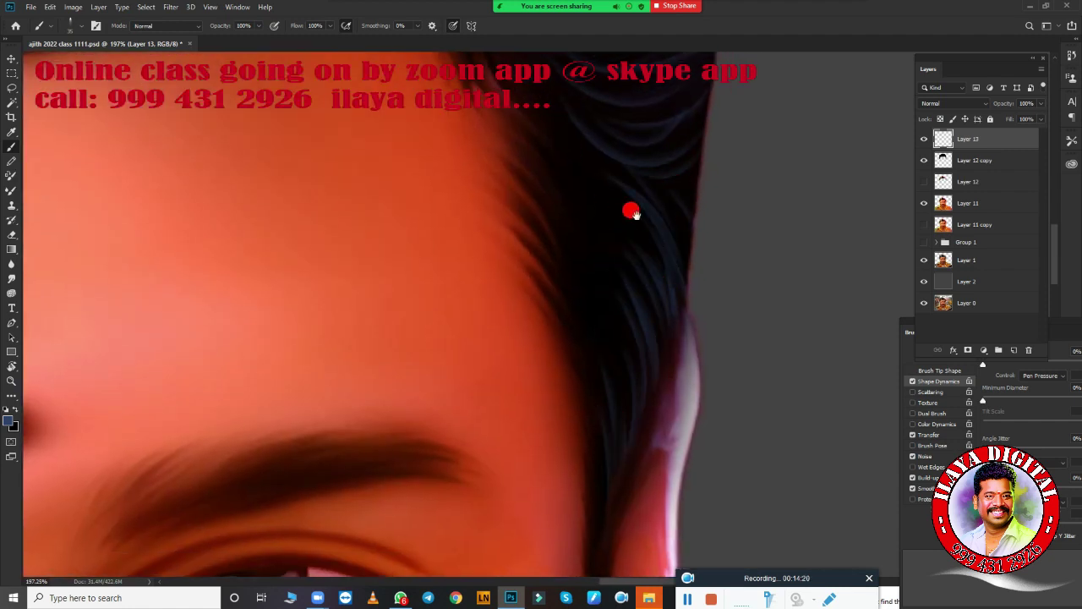
# Step: Pan across the hair beside the forehead, its upper-right edge and the crown
pyautogui.moveTo(632, 211); pyautogui.dragTo(632, 384)
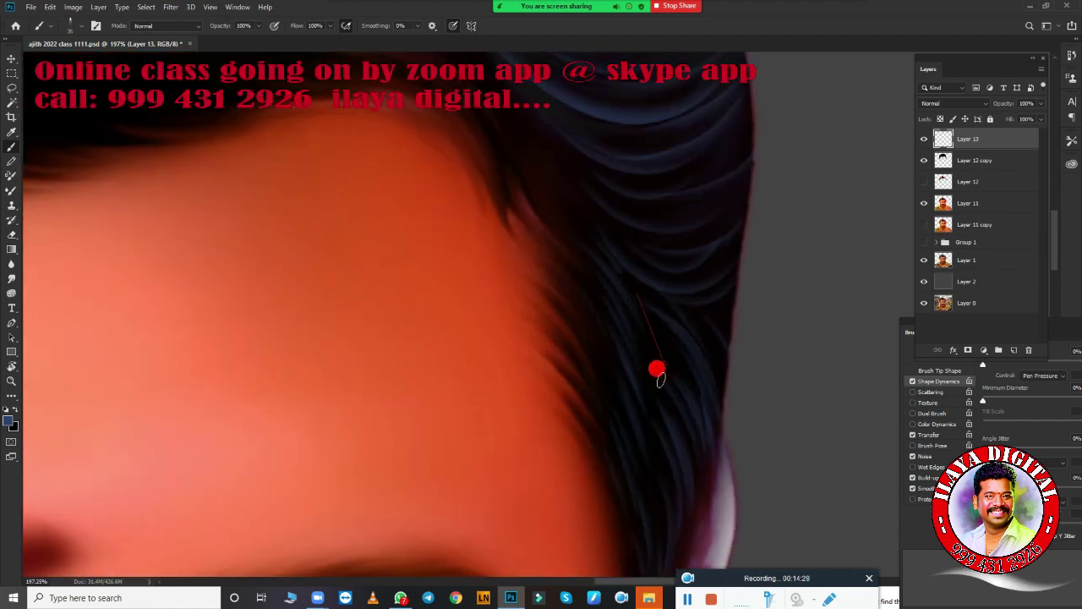
pyautogui.scroll(3, 658, 372)
pyautogui.scroll(3, 526, 287)
pyautogui.scroll(3, 449, 130)
pyautogui.scroll(2, 492, 330)
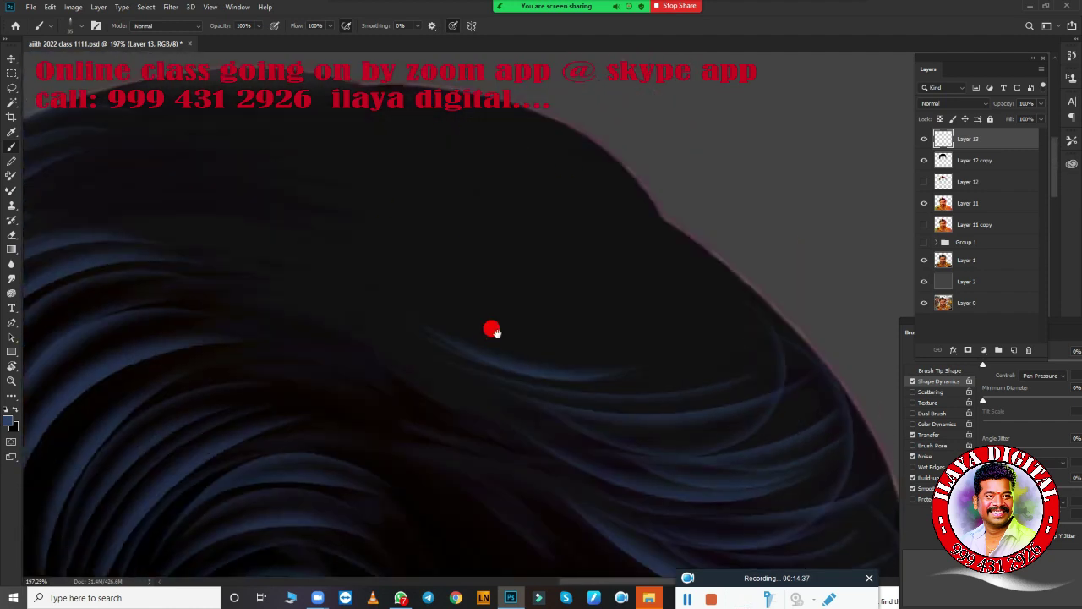
pyautogui.scroll(2, 536, 232)
pyautogui.scroll(2, 778, 266)
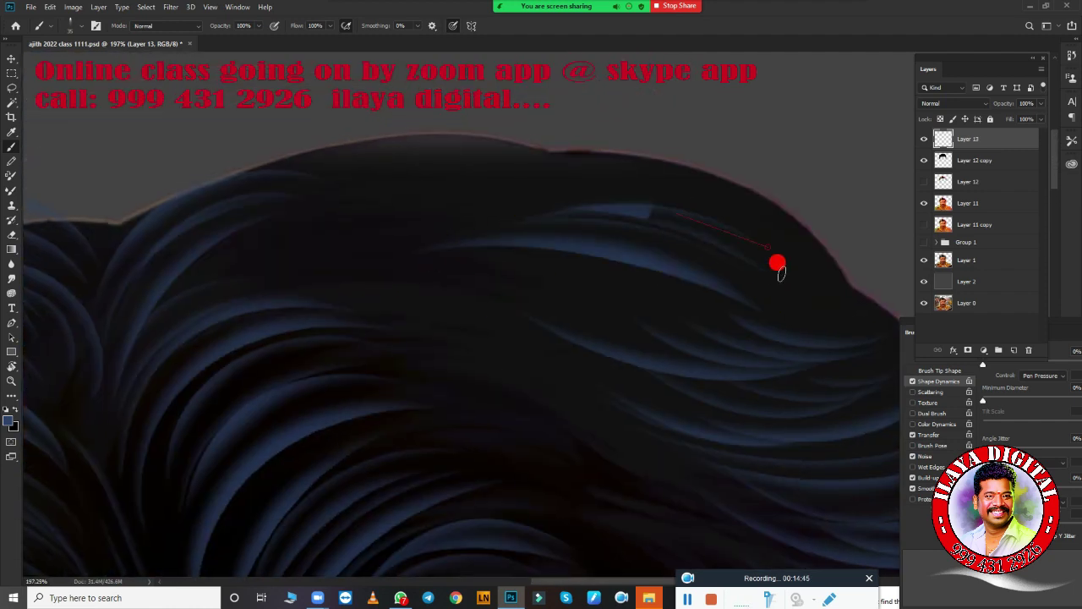
pyautogui.moveTo(664, 242)
pyautogui.mouseDown()
pyautogui.moveTo(612, 222)
pyautogui.moveTo(678, 314)
pyautogui.moveTo(599, 219)
pyautogui.mouseUp()
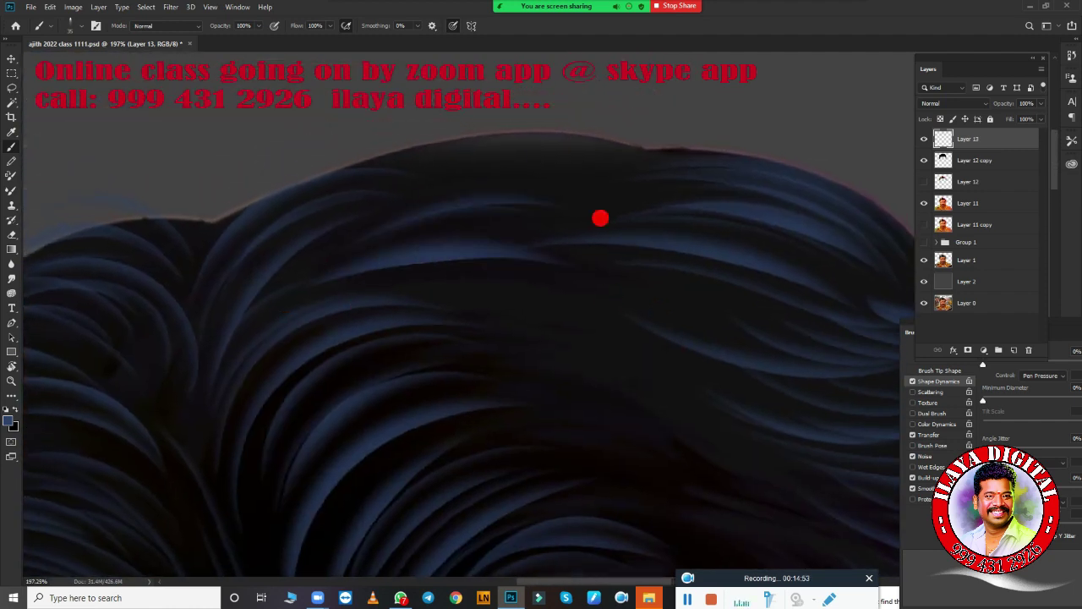
pyautogui.moveTo(394, 206)
pyautogui.mouseDown()
pyautogui.moveTo(688, 423)
pyautogui.moveTo(589, 279)
pyautogui.mouseUp()
# Step: Pan over the forehead and hair edges, then zoom out to view the whole face
pyautogui.scroll(-2, 688, 460)
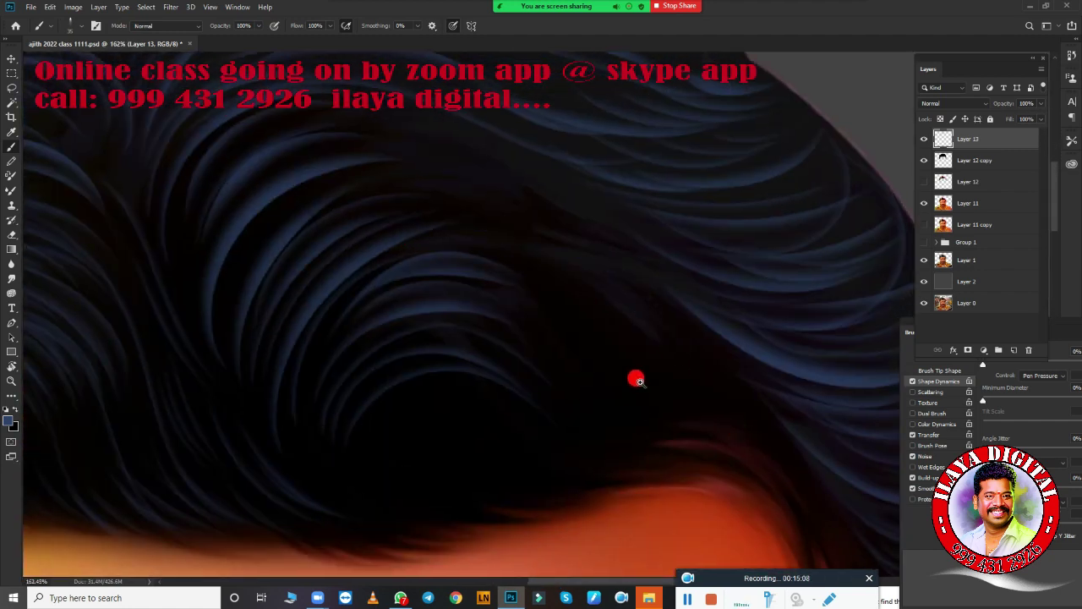
pyautogui.scroll(-1, 348, 259)
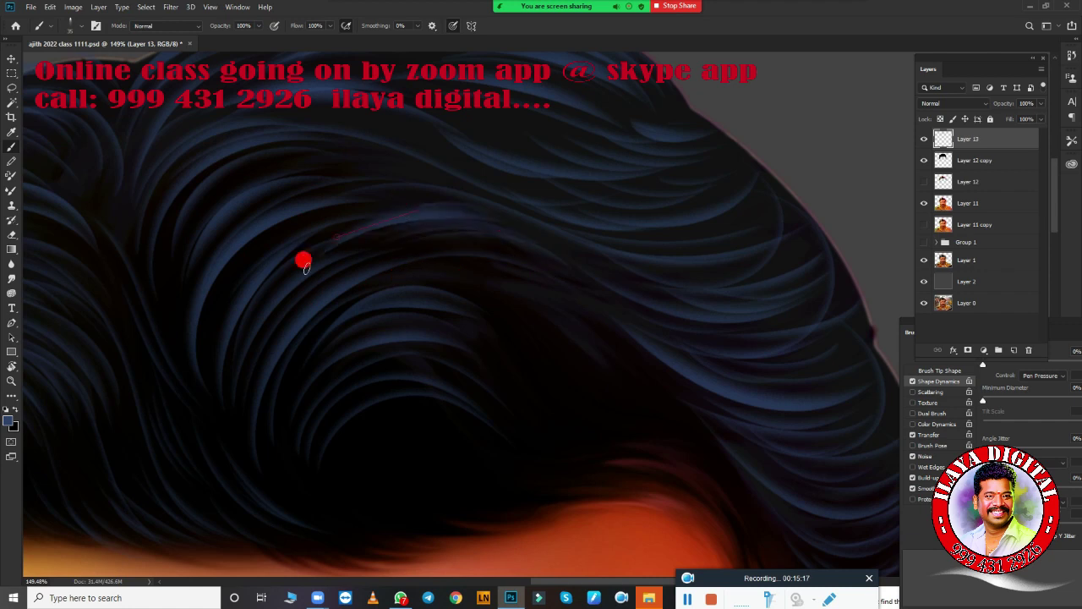
pyautogui.moveTo(302, 259); pyautogui.dragTo(519, 157)
pyautogui.moveTo(770, 394)
pyautogui.mouseDown()
pyautogui.moveTo(526, 240)
pyautogui.moveTo(686, 355)
pyautogui.moveTo(677, 338)
pyautogui.mouseUp()
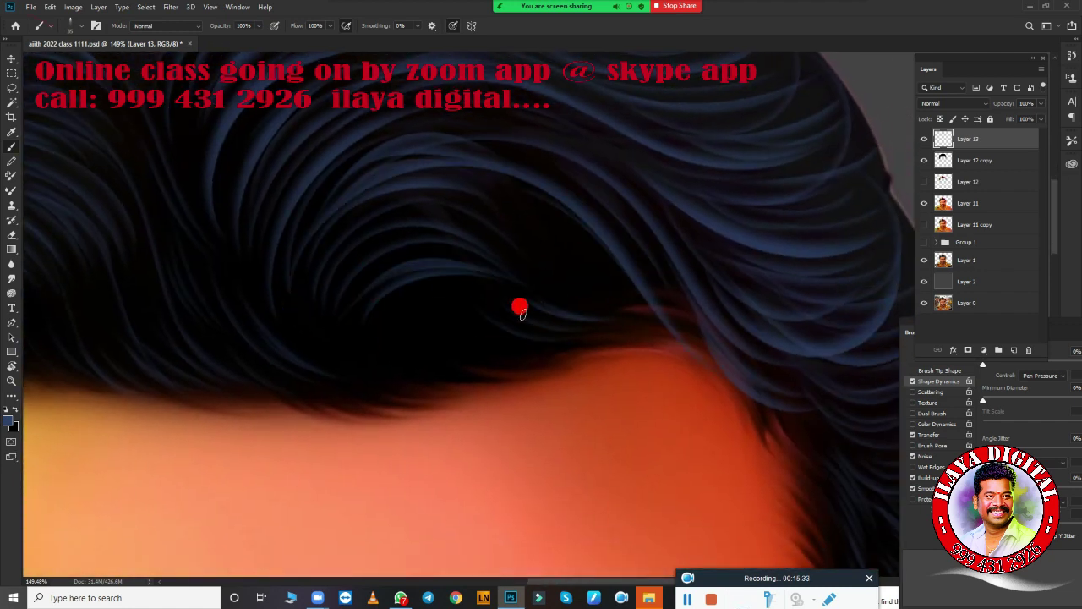
pyautogui.moveTo(400, 339); pyautogui.dragTo(448, 420)
pyautogui.moveTo(624, 407)
pyautogui.mouseDown()
pyautogui.moveTo(329, 310)
pyautogui.moveTo(229, 198)
pyautogui.mouseUp()
pyautogui.scroll(-5, 506, 99)
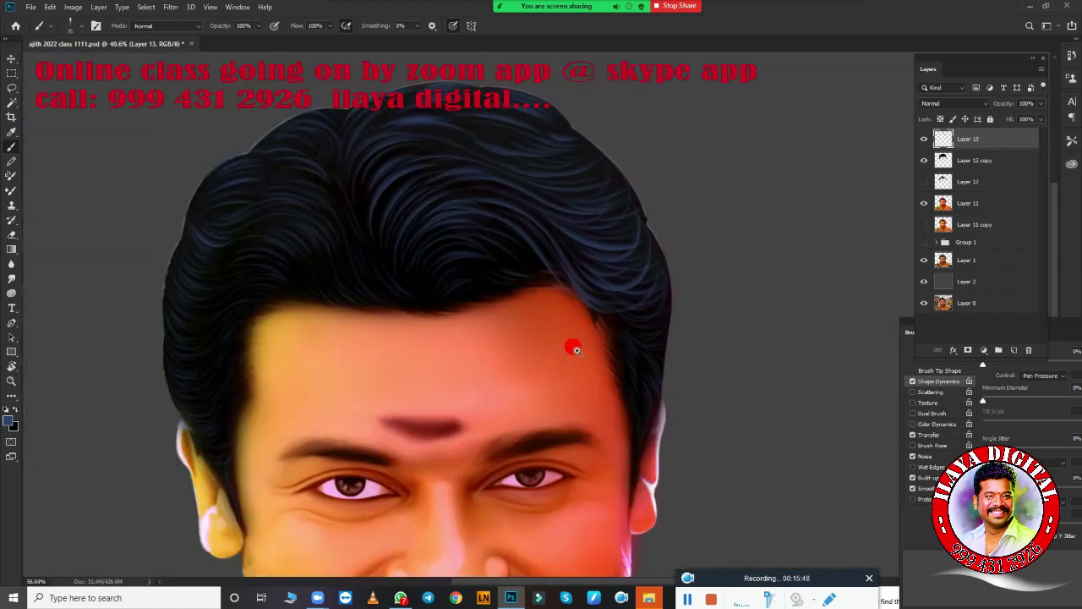
pyautogui.scroll(-2, 695, 393)
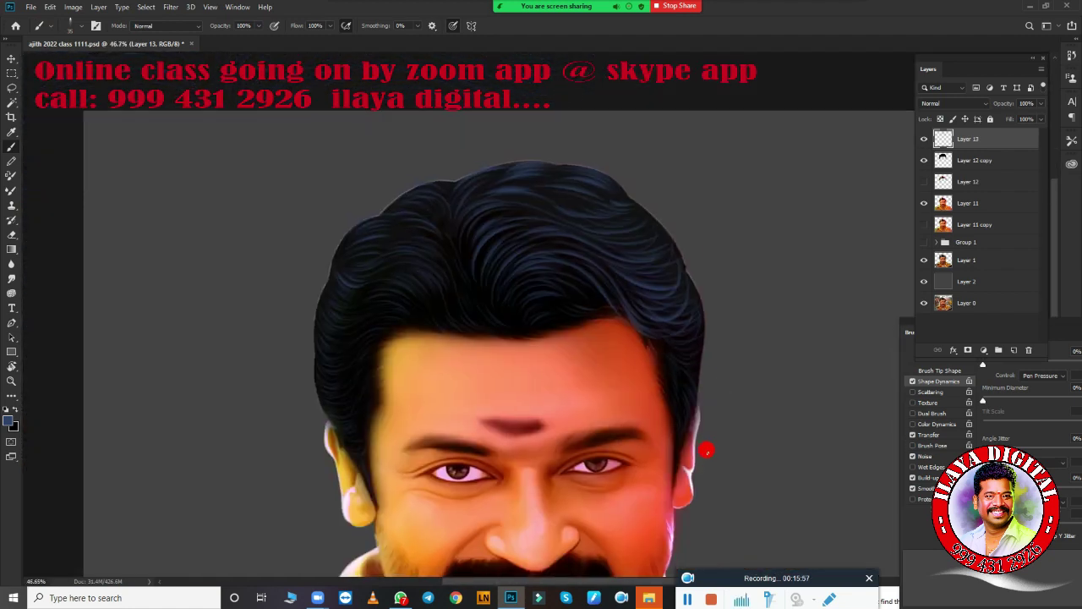
pyautogui.scroll(-3, 724, 446)
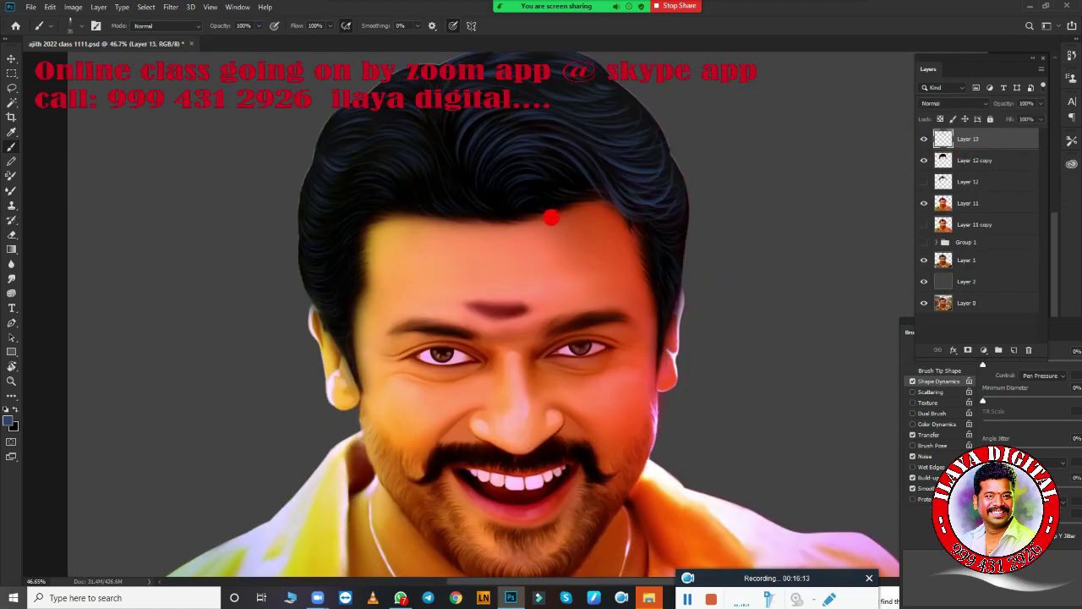
# Step: Set the paint colour to dark blue R45 G65 B105 and tilt the view along the hair flow
pyautogui.click(7, 424)
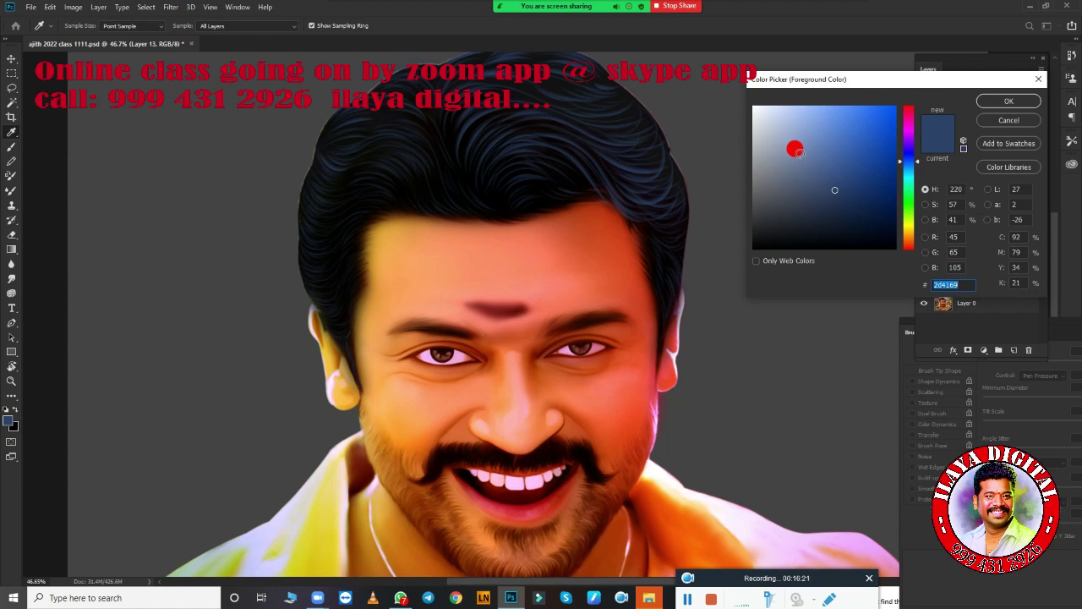
pyautogui.click(1008, 100)
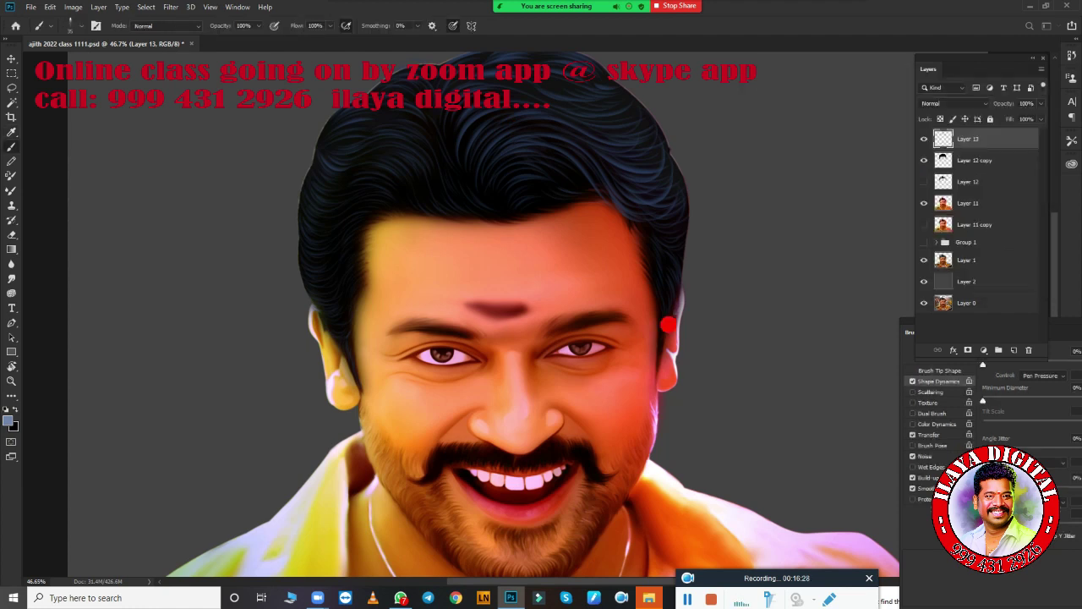
pyautogui.scroll(3, 587, 174)
pyautogui.press('r')
pyautogui.moveTo(546, 346); pyautogui.dragTo(243, 334)
pyautogui.press('b')
pyautogui.scroll(2, 502, 358)
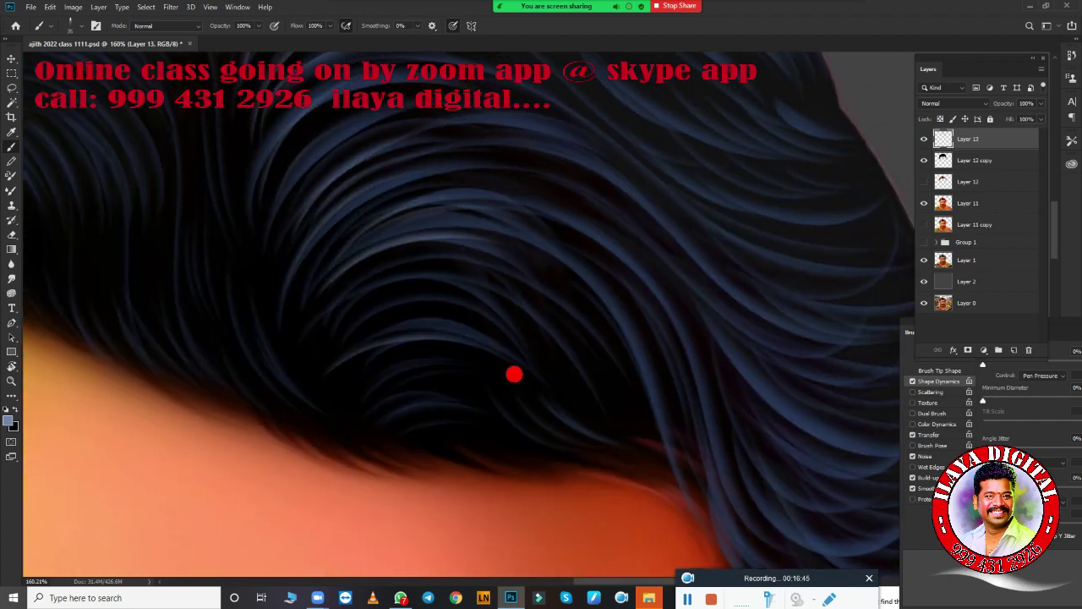
# Step: Paint a thin strand at the hairline, rotating the view around the forehead and left ear
pyautogui.moveTo(514, 374)
pyautogui.mouseDown()
pyautogui.moveTo(536, 198)
pyautogui.moveTo(533, 360)
pyautogui.mouseUp()
pyautogui.moveTo(413, 401)
pyautogui.mouseDown()
pyautogui.moveTo(168, 250)
pyautogui.moveTo(176, 258)
pyautogui.moveTo(406, 237)
pyautogui.moveTo(466, 111)
pyautogui.moveTo(332, 208)
pyautogui.moveTo(448, 137)
pyautogui.moveTo(724, 270)
pyautogui.moveTo(265, 340)
pyautogui.moveTo(505, 290)
pyautogui.moveTo(516, 221)
pyautogui.mouseUp()
pyautogui.moveTo(358, 359)
pyautogui.mouseDown()
pyautogui.moveTo(616, 273)
pyautogui.moveTo(570, 195)
pyautogui.moveTo(688, 109)
pyautogui.moveTo(732, 288)
pyautogui.moveTo(619, 311)
pyautogui.mouseUp()
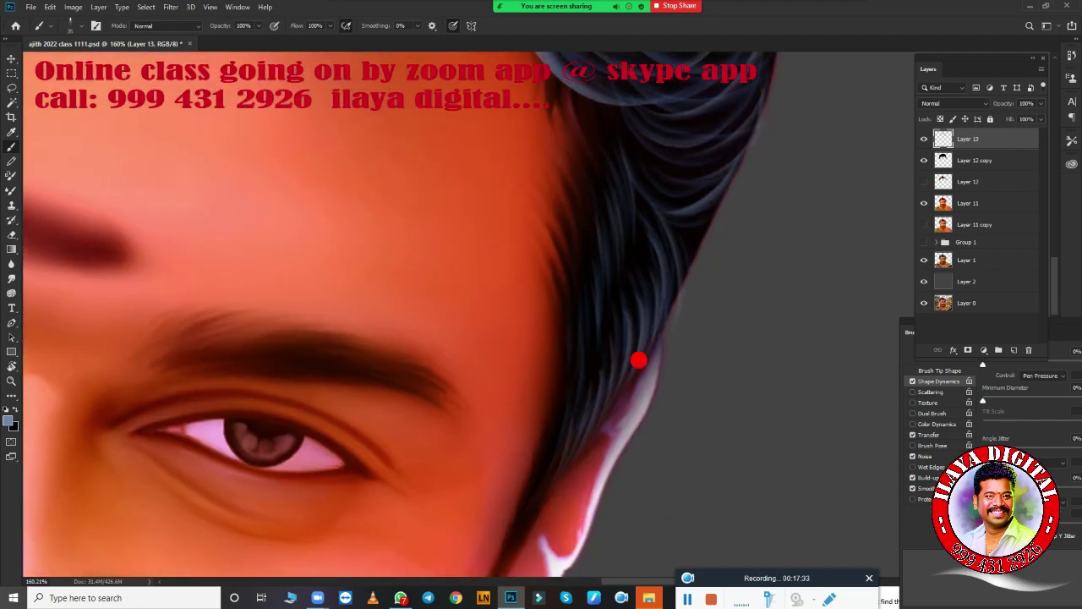
pyautogui.moveTo(639, 361)
pyautogui.mouseDown()
pyautogui.moveTo(749, 394)
pyautogui.moveTo(753, 319)
pyautogui.moveTo(645, 365)
pyautogui.mouseUp()
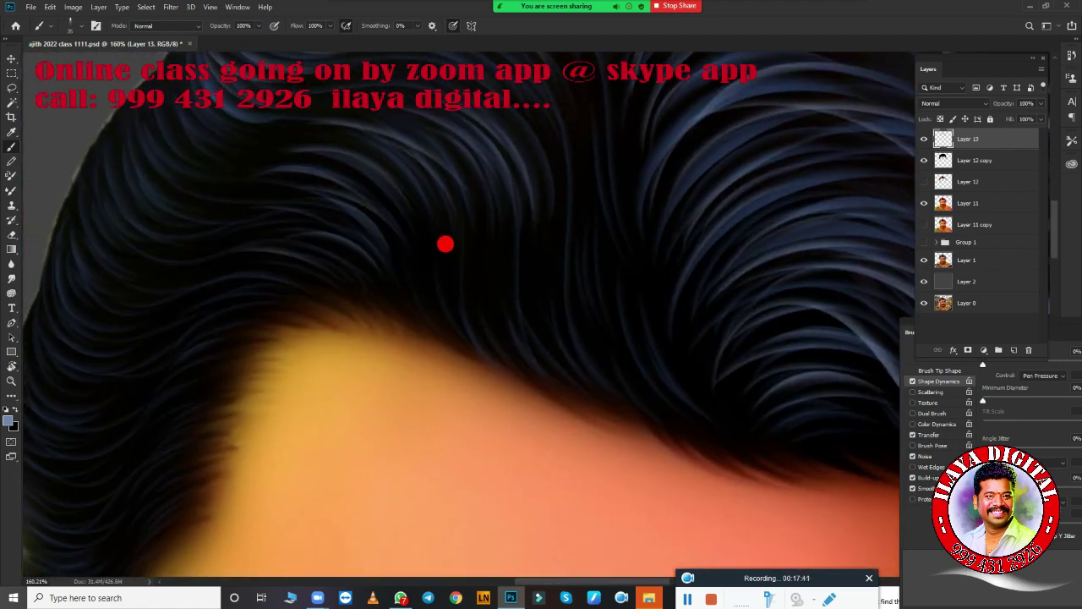
pyautogui.moveTo(537, 84); pyautogui.dragTo(594, 298)
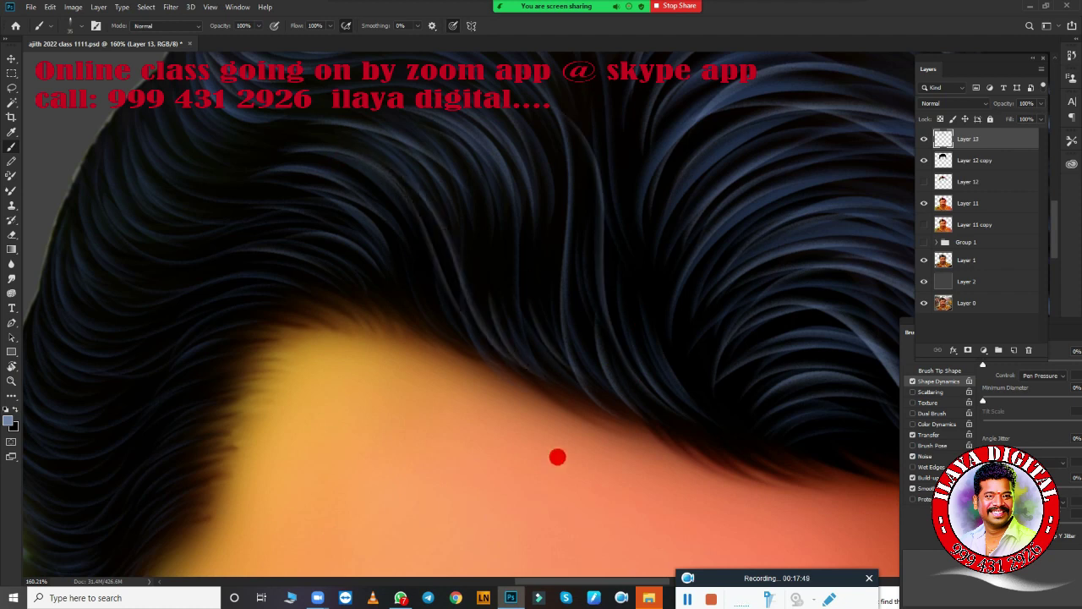
pyautogui.moveTo(557, 457); pyautogui.dragTo(770, 263)
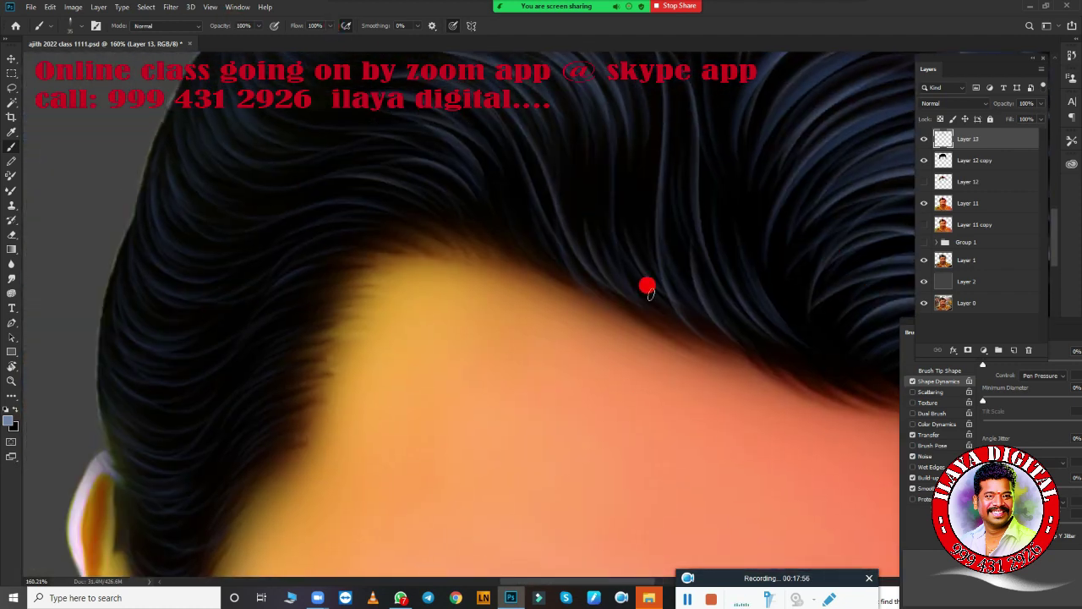
pyautogui.moveTo(648, 288)
pyautogui.mouseDown()
pyautogui.moveTo(442, 338)
pyautogui.moveTo(577, 280)
pyautogui.moveTo(449, 93)
pyautogui.mouseUp()
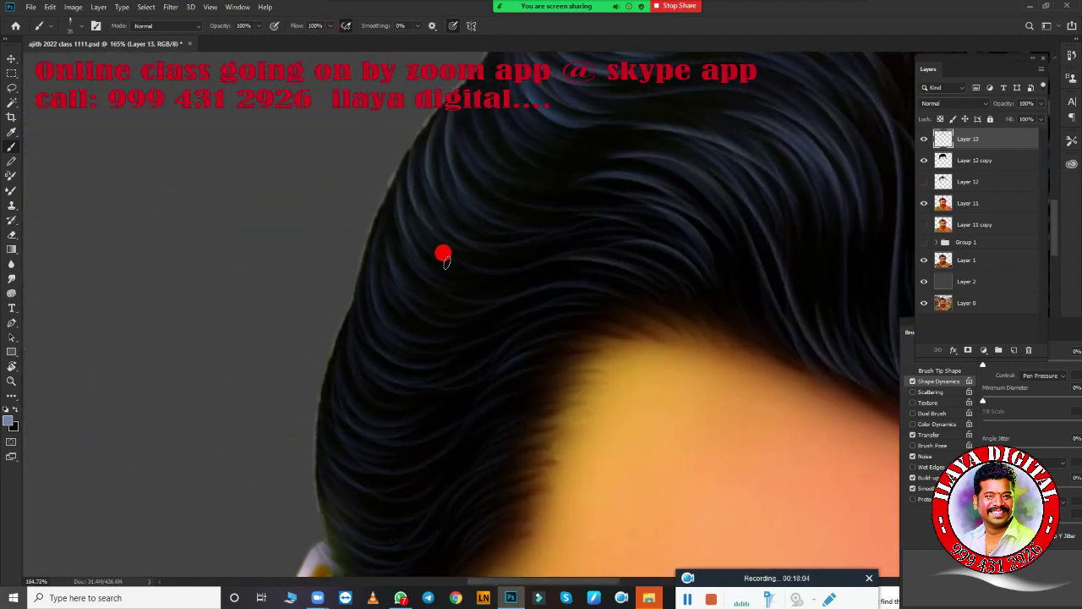
pyautogui.moveTo(412, 457); pyautogui.dragTo(330, 349)
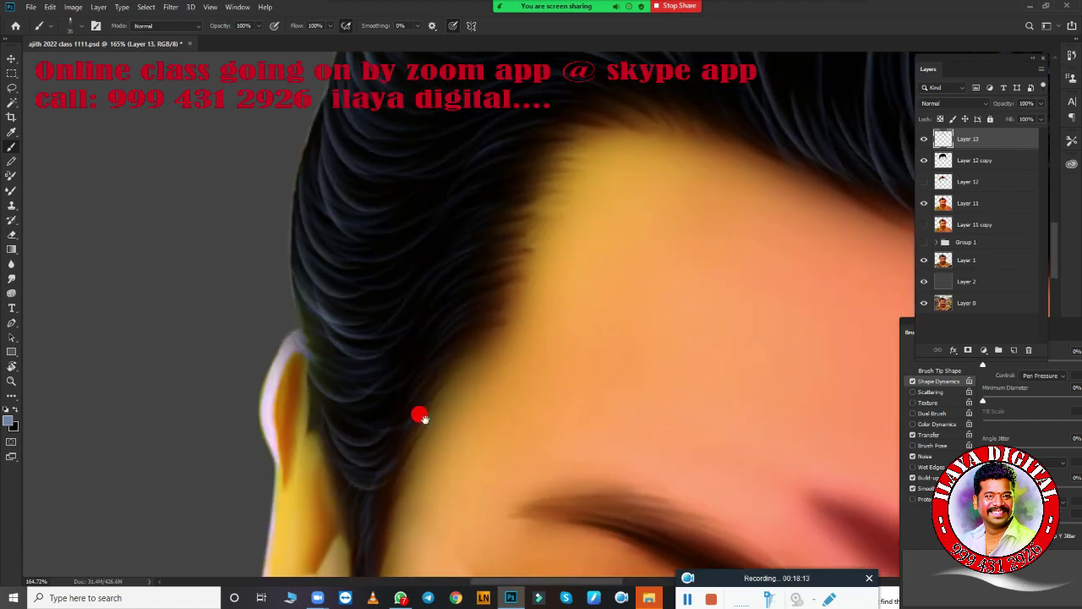
pyautogui.moveTo(420, 416)
pyautogui.mouseDown()
pyautogui.moveTo(401, 406)
pyautogui.moveTo(329, 433)
pyautogui.mouseUp()
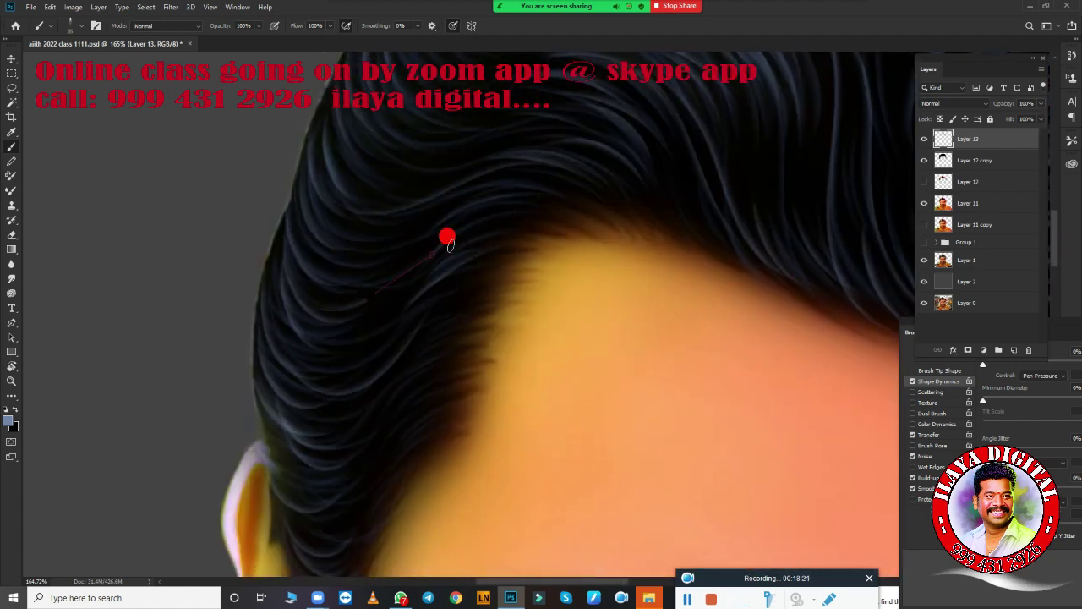
pyautogui.moveTo(448, 241); pyautogui.dragTo(340, 314)
pyautogui.scroll(-5, 415, 245)
# Step: Level the tilted canvas view and center the head in the window
pyautogui.scroll(2, 580, 374)
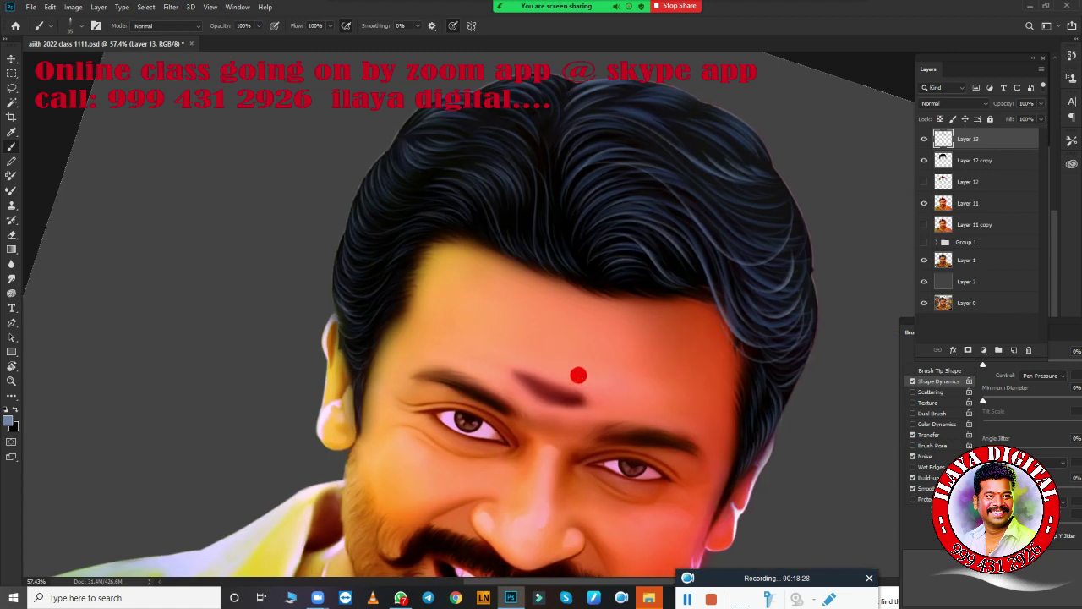
pyautogui.scroll(2, 386, 221)
pyautogui.scroll(-5, 410, 355)
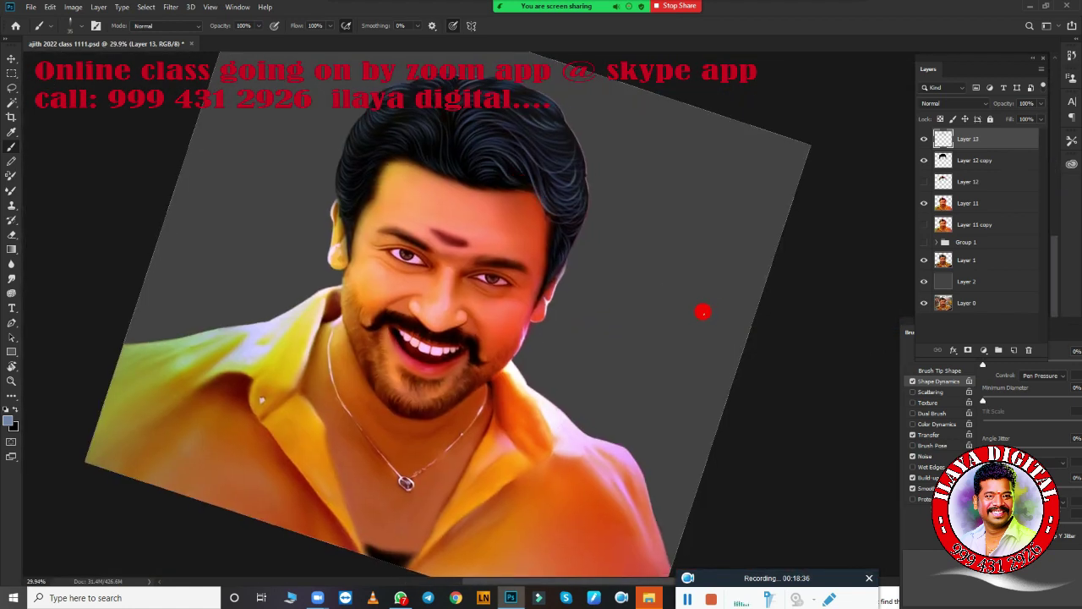
pyautogui.moveTo(703, 309); pyautogui.dragTo(591, 157)
pyautogui.scroll(2, 467, 236)
pyautogui.moveTo(467, 236); pyautogui.dragTo(598, 325)
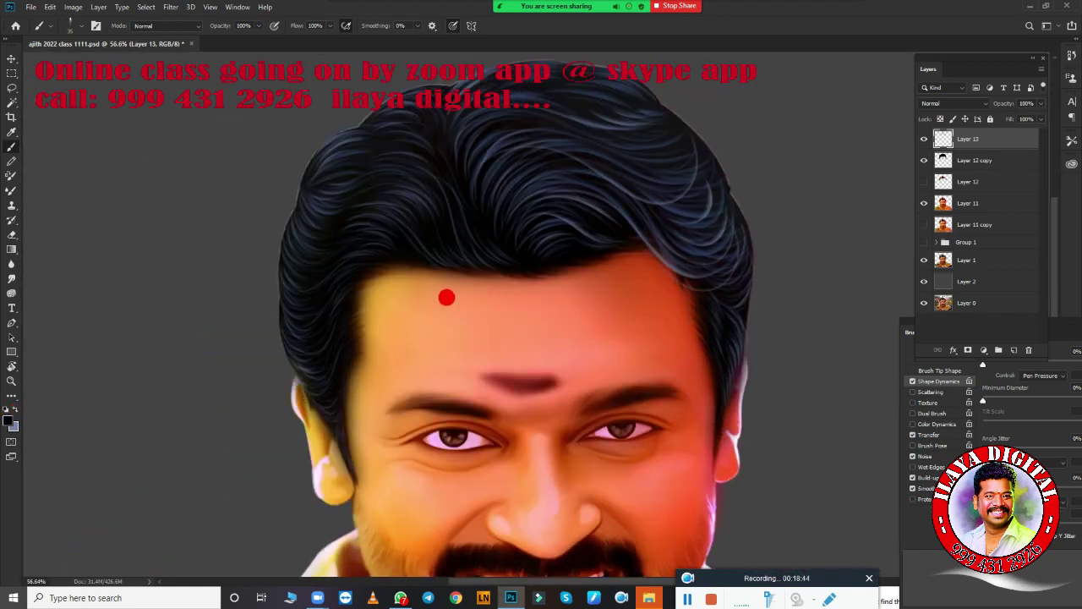
# Step: Zoom in and pan along the hairline to inspect the hair strands
pyautogui.scroll(1, 549, 264)
pyautogui.scroll(1, 330, 169)
pyautogui.scroll(1, 328, 211)
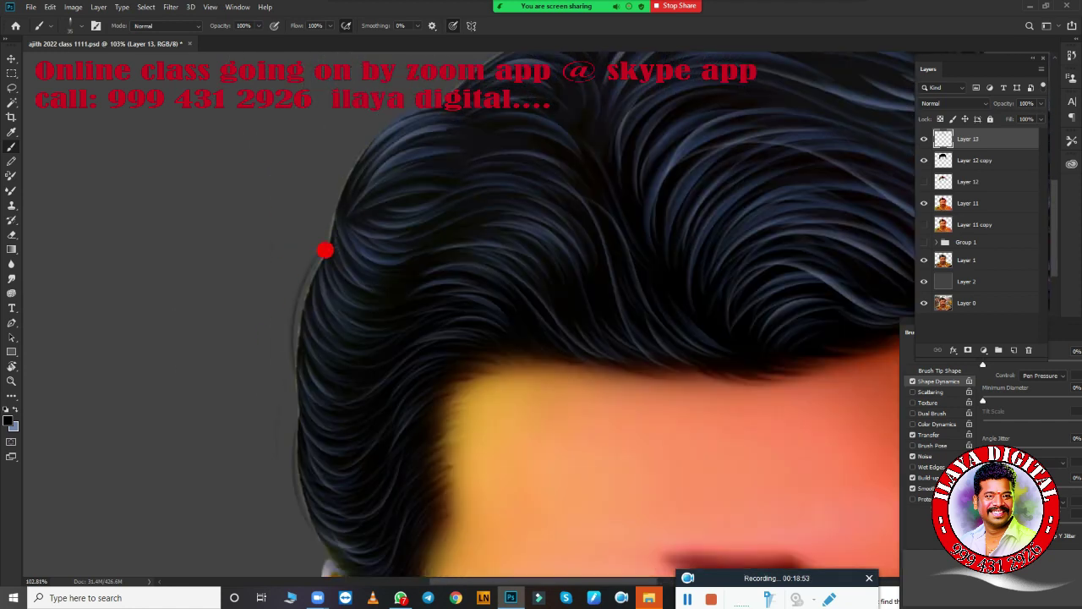
pyautogui.scroll(1, 465, 204)
pyautogui.scroll(1, 690, 191)
pyautogui.scroll(1, 756, 425)
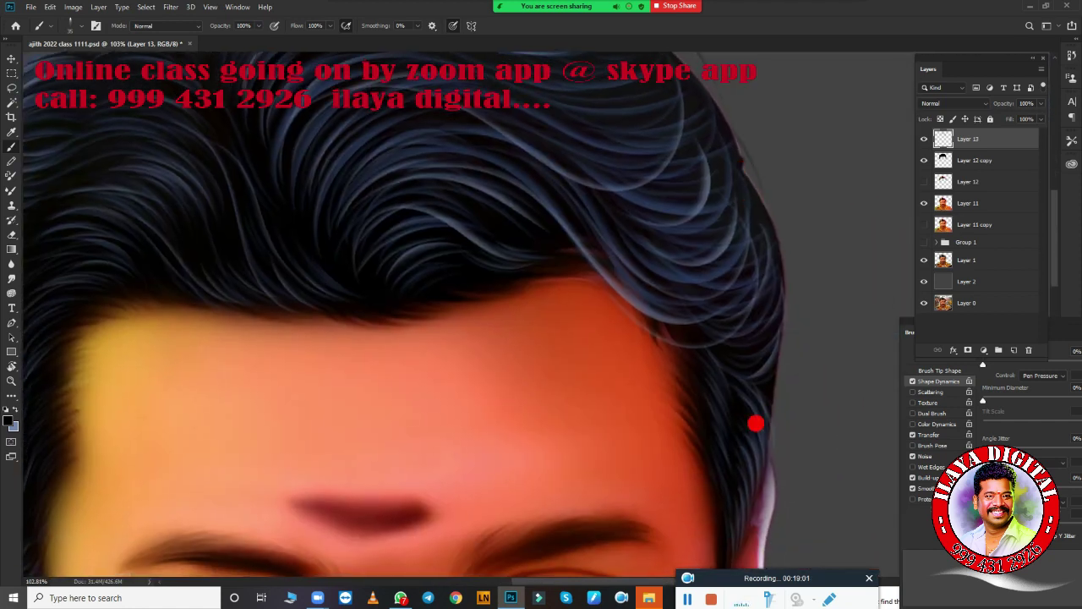
pyautogui.scroll(1, 502, 345)
pyautogui.scroll(1, 415, 203)
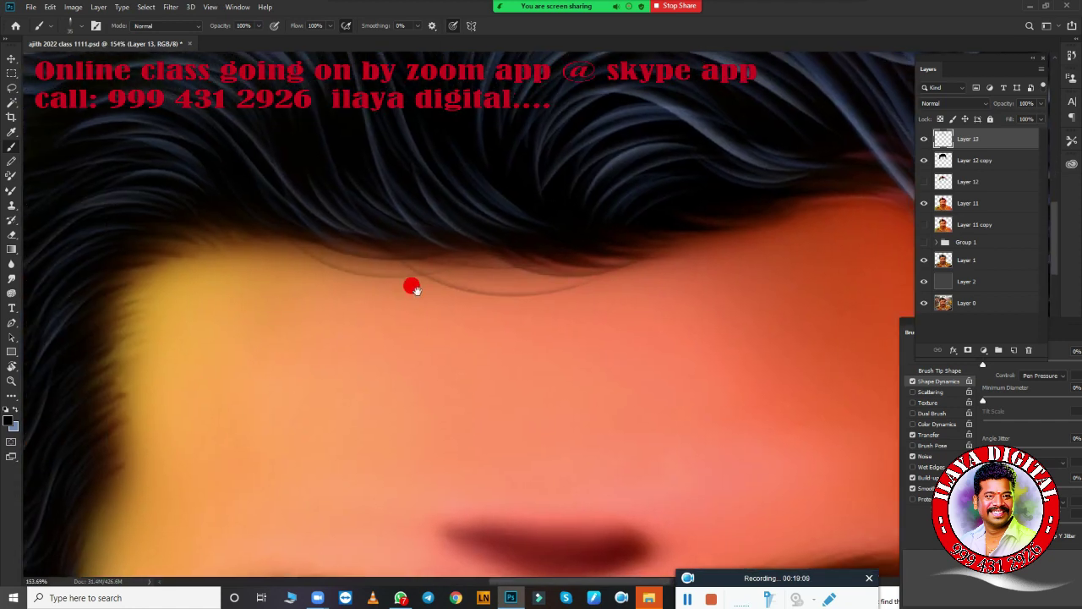
pyautogui.hscroll(-3, 411, 282)
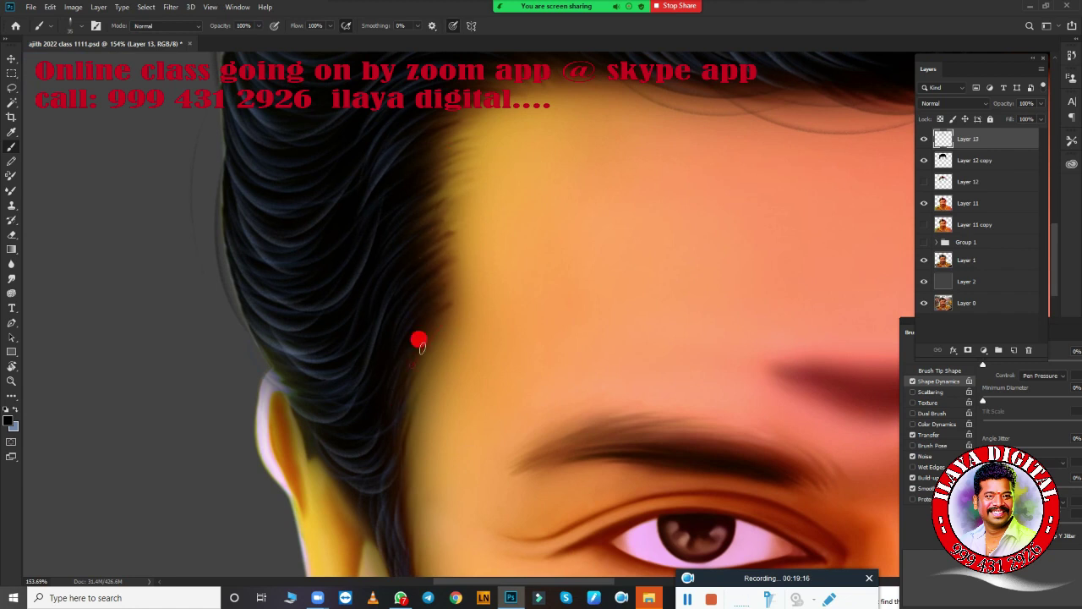
pyautogui.scroll(2, 439, 262)
pyautogui.scroll(-3, 550, 406)
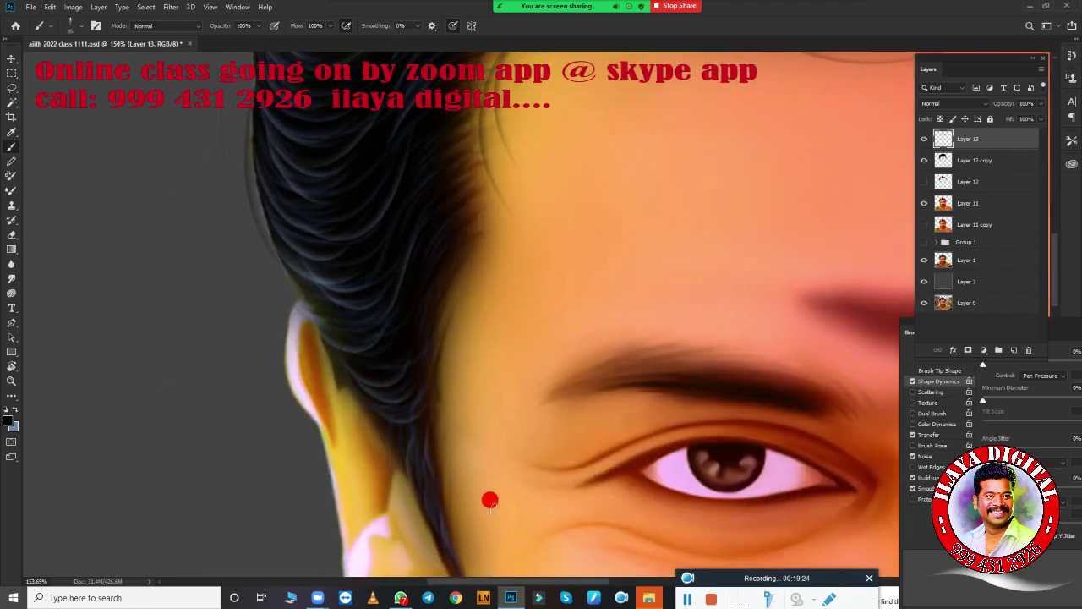
pyautogui.scroll(2, 461, 355)
pyautogui.scroll(3, 490, 405)
pyautogui.hscroll(5, 592, 406)
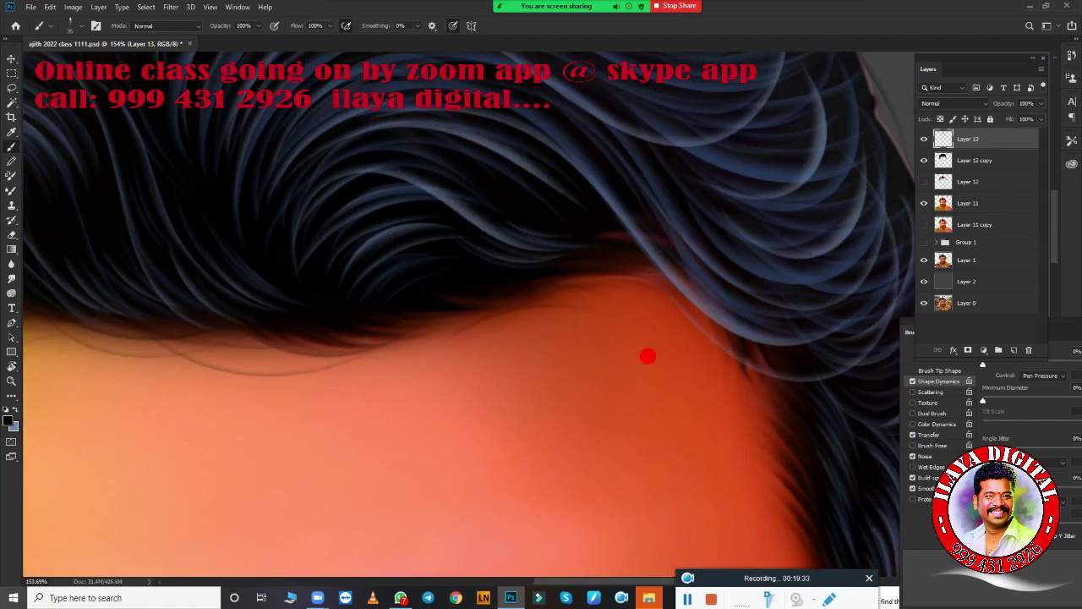
pyautogui.scroll(-1, 677, 422)
pyautogui.scroll(-3, 455, 186)
pyautogui.scroll(2, 507, 296)
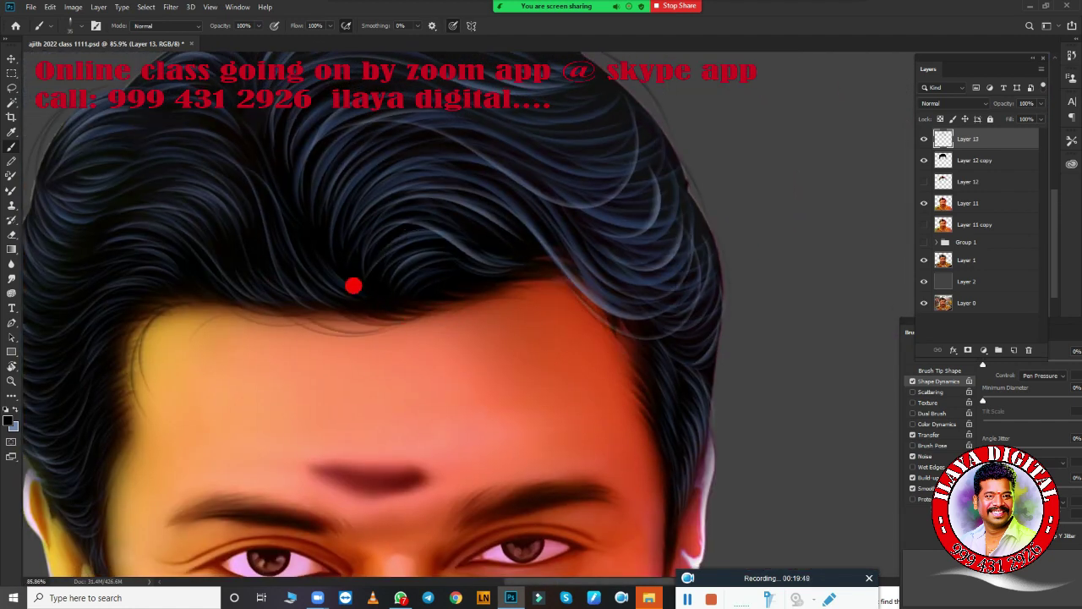
pyautogui.scroll(-2, 495, 413)
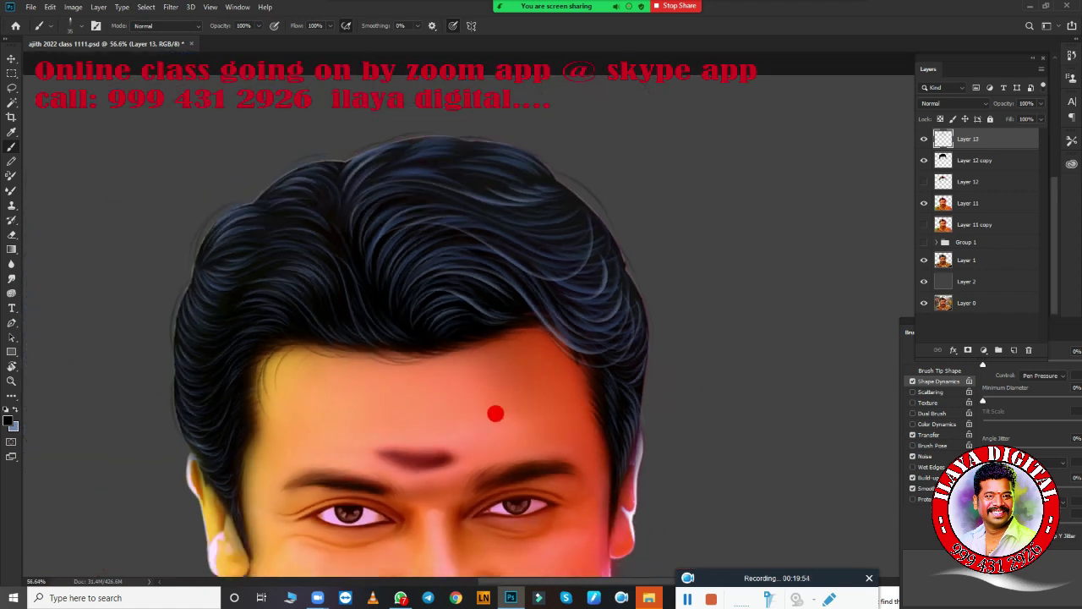
# Step: Lasso the right side of the hair and preview a -35 hue shift on it
pyautogui.click(9, 423)
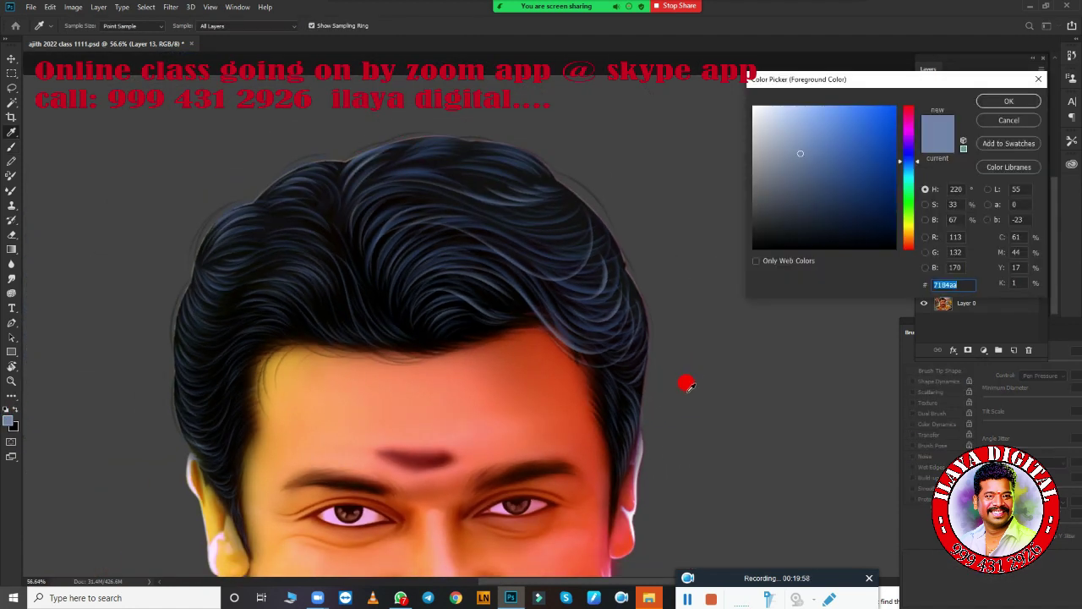
pyautogui.click(1006, 126)
pyautogui.press('l')
pyautogui.moveTo(415, 100); pyautogui.dragTo(583, 521)
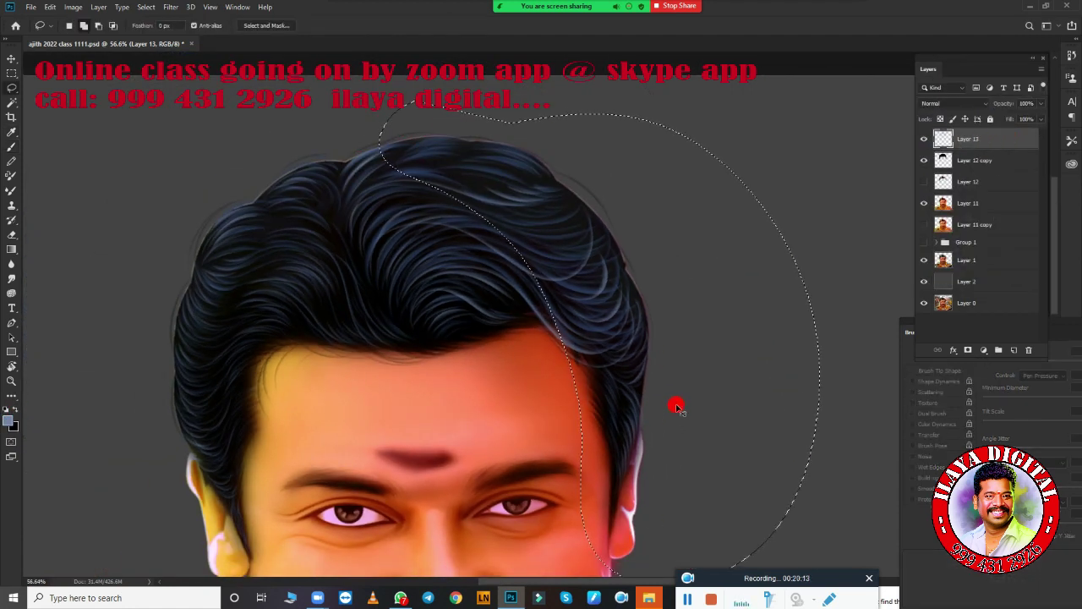
pyautogui.hotkey('ctrl', 'u')
pyautogui.moveTo(787, 150); pyautogui.dragTo(767, 150)
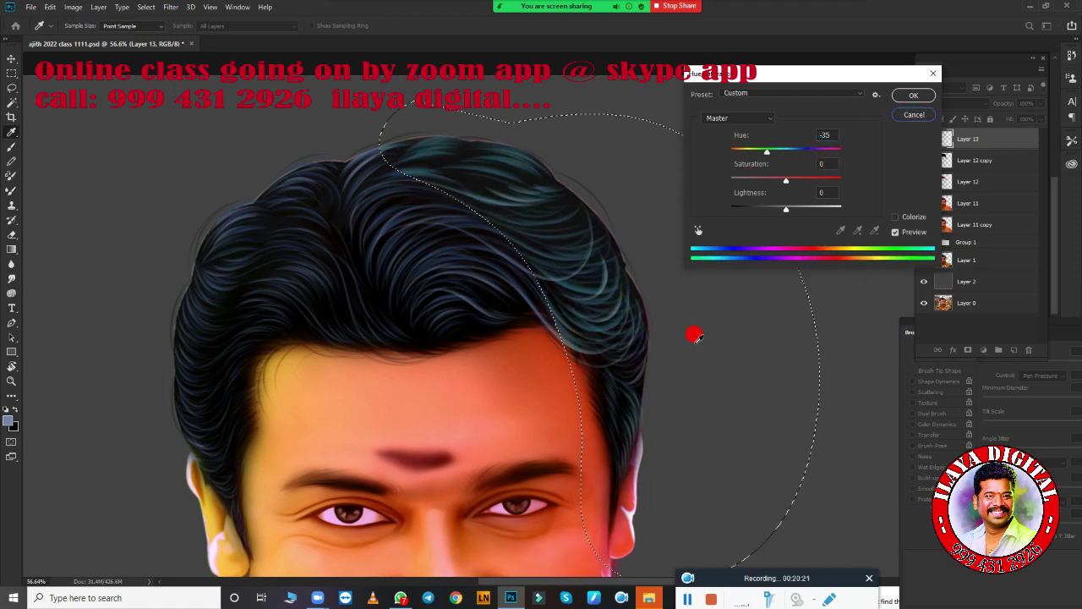
# Step: Cancel the teal hue shift, deselect, and make pink the foreground colour
pyautogui.press('Escape')
pyautogui.hotkey('ctrl', 'd')
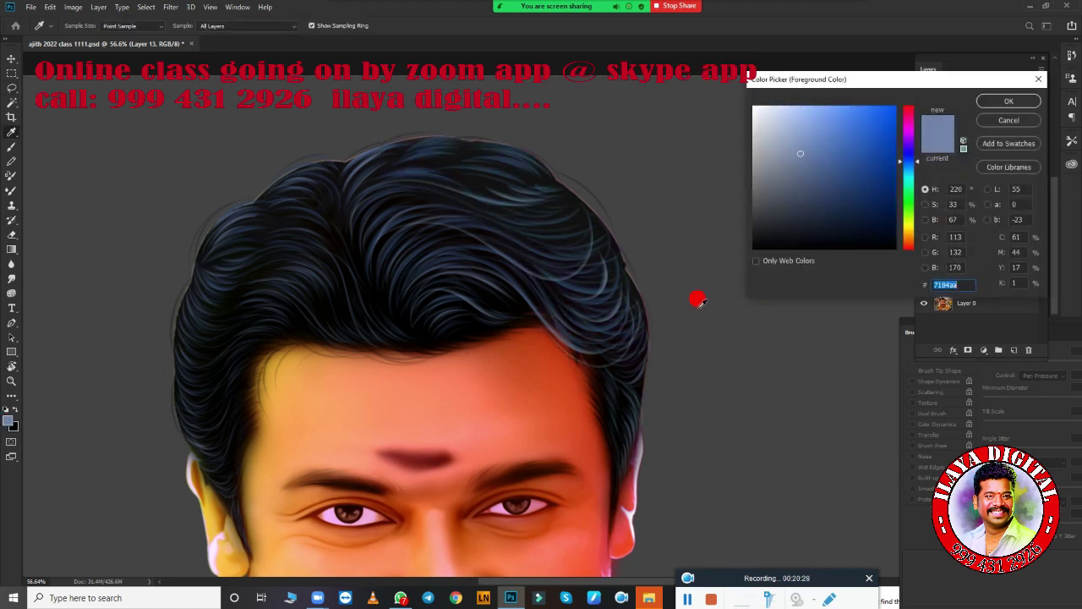
pyautogui.click(669, 466)
pyautogui.click(1005, 101)
# Step: Paint pink brush strands along the hair edge and top
pyautogui.press('b')
pyautogui.scroll(5, 208, 437)
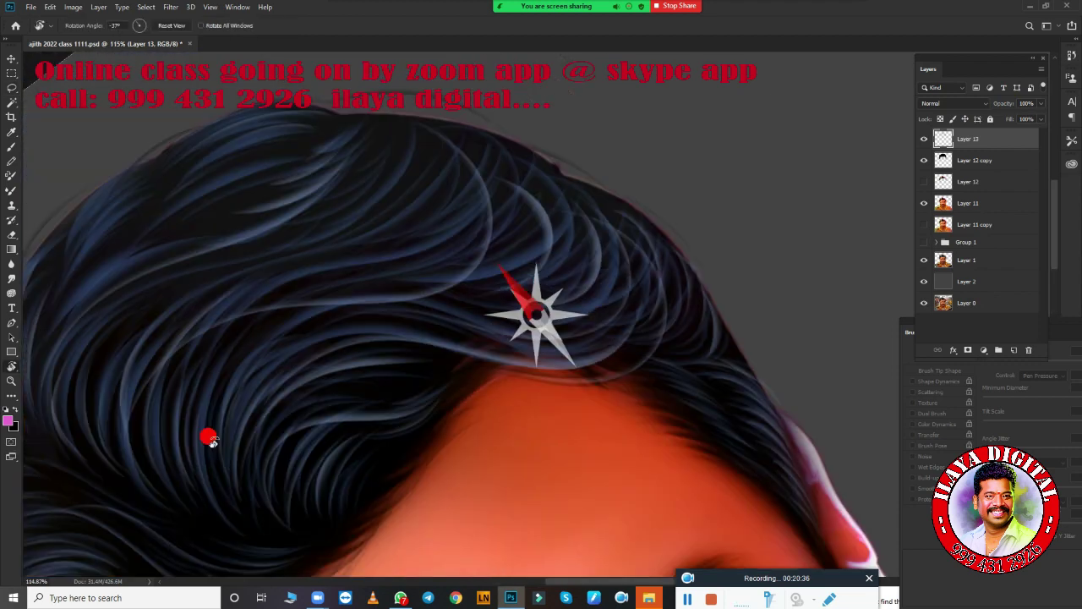
pyautogui.scroll(3, 623, 355)
pyautogui.scroll(-2, 553, 374)
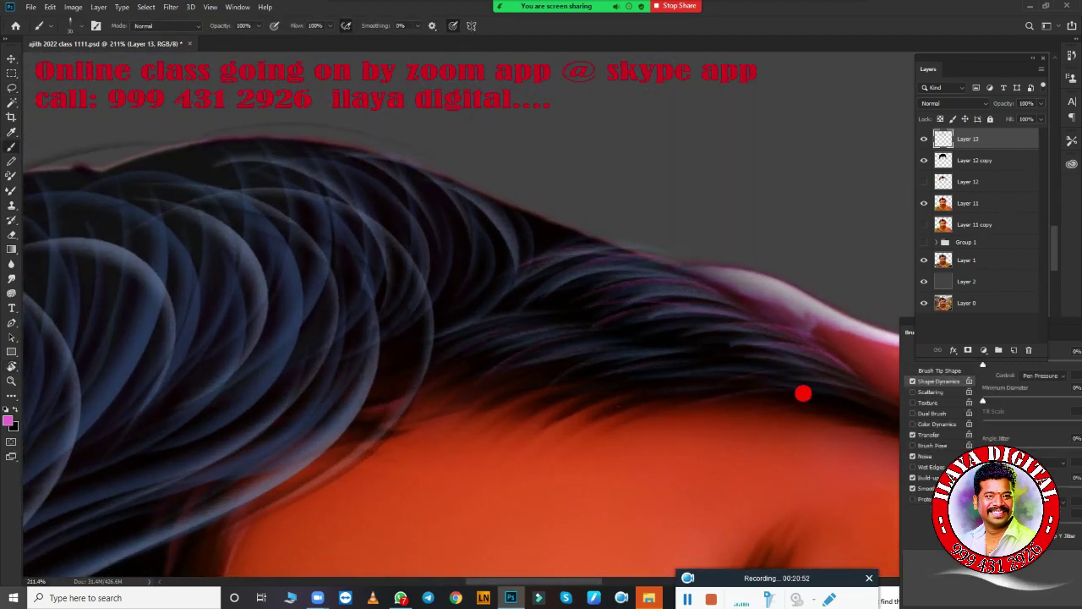
pyautogui.moveTo(803, 393); pyautogui.dragTo(463, 154)
pyautogui.moveTo(667, 144)
pyautogui.mouseDown()
pyautogui.moveTo(459, 355)
pyautogui.moveTo(374, 191)
pyautogui.moveTo(597, 150)
pyautogui.moveTo(708, 157)
pyautogui.moveTo(631, 319)
pyautogui.moveTo(586, 138)
pyautogui.moveTo(259, 307)
pyautogui.moveTo(662, 367)
pyautogui.moveTo(621, 139)
pyautogui.moveTo(507, 157)
pyautogui.moveTo(386, 126)
pyautogui.moveTo(865, 59)
pyautogui.mouseUp()
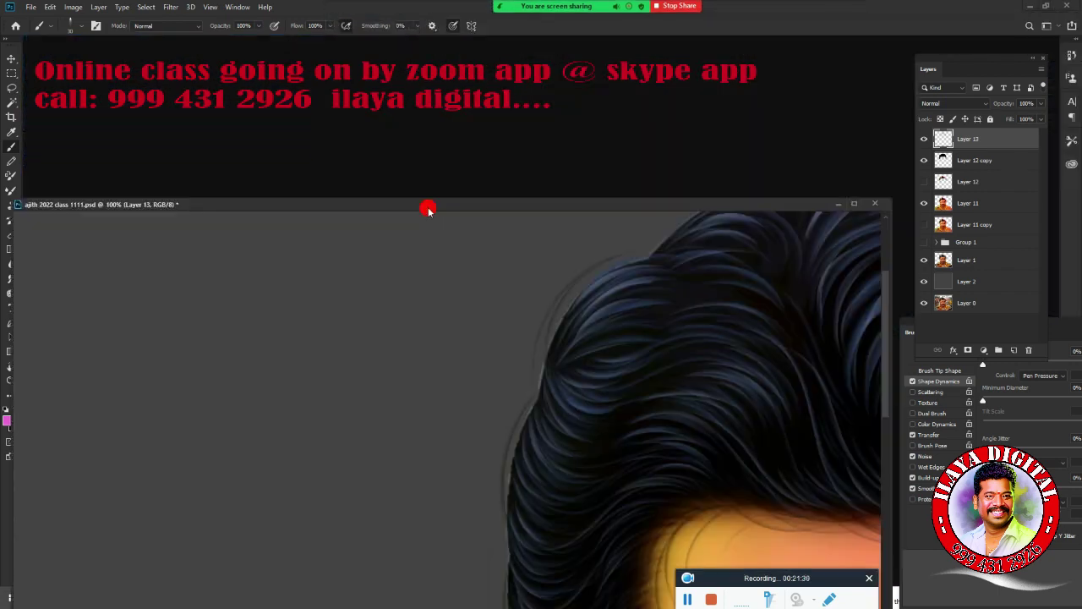
# Step: Dock the floated document back, fit the head on screen, and rotate the canvas view
pyautogui.moveTo(428, 208); pyautogui.dragTo(463, 40)
pyautogui.hotkey('ctrl', '0')
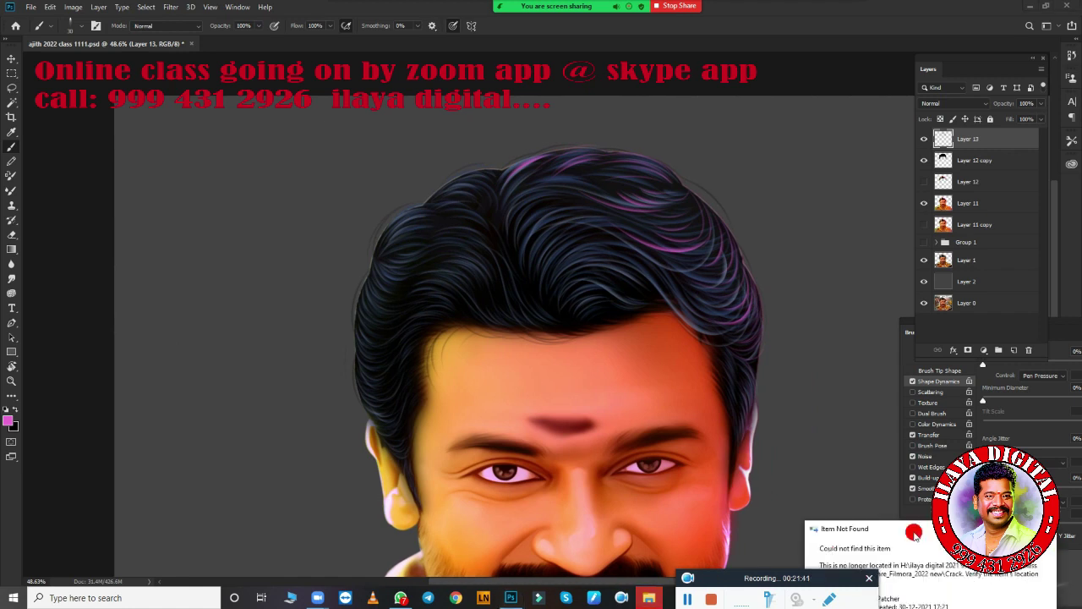
pyautogui.click(830, 398)
pyautogui.scroll(3, 679, 317)
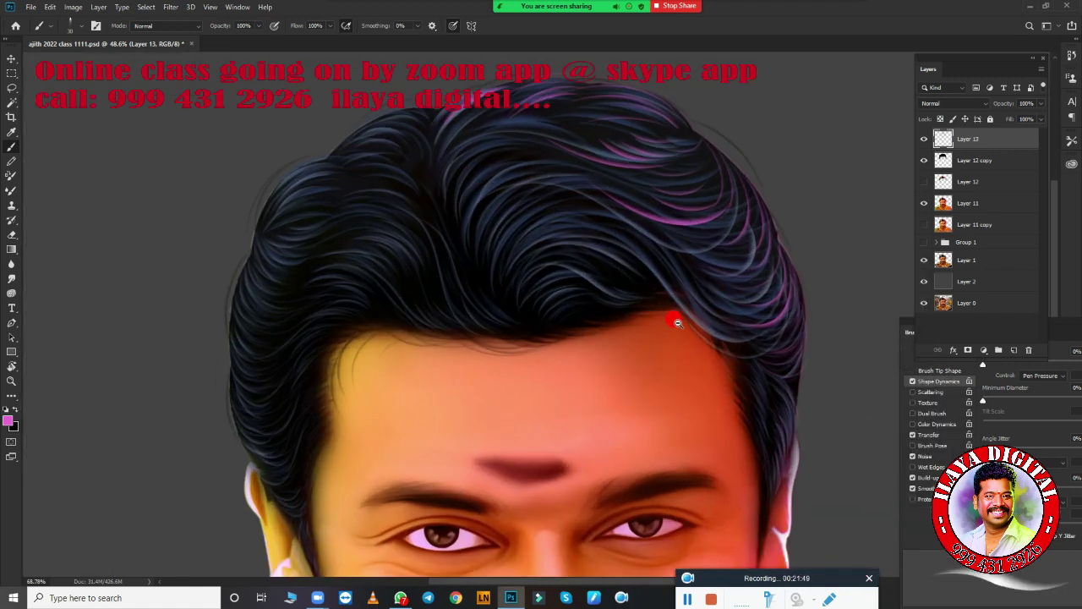
pyautogui.scroll(-3, 690, 302)
pyautogui.scroll(5, 695, 341)
pyautogui.scroll(-2, 526, 259)
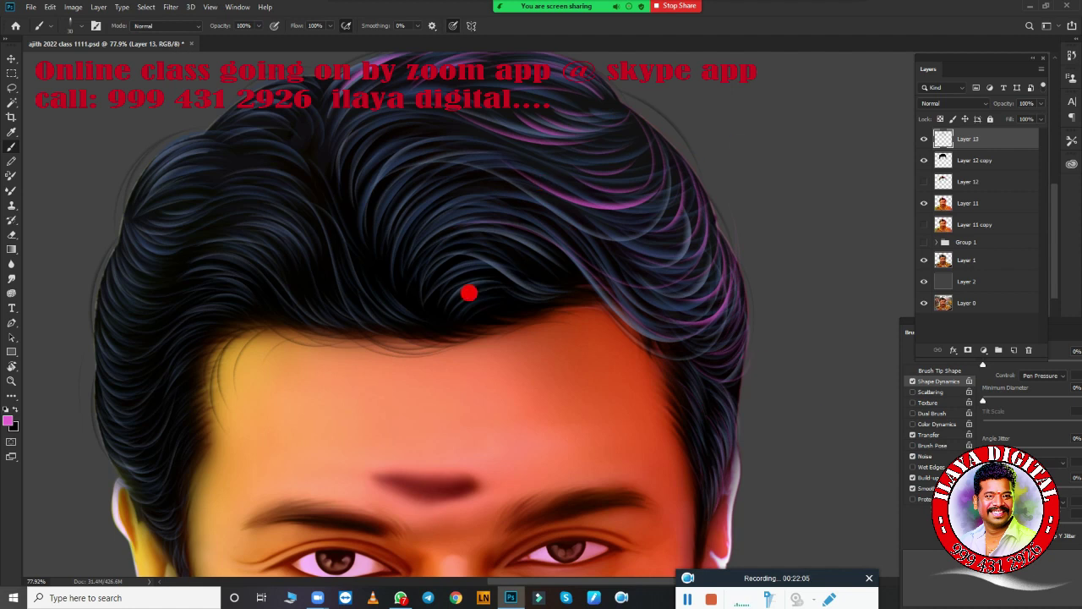
pyautogui.scroll(-5, 469, 292)
pyautogui.scroll(5, 548, 271)
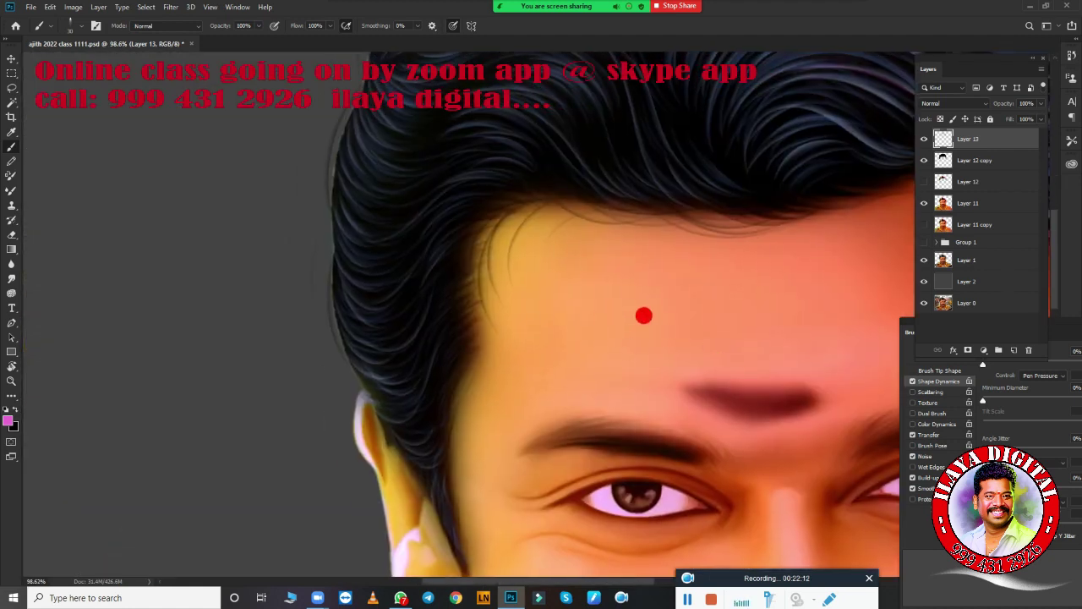
pyautogui.press('r')
pyautogui.moveTo(521, 379)
pyautogui.mouseDown()
pyautogui.moveTo(307, 169)
pyautogui.moveTo(440, 246)
pyautogui.moveTo(496, 358)
pyautogui.moveTo(488, 247)
pyautogui.mouseUp()
# Step: Set a yellow foreground colour and paint yellow strands along the hair
pyautogui.click(8, 420)
pyautogui.click(905, 278)
pyautogui.click(885, 104)
pyautogui.click(1017, 98)
pyautogui.scroll(2, 264, 317)
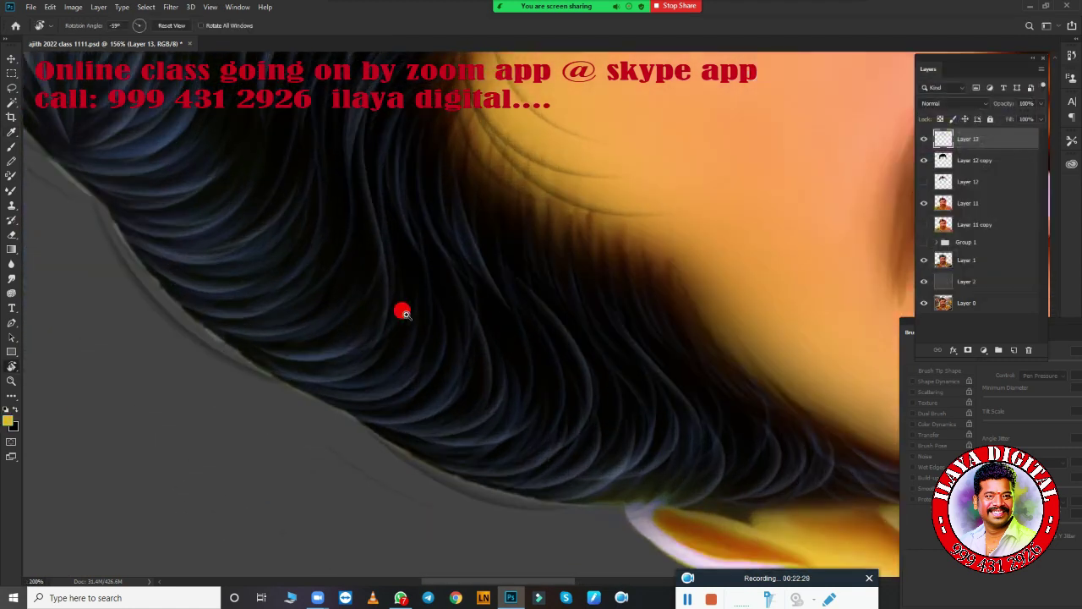
pyautogui.press('b')
pyautogui.moveTo(185, 249); pyautogui.dragTo(381, 265)
pyautogui.moveTo(254, 306); pyautogui.dragTo(347, 428)
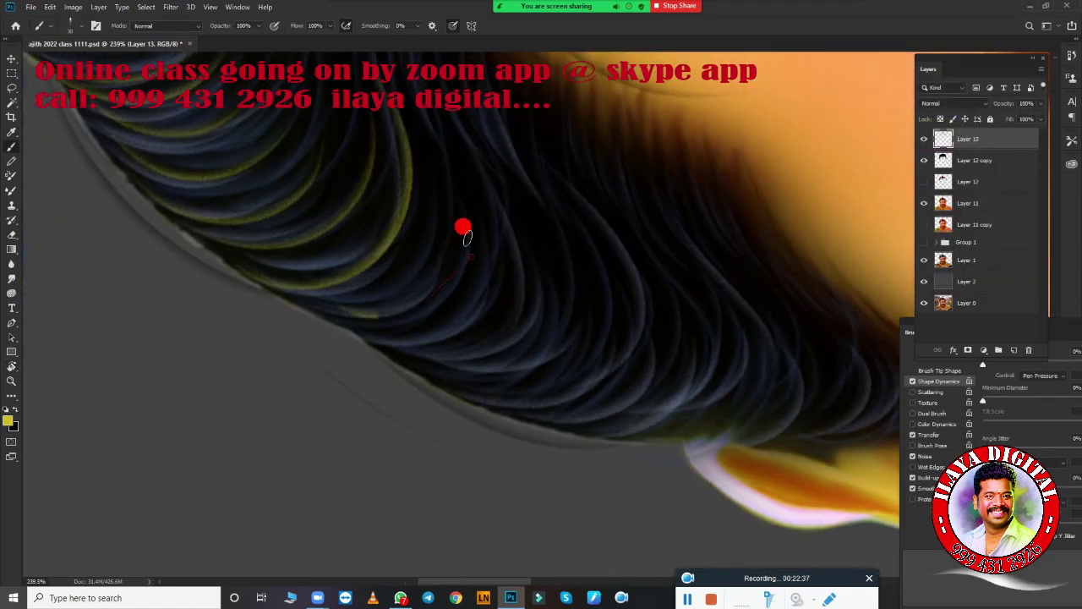
pyautogui.moveTo(462, 229)
pyautogui.mouseDown()
pyautogui.moveTo(495, 404)
pyautogui.moveTo(638, 346)
pyautogui.moveTo(744, 364)
pyautogui.moveTo(521, 324)
pyautogui.mouseUp()
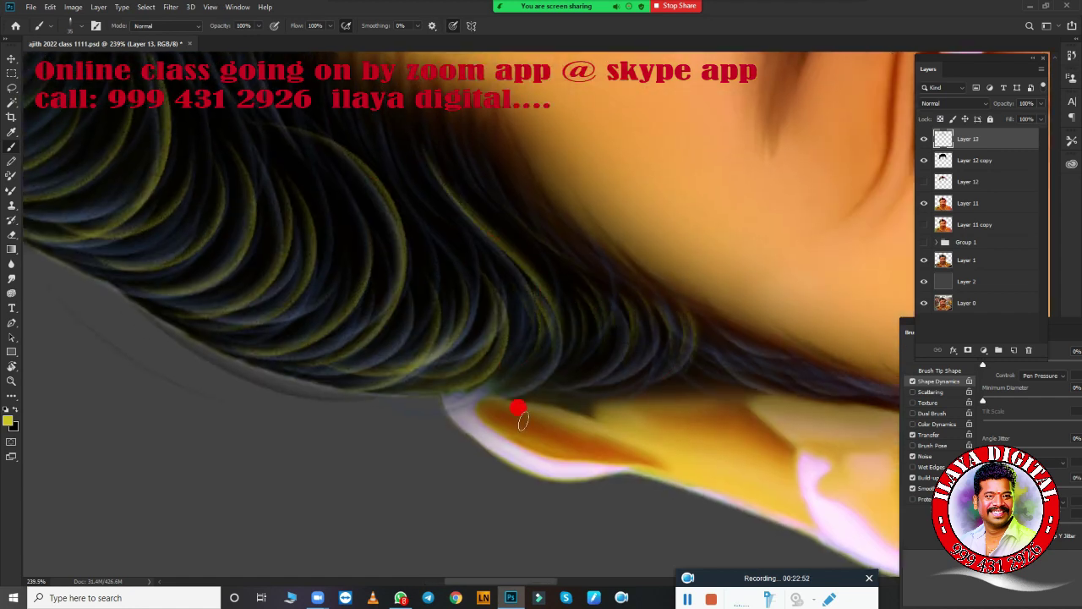
# Step: Turn the canvas, navigate to the crown, and paint yellow strands across the hair
pyautogui.moveTo(519, 409)
pyautogui.mouseDown()
pyautogui.moveTo(541, 271)
pyautogui.moveTo(778, 444)
pyautogui.moveTo(643, 302)
pyautogui.mouseUp()
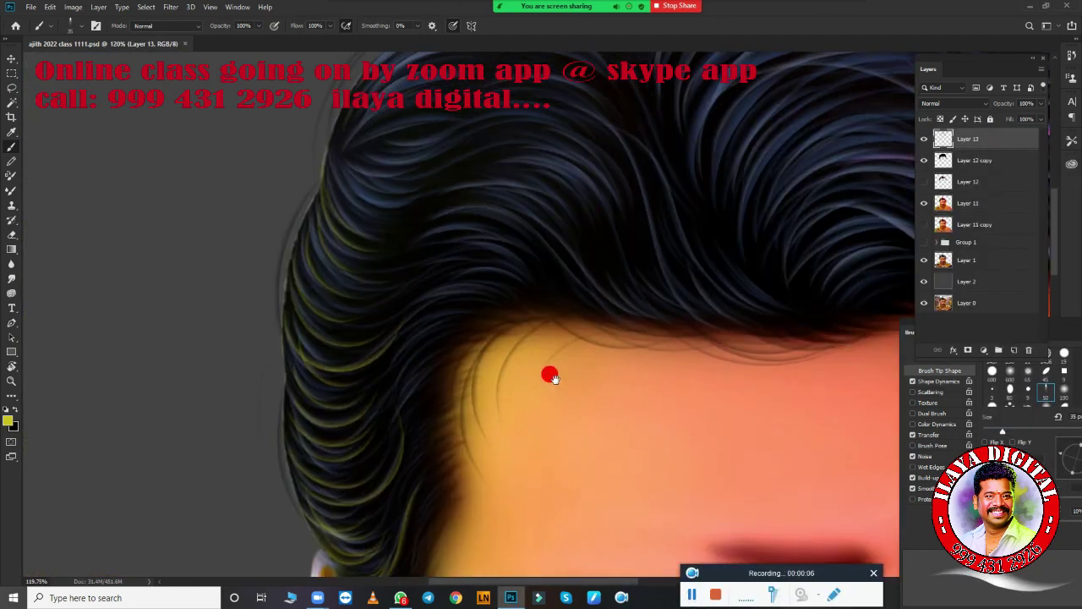
pyautogui.scroll(5, 550, 376)
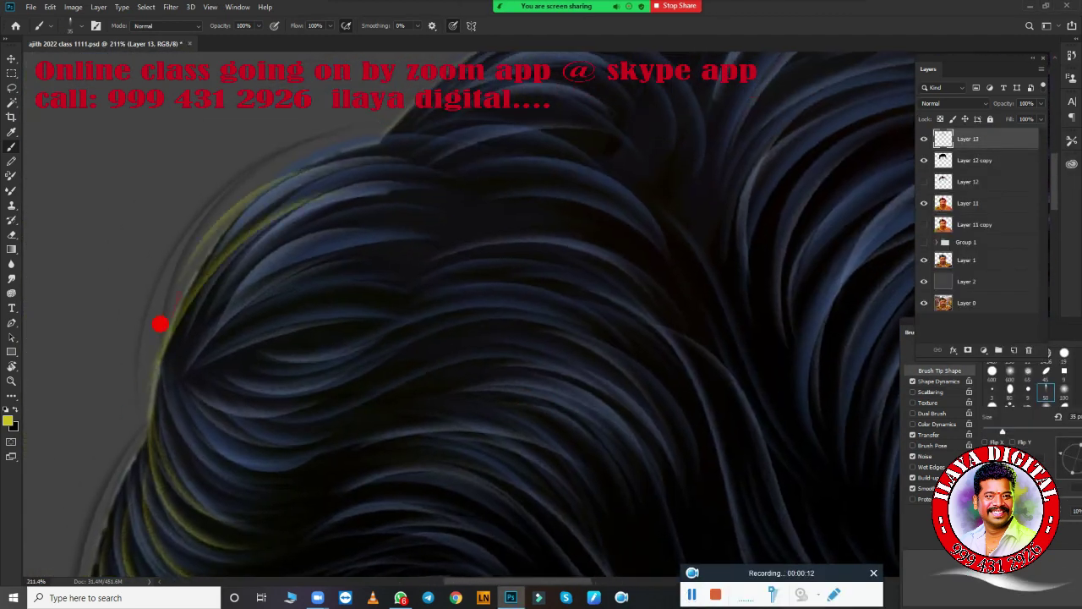
pyautogui.scroll(-3, 173, 411)
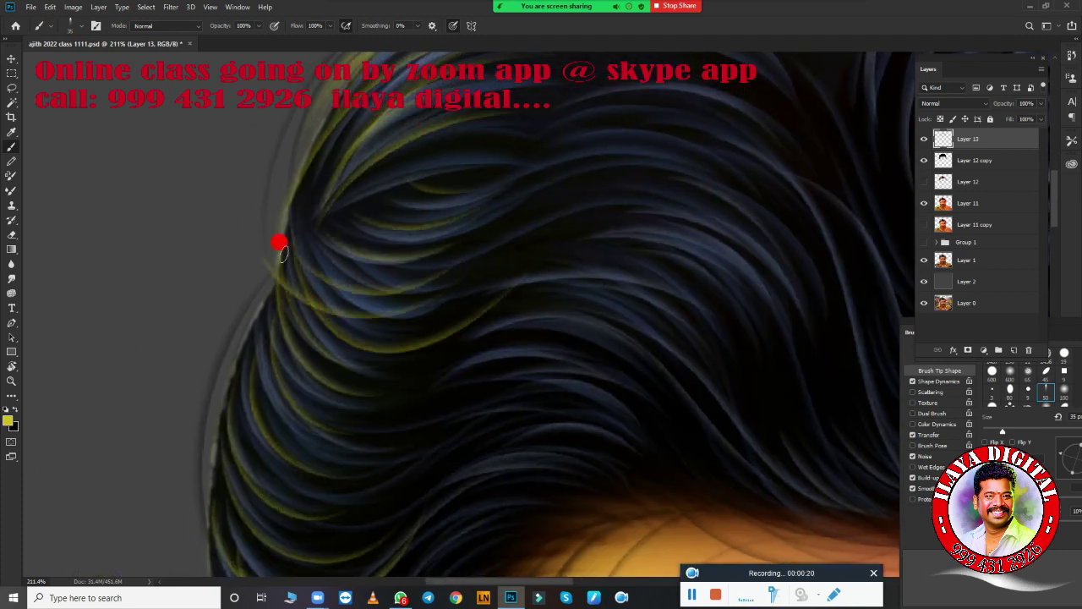
pyautogui.scroll(-3, 280, 242)
pyautogui.scroll(2, 380, 449)
pyautogui.scroll(1, 444, 245)
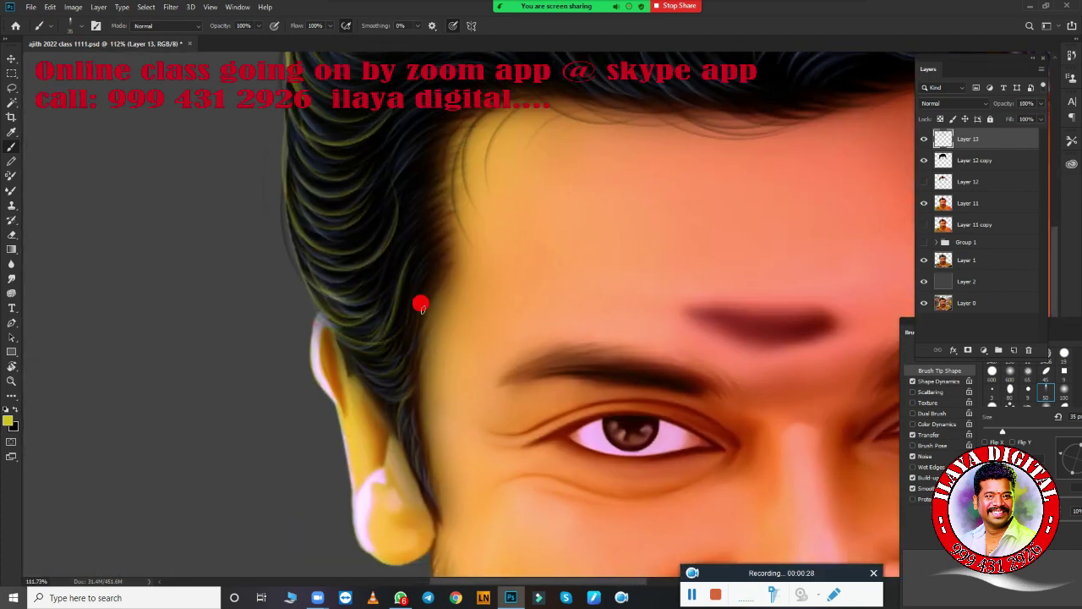
pyautogui.scroll(3, 421, 306)
pyautogui.moveTo(518, 263)
pyautogui.mouseDown()
pyautogui.moveTo(442, 295)
pyautogui.moveTo(581, 352)
pyautogui.moveTo(380, 232)
pyautogui.mouseUp()
pyautogui.scroll(2, 482, 232)
pyautogui.scroll(2, 633, 399)
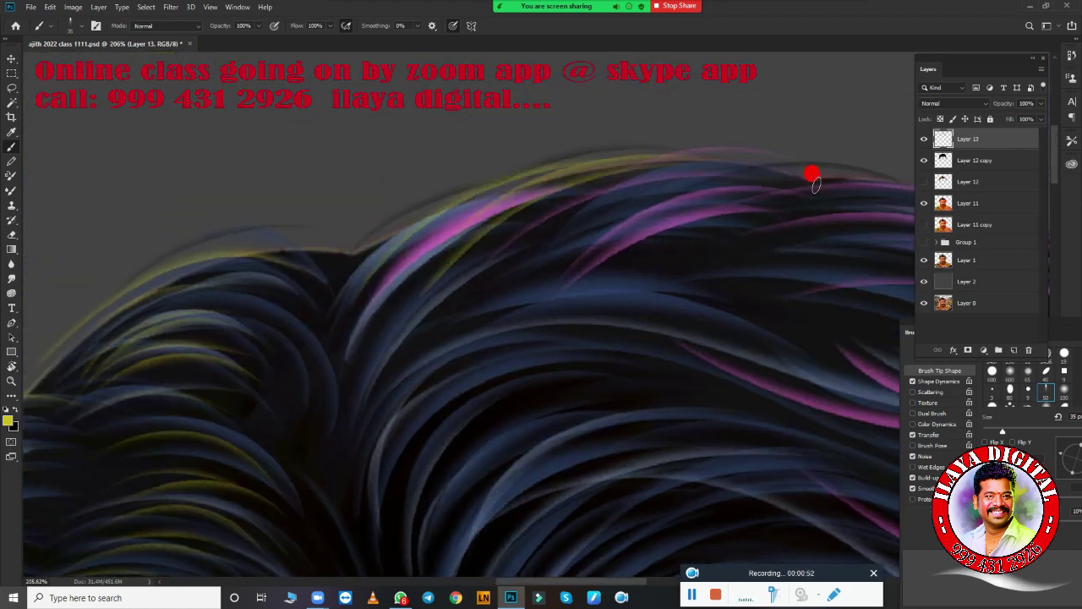
pyautogui.moveTo(814, 174)
pyautogui.mouseDown()
pyautogui.moveTo(419, 302)
pyautogui.moveTo(671, 249)
pyautogui.mouseUp()
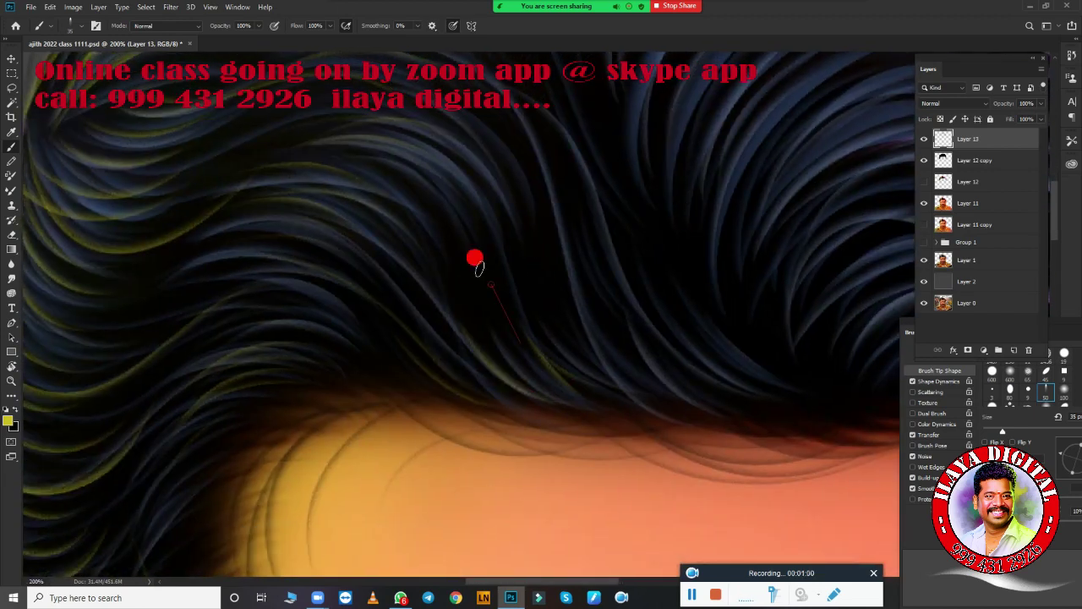
pyautogui.moveTo(643, 288)
pyautogui.mouseDown()
pyautogui.moveTo(634, 444)
pyautogui.moveTo(461, 384)
pyautogui.mouseUp()
# Step: Pan over the eyebrows, forehead, and both sides of the hair to review strands
pyautogui.moveTo(913, 274); pyautogui.dragTo(664, 359)
pyautogui.scroll(-5, 663, 358)
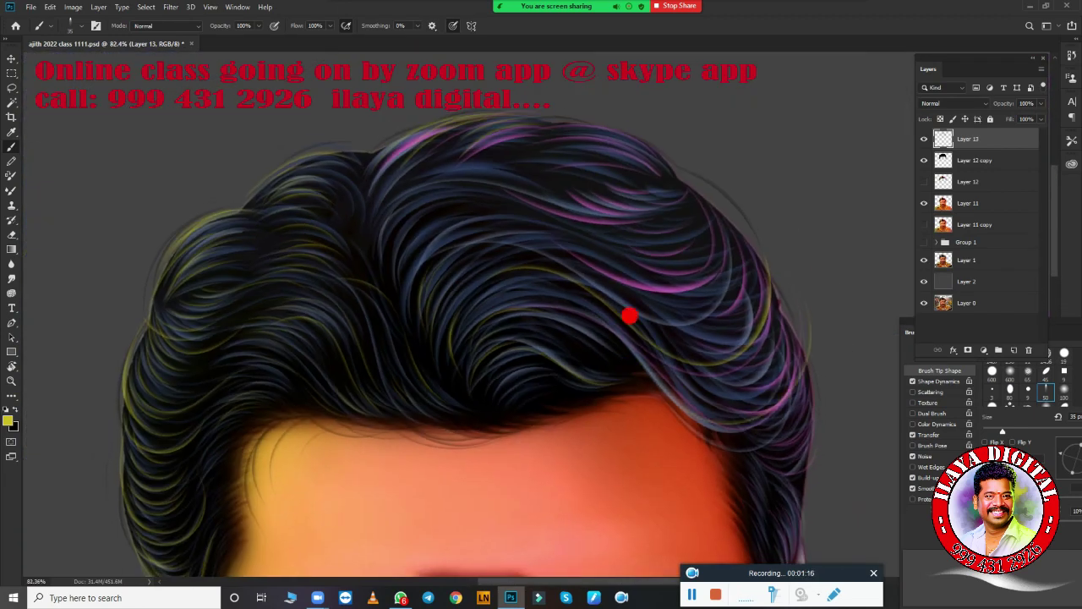
pyautogui.moveTo(478, 457); pyautogui.dragTo(514, 327)
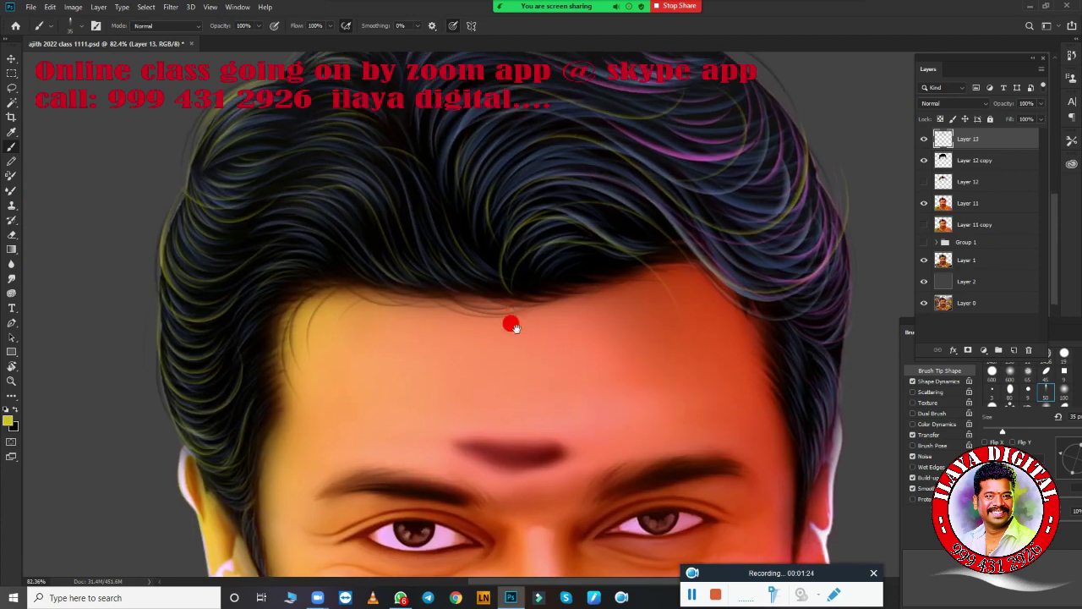
pyautogui.scroll(-2, 593, 368)
pyautogui.scroll(6, 341, 319)
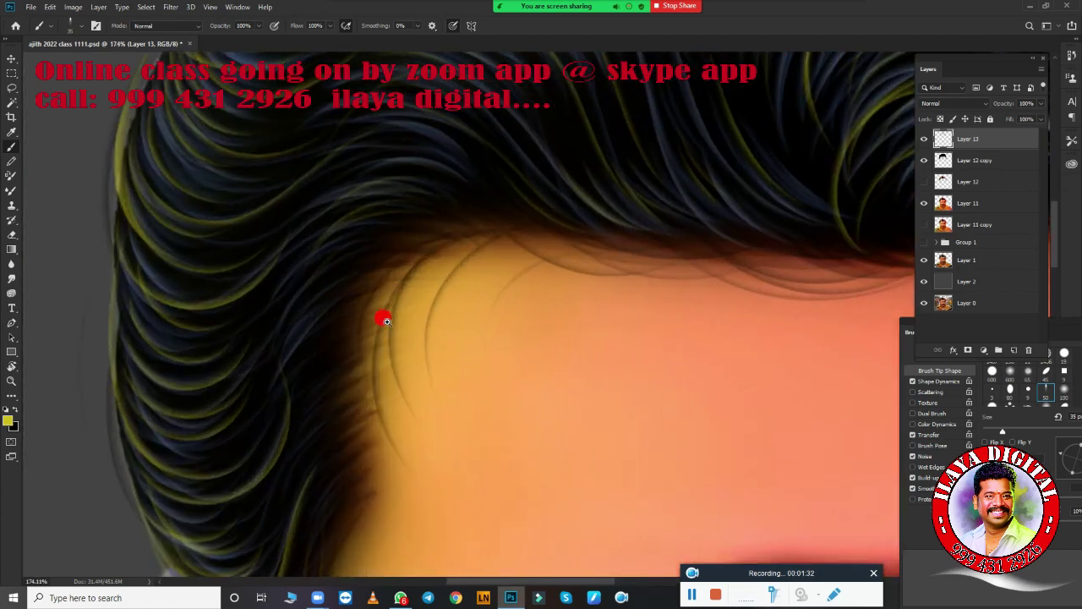
pyautogui.scroll(3, 476, 377)
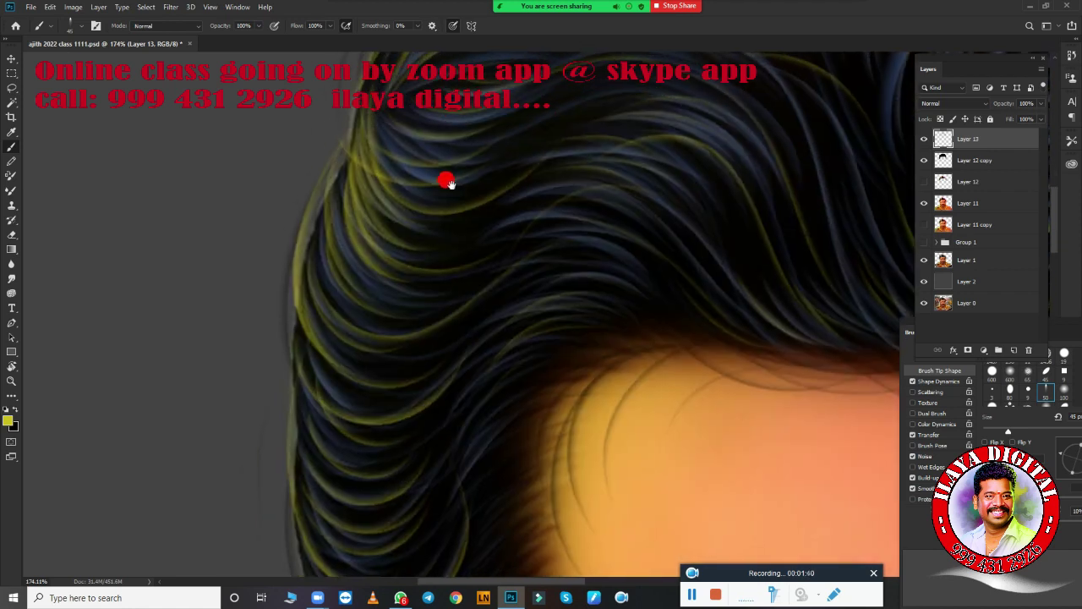
pyautogui.moveTo(303, 305); pyautogui.dragTo(448, 177)
pyautogui.moveTo(333, 488); pyautogui.dragTo(471, 263)
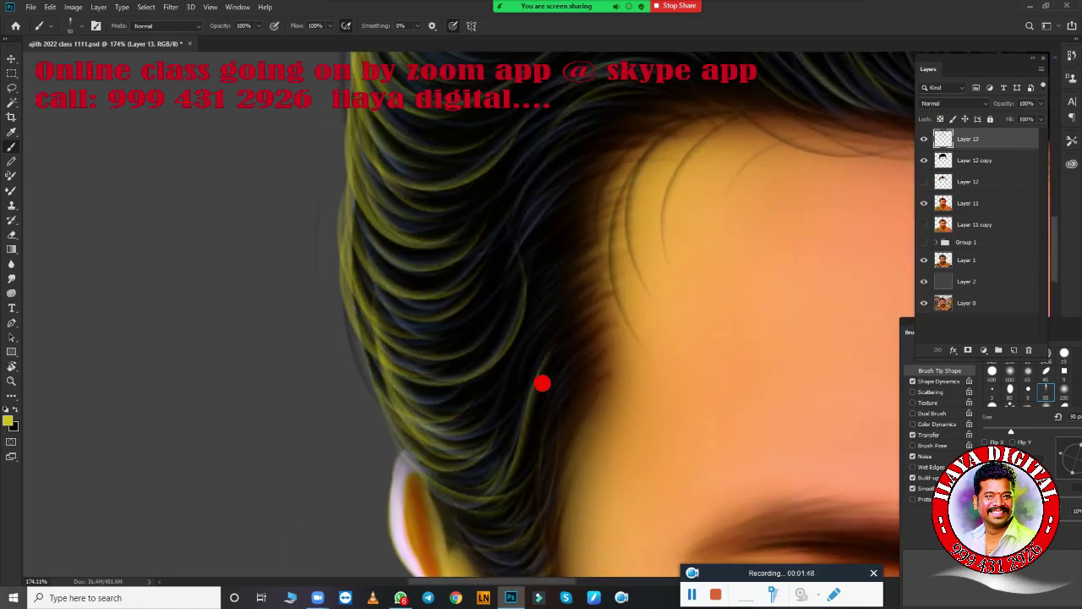
pyautogui.scroll(-2, 427, 367)
pyautogui.scroll(6, 309, 425)
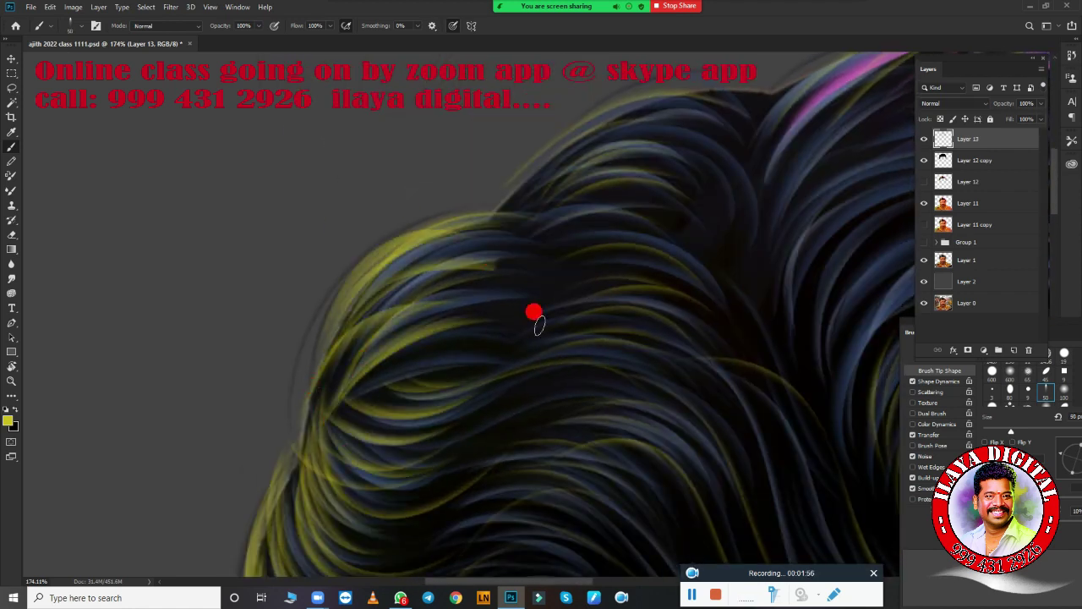
pyautogui.scroll(3, 505, 320)
pyautogui.hscroll(5, 485, 300)
pyautogui.moveTo(845, 393); pyautogui.dragTo(532, 145)
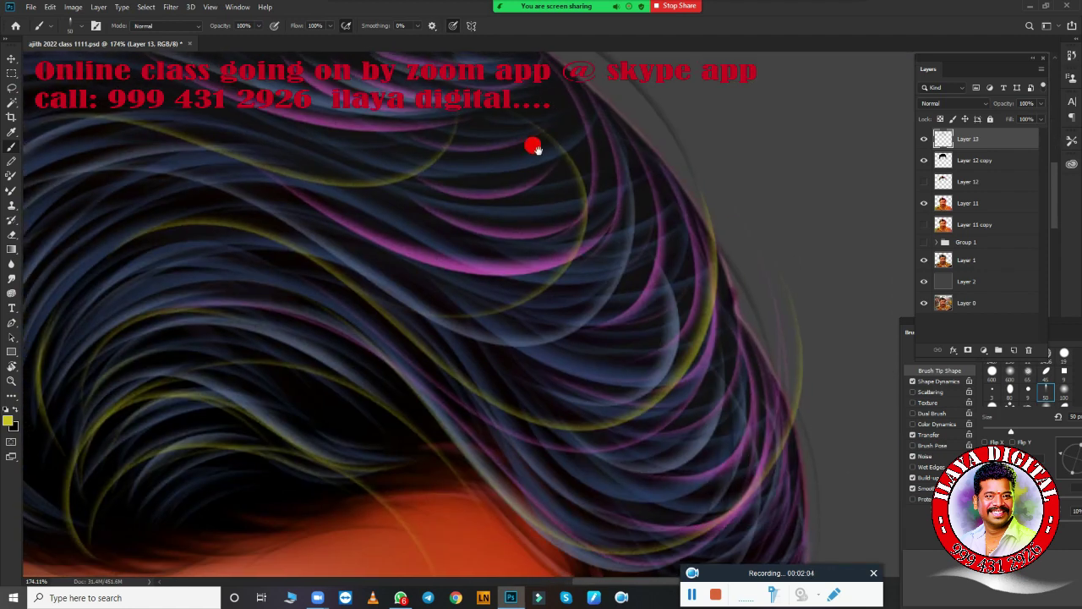
# Step: Switch to magenta and paint pink strands along the right hair edge
pyautogui.click(7, 419)
pyautogui.click(913, 110)
pyautogui.click(834, 155)
pyautogui.press('Return')
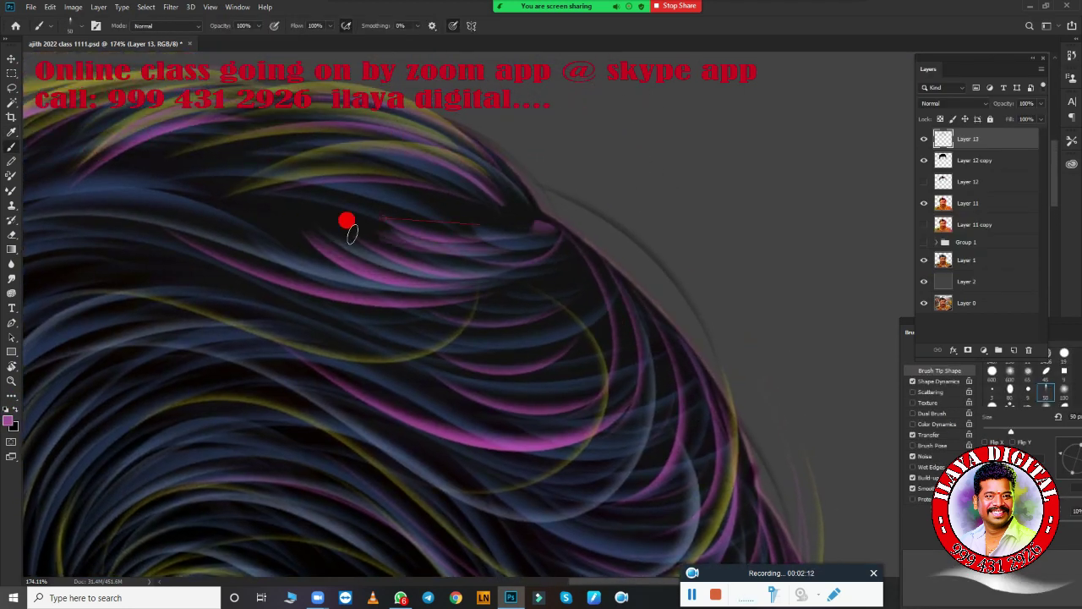
pyautogui.scroll(-3, 352, 233)
pyautogui.moveTo(566, 138); pyautogui.dragTo(618, 426)
pyautogui.scroll(-3, 618, 425)
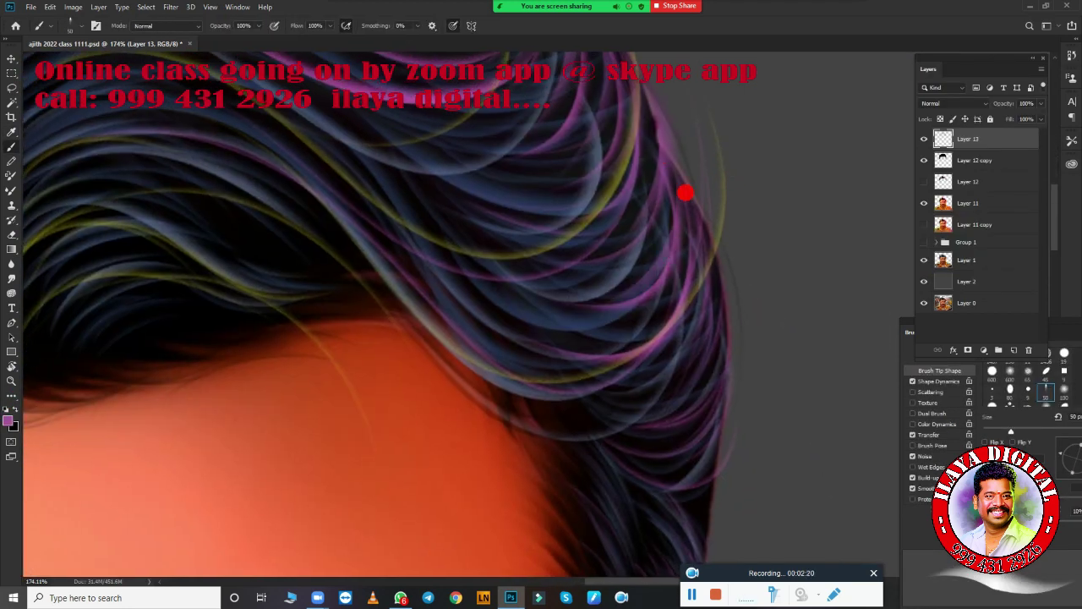
pyautogui.scroll(-3, 720, 314)
pyautogui.scroll(-1, 742, 379)
pyautogui.scroll(-1, 665, 481)
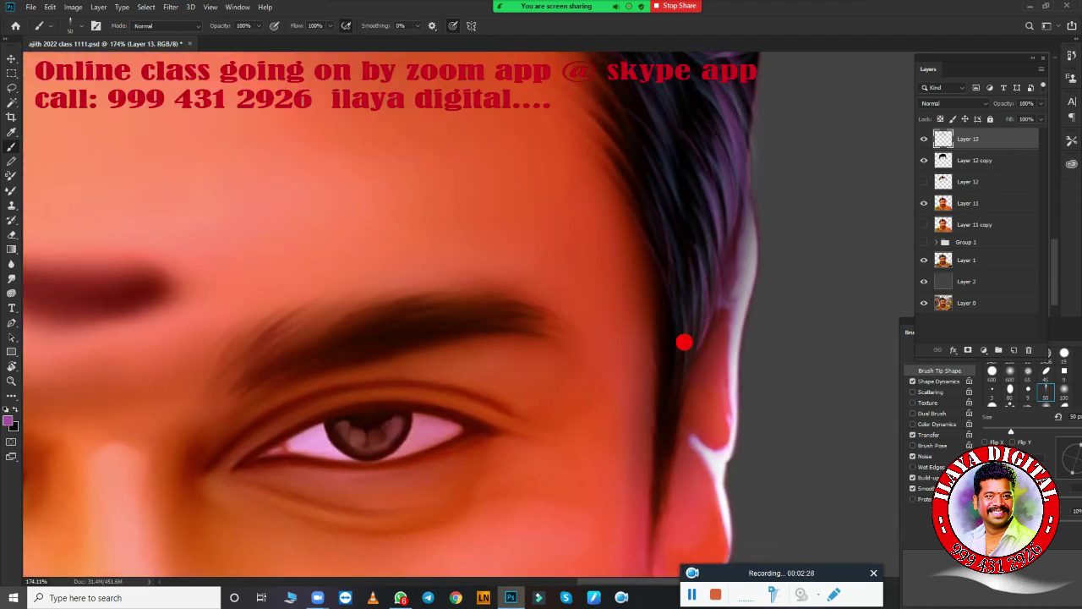
pyautogui.scroll(-5, 655, 381)
pyautogui.scroll(2, 625, 372)
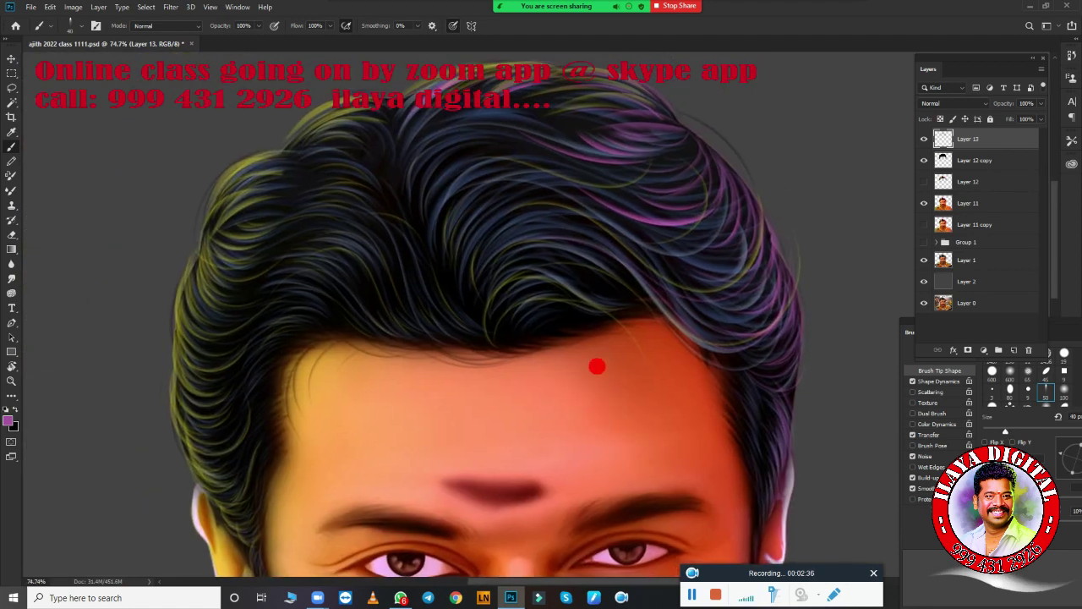
# Step: Set the foreground colour to light pink
pyautogui.click(8, 421)
pyautogui.click(761, 109)
pyautogui.press('Return')
pyautogui.scroll(2, 464, 268)
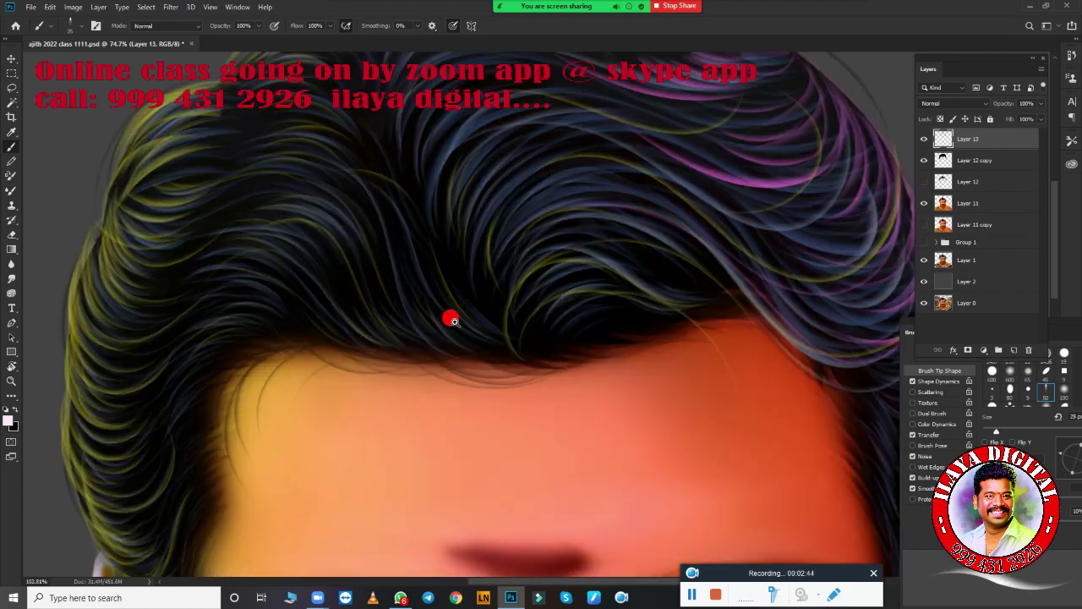
pyautogui.scroll(2, 451, 316)
pyautogui.scroll(-3, 349, 183)
pyautogui.scroll(-2, 580, 181)
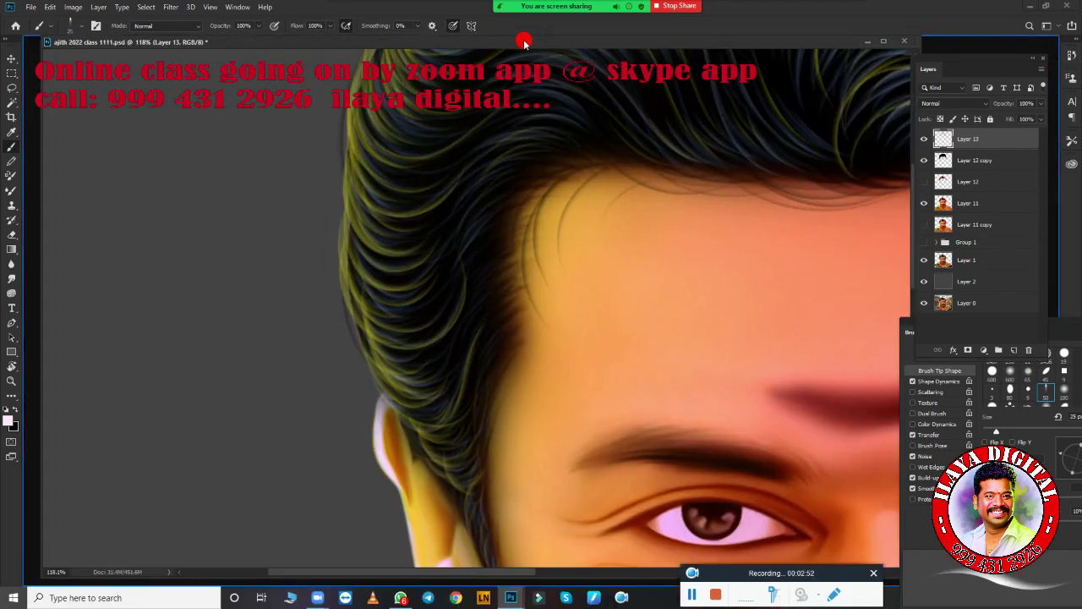
# Step: Zoom and pan across the hair to review the glossy strands
pyautogui.scroll(-3, 408, 317)
pyautogui.scroll(2, 408, 316)
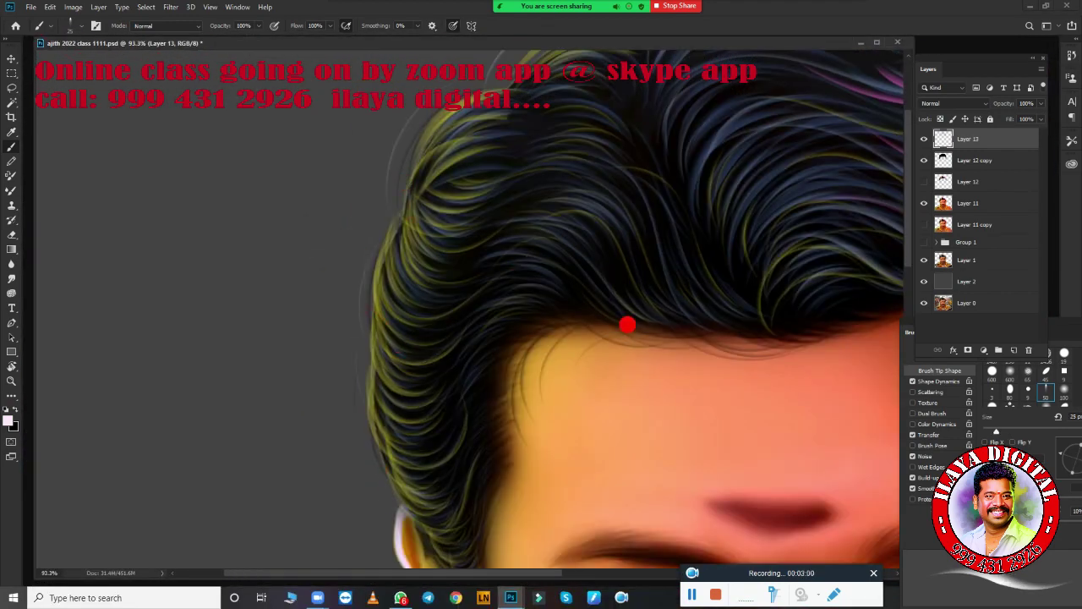
pyautogui.hscroll(3, 627, 324)
pyautogui.scroll(2, 521, 229)
pyautogui.hscroll(2, 408, 423)
pyautogui.scroll(2, 628, 261)
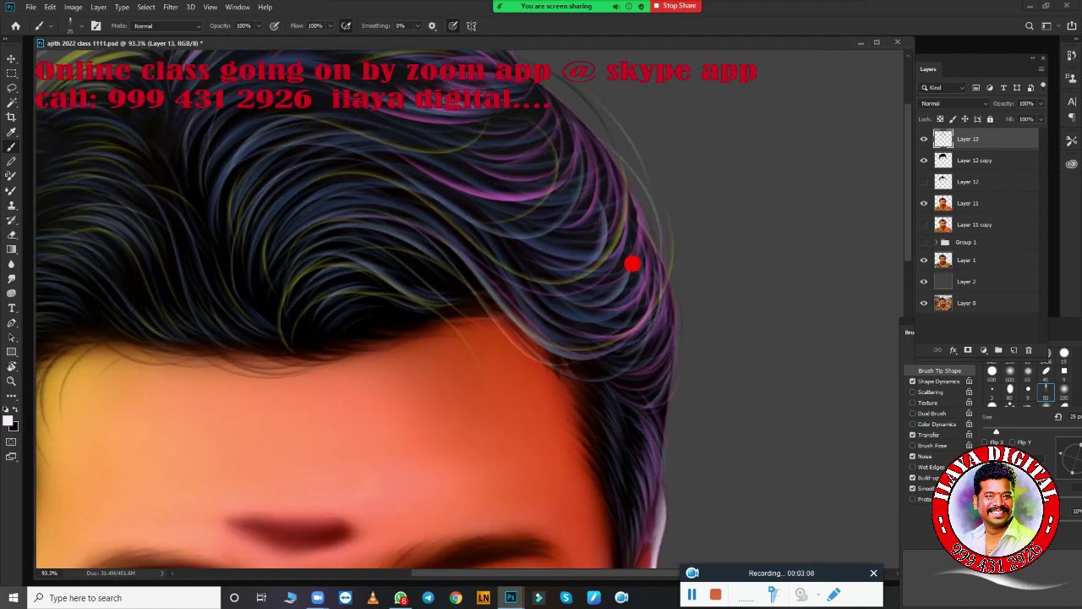
pyautogui.scroll(2, 634, 425)
pyautogui.hscroll(-2, 634, 424)
pyautogui.scroll(-3, 479, 361)
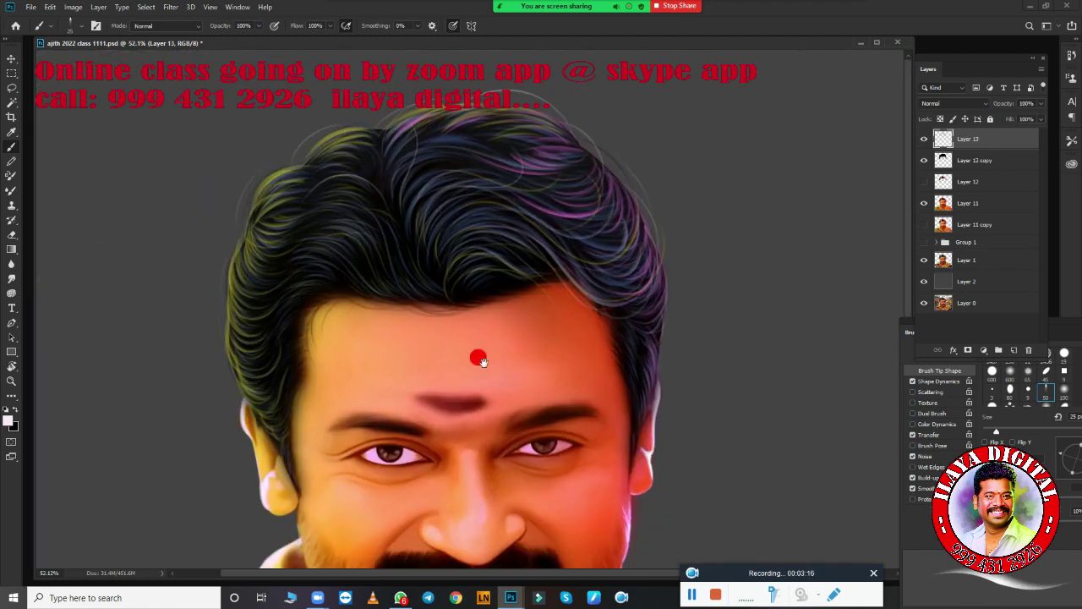
pyautogui.scroll(2, 652, 358)
pyautogui.scroll(2, 651, 364)
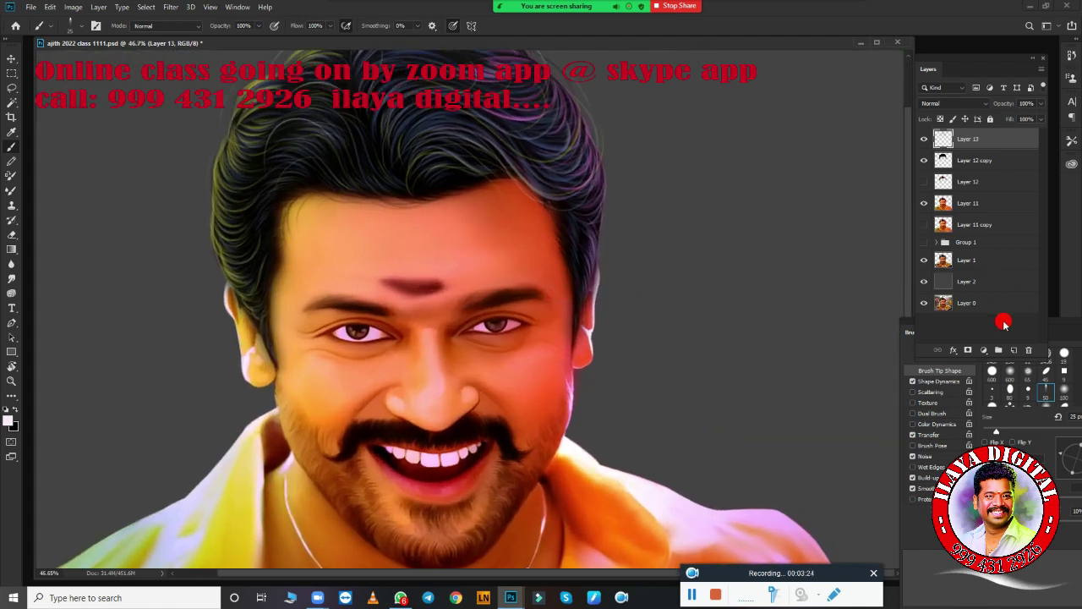
pyautogui.scroll(2, 482, 352)
pyautogui.scroll(2, 563, 338)
pyautogui.scroll(-2, 564, 338)
# Step: Set a near-black foreground colour and confirm the background colour
pyautogui.click(9, 420)
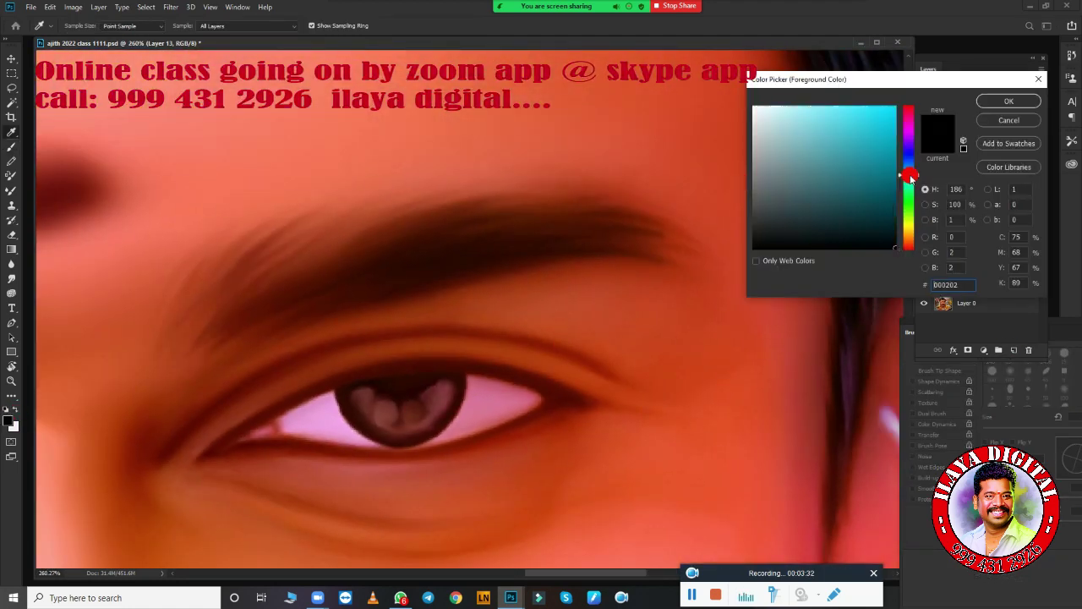
pyautogui.click(850, 159)
pyautogui.click(993, 100)
pyautogui.click(14, 429)
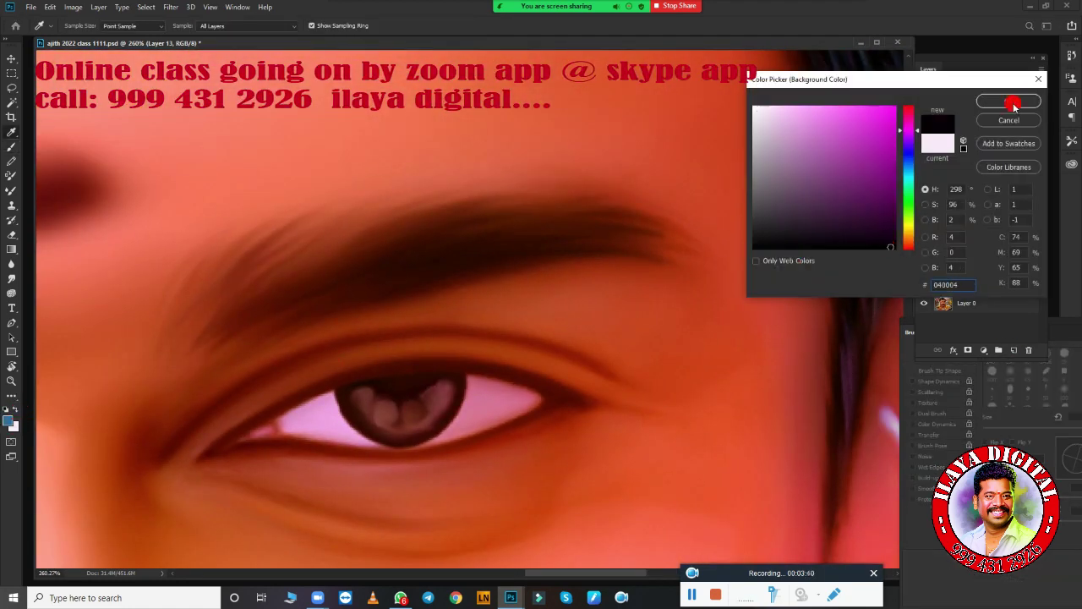
pyautogui.click(1006, 101)
pyautogui.scroll(1, 483, 314)
pyautogui.scroll(1, 580, 403)
pyautogui.scroll(-1, 582, 404)
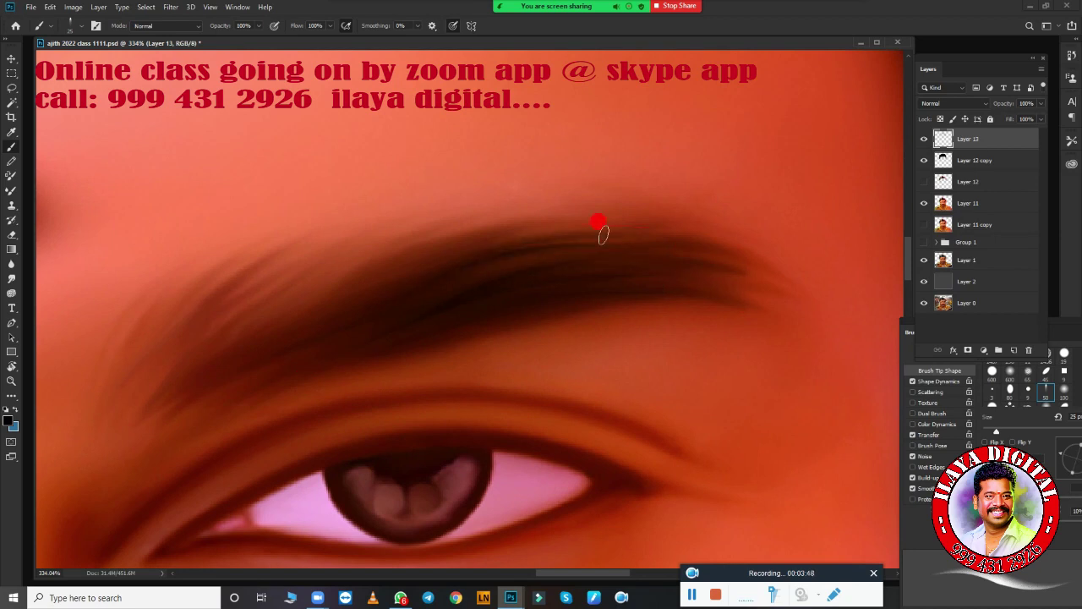
# Step: Stroke fine dark hairs along the eyebrow's top edge and inner end
pyautogui.moveTo(598, 233); pyautogui.dragTo(690, 221)
pyautogui.moveTo(473, 237); pyautogui.dragTo(722, 211)
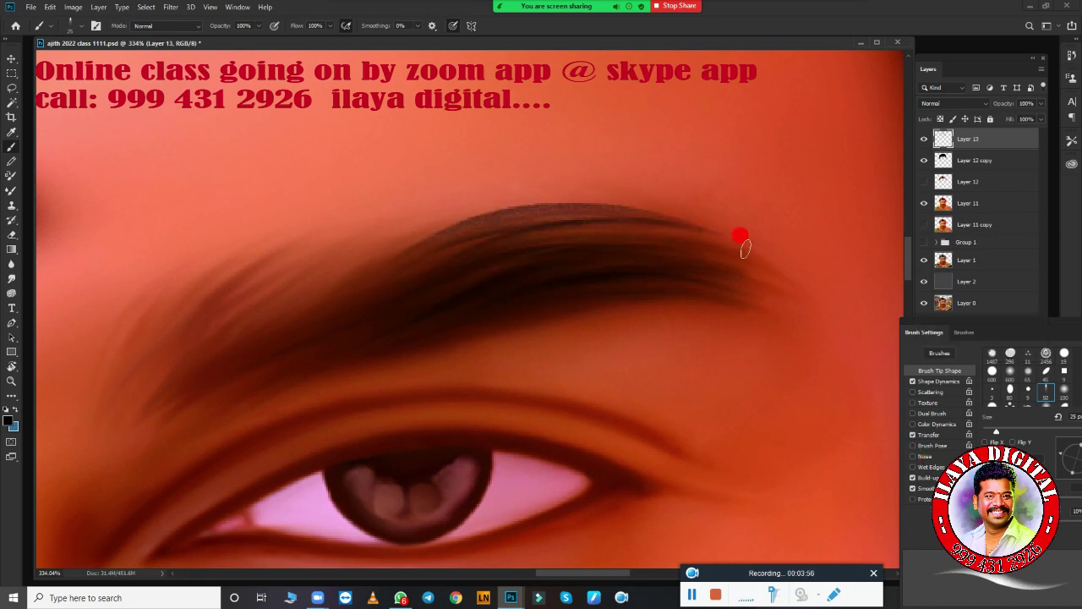
pyautogui.moveTo(60, 380); pyautogui.dragTo(191, 329)
pyautogui.moveTo(213, 372); pyautogui.dragTo(272, 227)
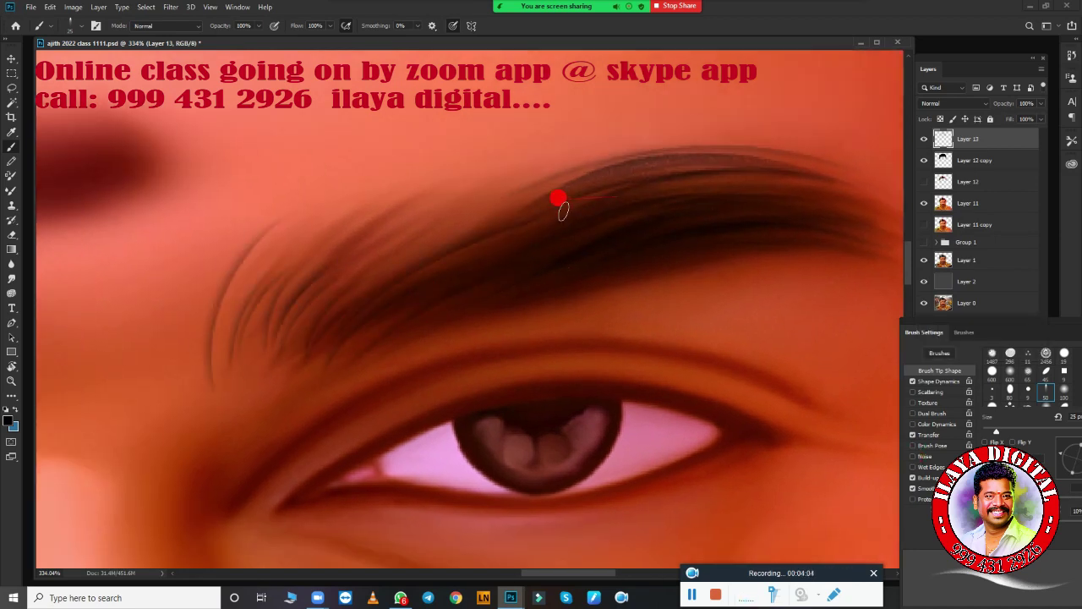
# Step: Thicken and darken the eyebrow with hair strokes from inner end to tail
pyautogui.moveTo(558, 199); pyautogui.dragTo(262, 308)
pyautogui.moveTo(380, 245); pyautogui.dragTo(625, 173)
pyautogui.moveTo(744, 169); pyautogui.dragTo(418, 319)
pyautogui.moveTo(761, 194)
pyautogui.mouseDown()
pyautogui.moveTo(366, 313)
pyautogui.moveTo(563, 256)
pyautogui.moveTo(601, 188)
pyautogui.mouseUp()
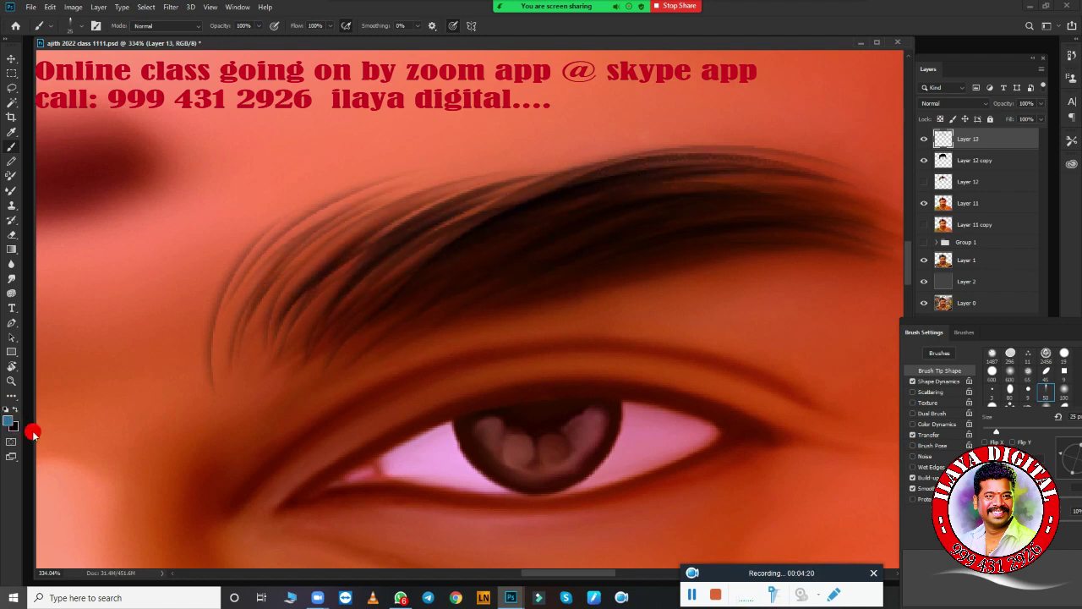
pyautogui.moveTo(387, 296)
pyautogui.mouseDown()
pyautogui.moveTo(806, 217)
pyautogui.moveTo(592, 275)
pyautogui.mouseUp()
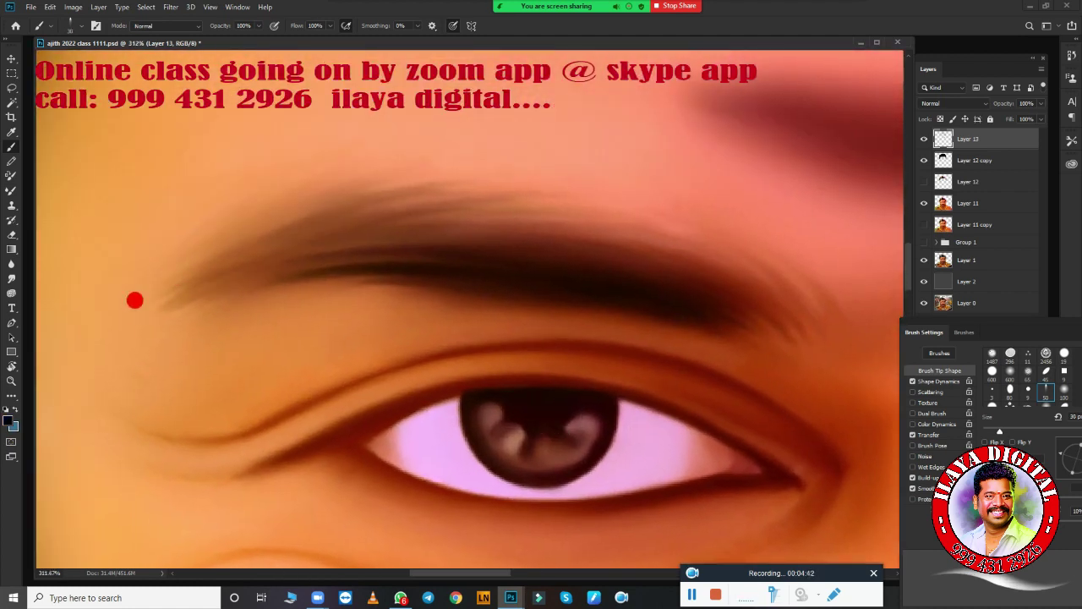
pyautogui.moveTo(134, 300)
pyautogui.mouseDown()
pyautogui.moveTo(475, 208)
pyautogui.moveTo(403, 244)
pyautogui.moveTo(261, 220)
pyautogui.moveTo(746, 304)
pyautogui.moveTo(370, 212)
pyautogui.moveTo(507, 211)
pyautogui.moveTo(676, 368)
pyautogui.mouseUp()
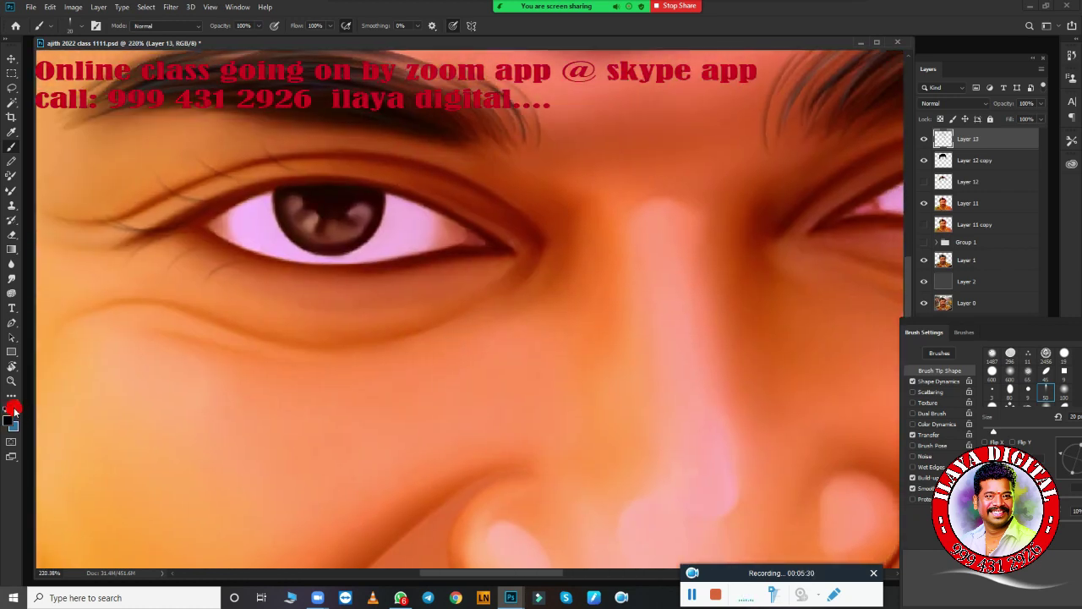
pyautogui.click(9, 418)
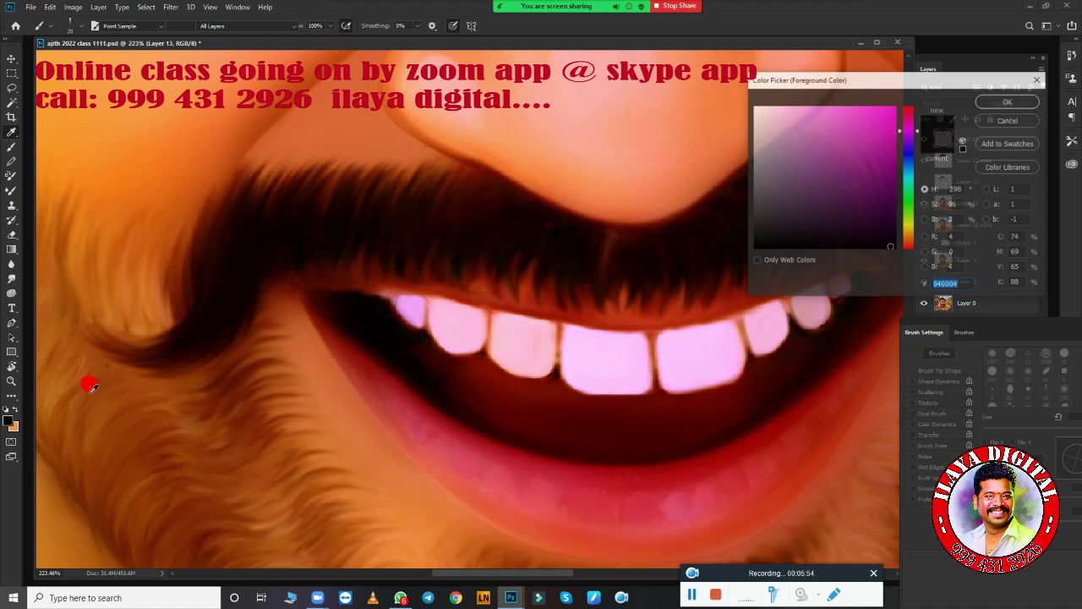
# Step: Paint blue strand highlights across the mustache
pyautogui.click(843, 169)
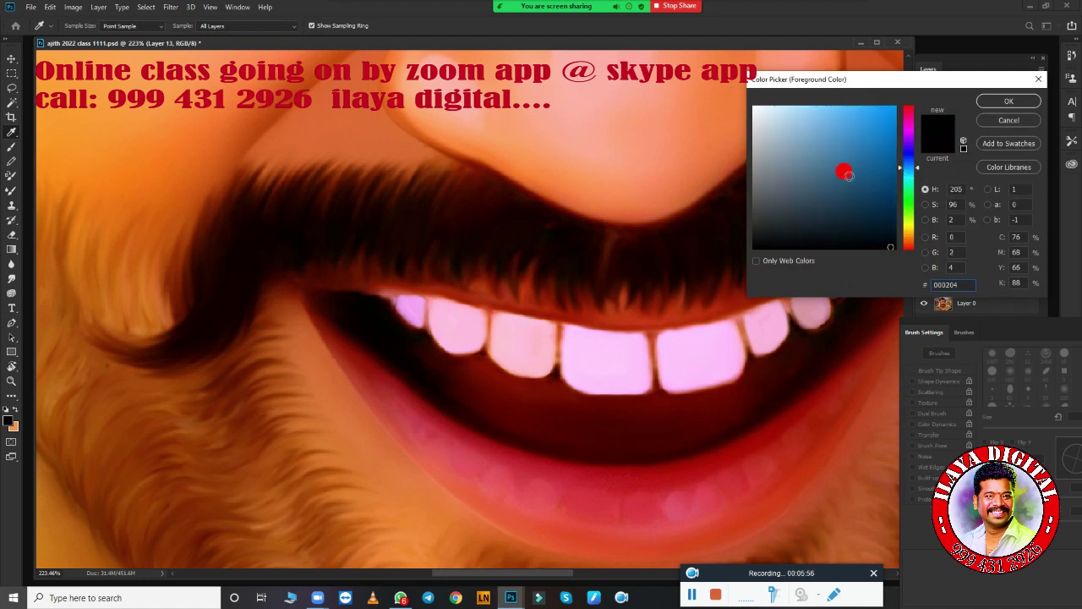
pyautogui.press('Return')
pyautogui.keyDown('alt'); pyautogui.scroll(2, 449, 309); pyautogui.keyUp('alt')
pyautogui.keyDown('alt'); pyautogui.scroll(2, 290, 358); pyautogui.keyUp('alt')
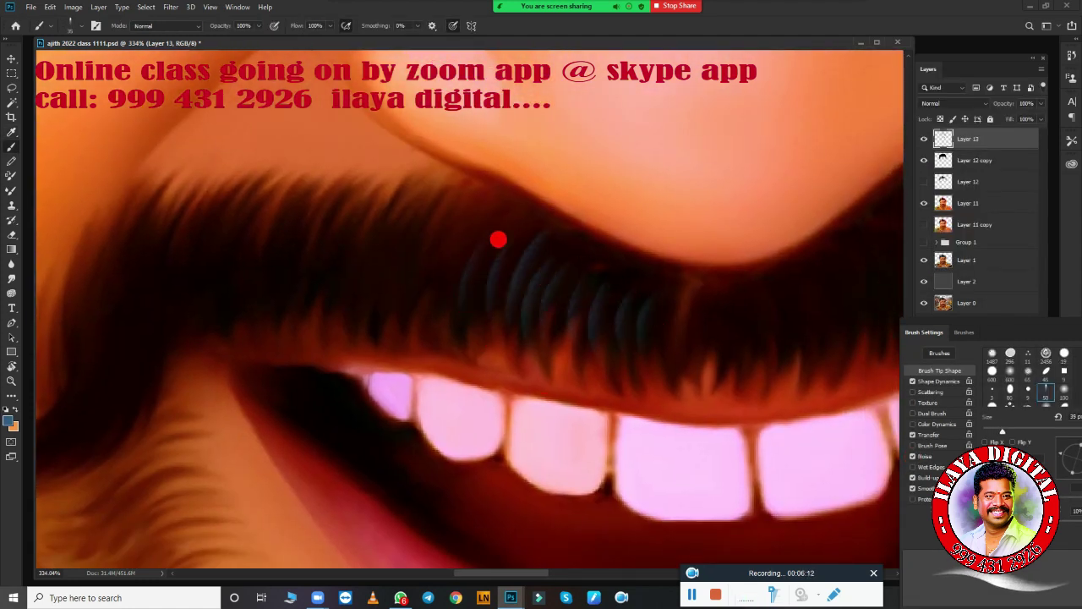
pyautogui.moveTo(301, 320); pyautogui.dragTo(301, 224)
pyautogui.moveTo(439, 432); pyautogui.dragTo(676, 385)
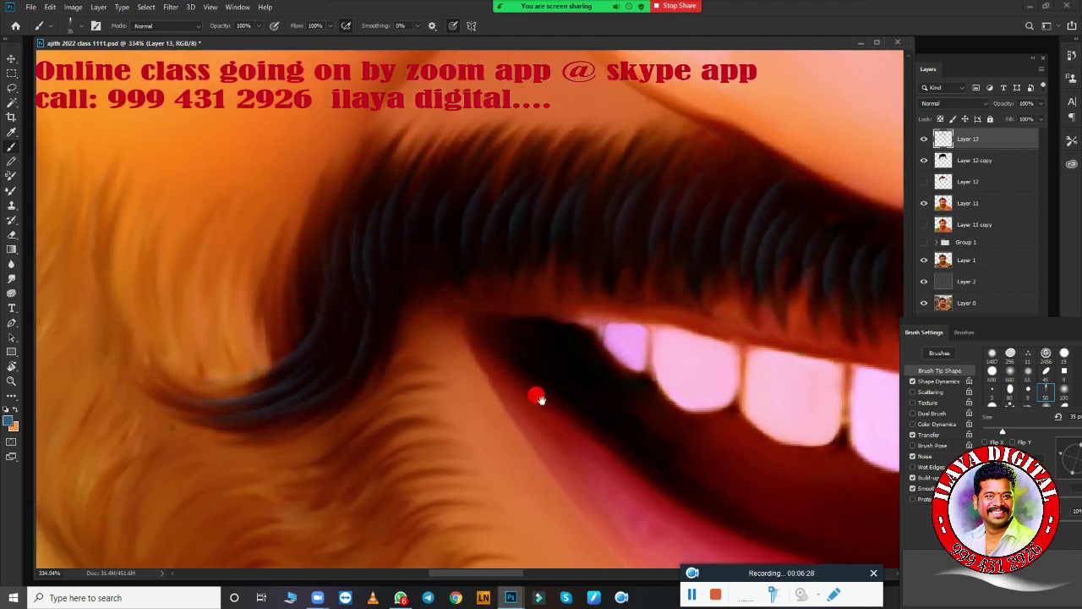
pyautogui.moveTo(538, 399); pyautogui.dragTo(414, 279)
pyautogui.moveTo(636, 269); pyautogui.dragTo(437, 358)
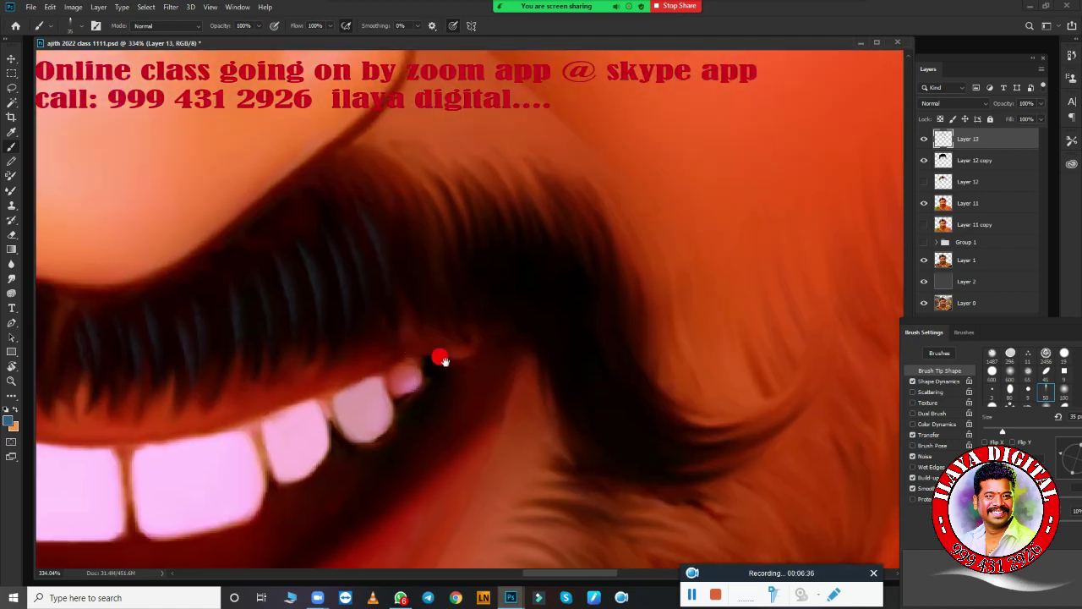
# Step: Darken the mustache's curled ends with dark strokes and a thin dark hair
pyautogui.moveTo(696, 424); pyautogui.dragTo(579, 414)
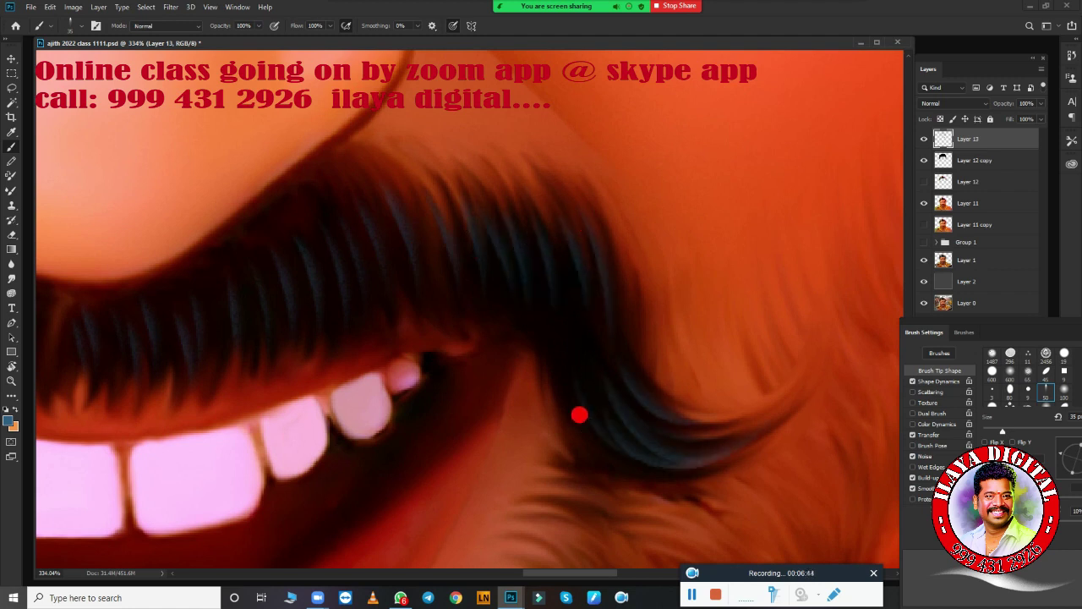
pyautogui.click(10, 414)
pyautogui.click(836, 244)
pyautogui.click(1005, 100)
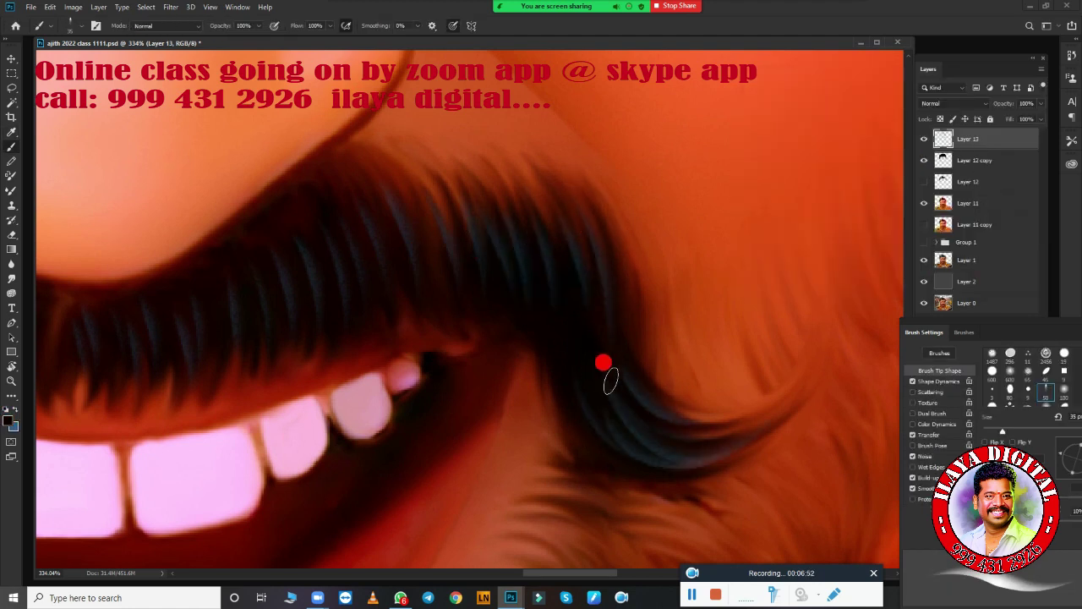
pyautogui.moveTo(603, 362); pyautogui.dragTo(634, 286)
pyautogui.moveTo(344, 286); pyautogui.dragTo(606, 265)
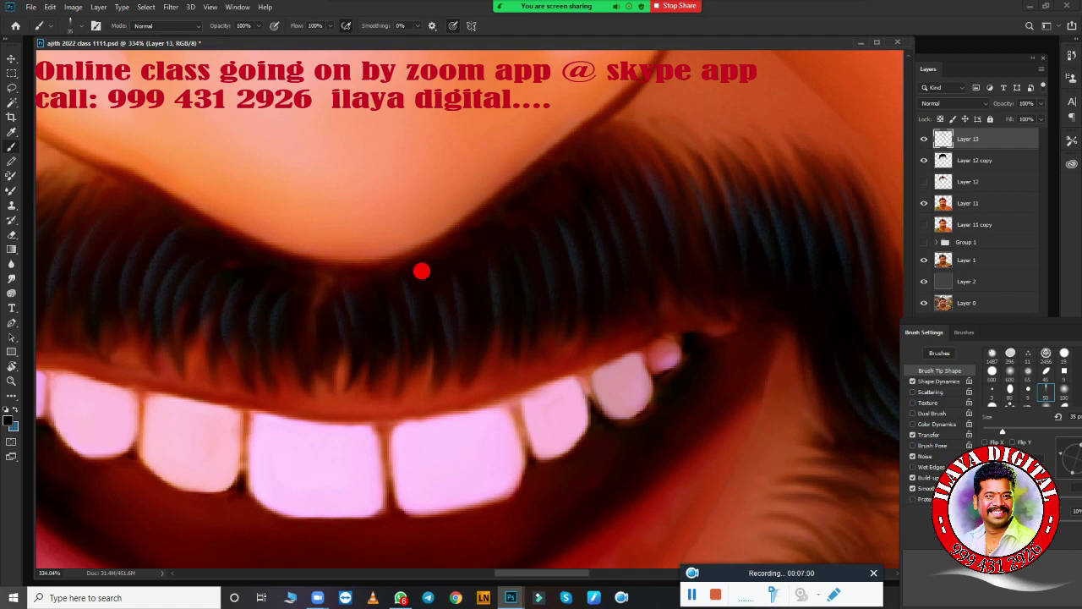
pyautogui.moveTo(748, 351); pyautogui.dragTo(442, 536)
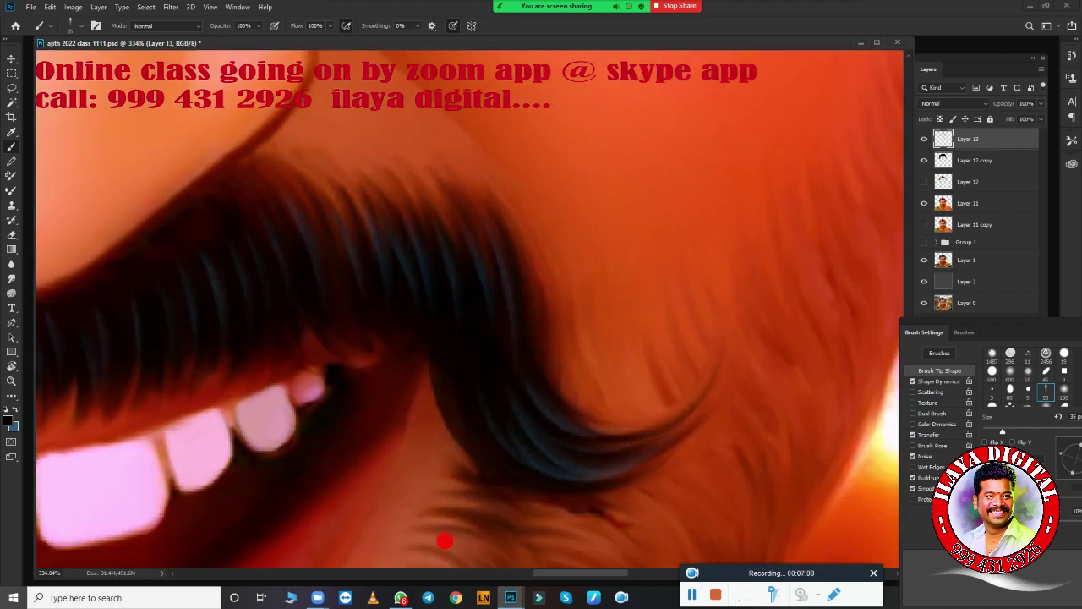
pyautogui.moveTo(448, 459); pyautogui.dragTo(369, 248)
pyautogui.moveTo(541, 142); pyautogui.dragTo(520, 173)
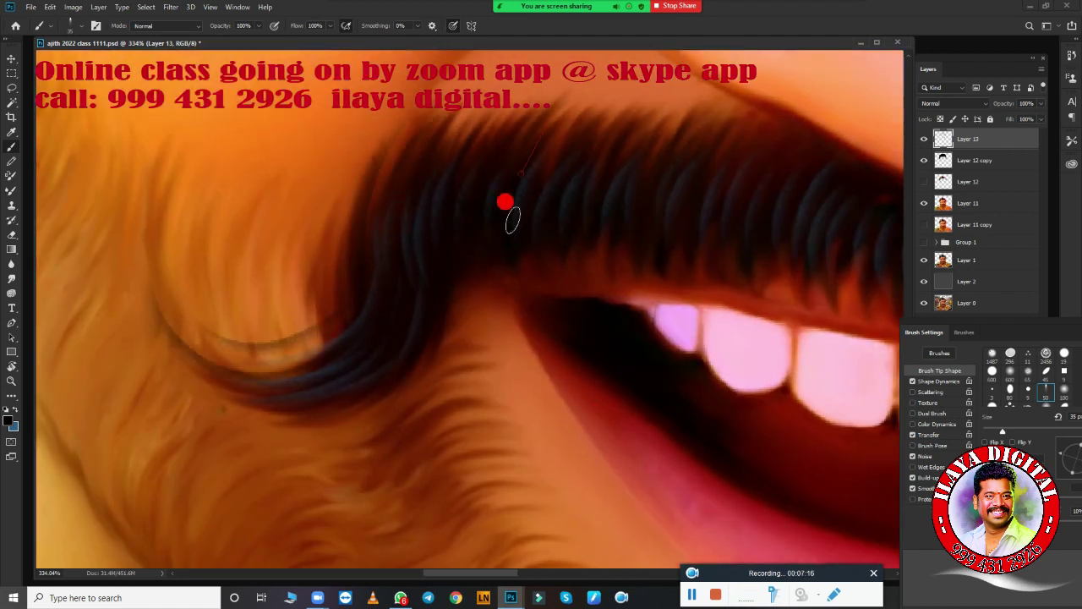
# Step: Paint four light highlight strands along the mustache hairs
pyautogui.scroll(-2, 447, 379)
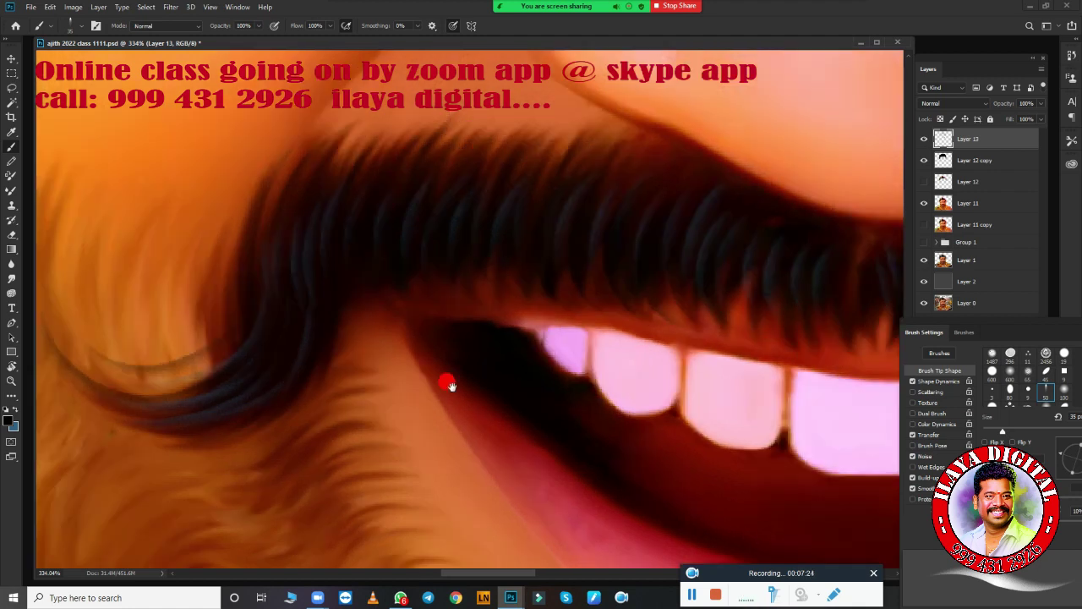
pyautogui.scroll(-2, 418, 304)
pyautogui.scroll(-2, 647, 392)
pyautogui.scroll(3, 735, 397)
pyautogui.click(9, 420)
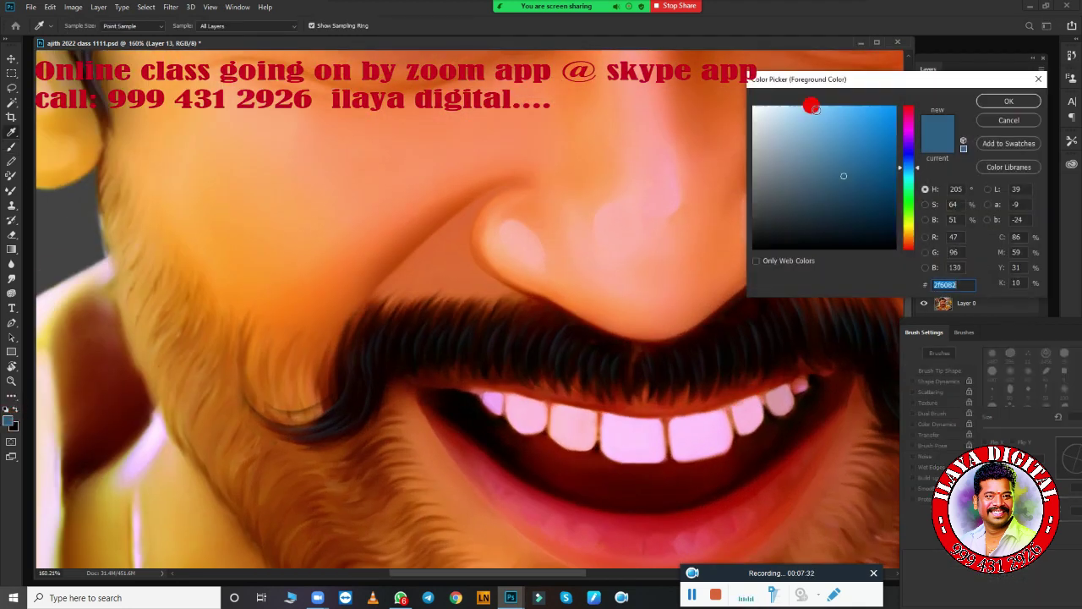
pyautogui.press('Return')
pyautogui.scroll(2, 716, 403)
pyautogui.scroll(2, 293, 312)
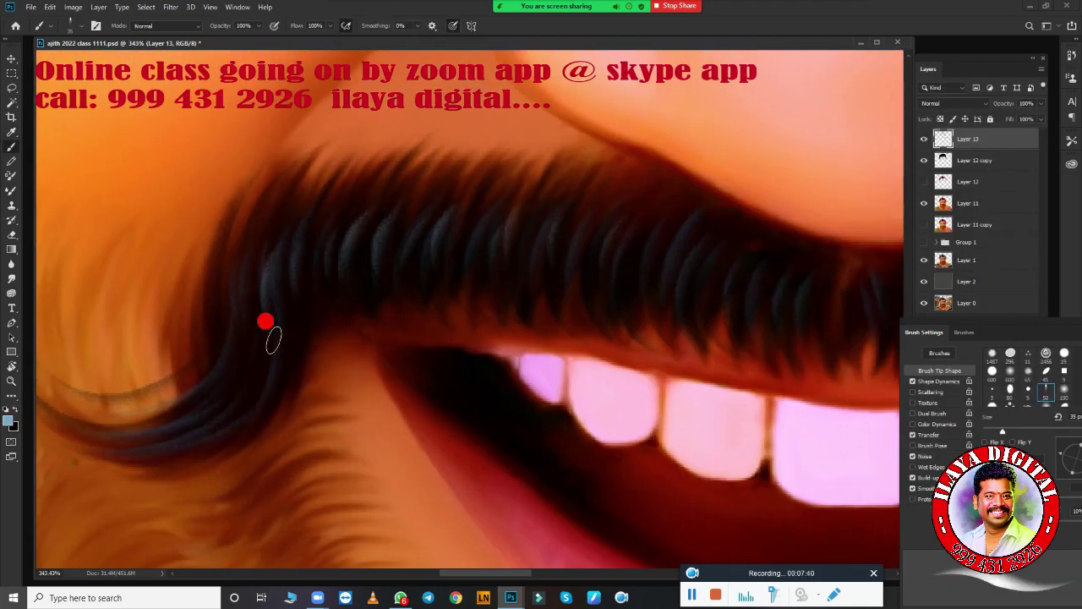
pyautogui.moveTo(270, 339); pyautogui.dragTo(422, 208)
pyautogui.moveTo(490, 178); pyautogui.dragTo(474, 252)
pyautogui.moveTo(567, 168); pyautogui.dragTo(537, 229)
pyautogui.moveTo(603, 156); pyautogui.dragTo(587, 211)
pyautogui.moveTo(647, 140); pyautogui.dragTo(630, 201)
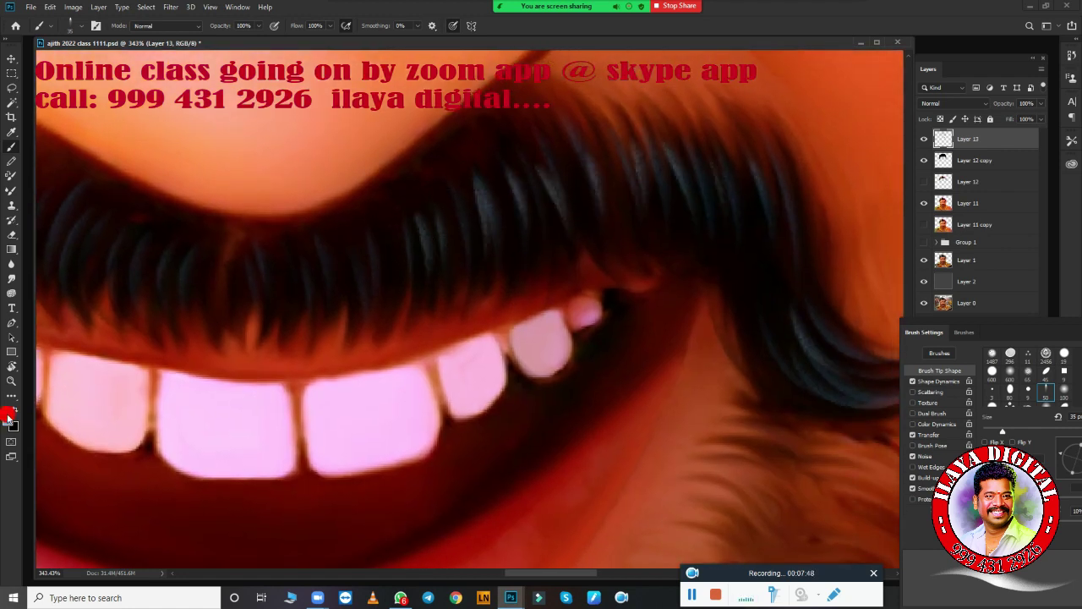
# Step: Change the paint colour from purple to a bright green
pyautogui.click(8, 417)
pyautogui.click(1014, 111)
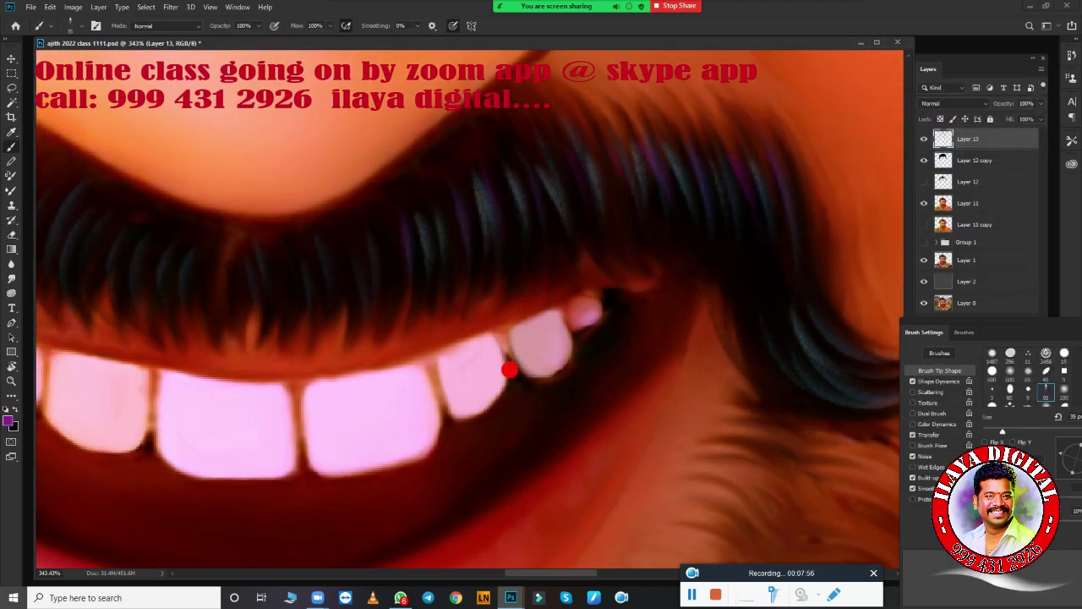
pyautogui.moveTo(509, 369)
pyautogui.mouseDown()
pyautogui.moveTo(696, 350)
pyautogui.moveTo(280, 278)
pyautogui.mouseUp()
pyautogui.click(9, 419)
pyautogui.click(908, 220)
pyautogui.click(878, 131)
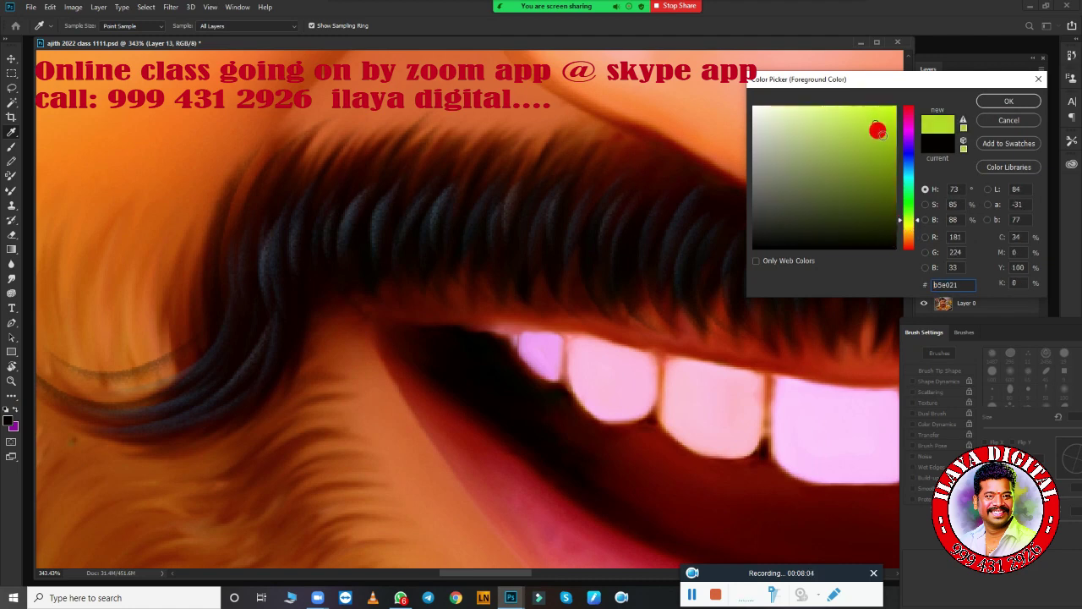
pyautogui.press('Return')
# Step: Paint three greenish highlight strands on the mustache curl
pyautogui.moveTo(423, 173); pyautogui.dragTo(406, 249)
pyautogui.moveTo(608, 191); pyautogui.dragTo(584, 258)
pyautogui.moveTo(786, 248); pyautogui.dragTo(545, 286)
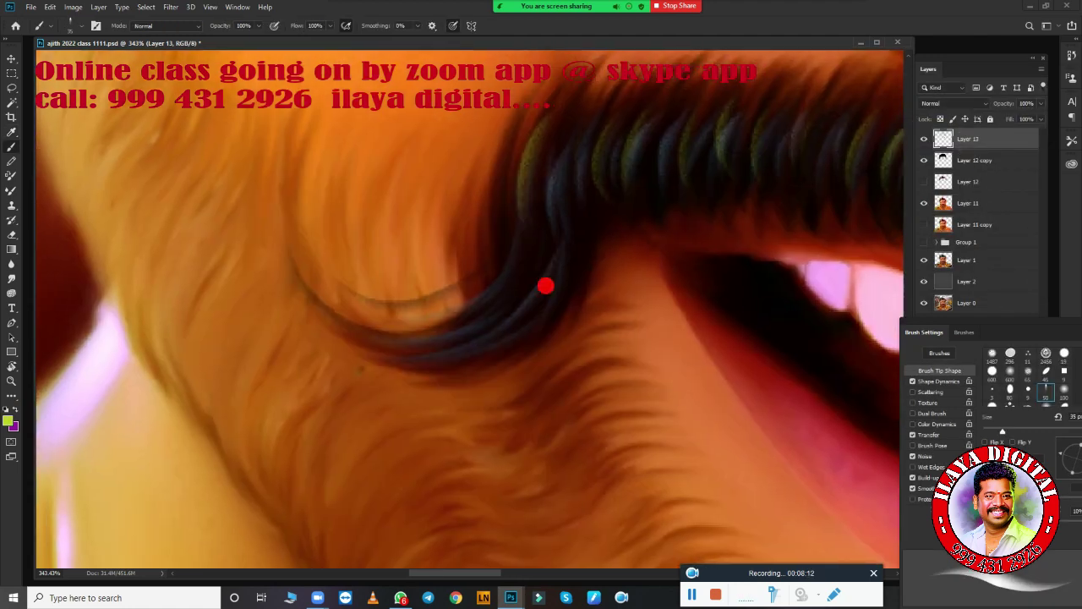
pyautogui.scroll(-3, 580, 273)
pyautogui.scroll(-5, 710, 406)
pyautogui.scroll(-2, 773, 465)
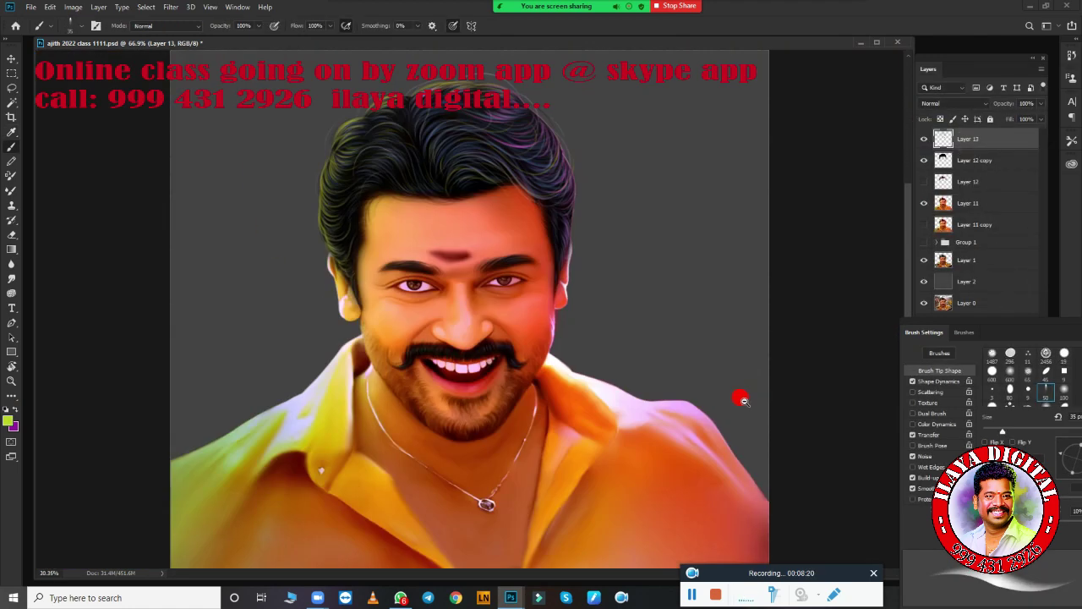
pyautogui.scroll(-2, 741, 400)
pyautogui.scroll(5, 560, 398)
pyautogui.scroll(3, 616, 447)
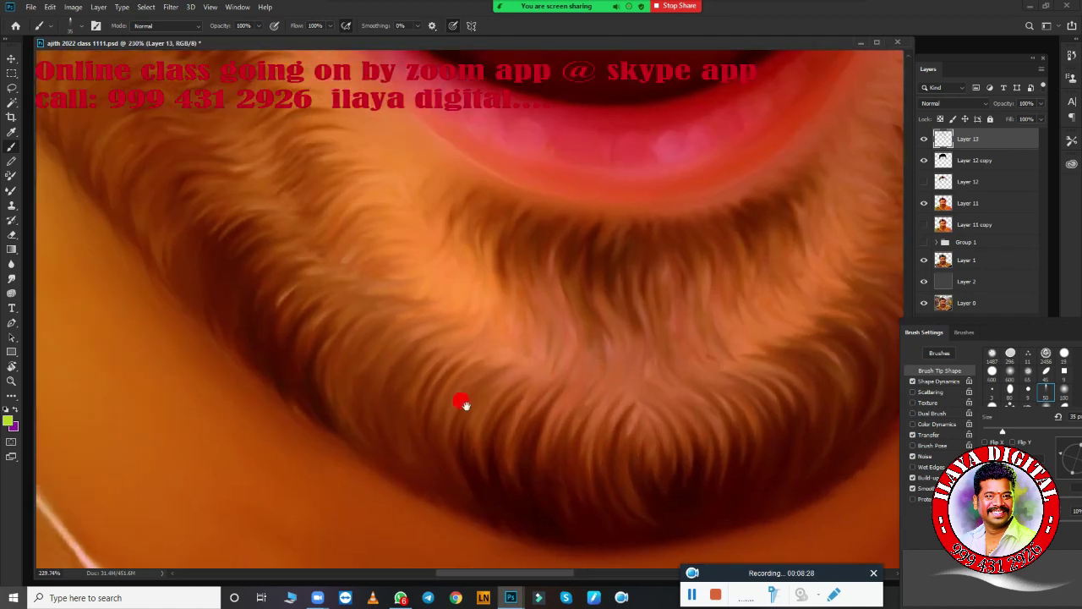
pyautogui.scroll(-2, 490, 410)
pyautogui.scroll(4, 521, 419)
# Step: Confirm black as the paint colour and stroke dark hair strands into the beard
pyautogui.click(9, 419)
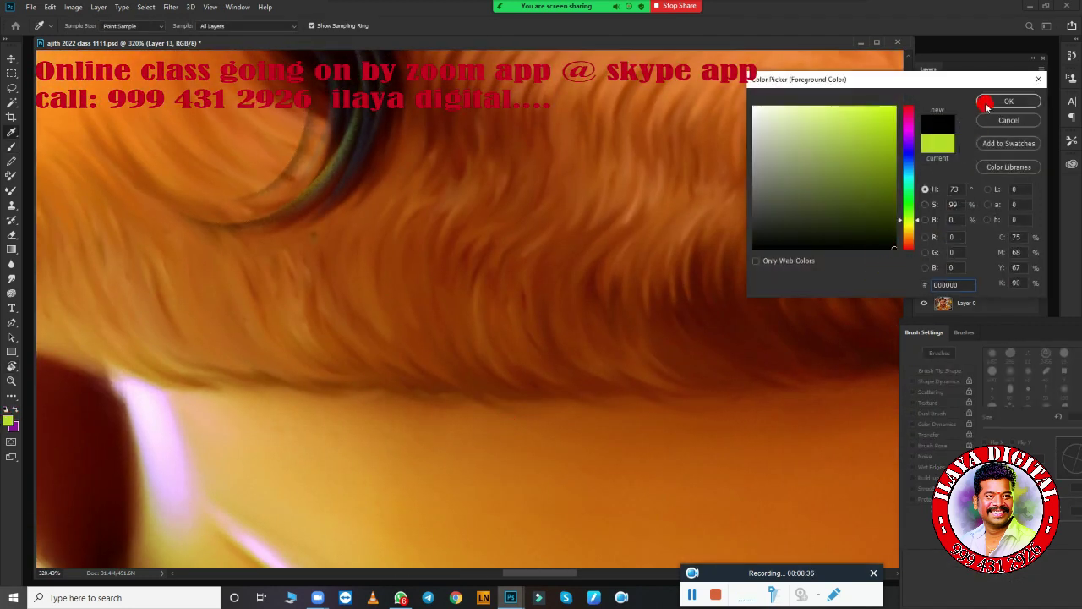
pyautogui.click(986, 103)
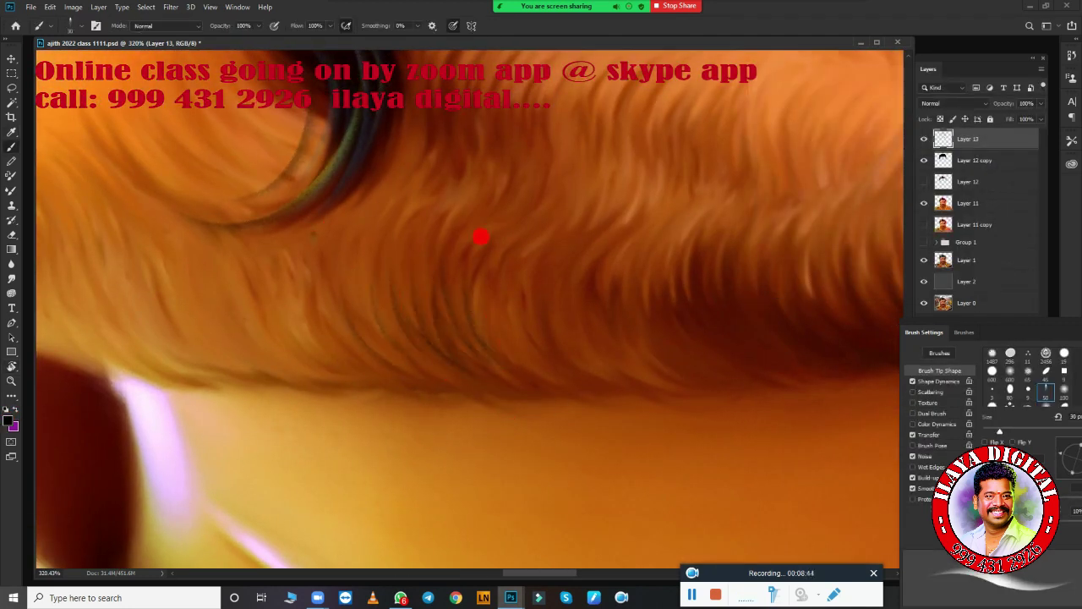
pyautogui.moveTo(737, 346); pyautogui.dragTo(302, 375)
pyautogui.moveTo(383, 341); pyautogui.dragTo(409, 406)
pyautogui.moveTo(306, 390); pyautogui.dragTo(255, 299)
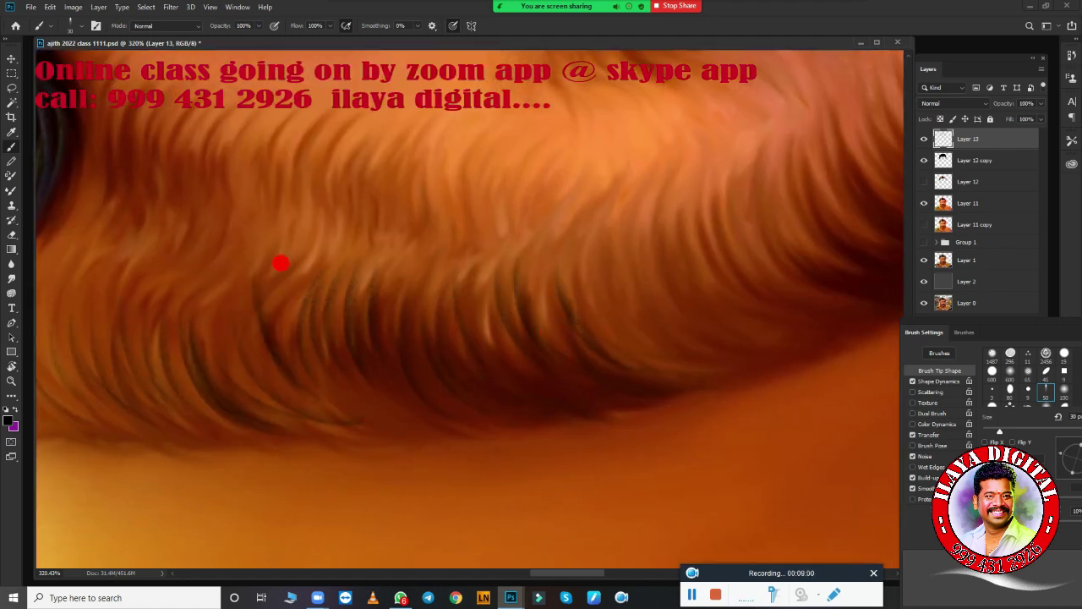
pyautogui.moveTo(707, 349); pyautogui.dragTo(402, 411)
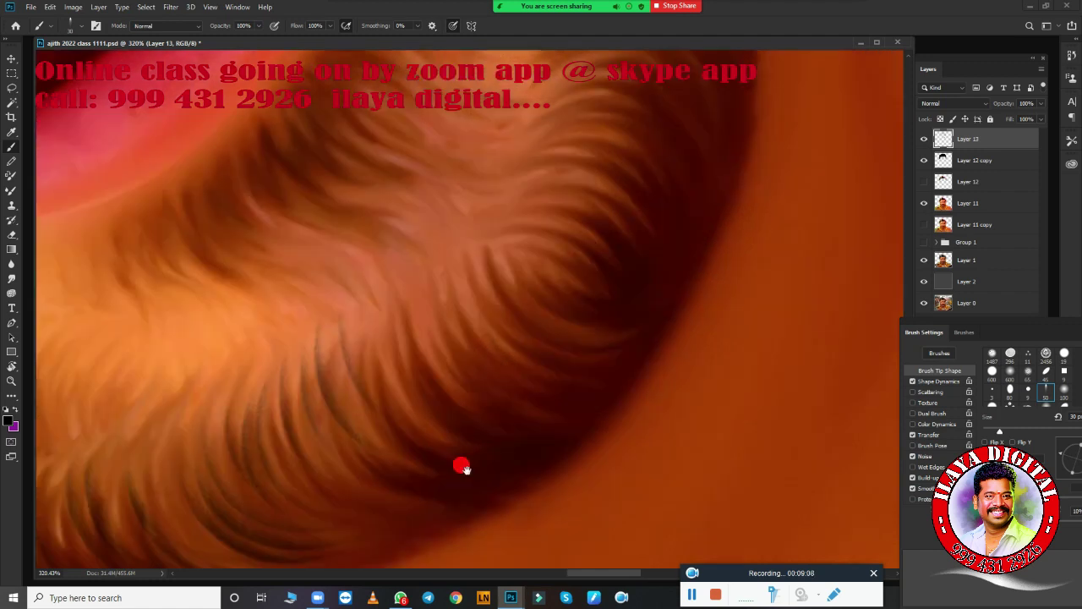
pyautogui.moveTo(459, 464)
pyautogui.mouseDown()
pyautogui.moveTo(326, 303)
pyautogui.moveTo(491, 422)
pyautogui.mouseUp()
# Step: Add small dark strands to another area of the beard
pyautogui.moveTo(416, 355); pyautogui.dragTo(343, 248)
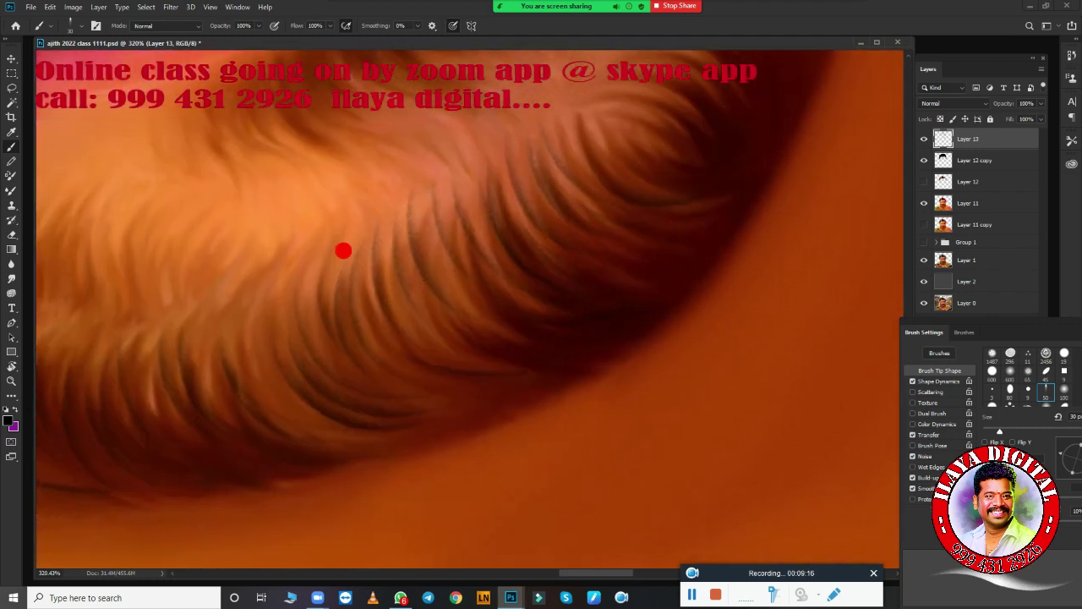
pyautogui.moveTo(237, 385); pyautogui.dragTo(547, 415)
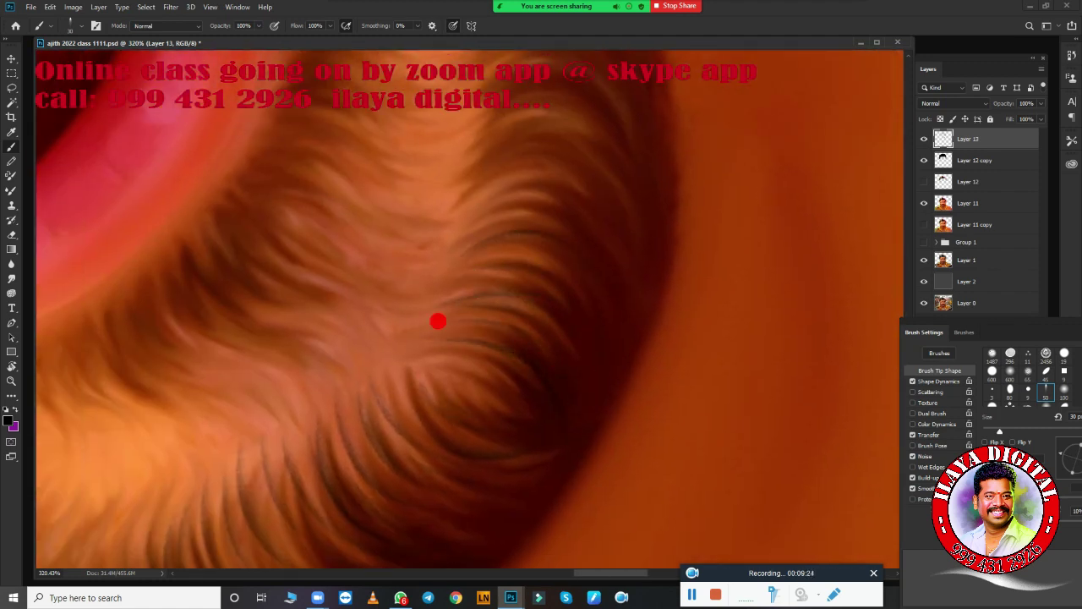
pyautogui.moveTo(437, 321)
pyautogui.mouseDown()
pyautogui.moveTo(486, 287)
pyautogui.moveTo(476, 355)
pyautogui.mouseUp()
pyautogui.moveTo(523, 321); pyautogui.dragTo(586, 251)
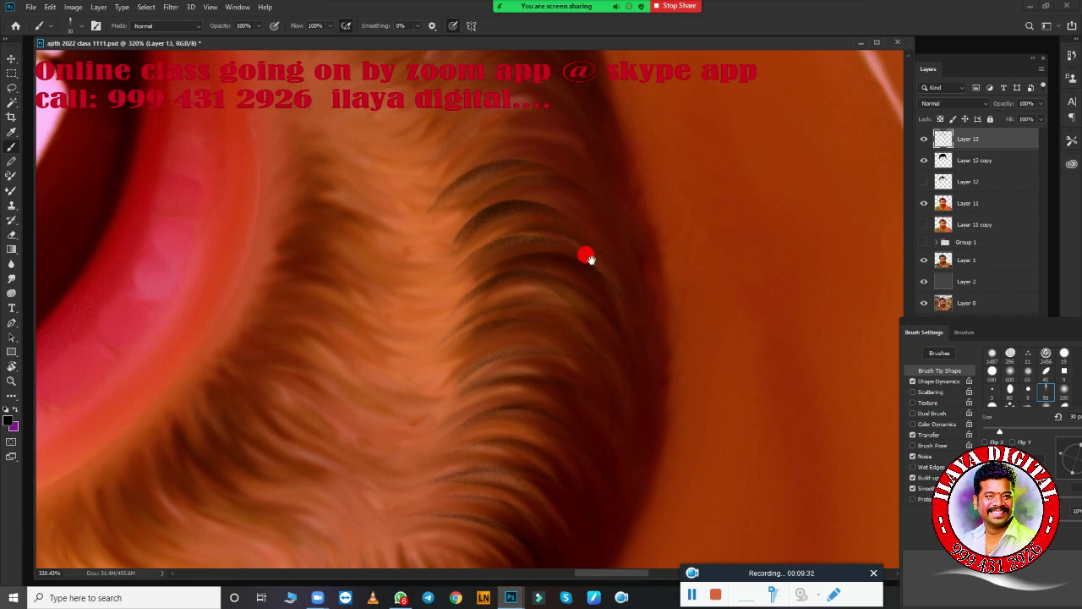
pyautogui.scroll(5, 387, 201)
pyautogui.moveTo(596, 310); pyautogui.dragTo(473, 411)
pyautogui.scroll(6, 507, 448)
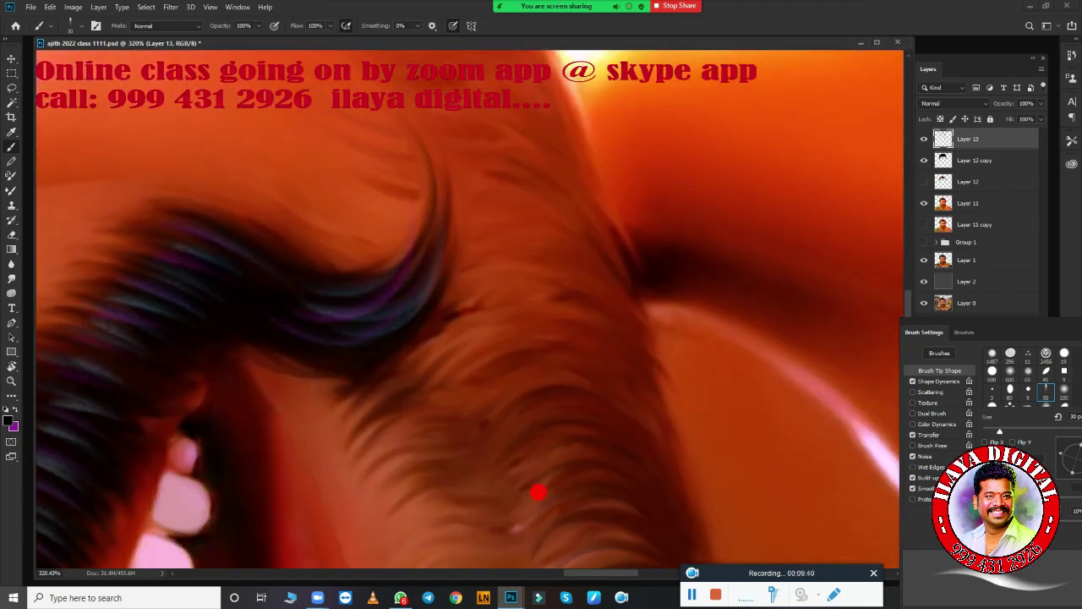
pyautogui.scroll(5, 452, 210)
pyautogui.scroll(5, 591, 364)
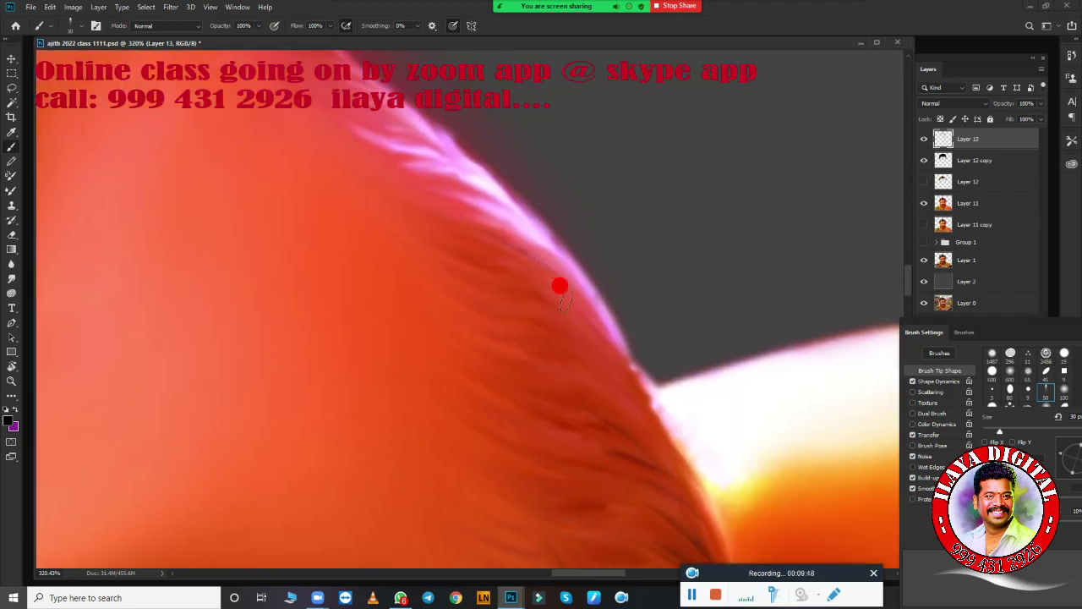
# Step: Paint dark strands along the beard's edge where it meets the skin
pyautogui.moveTo(561, 285); pyautogui.dragTo(669, 515)
pyautogui.scroll(5, 507, 338)
pyautogui.moveTo(447, 198)
pyautogui.mouseDown()
pyautogui.moveTo(549, 328)
pyautogui.moveTo(659, 431)
pyautogui.mouseUp()
pyautogui.scroll(5, 592, 267)
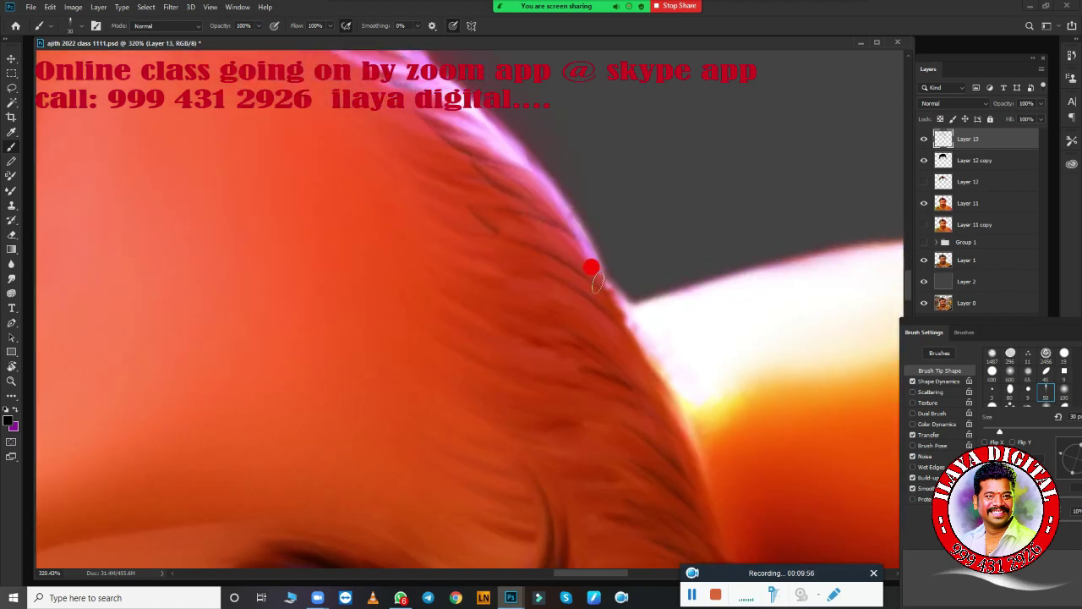
pyautogui.moveTo(550, 388); pyautogui.dragTo(617, 432)
pyautogui.scroll(-5, 586, 372)
pyautogui.scroll(-5, 626, 374)
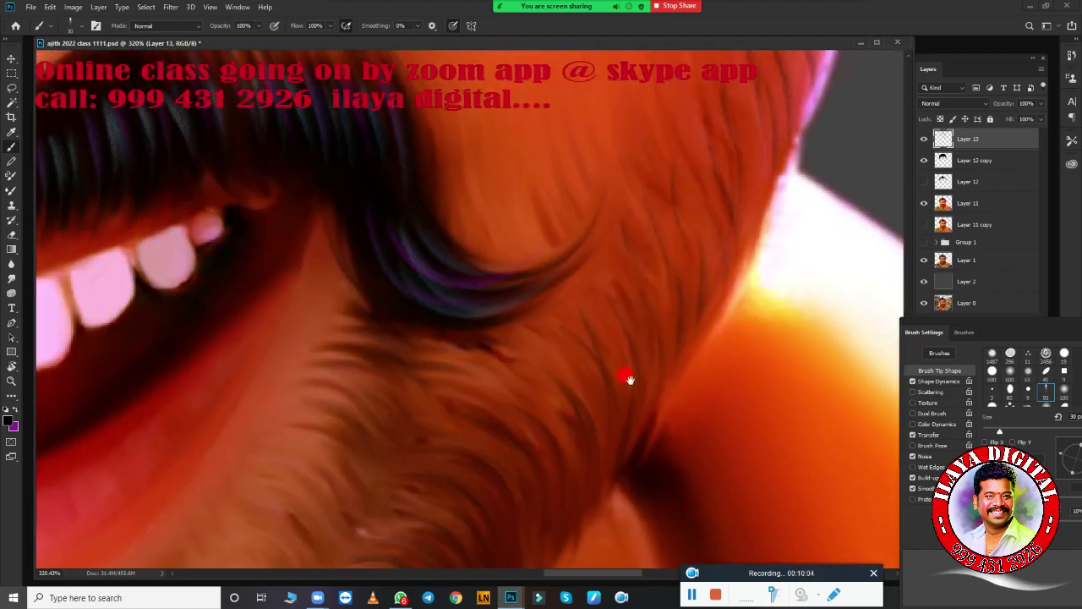
pyautogui.scroll(-5, 406, 425)
pyautogui.scroll(5, 763, 465)
pyautogui.scroll(5, 420, 192)
# Step: Paint dark strands along the beard's jaw edge and one more beard area
pyautogui.moveTo(420, 192)
pyautogui.mouseDown()
pyautogui.moveTo(445, 350)
pyautogui.moveTo(476, 434)
pyautogui.mouseUp()
pyautogui.scroll(-5, 476, 435)
pyautogui.moveTo(428, 259)
pyautogui.mouseDown()
pyautogui.moveTo(507, 377)
pyautogui.moveTo(546, 500)
pyautogui.mouseUp()
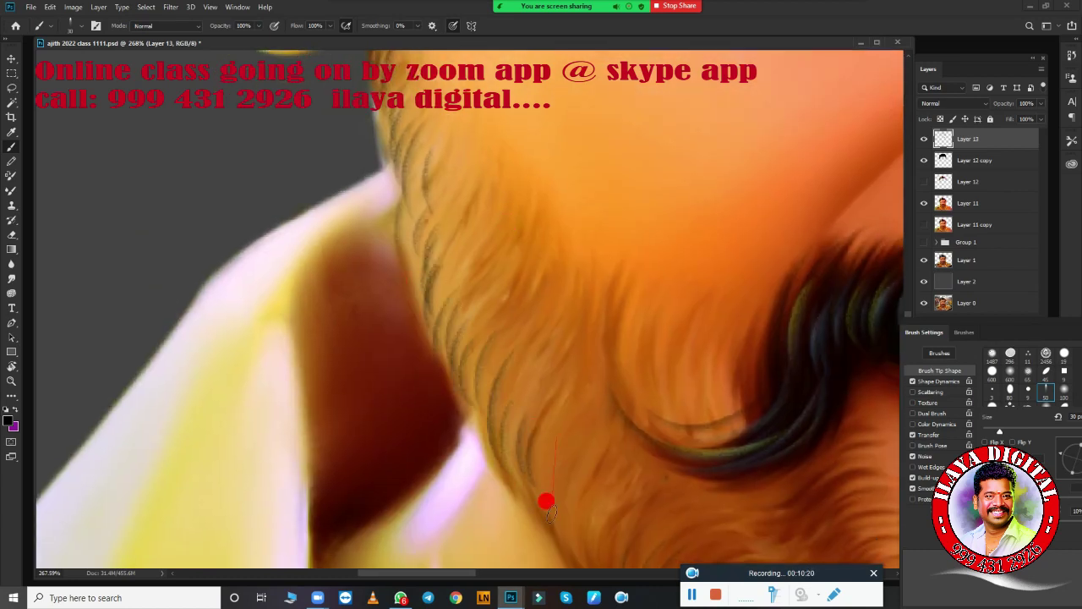
pyautogui.scroll(-5, 546, 500)
pyautogui.moveTo(470, 305)
pyautogui.mouseDown()
pyautogui.moveTo(505, 331)
pyautogui.moveTo(551, 333)
pyautogui.moveTo(678, 489)
pyautogui.mouseUp()
pyautogui.scroll(5, 678, 489)
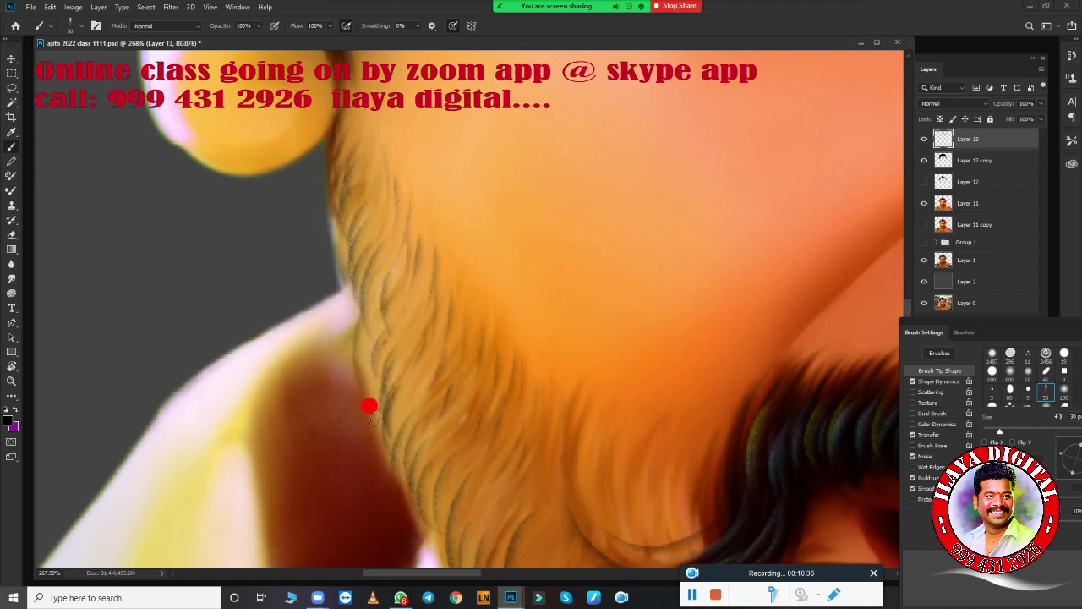
# Step: Pan to bring the chin beard and the area below the lower lip into view
pyautogui.scroll(-5, 370, 407)
pyautogui.scroll(-5, 559, 328)
pyautogui.scroll(4, 553, 355)
pyautogui.hscroll(5, 441, 352)
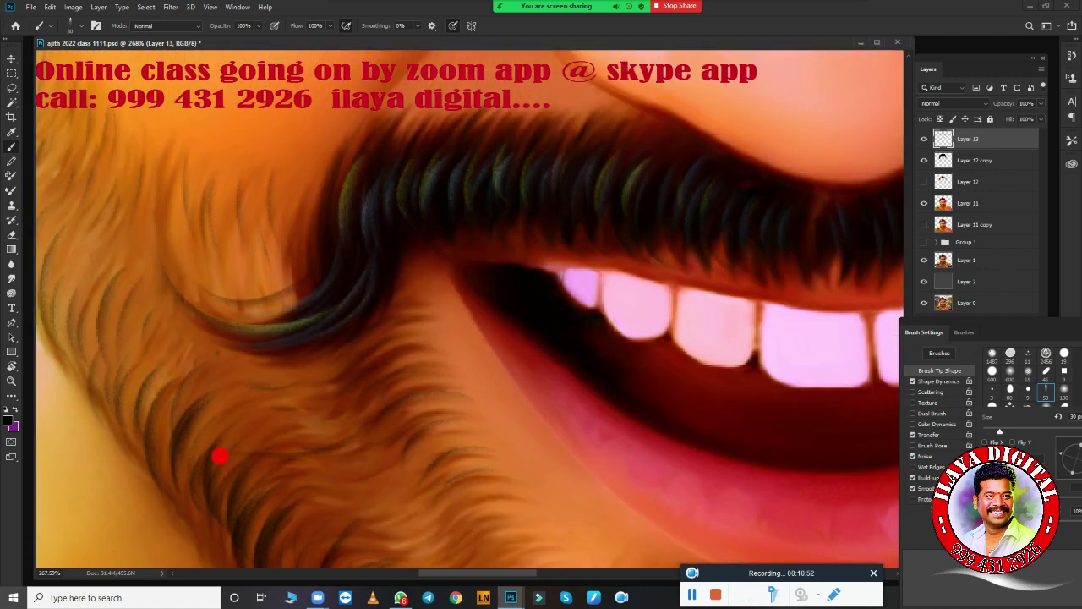
pyautogui.scroll(-5, 440, 282)
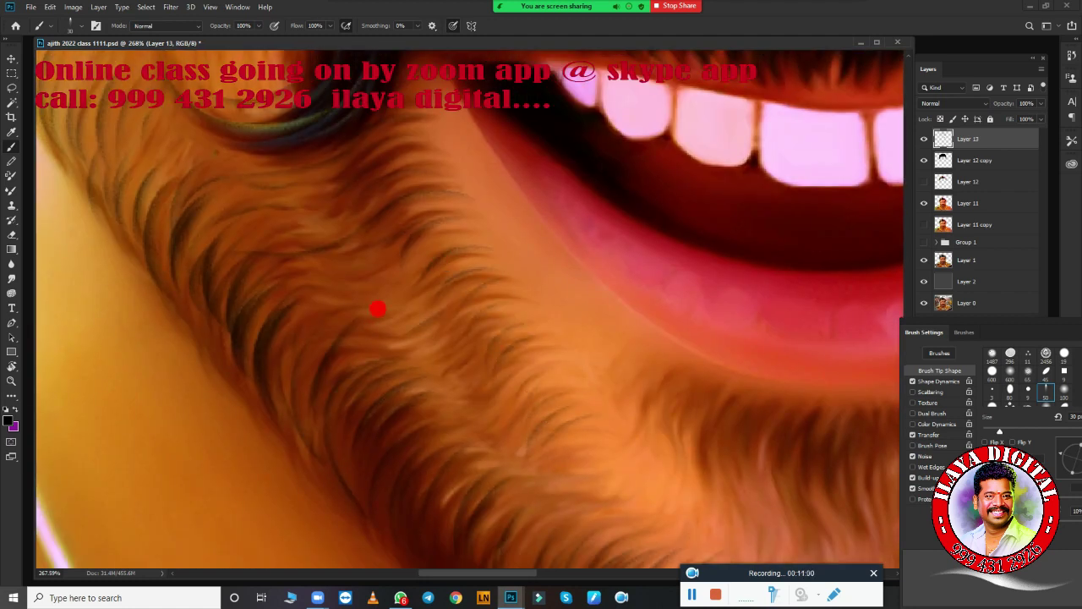
pyautogui.moveTo(305, 324); pyautogui.dragTo(299, 183)
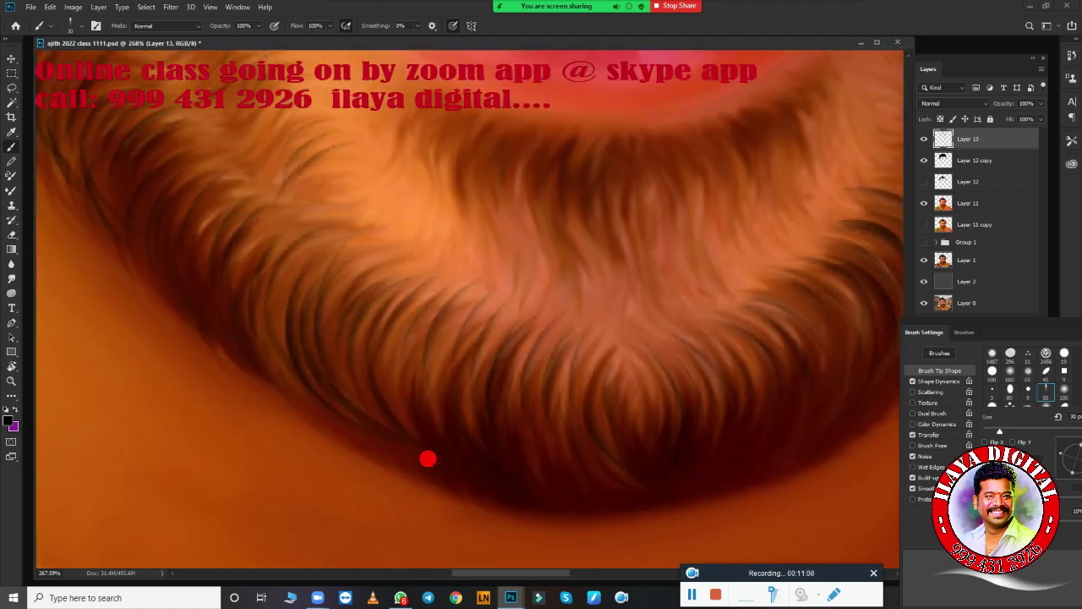
pyautogui.moveTo(538, 377)
pyautogui.mouseDown()
pyautogui.moveTo(542, 479)
pyautogui.moveTo(541, 468)
pyautogui.mouseUp()
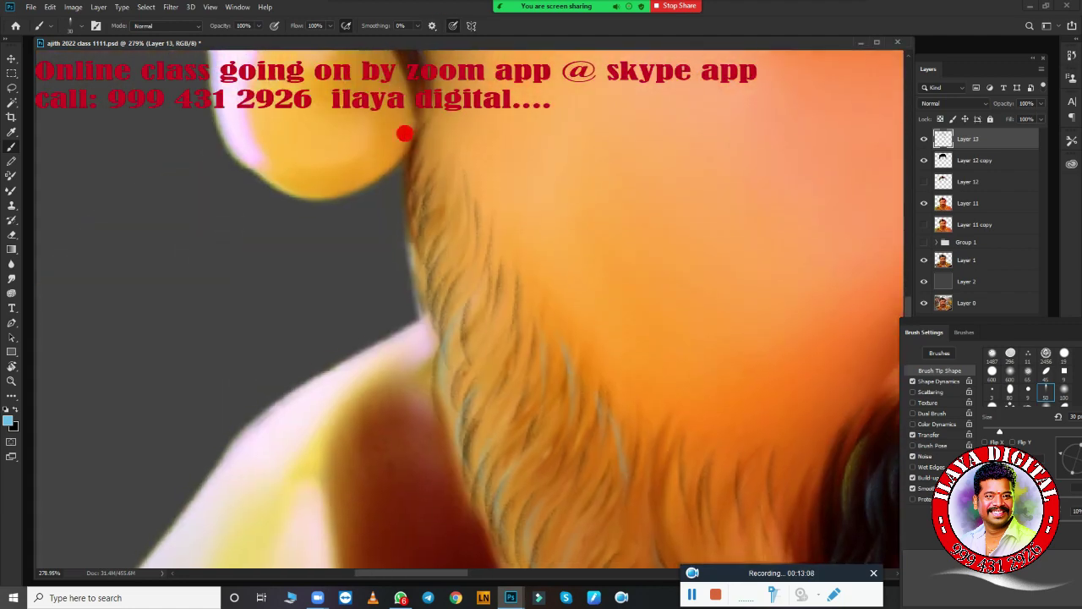
# Step: Switch brush preset, sample the eye's pink colour, and toggle Layer 14's visibility
pyautogui.scroll(-10, 568, 365)
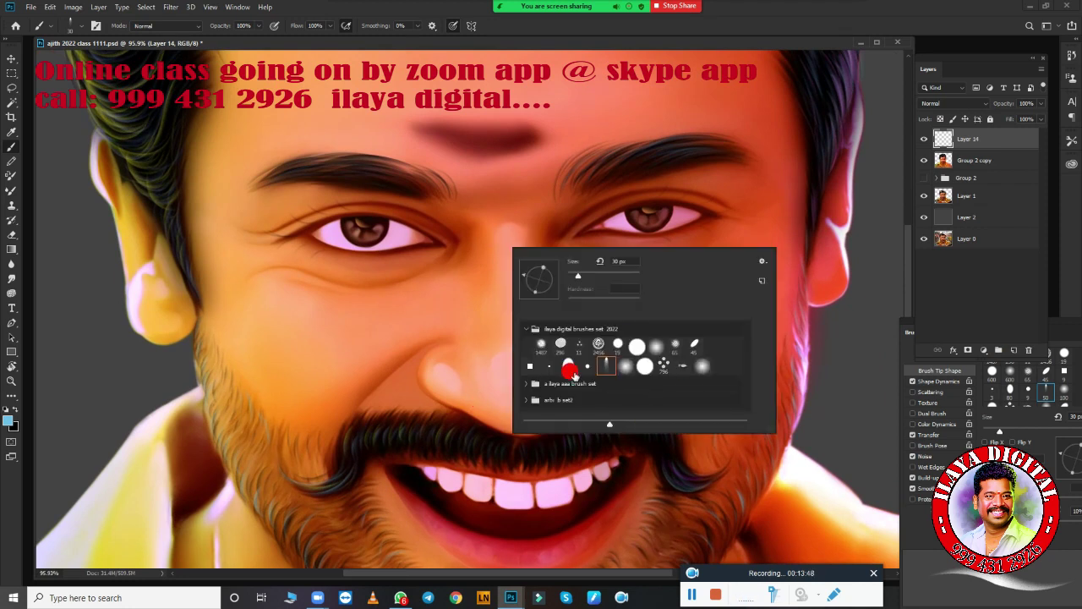
pyautogui.doubleClick(569, 367)
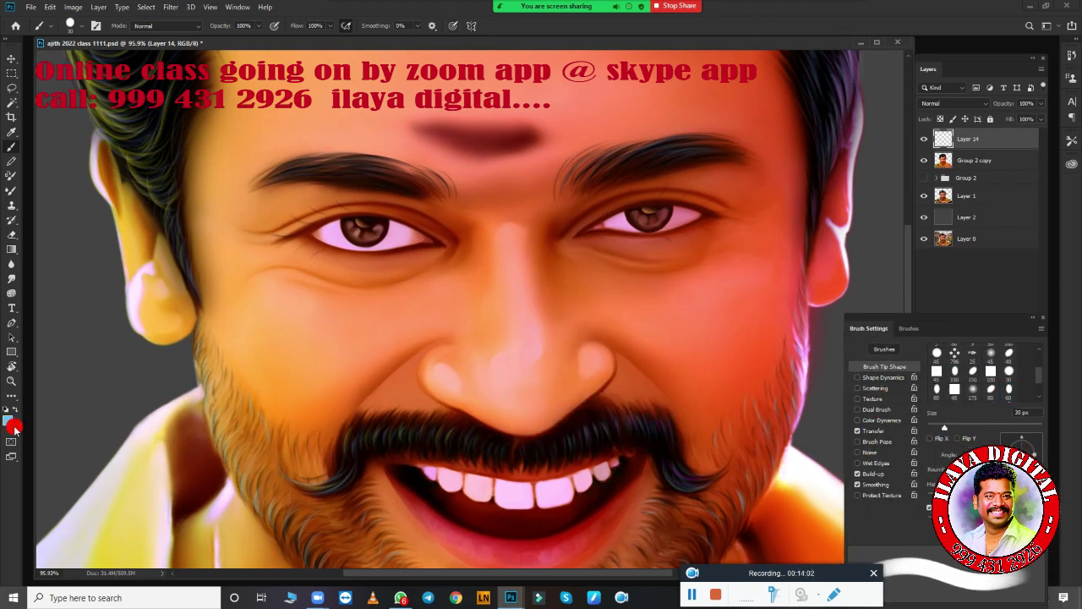
pyautogui.click(12, 427)
pyautogui.click(660, 232)
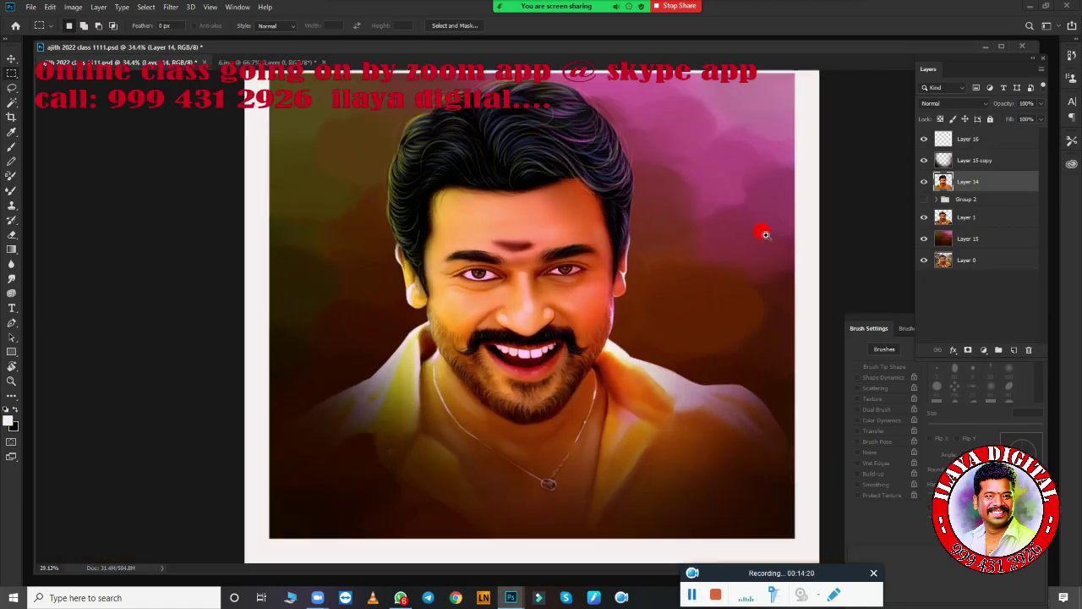
pyautogui.click(924, 181)
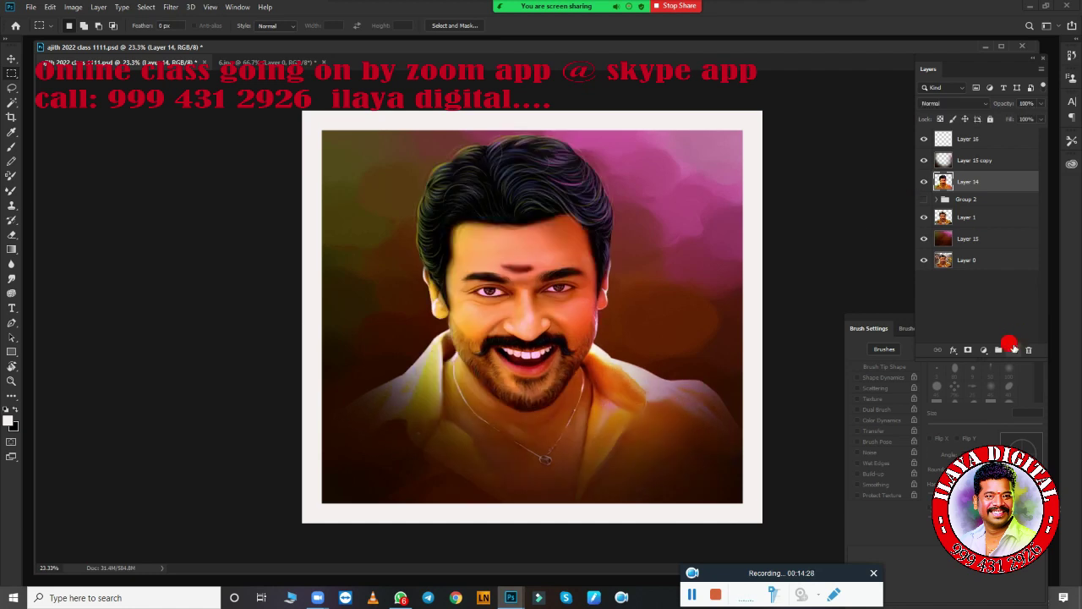